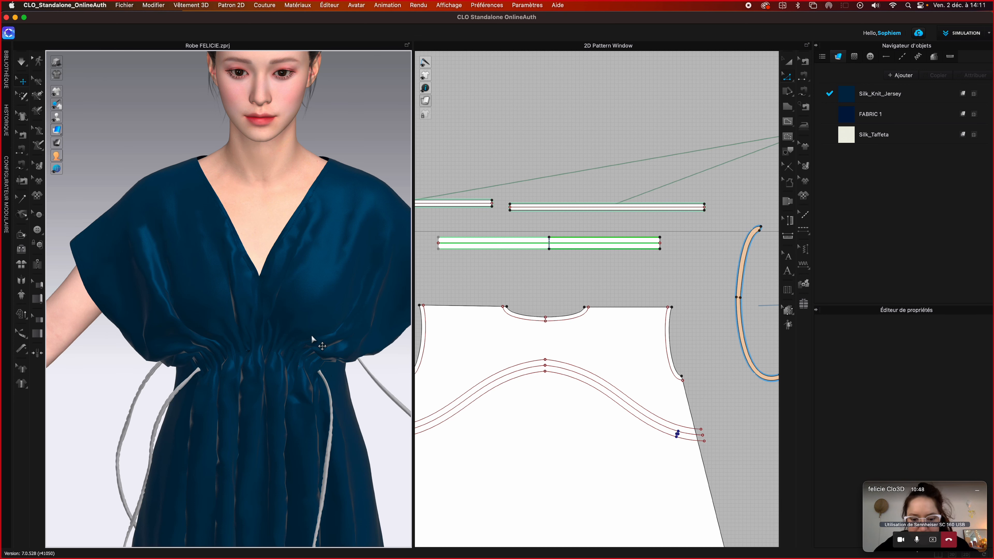
- Turn off the elastic on the lines of the casing strip above the back dress pattern
{"action": "scroll", "coordinate": [312, 337], "scroll_direction": "up", "scroll_amount": 5}
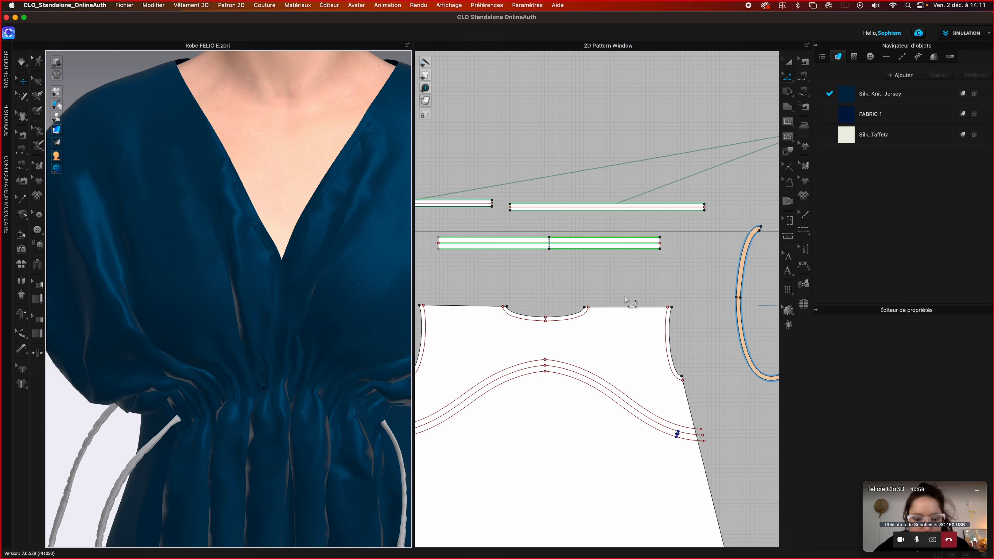
{"action": "left_click", "coordinate": [472, 249]}
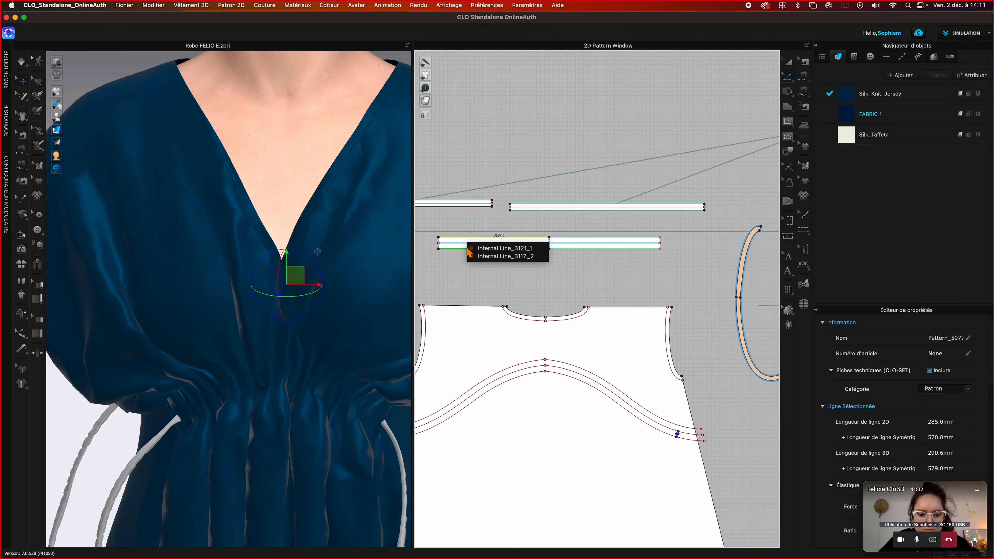
{"action": "left_click", "coordinate": [469, 252]}
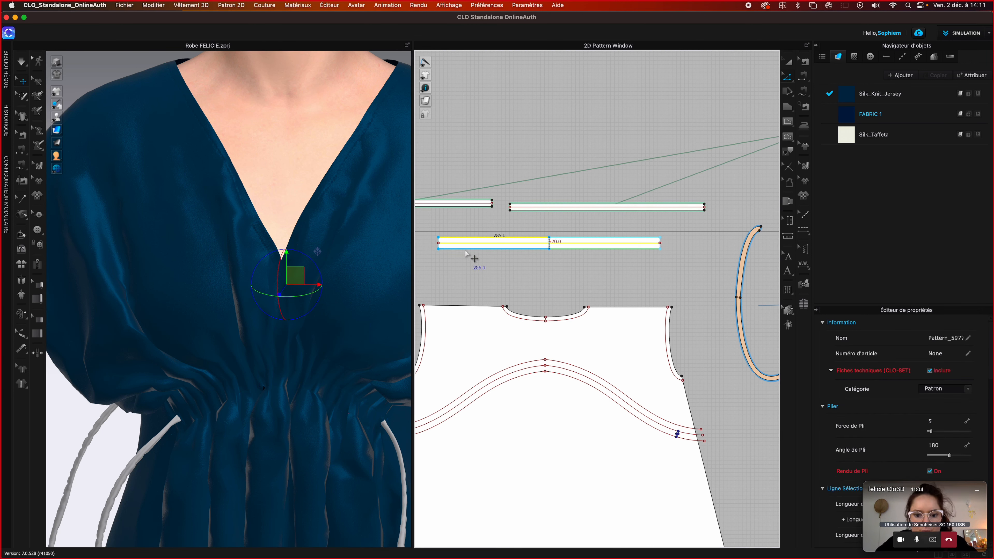
{"action": "right_click", "coordinate": [466, 253]}
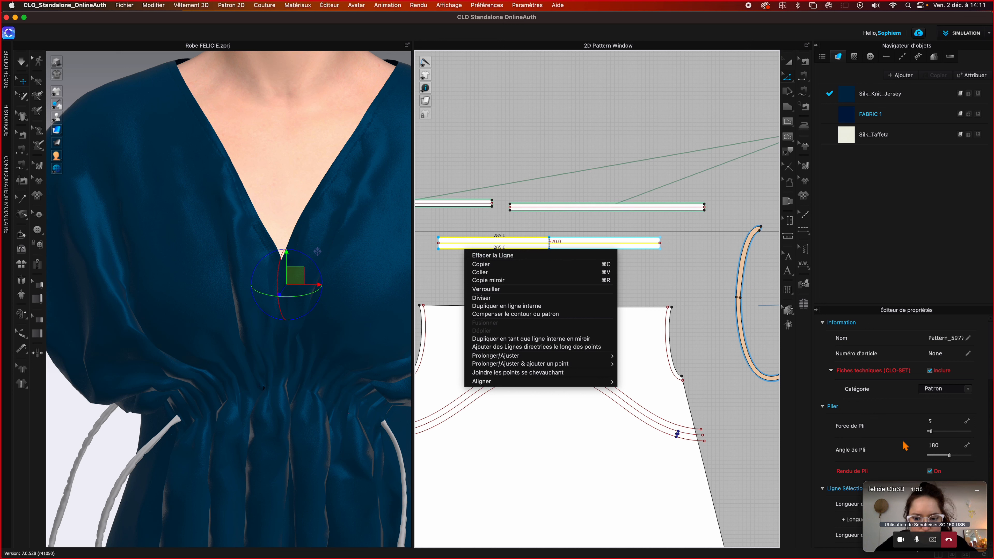
{"action": "left_click_drag", "start_coordinate": [923, 491], "coordinate": [884, 229]}
{"action": "scroll", "coordinate": [871, 472], "scroll_direction": "down", "scroll_amount": 5}
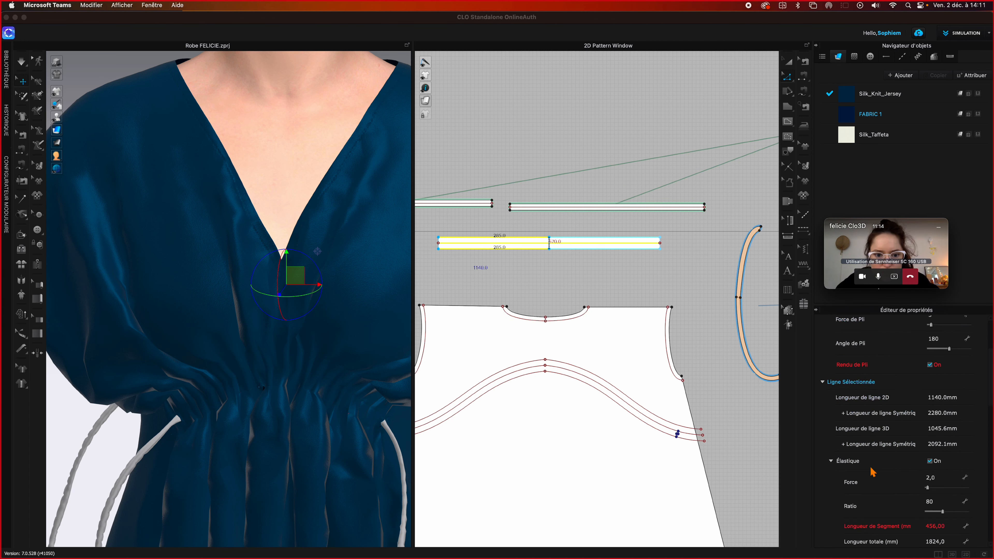
{"action": "left_click", "coordinate": [930, 461]}
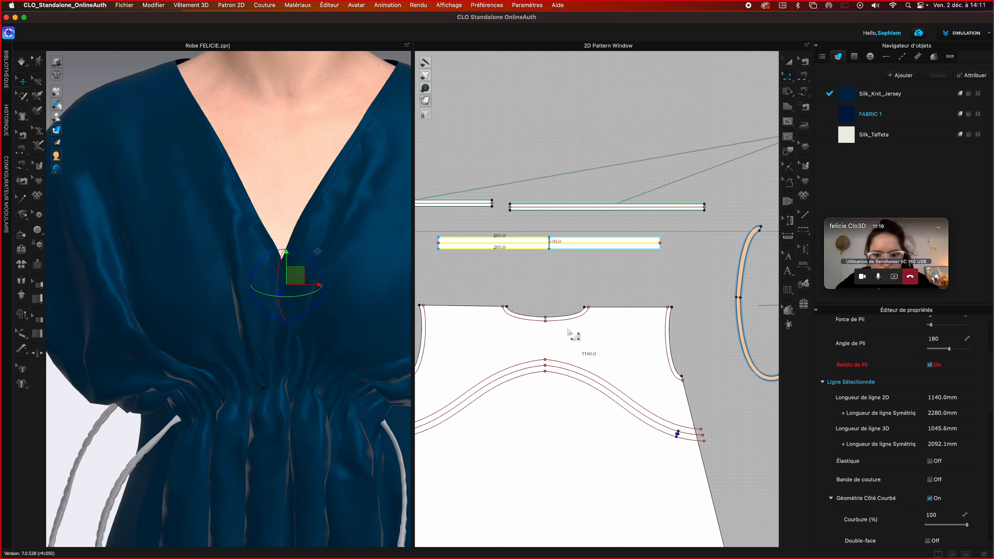
{"action": "left_click", "coordinate": [542, 284]}
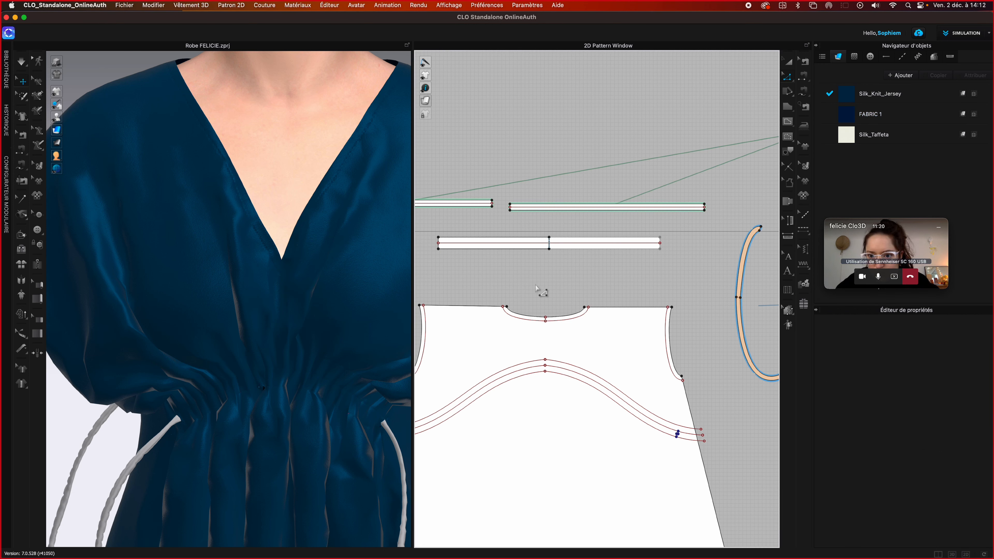
- Simulate the dress without the back elastic and examine how the back drapes
{"action": "left_click", "coordinate": [500, 239]}
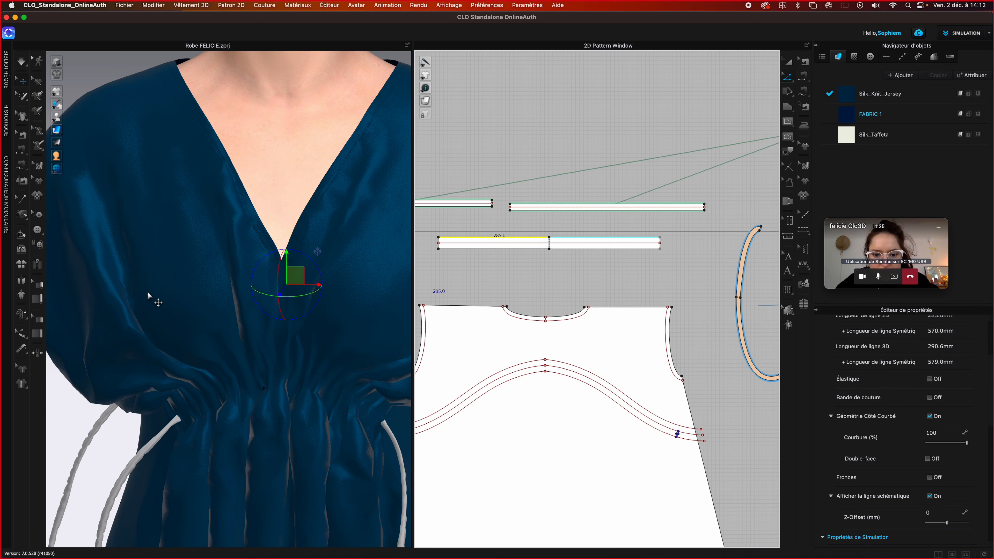
{"action": "right_click_drag", "start_coordinate": [148, 293], "coordinate": [241, 269]}
{"action": "key", "text": "space"}
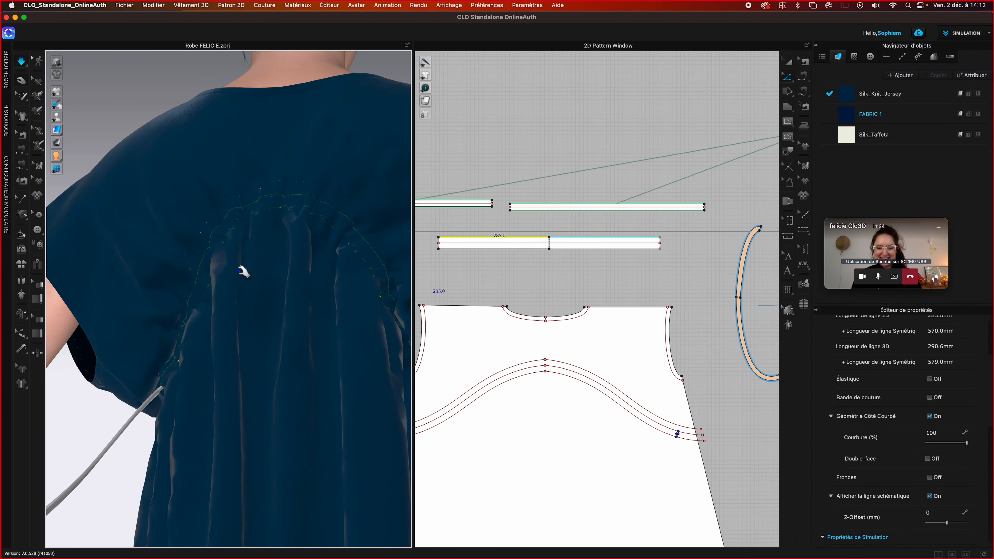
{"action": "key", "text": "space"}
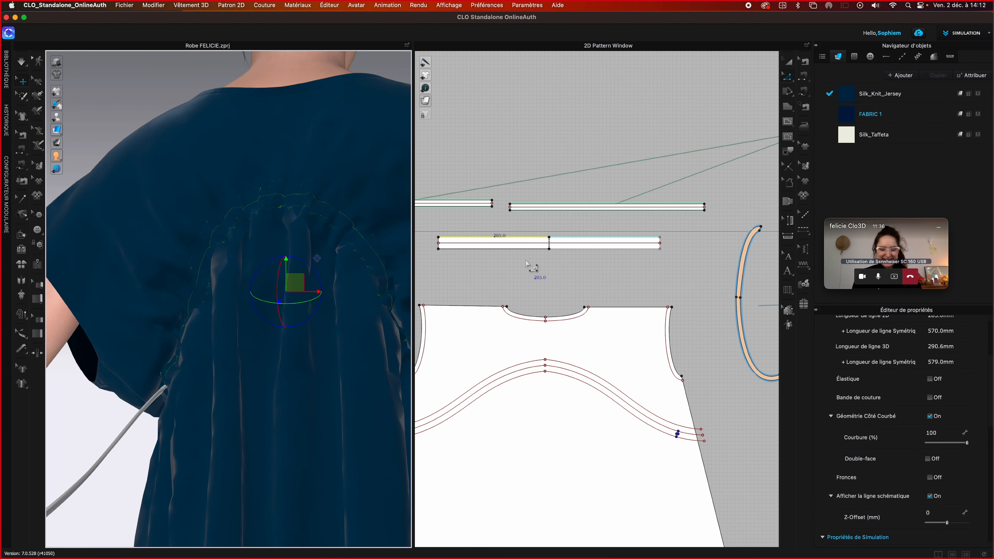
- Turn the elastic back on for the back casing strip's top, bottom and internal lines
{"action": "left_click", "coordinate": [517, 249], "text": "shift"}
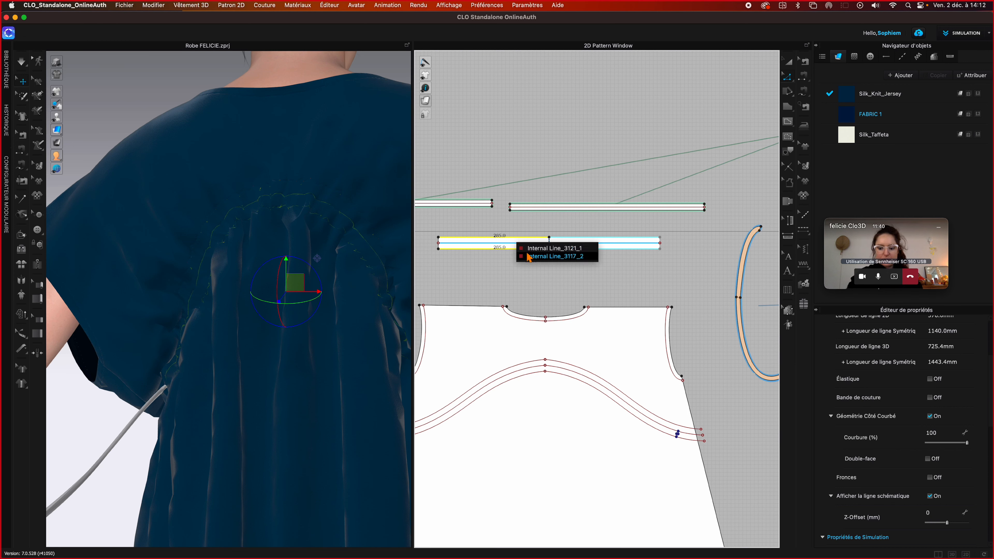
{"action": "left_click", "coordinate": [527, 256]}
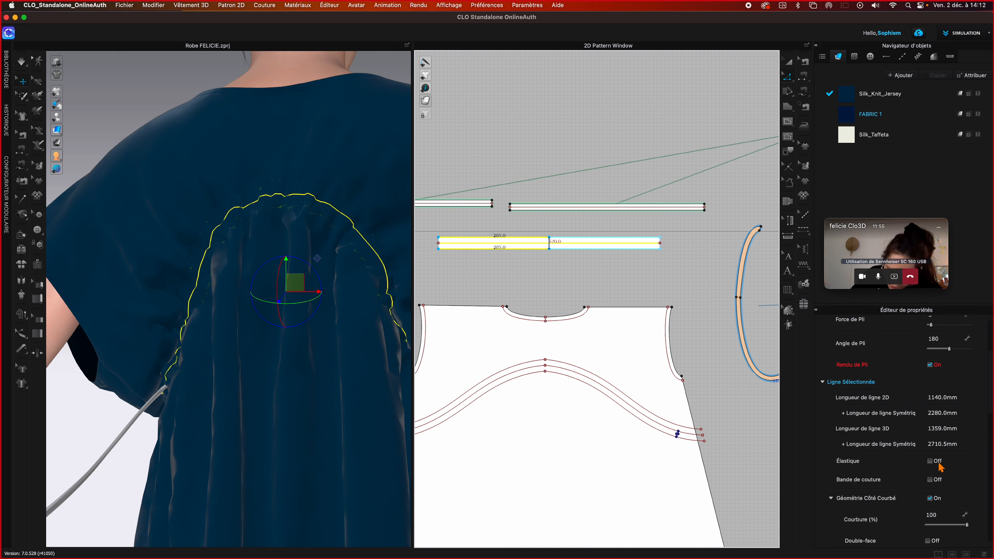
{"action": "left_click", "coordinate": [930, 461]}
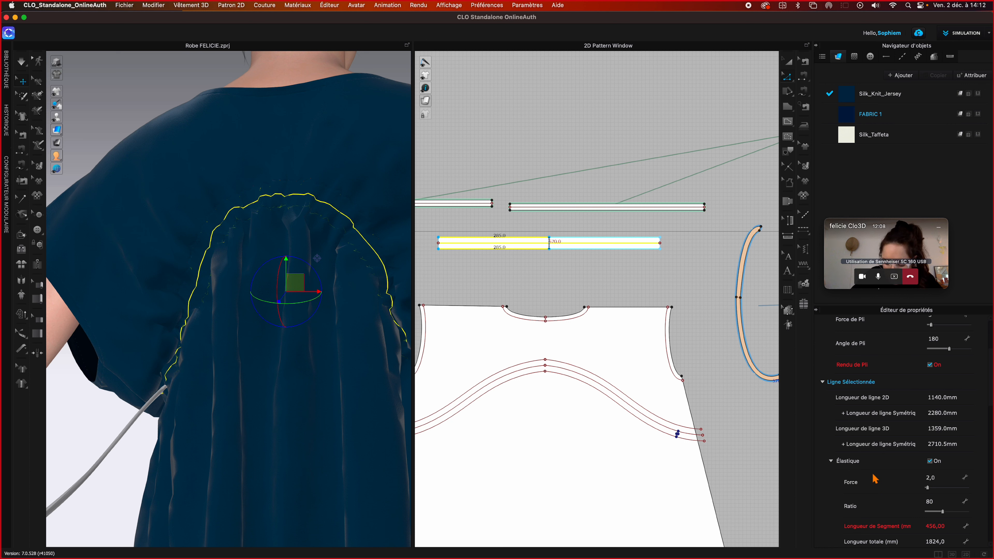
- View the whole back of the dress and open the Force value of the back casing's elastic
{"action": "left_click", "coordinate": [946, 478]}
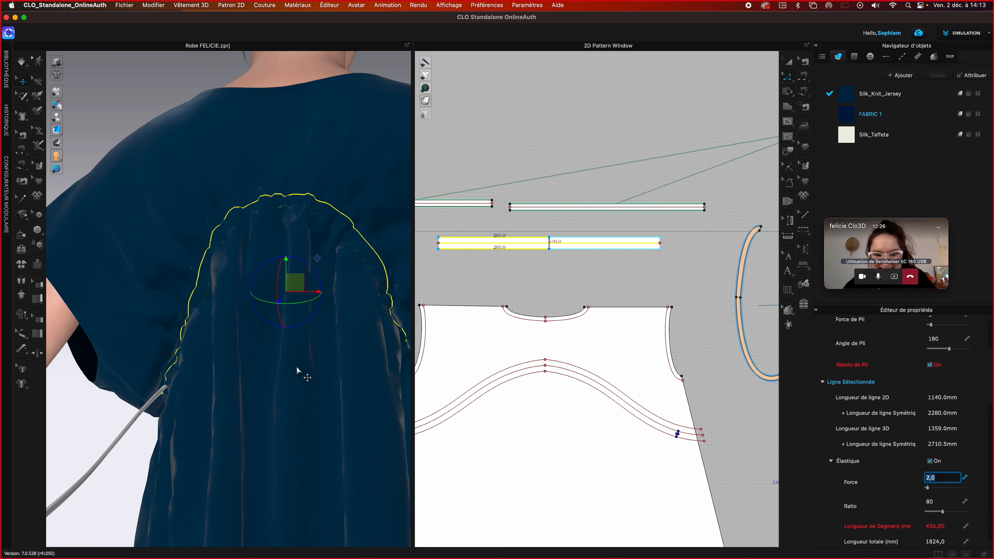
{"action": "scroll", "coordinate": [296, 367], "scroll_direction": "down", "scroll_amount": 5}
{"action": "right_click_drag", "start_coordinate": [298, 391], "coordinate": [391, 384]}
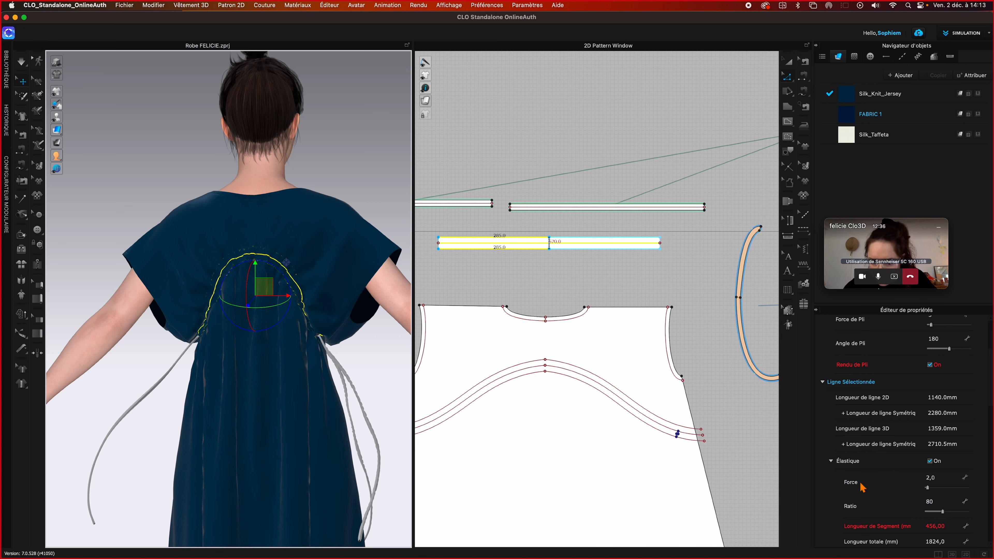
{"action": "double_click", "coordinate": [939, 479]}
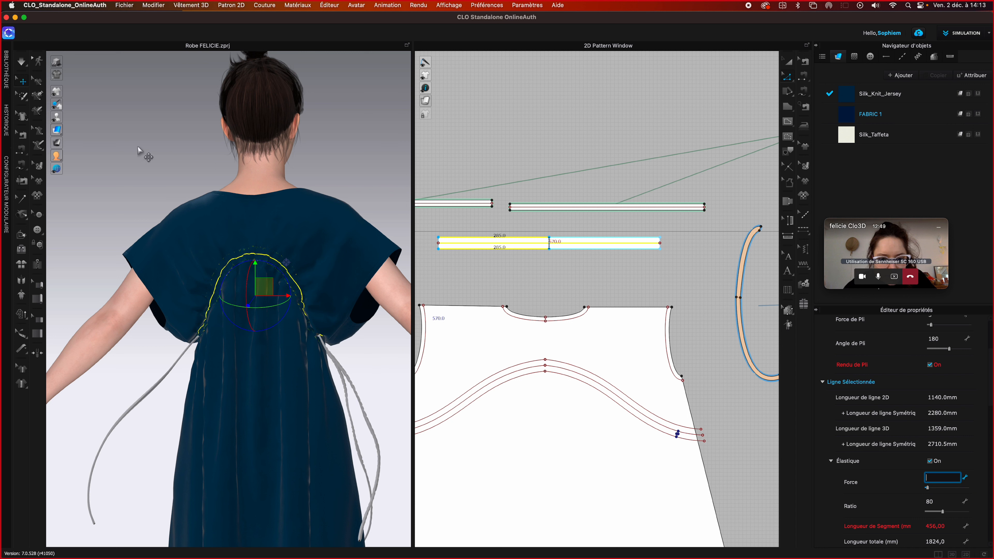
- Simulate the dress with the back elastic, stop the simulation and examine the gathers at the back and front
{"action": "left_click", "coordinate": [22, 62]}
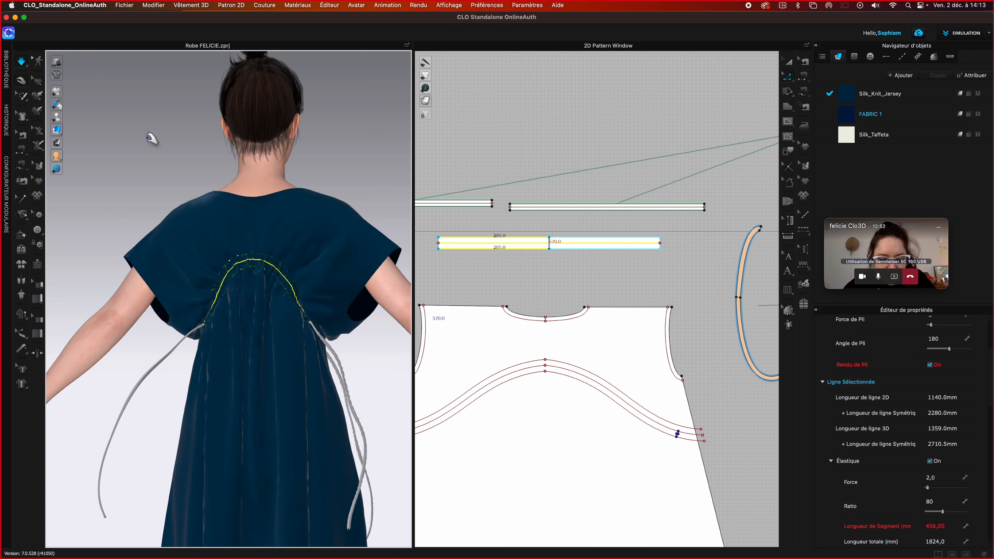
{"action": "left_click", "coordinate": [157, 144]}
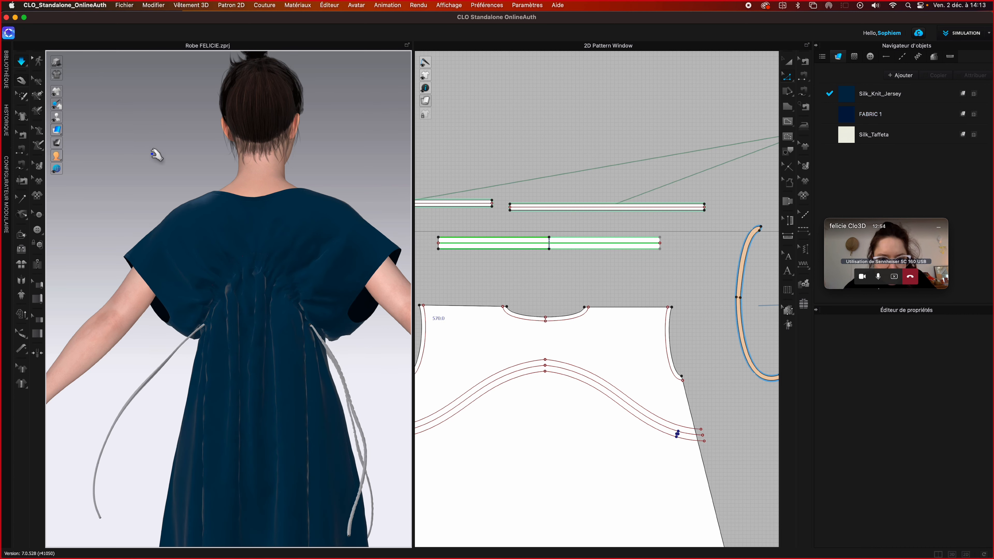
{"action": "key", "text": "space"}
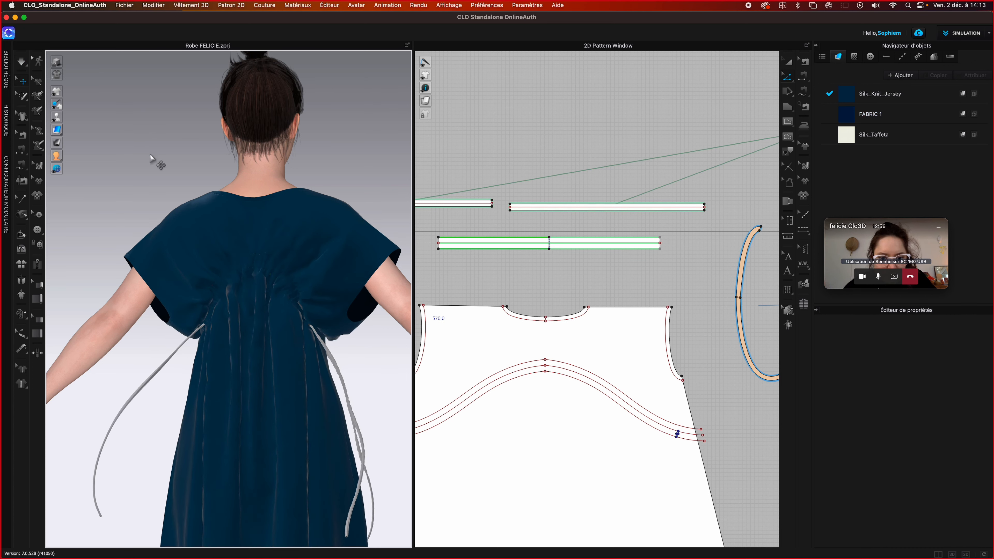
{"action": "scroll", "coordinate": [260, 268], "scroll_direction": "up", "scroll_amount": 5}
{"action": "scroll", "coordinate": [260, 266], "scroll_direction": "up", "scroll_amount": 6}
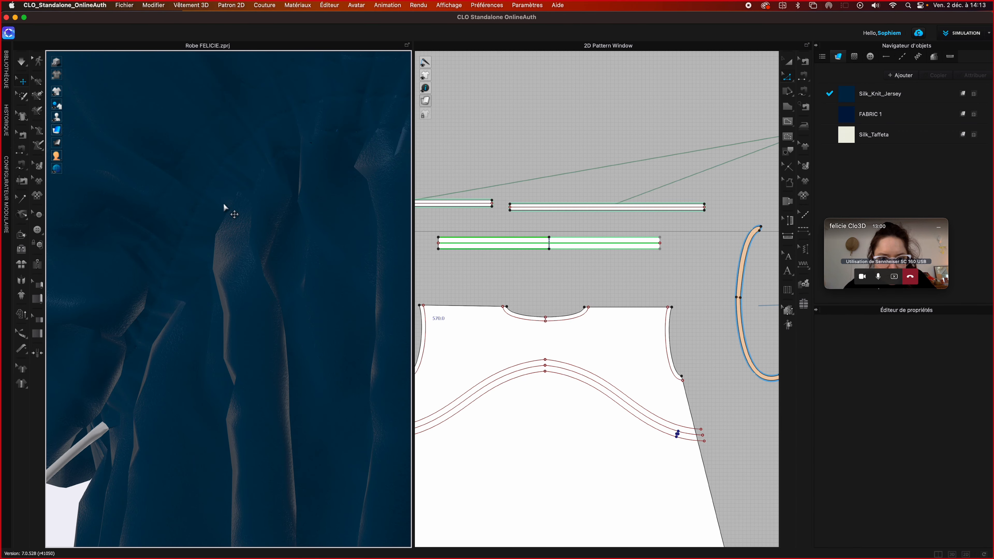
{"action": "scroll", "coordinate": [366, 191], "scroll_direction": "down", "scroll_amount": 10}
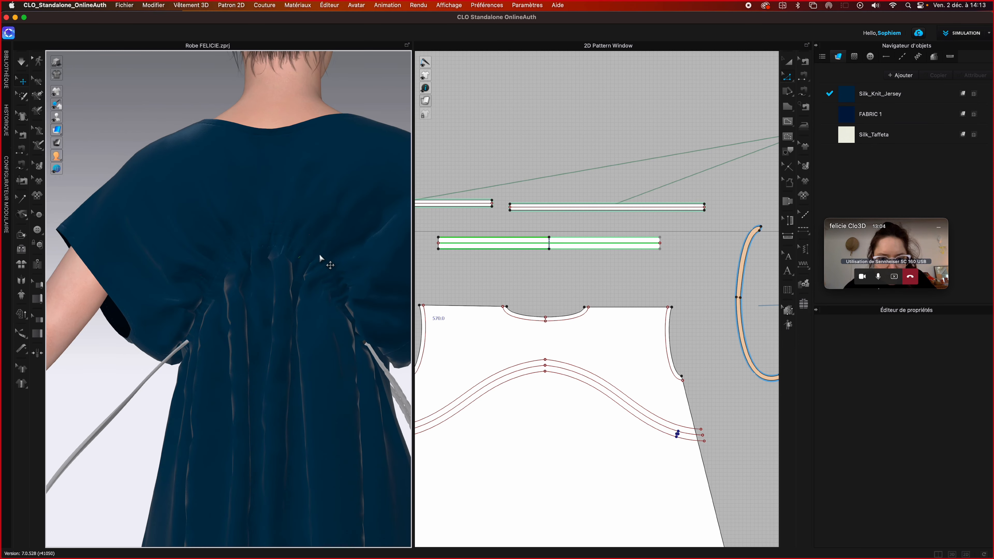
{"action": "right_click_drag", "start_coordinate": [308, 248], "coordinate": [221, 256]}
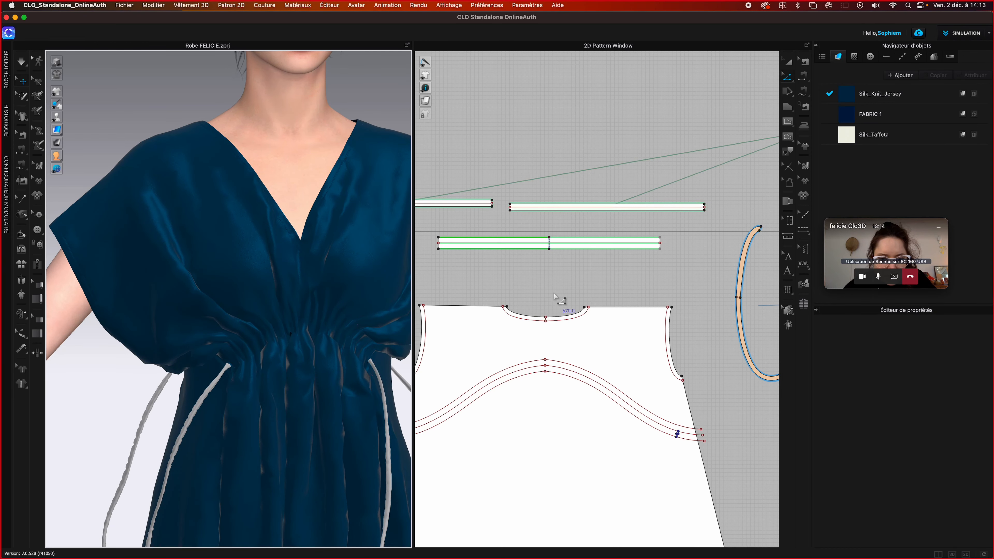
- Examine the back and front dress patterns and their casing strips in the 2D layout
{"action": "scroll", "coordinate": [559, 300], "scroll_direction": "down", "scroll_amount": 5}
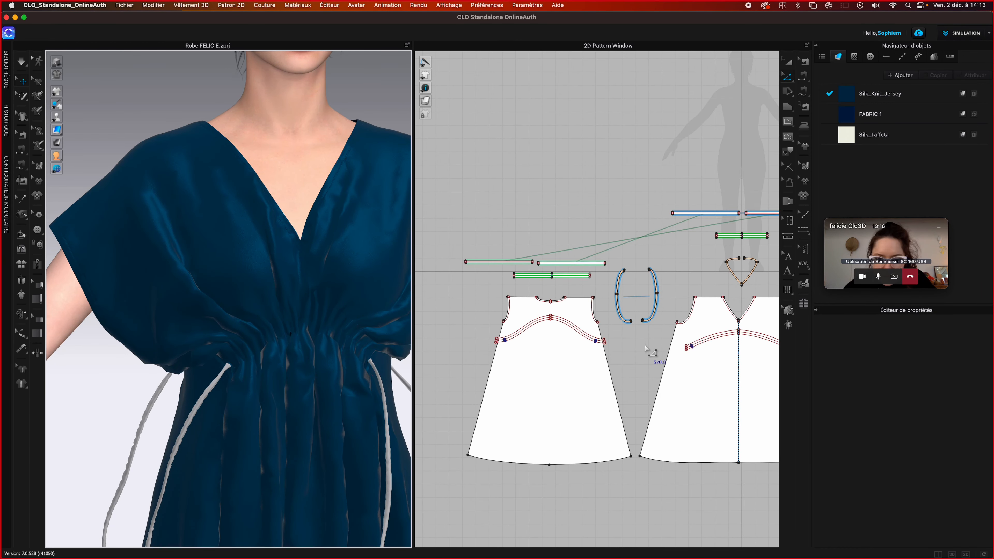
{"action": "right_click_drag", "start_coordinate": [650, 348], "coordinate": [554, 354]}
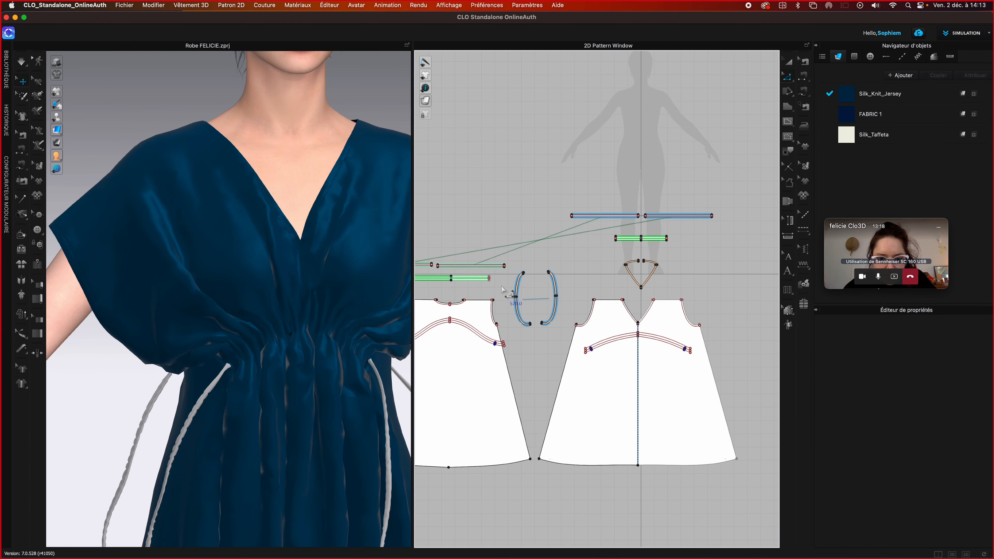
{"action": "scroll", "coordinate": [508, 292], "scroll_direction": "up", "scroll_amount": 5}
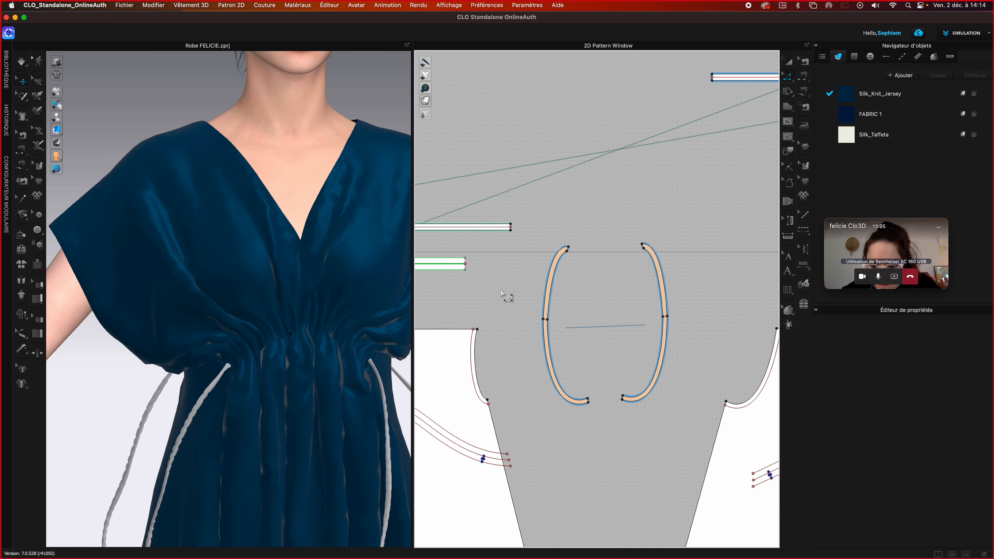
{"action": "right_click_drag", "start_coordinate": [567, 270], "coordinate": [750, 283]}
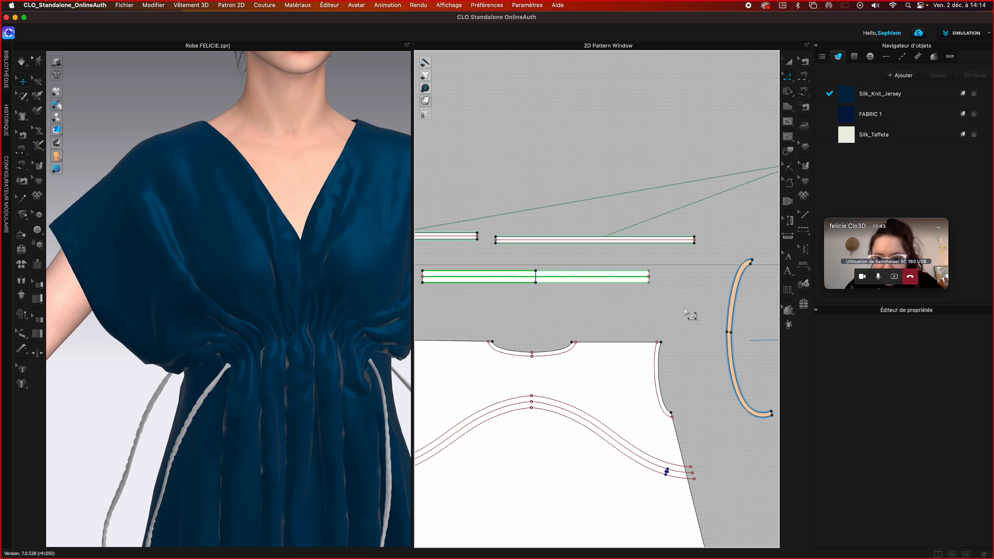
{"action": "scroll", "coordinate": [649, 316], "scroll_direction": "down", "scroll_amount": 2}
{"action": "scroll", "coordinate": [656, 319], "scroll_direction": "down", "scroll_amount": 2}
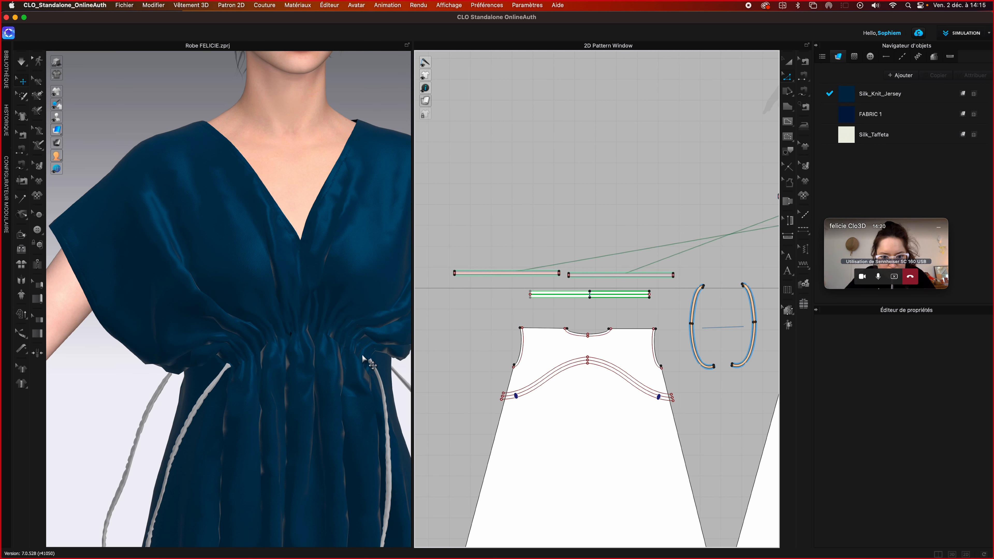
{"action": "scroll", "coordinate": [468, 333], "scroll_direction": "down", "scroll_amount": 2}
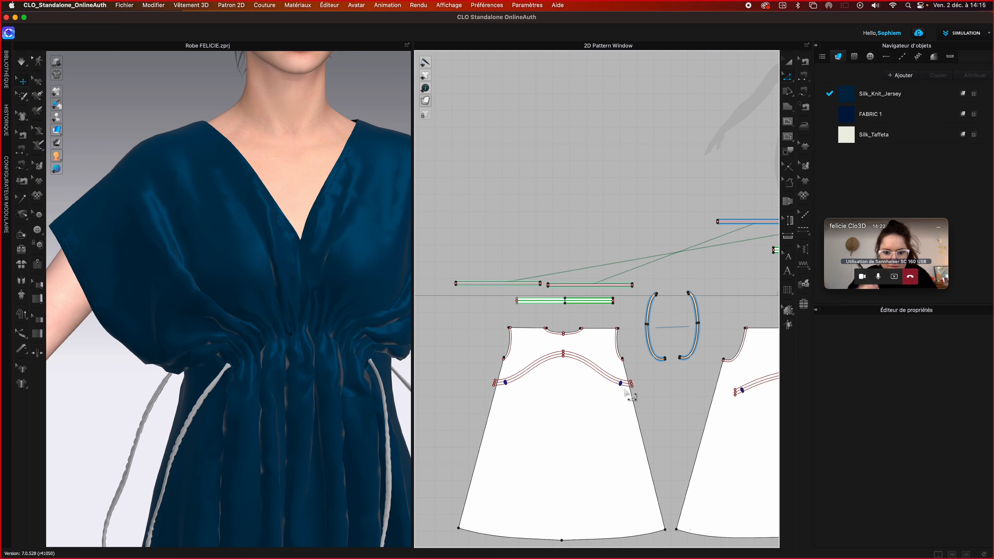
{"action": "middle_click_drag", "start_coordinate": [682, 387], "coordinate": [673, 395]}
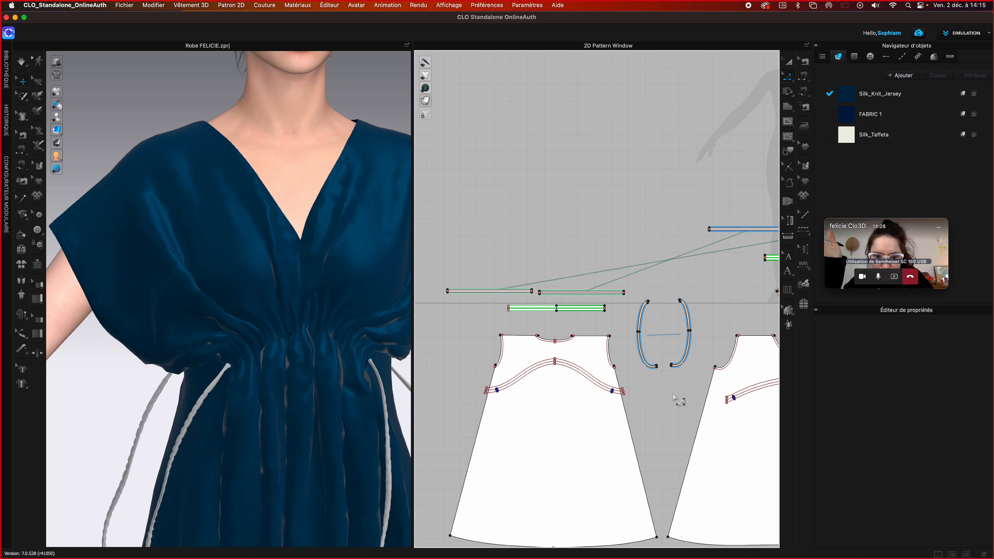
{"action": "middle_click_drag", "start_coordinate": [673, 394], "coordinate": [595, 400]}
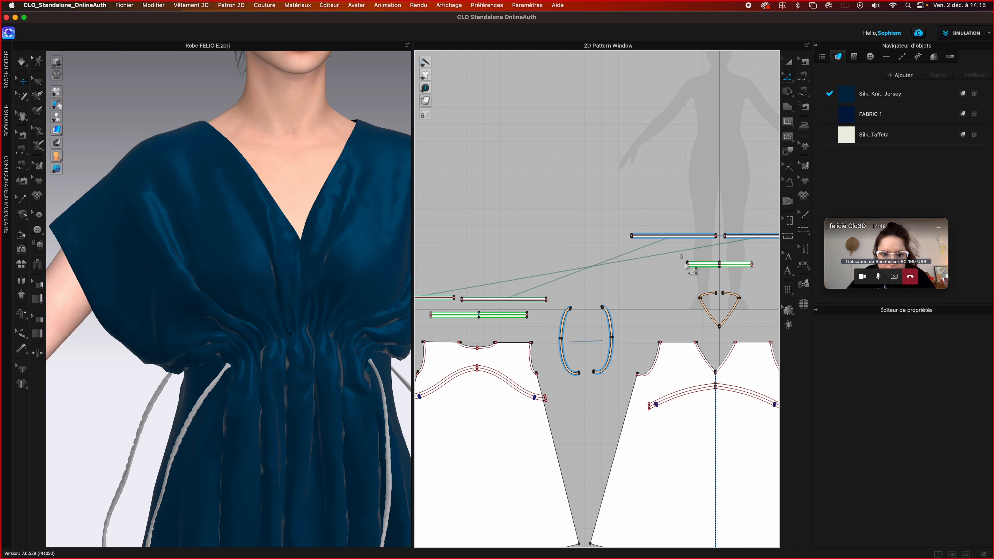
- Inspect the front casing strip's elastic settings, open its Force value and examine the gathered front waist
{"action": "left_click", "coordinate": [693, 265]}
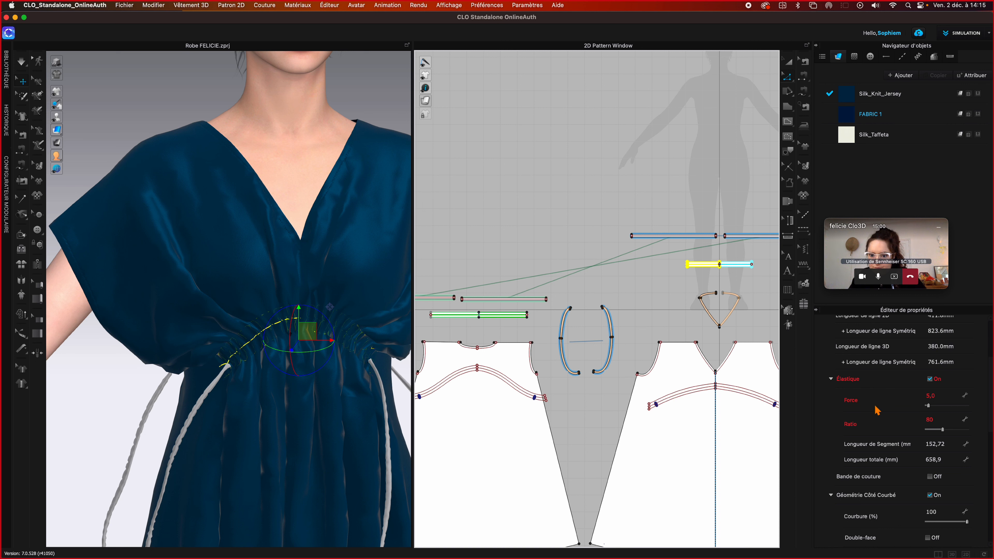
{"action": "left_click", "coordinate": [940, 396]}
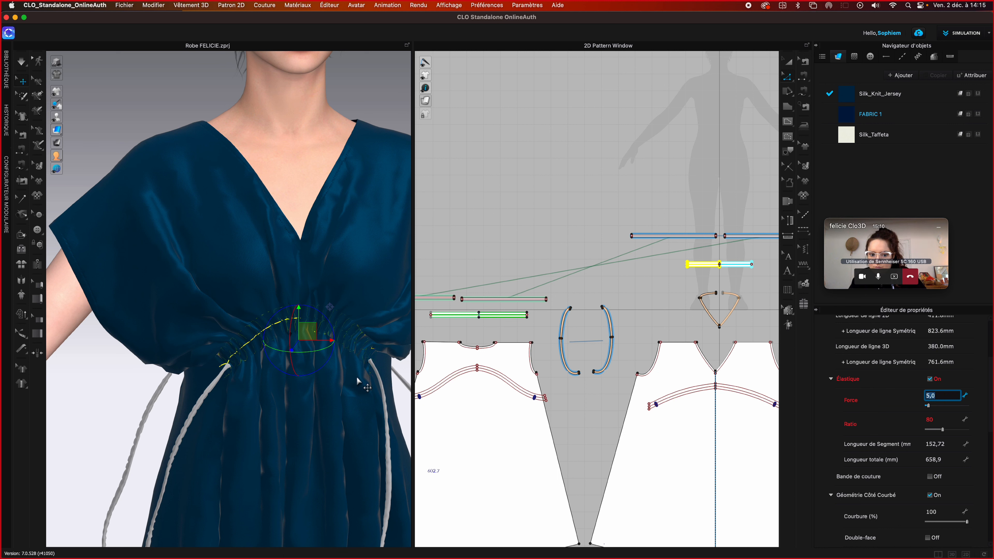
{"action": "scroll", "coordinate": [356, 377], "scroll_direction": "down", "scroll_amount": 5}
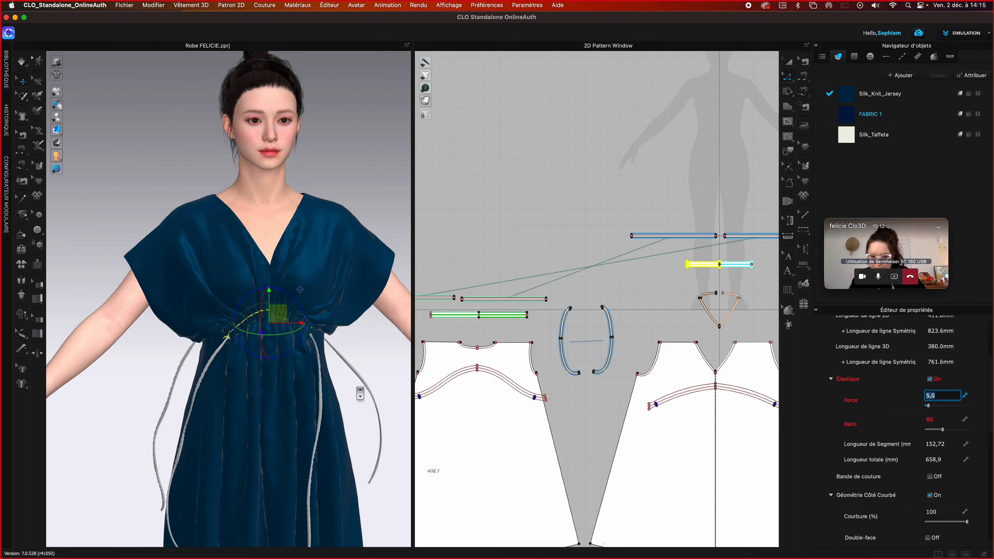
{"action": "left_click", "coordinate": [355, 347]}
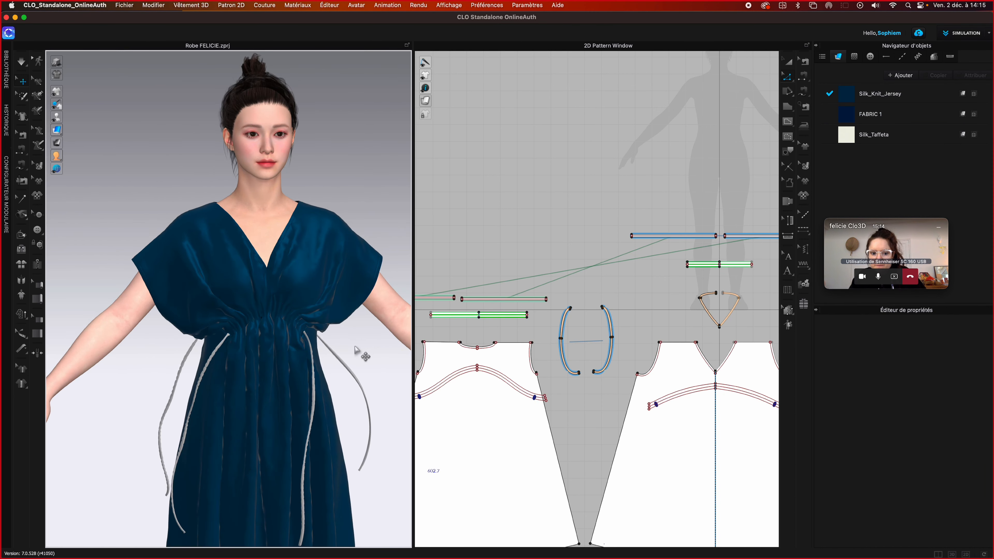
{"action": "scroll", "coordinate": [356, 349], "scroll_direction": "up", "scroll_amount": 5}
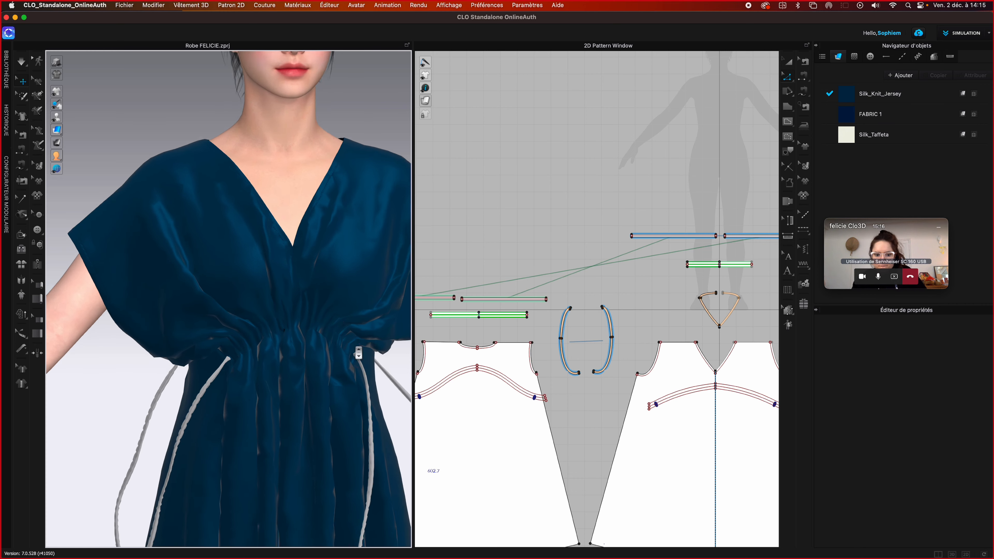
- Examine the gathered front waist and the drawcords hanging from it in the 3D view
{"action": "scroll", "coordinate": [373, 360], "scroll_direction": "down", "scroll_amount": 5}
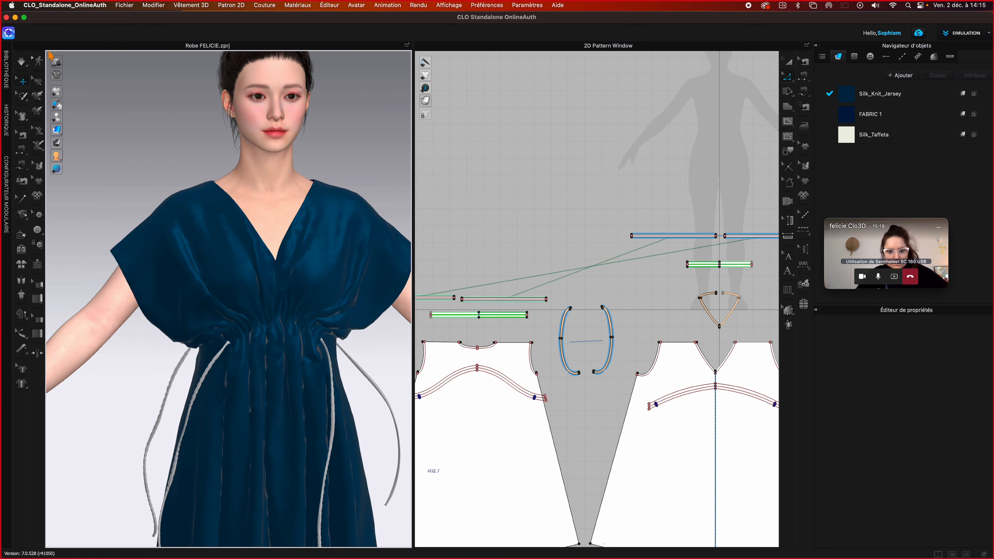
{"action": "mouse_move", "coordinate": [55, 94]}
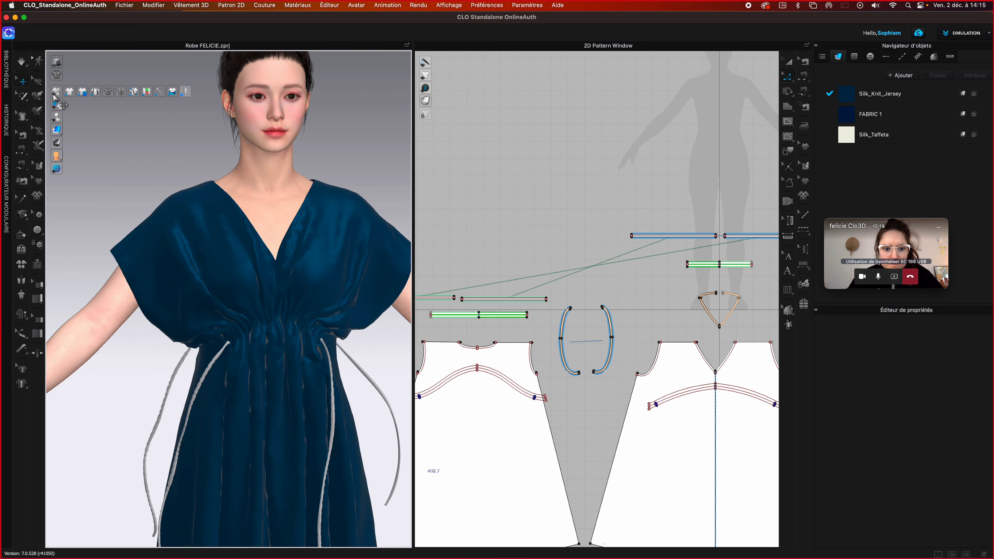
{"action": "left_click", "coordinate": [107, 92]}
{"action": "left_click", "coordinate": [107, 93]}
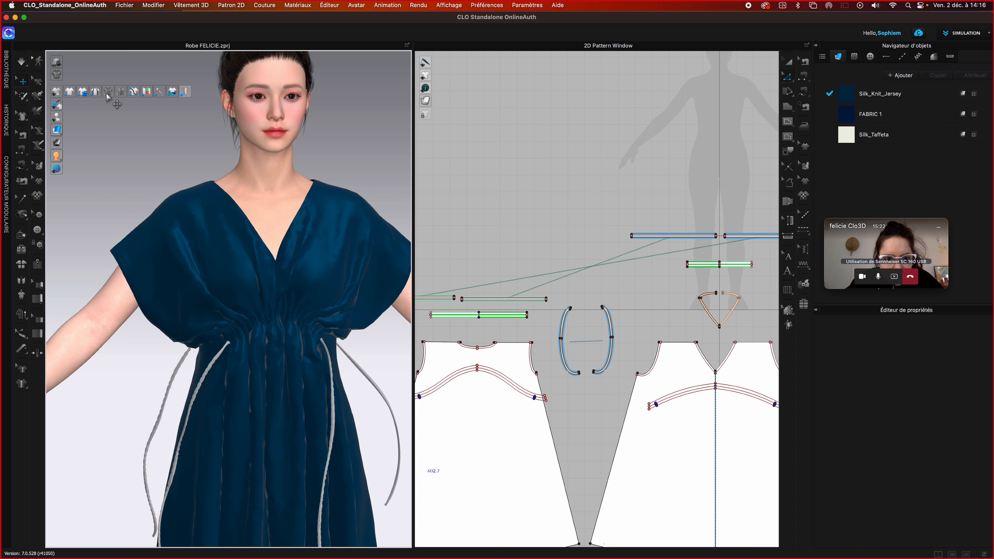
{"action": "left_click", "coordinate": [108, 93]}
{"action": "left_click", "coordinate": [108, 93]}
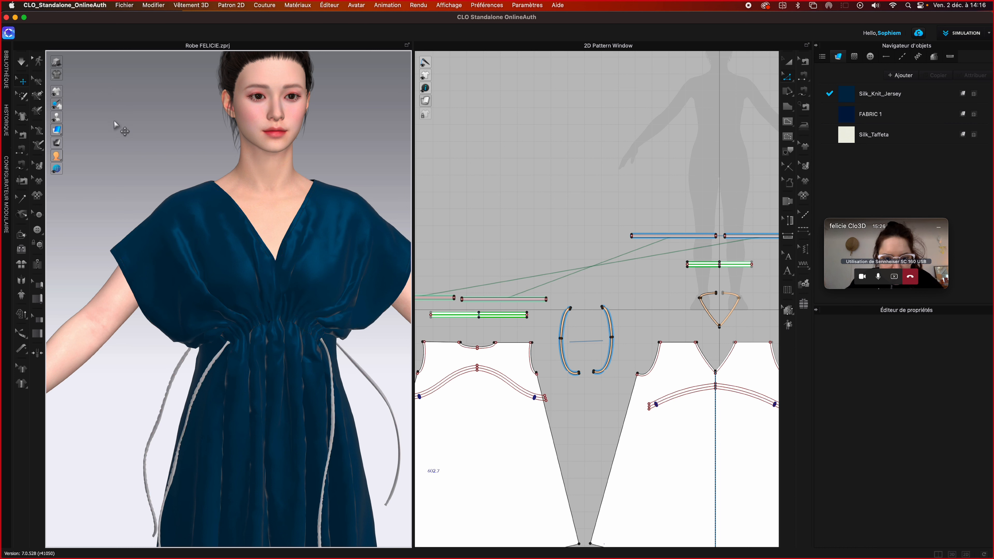
{"action": "scroll", "coordinate": [145, 123], "scroll_direction": "down", "scroll_amount": 5}
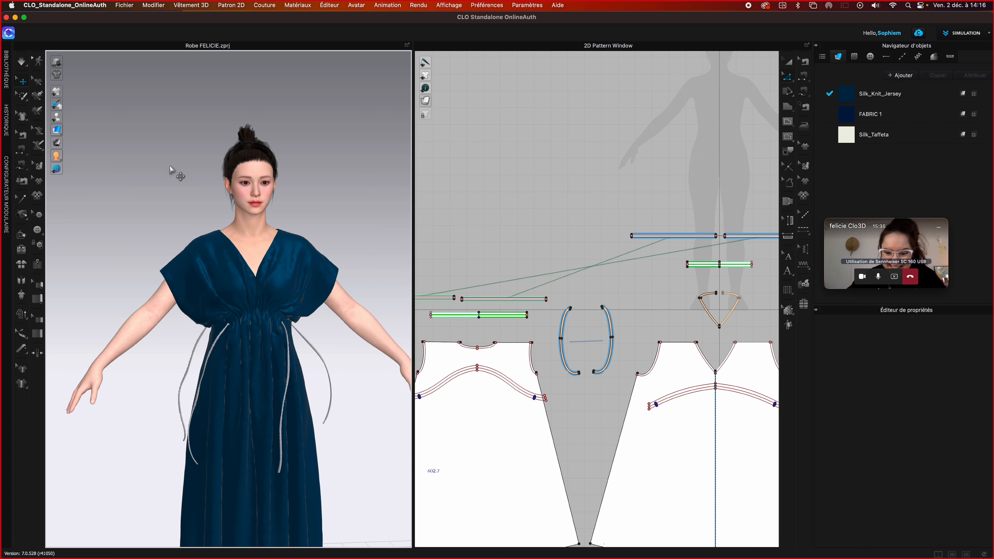
{"action": "scroll", "coordinate": [324, 380], "scroll_direction": "up", "scroll_amount": 3}
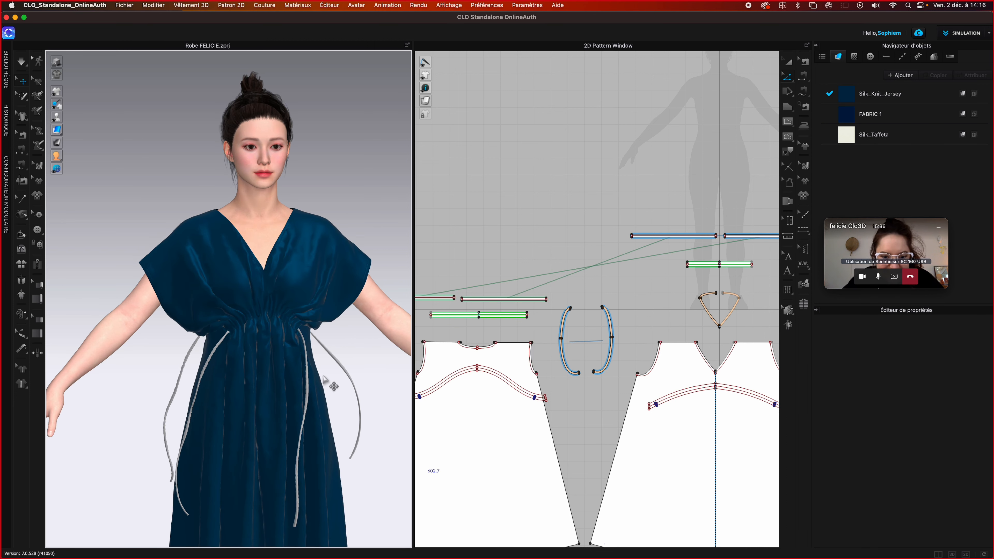
{"action": "scroll", "coordinate": [331, 384], "scroll_direction": "up", "scroll_amount": 3}
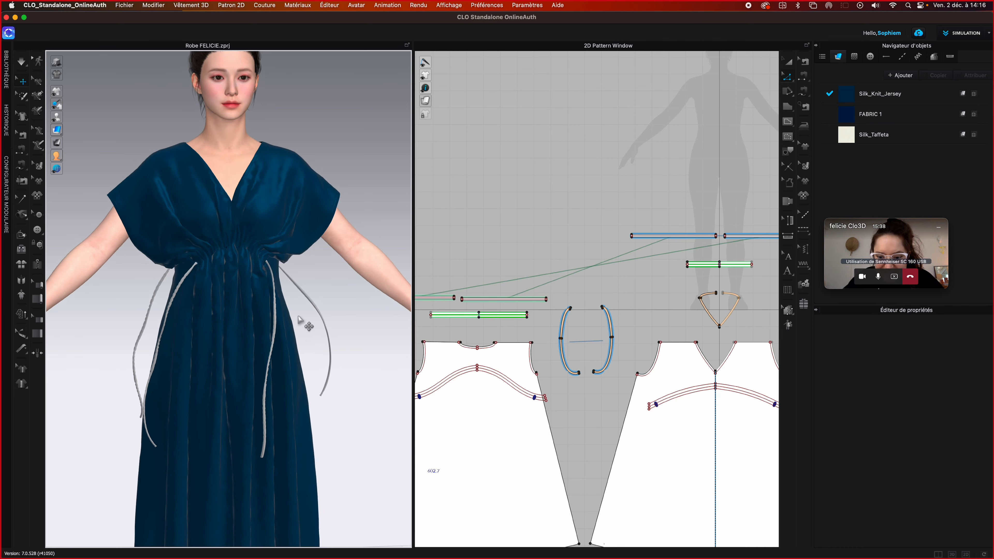
{"action": "scroll", "coordinate": [300, 321], "scroll_direction": "up", "scroll_amount": 2}
{"action": "scroll", "coordinate": [305, 322], "scroll_direction": "up", "scroll_amount": 2}
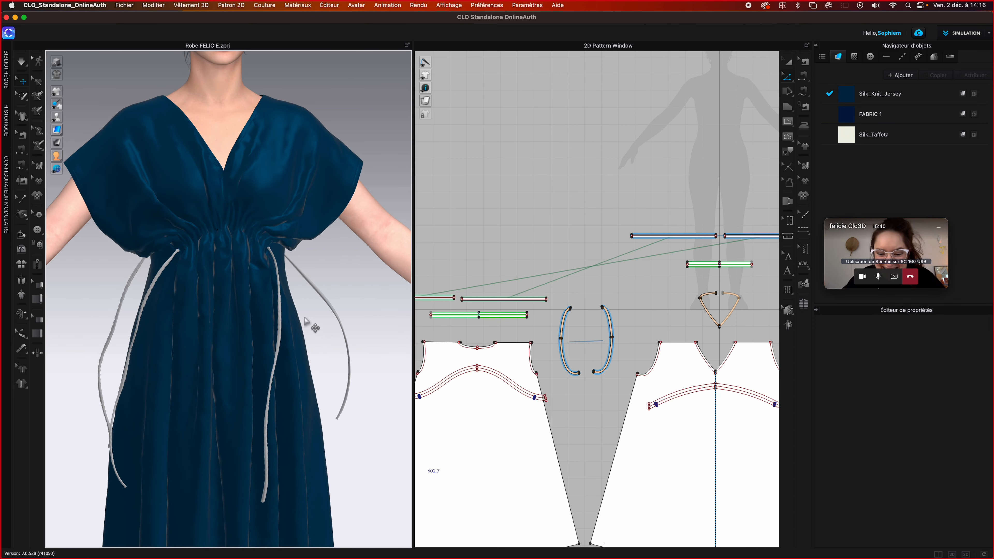
{"action": "scroll", "coordinate": [325, 336], "scroll_direction": "up", "scroll_amount": 2}
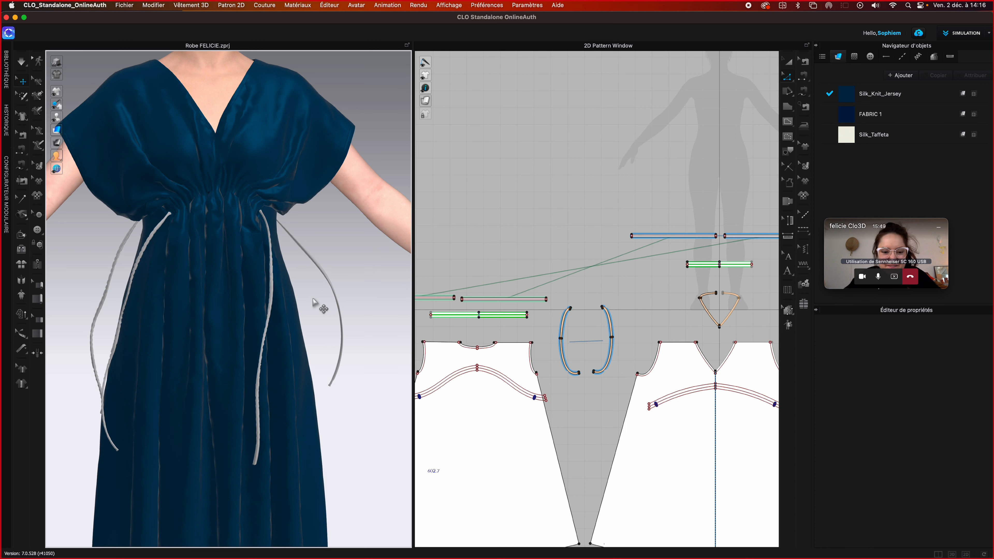
{"action": "left_click", "coordinate": [319, 269]}
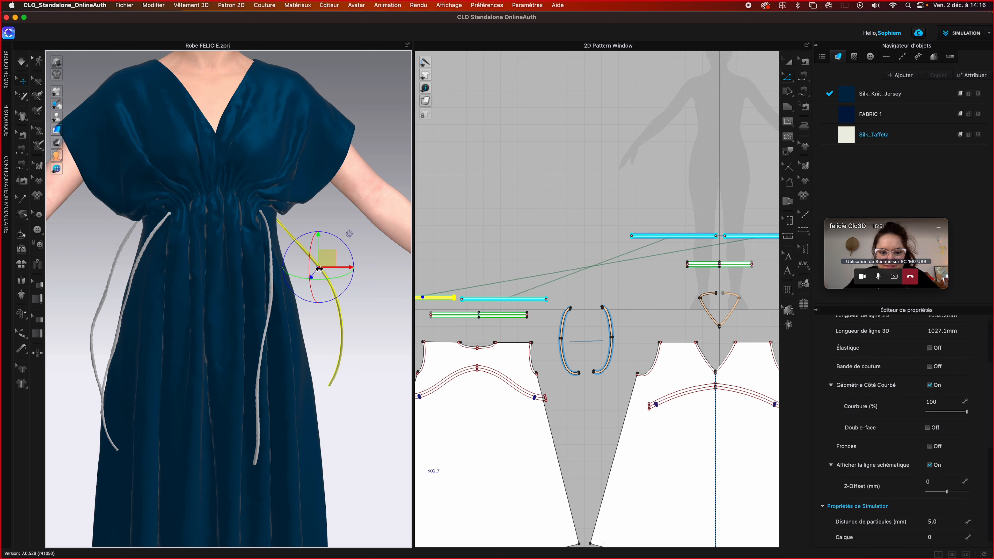
{"action": "left_click", "coordinate": [266, 323], "text": "shift"}
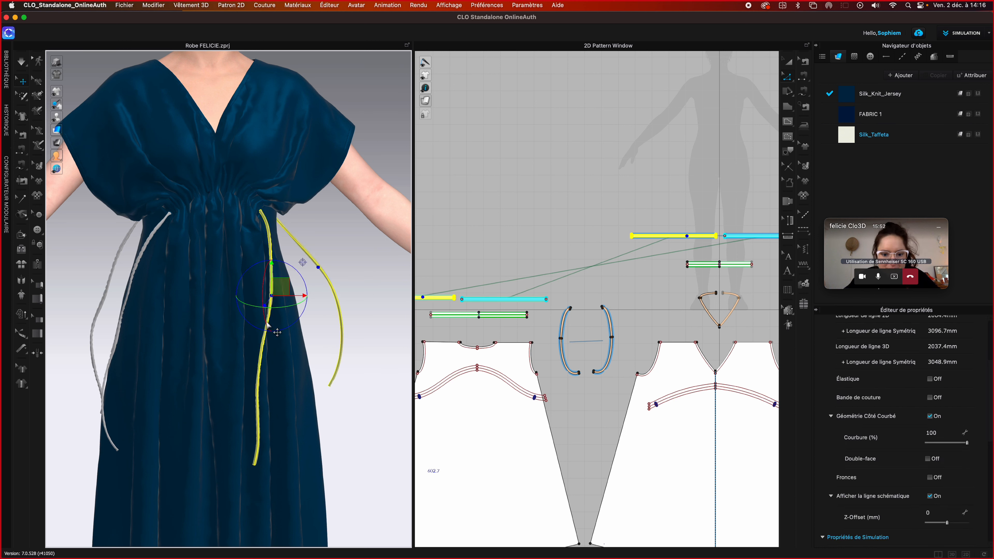
{"action": "left_click", "coordinate": [125, 311], "text": "shift"}
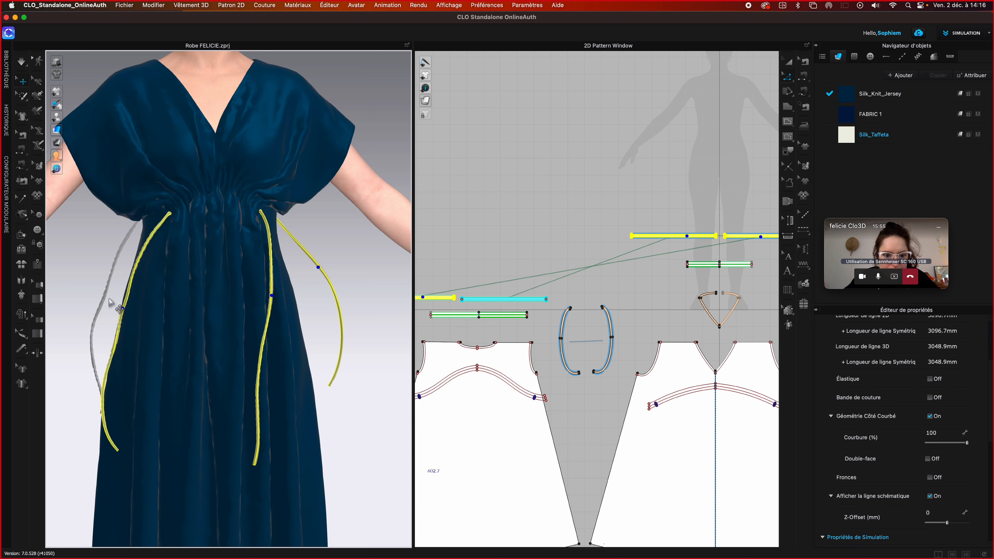
{"action": "left_click", "coordinate": [101, 299], "text": "shift"}
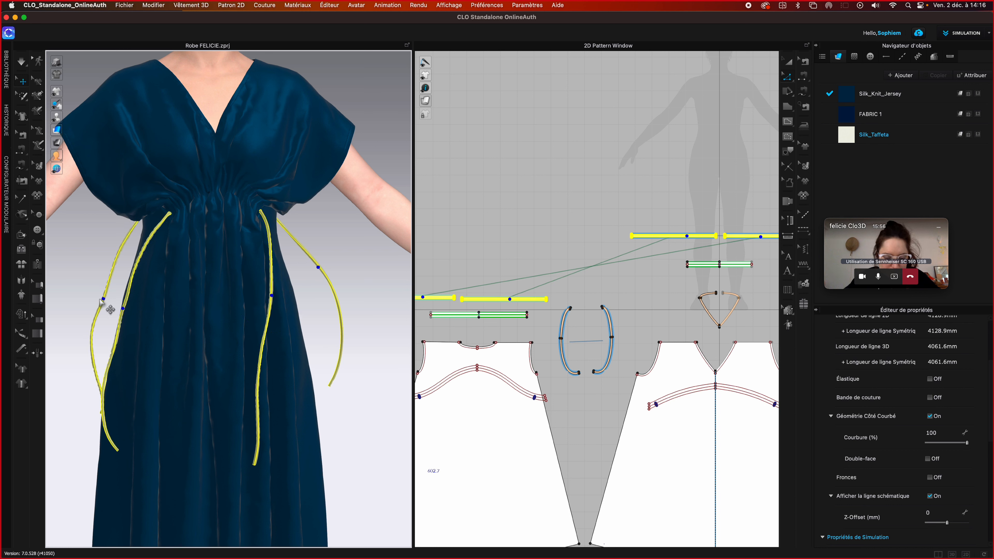
{"action": "right_click", "coordinate": [100, 300]}
{"action": "left_click", "coordinate": [106, 253]}
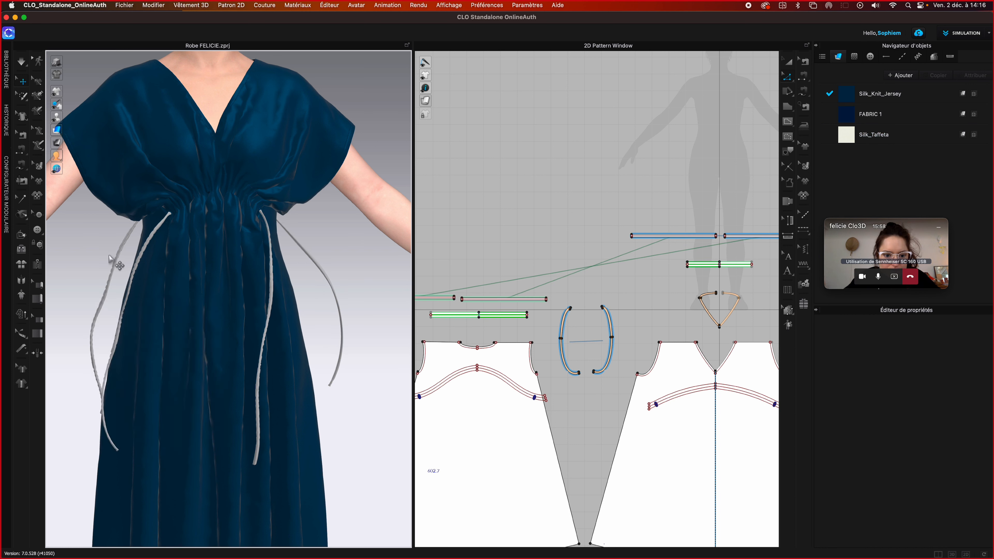
{"action": "left_click", "coordinate": [117, 258]}
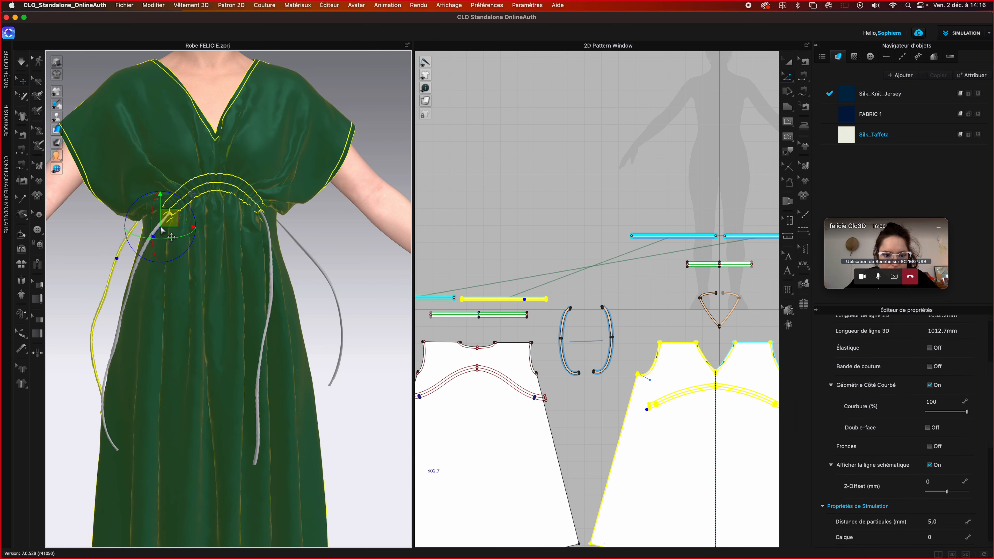
{"action": "left_click", "coordinate": [339, 259]}
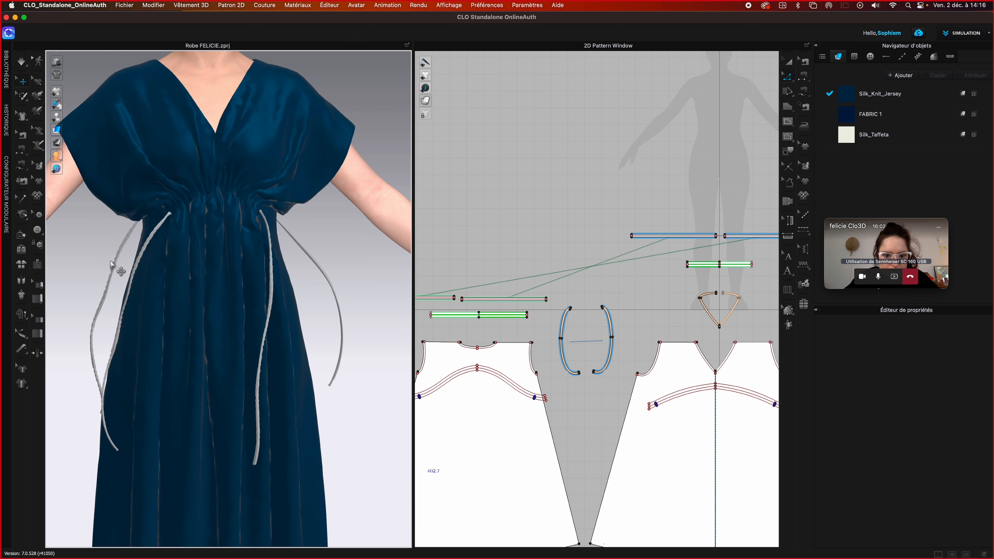
- Select the four drawcords and inspect their Silk_Taffeta fabric's properties down to the physical preset and thickness
{"action": "left_click", "coordinate": [114, 263]}
{"action": "left_click", "coordinate": [160, 225], "text": "shift"}
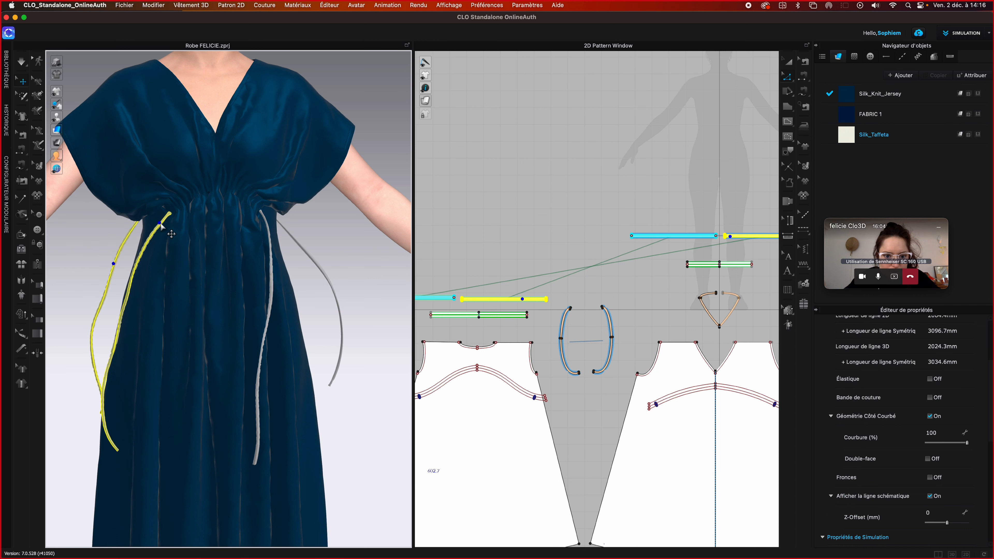
{"action": "left_click", "coordinate": [272, 275], "text": "shift"}
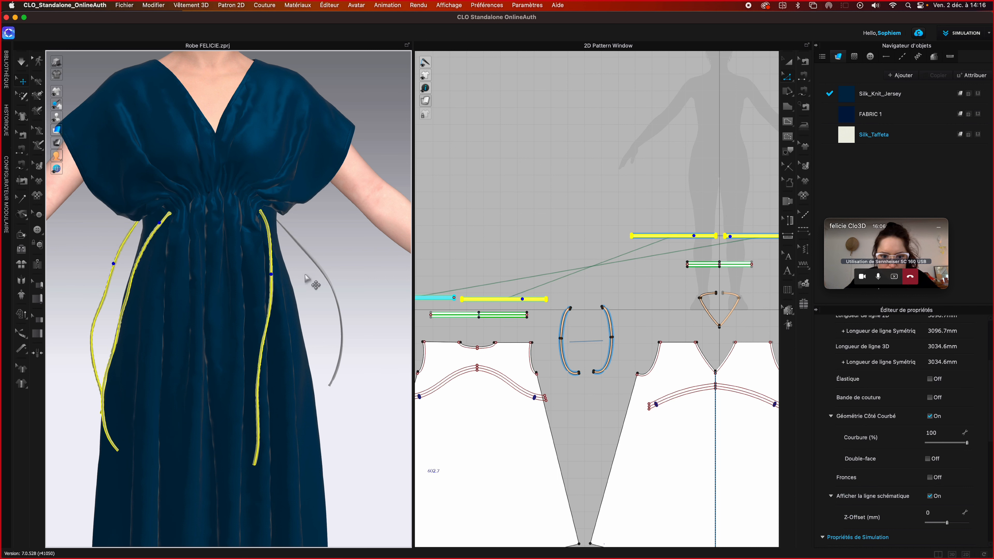
{"action": "left_click", "coordinate": [322, 273], "text": "shift"}
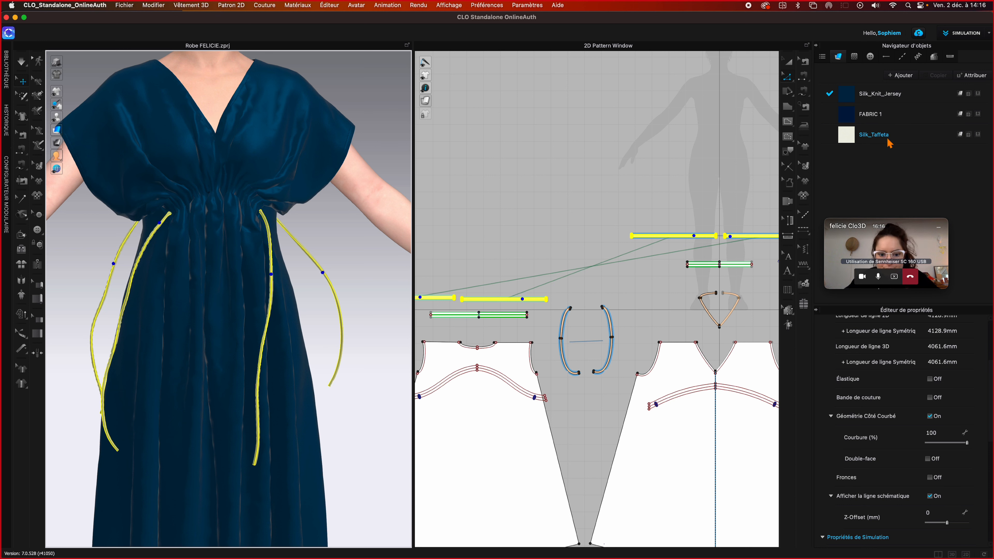
{"action": "left_click", "coordinate": [915, 141]}
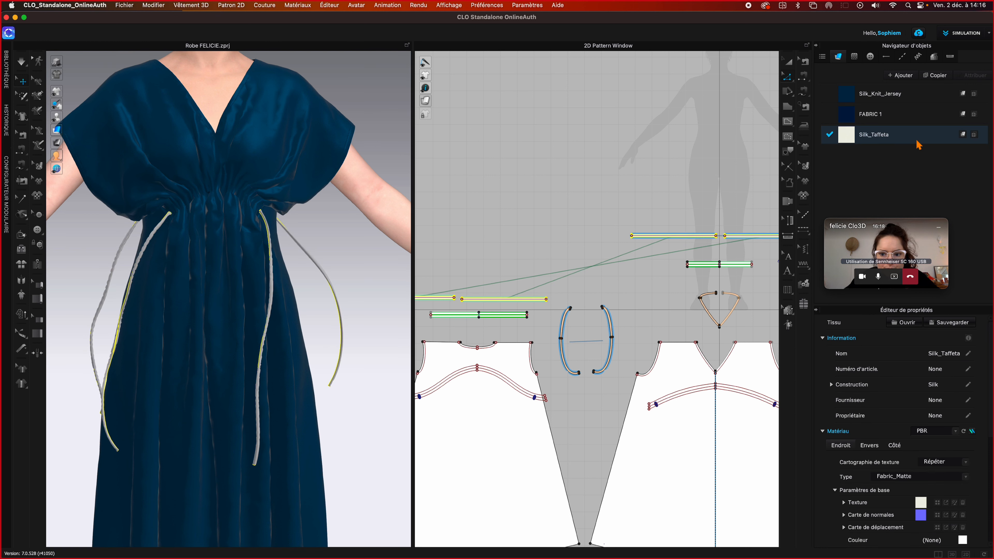
{"action": "scroll", "coordinate": [920, 410], "scroll_direction": "down", "scroll_amount": 5}
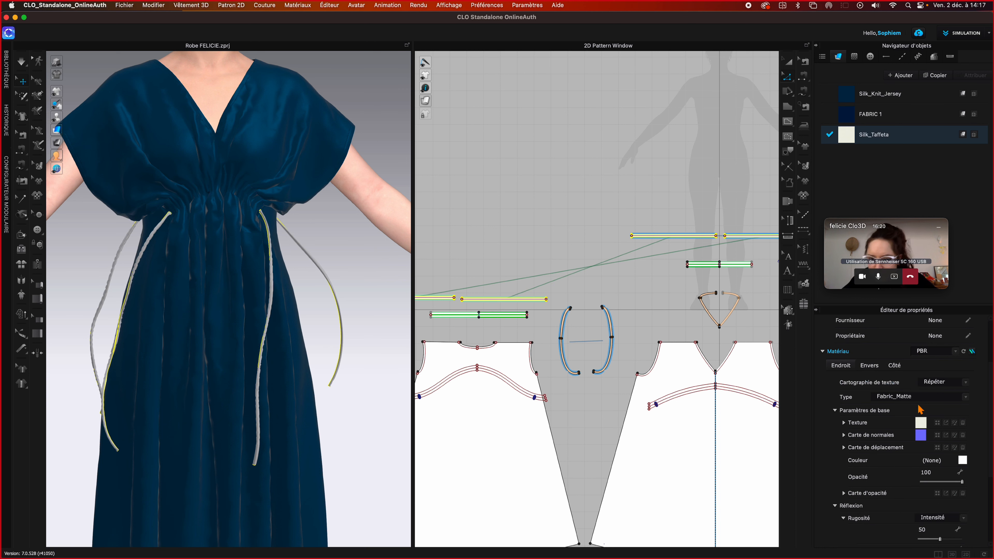
{"action": "scroll", "coordinate": [918, 408], "scroll_direction": "down", "scroll_amount": 3}
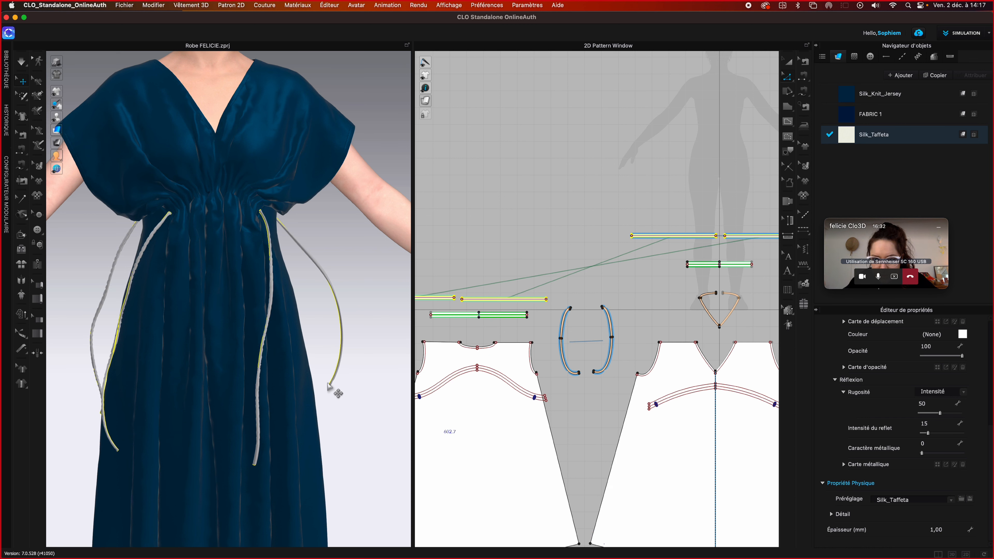
- Examine a drawcord's free end at the dress back and switch the garment display to thick textured surface (Surface Texturée Épaisse)
{"action": "right_click_drag", "start_coordinate": [330, 389], "coordinate": [333, 362]}
{"action": "scroll", "coordinate": [297, 368], "scroll_direction": "up", "scroll_amount": 5}
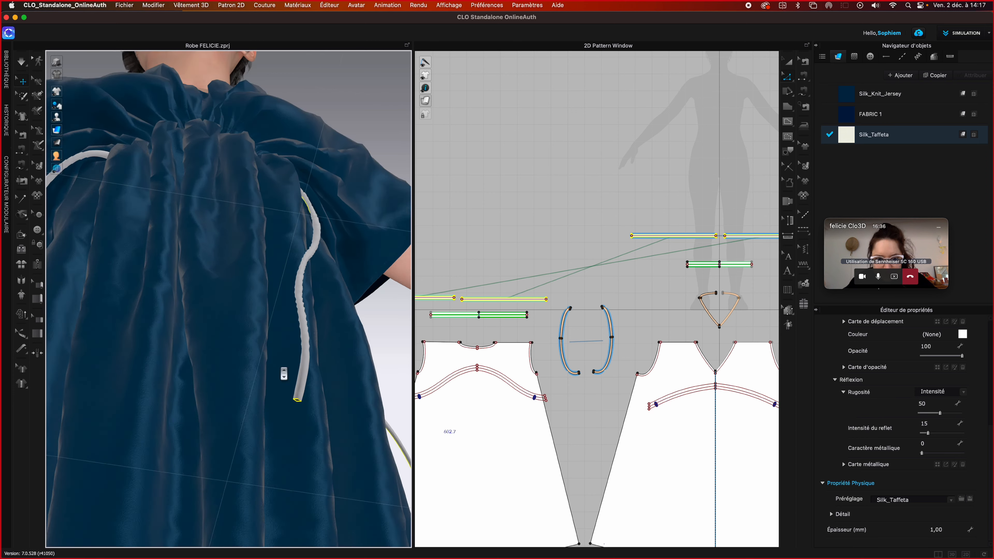
{"action": "scroll", "coordinate": [284, 374], "scroll_direction": "up", "scroll_amount": 2}
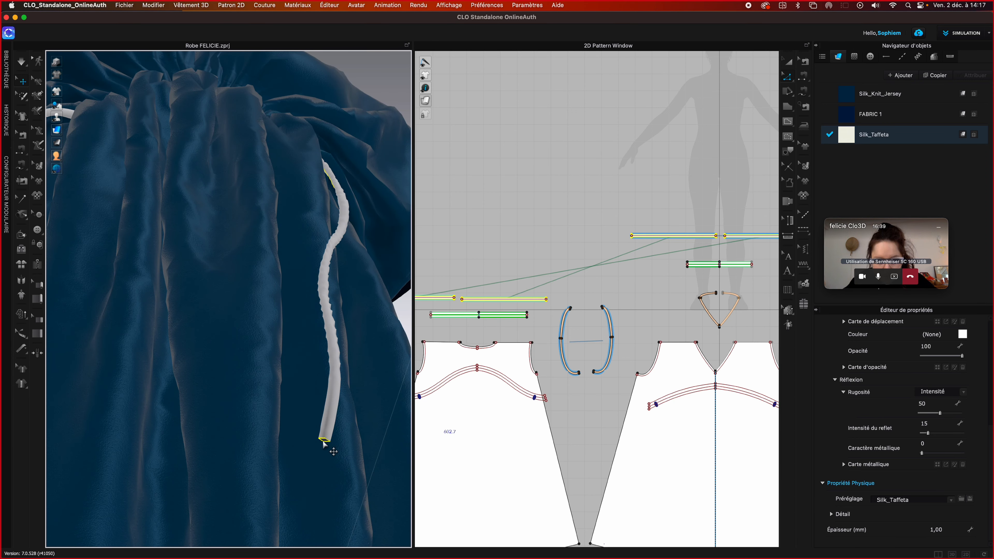
{"action": "mouse_move", "coordinate": [62, 133]}
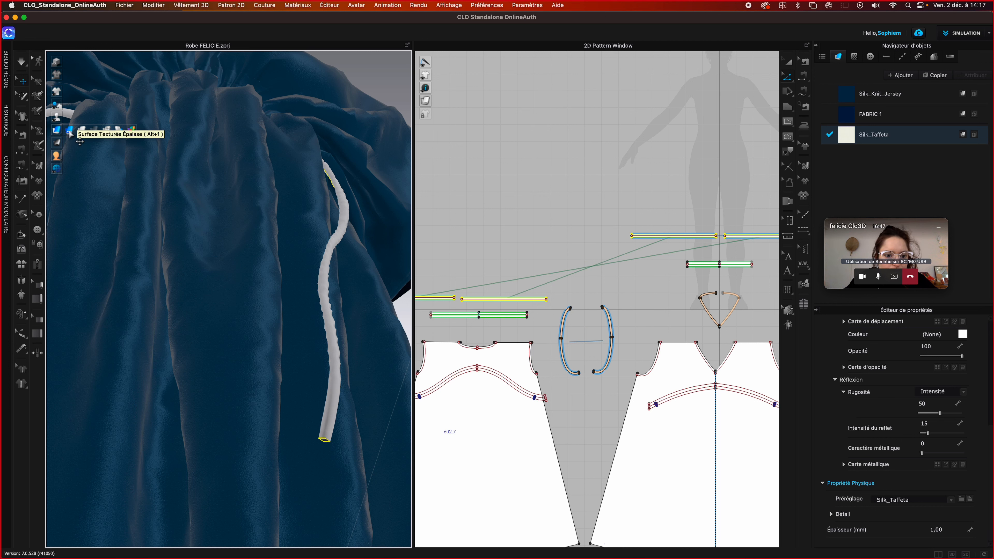
{"action": "left_click", "coordinate": [70, 132]}
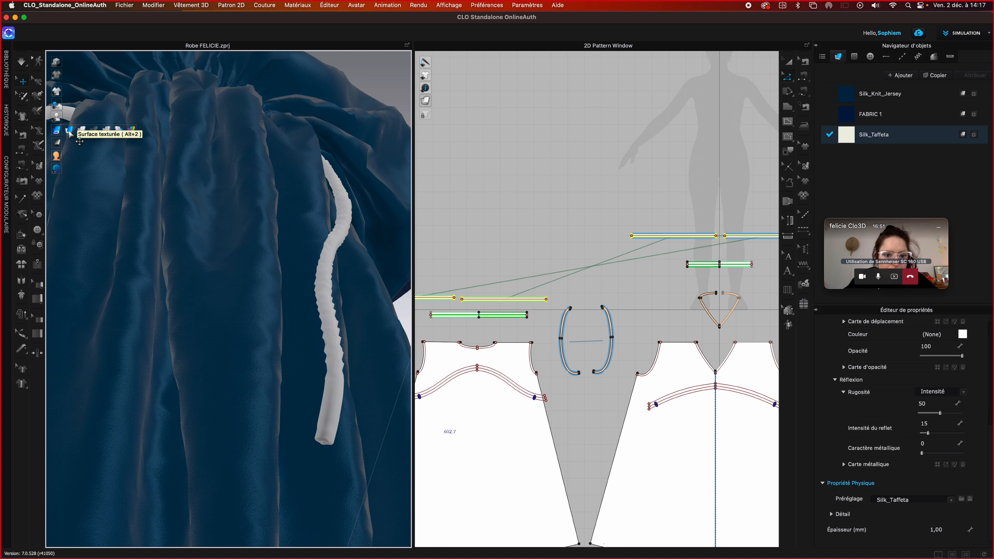
- View the front of the dress with the thickened drawcords, run the simulation and stop it
{"action": "scroll", "coordinate": [300, 274], "scroll_direction": "down", "scroll_amount": 10}
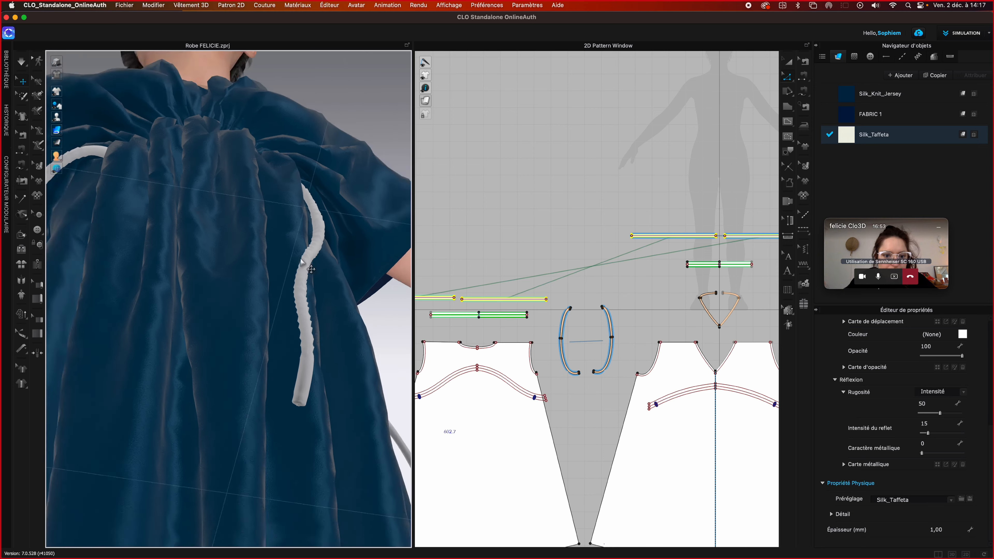
{"action": "scroll", "coordinate": [348, 334], "scroll_direction": "down", "scroll_amount": 3}
{"action": "right_click_drag", "start_coordinate": [324, 369], "coordinate": [343, 404]}
{"action": "key", "text": "q"}
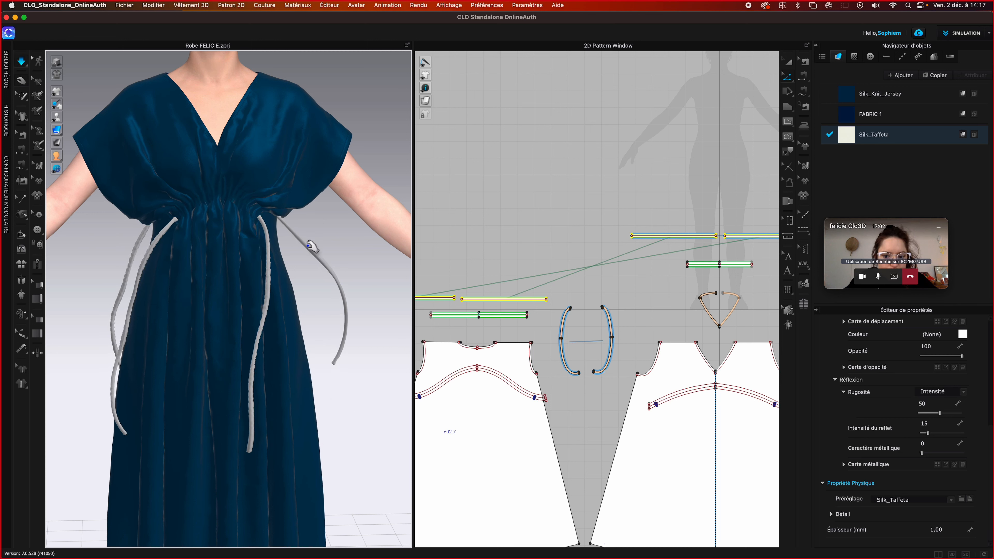
{"action": "key", "text": "space"}
- Unsolidify the four waist drawcords together with Dé-solidifier and simulate the dress so they fall
{"action": "left_click", "coordinate": [322, 262]}
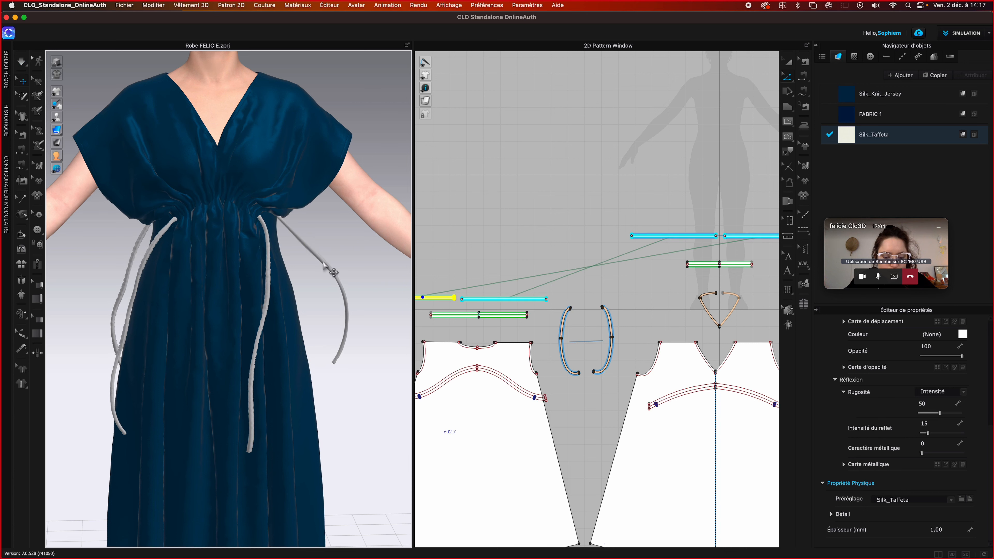
{"action": "left_click", "coordinate": [268, 292], "text": "shift"}
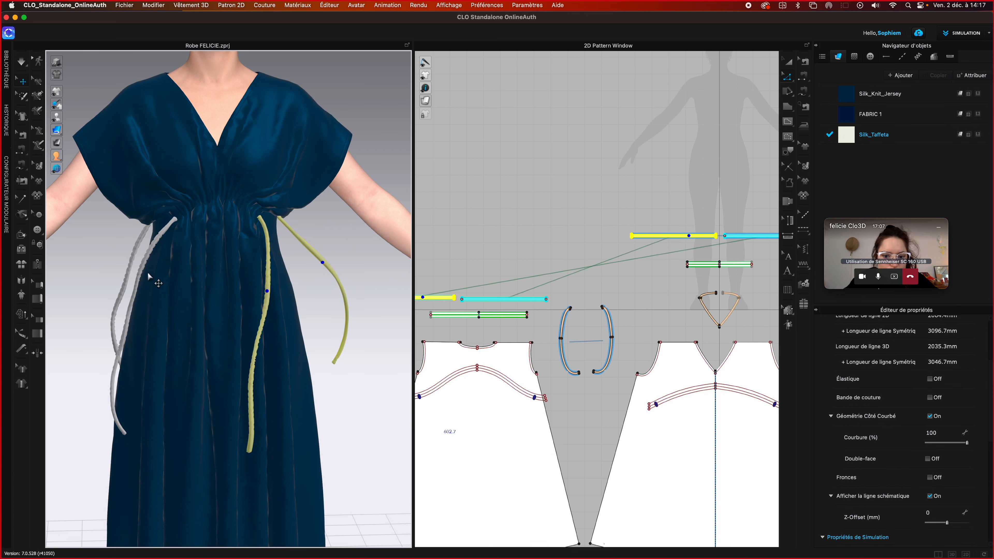
{"action": "left_click", "coordinate": [149, 254], "text": "shift"}
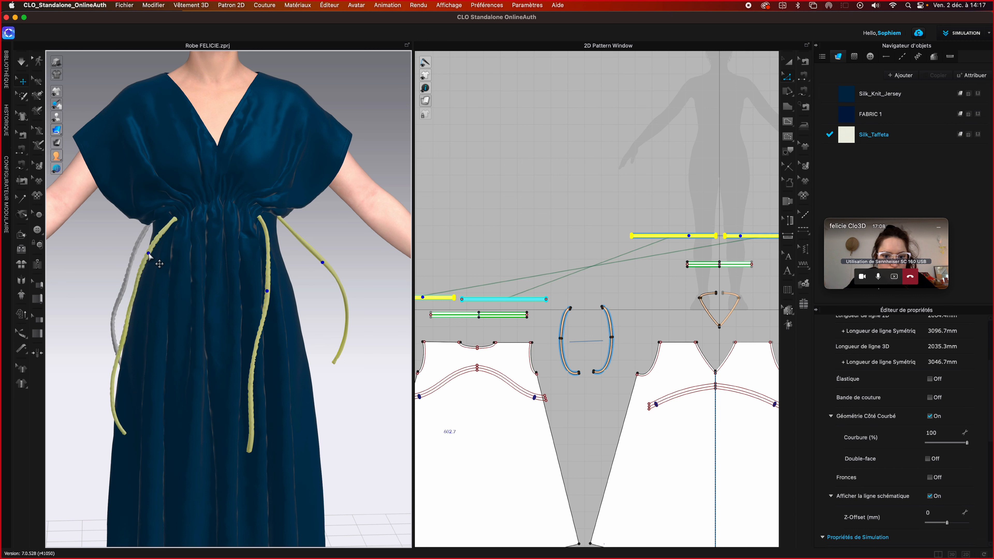
{"action": "left_click", "coordinate": [131, 257], "text": "shift"}
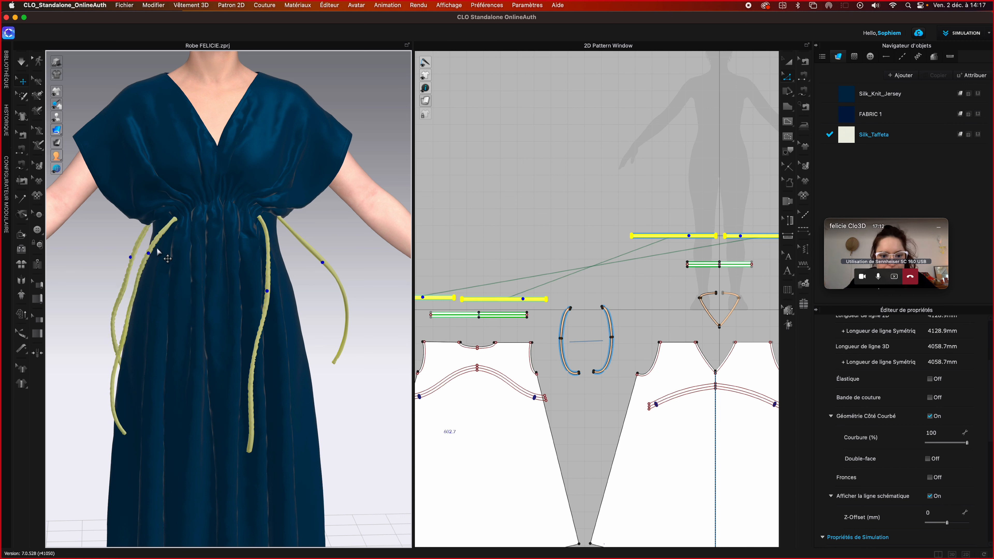
{"action": "right_click", "coordinate": [156, 238]}
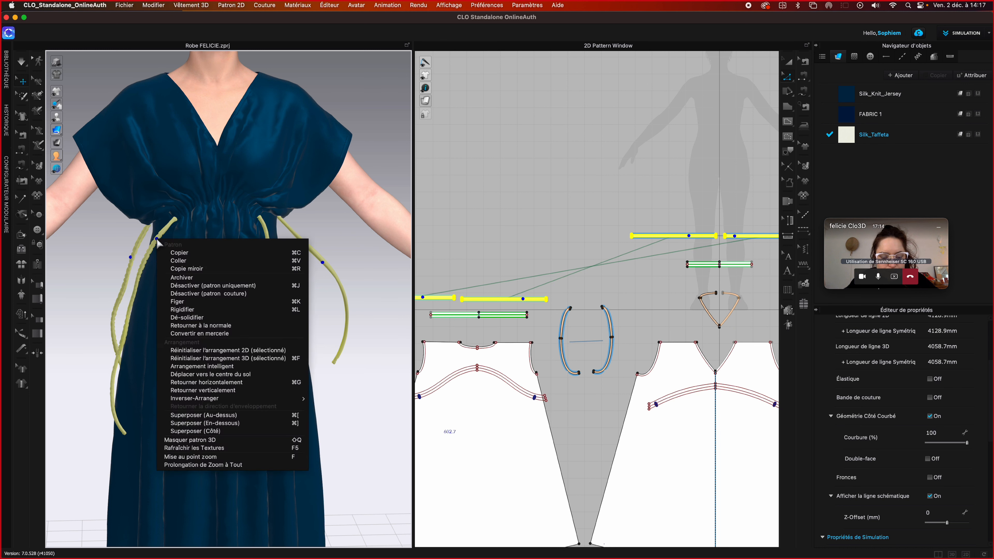
{"action": "left_click", "coordinate": [197, 318]}
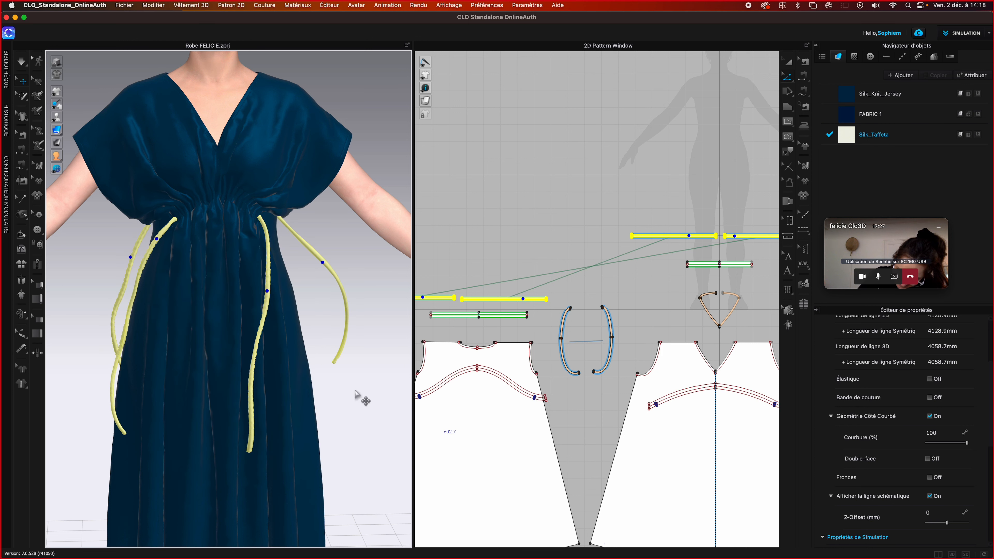
{"action": "key", "text": "space"}
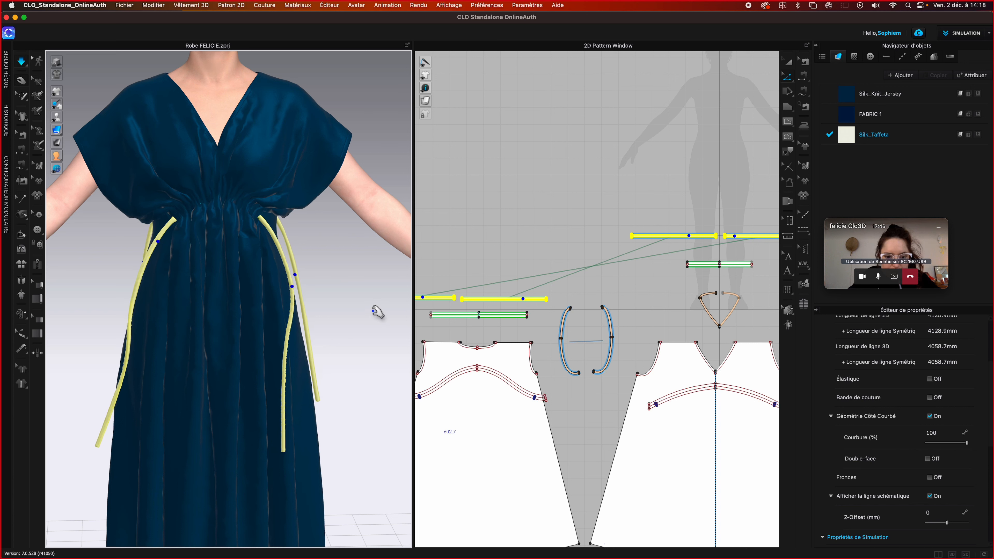
- Stop the simulation, clear the drawcord selection and view the whole dress from the front
{"action": "key", "text": "w"}
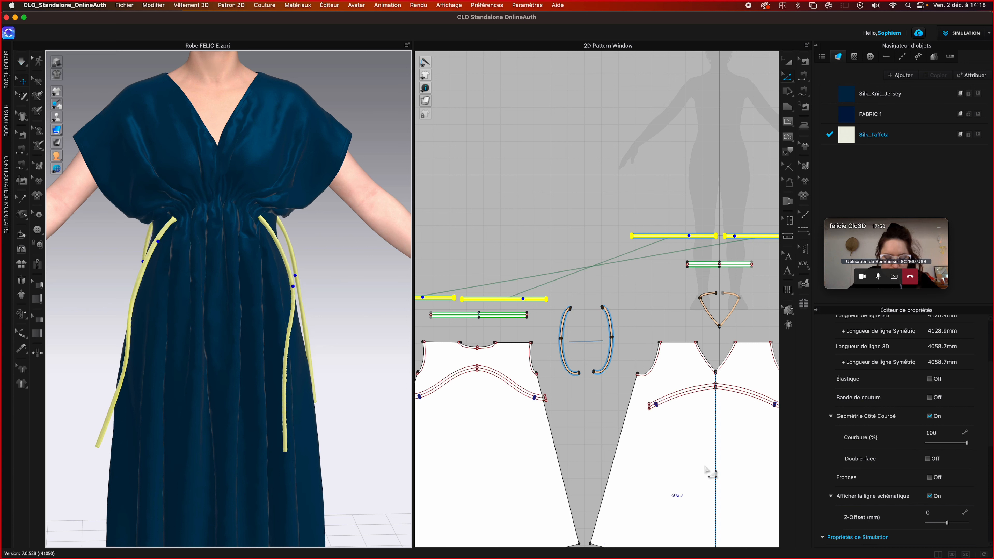
{"action": "scroll", "coordinate": [869, 440], "scroll_direction": "down", "scroll_amount": 4}
{"action": "scroll", "coordinate": [873, 444], "scroll_direction": "up", "scroll_amount": 9}
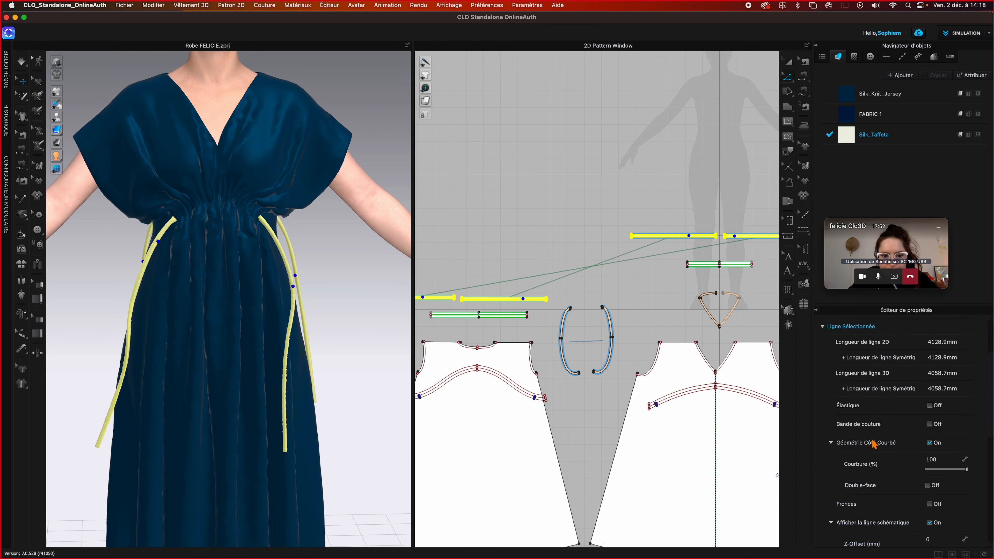
{"action": "left_click", "coordinate": [487, 226]}
{"action": "mouse_move", "coordinate": [348, 281]}
{"action": "right_mouse_down"}
{"action": "mouse_move", "coordinate": [479, 277]}
{"action": "mouse_move", "coordinate": [349, 277]}
{"action": "right_mouse_up"}
{"action": "scroll", "coordinate": [344, 276], "scroll_direction": "down", "scroll_amount": 5}
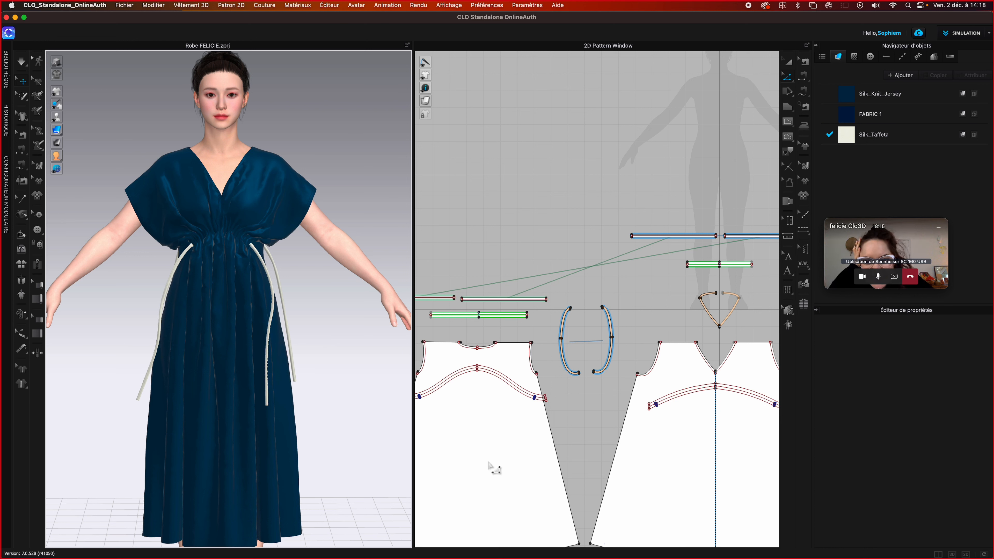
- Select the dress's front and back pattern pieces and inspect the physical preset and thickness of their Silk_Knit_Jersey fabric
{"action": "key", "text": "a"}
{"action": "left_click", "coordinate": [493, 470]}
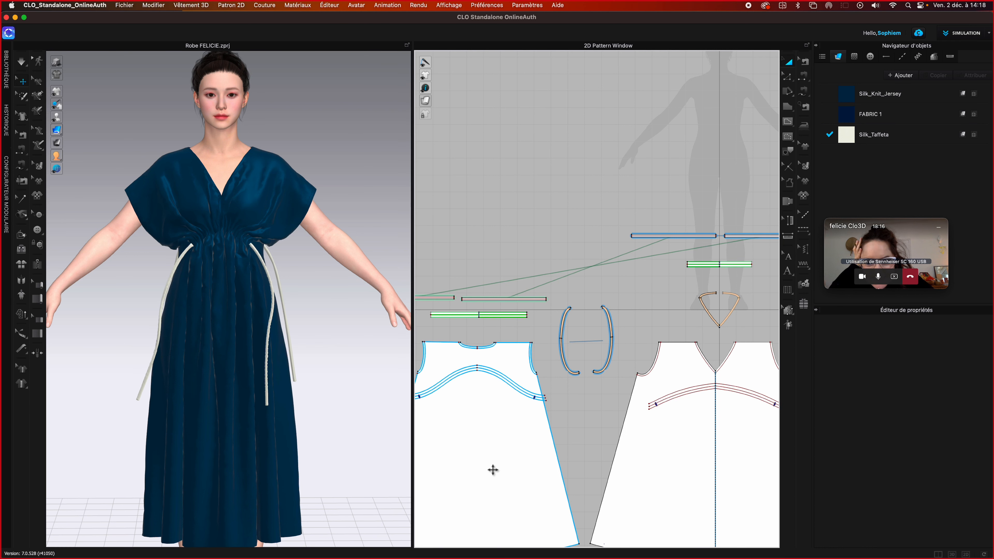
{"action": "left_click", "coordinate": [493, 470]}
{"action": "left_click", "coordinate": [672, 486], "text": "shift"}
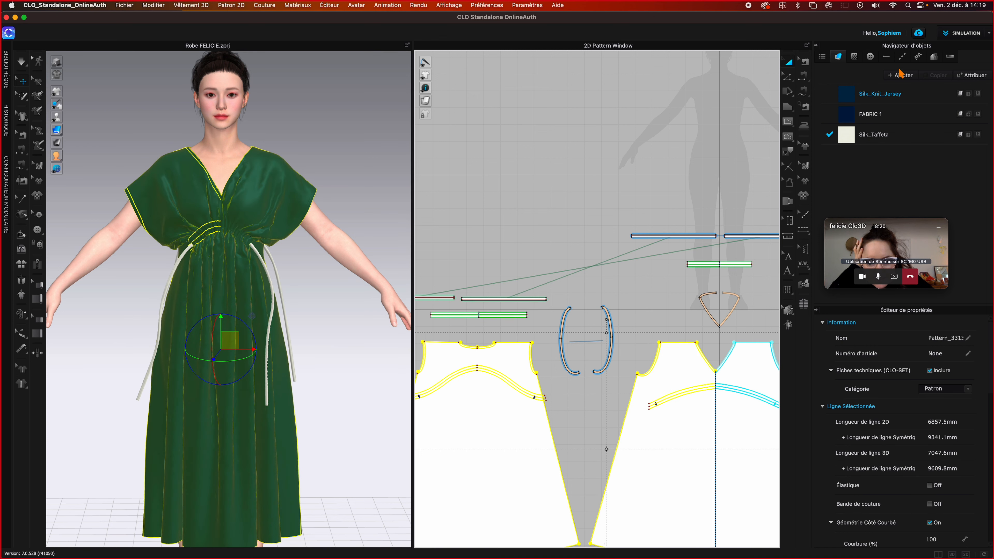
{"action": "left_click", "coordinate": [842, 95]}
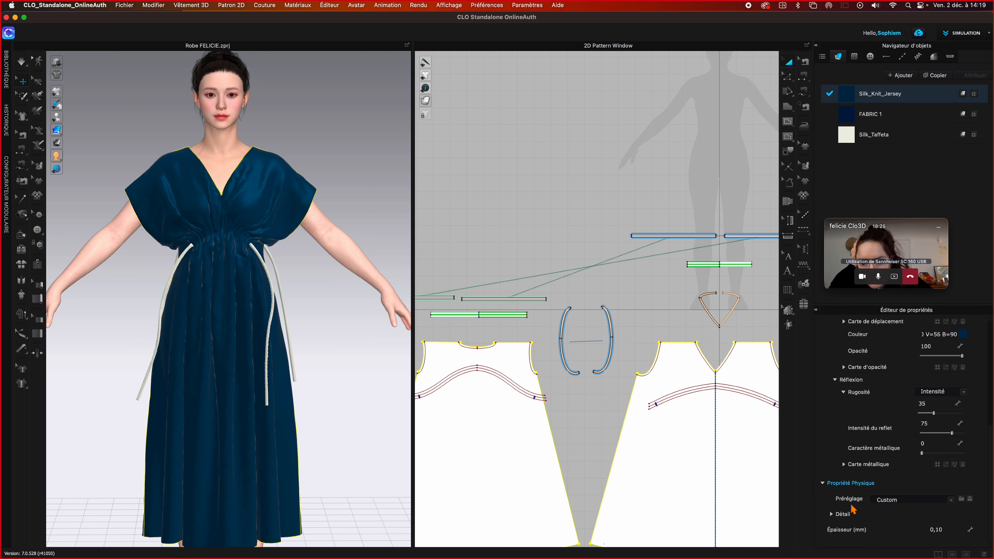
{"action": "left_click", "coordinate": [947, 533]}
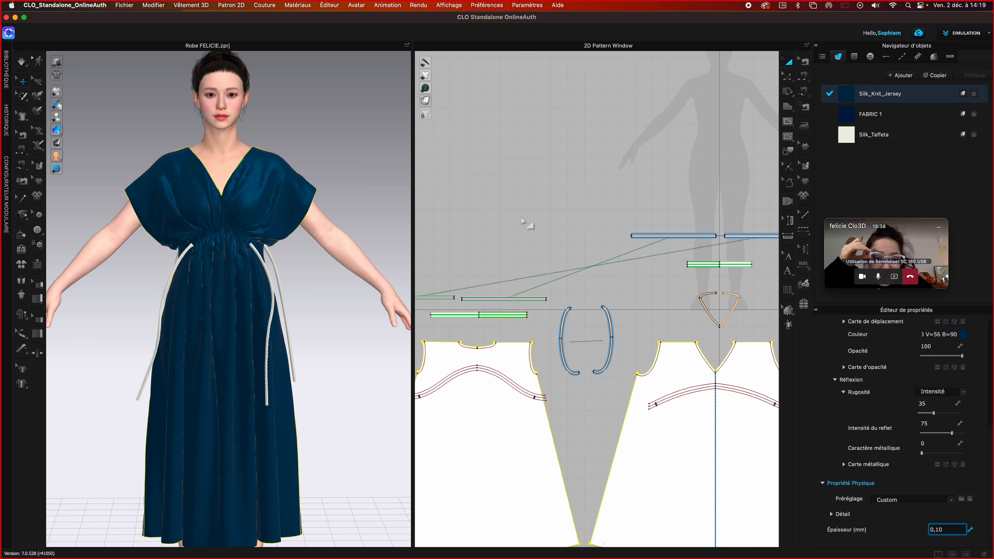
{"action": "left_click", "coordinate": [515, 228]}
- Try the Silk_Chiffon physical preset on the dress's Silk_Knit_Jersey fabric and simulate it from the side
{"action": "right_click_drag", "start_coordinate": [326, 284], "coordinate": [363, 293]}
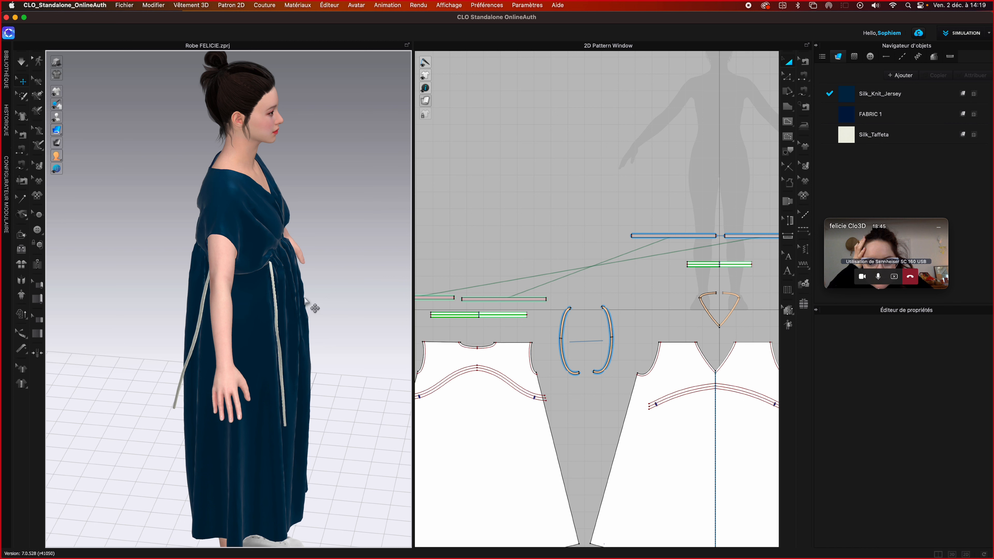
{"action": "left_click", "coordinate": [863, 96]}
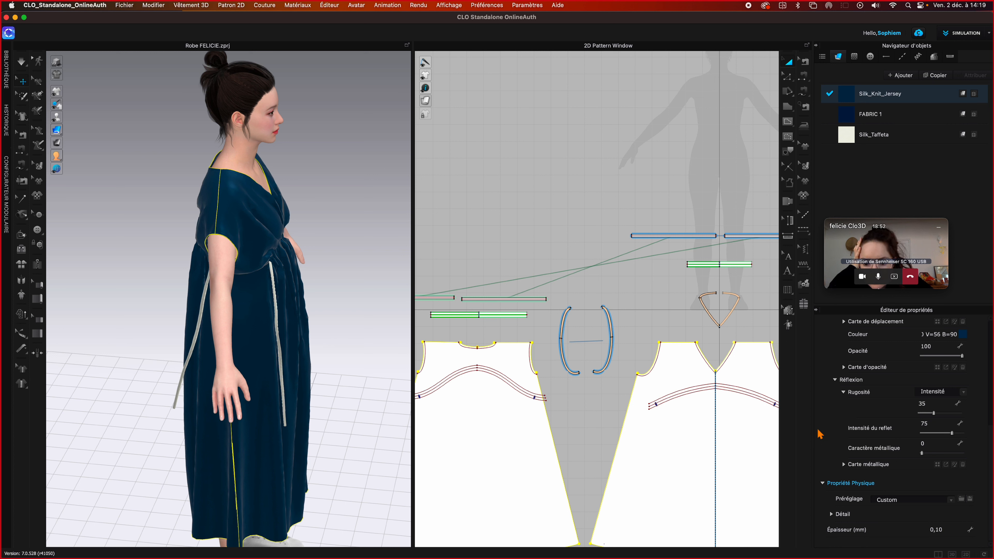
{"action": "left_click", "coordinate": [893, 500]}
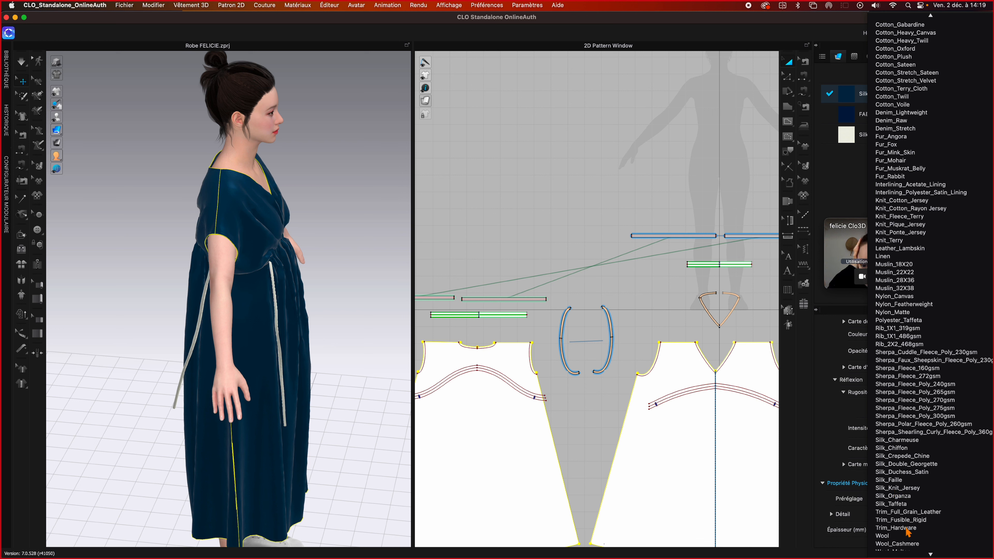
{"action": "left_click", "coordinate": [905, 451]}
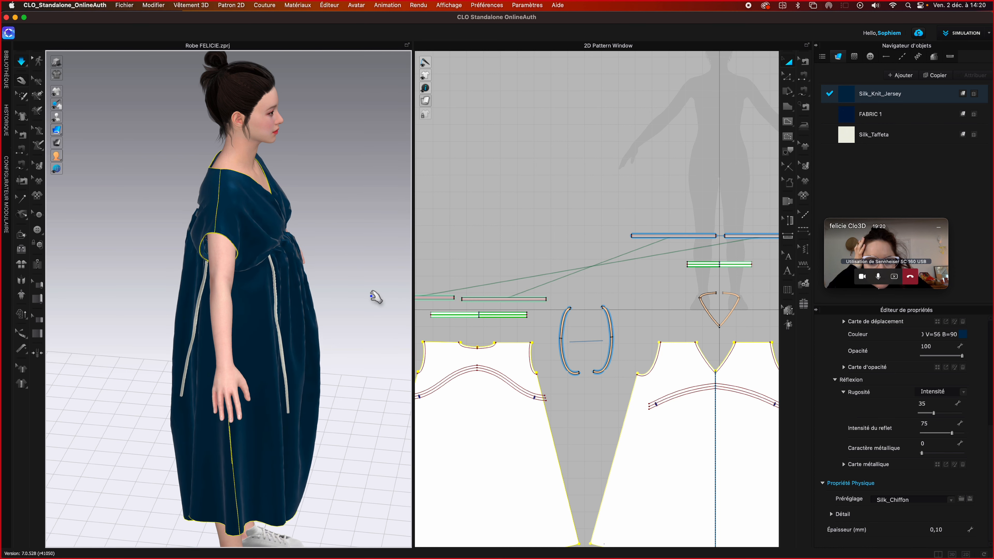
- Try the Muslin_32X38 physical preset on the dress fabric during simulation, then stop the simulation
{"action": "left_click", "coordinate": [908, 500]}
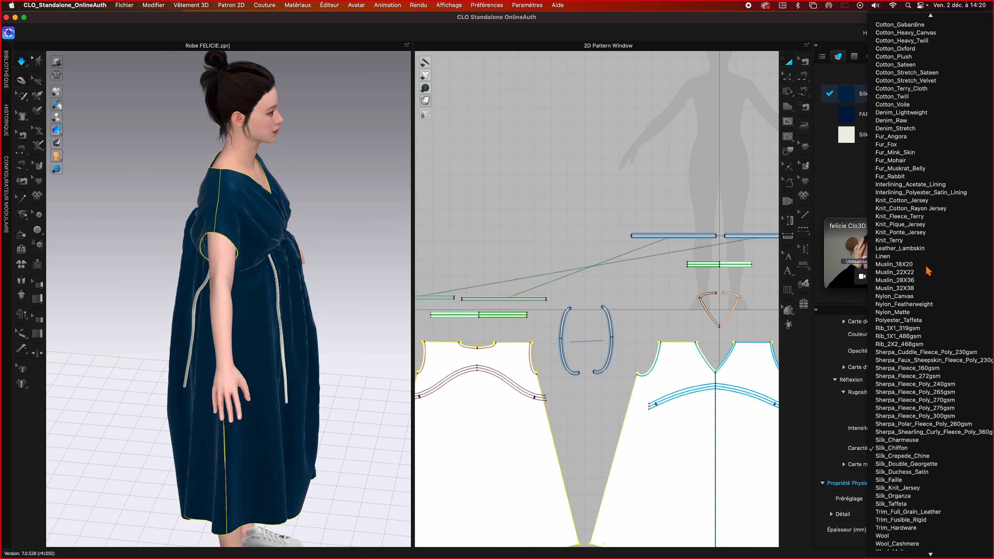
{"action": "left_click", "coordinate": [895, 287]}
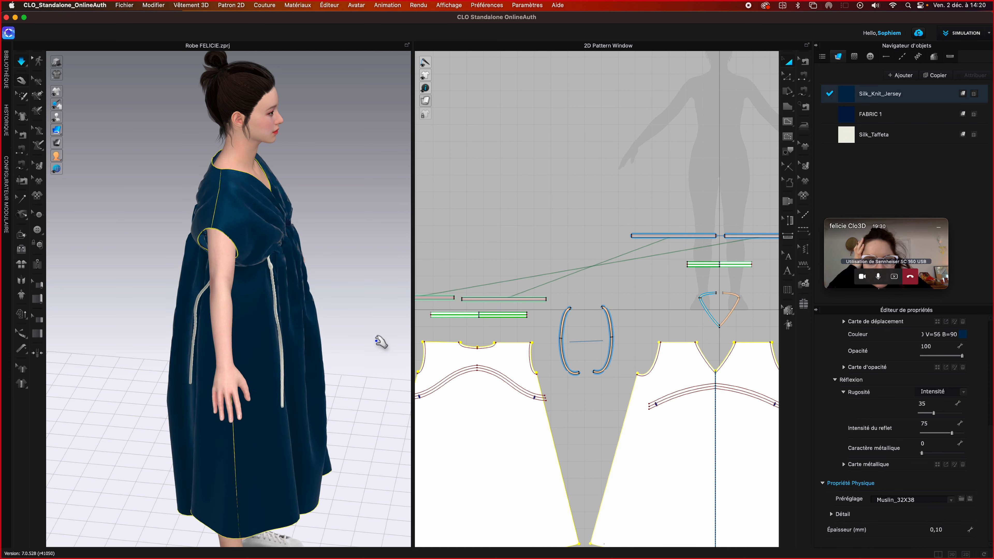
{"action": "key", "text": "space"}
- Set the dress fabric's physical preset to Silk_Knit_Jersey, simulate the drape briefly and check it from the front
{"action": "left_click", "coordinate": [899, 500]}
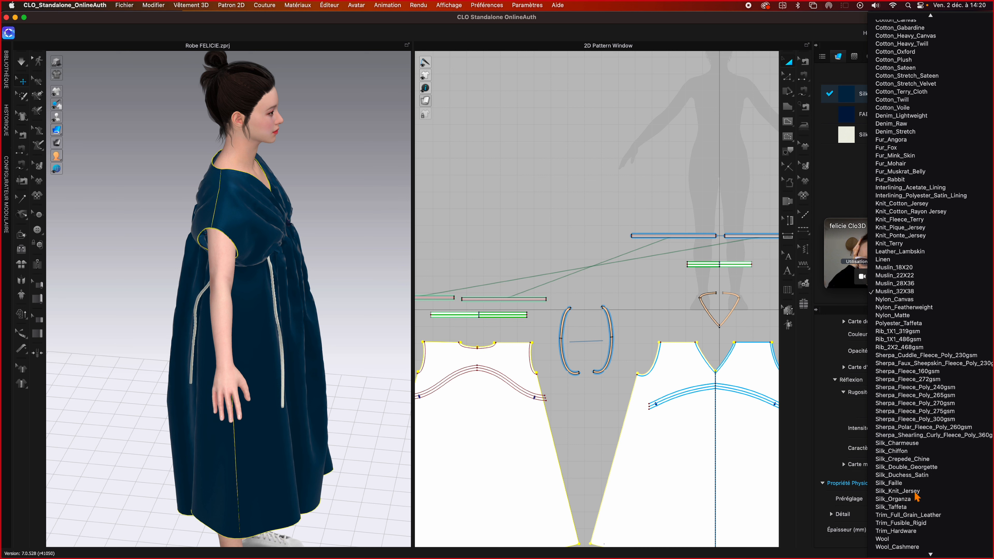
{"action": "left_click", "coordinate": [897, 491]}
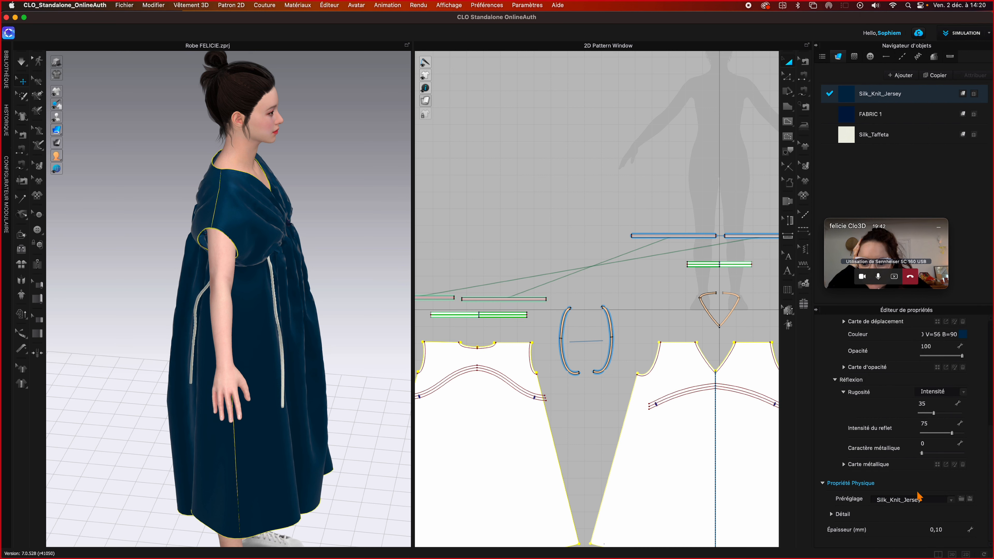
{"action": "key", "text": "space"}
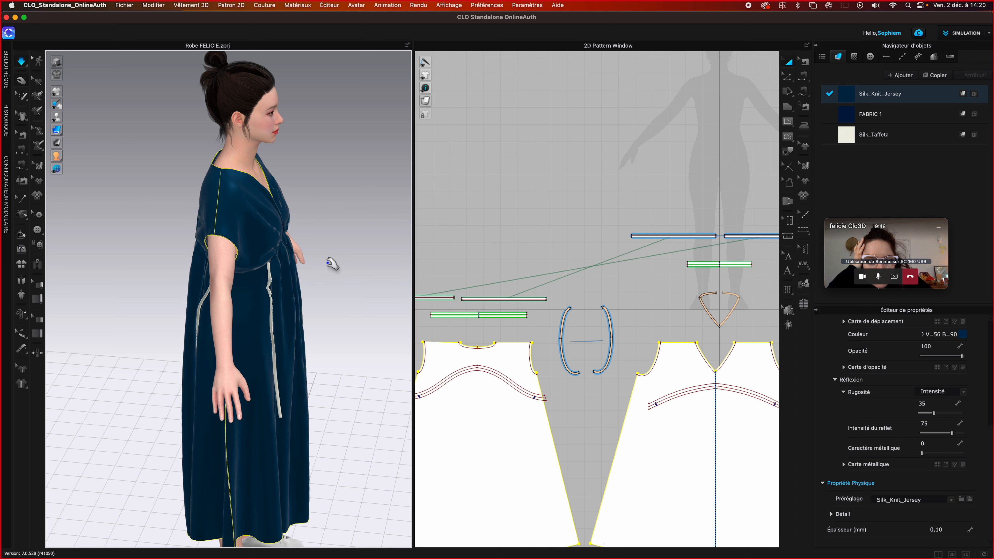
{"action": "key", "text": "space"}
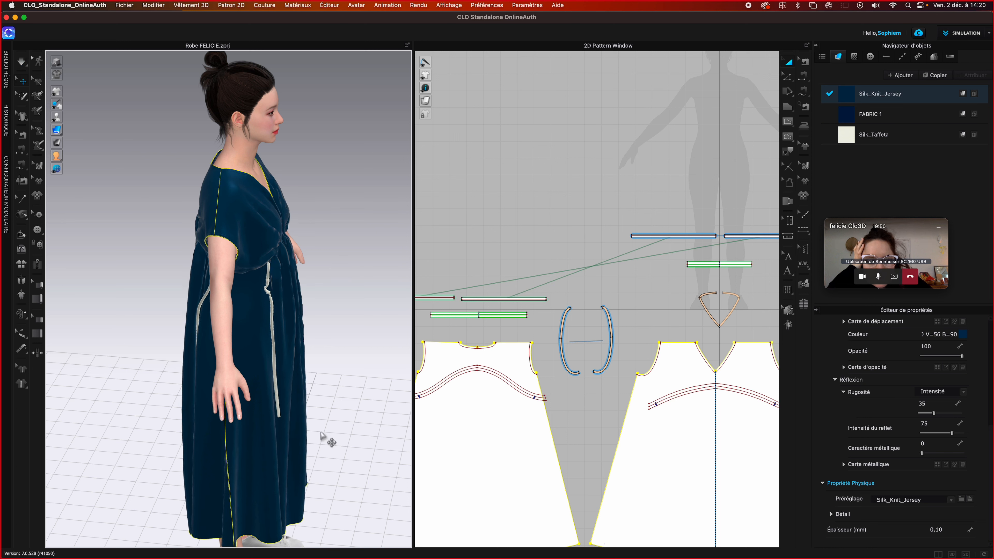
{"action": "left_click", "coordinate": [368, 400]}
{"action": "right_click_drag", "start_coordinate": [367, 399], "coordinate": [329, 405]}
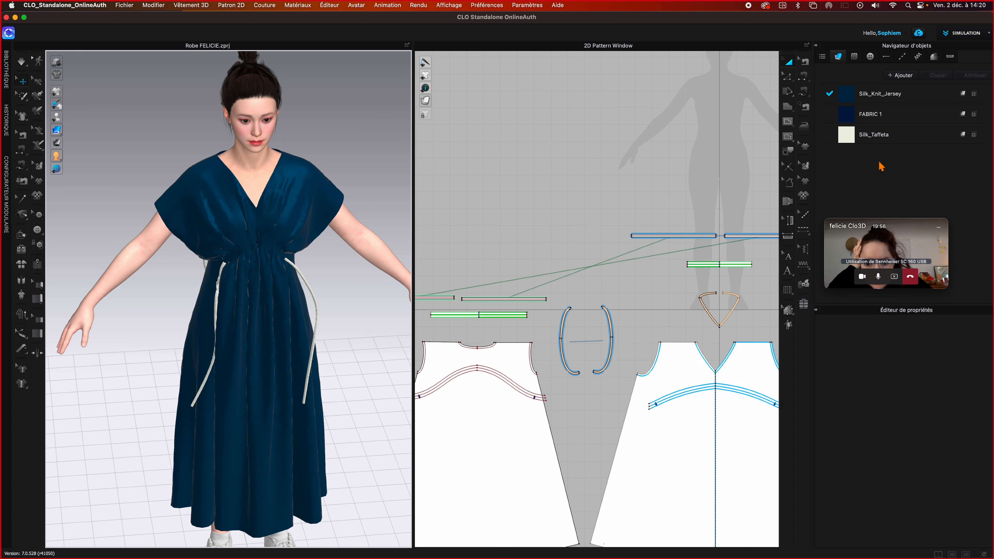
- Select the Silk_Knit_Jersey fabric and expand the details of its physical properties to reach the stretch settings
{"action": "left_click", "coordinate": [850, 100]}
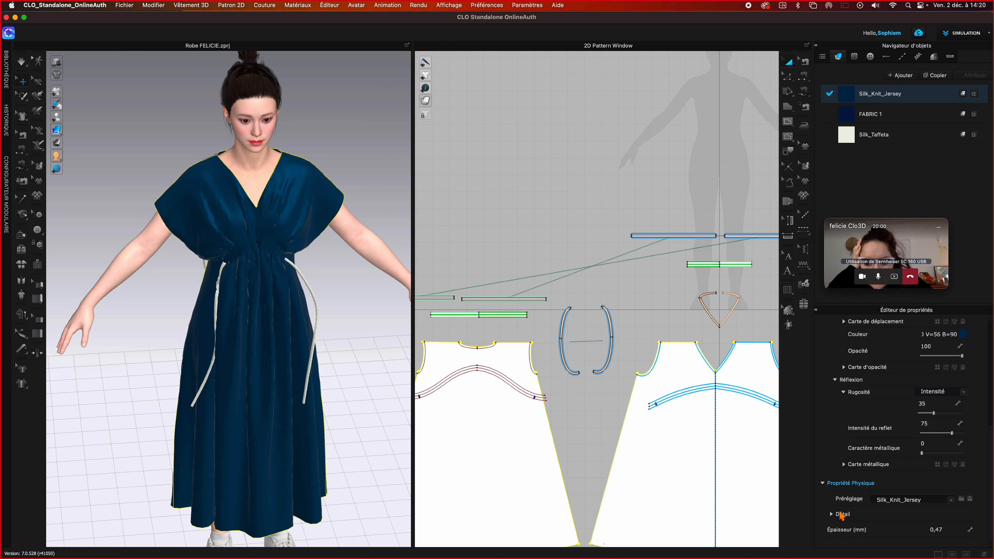
{"action": "left_click", "coordinate": [830, 514]}
{"action": "scroll", "coordinate": [841, 513], "scroll_direction": "down", "scroll_amount": 5}
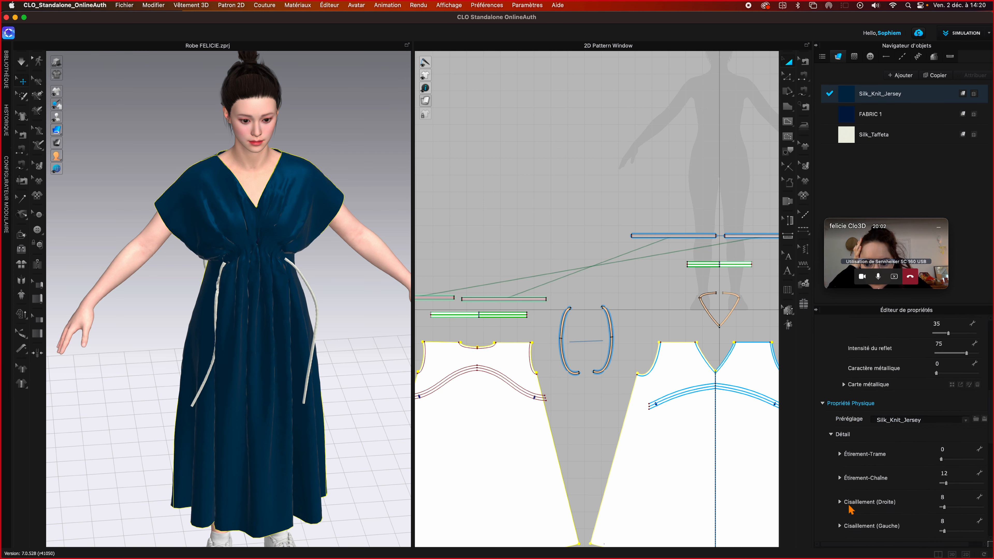
{"action": "scroll", "coordinate": [850, 509], "scroll_direction": "down", "scroll_amount": 3}
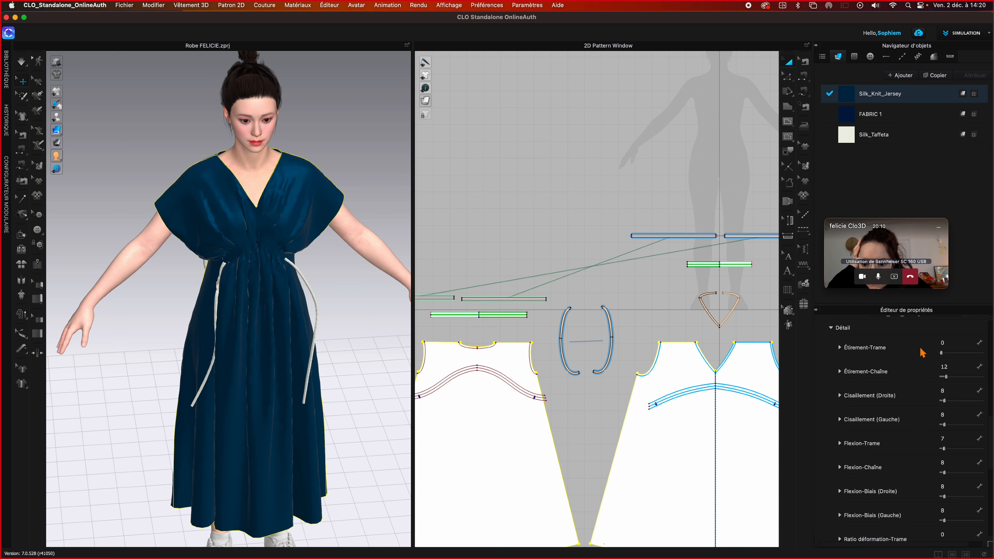
- Set the dress fabric's weft stretch (Étirement-Trame) to 40 and simulate the garment, checking the drape from the side
{"action": "left_click", "coordinate": [944, 343]}
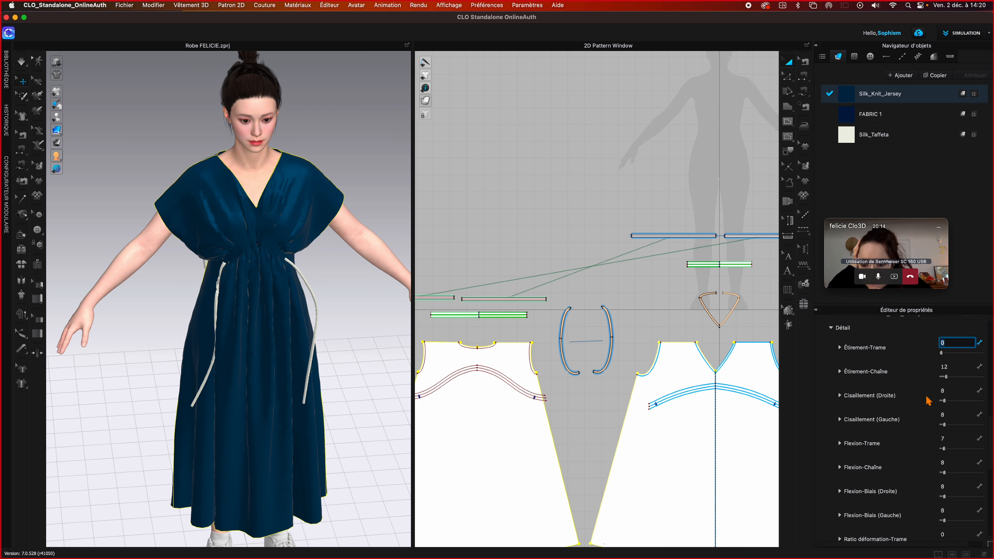
{"action": "type", "text": "40"}
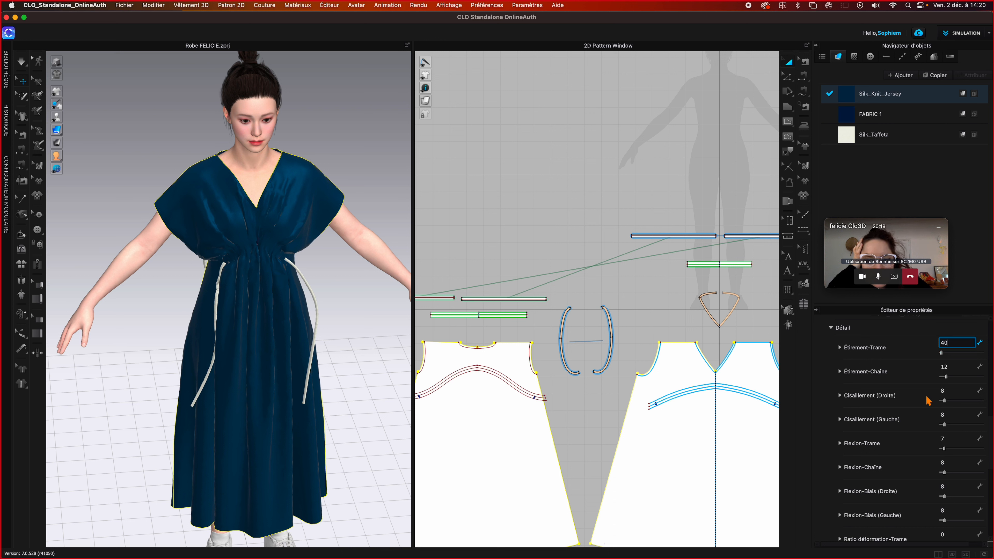
{"action": "key", "text": "Return"}
{"action": "left_click", "coordinate": [639, 400]}
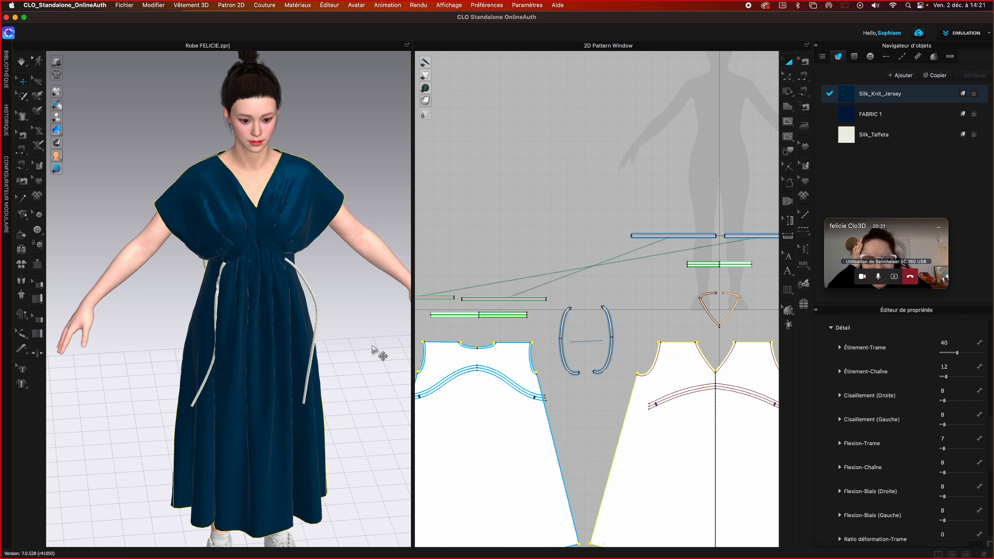
{"action": "key", "text": "space"}
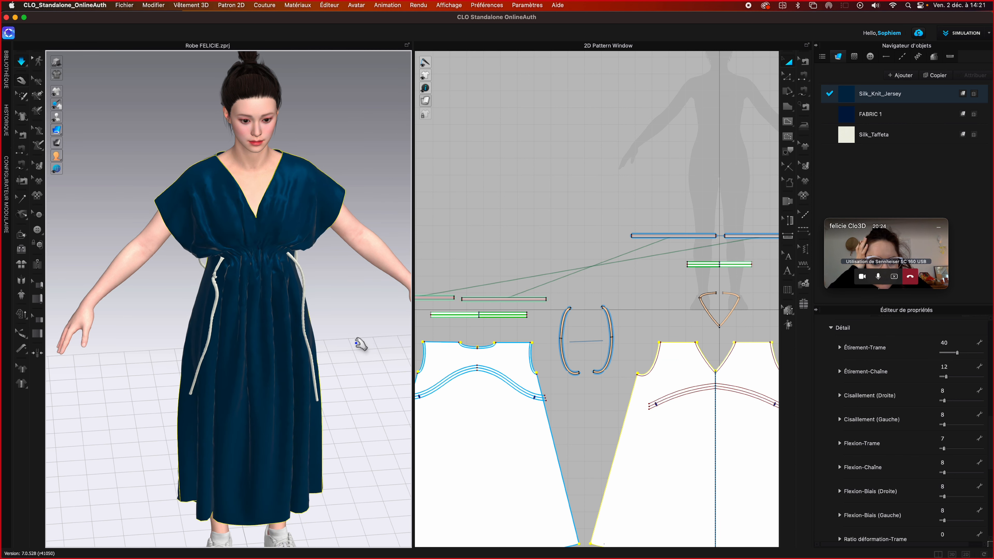
{"action": "right_click_drag", "start_coordinate": [360, 344], "coordinate": [392, 344]}
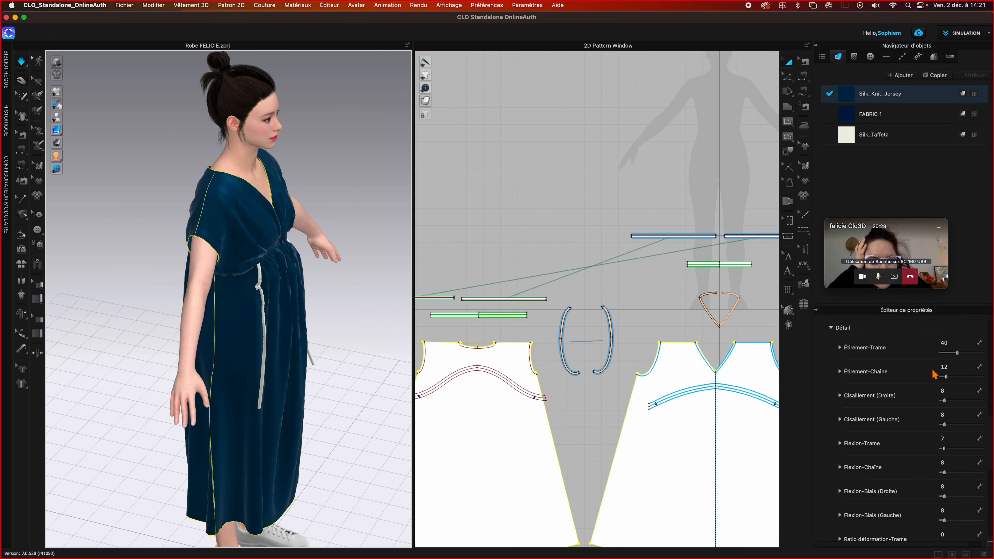
- Set the dress fabric's weft stretch (Étirement-Trame) to 10 while the simulation runs
{"action": "left_click", "coordinate": [950, 343]}
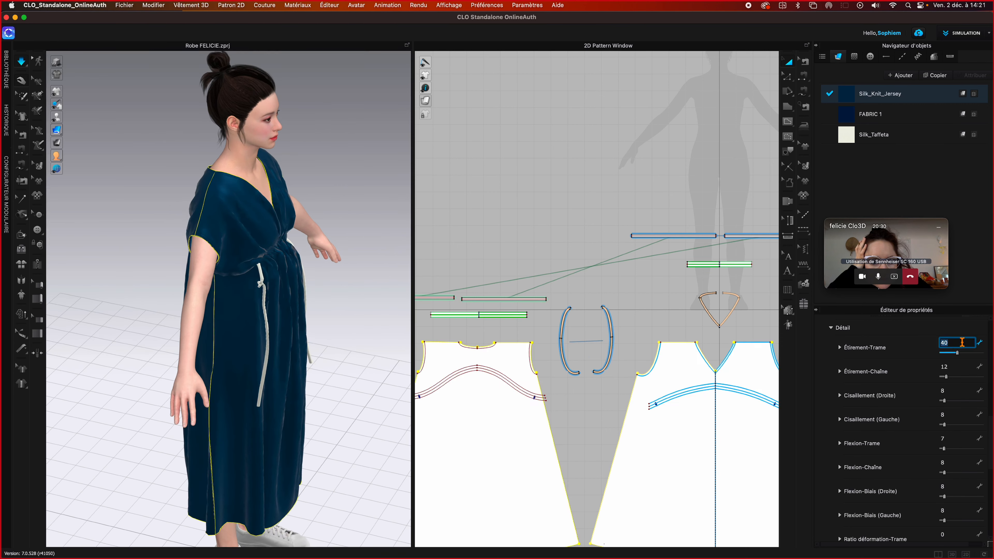
{"action": "type", "text": "1"}
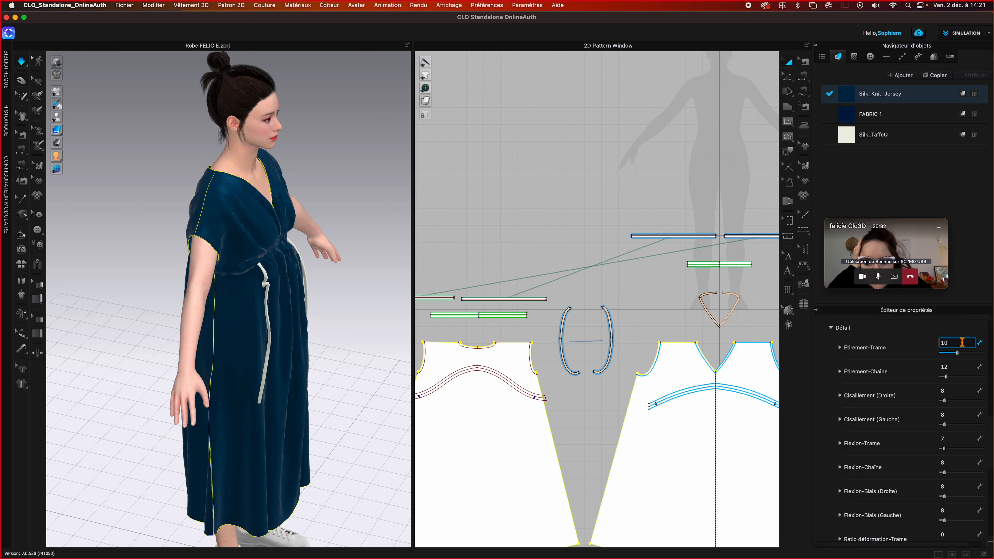
{"action": "type", "text": "0"}
{"action": "key", "text": "Return"}
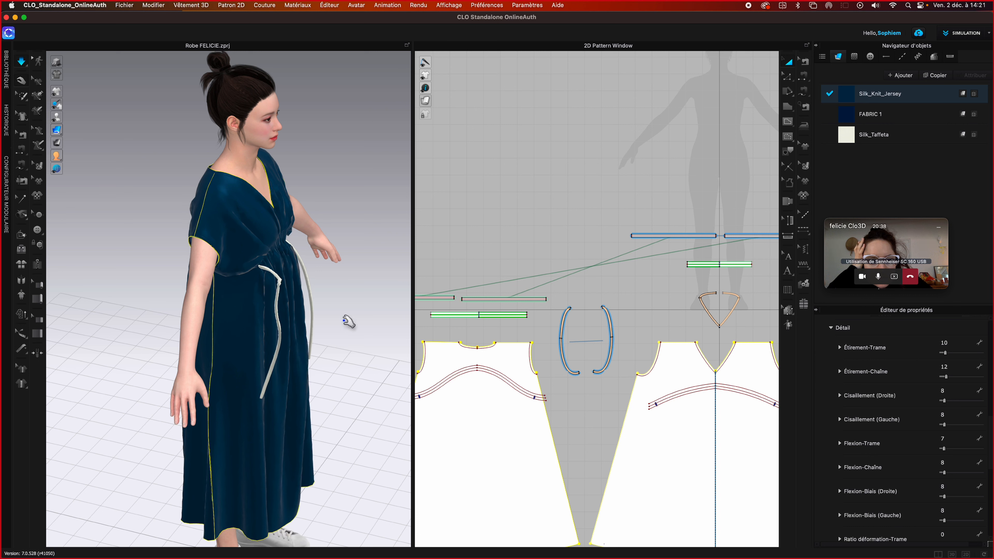
- Set the dress fabric's weft stretch (Étirement-Trame) to 5 and stop the simulation
{"action": "left_click", "coordinate": [953, 342]}
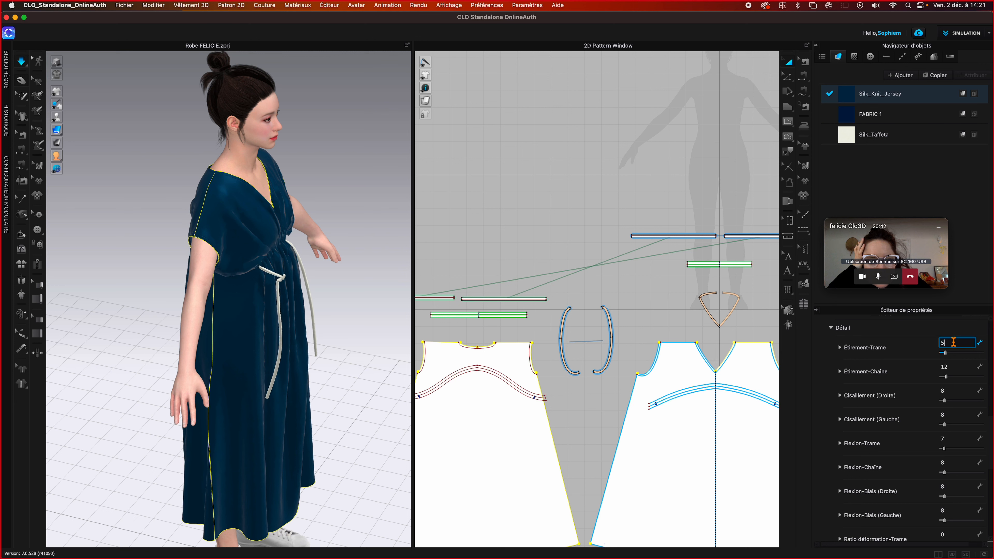
{"action": "type", "text": "5"}
{"action": "key", "text": "Return"}
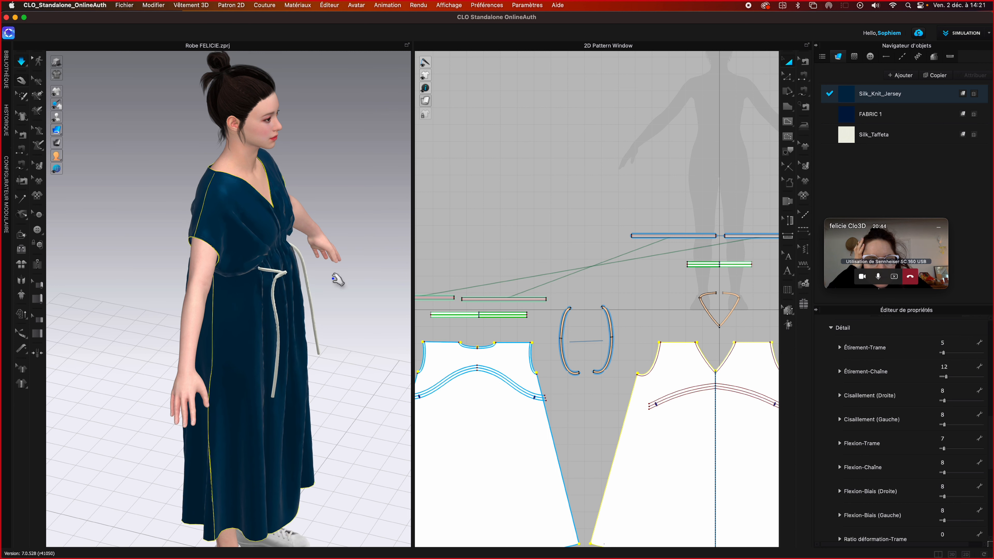
{"action": "key", "text": "space"}
- Set the dress fabric's warp stretch (Étirement-Chaîne) to 5, simulate the dress and check its front
{"action": "left_click", "coordinate": [953, 367]}
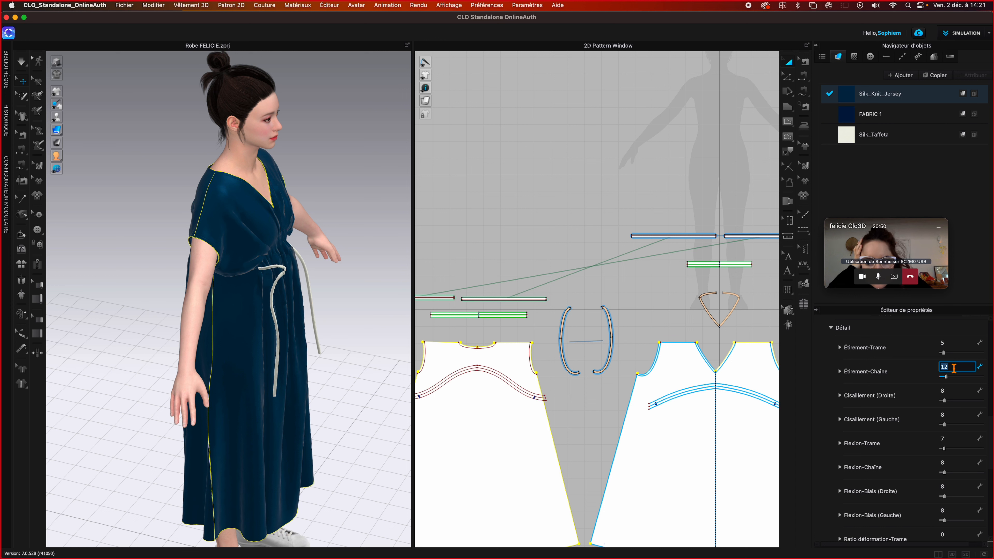
{"action": "key", "text": "Return"}
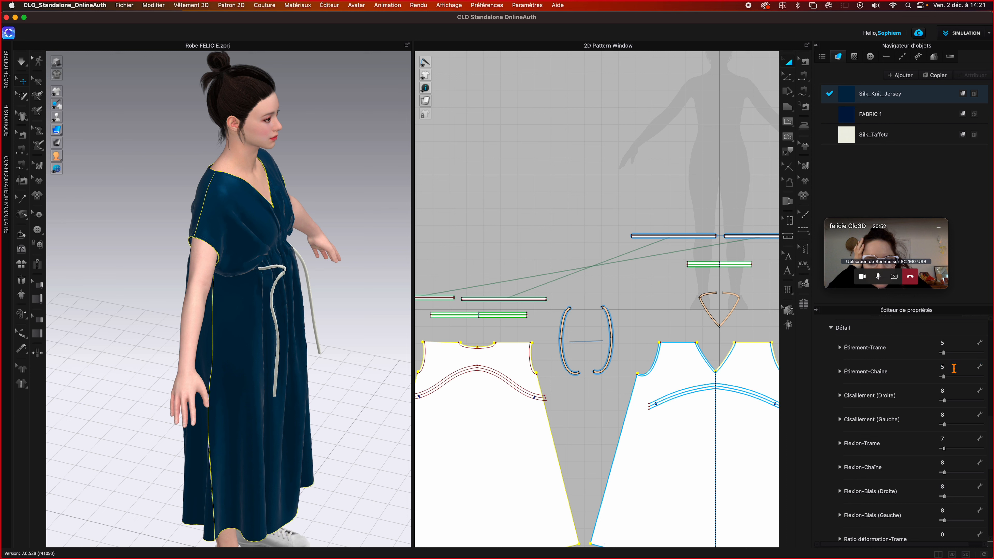
{"action": "key", "text": "space"}
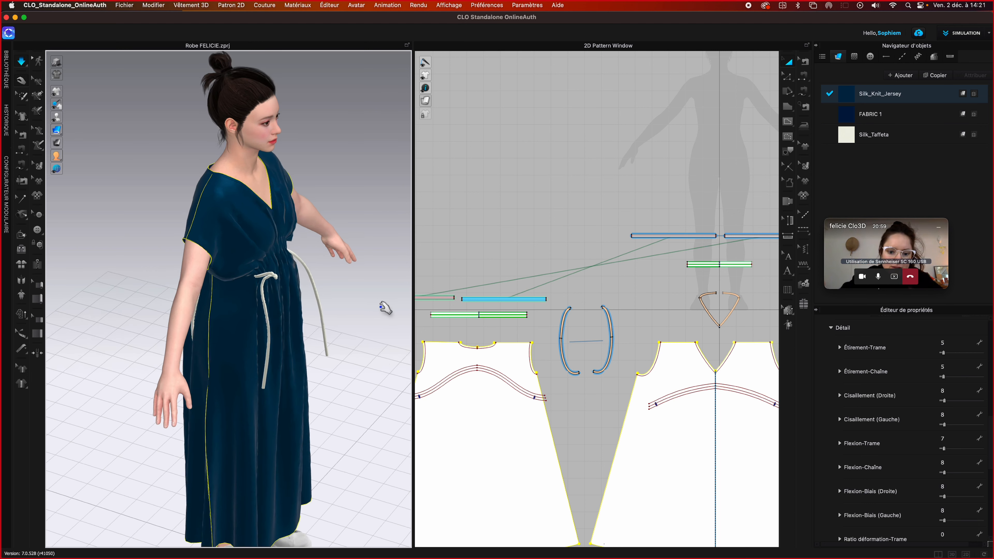
{"action": "right_click_drag", "start_coordinate": [385, 307], "coordinate": [351, 308]}
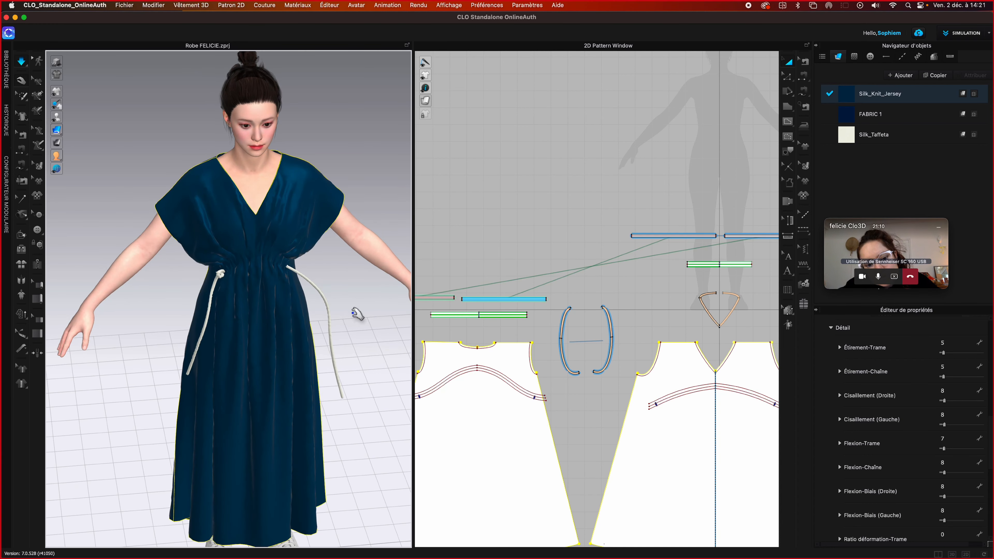
- Pull the end of the drawcord tangled at the front waist downward during simulation so it hangs straight, and stop the simulation
{"action": "scroll", "coordinate": [357, 314], "scroll_direction": "down", "scroll_amount": 5}
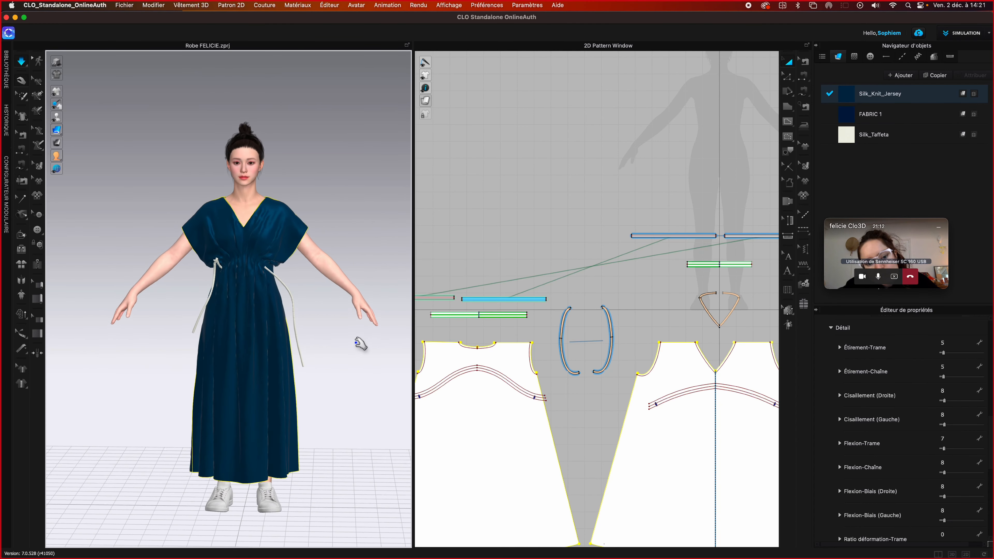
{"action": "right_click_drag", "start_coordinate": [358, 344], "coordinate": [360, 344]}
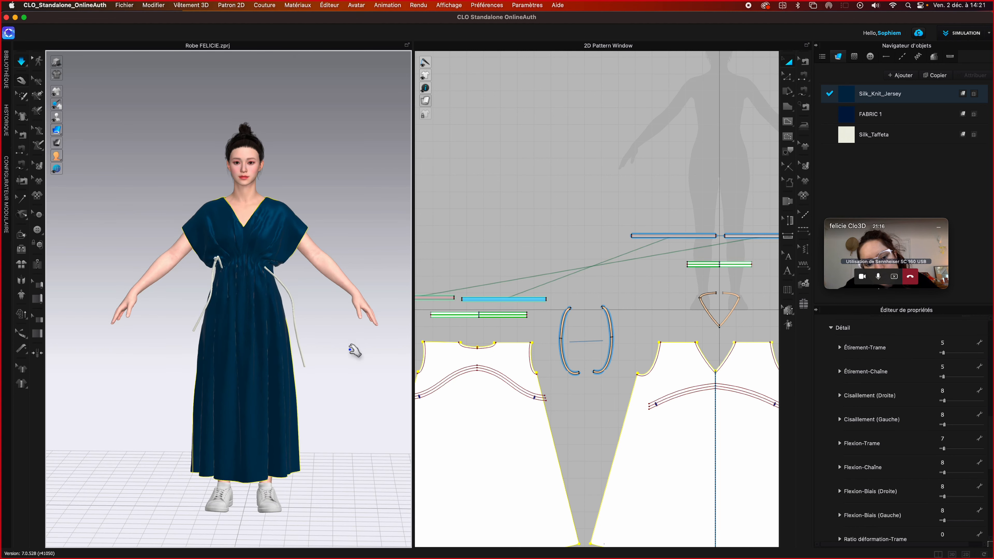
{"action": "left_click", "coordinate": [349, 352]}
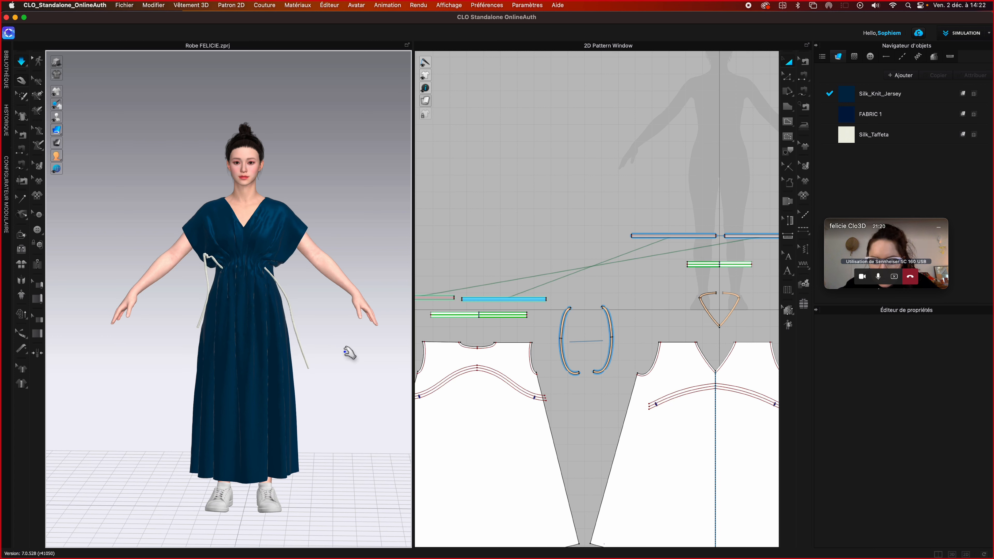
{"action": "left_click", "coordinate": [214, 284]}
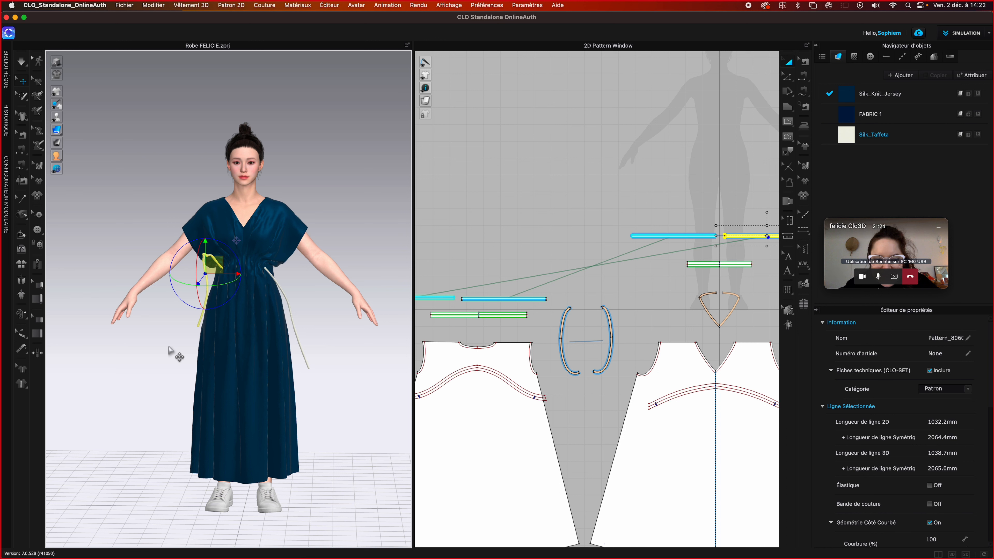
{"action": "key", "text": "q"}
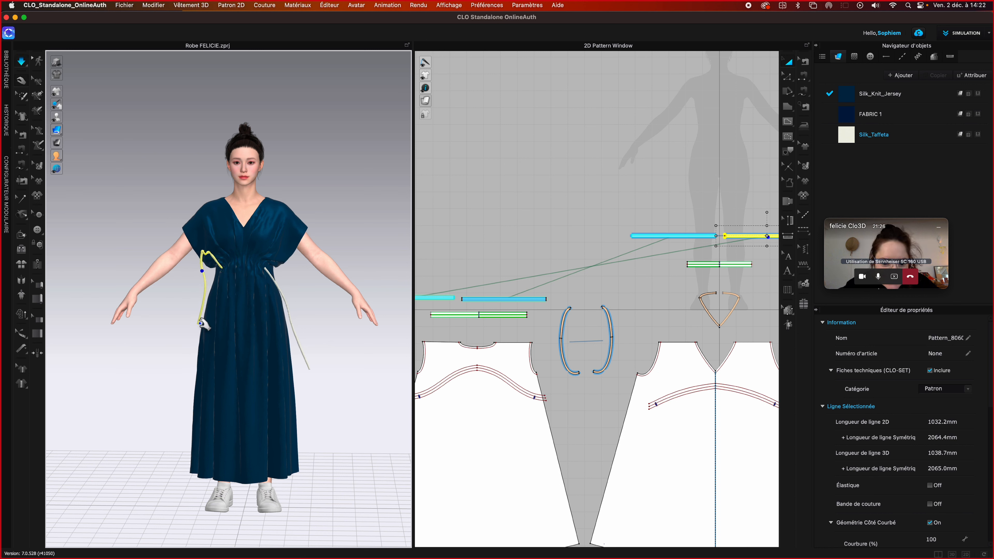
{"action": "left_click_drag", "start_coordinate": [203, 324], "coordinate": [177, 372]}
{"action": "key", "text": "space"}
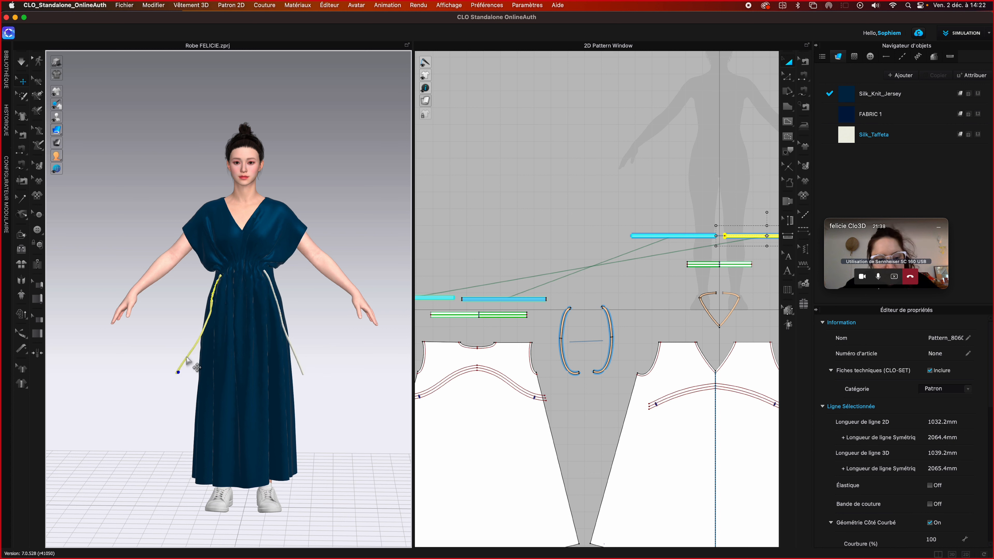
{"action": "left_click", "coordinate": [187, 358]}
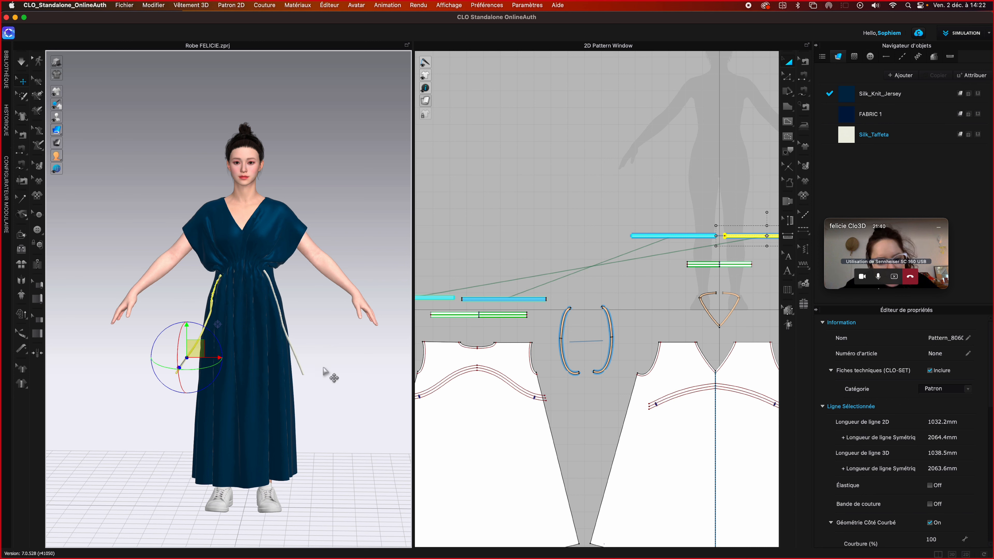
{"action": "left_click", "coordinate": [303, 374]}
{"action": "right_click_drag", "start_coordinate": [327, 440], "coordinate": [246, 296]}
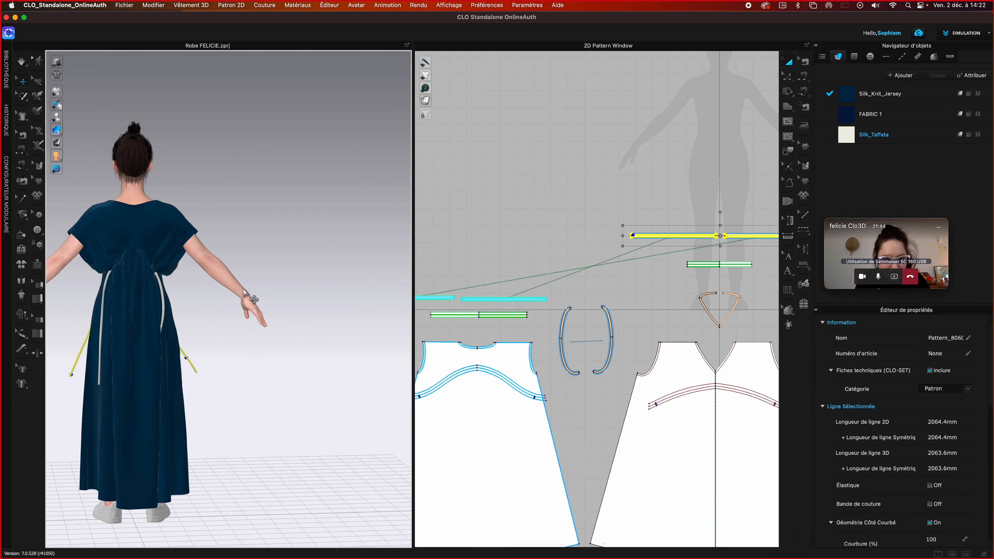
{"action": "left_click", "coordinate": [163, 302], "text": "shift"}
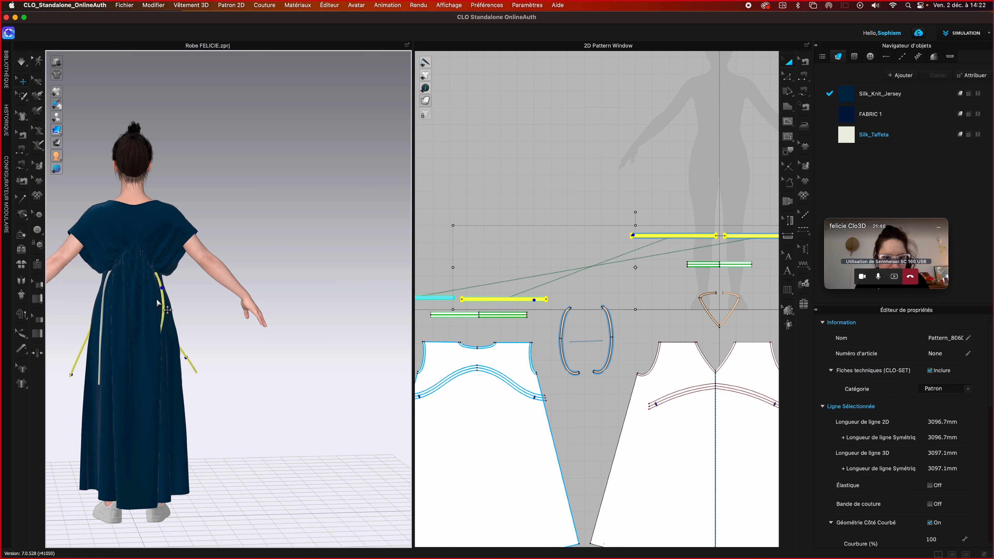
{"action": "right_click", "coordinate": [101, 317]}
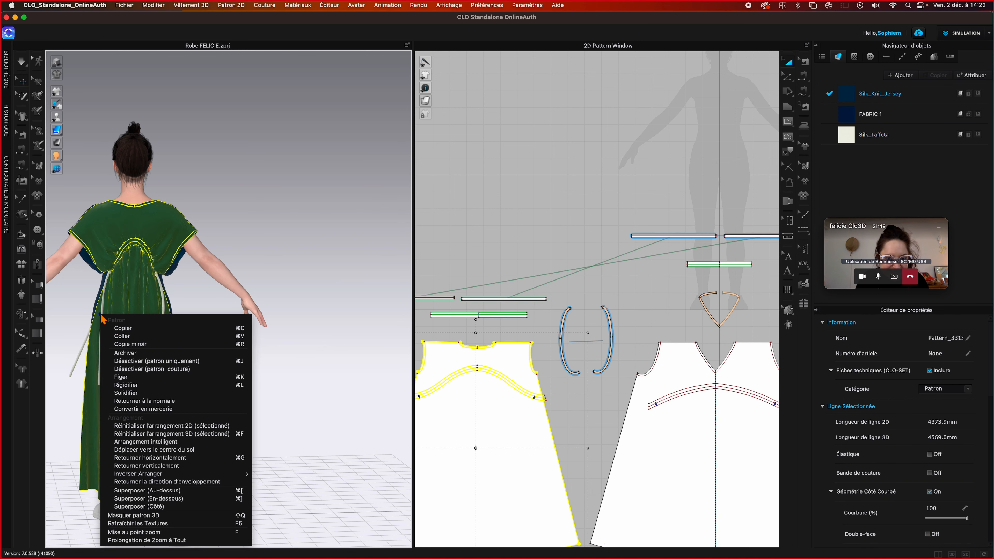
{"action": "left_click", "coordinate": [187, 297]}
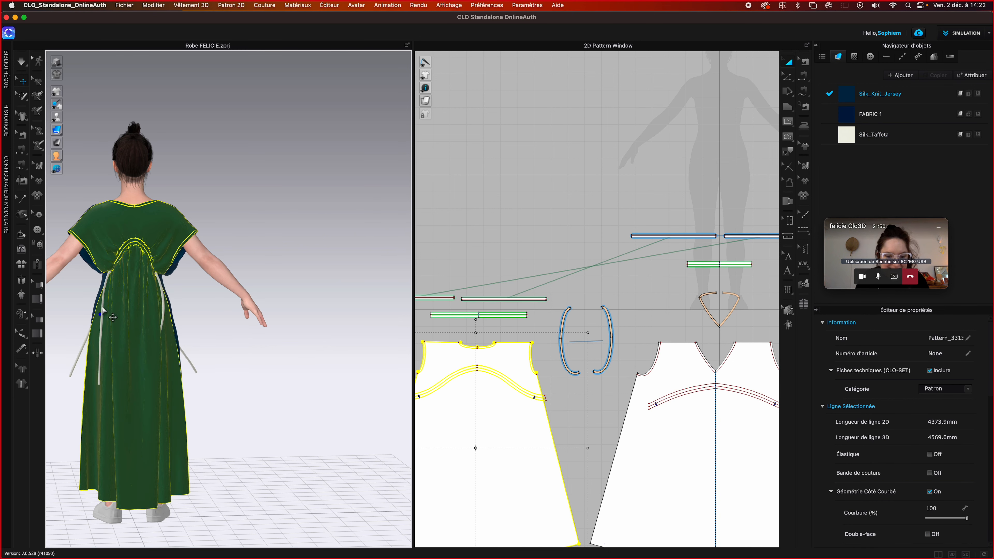
{"action": "left_click", "coordinate": [103, 310]}
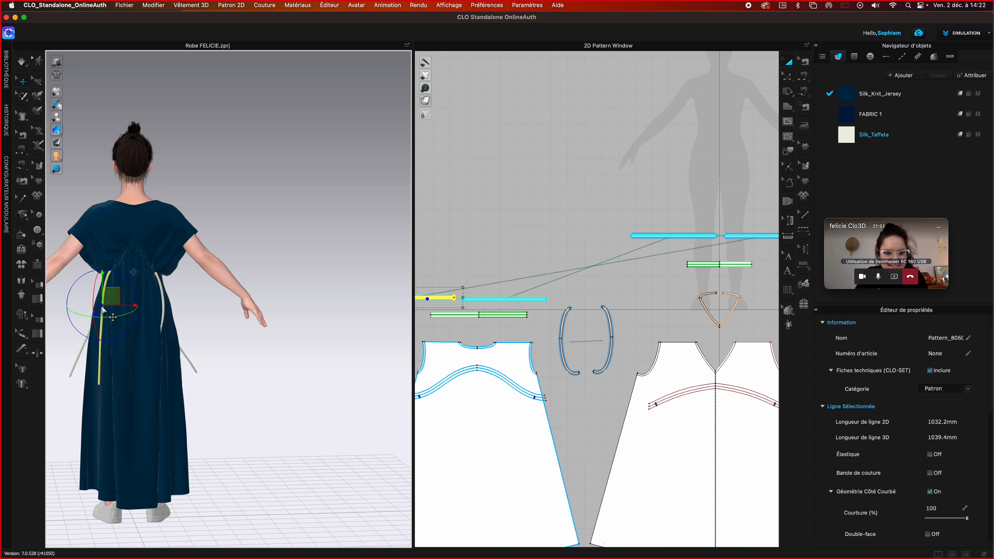
{"action": "left_click", "coordinate": [161, 316], "text": "shift"}
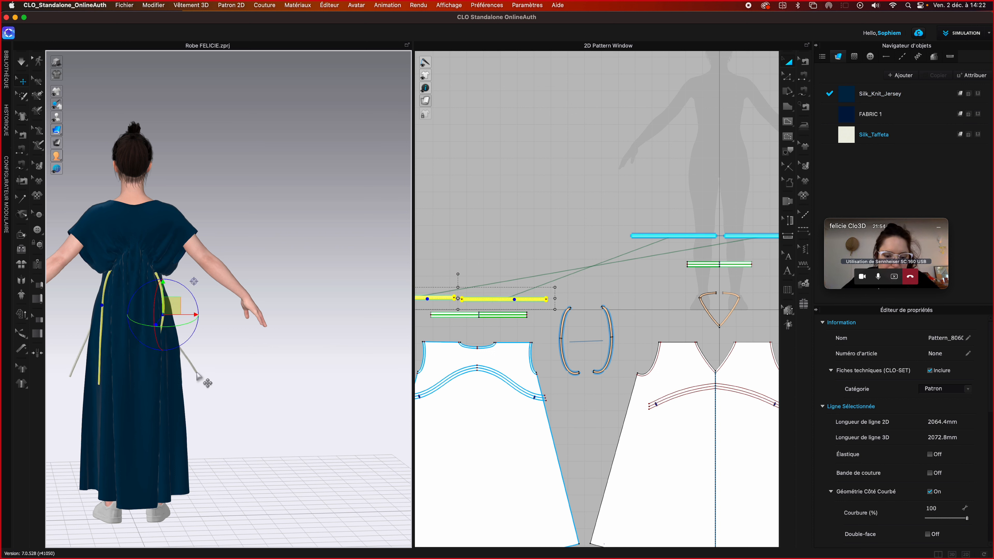
{"action": "left_click", "coordinate": [197, 375], "text": "shift"}
{"action": "left_click", "coordinate": [80, 366], "text": "shift"}
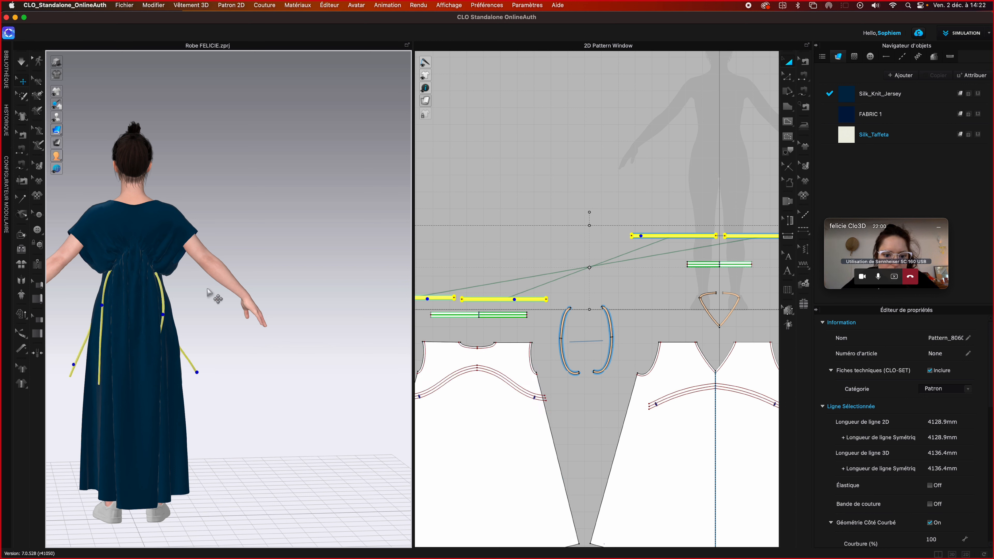
{"action": "right_click", "coordinate": [161, 300]}
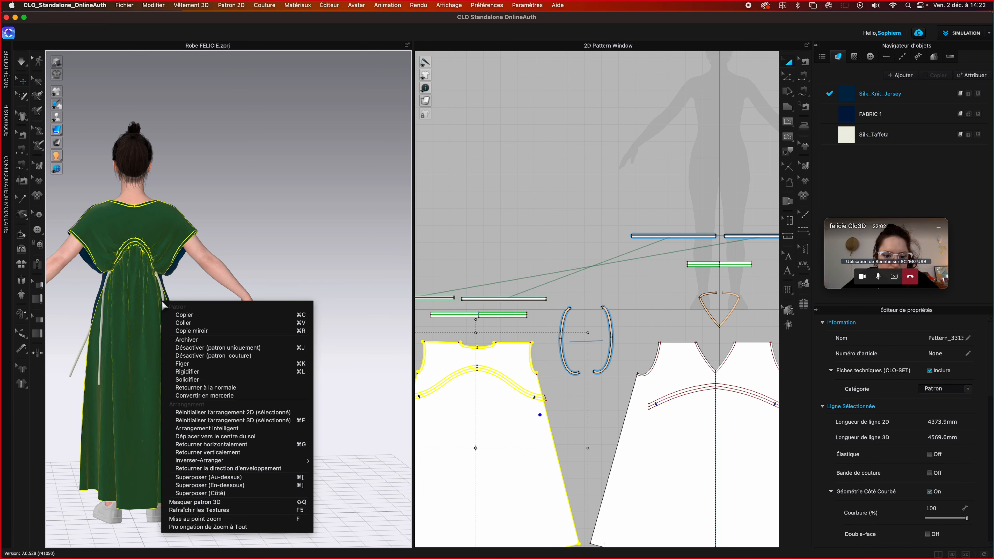
{"action": "left_click", "coordinate": [185, 283]}
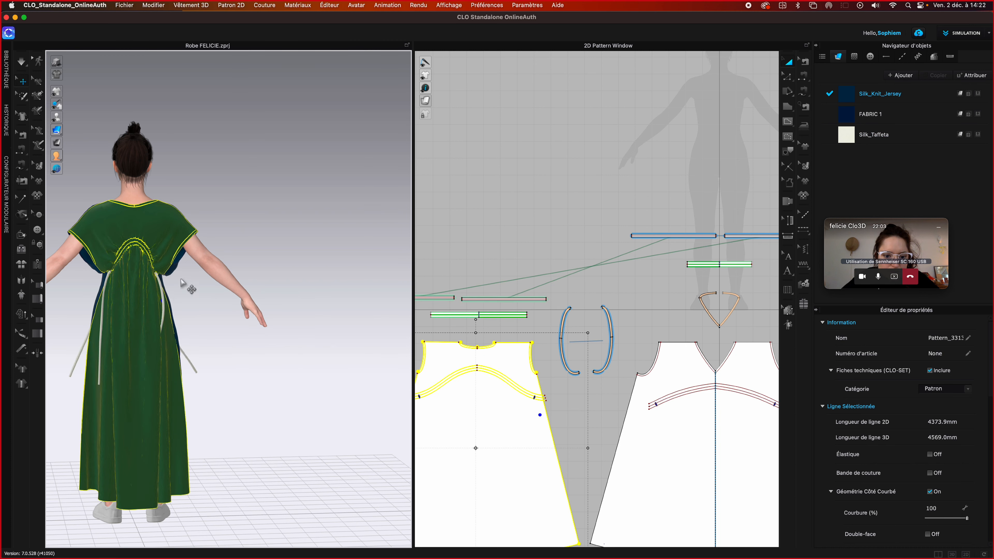
- Select all four drawcord pieces at the front and back of the dress and freeze them (Figer)
{"action": "left_click", "coordinate": [80, 352]}
{"action": "left_click", "coordinate": [99, 363], "text": "shift"}
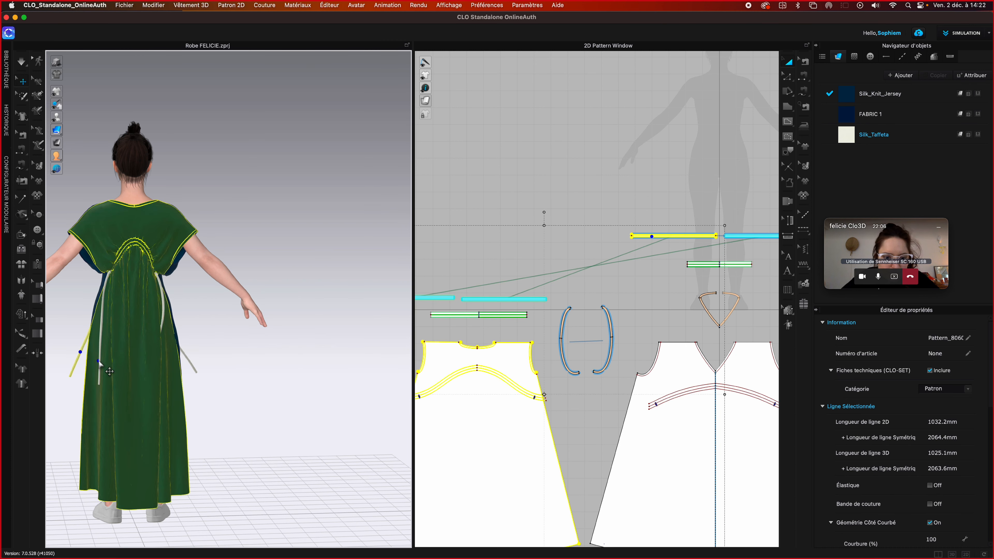
{"action": "left_click", "coordinate": [99, 361], "text": "shift"}
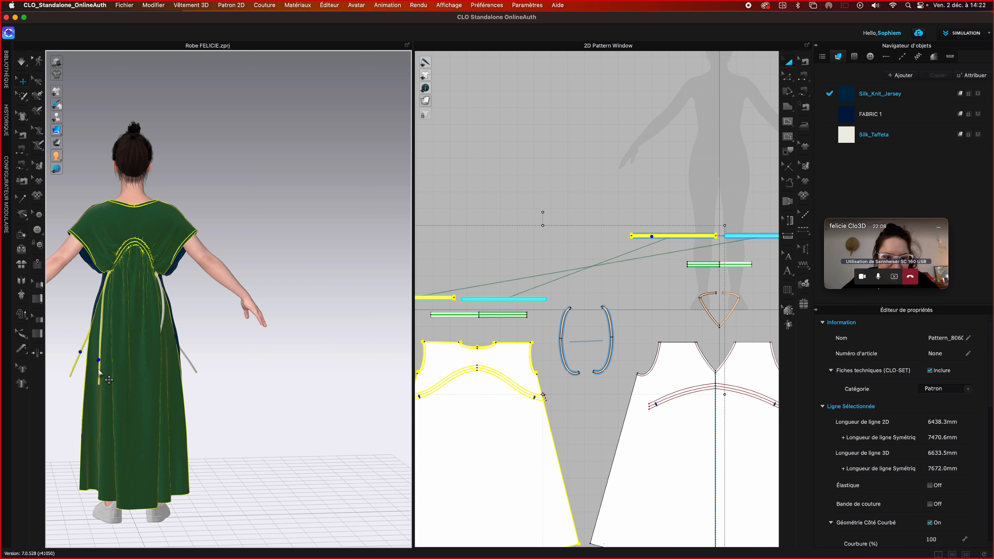
{"action": "left_click", "coordinate": [94, 378], "text": "shift"}
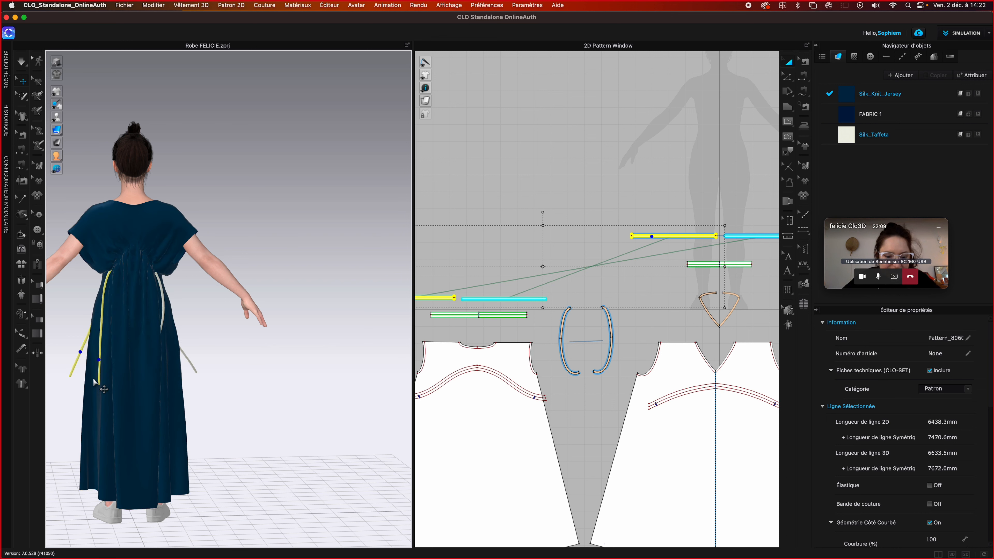
{"action": "left_click", "coordinate": [163, 300], "text": "shift"}
{"action": "left_click", "coordinate": [195, 371], "text": "shift"}
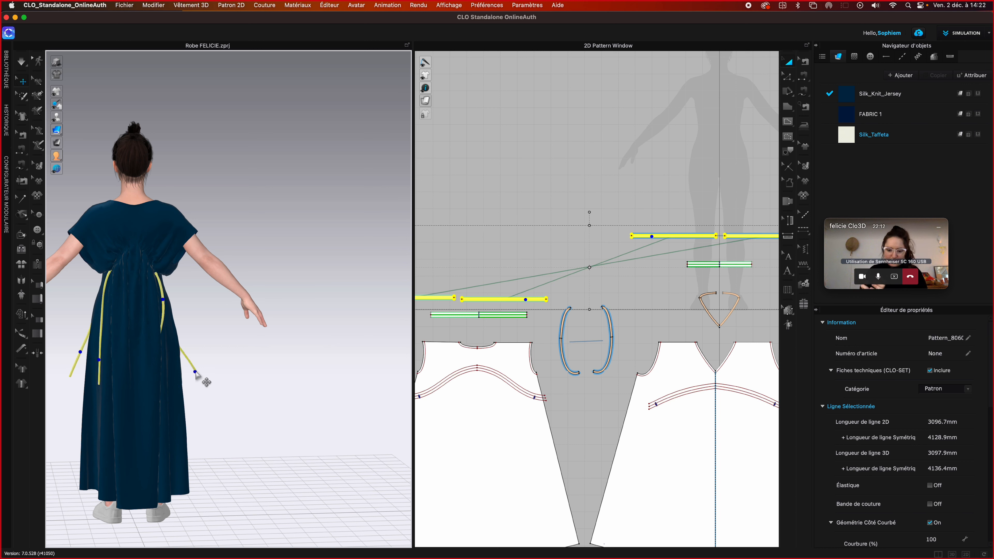
{"action": "right_click", "coordinate": [197, 374]}
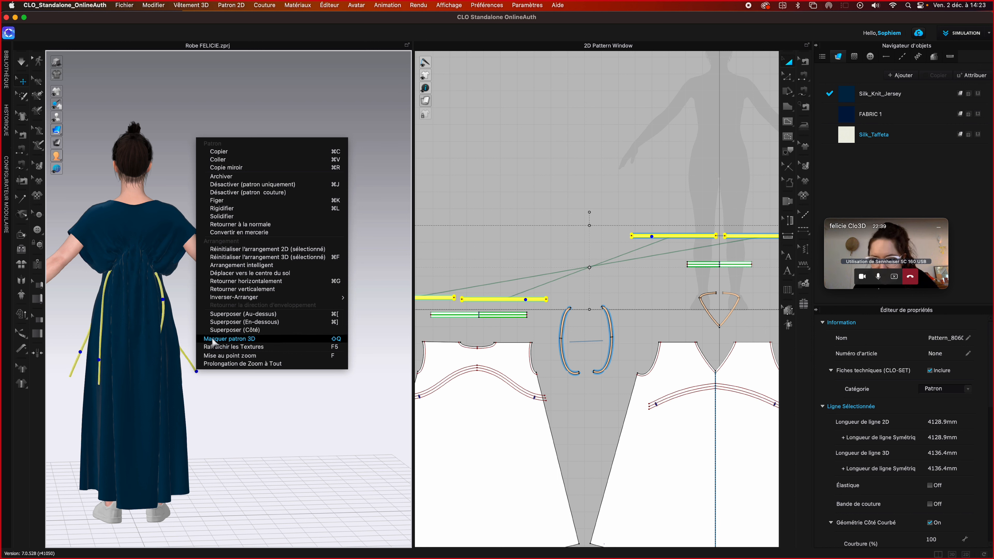
{"action": "left_click", "coordinate": [248, 200]}
{"action": "left_click", "coordinate": [298, 393]}
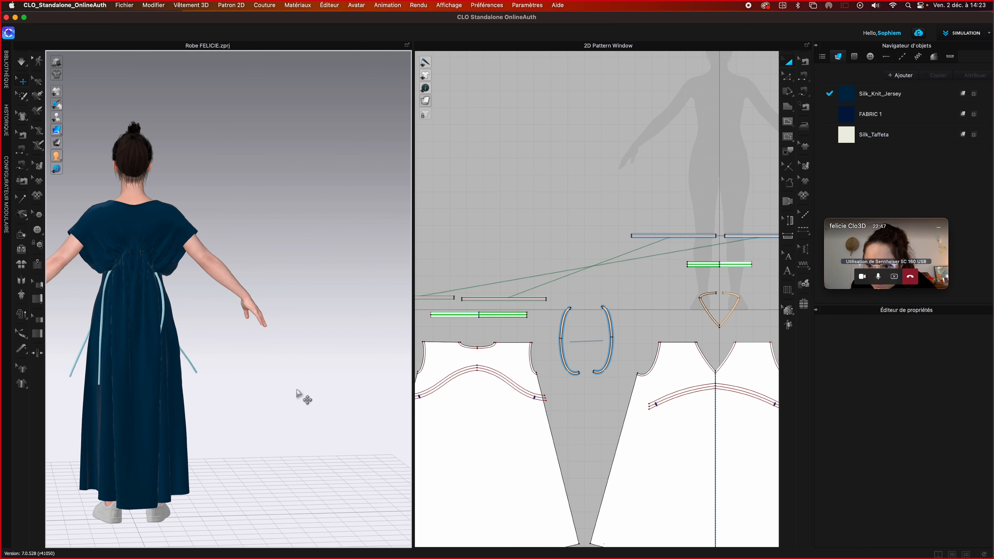
- Simulate the dress with the drawcords frozen and check its drape in the front view (Avant)
{"action": "key", "text": "q"}
{"action": "right_click_drag", "start_coordinate": [299, 393], "coordinate": [235, 400]}
{"action": "key", "text": "space"}
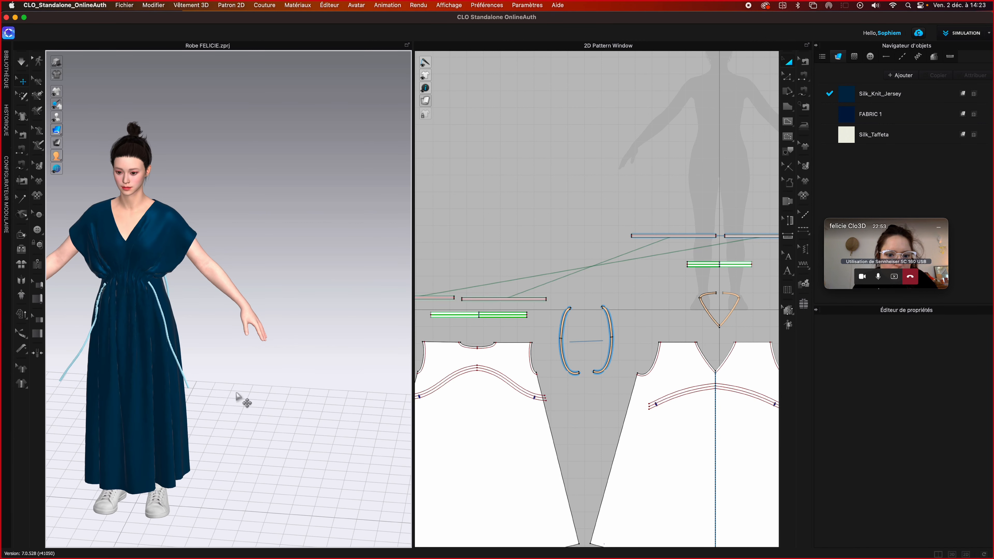
{"action": "scroll", "coordinate": [239, 395], "scroll_direction": "down", "scroll_amount": 5}
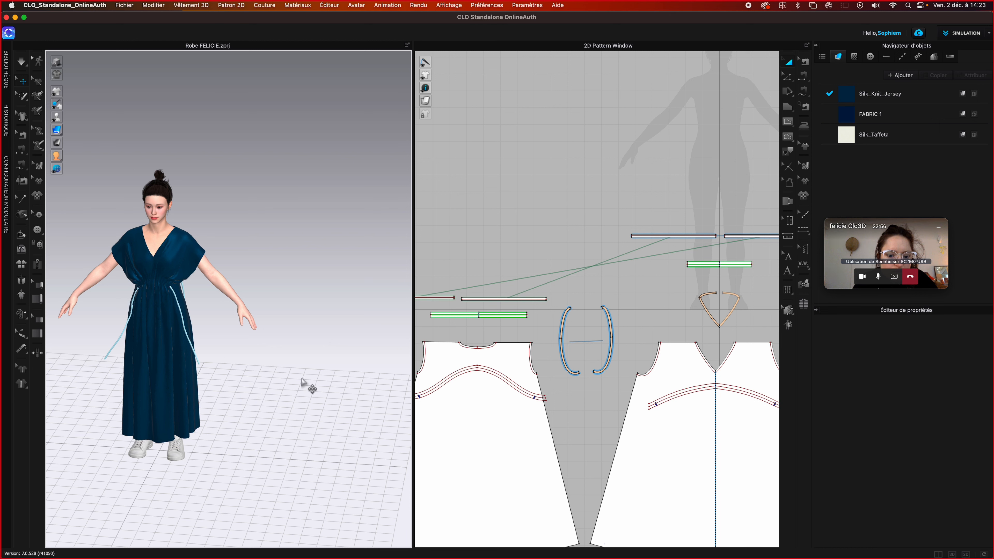
{"action": "middle_click_drag", "start_coordinate": [279, 419], "coordinate": [355, 393]}
{"action": "right_click", "coordinate": [336, 379]}
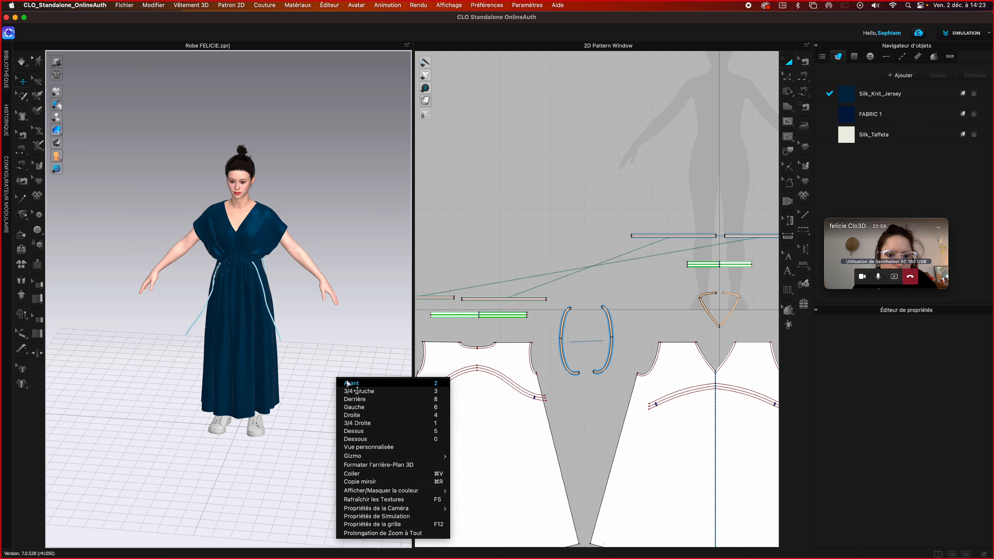
{"action": "left_click", "coordinate": [347, 385]}
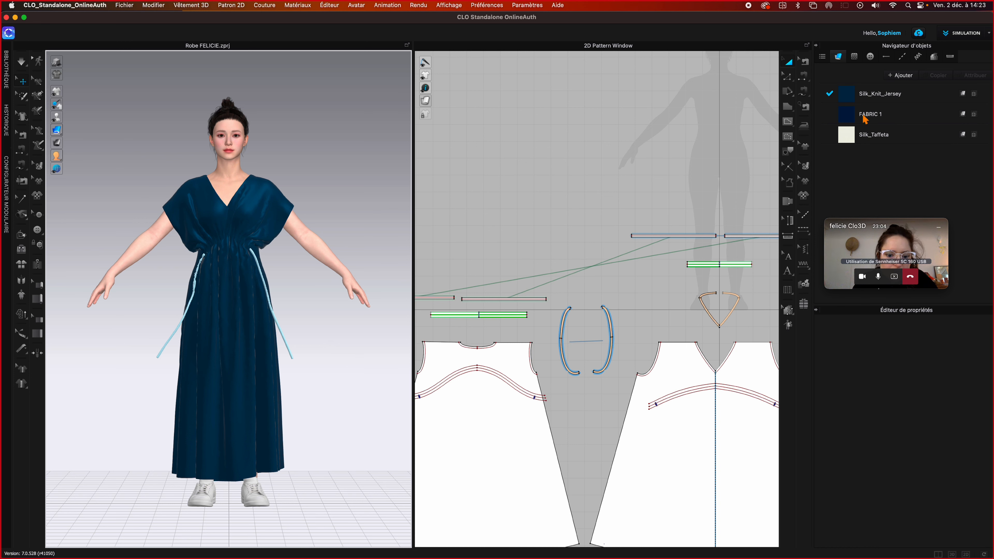
- Set the Silk_Knit_Jersey fabric's weft stretch (Étirement-Trame) to 0 and check the simulated drape from the front and side
{"action": "left_click", "coordinate": [849, 96]}
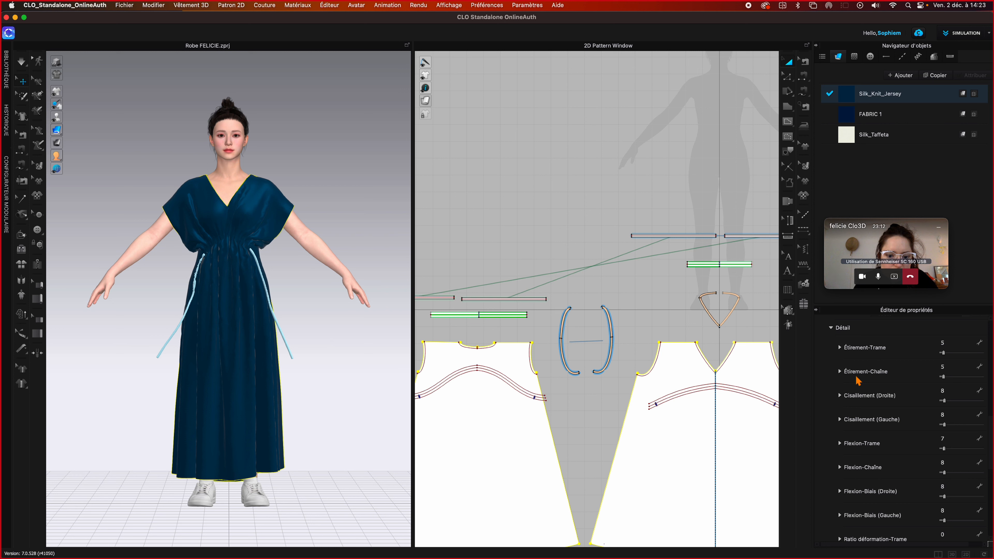
{"action": "left_click", "coordinate": [948, 344]}
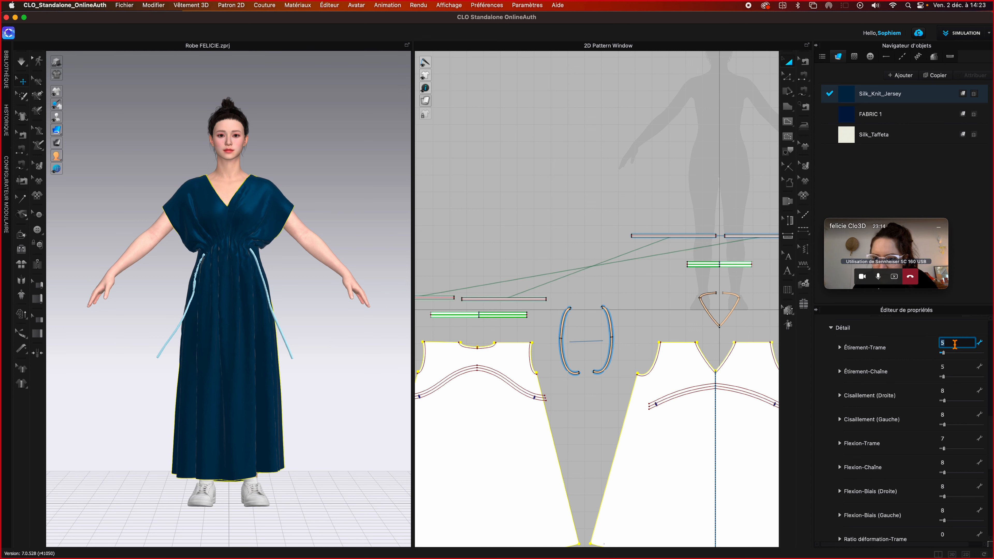
{"action": "key", "text": "Return"}
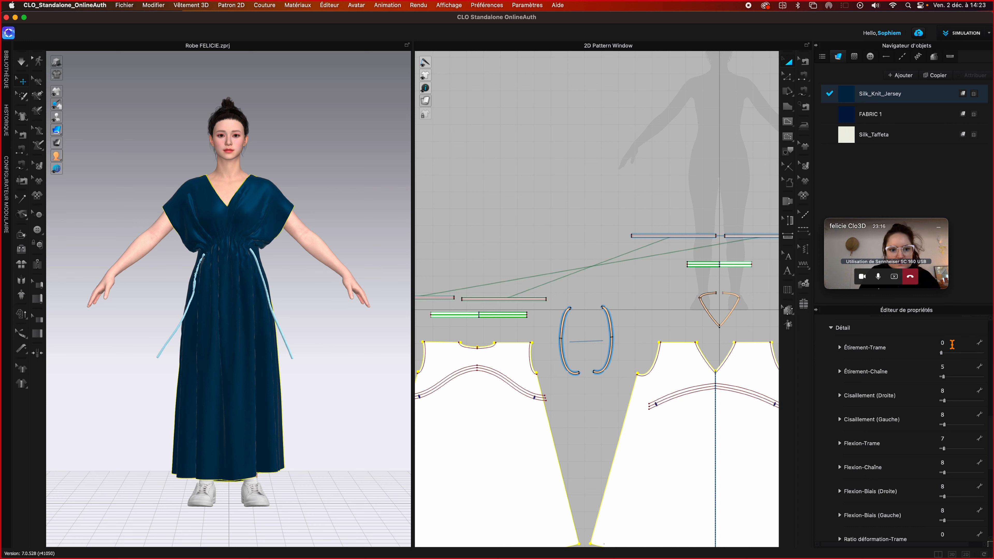
{"action": "left_click", "coordinate": [348, 368]}
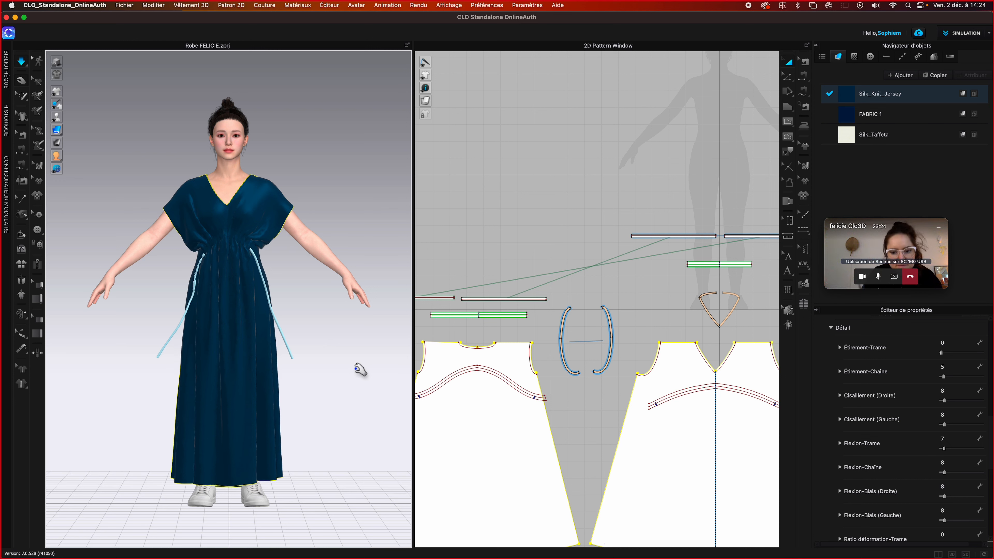
{"action": "right_click_drag", "start_coordinate": [313, 358], "coordinate": [352, 359]}
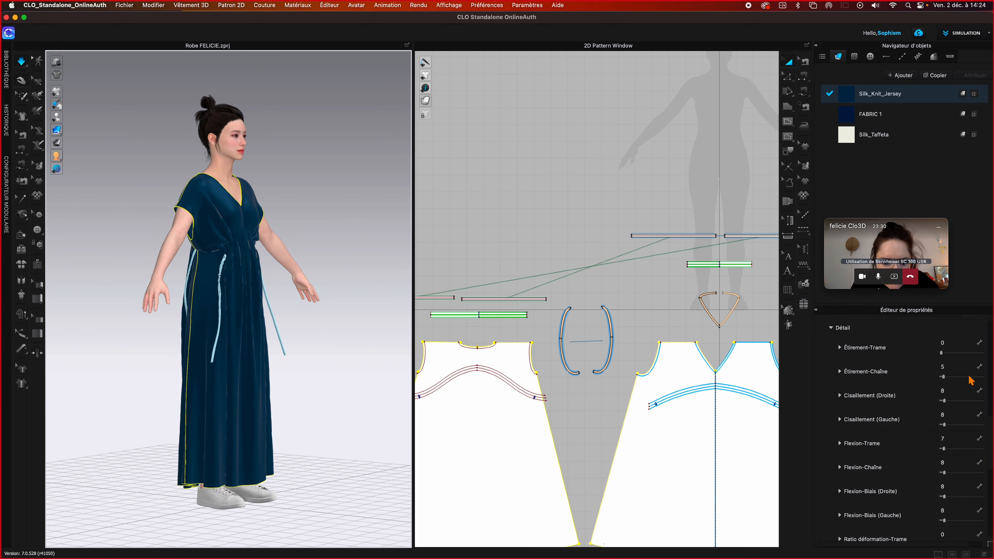
{"action": "left_click", "coordinate": [951, 343]}
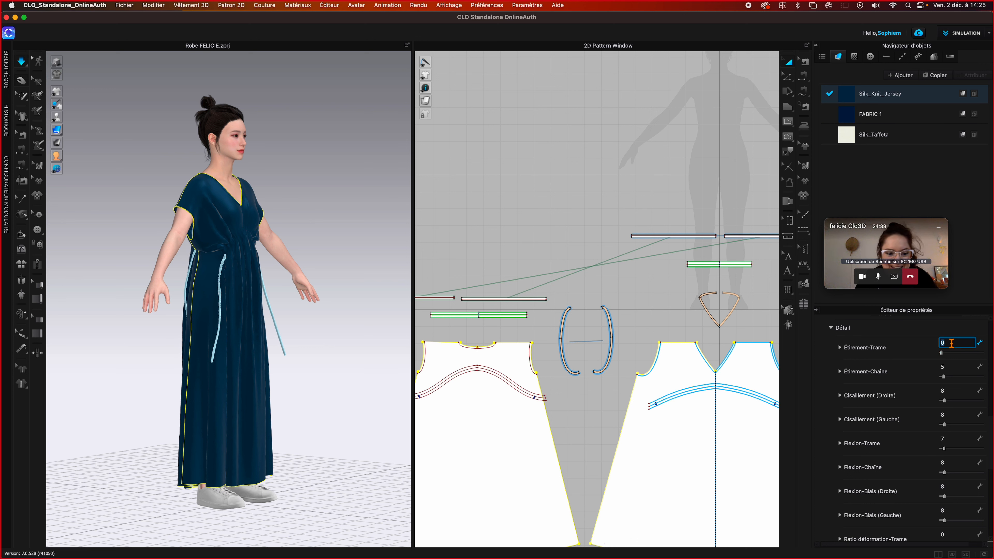
{"action": "left_click", "coordinate": [633, 308]}
{"action": "scroll", "coordinate": [635, 311], "scroll_direction": "up", "scroll_amount": 3}
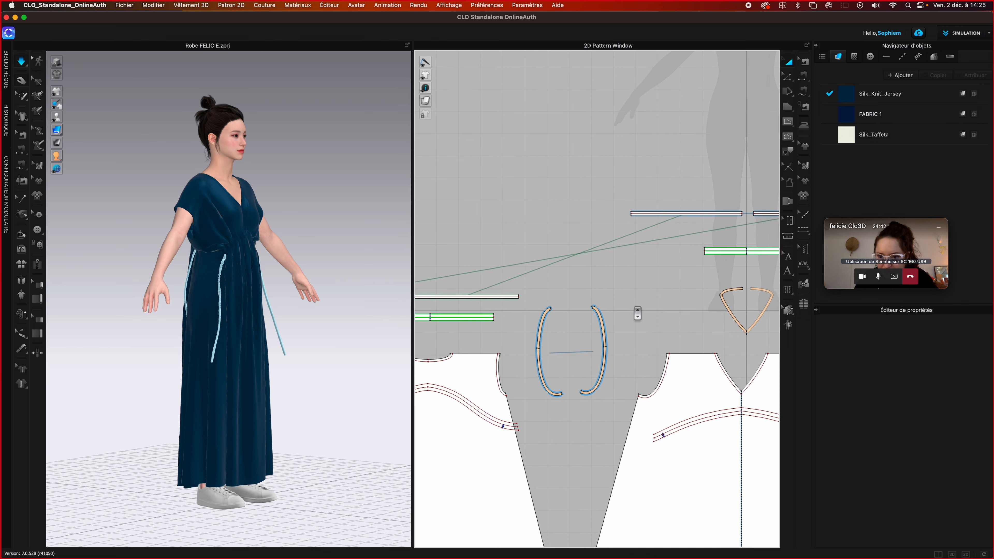
{"action": "scroll", "coordinate": [638, 313], "scroll_direction": "down", "scroll_amount": 4}
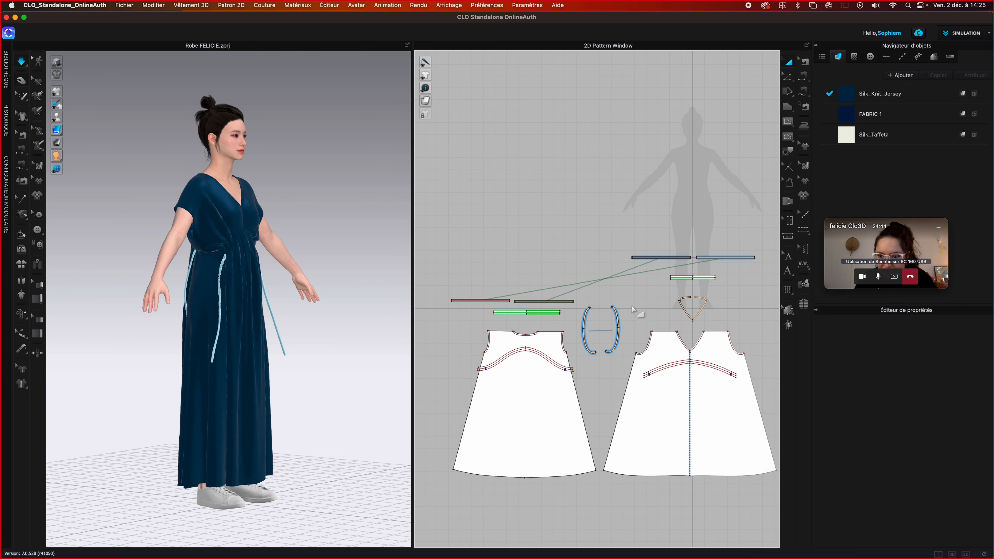
{"action": "middle_click_drag", "start_coordinate": [637, 313], "coordinate": [615, 284]}
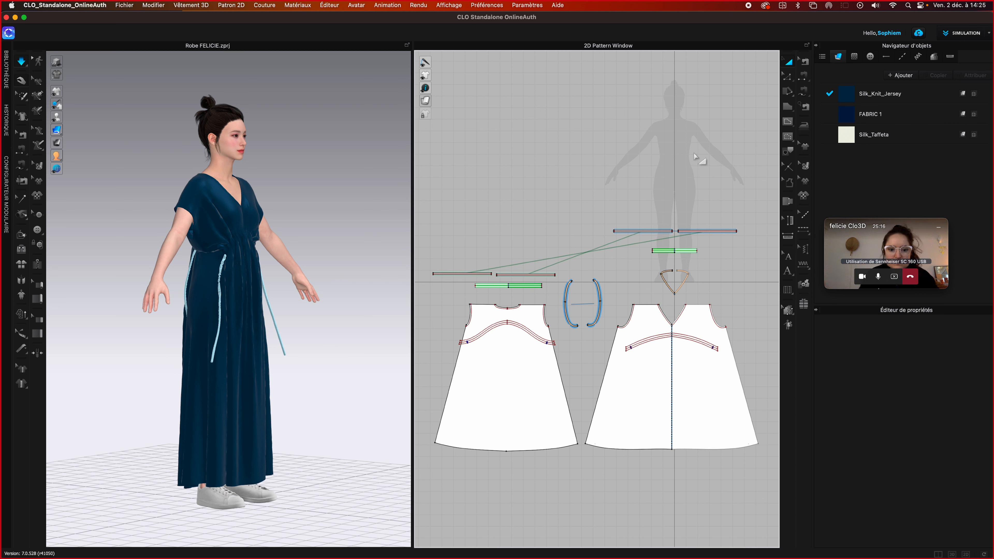
- Examine the dress's simulated drape, waist gathers and drawcords from the front and the back
{"action": "key", "text": "space"}
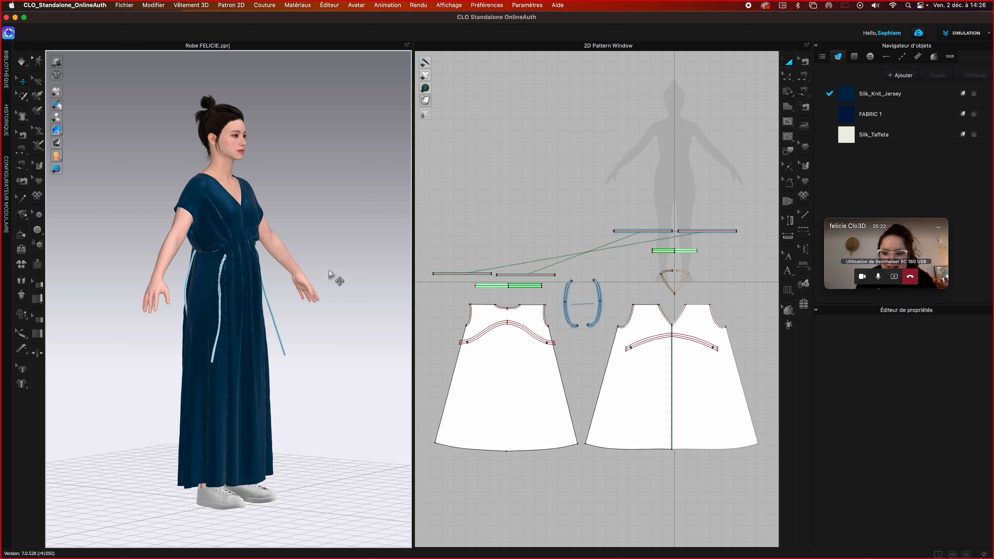
{"action": "right_click_drag", "start_coordinate": [336, 279], "coordinate": [305, 275]}
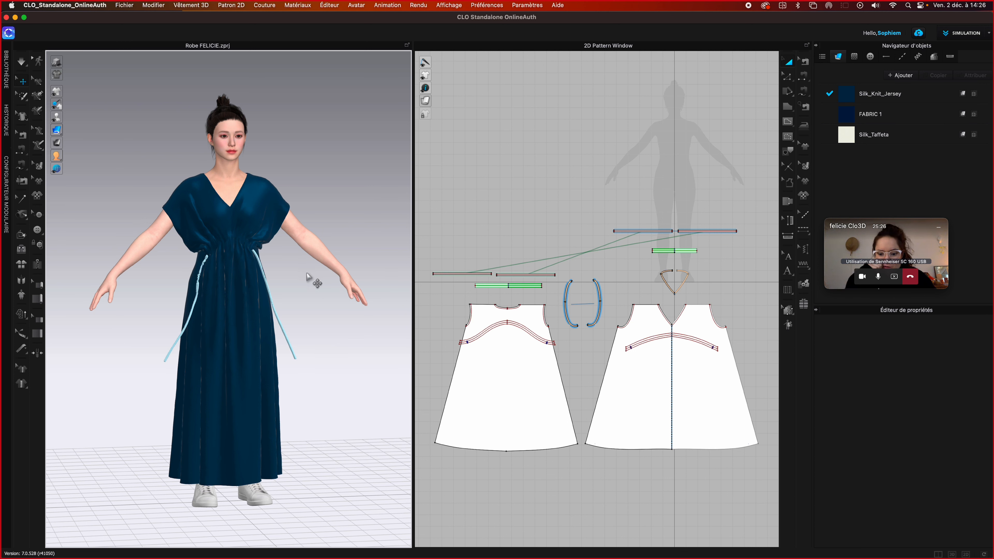
{"action": "scroll", "coordinate": [313, 279], "scroll_direction": "up", "scroll_amount": 8}
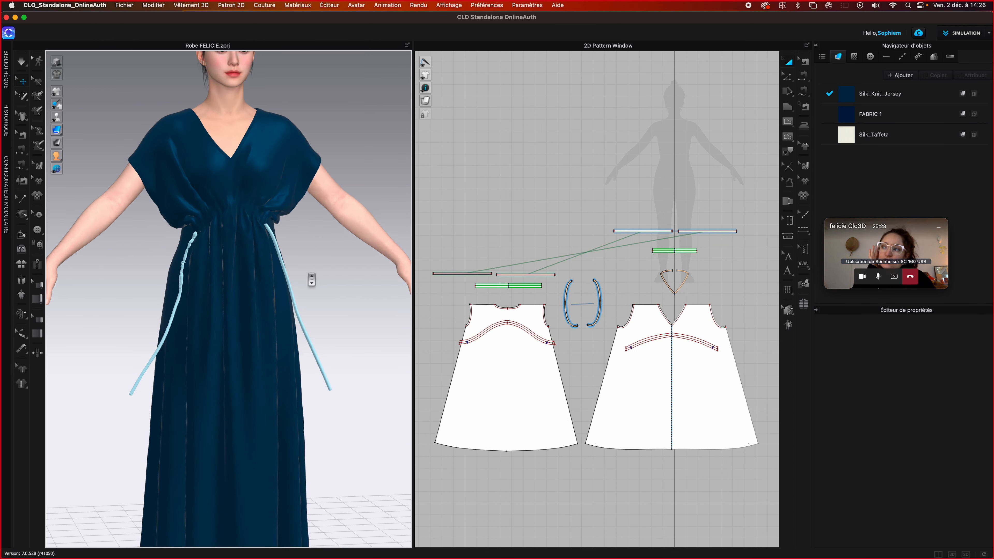
{"action": "scroll", "coordinate": [327, 277], "scroll_direction": "up", "scroll_amount": 2}
{"action": "mouse_move", "coordinate": [344, 266]}
{"action": "right_mouse_down"}
{"action": "mouse_move", "coordinate": [381, 278]}
{"action": "mouse_move", "coordinate": [339, 266]}
{"action": "right_mouse_up"}
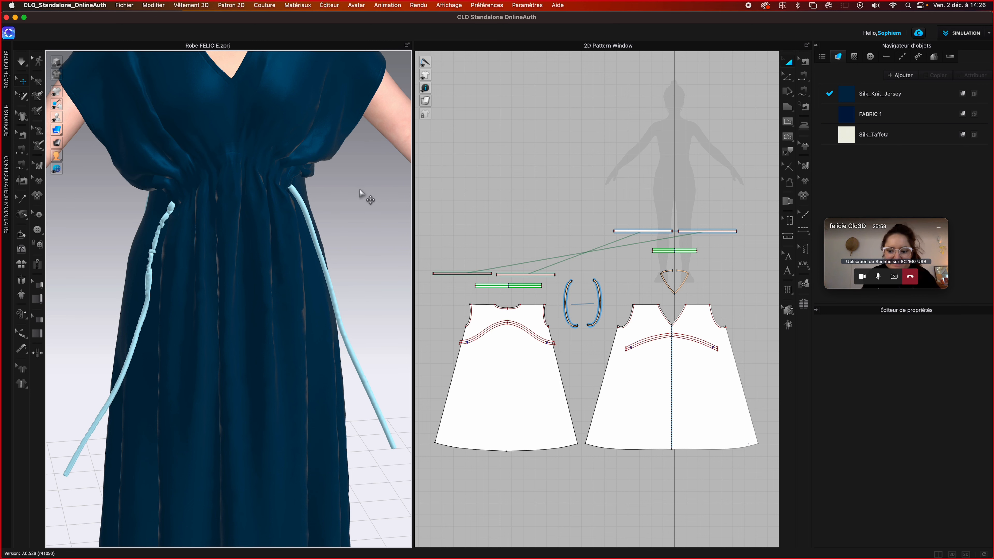
{"action": "scroll", "coordinate": [368, 229], "scroll_direction": "down", "scroll_amount": 3}
{"action": "scroll", "coordinate": [368, 229], "scroll_direction": "down", "scroll_amount": 3}
{"action": "right_click_drag", "start_coordinate": [349, 333], "coordinate": [455, 328]}
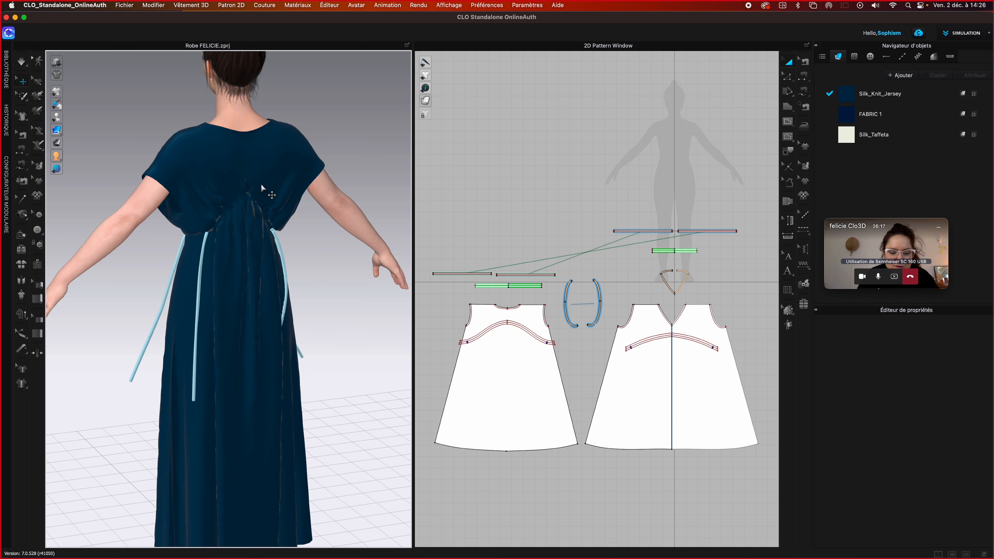
{"action": "scroll", "coordinate": [261, 186], "scroll_direction": "up", "scroll_amount": 3}
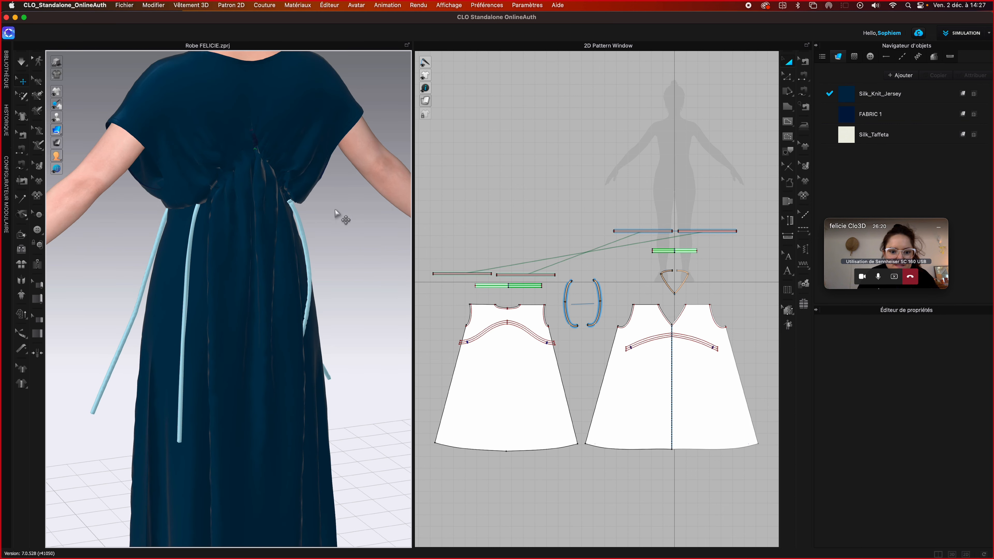
{"action": "scroll", "coordinate": [336, 214], "scroll_direction": "up", "scroll_amount": 3}
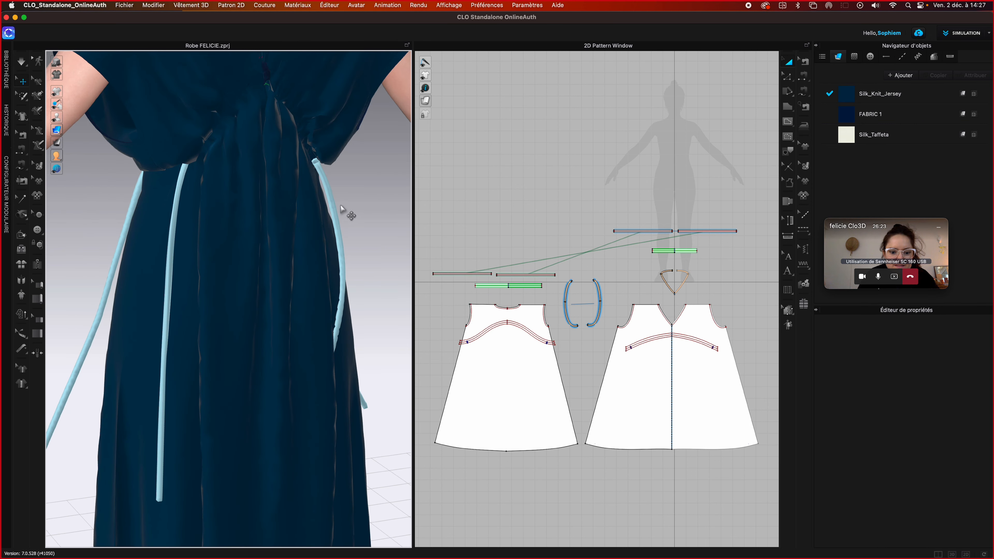
- Pull the back piece's fabric at the waist casing during simulation to settle the bunched gathers
{"action": "key", "text": "space"}
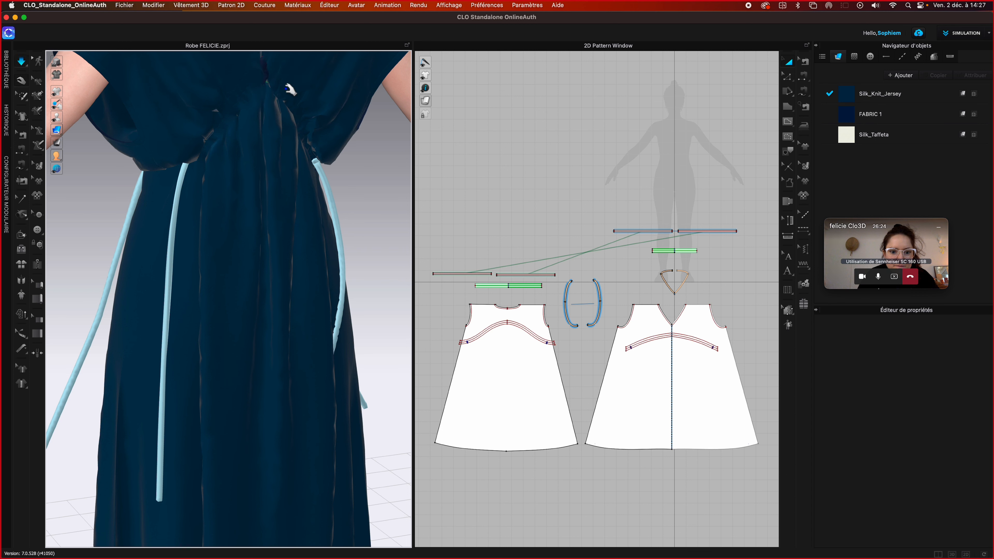
{"action": "left_click_drag", "start_coordinate": [274, 69], "coordinate": [221, 98]}
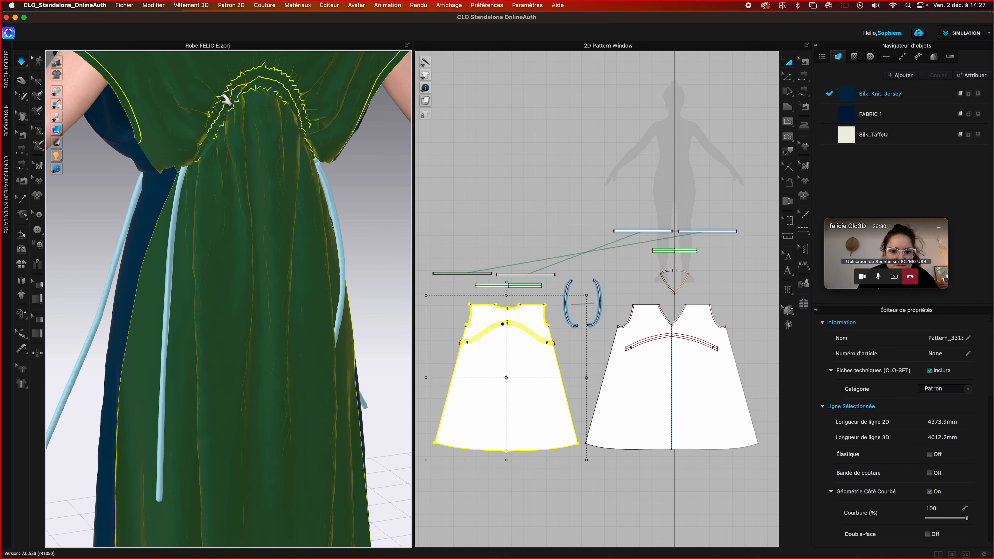
{"action": "key", "text": "space"}
{"action": "left_click", "coordinate": [368, 194]}
{"action": "scroll", "coordinate": [367, 191], "scroll_direction": "down", "scroll_amount": 3}
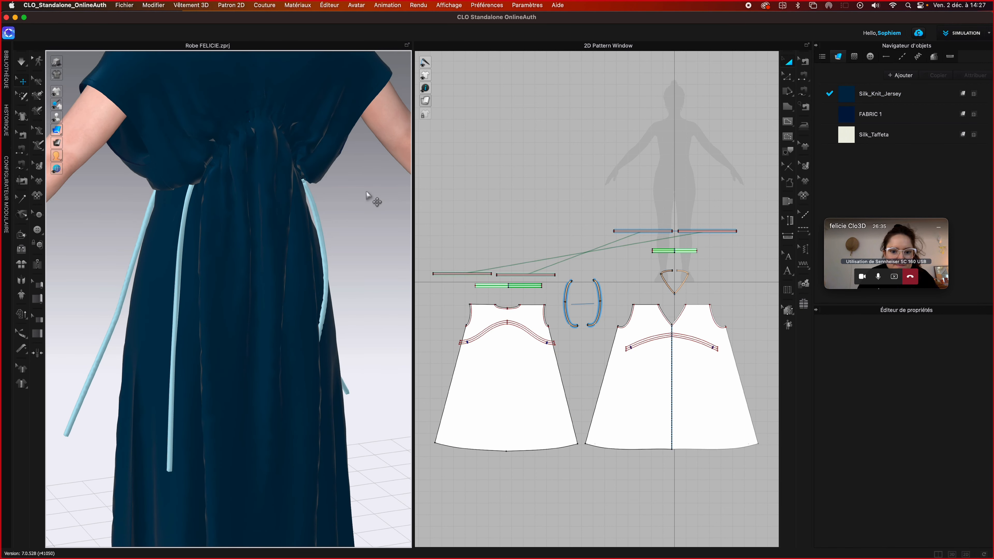
{"action": "key", "text": "space"}
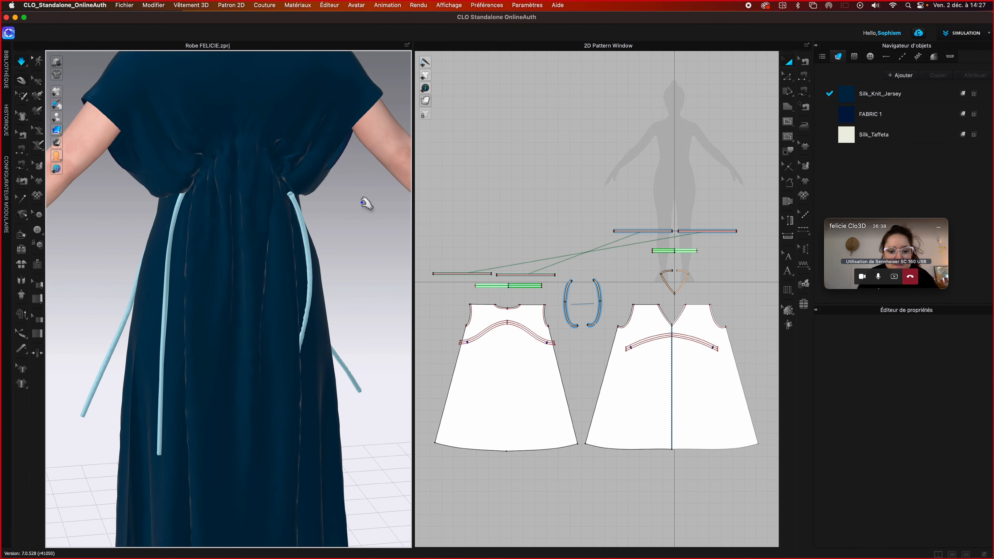
- Set the front waist casing's elastic Force to 8 and check the simulated gathers from the front
{"action": "right_click_drag", "start_coordinate": [350, 227], "coordinate": [219, 231]}
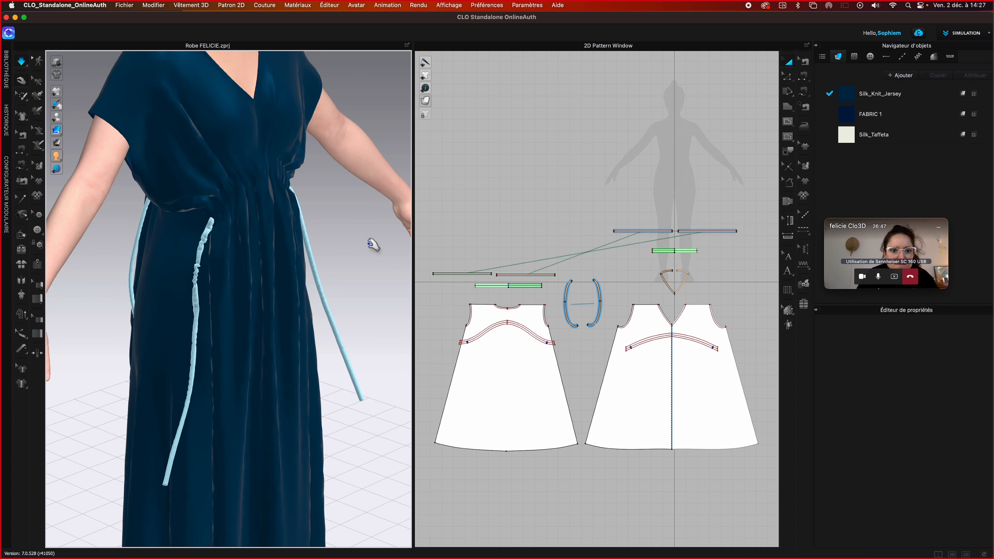
{"action": "right_click_drag", "start_coordinate": [386, 253], "coordinate": [359, 253]}
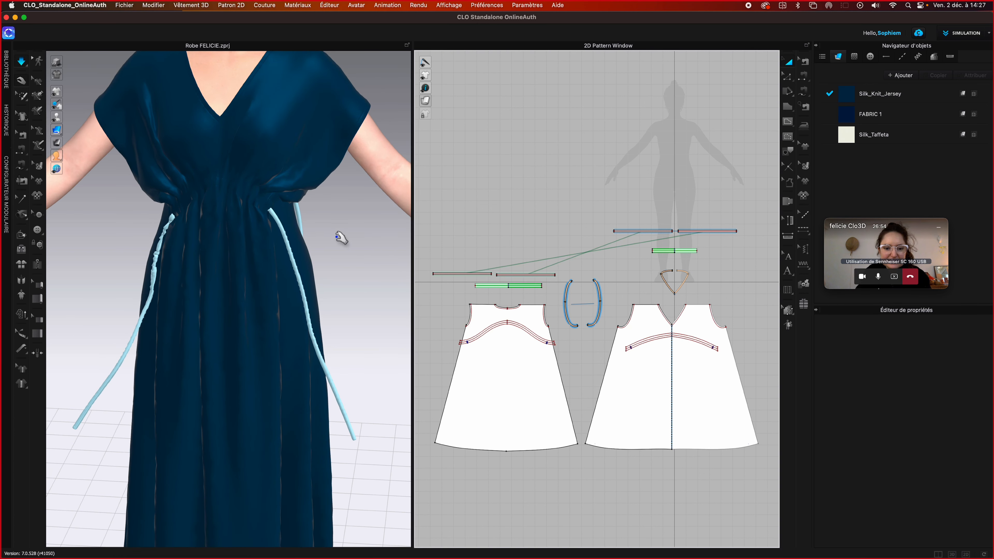
{"action": "left_click", "coordinate": [662, 253]}
{"action": "scroll", "coordinate": [651, 274], "scroll_direction": "up", "scroll_amount": 5}
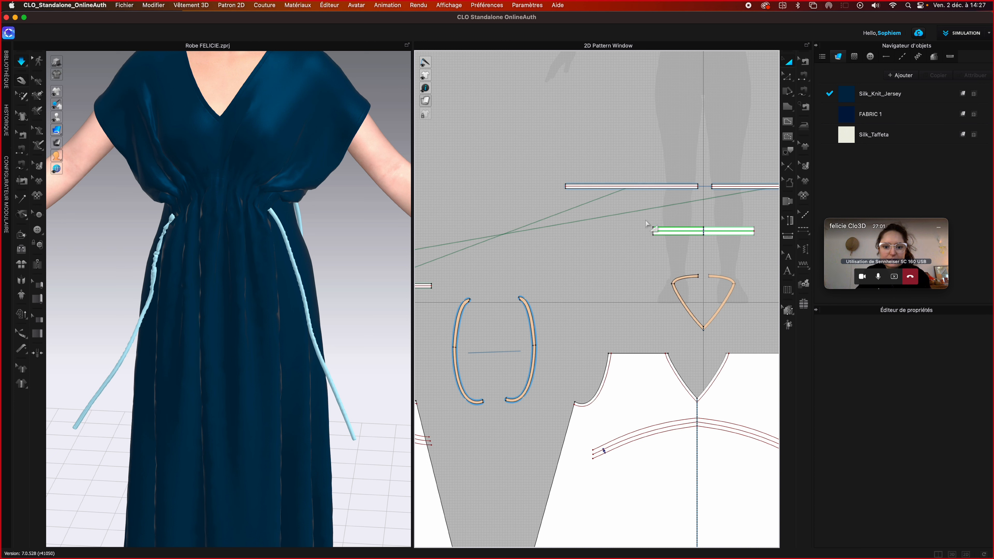
{"action": "left_click_drag", "start_coordinate": [644, 219], "coordinate": [766, 254]}
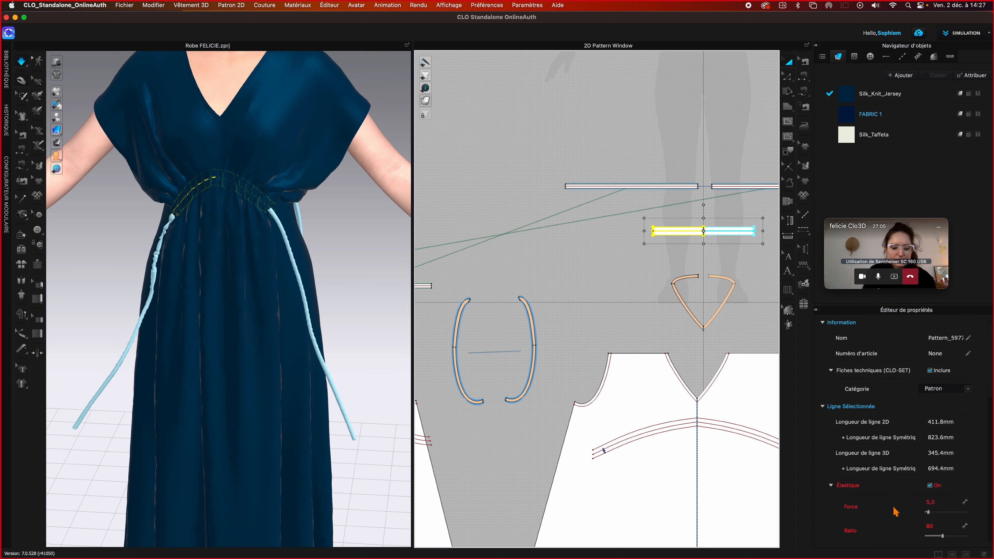
{"action": "left_click", "coordinate": [935, 502]}
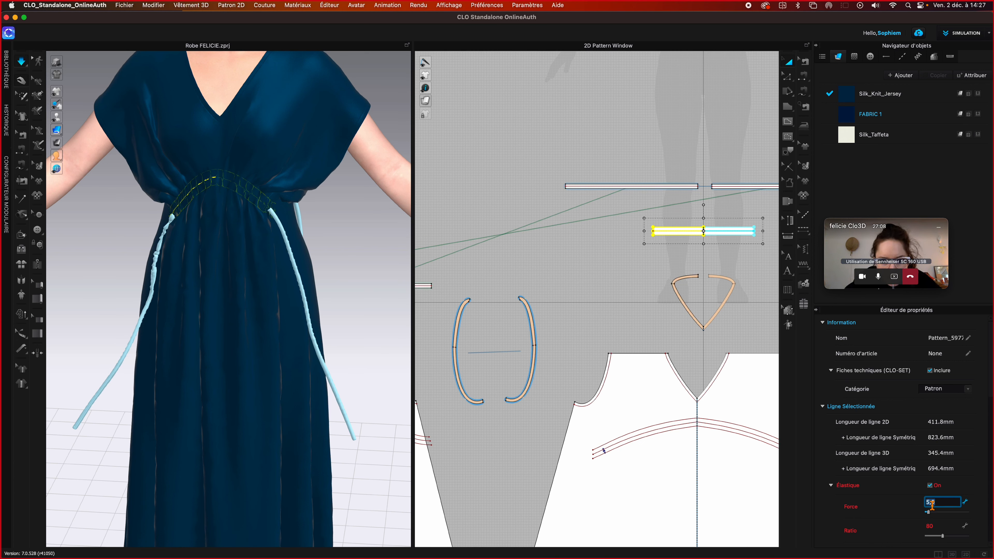
{"action": "type", "text": "8"}
{"action": "key", "text": "Return"}
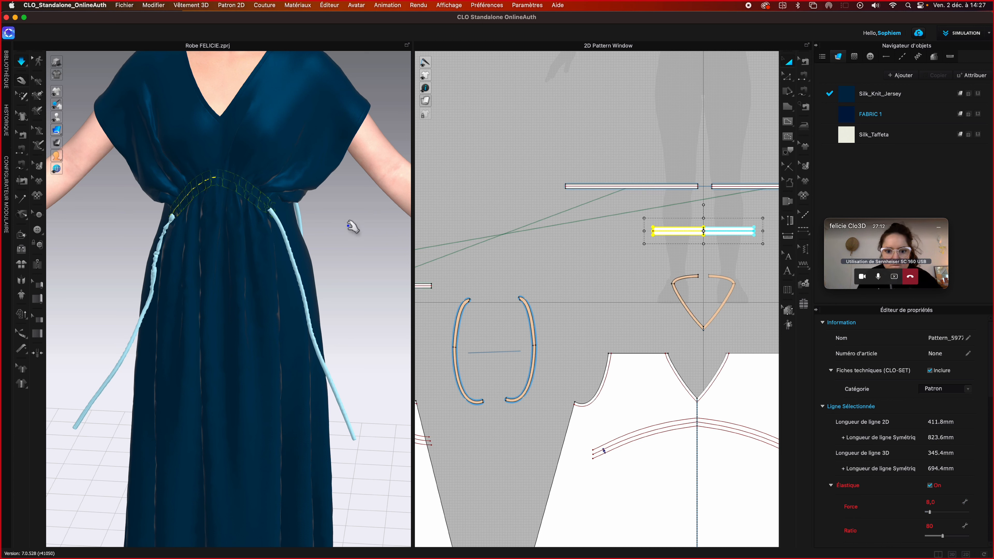
{"action": "left_click", "coordinate": [351, 234]}
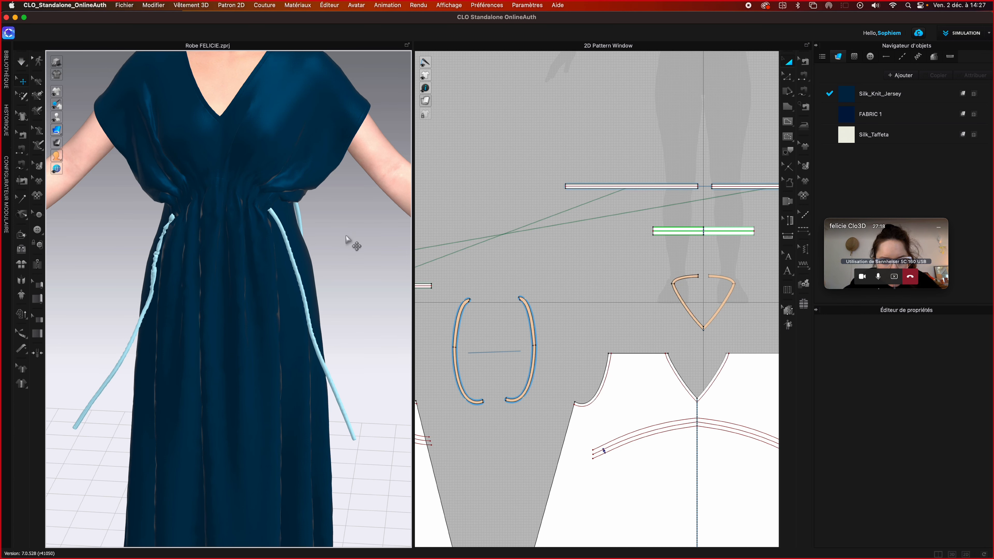
{"action": "right_click_drag", "start_coordinate": [349, 234], "coordinate": [409, 236]}
{"action": "right_click_drag", "start_coordinate": [390, 239], "coordinate": [377, 235]}
- Set the elastic Force of the front waist casing's lines to 5.6 and simulate the dress
{"action": "left_click_drag", "start_coordinate": [640, 221], "coordinate": [763, 250]}
{"action": "key", "text": "q"}
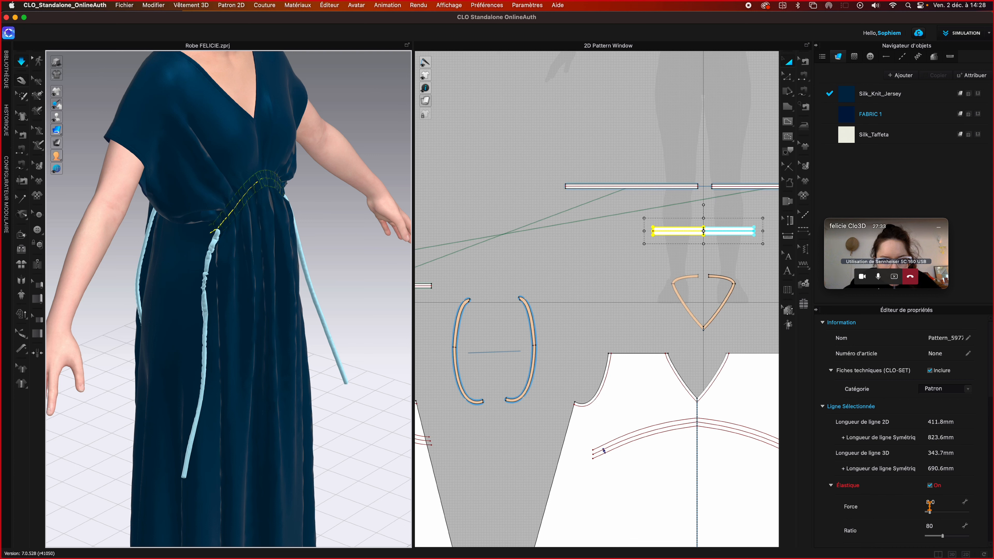
{"action": "left_click_drag", "start_coordinate": [930, 513], "coordinate": [938, 515]}
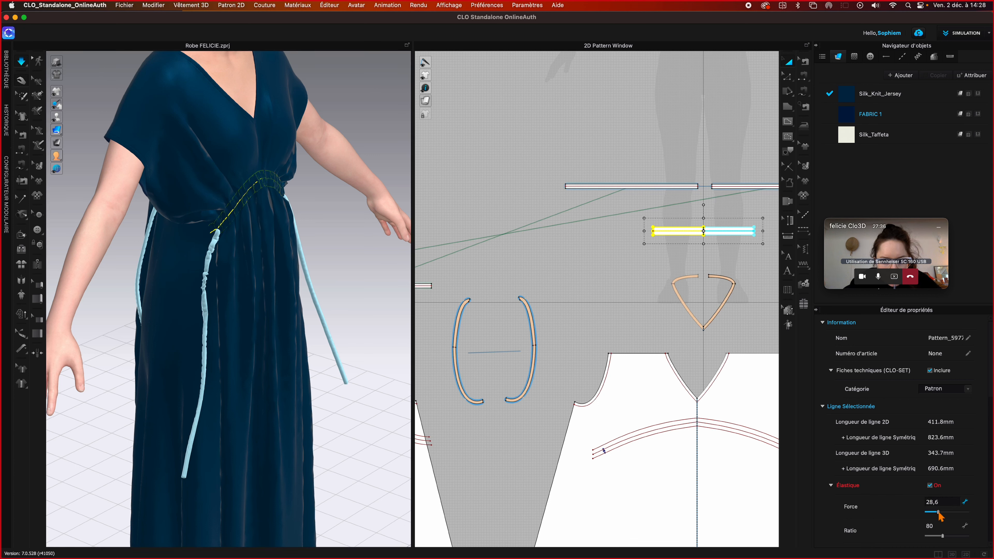
{"action": "left_click_drag", "start_coordinate": [937, 513], "coordinate": [929, 515]}
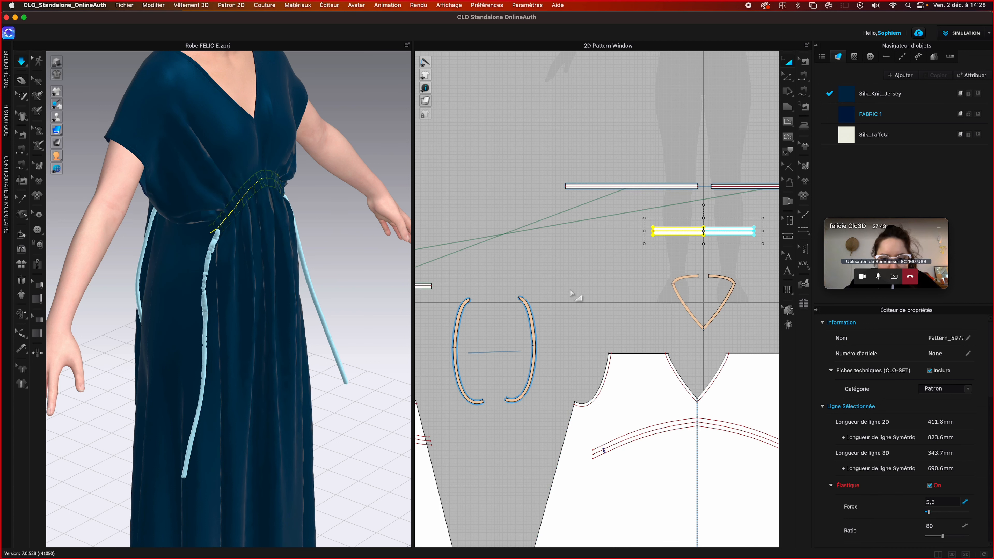
{"action": "key", "text": "space"}
{"action": "left_click", "coordinate": [377, 282]}
{"action": "scroll", "coordinate": [610, 285], "scroll_direction": "down", "scroll_amount": 3}
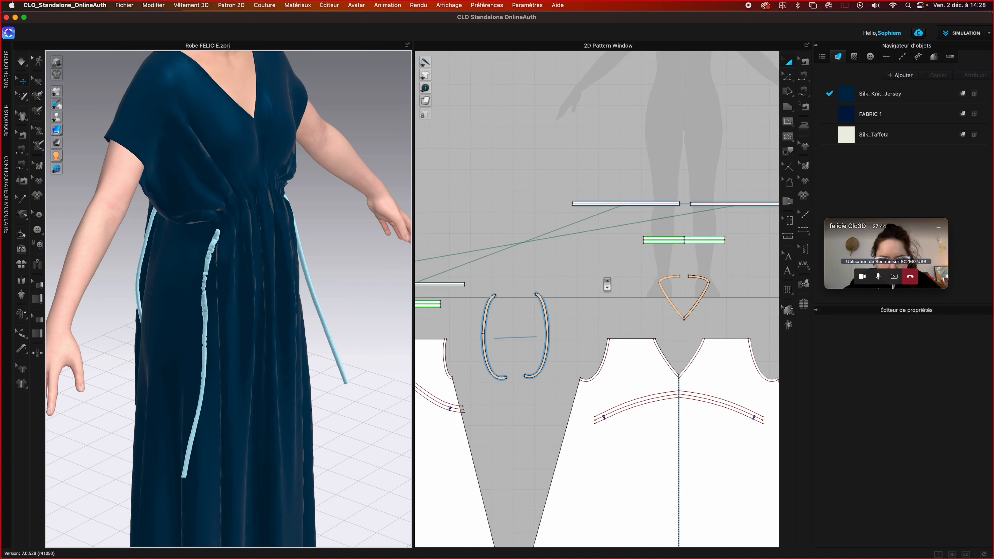
- Apply segment puckering (Segment Effet de fronce) to the curved waist casing lines on the front pattern piece
{"action": "right_click", "coordinate": [597, 281]}
{"action": "left_click", "coordinate": [591, 271]}
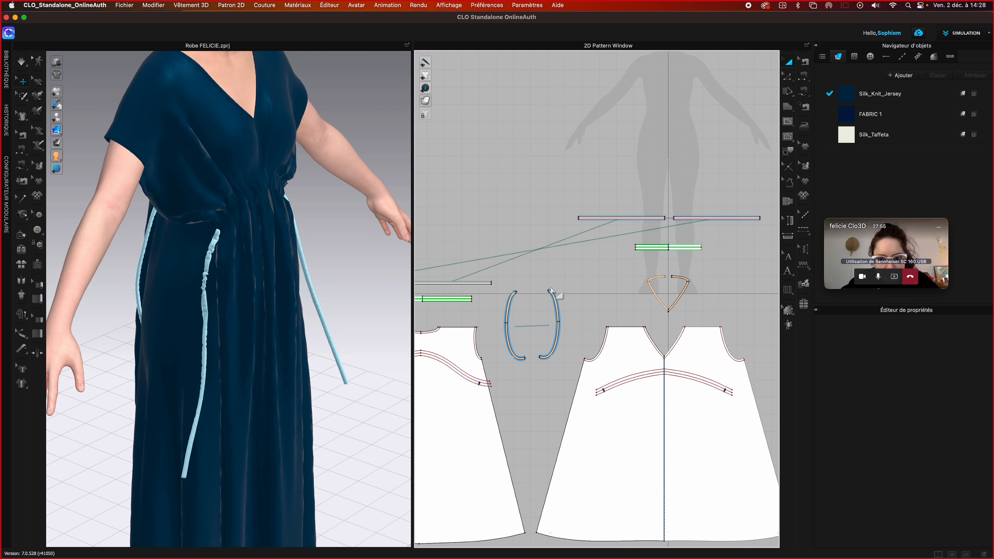
{"action": "left_click", "coordinate": [804, 267]}
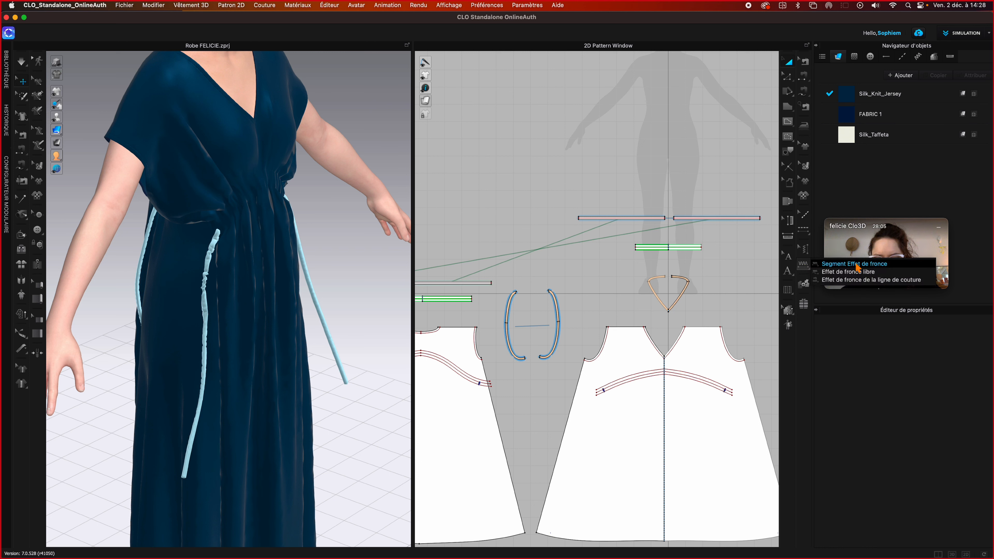
{"action": "left_click", "coordinate": [856, 264]}
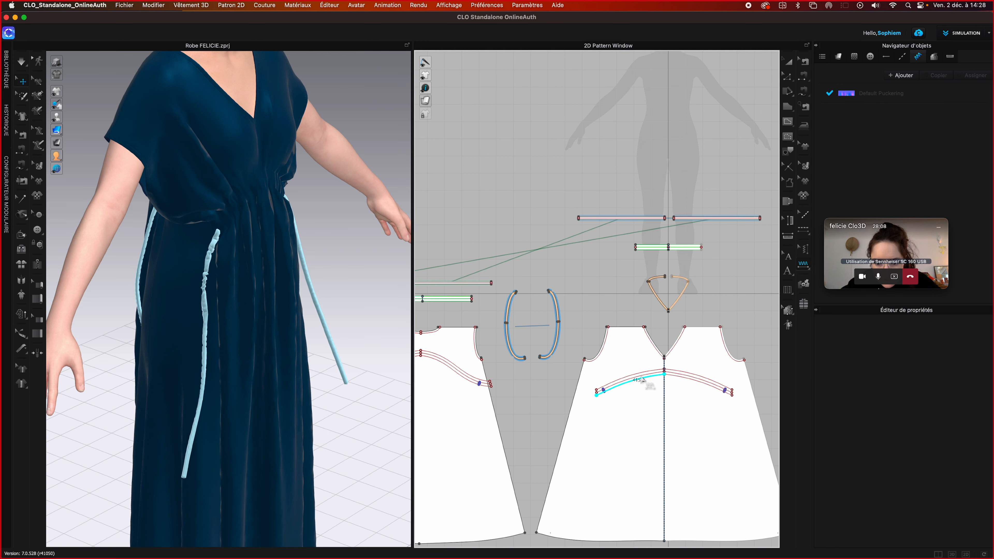
{"action": "left_click", "coordinate": [641, 378]}
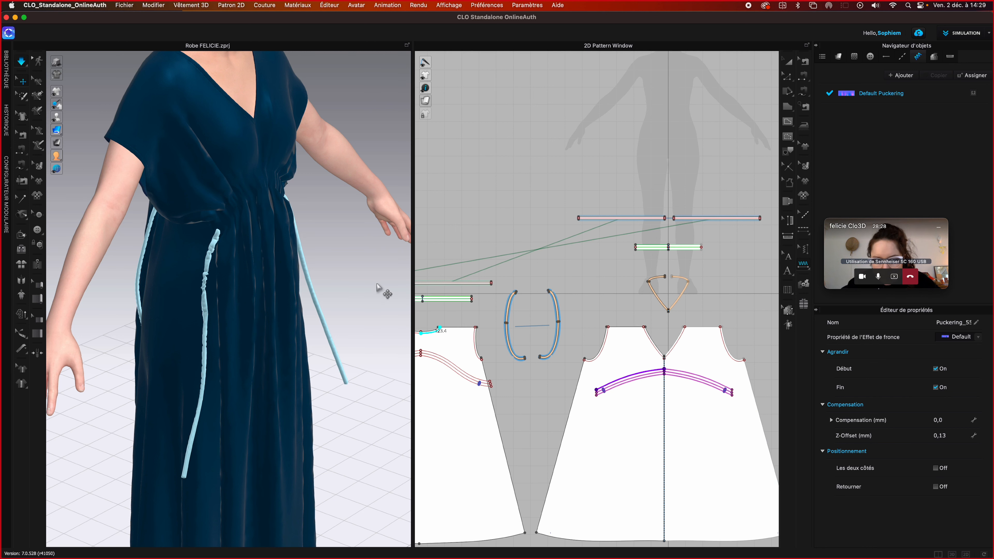
{"action": "mouse_move", "coordinate": [384, 281]}
{"action": "right_mouse_down"}
{"action": "mouse_move", "coordinate": [324, 288]}
{"action": "mouse_move", "coordinate": [368, 284]}
{"action": "right_mouse_up"}
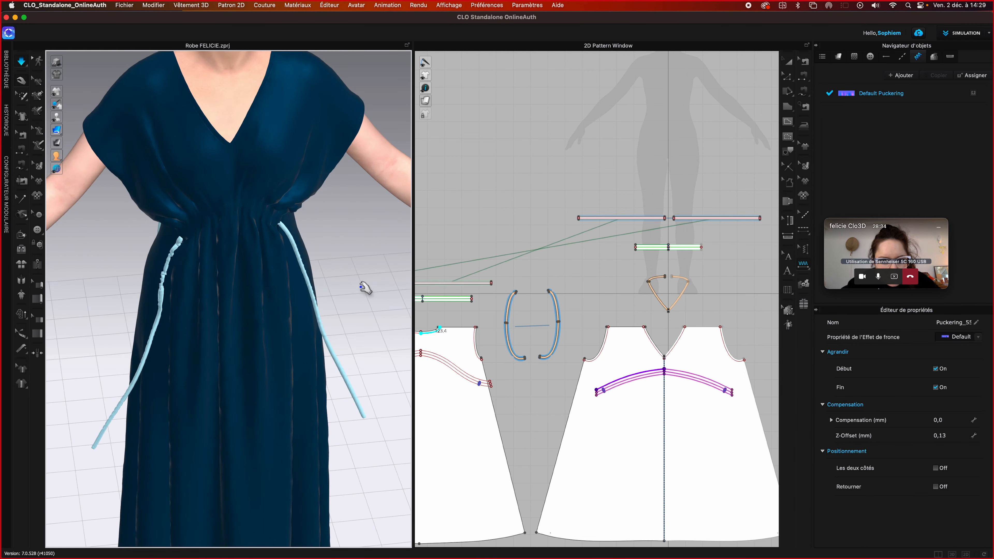
- Include the puckering width (Largeur de l'effet de fronce: Inclure) in the compensation and set the puckering's Z-Offset to 10 mm
{"action": "left_click", "coordinate": [831, 420]}
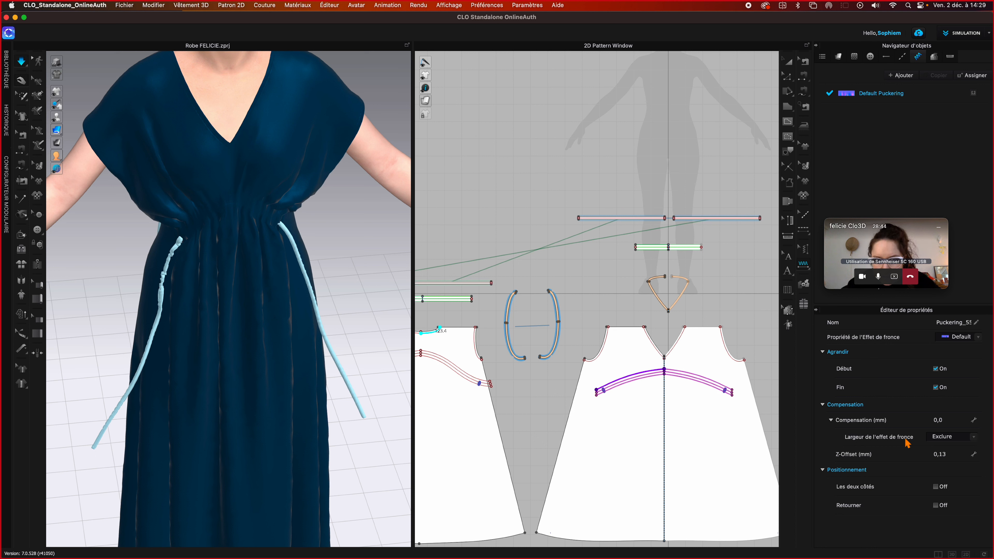
{"action": "left_click", "coordinate": [945, 438]}
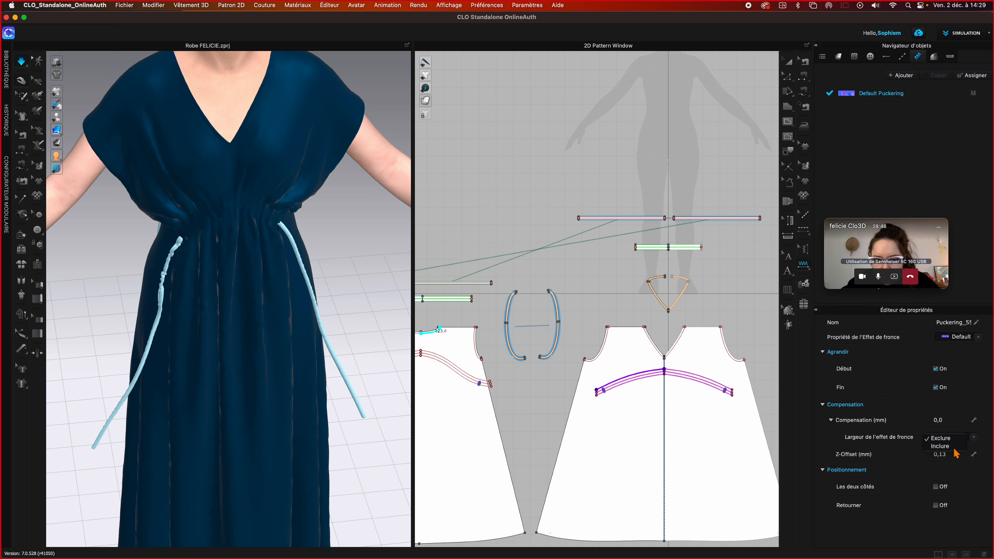
{"action": "left_click", "coordinate": [948, 446]}
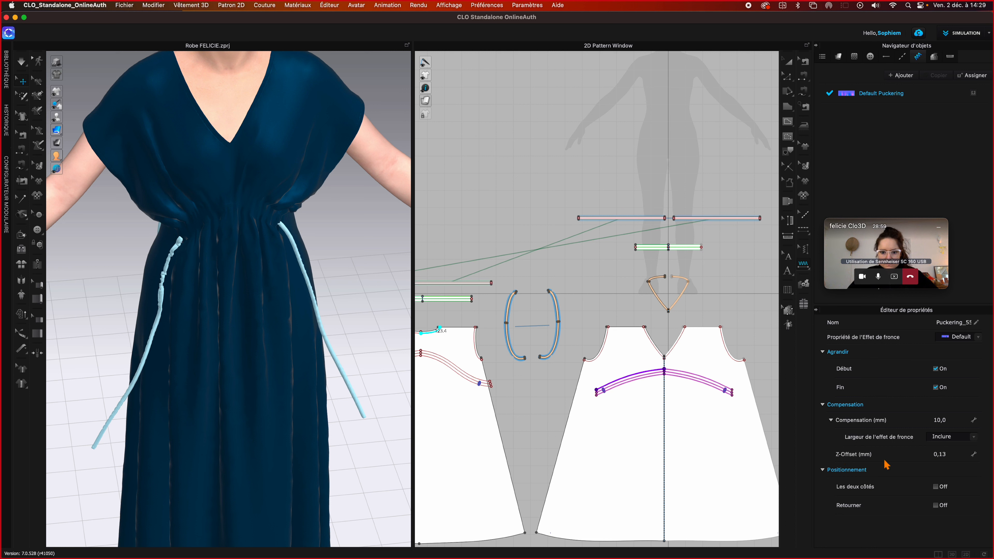
{"action": "left_click", "coordinate": [953, 455]}
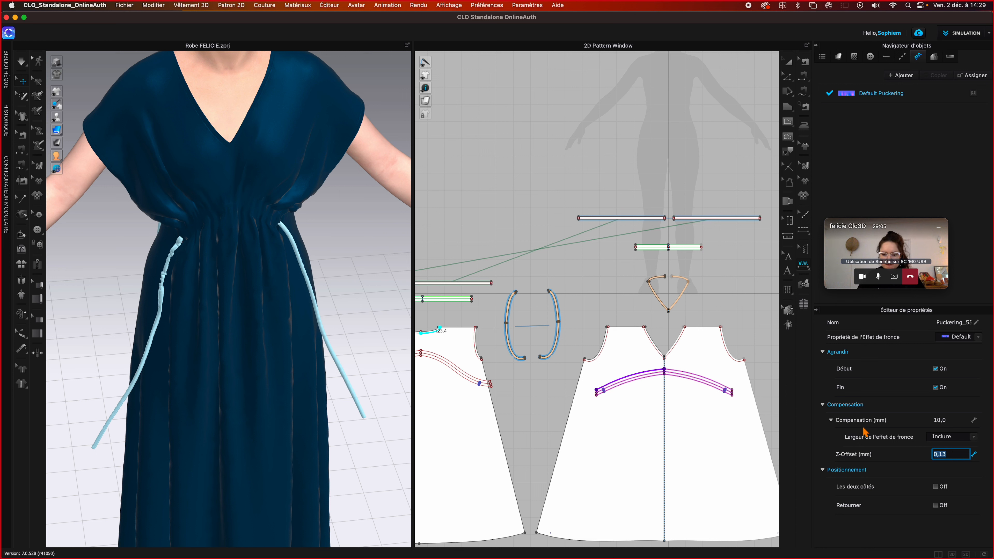
{"action": "left_click", "coordinate": [950, 421]}
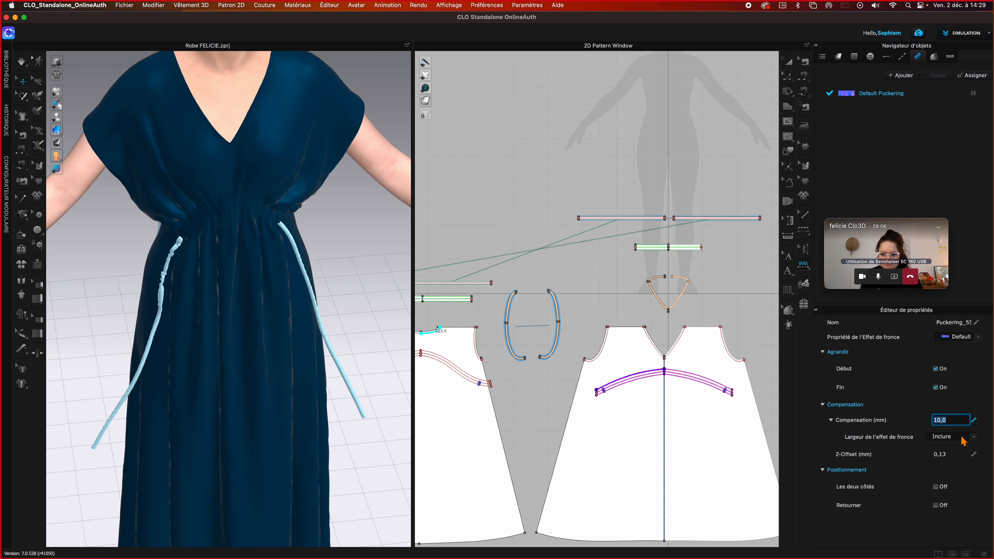
{"action": "left_click", "coordinate": [955, 454]}
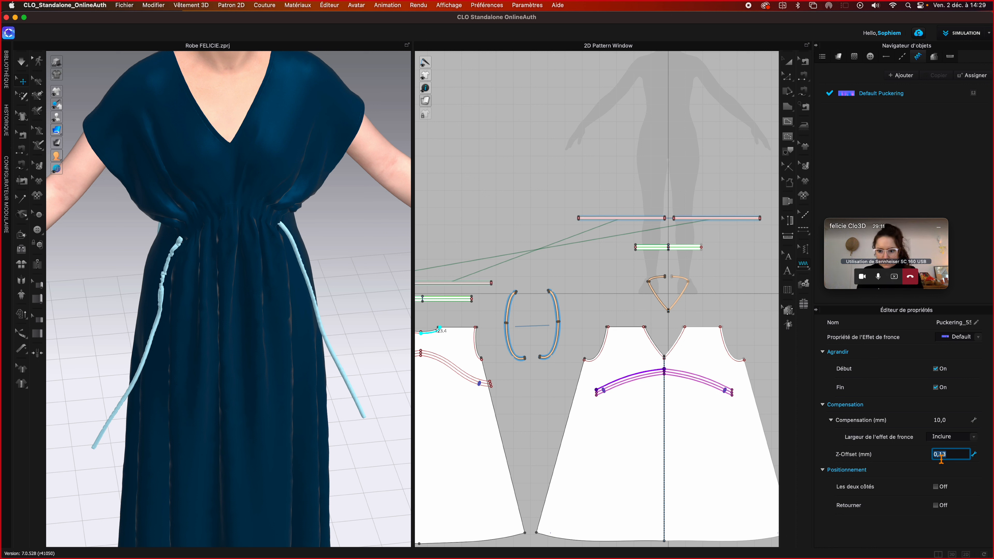
{"action": "type", "text": "10"}
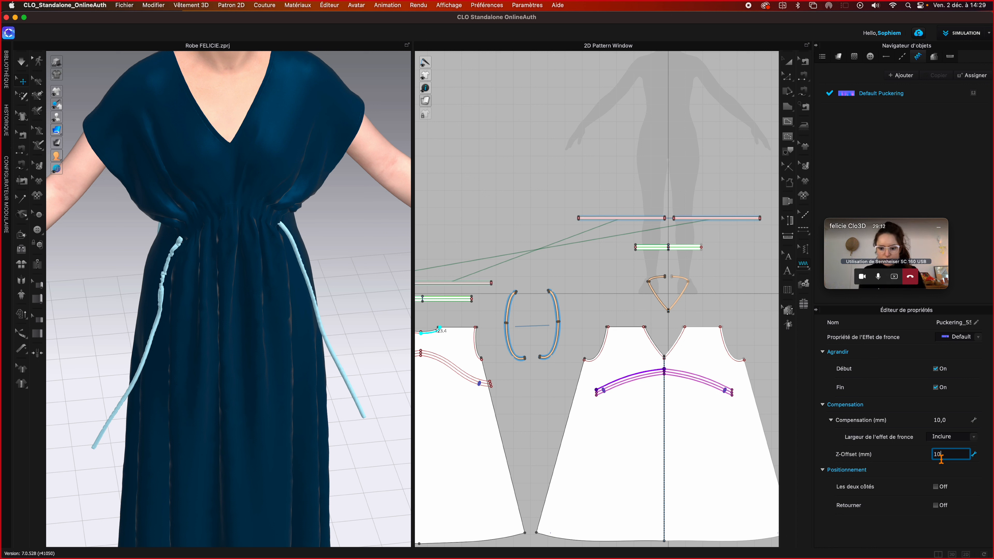
{"action": "key", "text": "Return"}
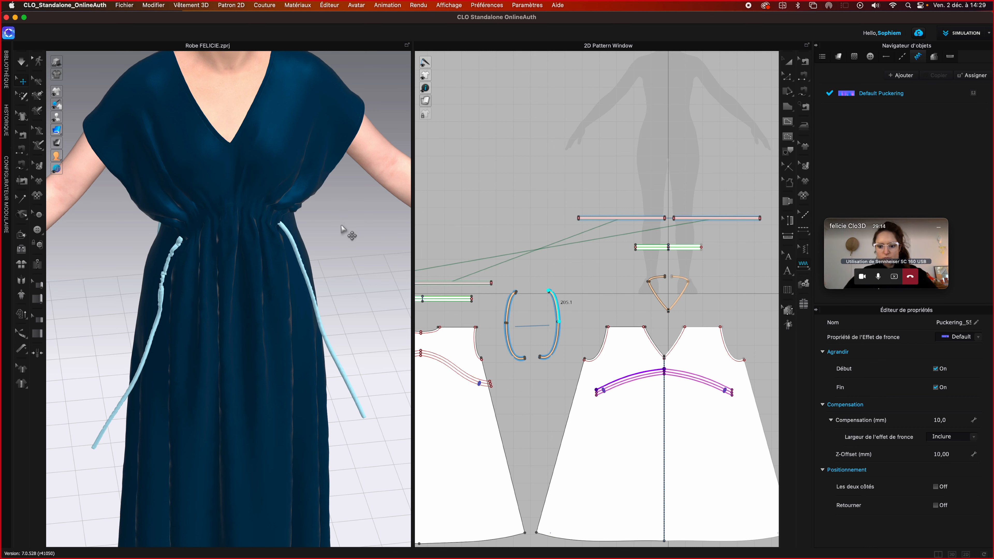
- Simulate the dress, set the puckering's Compensation to 40 mm and check the waist gathers up close
{"action": "key", "text": "space"}
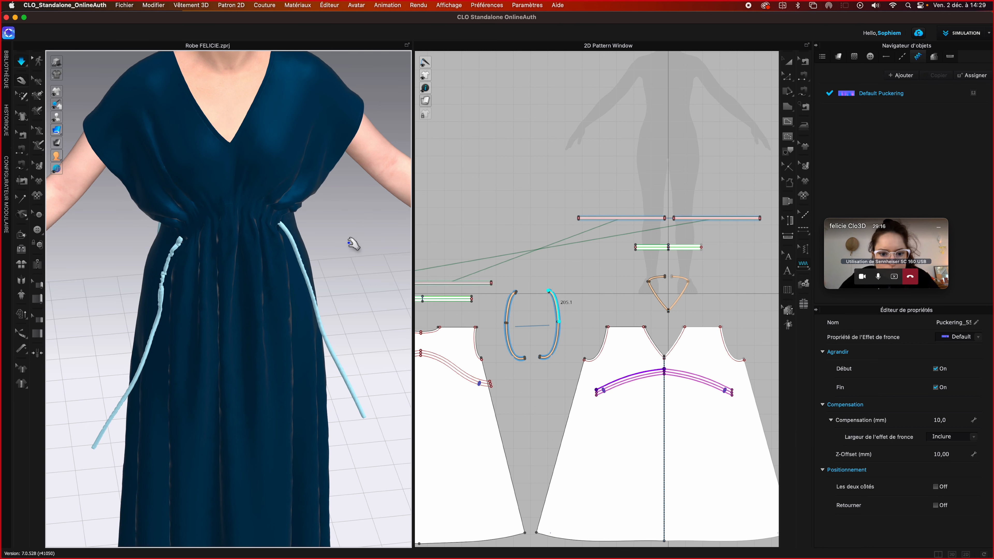
{"action": "mouse_move", "coordinate": [354, 244]}
{"action": "right_mouse_down"}
{"action": "mouse_move", "coordinate": [388, 246]}
{"action": "mouse_move", "coordinate": [347, 241]}
{"action": "right_mouse_up"}
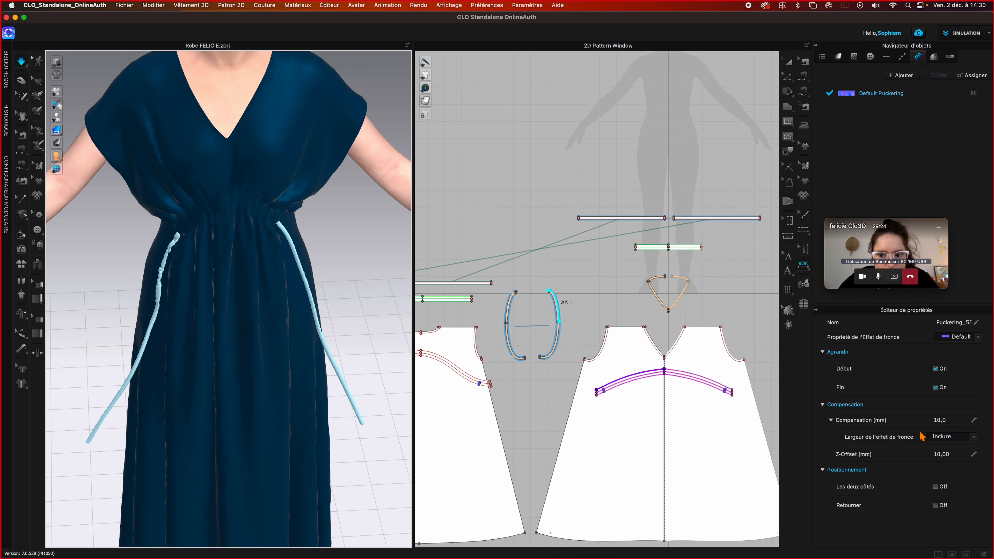
{"action": "left_click", "coordinate": [953, 421]}
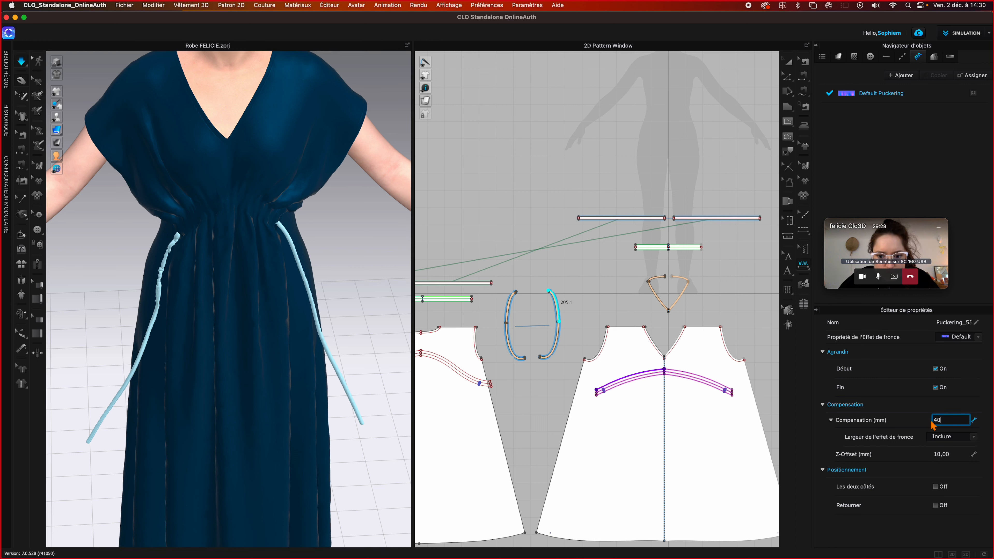
{"action": "key", "text": "Return"}
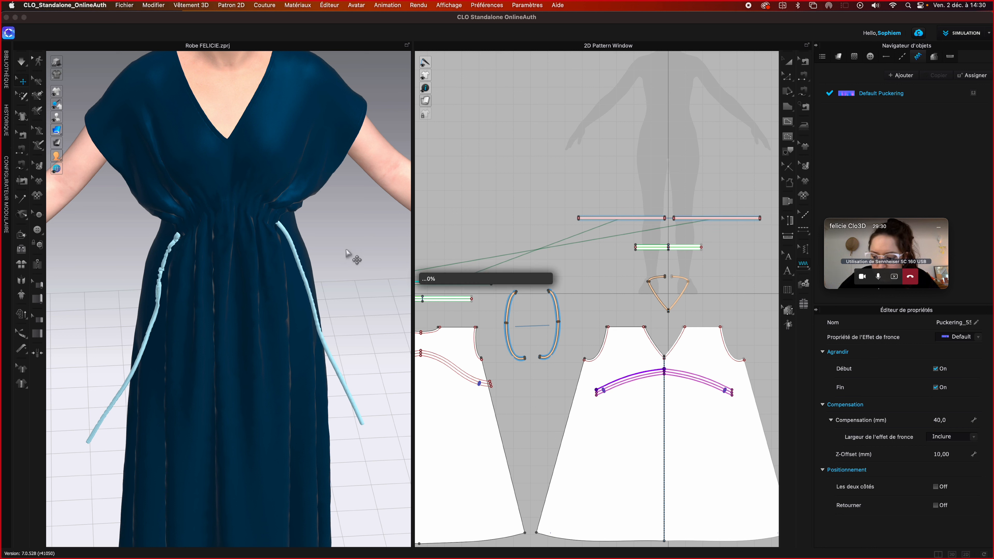
{"action": "left_click", "coordinate": [346, 253]}
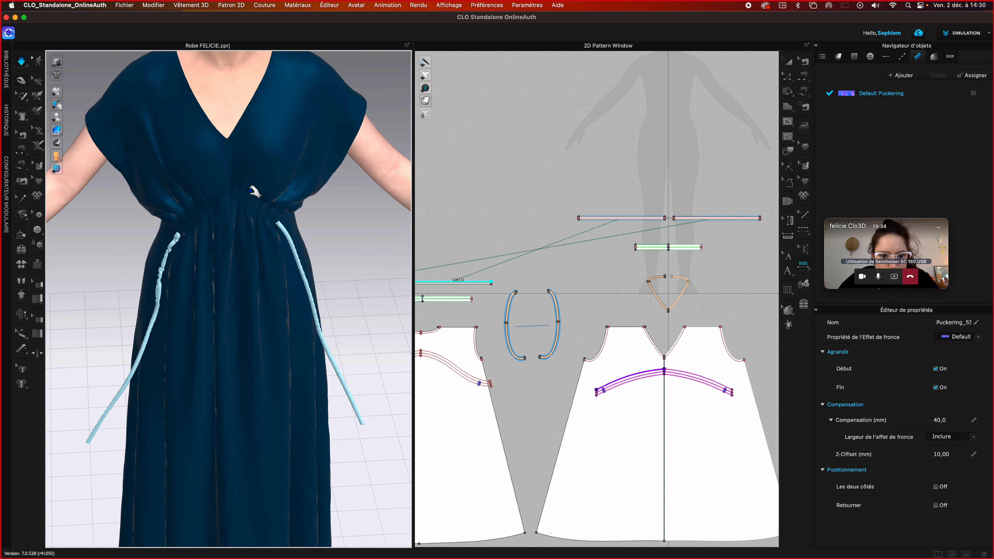
{"action": "scroll", "coordinate": [258, 194], "scroll_direction": "up", "scroll_amount": 2}
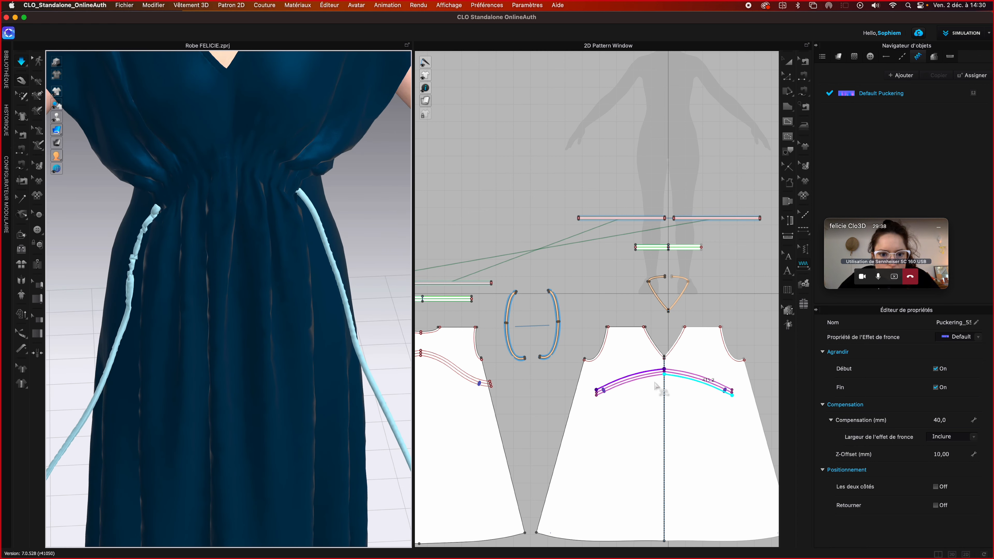
- Set the Compensation of the front casing's puckering to 80 mm and simulate the dress again
{"action": "left_click", "coordinate": [805, 249]}
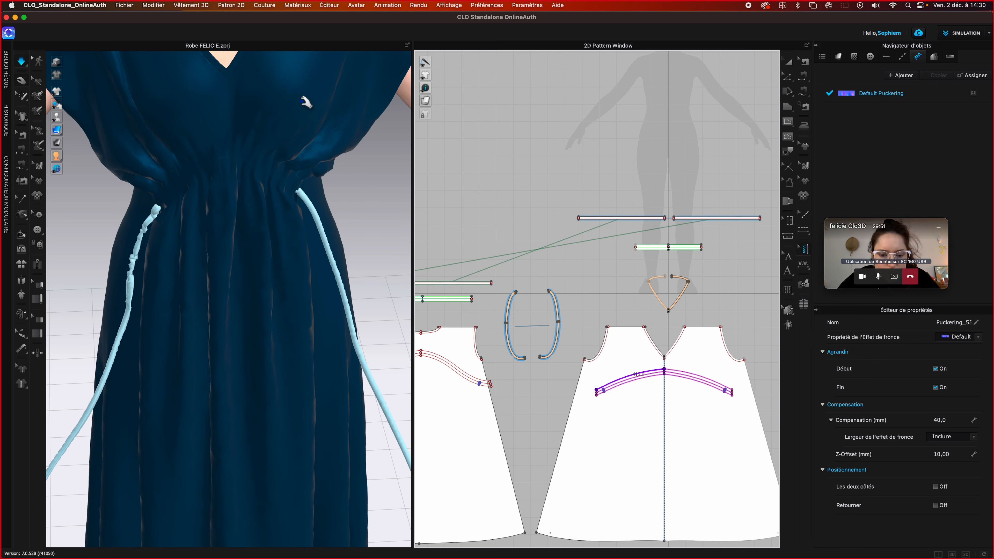
{"action": "left_click", "coordinate": [951, 420]}
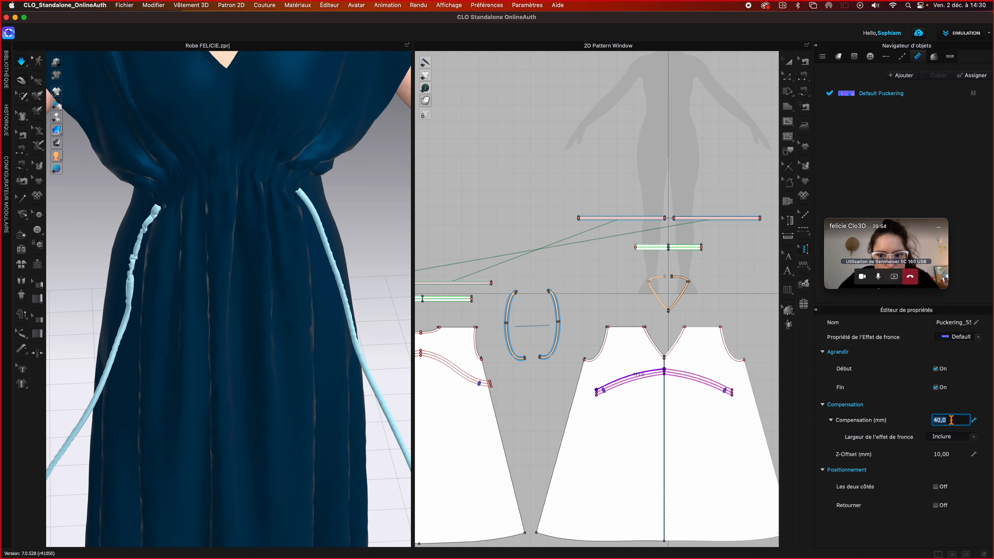
{"action": "type", "text": "80"}
{"action": "key", "text": "Return"}
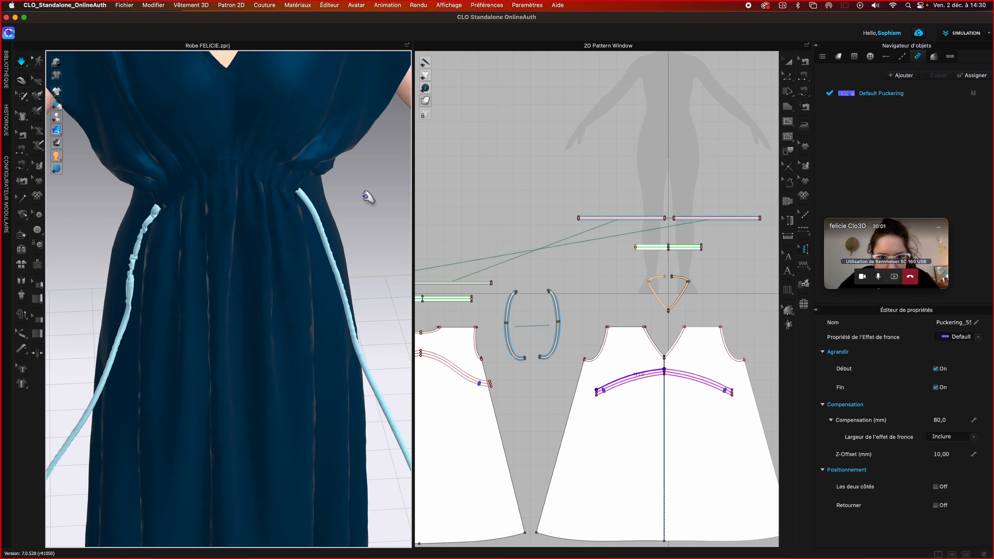
{"action": "key", "text": "space"}
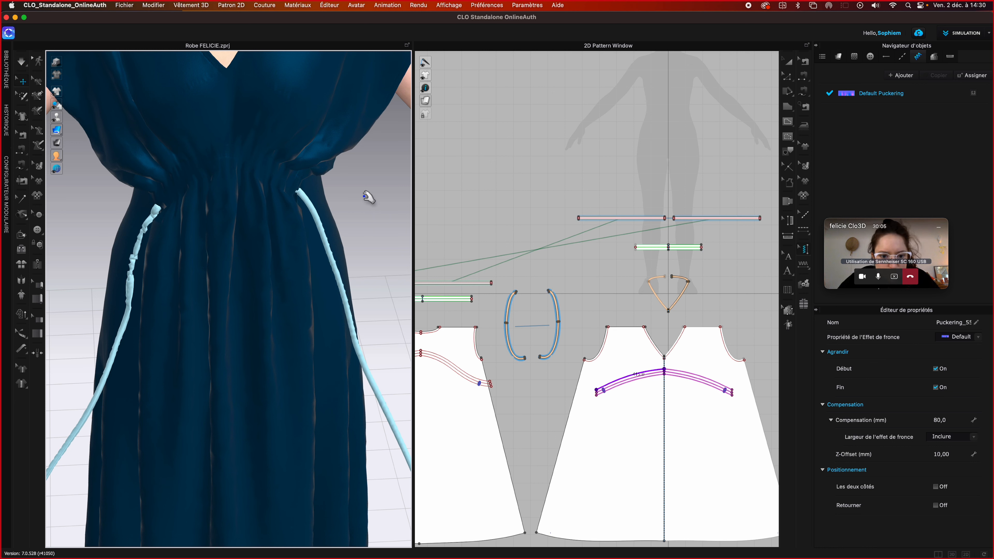
- Delete the puckering from all three curved waist casing lines on the front pattern piece
{"action": "left_click", "coordinate": [633, 381]}
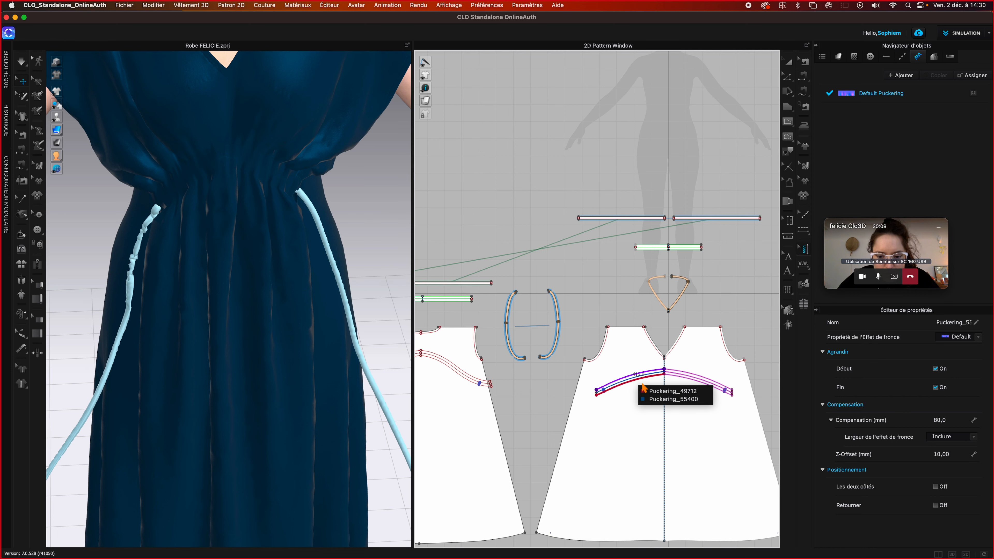
{"action": "left_click", "coordinate": [660, 394]}
{"action": "scroll", "coordinate": [642, 381], "scroll_direction": "up", "scroll_amount": 5}
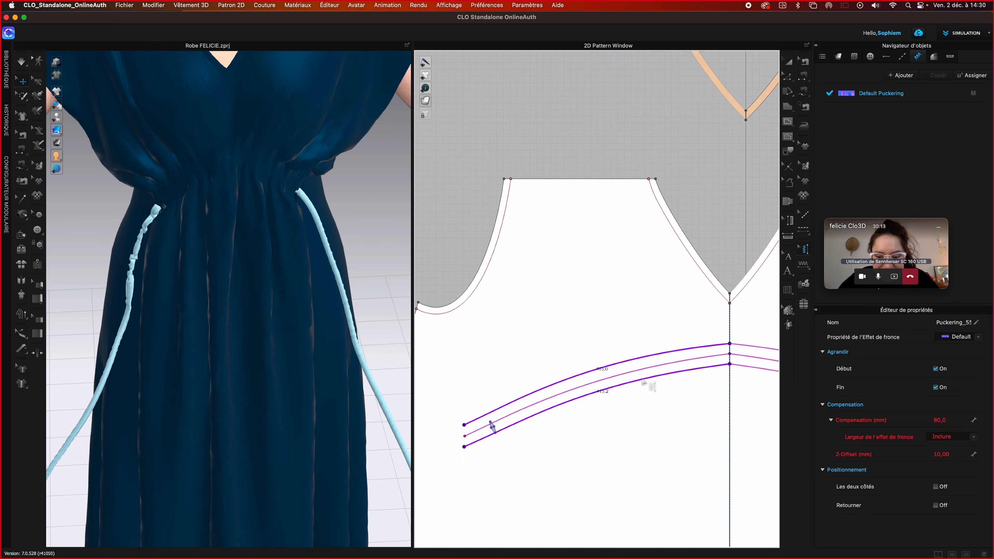
{"action": "left_click", "coordinate": [641, 370], "text": "shift"}
{"action": "right_click", "coordinate": [641, 372]}
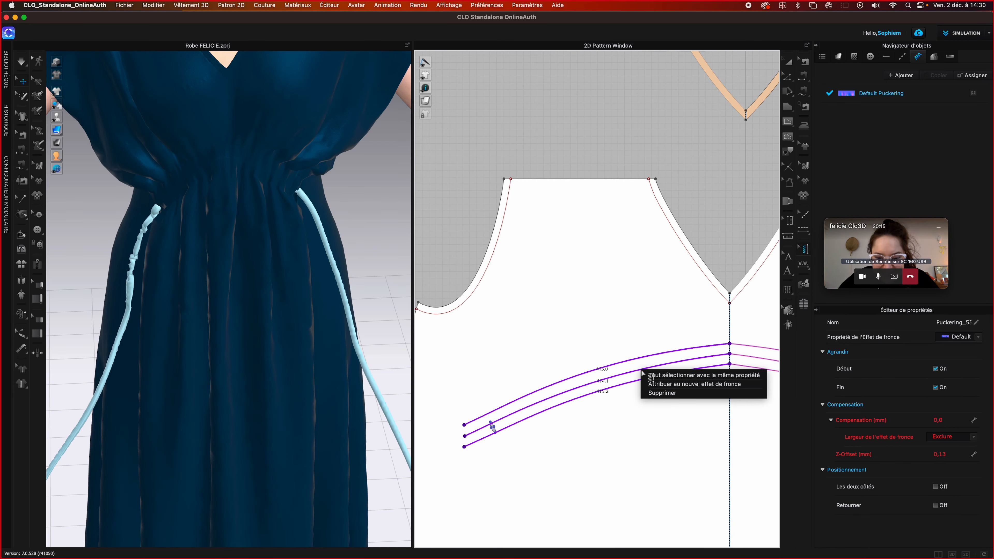
{"action": "left_click", "coordinate": [661, 396]}
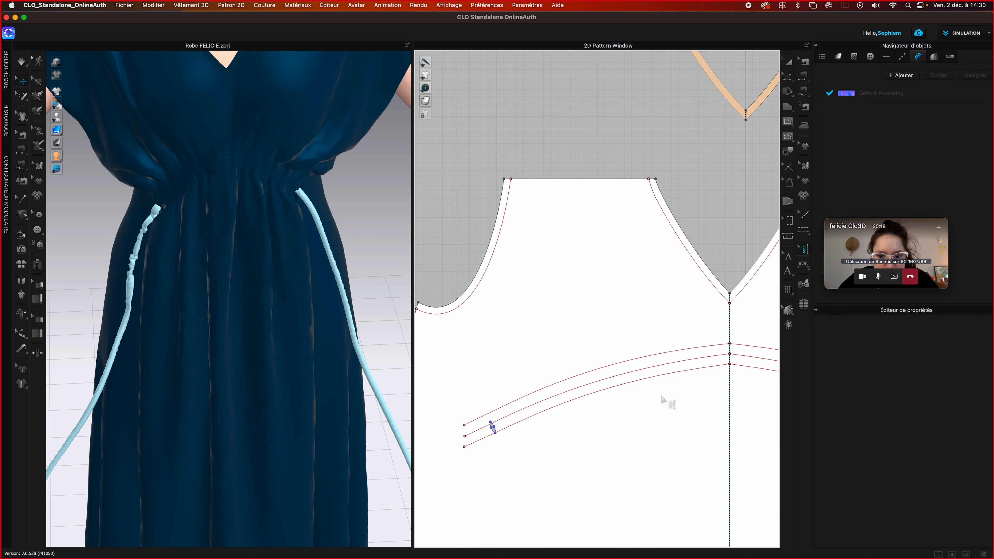
- Examine the front and back patterns and the drape of the whole dress on the avatar from the front
{"action": "scroll", "coordinate": [709, 218], "scroll_direction": "down", "scroll_amount": 2}
{"action": "scroll", "coordinate": [708, 218], "scroll_direction": "down", "scroll_amount": 1}
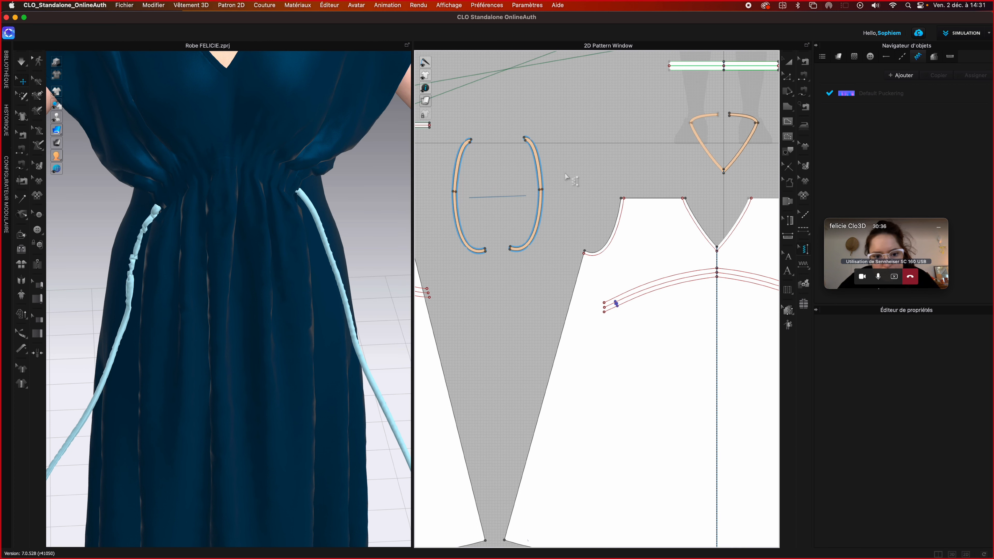
{"action": "scroll", "coordinate": [566, 177], "scroll_direction": "down", "scroll_amount": 3}
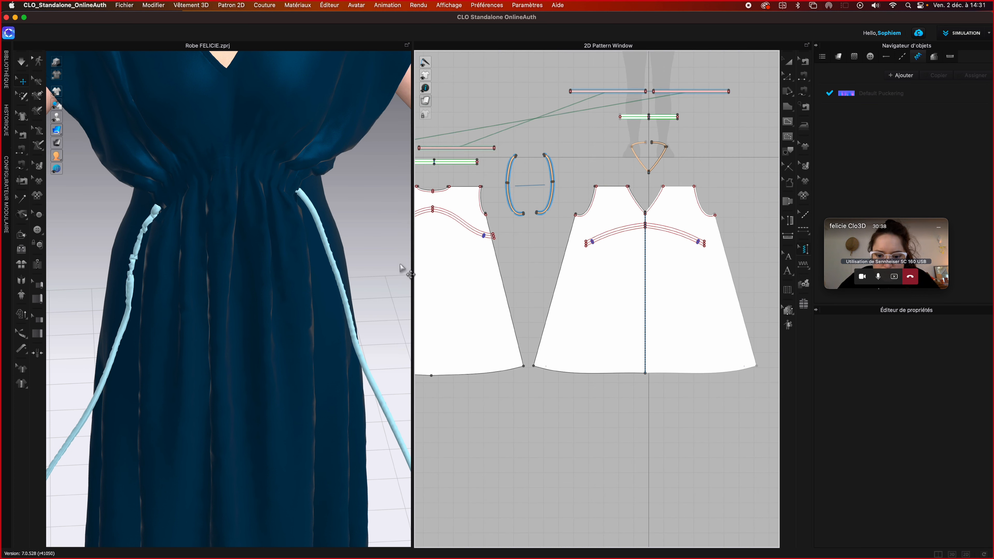
{"action": "scroll", "coordinate": [401, 267], "scroll_direction": "down", "scroll_amount": 5}
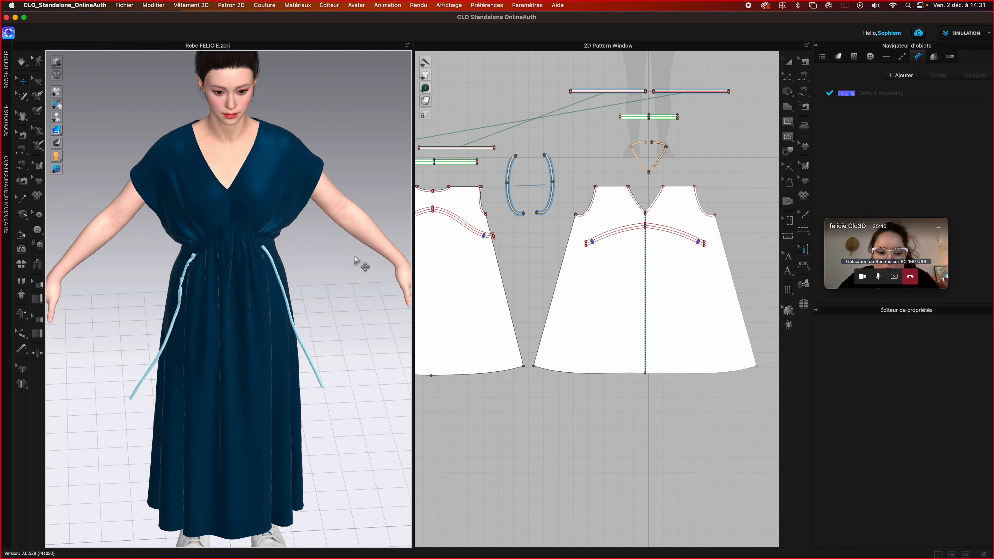
{"action": "right_click_drag", "start_coordinate": [354, 256], "coordinate": [353, 255]}
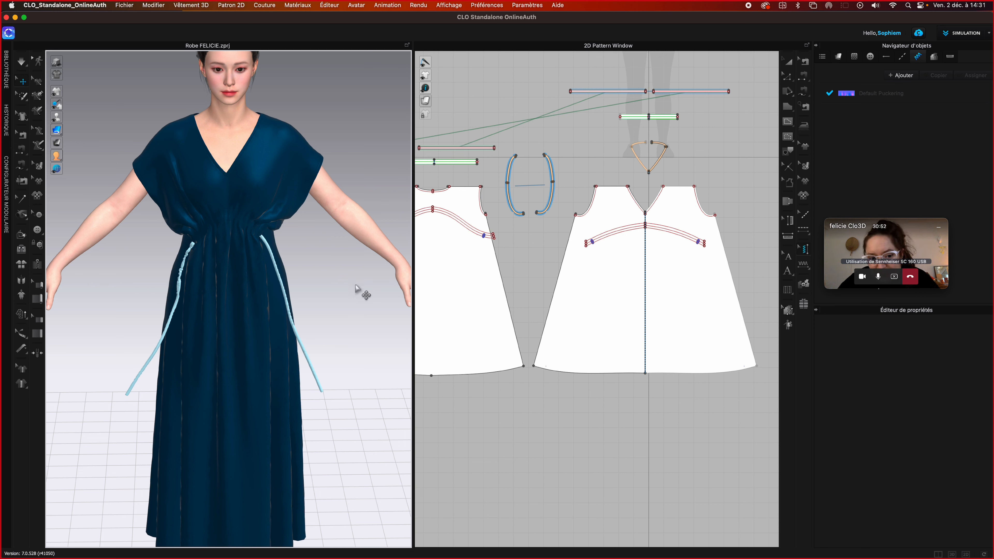
{"action": "right_click_drag", "start_coordinate": [355, 285], "coordinate": [356, 283]}
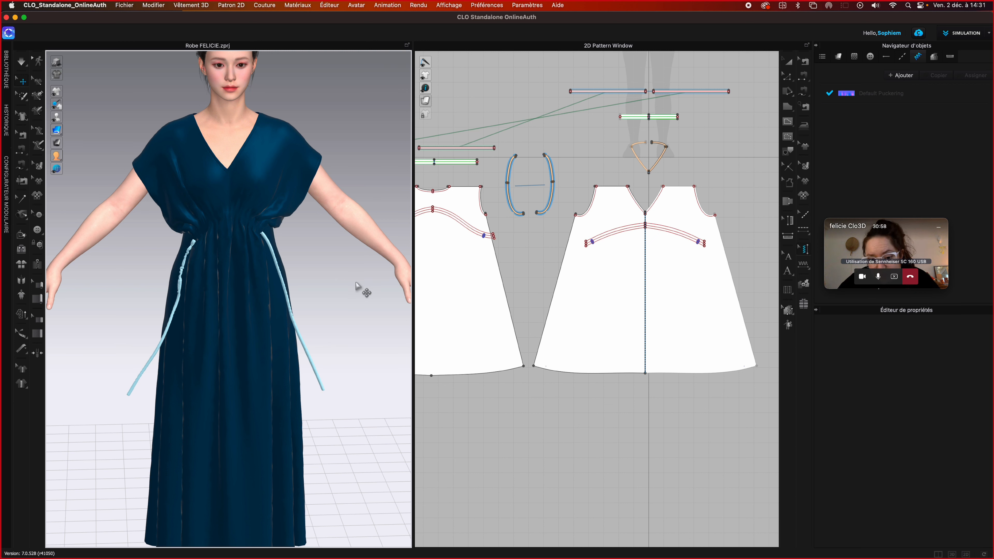
{"action": "scroll", "coordinate": [360, 289], "scroll_direction": "up", "scroll_amount": 2}
{"action": "scroll", "coordinate": [359, 288], "scroll_direction": "down", "scroll_amount": 3}
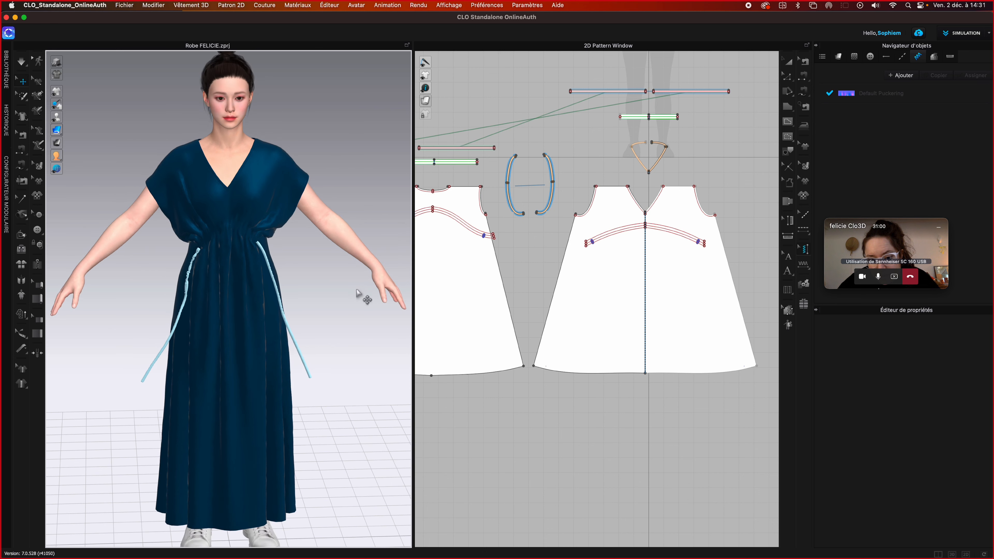
{"action": "right_click_drag", "start_coordinate": [357, 293], "coordinate": [356, 294]}
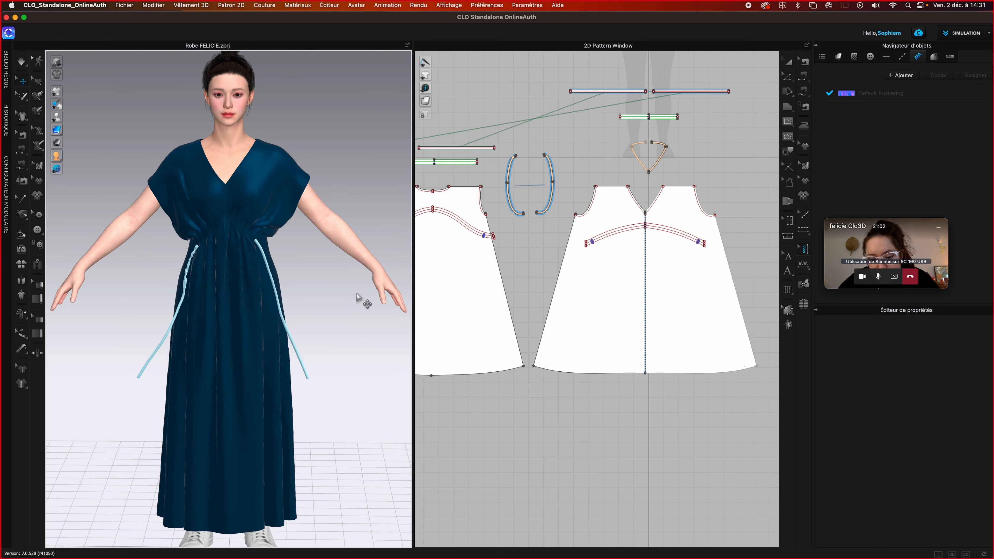
{"action": "scroll", "coordinate": [359, 298], "scroll_direction": "down", "scroll_amount": 2}
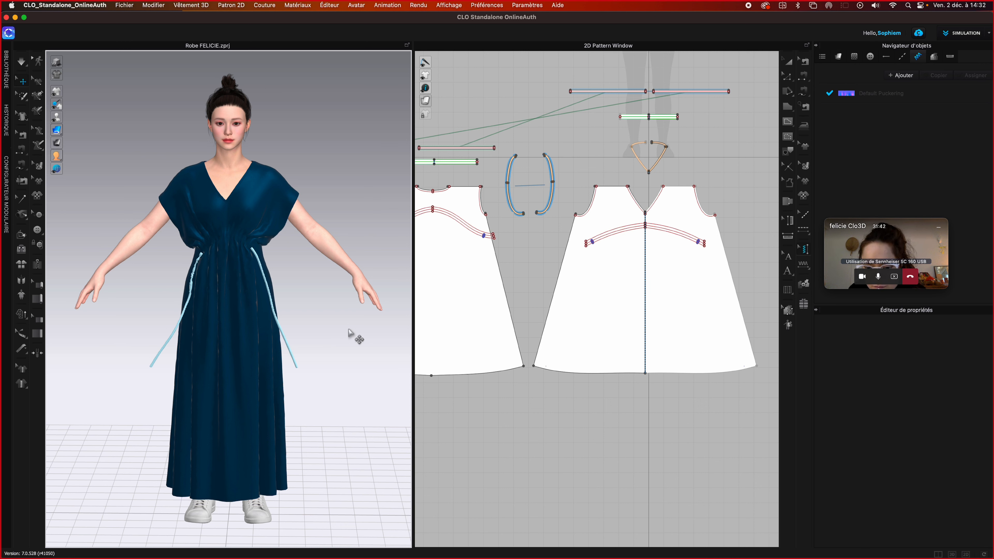
- Browse the library's Fabric collection and preview the details of Polyester_Taffeta and Silk_Organza
{"action": "left_click", "coordinate": [7, 71]}
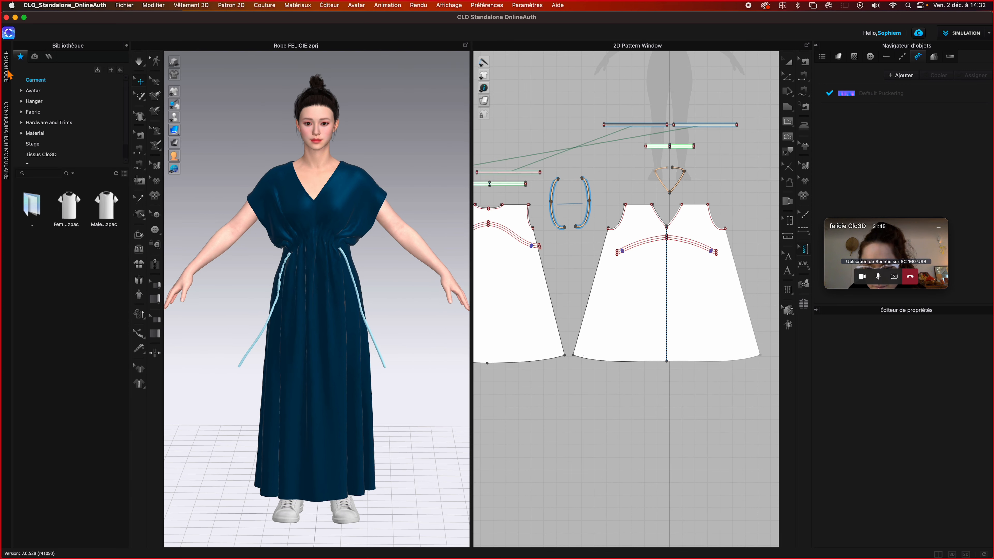
{"action": "left_click", "coordinate": [28, 112]}
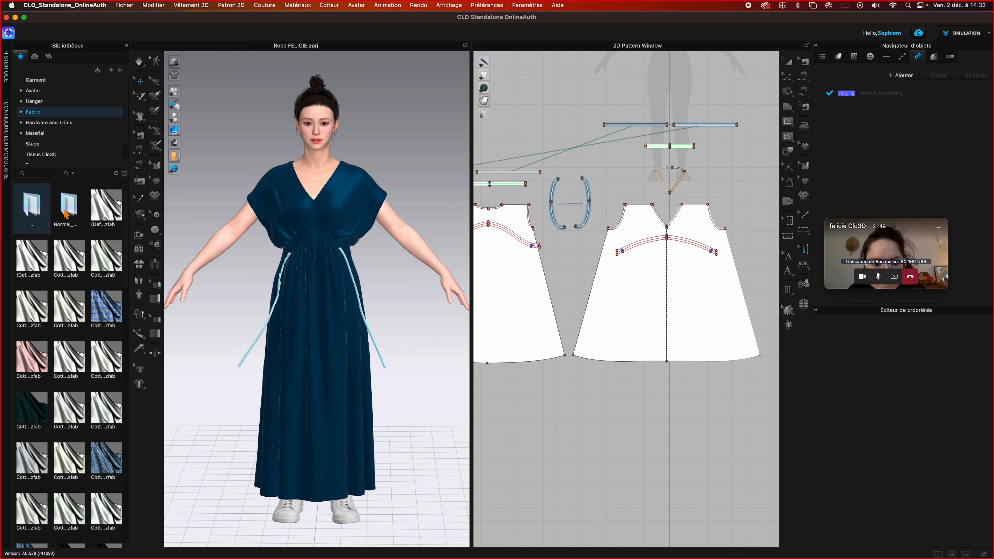
{"action": "mouse_move", "coordinate": [85, 518]}
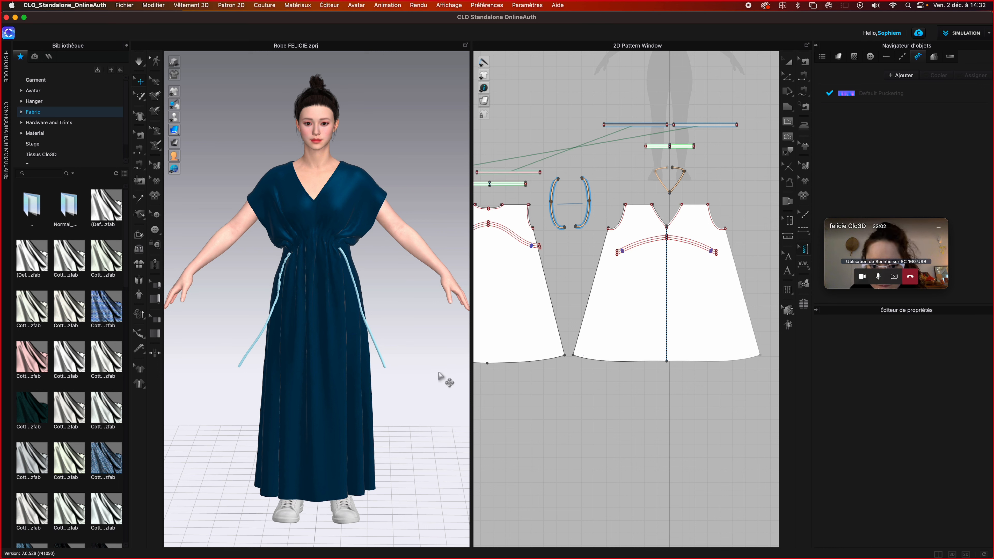
{"action": "mouse_move", "coordinate": [443, 377]}
{"action": "right_mouse_down"}
{"action": "mouse_move", "coordinate": [490, 380]}
{"action": "mouse_move", "coordinate": [420, 380]}
{"action": "mouse_move", "coordinate": [439, 381]}
{"action": "right_mouse_up"}
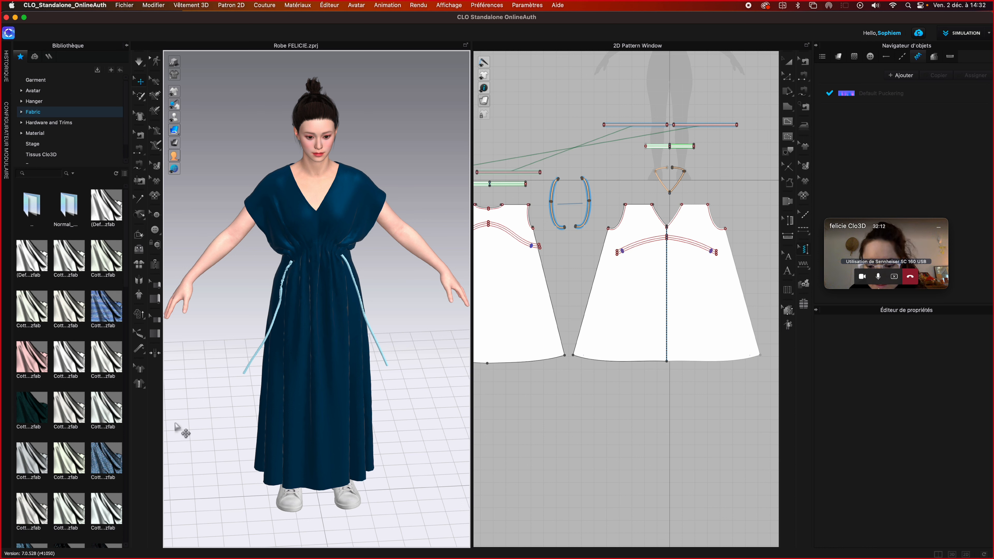
{"action": "scroll", "coordinate": [102, 440], "scroll_direction": "down", "scroll_amount": 3}
{"action": "scroll", "coordinate": [103, 440], "scroll_direction": "down", "scroll_amount": 10}
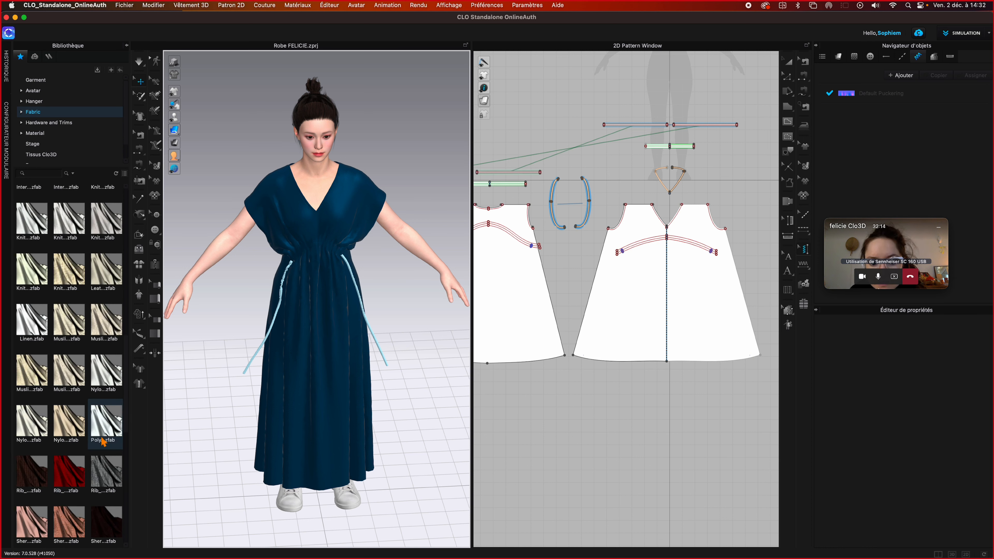
{"action": "mouse_move", "coordinate": [103, 440]}
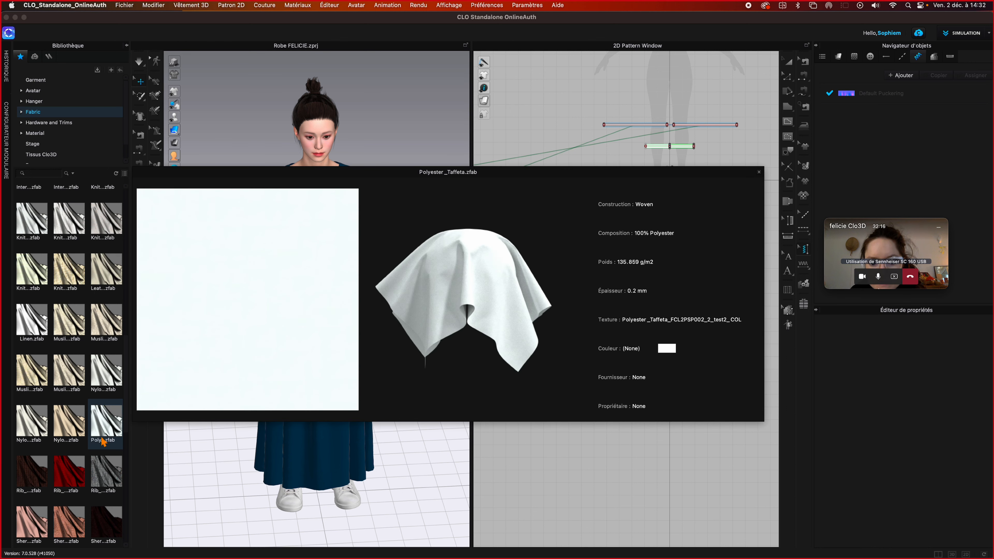
{"action": "scroll", "coordinate": [103, 440], "scroll_direction": "down", "scroll_amount": 8}
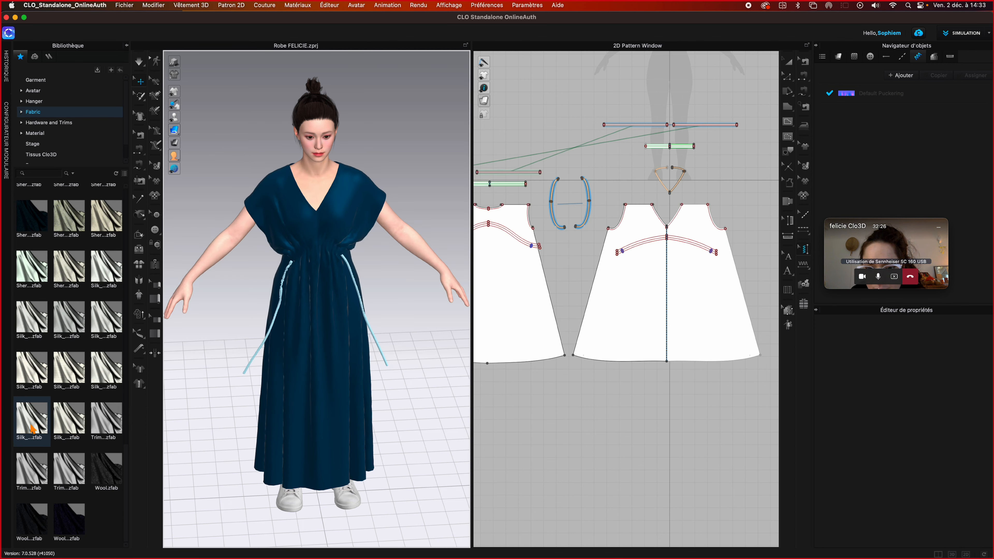
{"action": "mouse_move", "coordinate": [32, 428]}
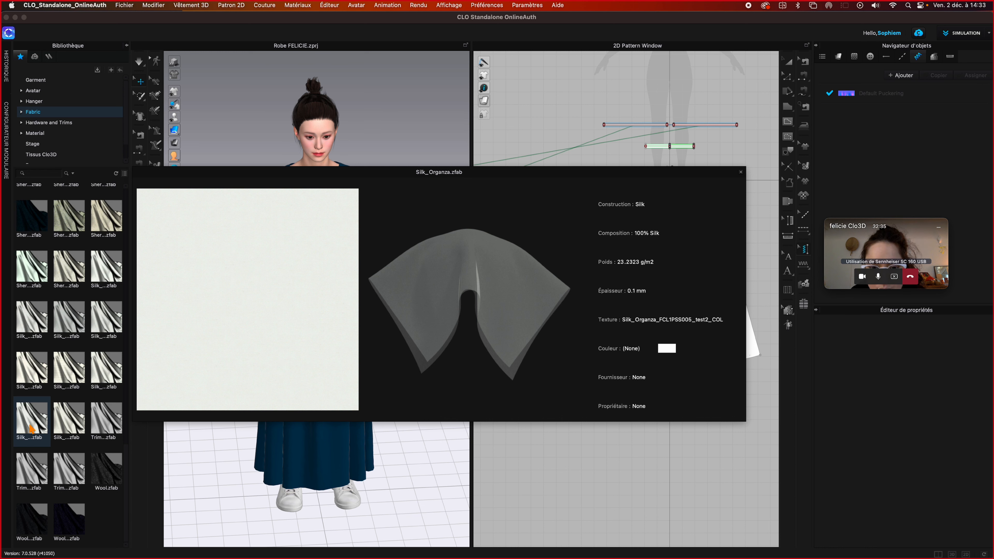
- Replace the dress's Silk_Knit_Jersey fabric with Silk_Duchess_Satin from the library and display its detailed physical properties
{"action": "mouse_move", "coordinate": [34, 367]}
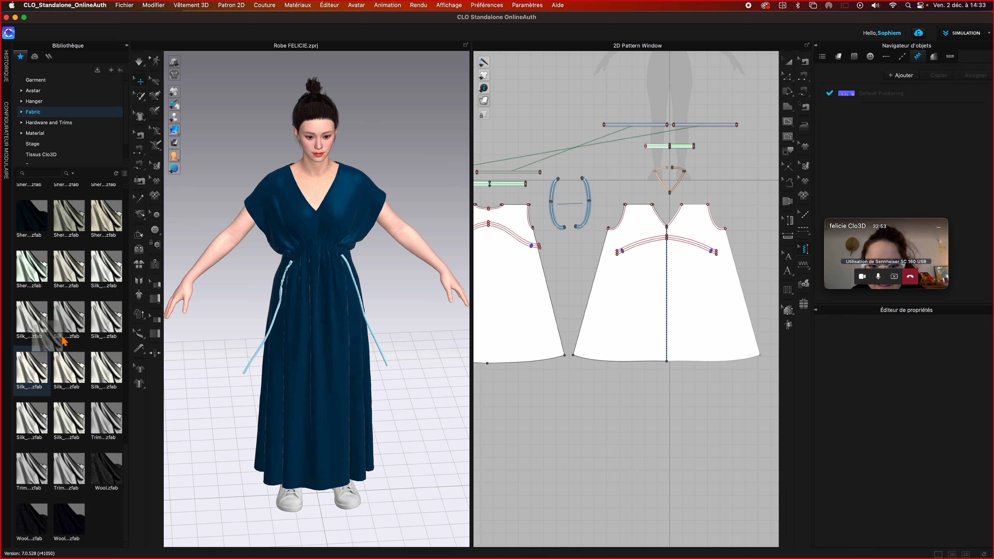
{"action": "left_click", "coordinate": [839, 57]}
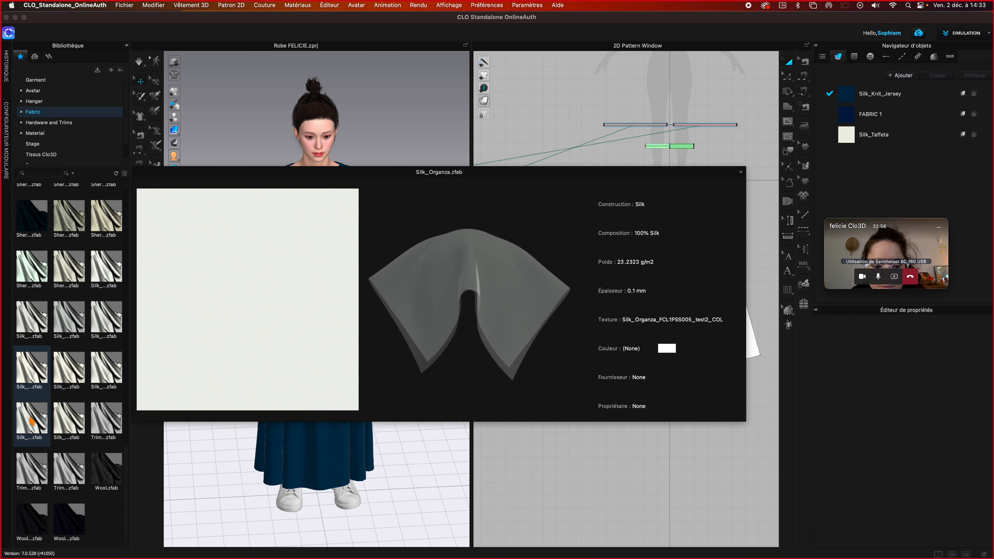
{"action": "mouse_move", "coordinate": [35, 384]}
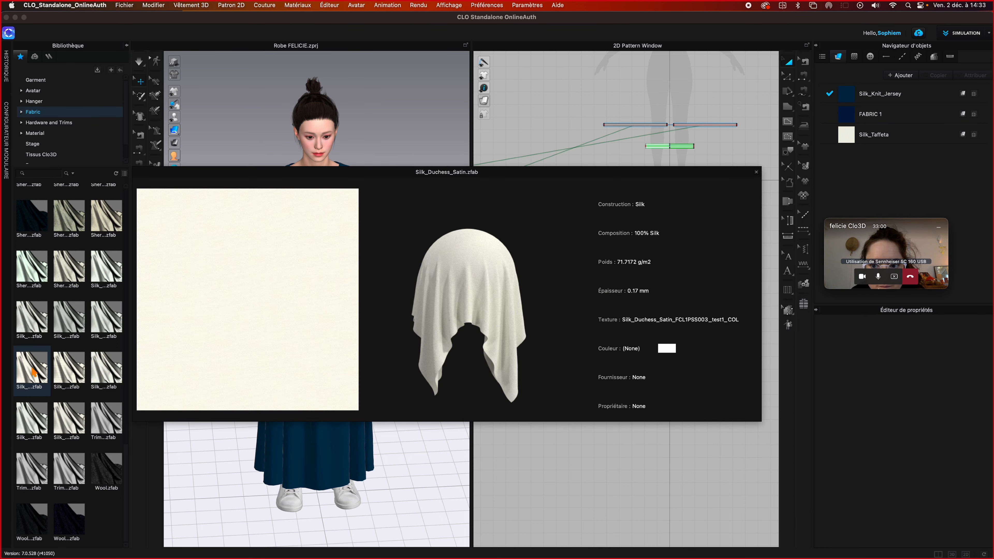
{"action": "left_click_drag", "start_coordinate": [34, 375], "coordinate": [861, 100]}
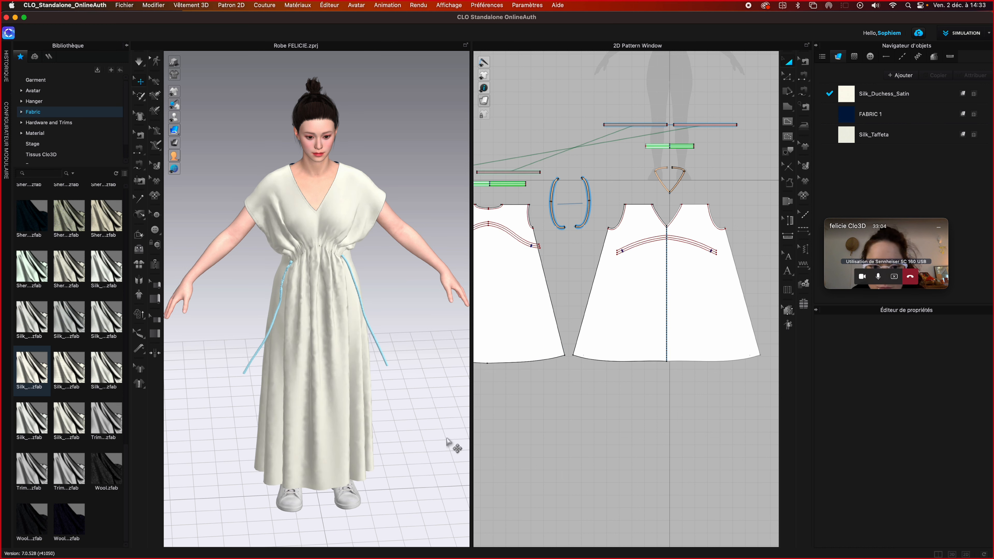
{"action": "left_click", "coordinate": [852, 100]}
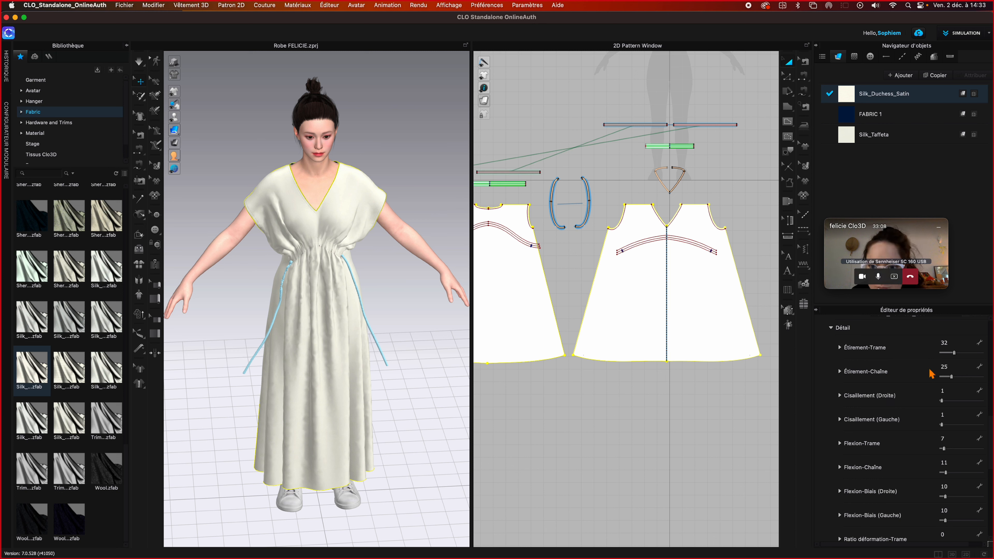
- Collapse the physical property details of Silk_Duchess_Satin and set the fabric's thickness to 0,18 mm
{"action": "scroll", "coordinate": [931, 400], "scroll_direction": "up", "scroll_amount": 3}
{"action": "scroll", "coordinate": [930, 424], "scroll_direction": "up", "scroll_amount": 3}
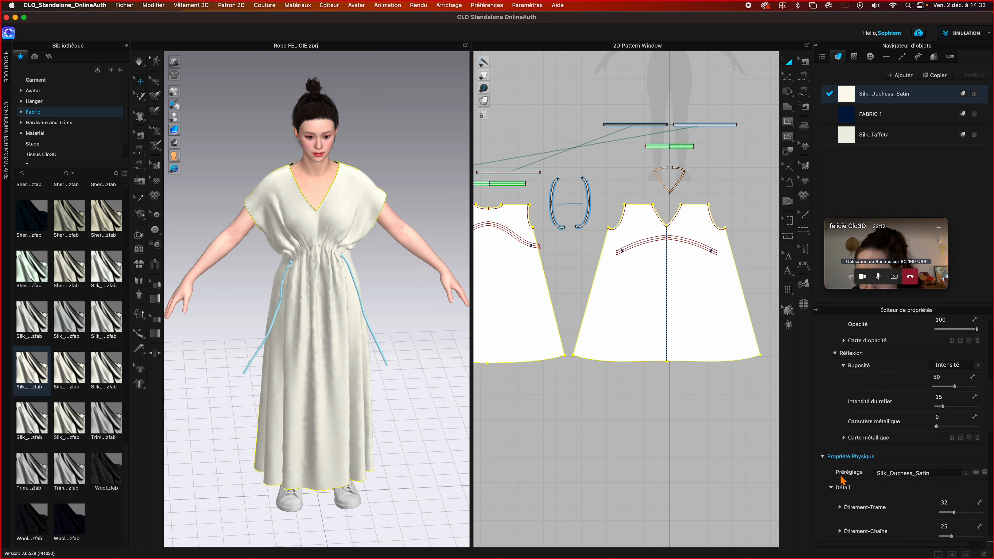
{"action": "left_click", "coordinate": [831, 488]}
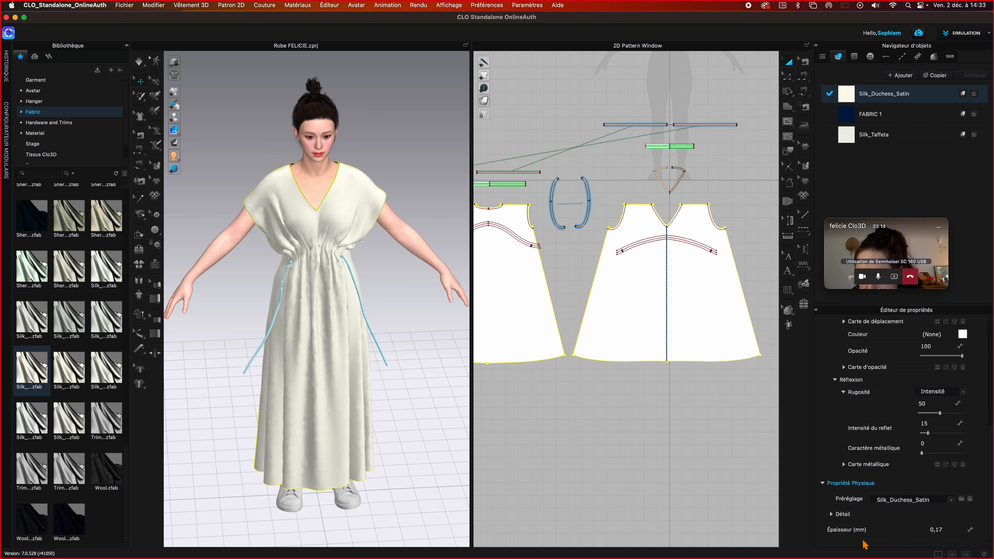
{"action": "left_click", "coordinate": [951, 529]}
{"action": "left_click", "coordinate": [951, 529]}
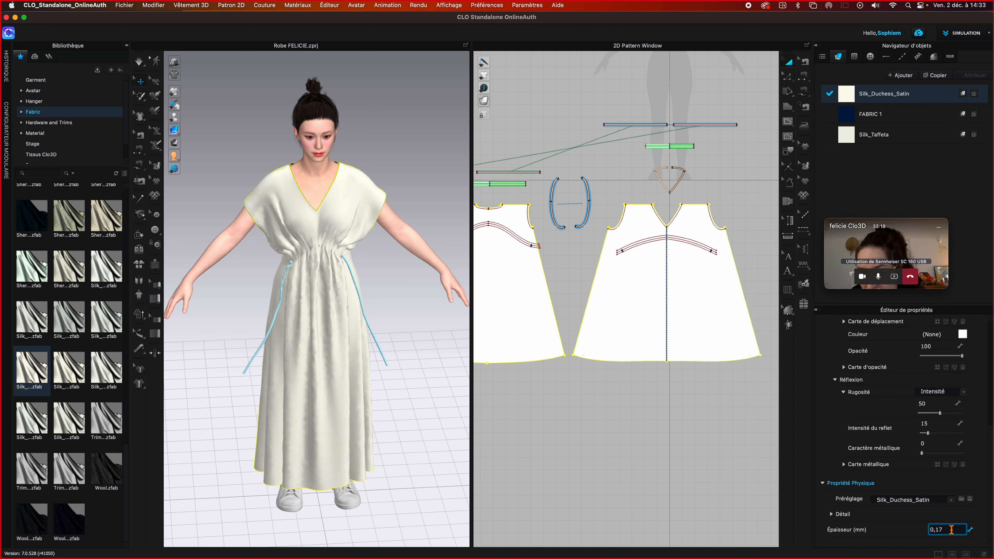
{"action": "key", "text": "BackSpace"}
{"action": "type", "text": "8"}
{"action": "key", "text": "Return"}
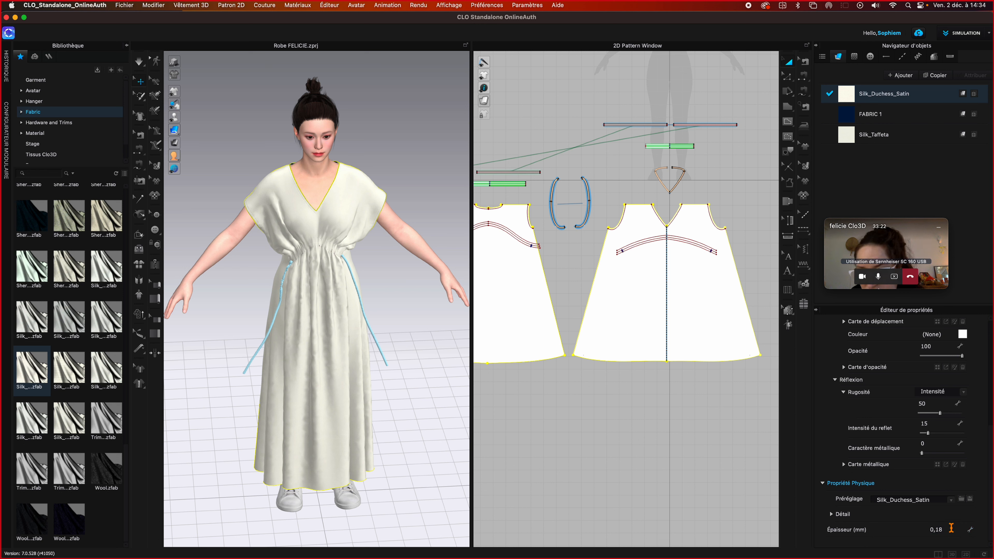
- Simulate the dress with the current fabric and view its drape from the avatar's side
{"action": "left_click", "coordinate": [407, 300]}
{"action": "right_click_drag", "start_coordinate": [407, 300], "coordinate": [454, 332]}
{"action": "key", "text": "space"}
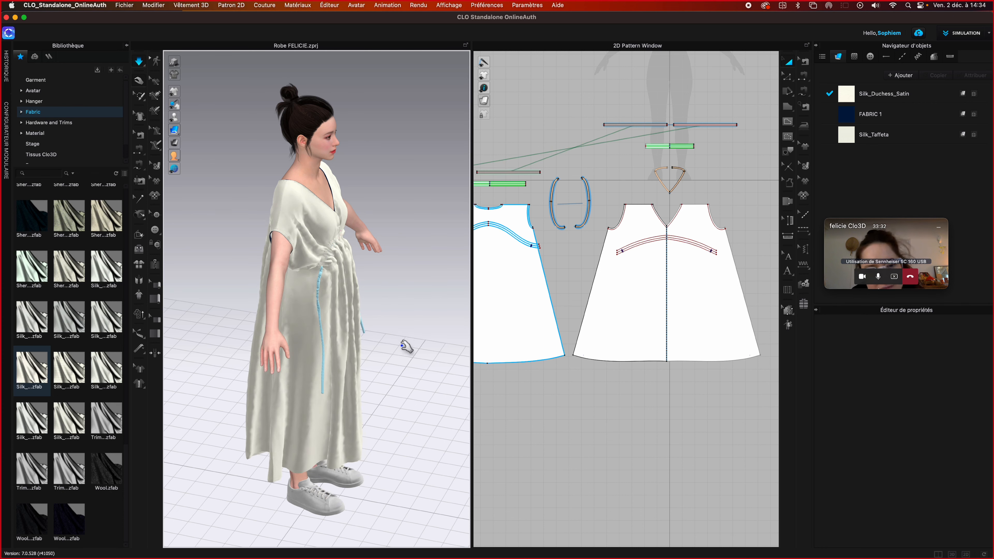
{"action": "key", "text": "2"}
{"action": "right_click_drag", "start_coordinate": [355, 344], "coordinate": [406, 329]}
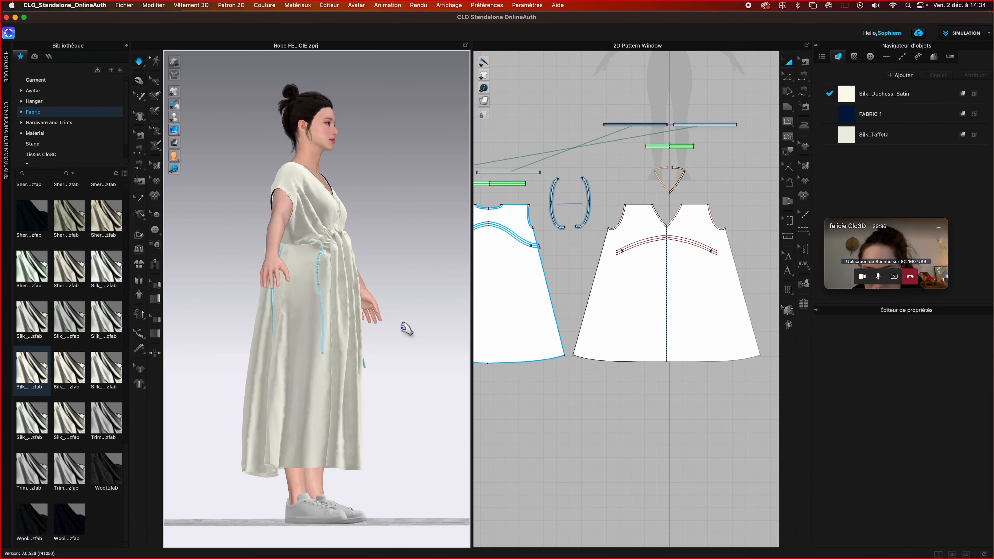
- Set the thickness of the Silk_Duchess_Satin fabric to 0,2 mm
{"action": "left_click", "coordinate": [872, 93]}
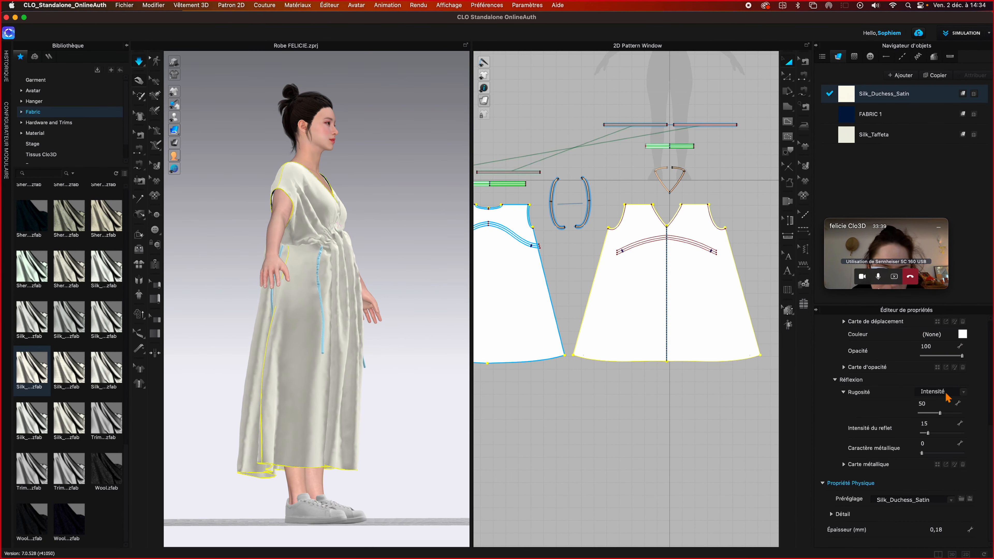
{"action": "left_click", "coordinate": [947, 529]}
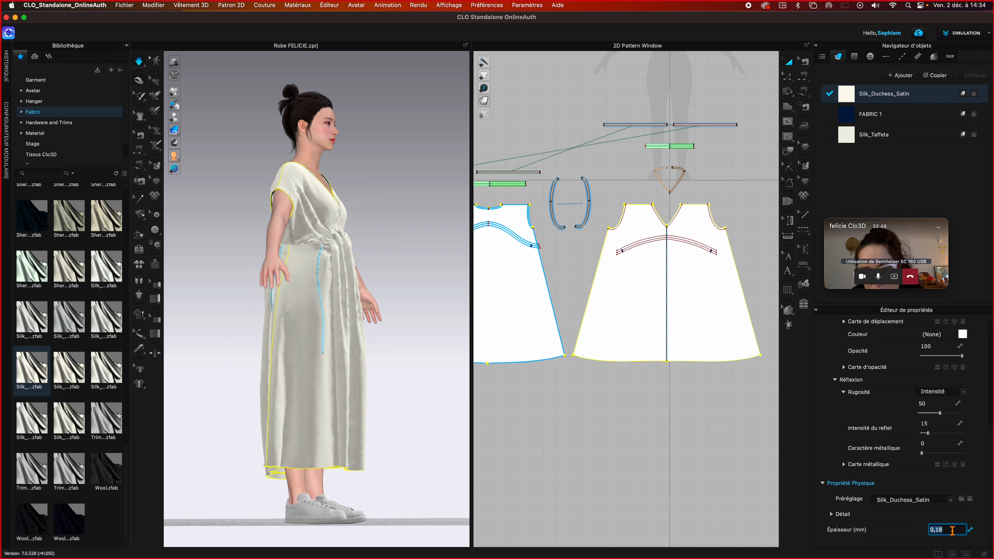
{"action": "type", "text": "9"}
{"action": "key", "text": "BackSpace"}
{"action": "type", "text": "0,"}
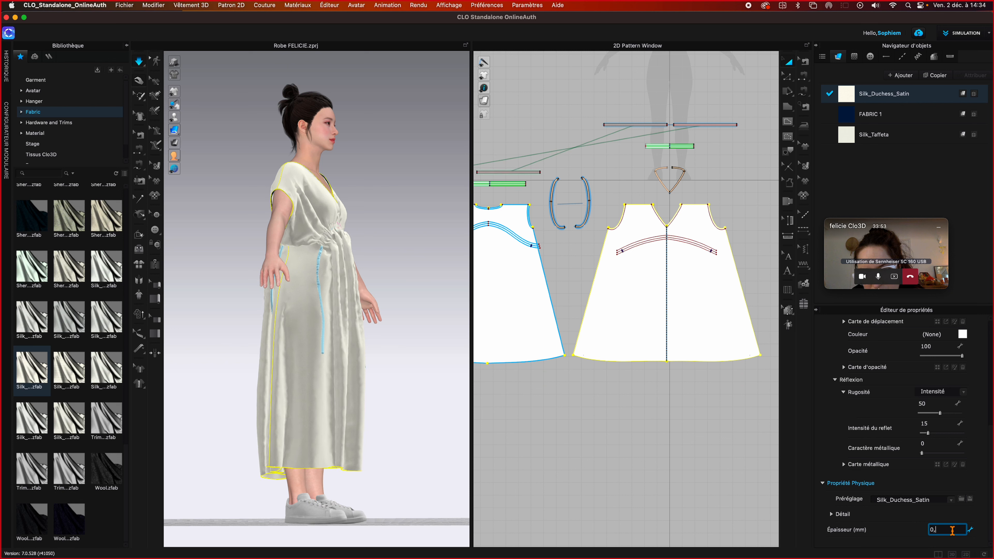
{"action": "type", "text": "2"}
{"action": "key", "text": "Return"}
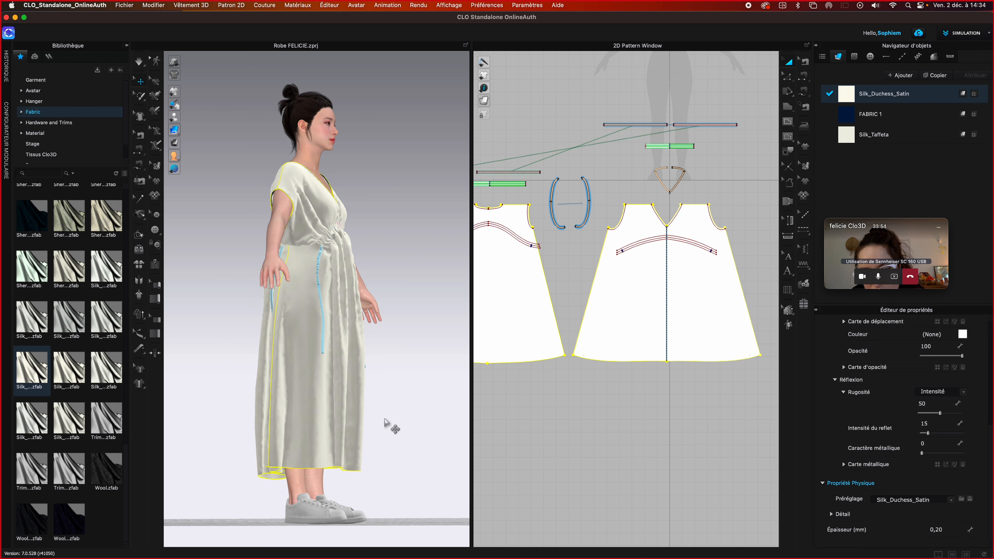
{"action": "left_click", "coordinate": [388, 421]}
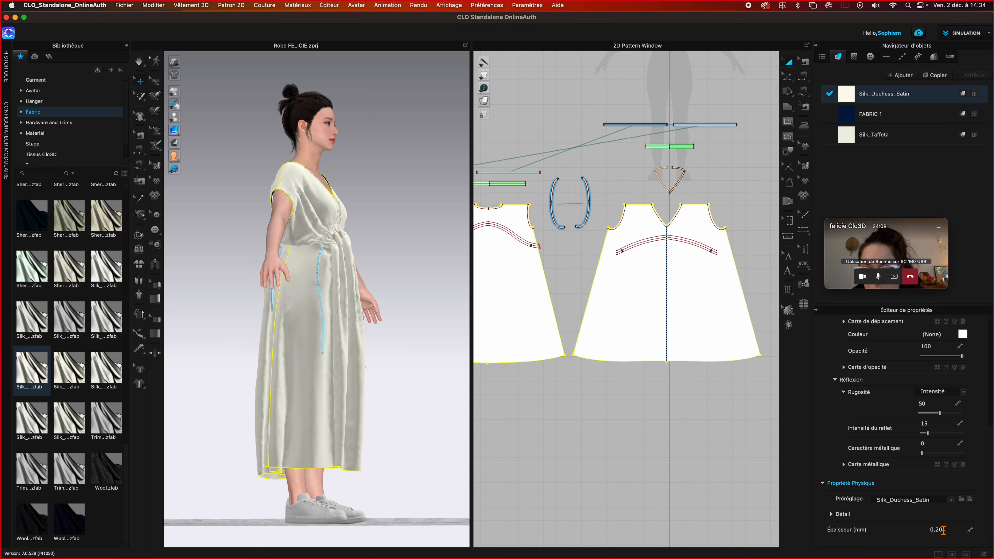
- Increase the thickness of the Silk_Duchess_Satin fabric to 1 mm
{"action": "left_click", "coordinate": [954, 529]}
{"action": "left_click", "coordinate": [951, 530]}
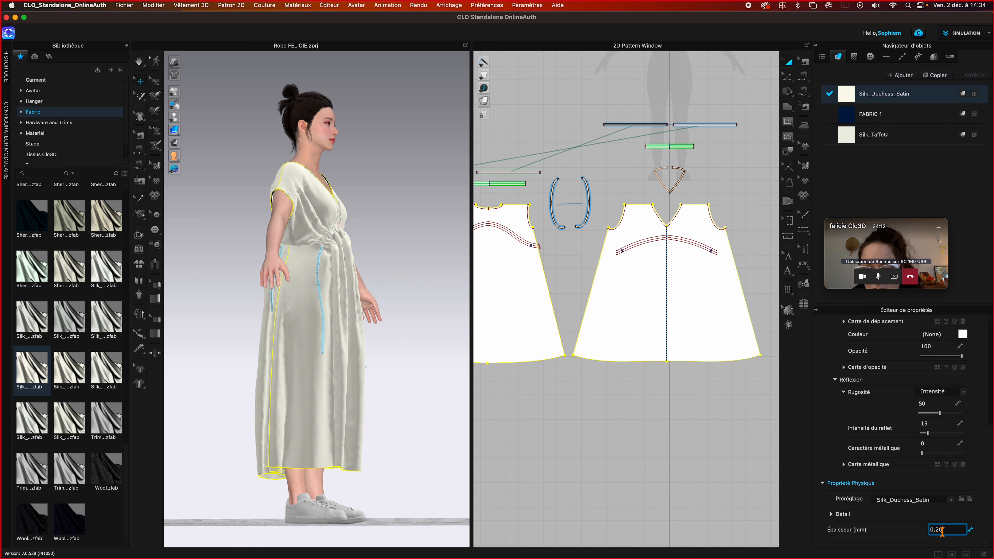
{"action": "key", "text": "BackSpace"}
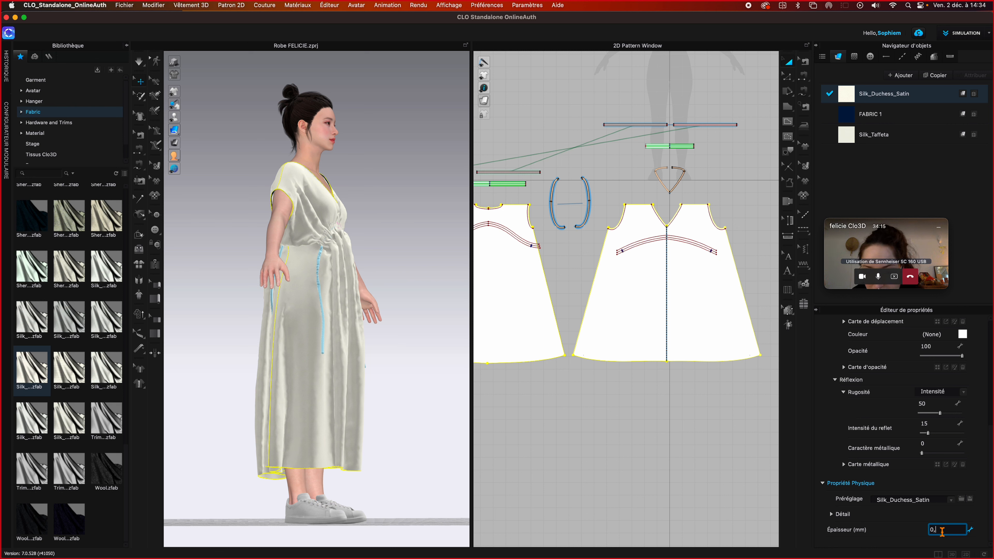
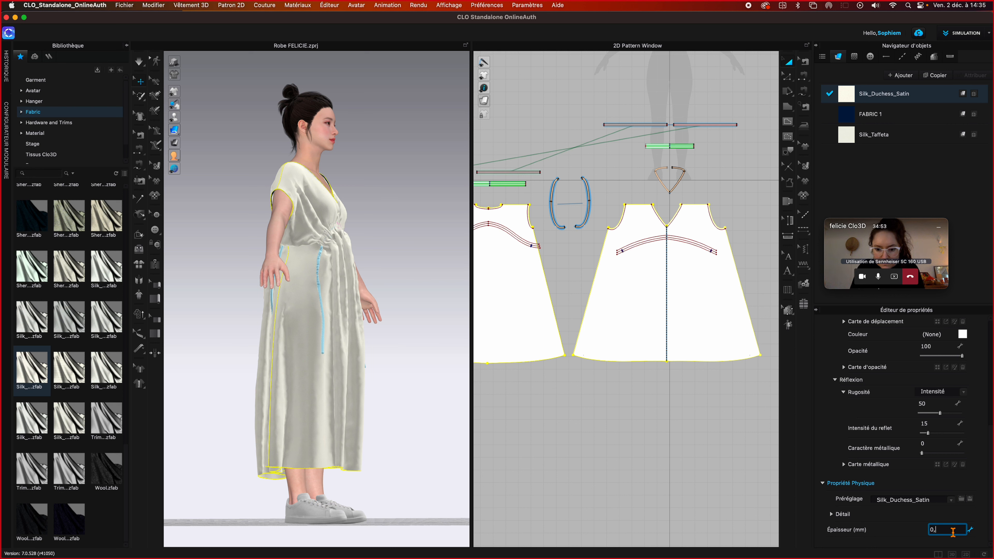
{"action": "key", "text": "BackSpace"}
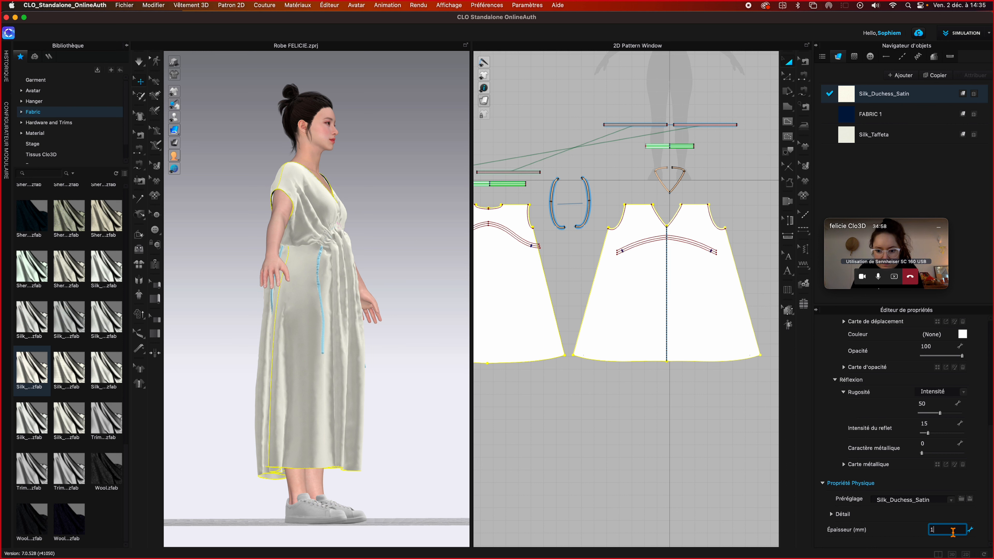
{"action": "key", "text": "Return"}
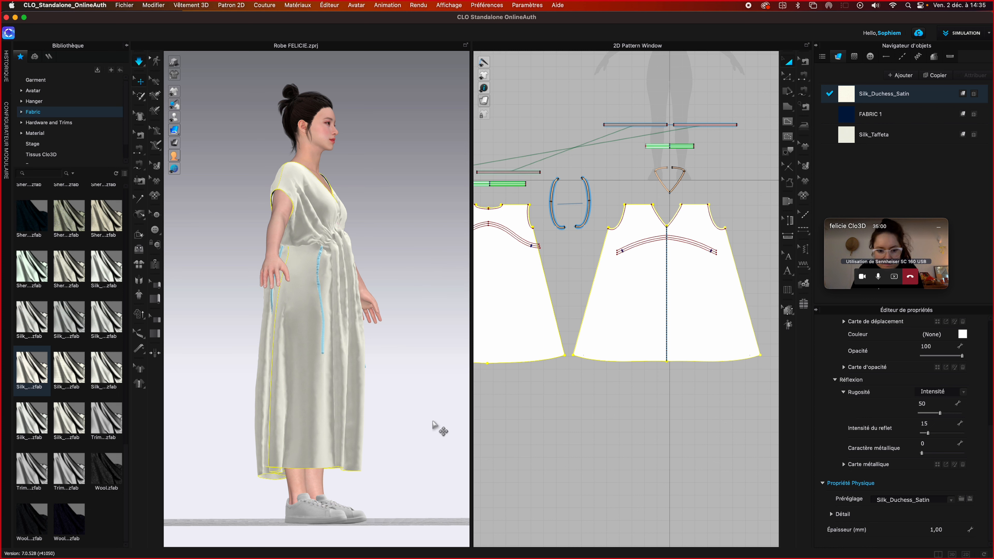
{"action": "left_click", "coordinate": [437, 422]}
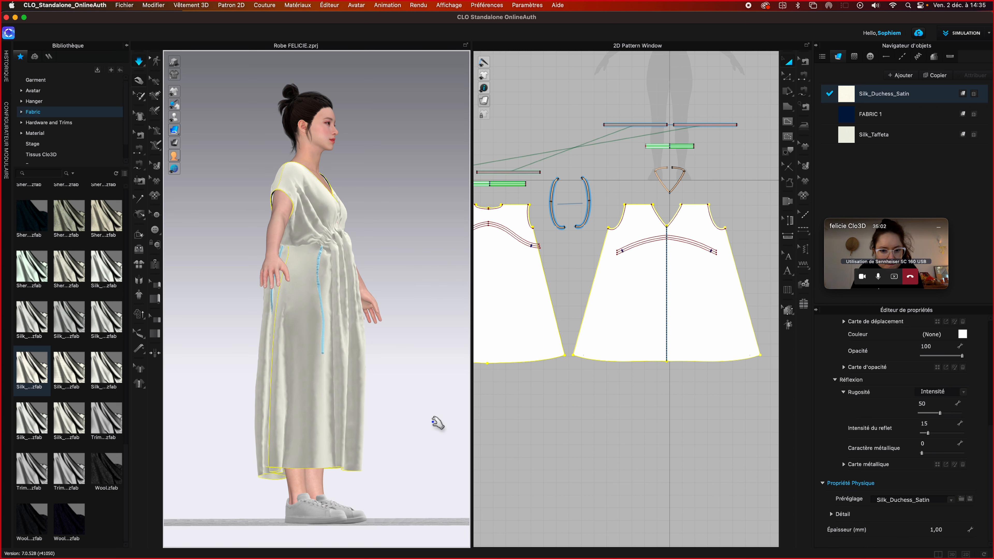
- Reduce the thickness of the Silk_Duchess_Satin fabric to 0,1 mm
{"action": "left_click", "coordinate": [951, 530]}
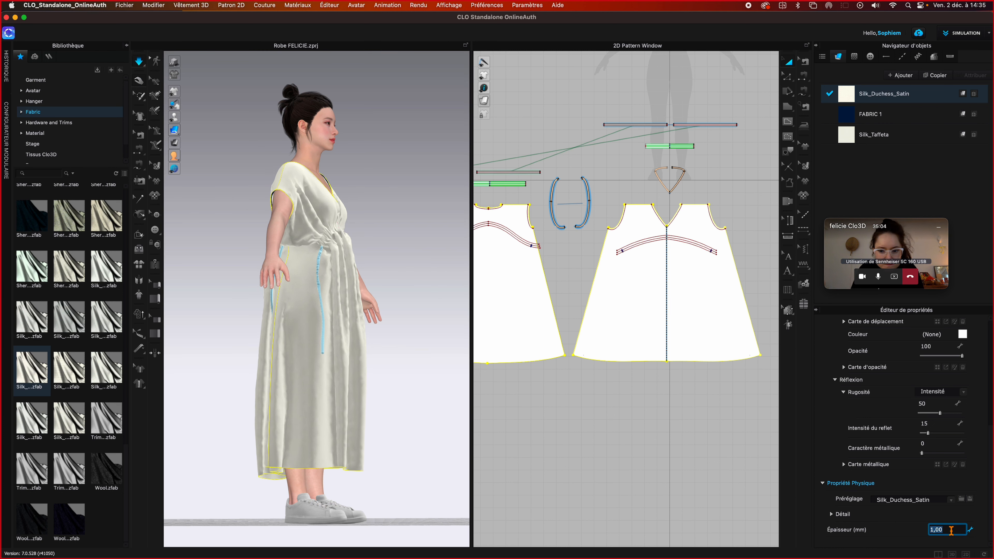
{"action": "type", "text": "0,1"}
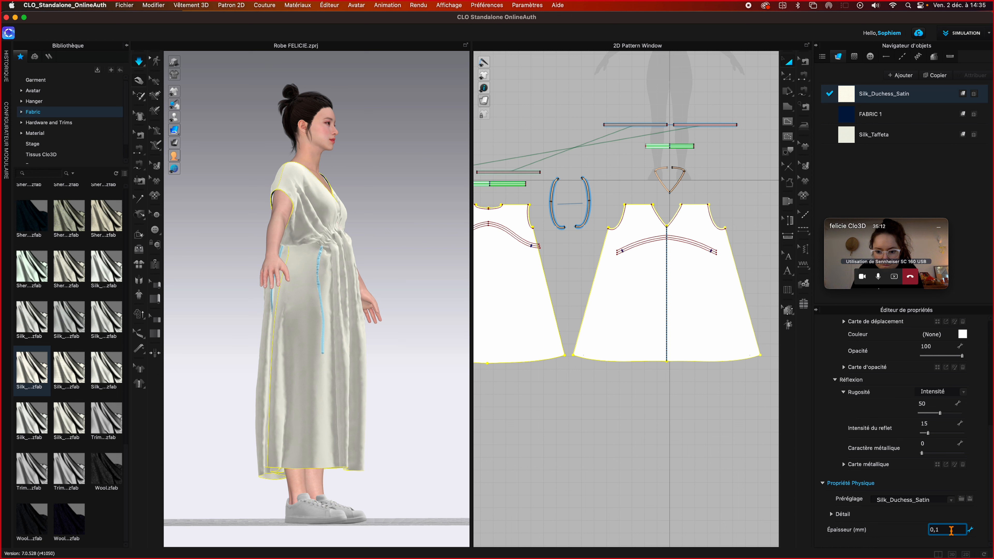
{"action": "key", "text": "Return"}
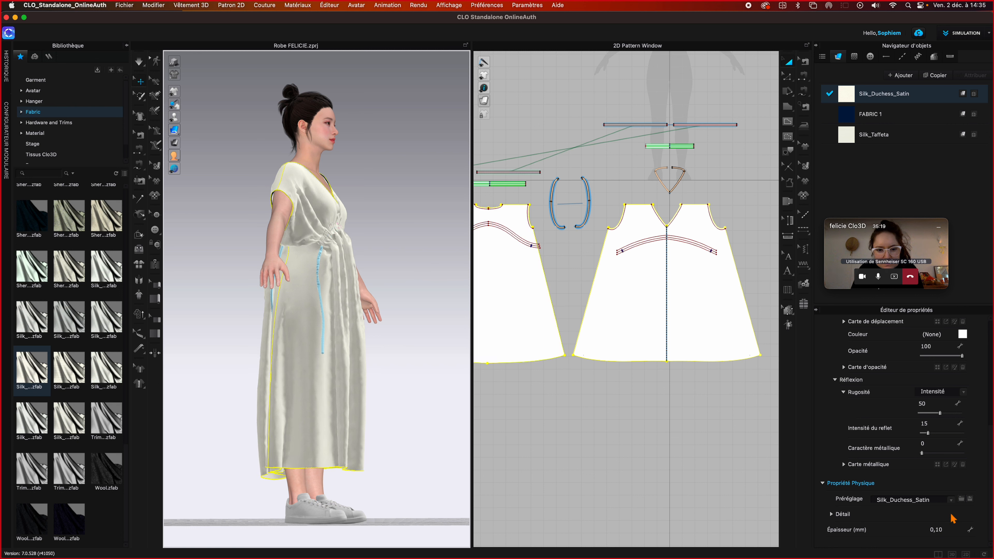
{"action": "left_click", "coordinate": [950, 530]}
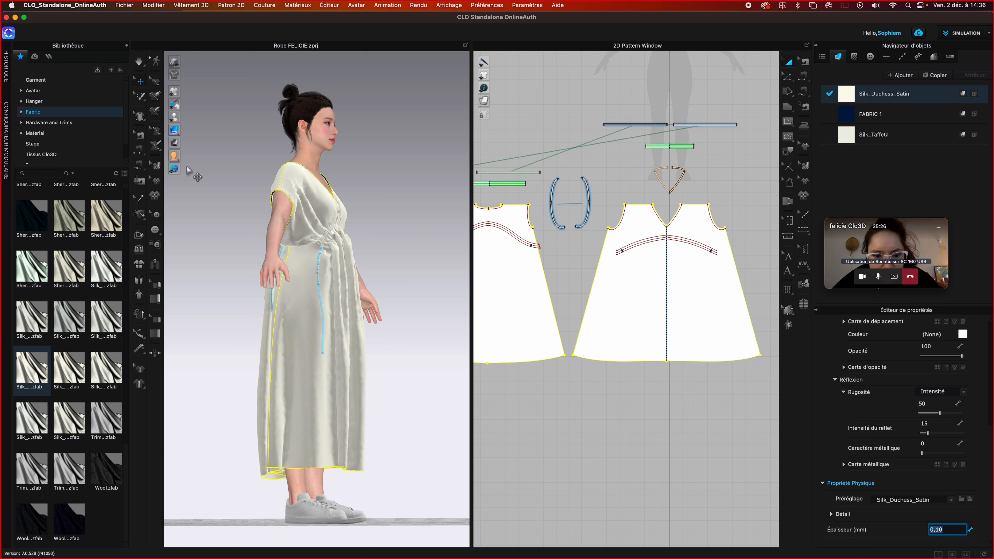
- Examine the dress's hem from below, then the skirt folds and the waist gathers up close from the front
{"action": "right_click_drag", "start_coordinate": [237, 246], "coordinate": [238, 218]}
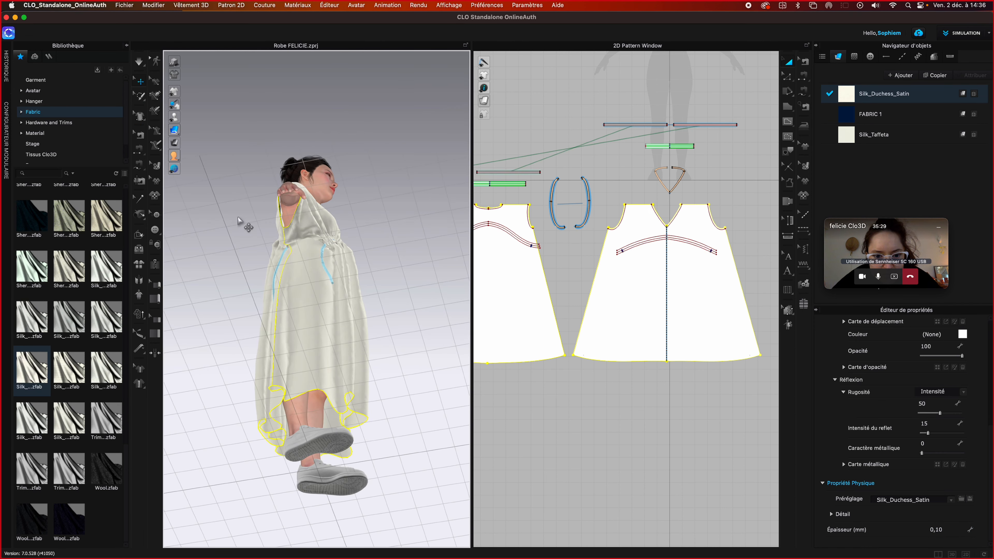
{"action": "scroll", "coordinate": [329, 430], "scroll_direction": "up", "scroll_amount": 5}
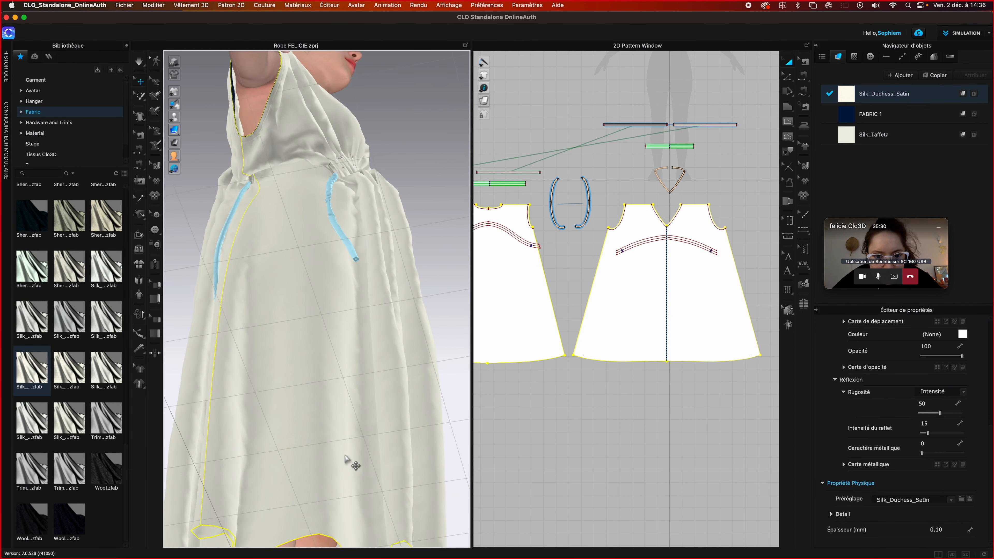
{"action": "scroll", "coordinate": [345, 455], "scroll_direction": "up", "scroll_amount": 1}
{"action": "middle_click_drag", "start_coordinate": [335, 464], "coordinate": [373, 217]}
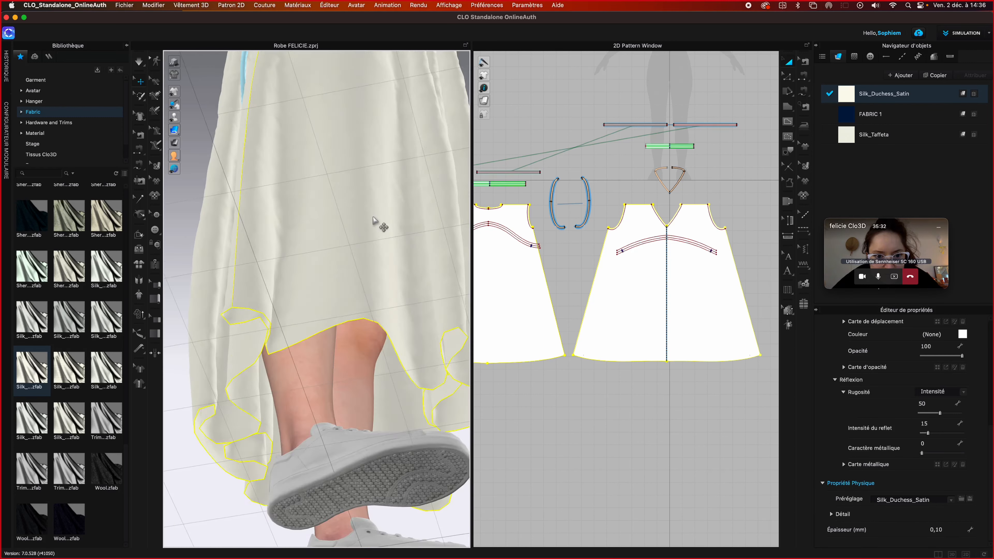
{"action": "scroll", "coordinate": [299, 287], "scroll_direction": "up", "scroll_amount": 2}
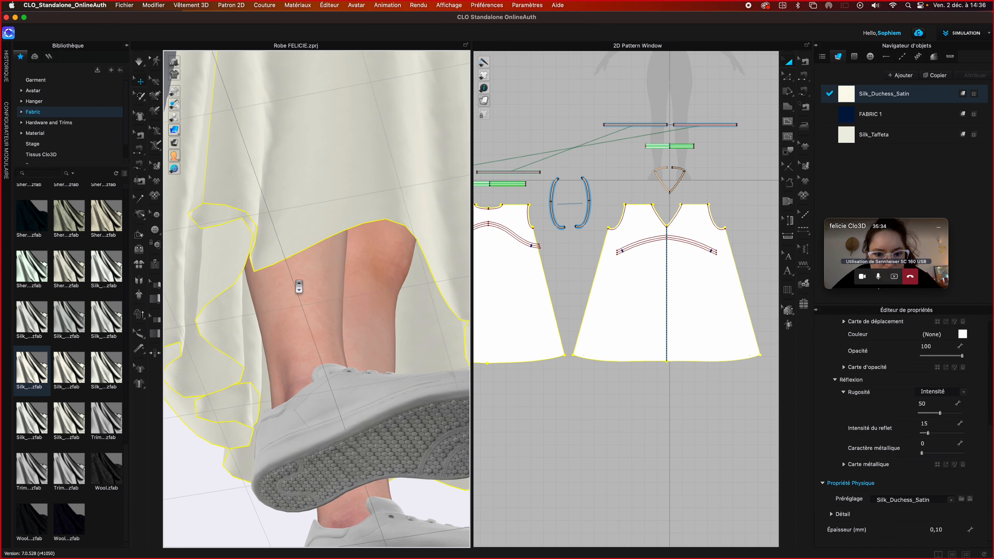
{"action": "scroll", "coordinate": [298, 287], "scroll_direction": "up", "scroll_amount": 2}
{"action": "scroll", "coordinate": [299, 286], "scroll_direction": "down", "scroll_amount": 1}
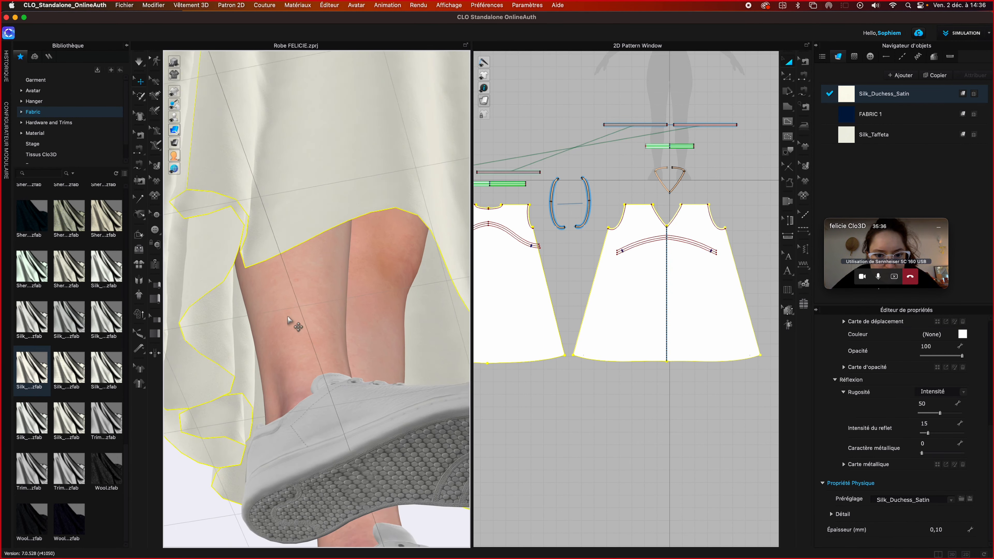
{"action": "scroll", "coordinate": [288, 316], "scroll_direction": "down", "scroll_amount": 1}
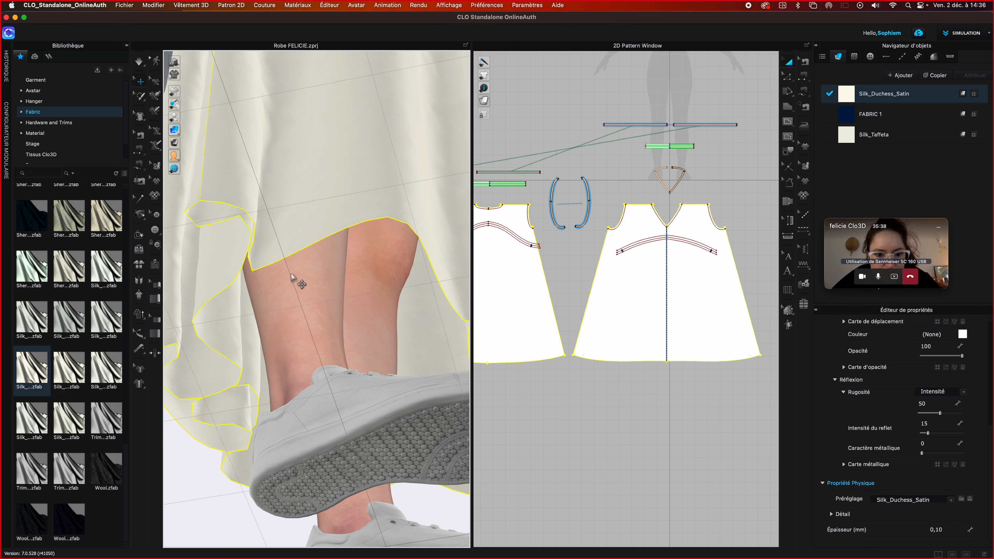
{"action": "middle_click_drag", "start_coordinate": [290, 274], "coordinate": [299, 301]}
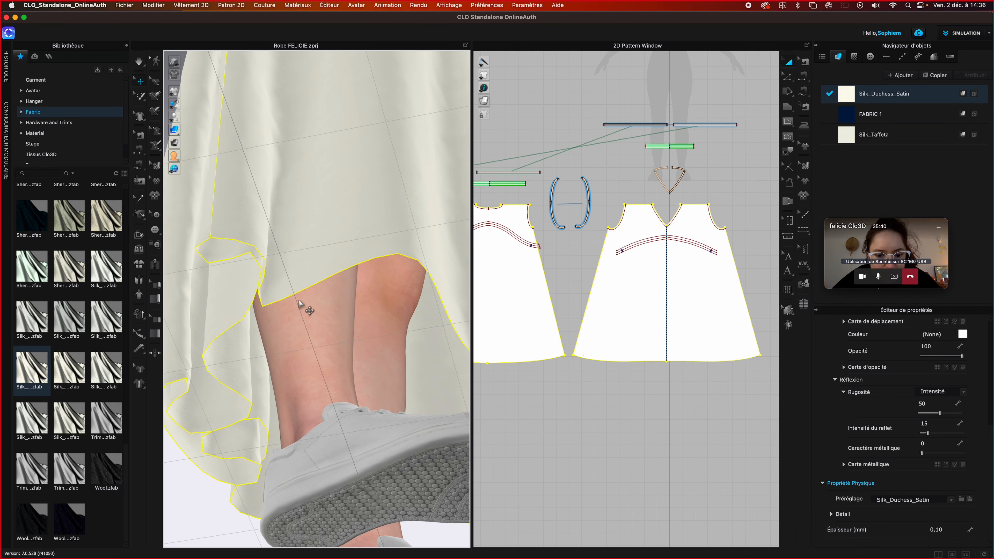
{"action": "right_click_drag", "start_coordinate": [299, 303], "coordinate": [309, 337]}
{"action": "scroll", "coordinate": [303, 348], "scroll_direction": "down", "scroll_amount": 5}
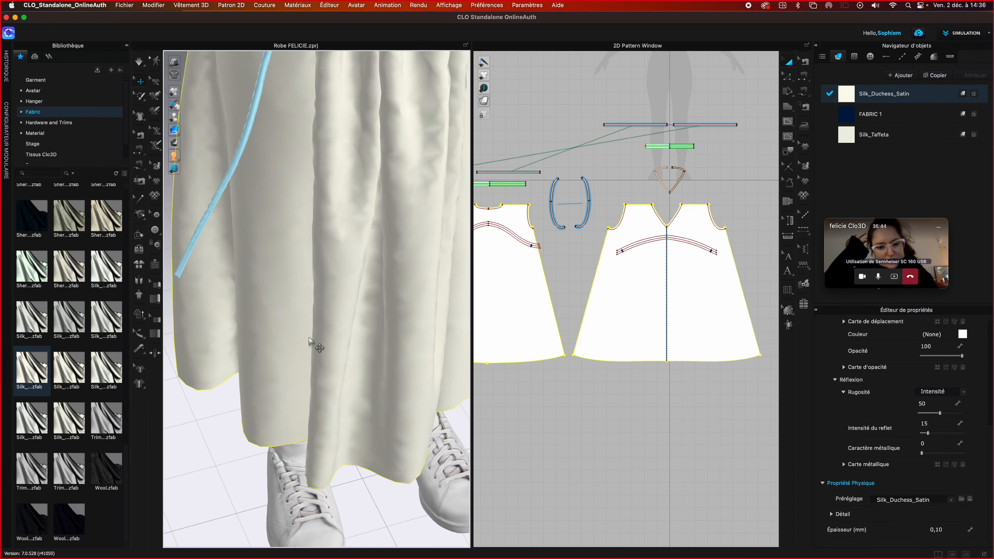
{"action": "scroll", "coordinate": [312, 333], "scroll_direction": "down", "scroll_amount": 10}
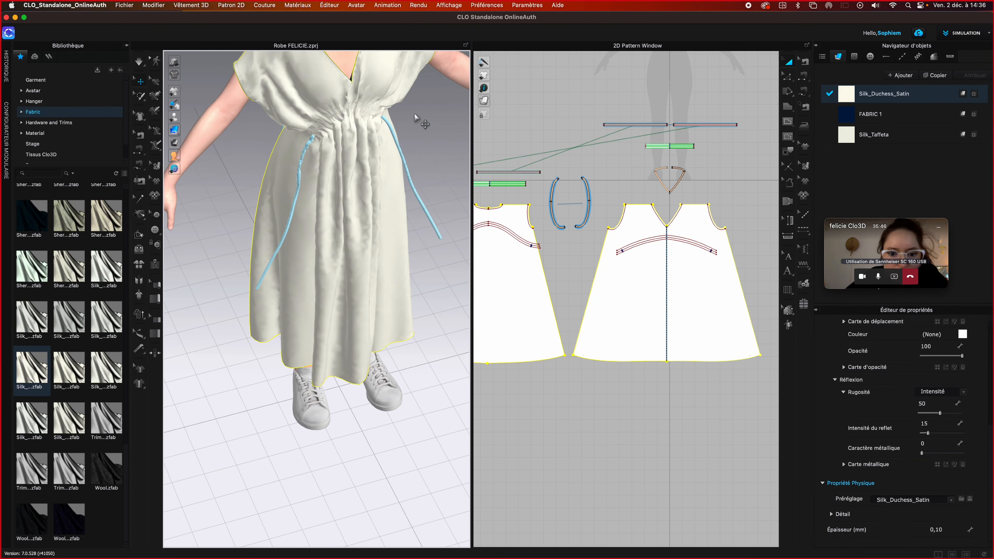
{"action": "middle_click_drag", "start_coordinate": [415, 116], "coordinate": [427, 226]}
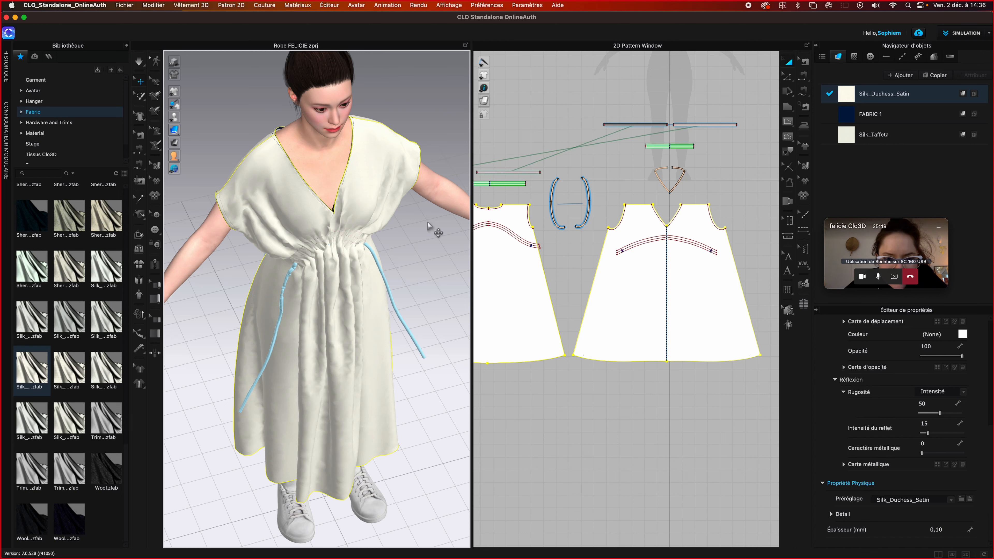
{"action": "scroll", "coordinate": [332, 173], "scroll_direction": "up", "scroll_amount": 10}
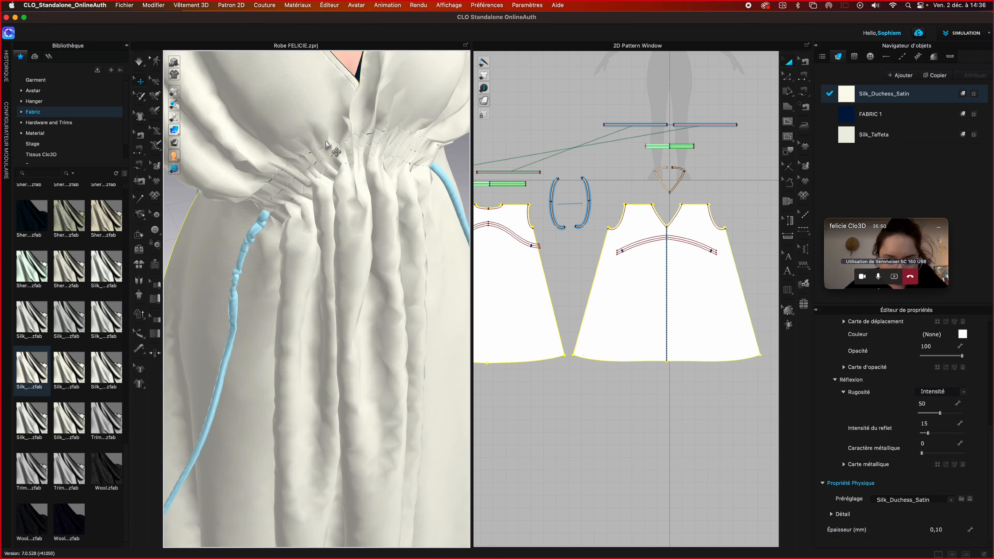
{"action": "middle_click_drag", "start_coordinate": [329, 143], "coordinate": [345, 247]}
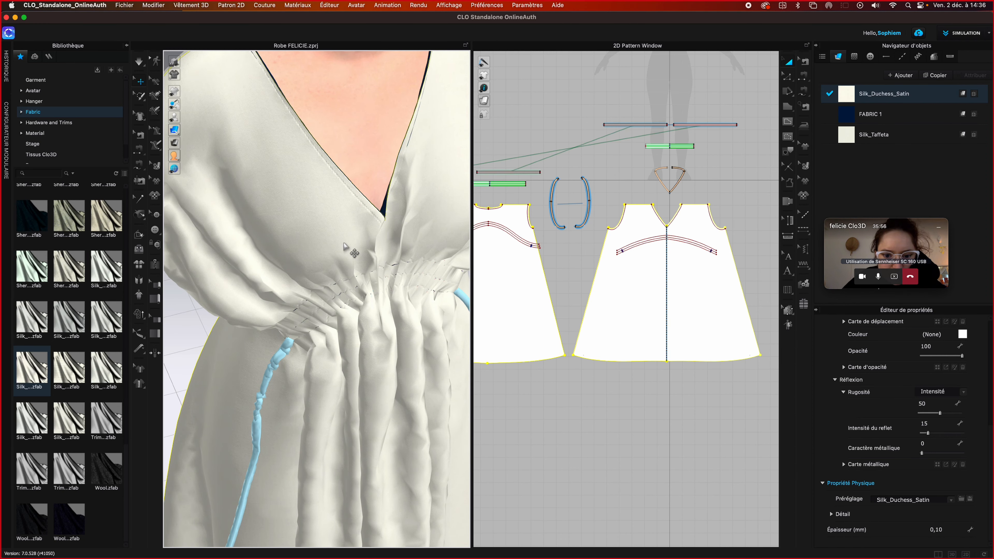
- Set the thickness of the Silk_Duchess_Satin fabric to 0,80 mm and simulate the dress to test its drape
{"action": "left_click", "coordinate": [955, 532]}
{"action": "type", "text": "0,"}
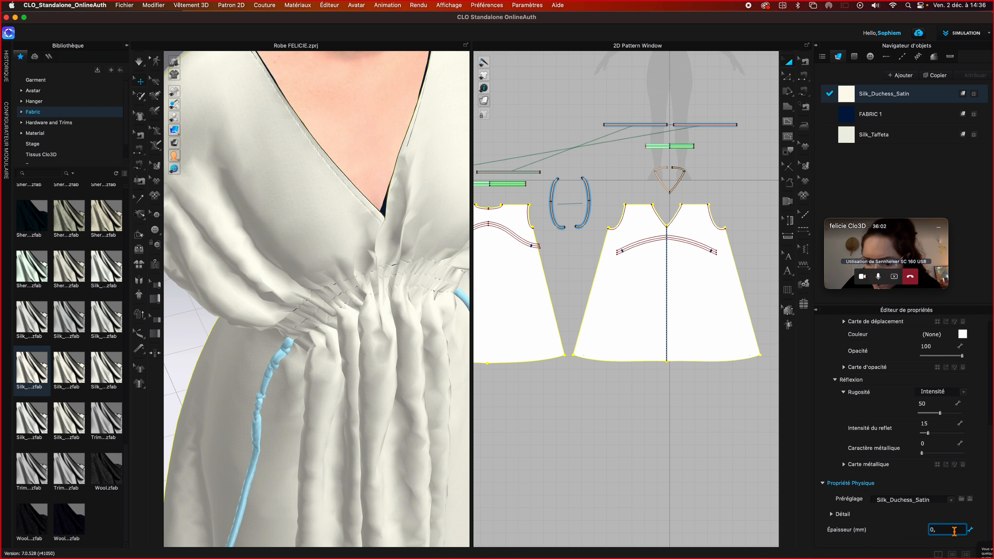
{"action": "type", "text": "80"}
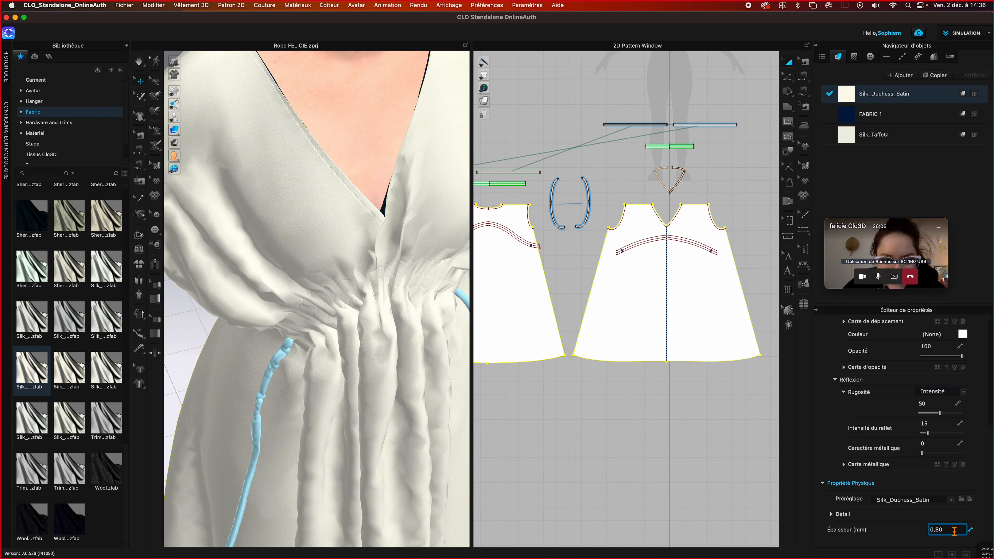
{"action": "left_click", "coordinate": [519, 262]}
{"action": "key", "text": "space"}
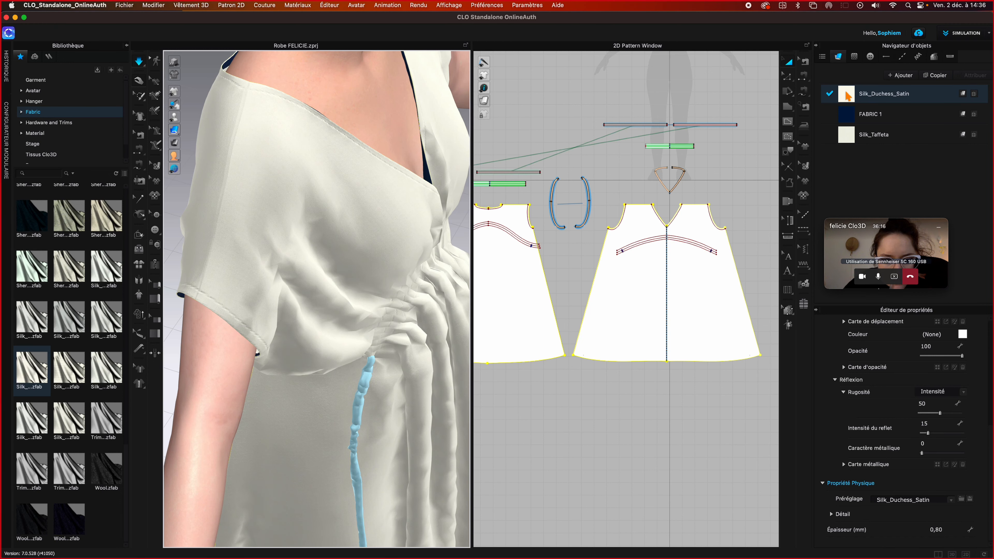
{"action": "key", "text": "space"}
- Replace the dress's main fabric with Silk_Organza from the fabric library and run a brief simulation
{"action": "mouse_move", "coordinate": [32, 426]}
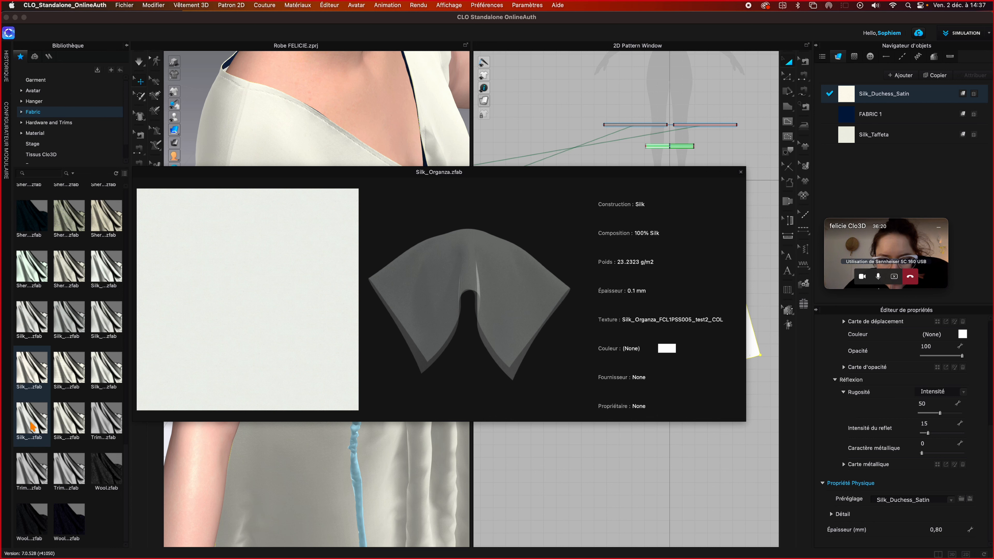
{"action": "left_click_drag", "start_coordinate": [32, 425], "coordinate": [852, 102]}
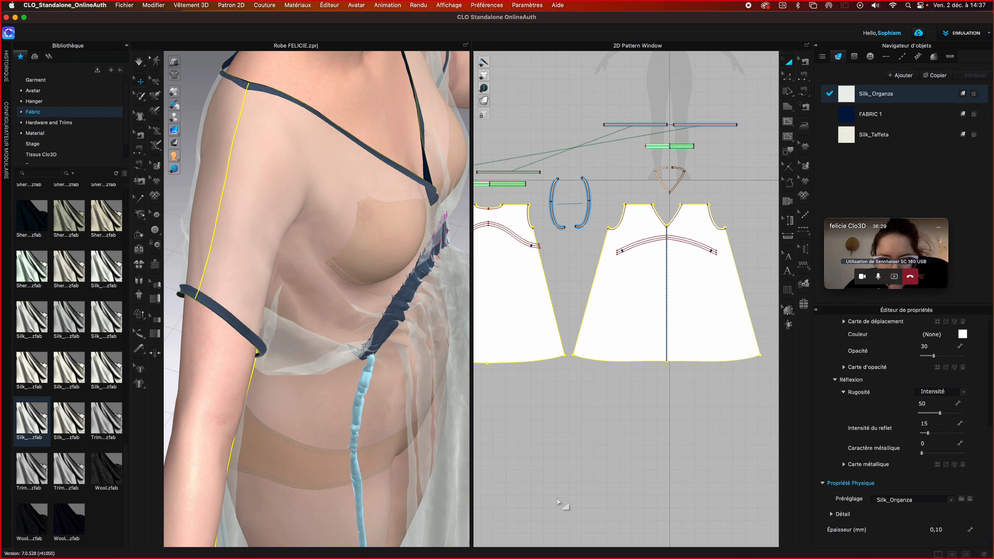
{"action": "left_click", "coordinate": [421, 443]}
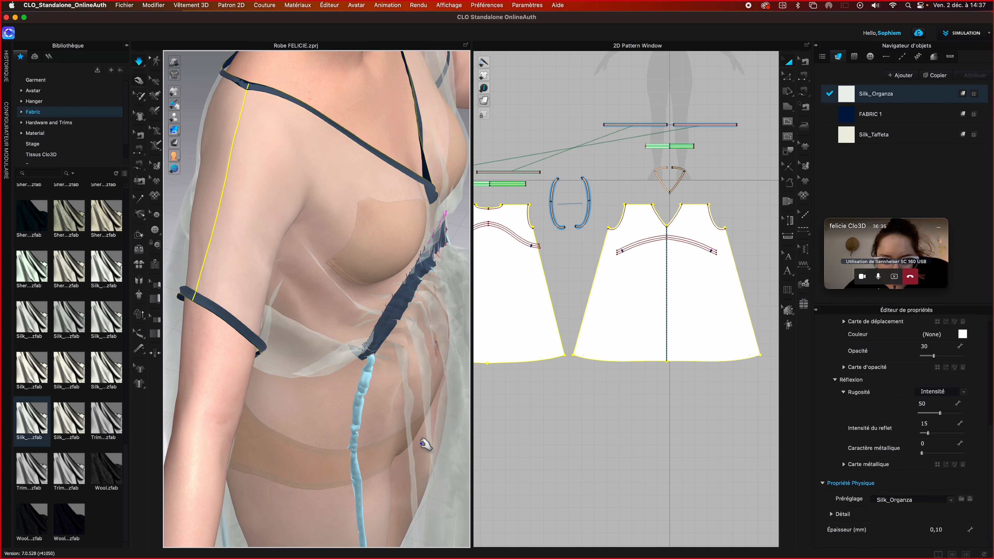
{"action": "key", "text": "space"}
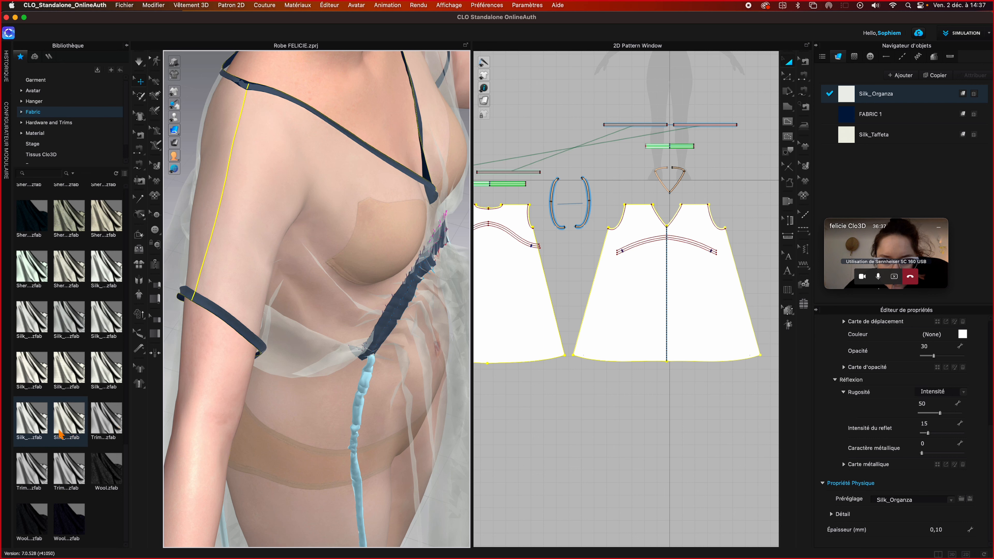
- Compare the silk previews in the library, replace the dress's main fabric with Silk_Crepede_Chine and simulate its drape
{"action": "mouse_move", "coordinate": [76, 423]}
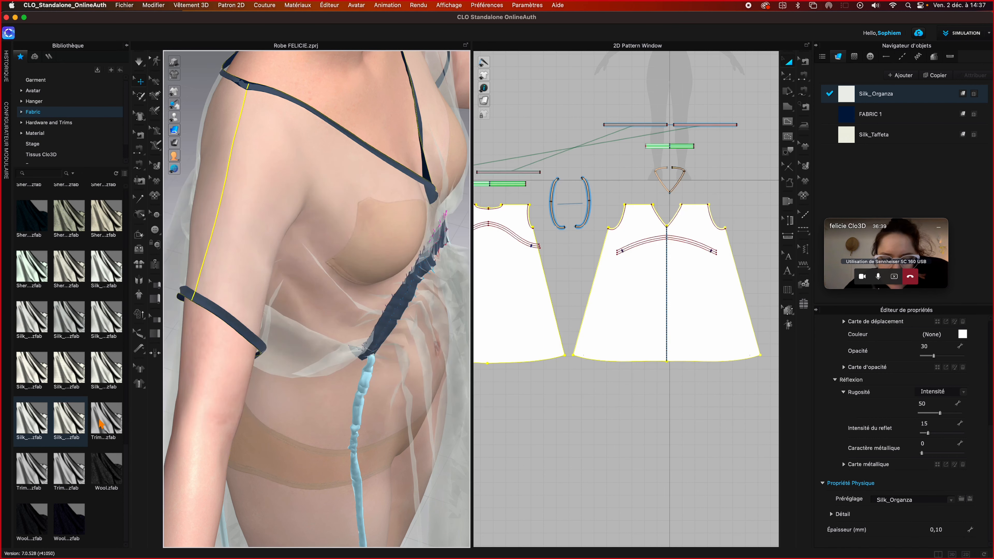
{"action": "mouse_move", "coordinate": [94, 374]}
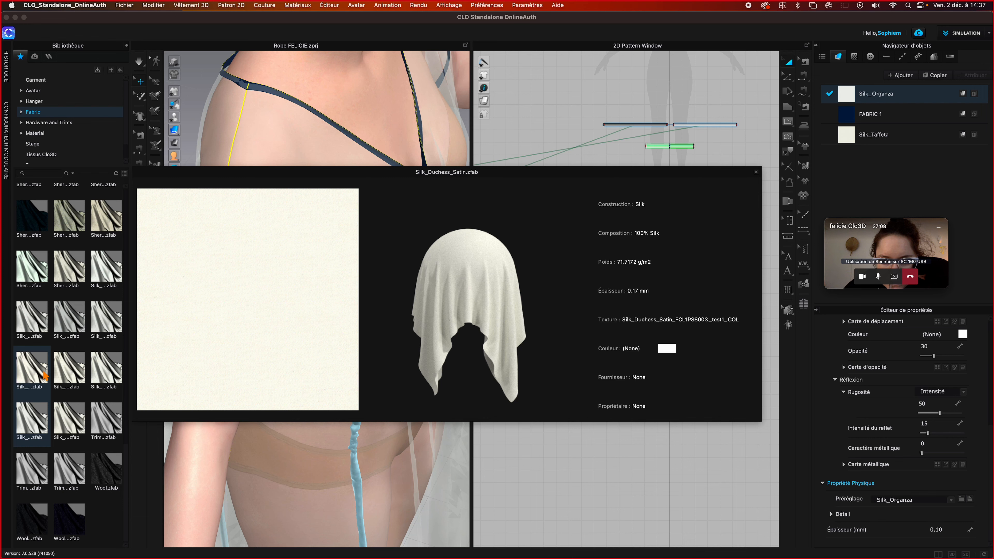
{"action": "mouse_move", "coordinate": [42, 319]}
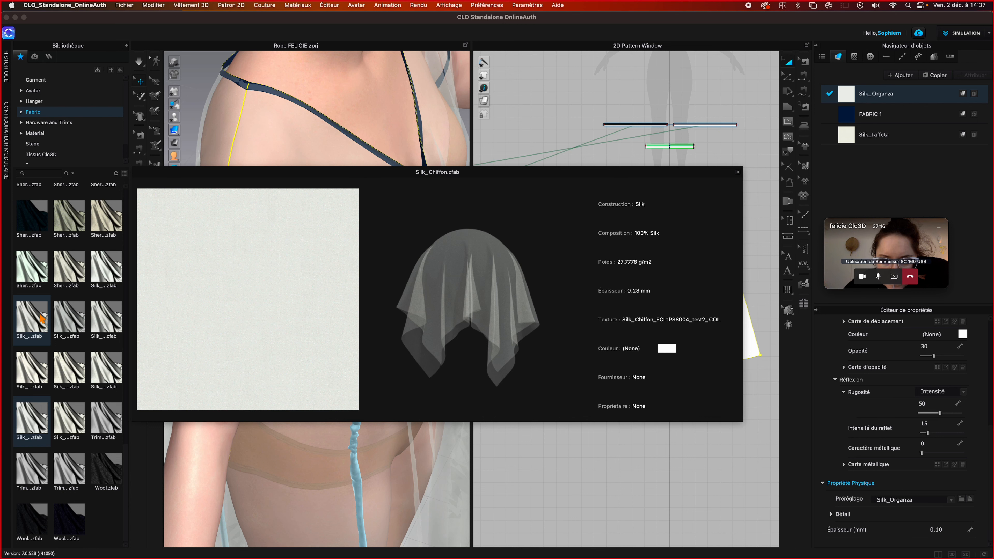
{"action": "mouse_move", "coordinate": [73, 320]}
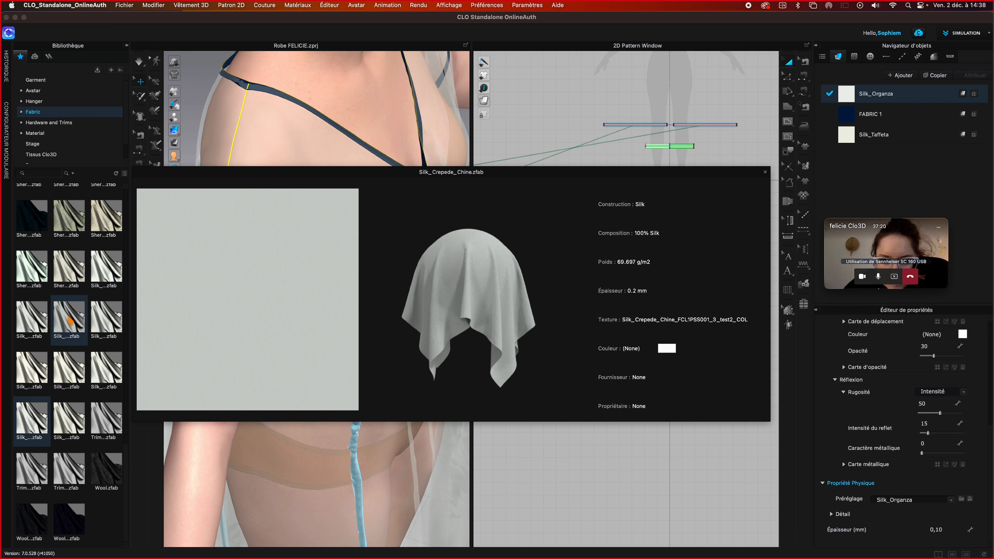
{"action": "left_click_drag", "start_coordinate": [70, 320], "coordinate": [855, 97]}
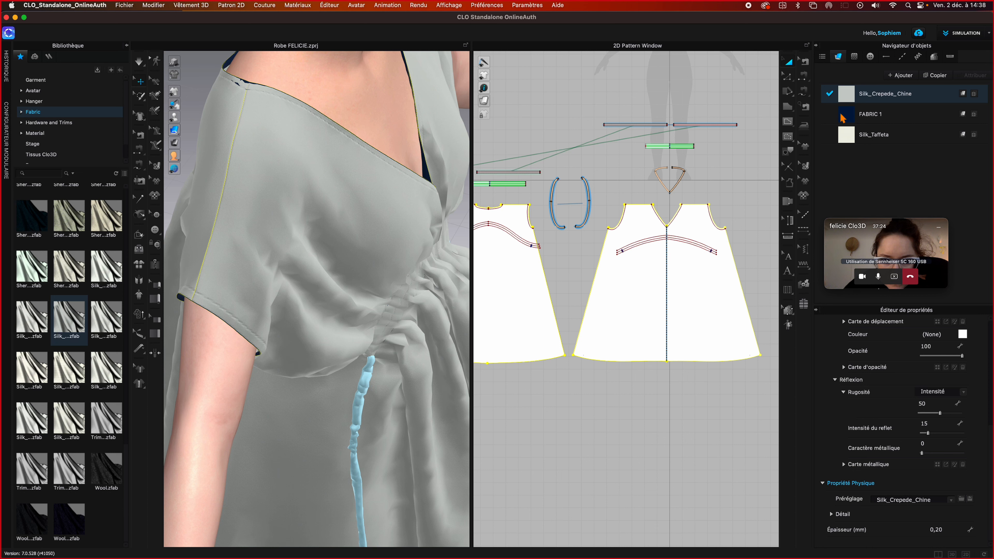
{"action": "key", "text": "space"}
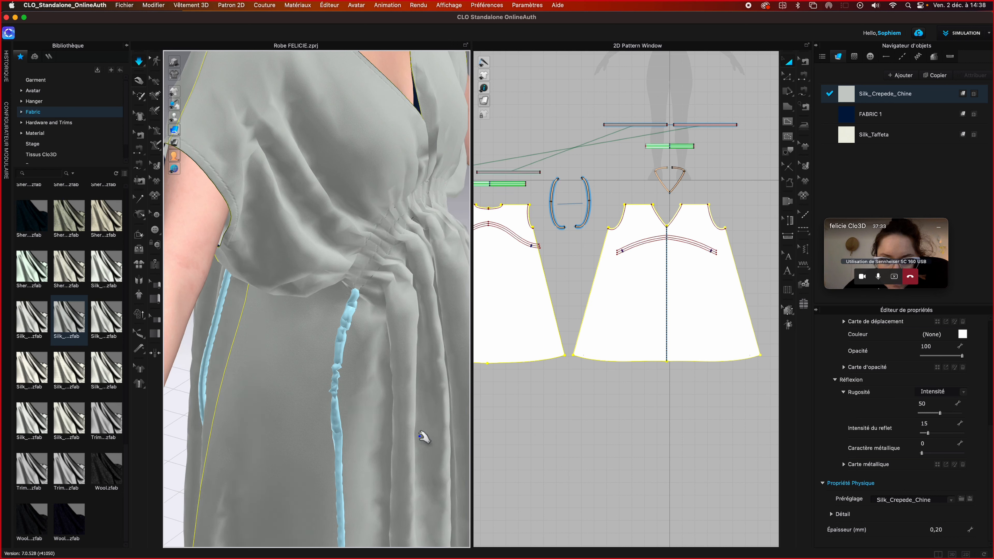
{"action": "key", "text": "space"}
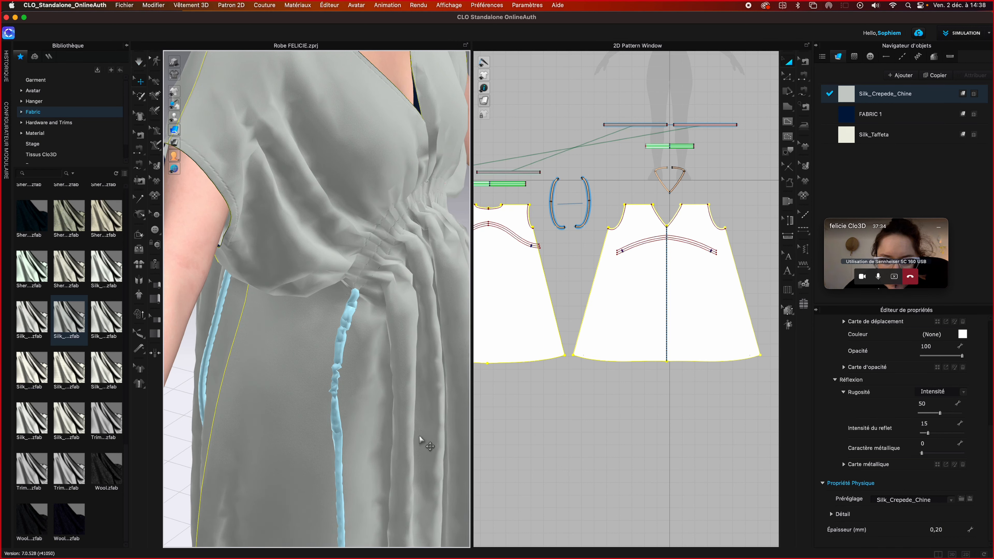
- Replace Silk_Crepede_Chine on the dress with Silk_Double_Georgette and run the simulation
{"action": "mouse_move", "coordinate": [109, 325]}
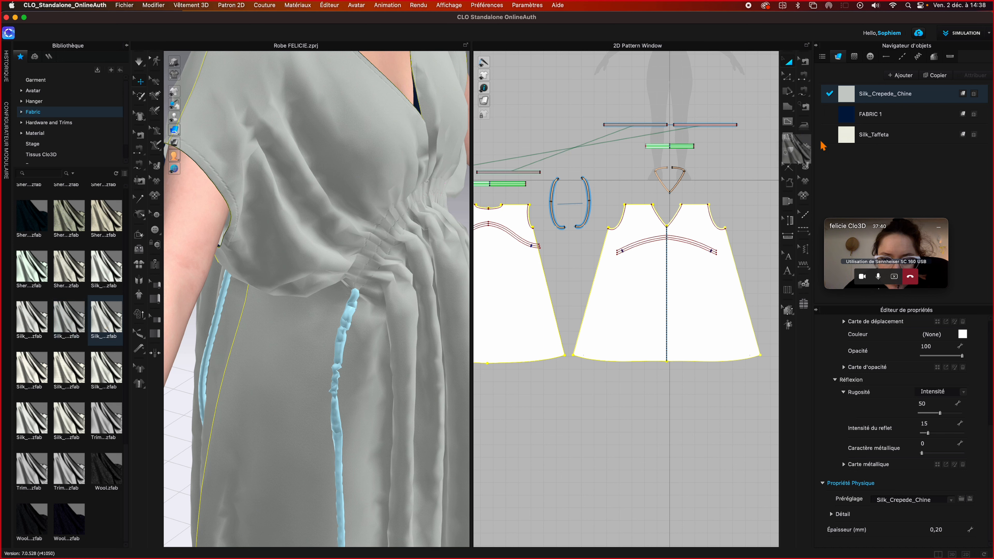
{"action": "left_click_drag", "start_coordinate": [105, 319], "coordinate": [853, 97]}
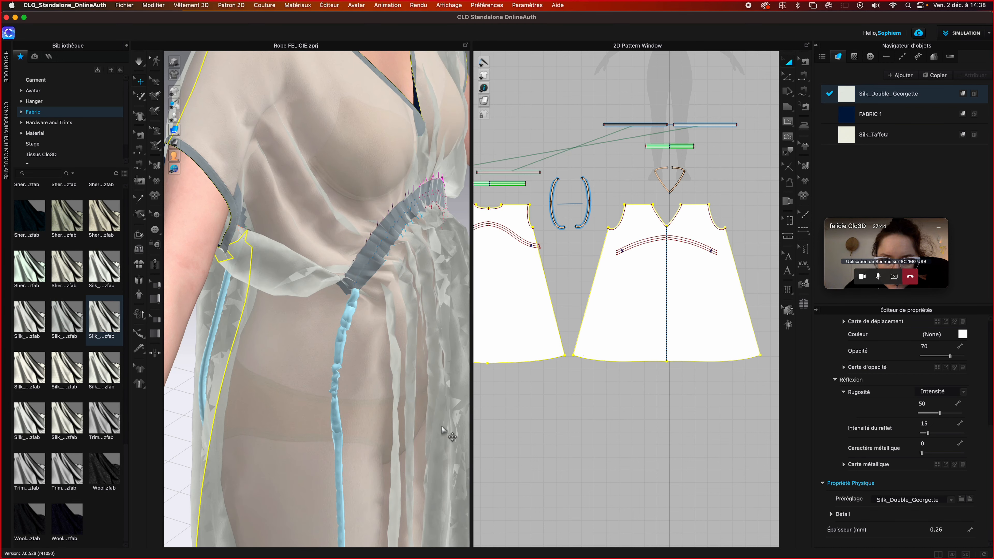
{"action": "key", "text": "space"}
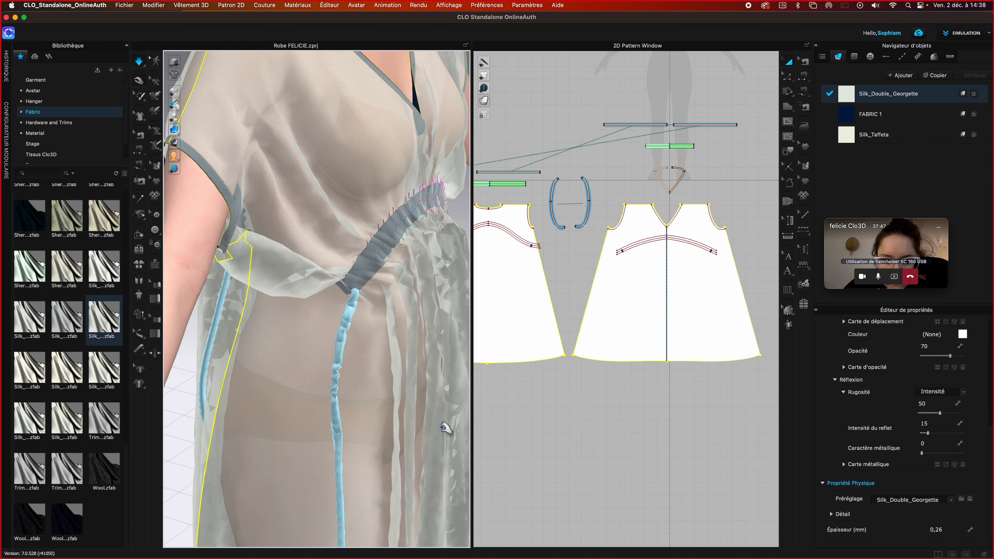
- Replace Silk_Double_Georgette with Silk_Knit_Jersey and check the simulated waist gathers on the dress
{"action": "mouse_move", "coordinate": [115, 377]}
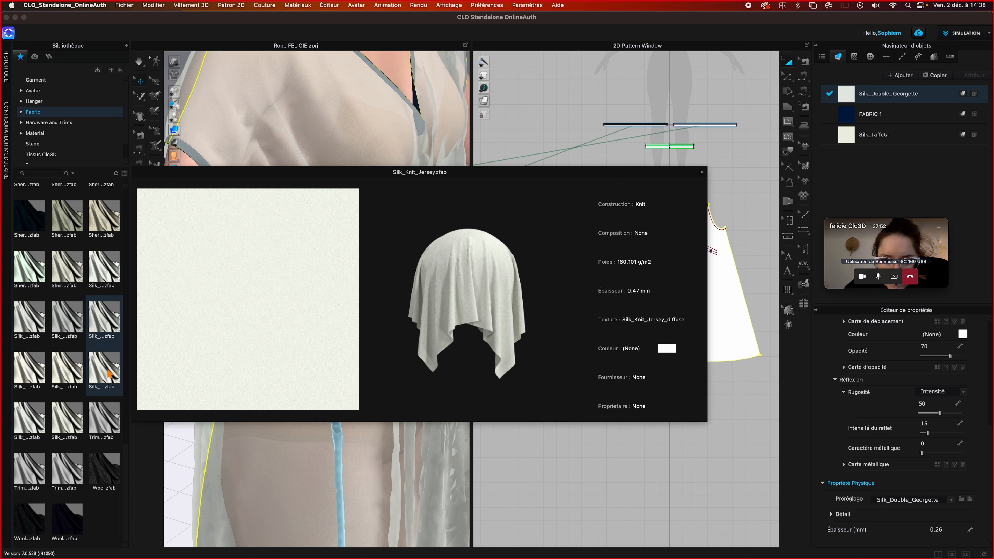
{"action": "left_click_drag", "start_coordinate": [110, 374], "coordinate": [855, 95]}
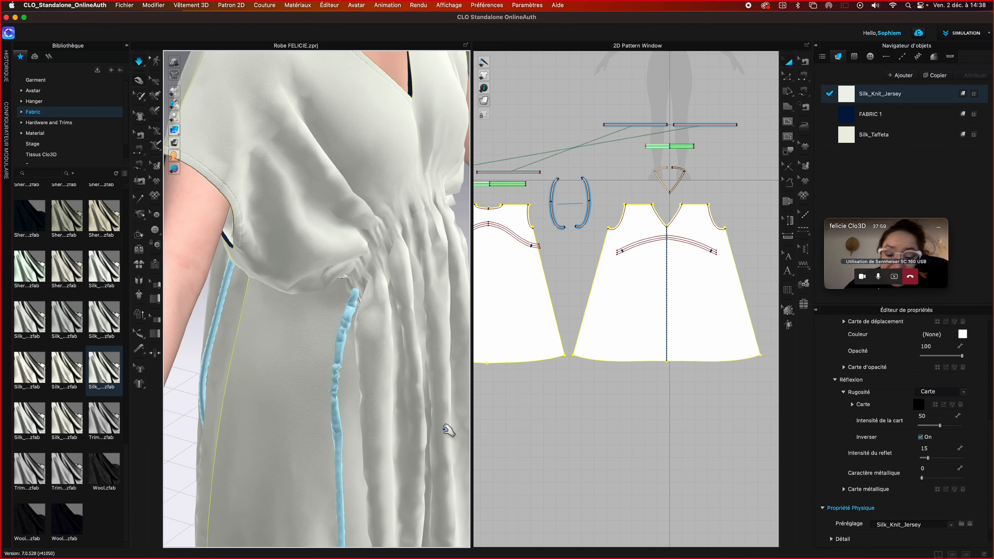
{"action": "scroll", "coordinate": [448, 435], "scroll_direction": "down", "scroll_amount": 5}
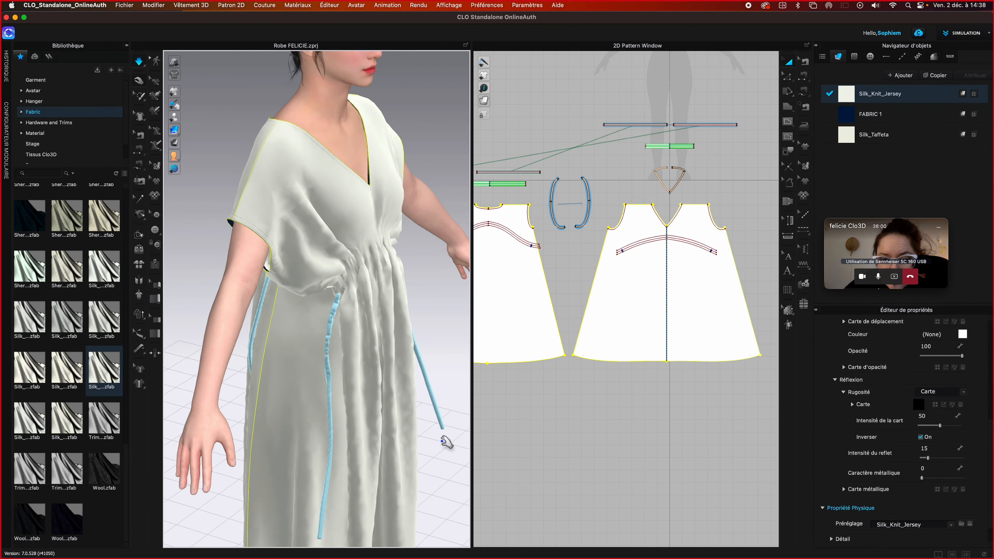
{"action": "scroll", "coordinate": [446, 440], "scroll_direction": "down", "scroll_amount": 3}
{"action": "mouse_move", "coordinate": [435, 362]}
{"action": "right_mouse_down"}
{"action": "mouse_move", "coordinate": [388, 355]}
{"action": "mouse_move", "coordinate": [432, 367]}
{"action": "right_mouse_up"}
{"action": "scroll", "coordinate": [392, 360], "scroll_direction": "up", "scroll_amount": 3}
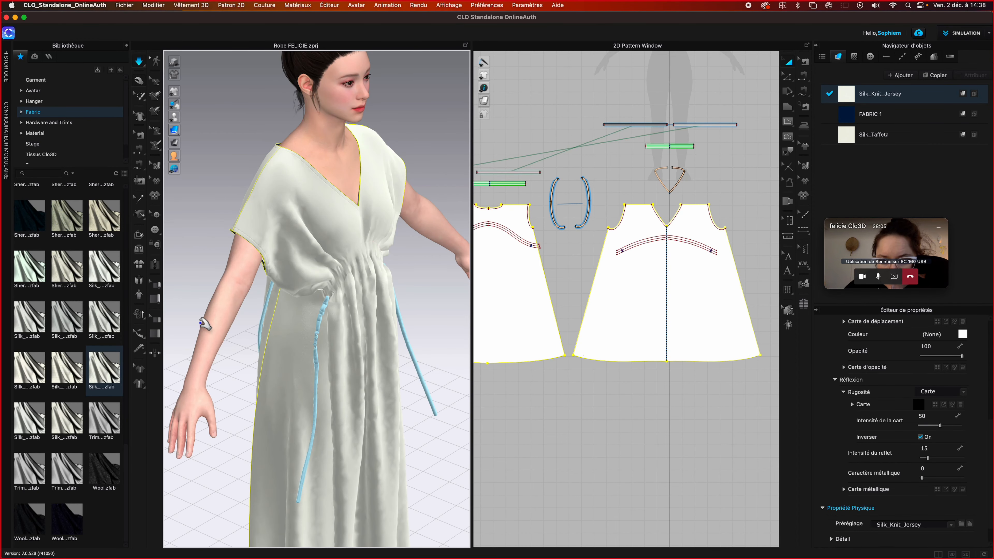
- Try Silk_Charmeuse and Silk_Double_Georgette in turn as the dress's main fabric, comparing their library previews
{"action": "mouse_move", "coordinate": [94, 270]}
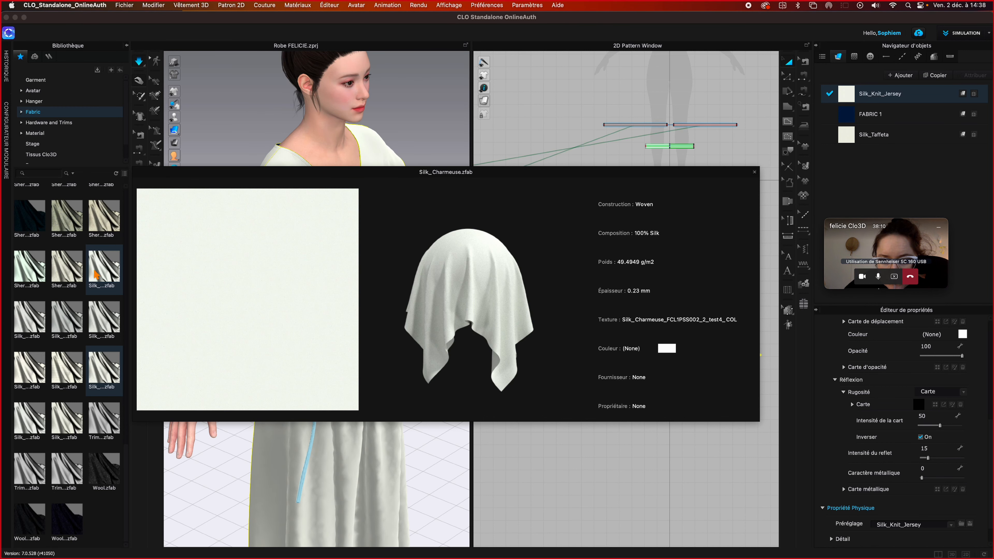
{"action": "left_click_drag", "start_coordinate": [103, 270], "coordinate": [856, 101]}
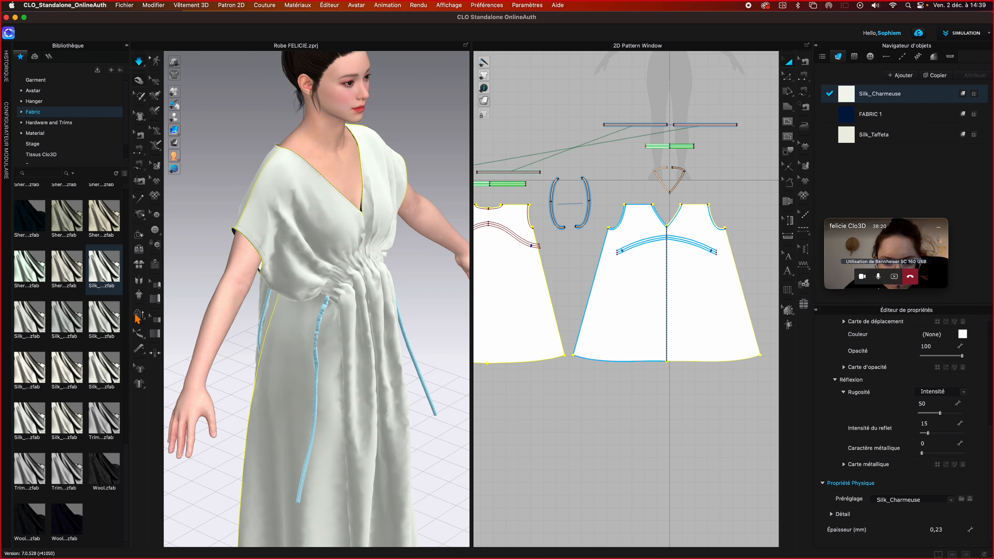
{"action": "mouse_move", "coordinate": [70, 277]}
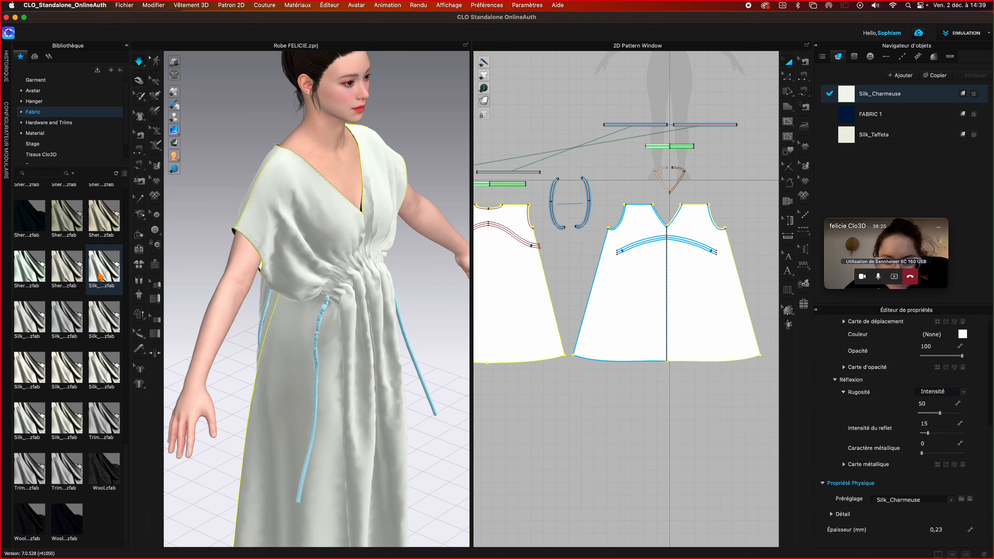
{"action": "mouse_move", "coordinate": [100, 276]}
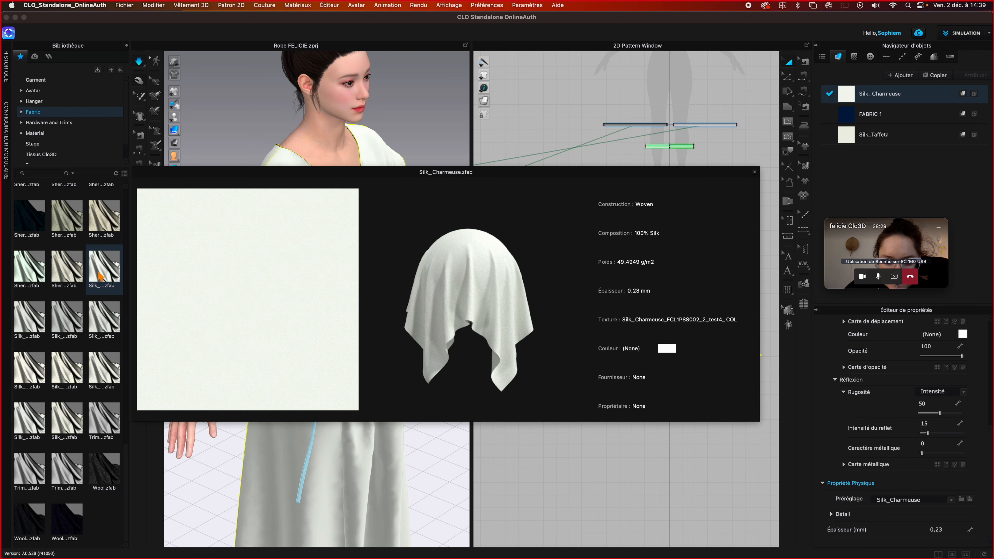
{"action": "mouse_move", "coordinate": [118, 323]}
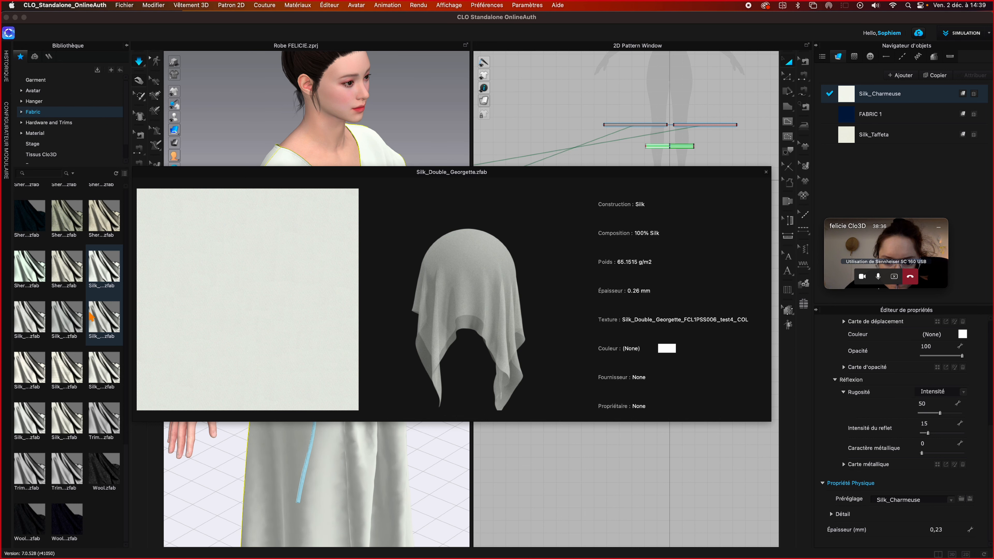
{"action": "left_click_drag", "start_coordinate": [100, 328], "coordinate": [852, 103]}
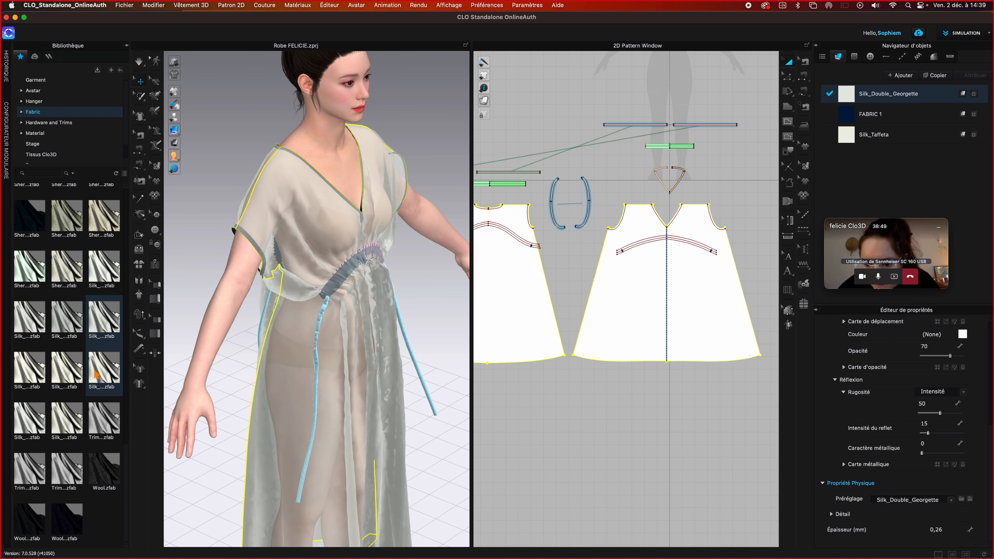
- Assign Silk_Knit_Jersey from the library as the dress's main fabric again and re-simulate the garment
{"action": "mouse_move", "coordinate": [105, 333]}
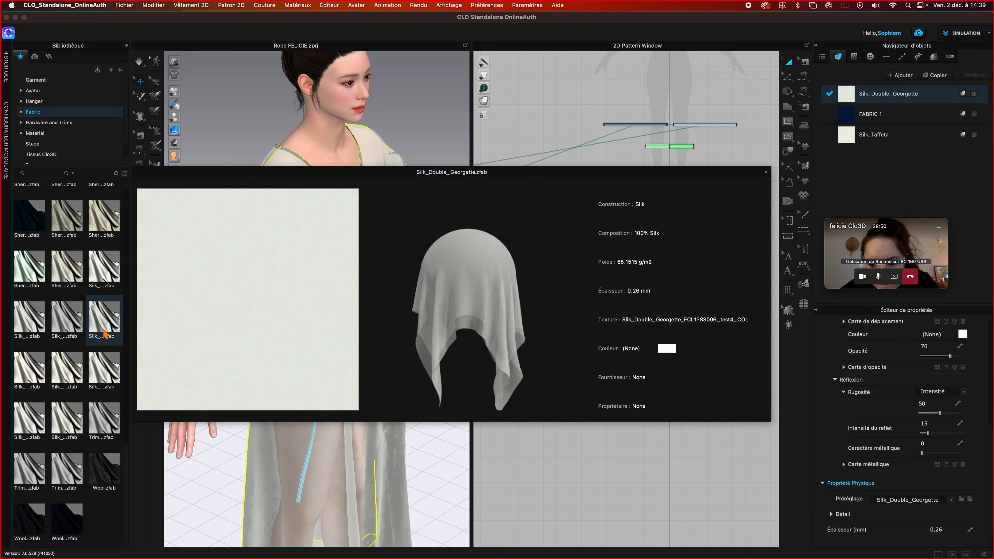
{"action": "mouse_move", "coordinate": [107, 374]}
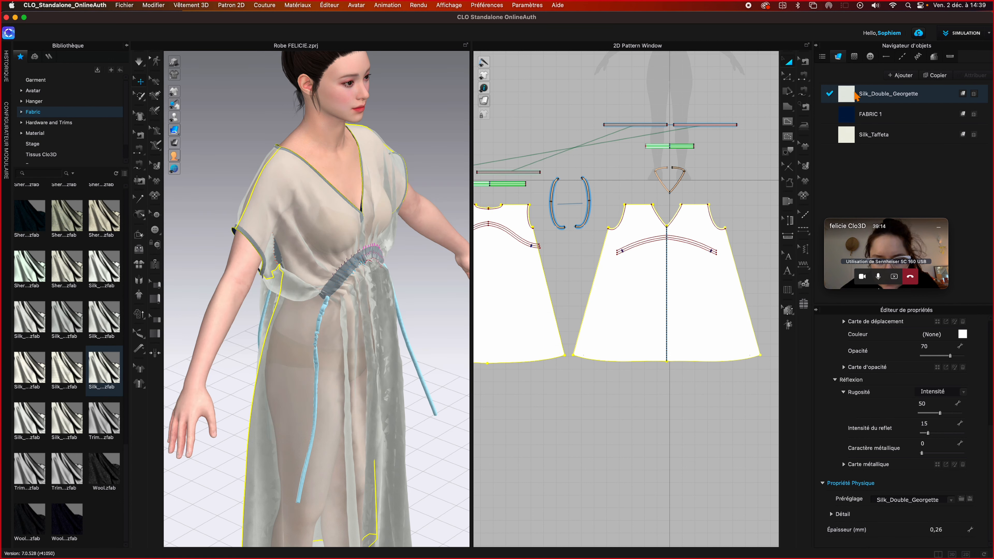
{"action": "left_click_drag", "start_coordinate": [105, 370], "coordinate": [854, 94]}
{"action": "key", "text": "space"}
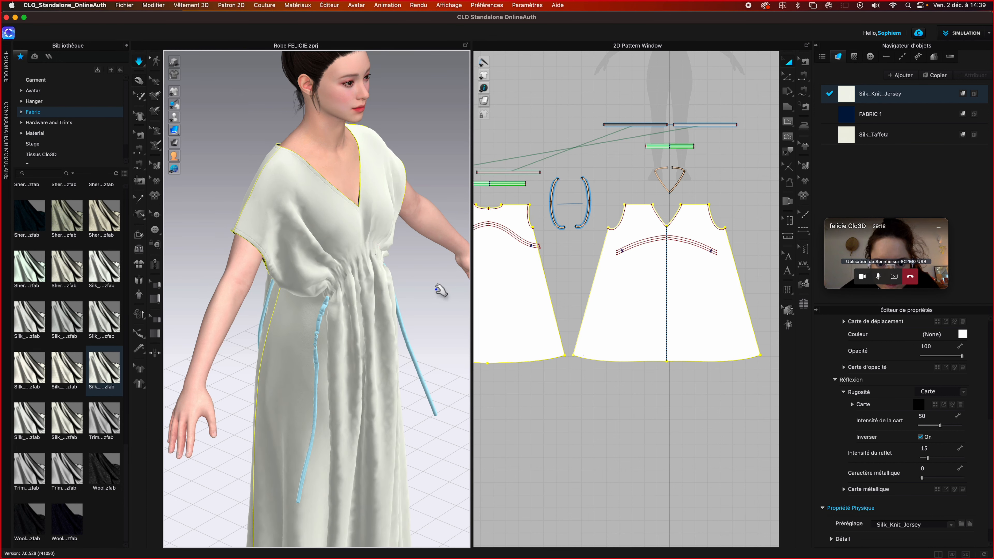
{"action": "key", "text": "space"}
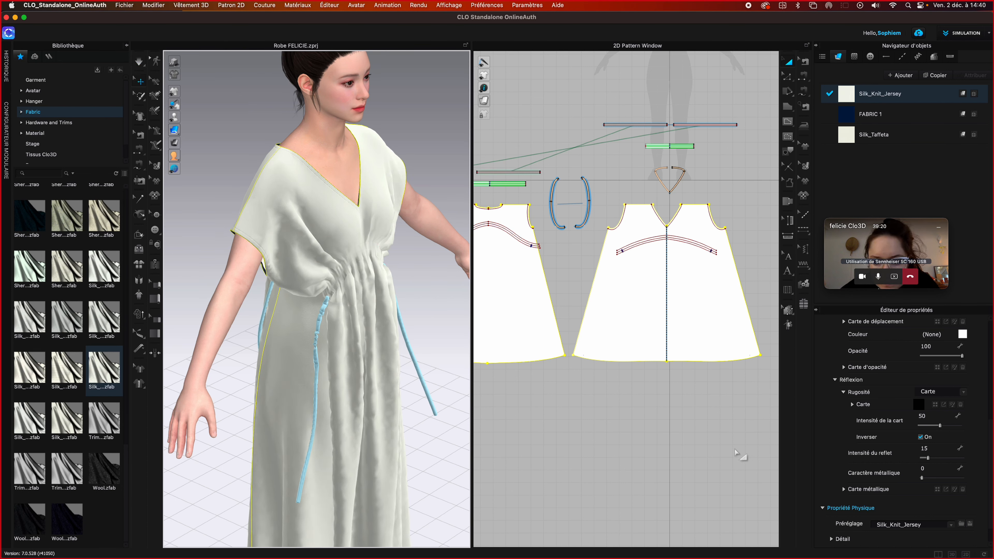
- Set the thickness (Épaisseur) of the Silk_Knit_Jersey fabric to 0,60 mm
{"action": "scroll", "coordinate": [431, 336], "scroll_direction": "up", "scroll_amount": 4}
{"action": "scroll", "coordinate": [431, 335], "scroll_direction": "down", "scroll_amount": 4}
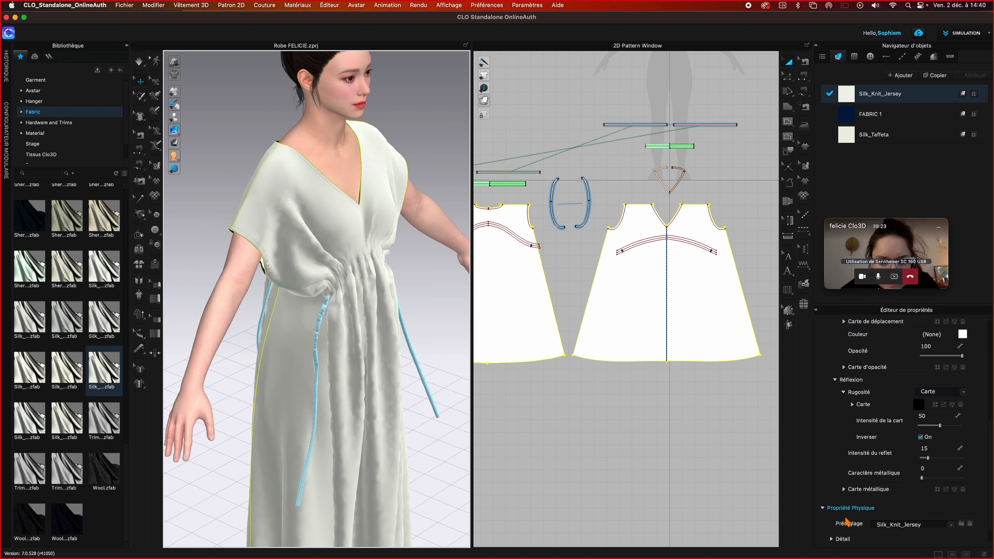
{"action": "scroll", "coordinate": [917, 497], "scroll_direction": "down", "scroll_amount": 2}
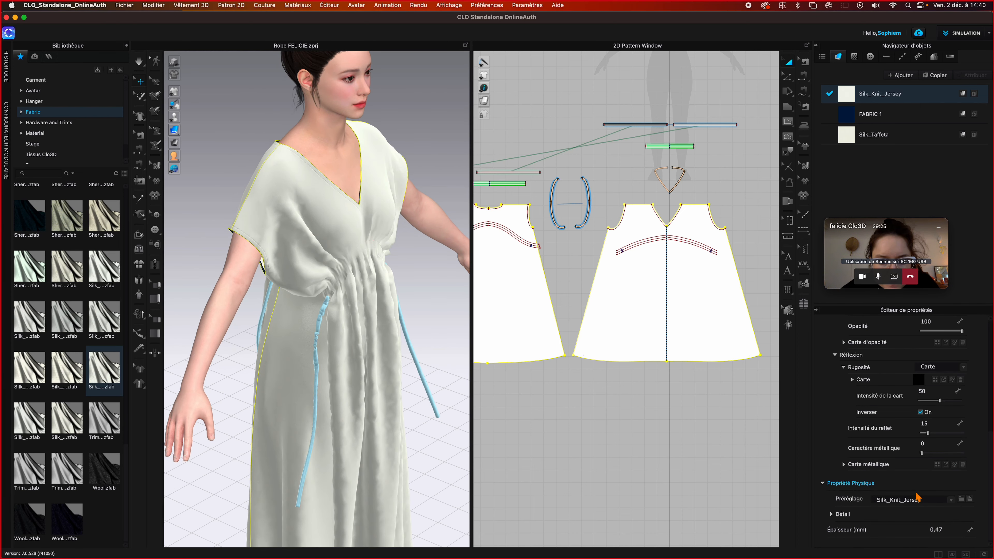
{"action": "left_click", "coordinate": [946, 531]}
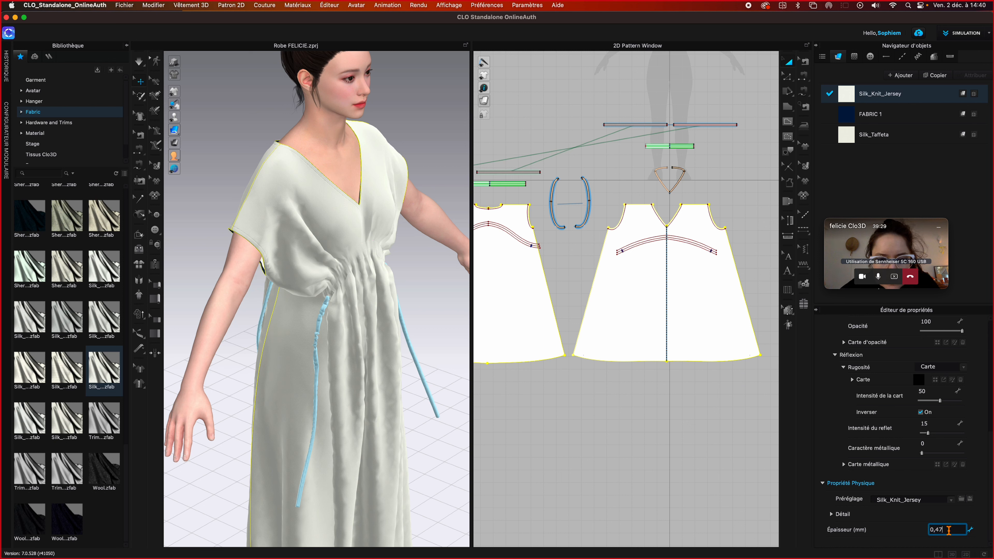
{"action": "key", "text": "BackSpace"}
{"action": "key", "text": "BackSpace"}
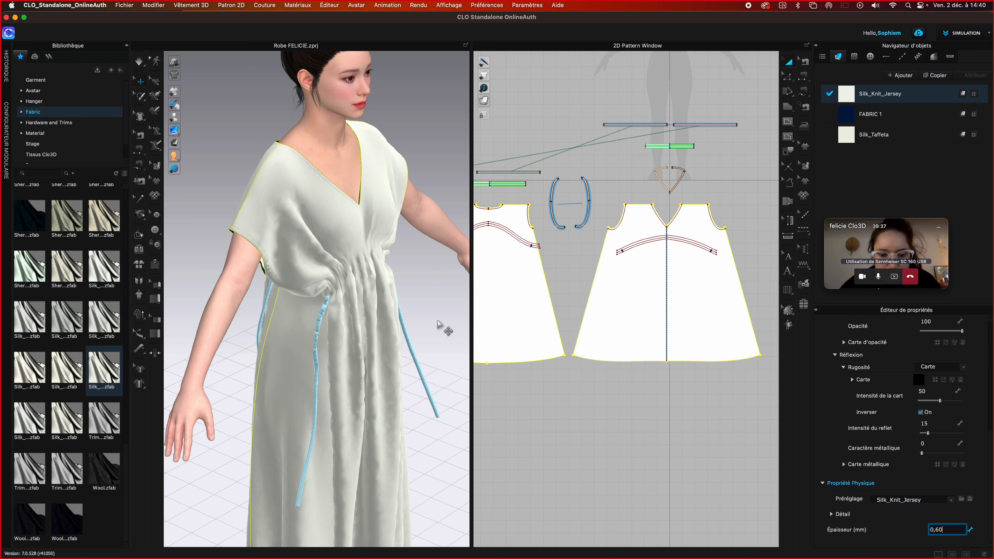
{"action": "key", "text": "Return"}
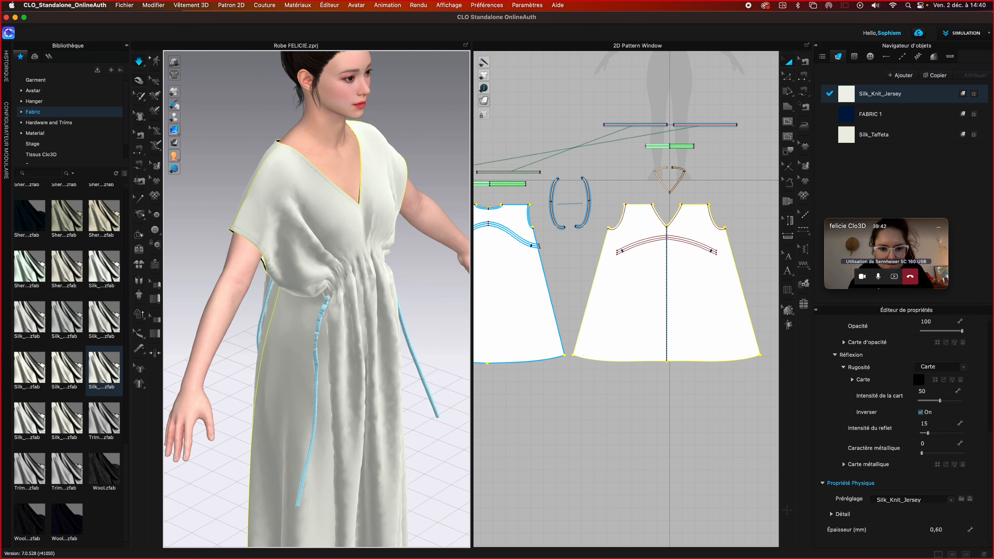
- Expand the detailed physical properties of Silk_Knit_Jersey and examine its weft and warp stretch, shear and bending settings
{"action": "left_click", "coordinate": [832, 516]}
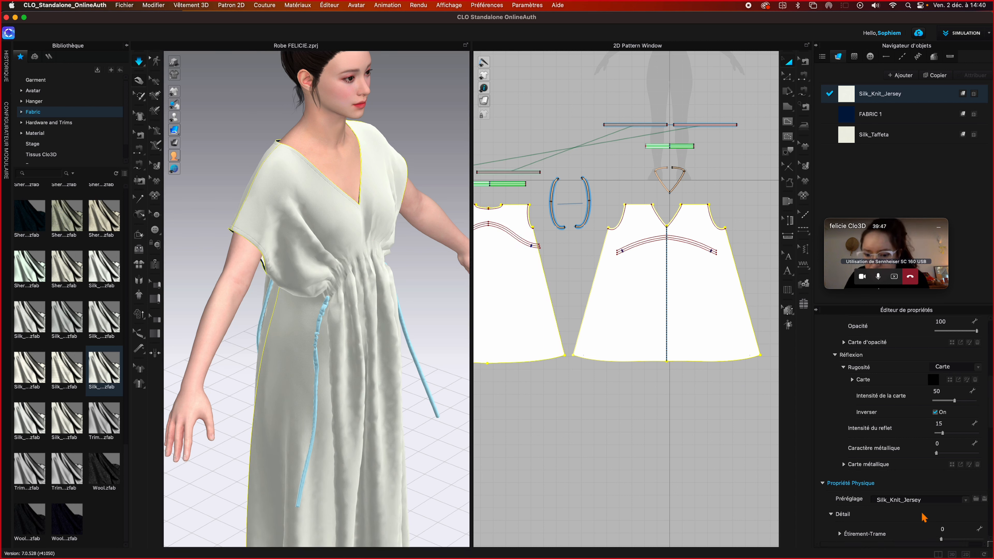
{"action": "scroll", "coordinate": [990, 394], "scroll_direction": "up", "scroll_amount": 3}
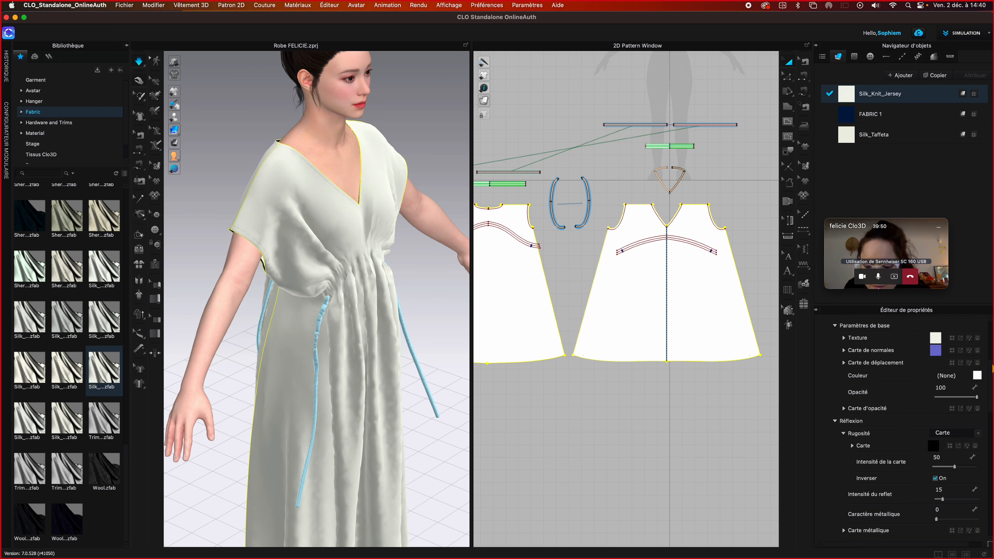
{"action": "scroll", "coordinate": [908, 447], "scroll_direction": "up", "scroll_amount": 5}
{"action": "scroll", "coordinate": [894, 503], "scroll_direction": "down", "scroll_amount": 6}
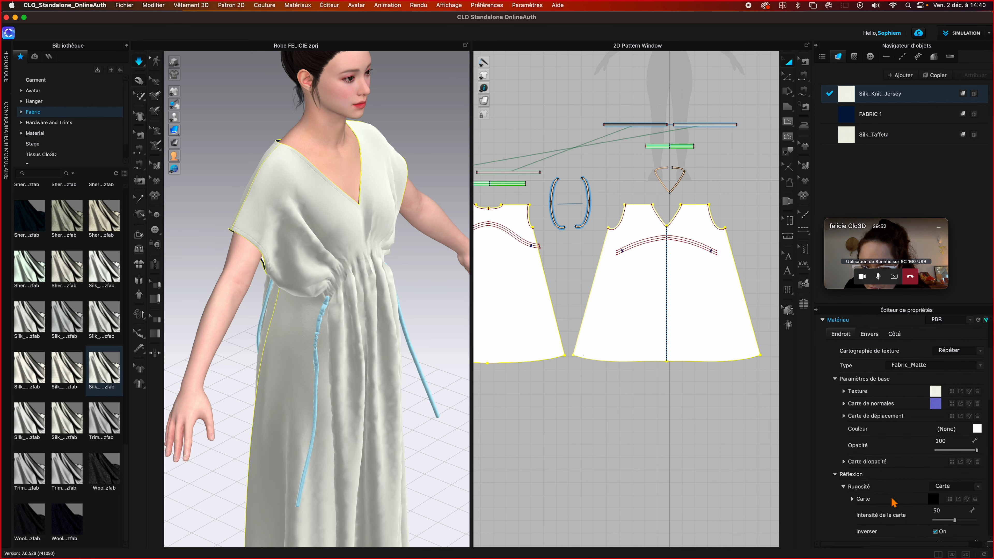
{"action": "scroll", "coordinate": [894, 503], "scroll_direction": "down", "scroll_amount": 5}
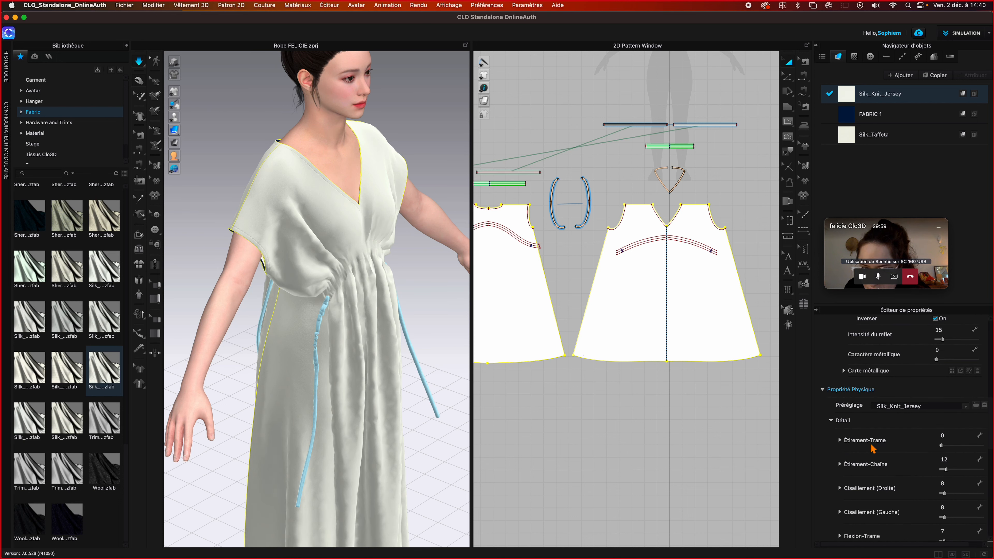
{"action": "left_click", "coordinate": [955, 461]}
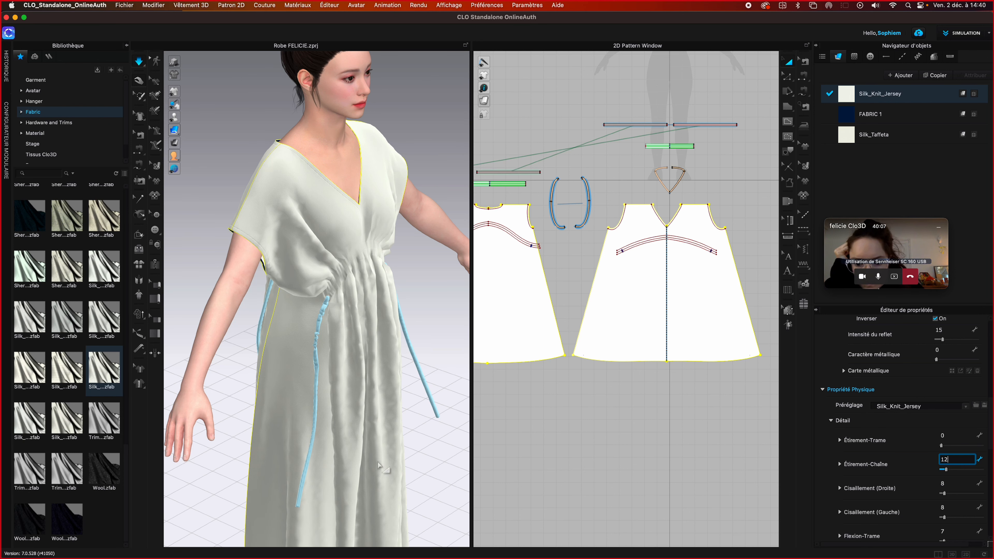
- Compare the library previews and replace the dress's Silk_Knit_Jersey with Silk_Double_Georgette
{"action": "mouse_move", "coordinate": [102, 385]}
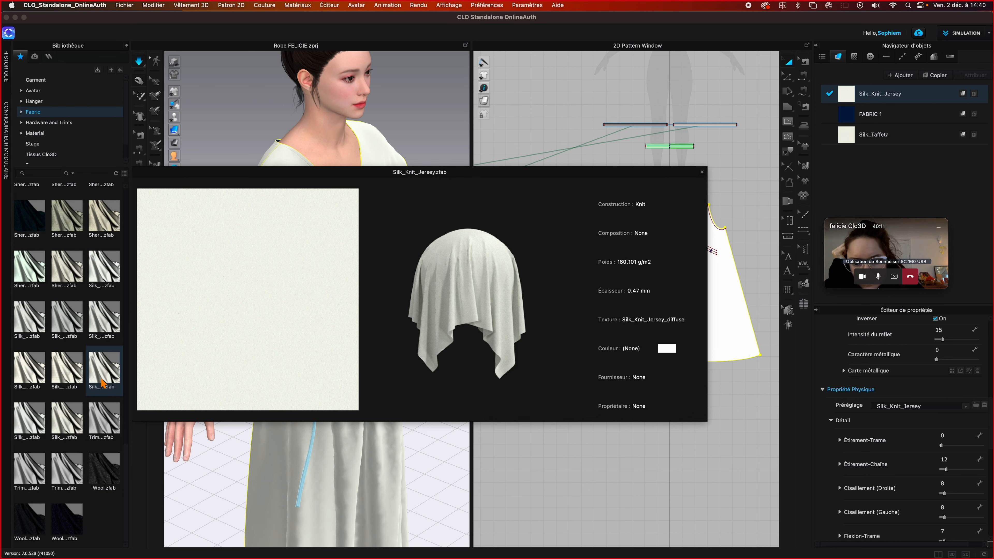
{"action": "mouse_move", "coordinate": [105, 330]}
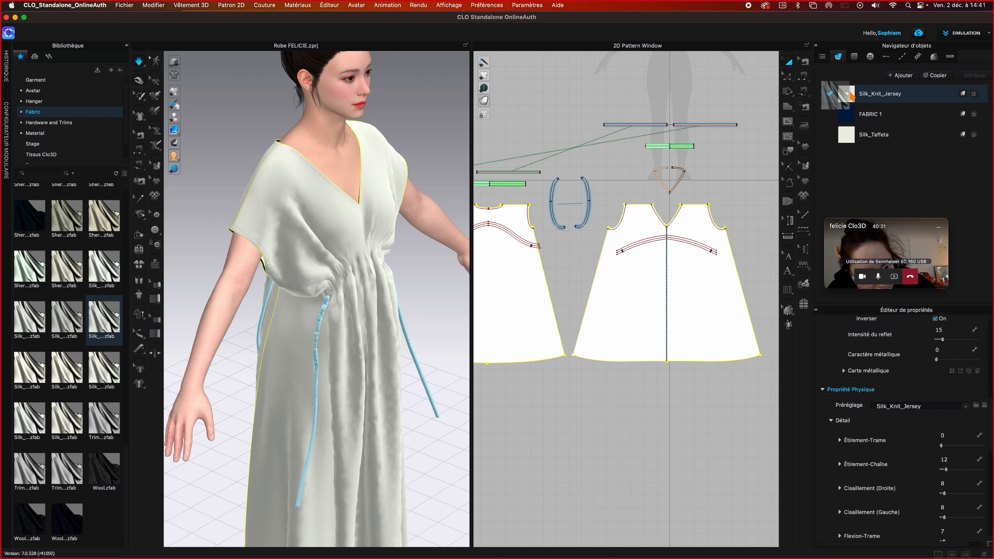
{"action": "left_click_drag", "start_coordinate": [106, 330], "coordinate": [850, 94]}
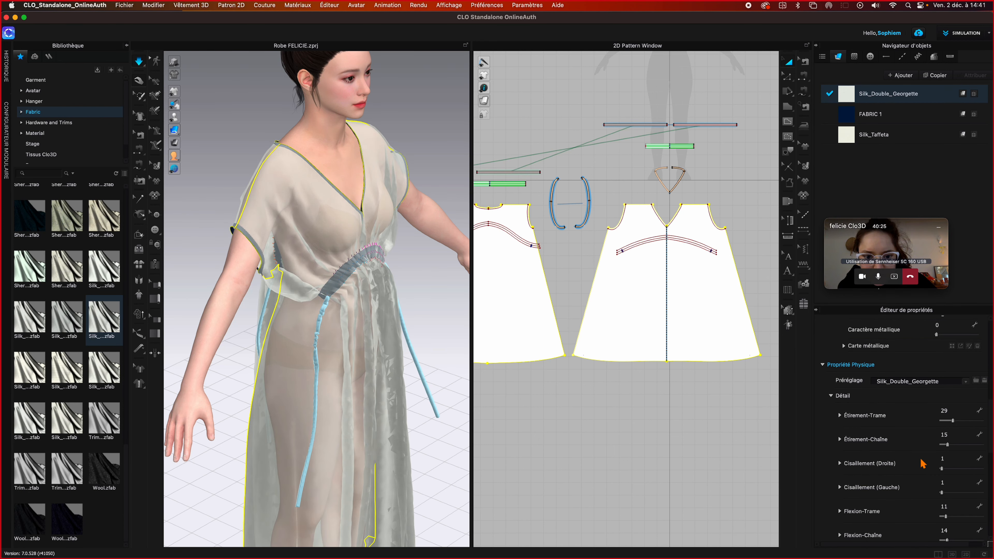
- Set Silk_Double_Georgette's Étirement-Trame to 7 and Étirement-Chaîne to 20, checking the drape from both sides of the dress
{"action": "left_click", "coordinate": [951, 411]}
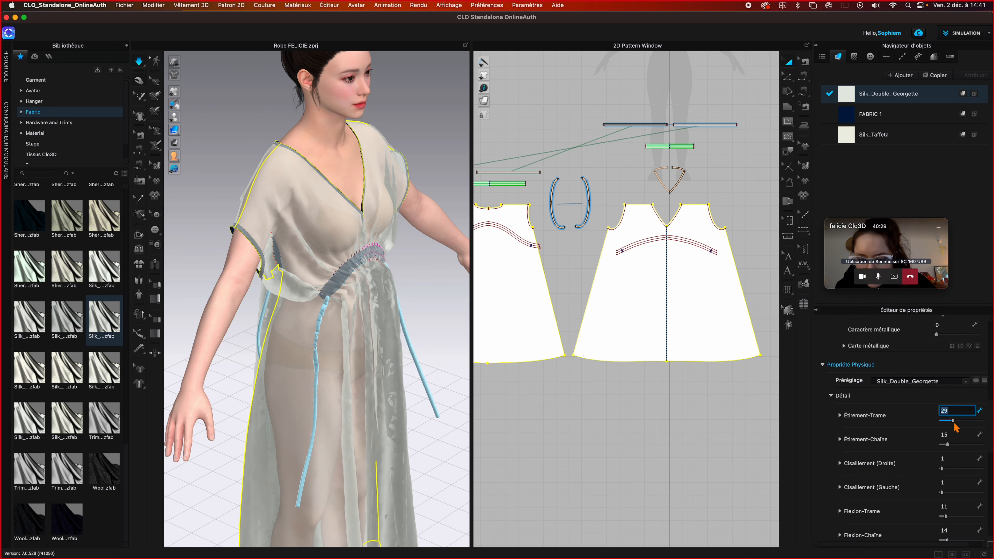
{"action": "left_click_drag", "start_coordinate": [954, 424], "coordinate": [944, 426]}
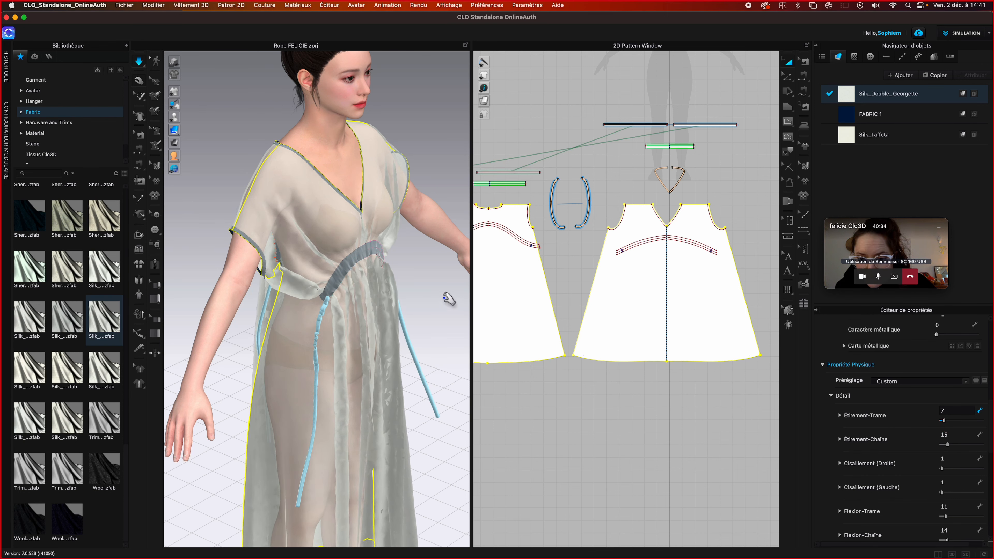
{"action": "right_click_drag", "start_coordinate": [424, 282], "coordinate": [354, 285]}
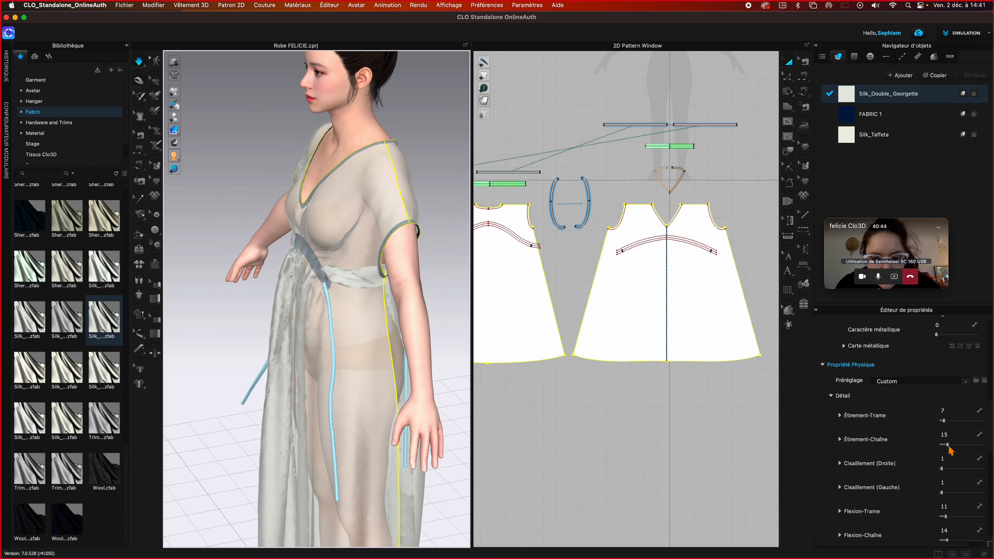
{"action": "left_click_drag", "start_coordinate": [947, 445], "coordinate": [948, 445]}
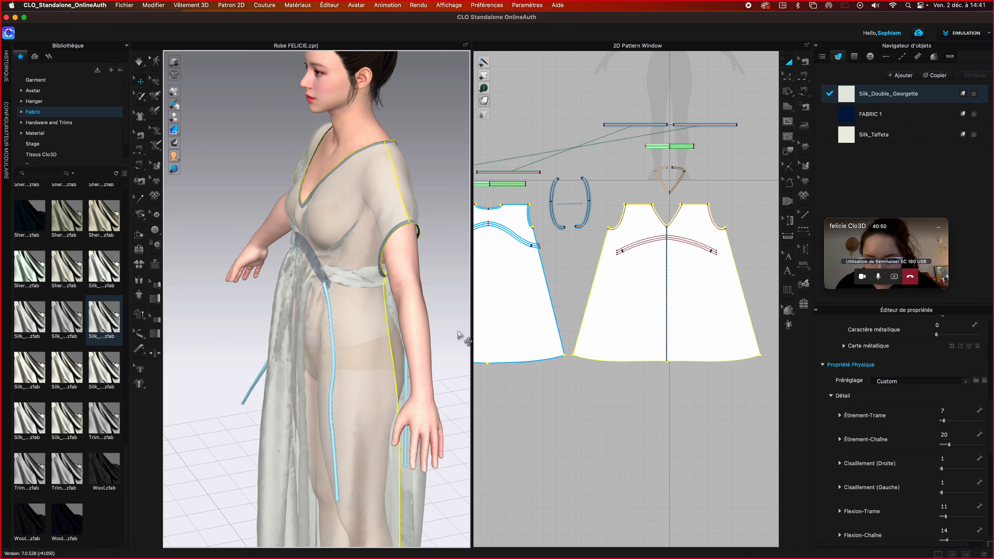
{"action": "right_click_drag", "start_coordinate": [453, 331], "coordinate": [530, 324]}
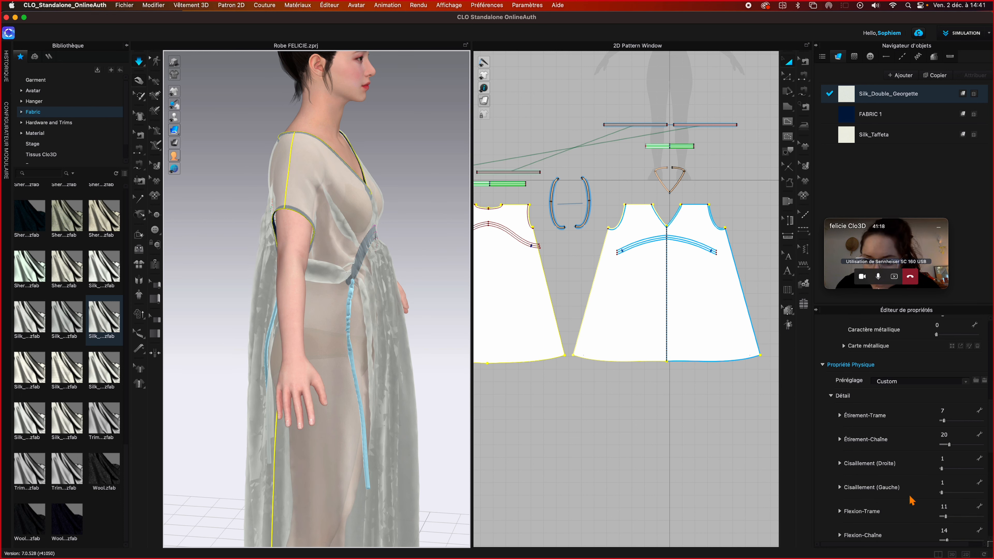
- Try Ratio déformation-Chaîne values of 30 and 56 on the dress fabric, and return the setting to 0
{"action": "scroll", "coordinate": [912, 500], "scroll_direction": "down", "scroll_amount": 3}
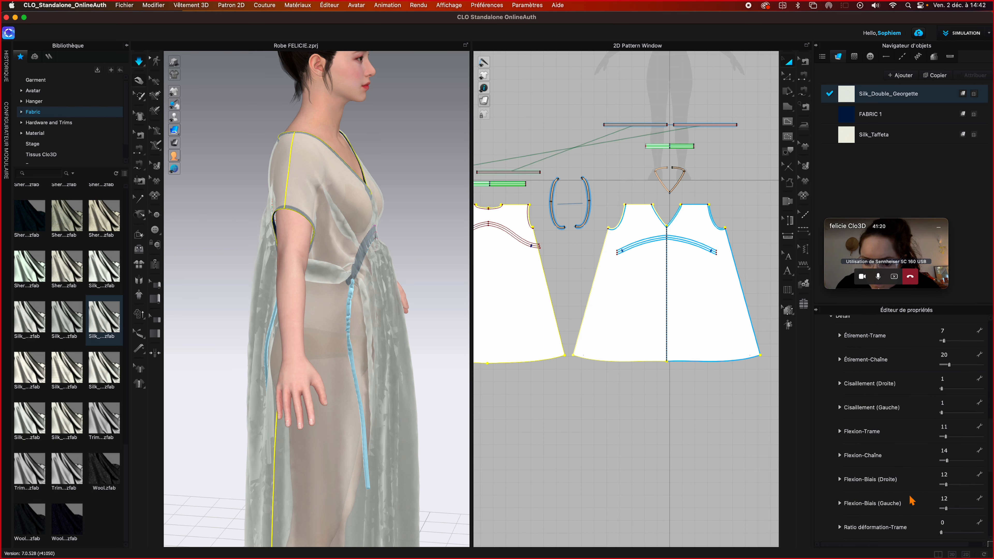
{"action": "scroll", "coordinate": [911, 501], "scroll_direction": "down", "scroll_amount": 2}
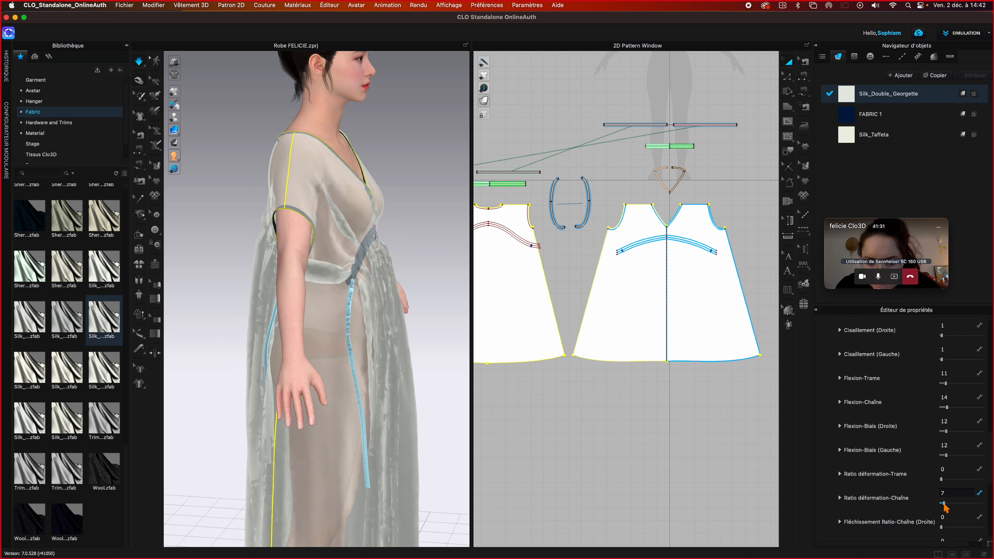
{"action": "left_click_drag", "start_coordinate": [943, 504], "coordinate": [944, 504]}
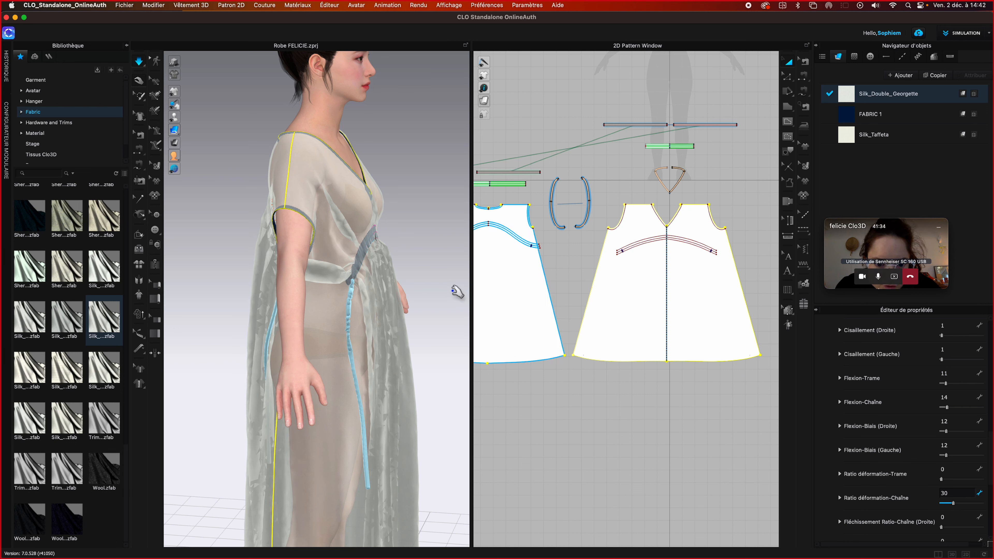
{"action": "left_click", "coordinate": [437, 275]}
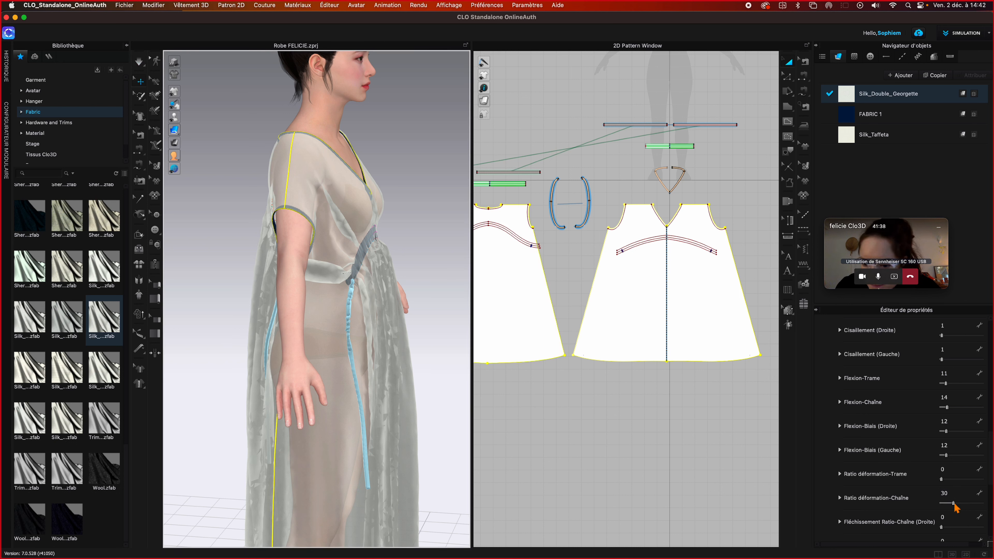
{"action": "left_click_drag", "start_coordinate": [954, 503], "coordinate": [964, 507]}
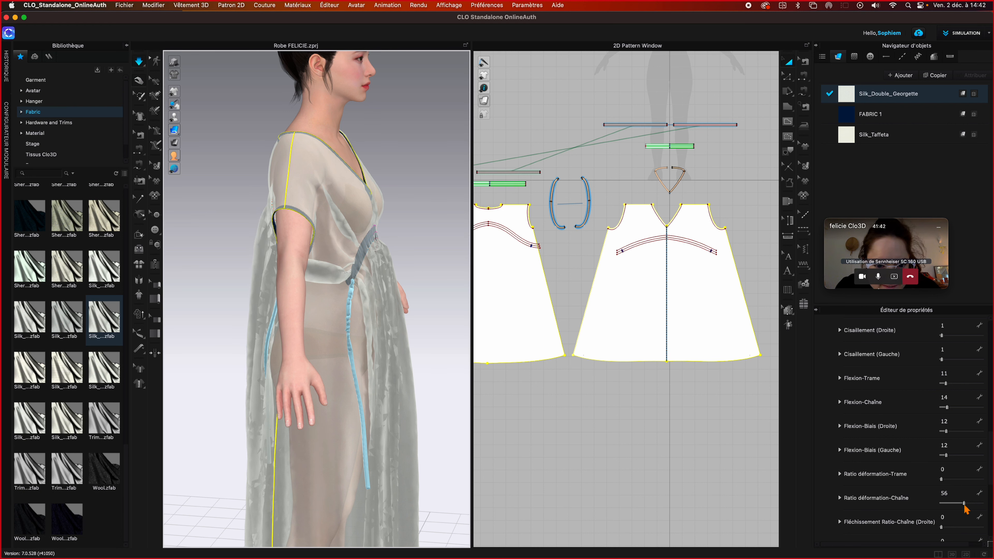
{"action": "left_click_drag", "start_coordinate": [964, 504], "coordinate": [931, 509]}
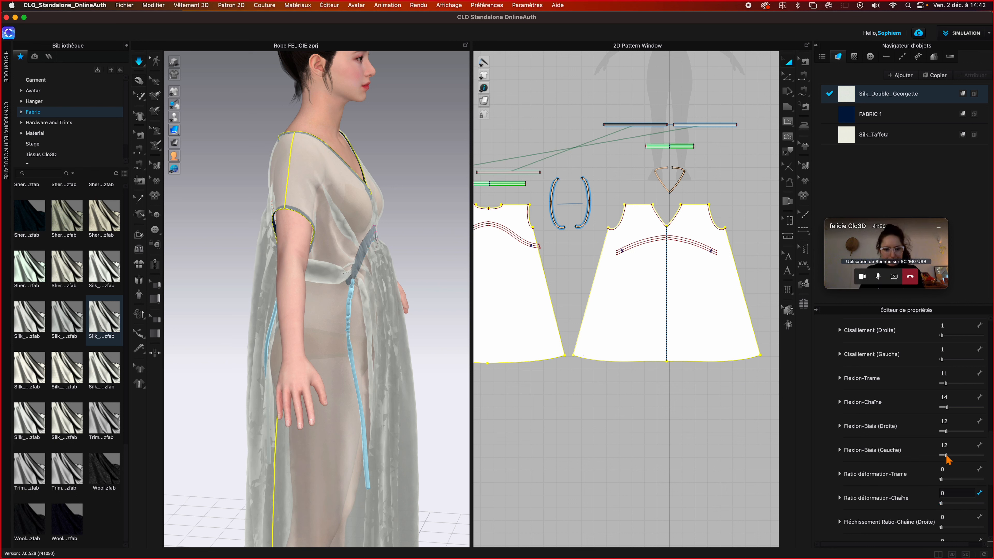
- Set both Flexion-Biais (Gauche) and Flexion-Biais (Droite) of the Silk_Double_Georgette fabric to 30 and check the draped skirt
{"action": "left_click_drag", "start_coordinate": [945, 455], "coordinate": [953, 456]}
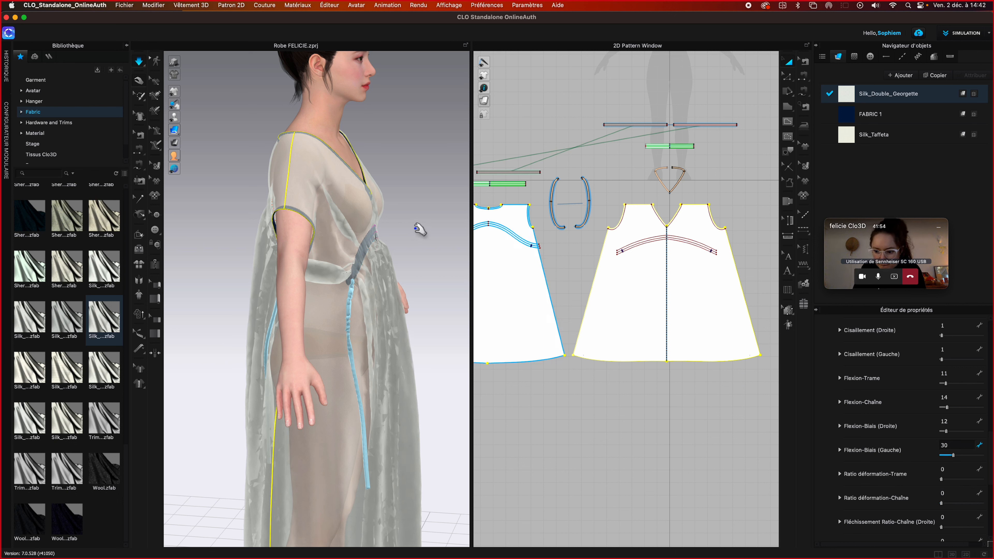
{"action": "key", "text": "space"}
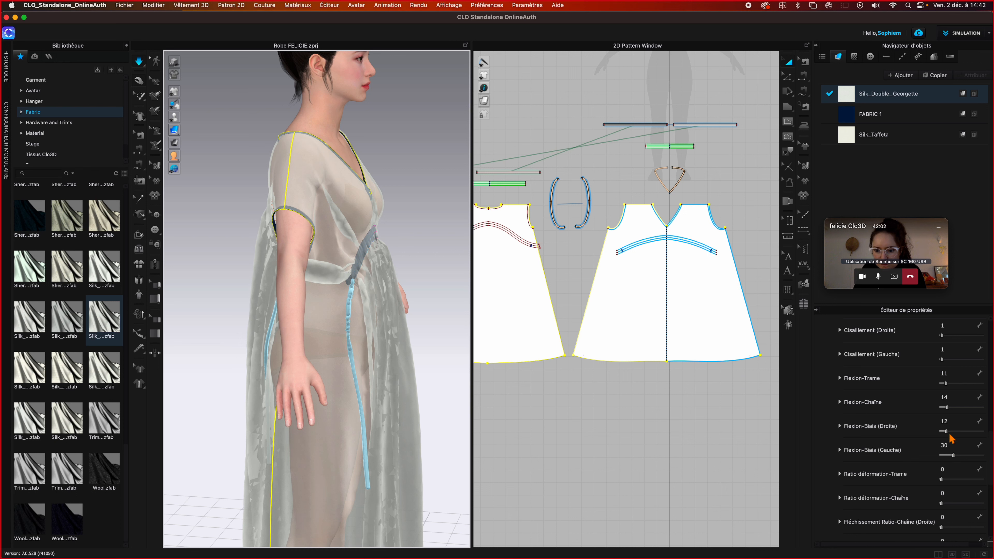
{"action": "left_click_drag", "start_coordinate": [946, 431], "coordinate": [953, 434]}
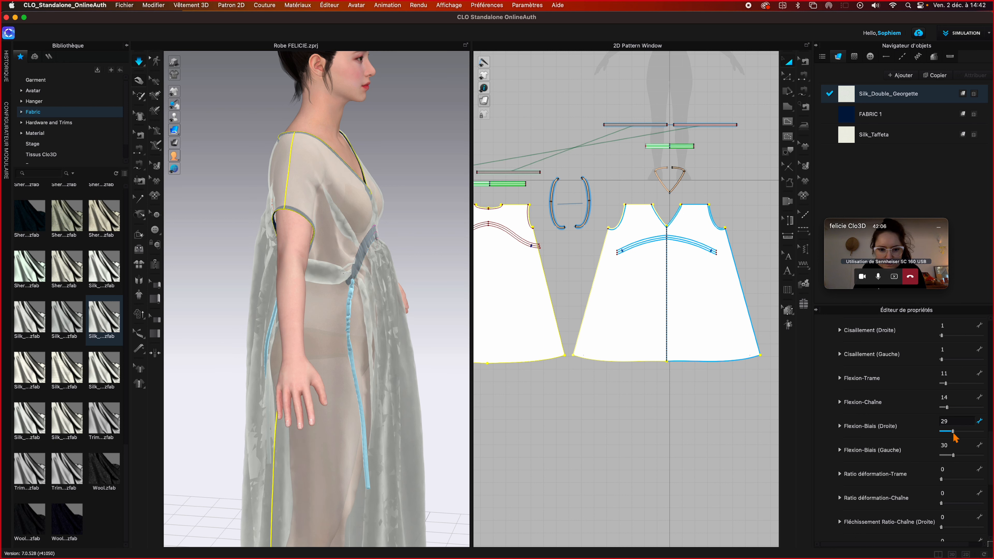
{"action": "left_click", "coordinate": [645, 477]}
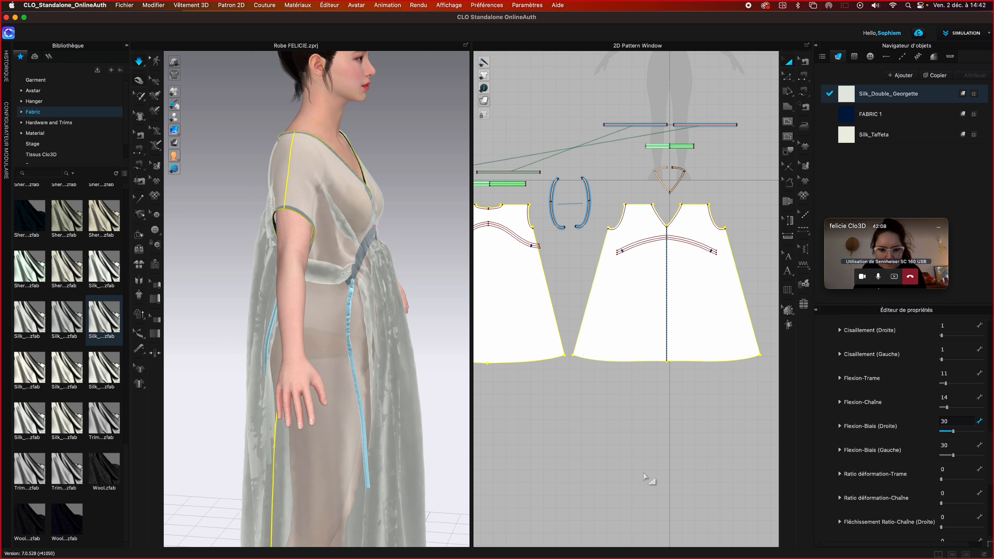
{"action": "left_click", "coordinate": [253, 283]}
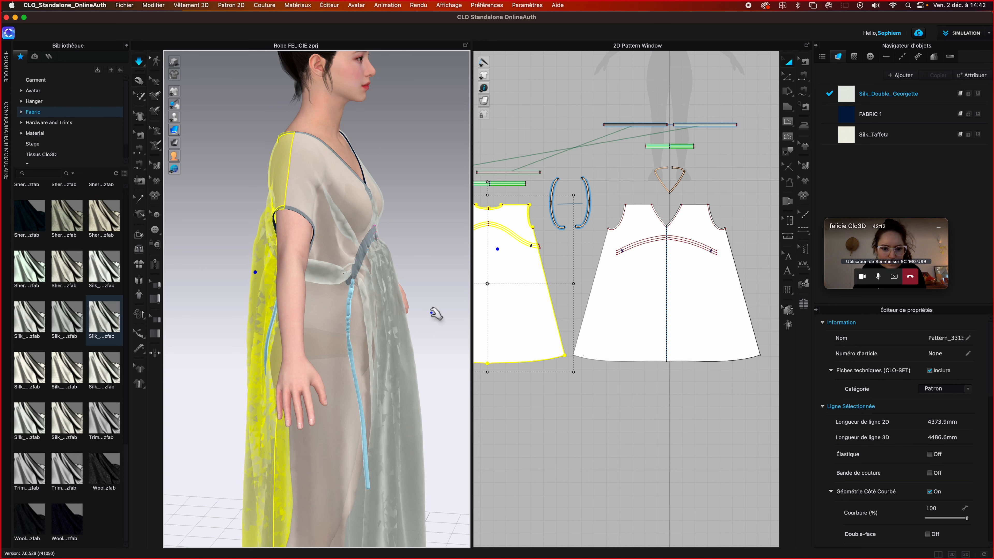
{"action": "left_click", "coordinate": [435, 314]}
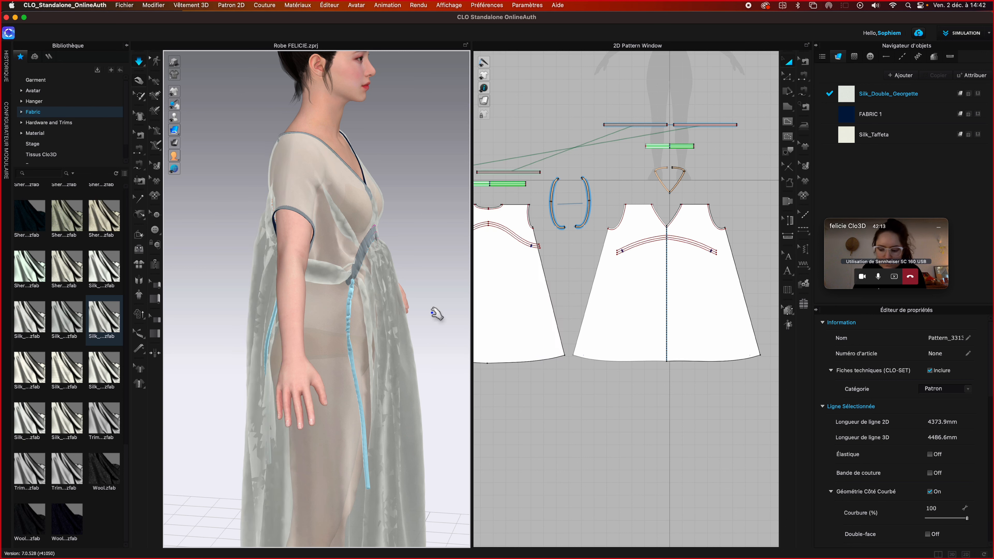
- Reselect the Silk_Double_Georgette fabric, expand its Densité details and set the density to 22
{"action": "left_click", "coordinate": [853, 96]}
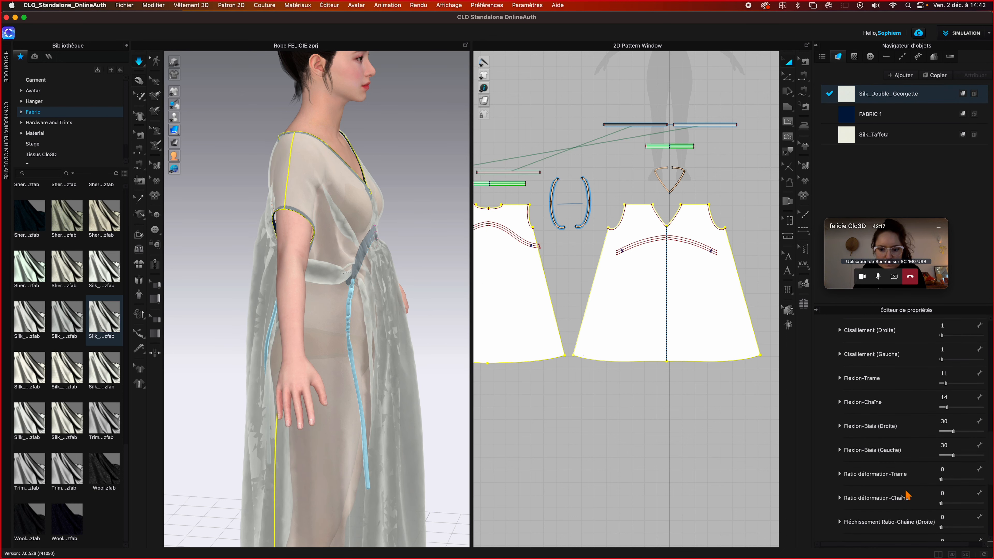
{"action": "scroll", "coordinate": [907, 497], "scroll_direction": "down", "scroll_amount": 8}
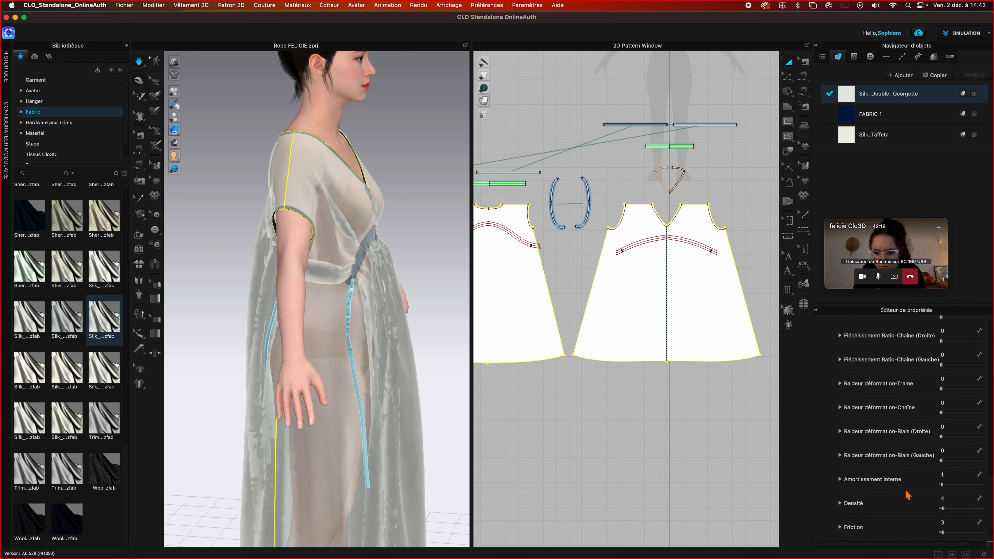
{"action": "scroll", "coordinate": [907, 495], "scroll_direction": "down", "scroll_amount": 1}
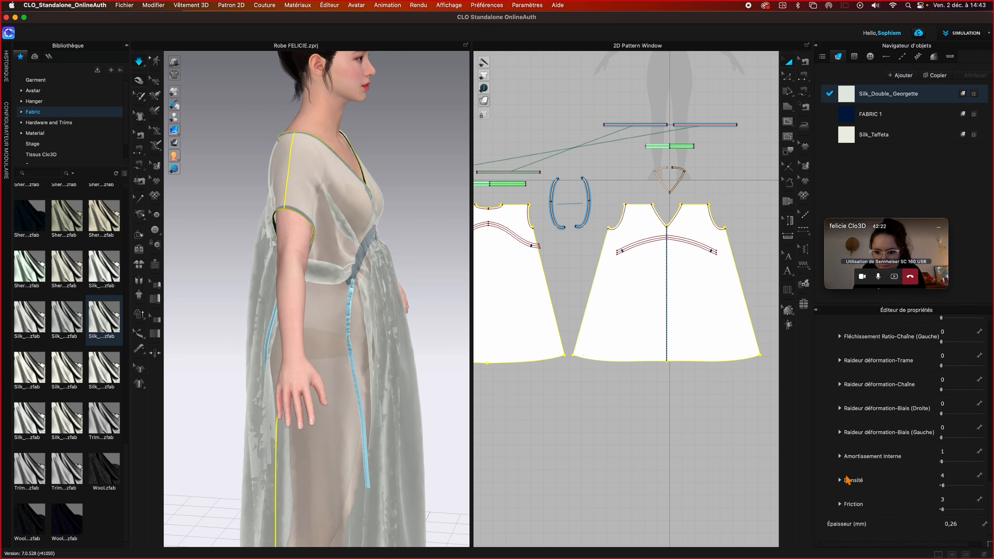
{"action": "left_click", "coordinate": [839, 481]}
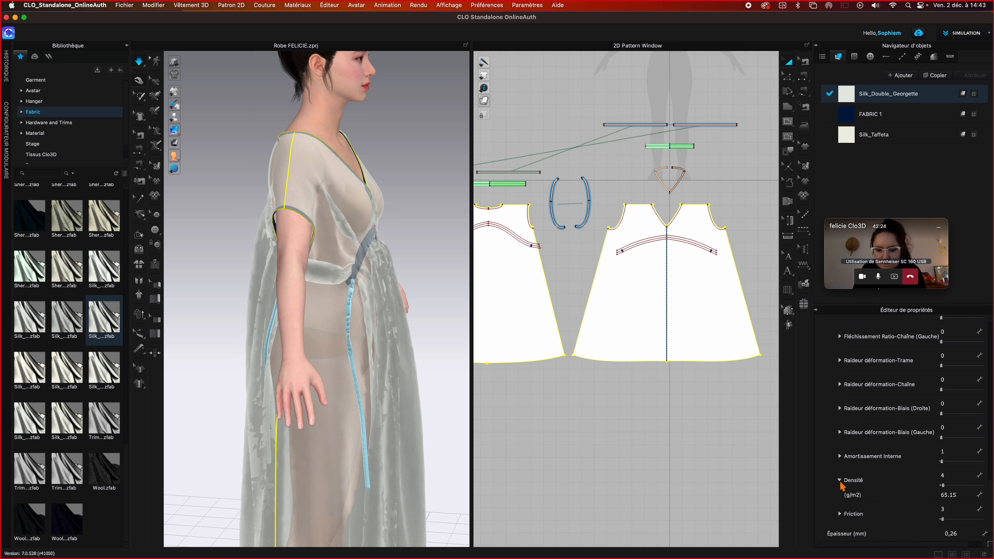
{"action": "left_click_drag", "start_coordinate": [947, 487], "coordinate": [950, 487]}
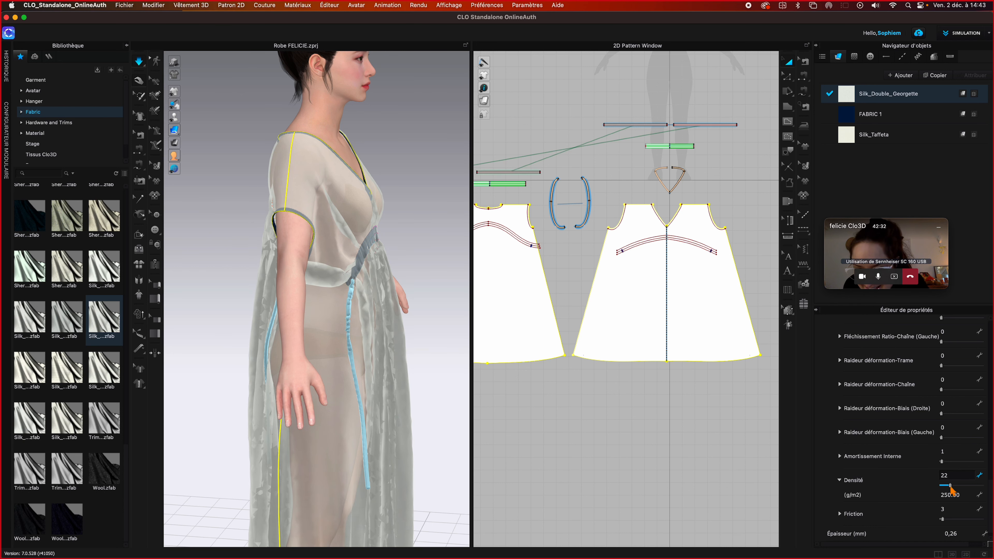
- Set the density of the Silk_Double_Georgette fabric to 30 and check the dress's drape from the front
{"action": "left_click_drag", "start_coordinate": [950, 487], "coordinate": [949, 487]}
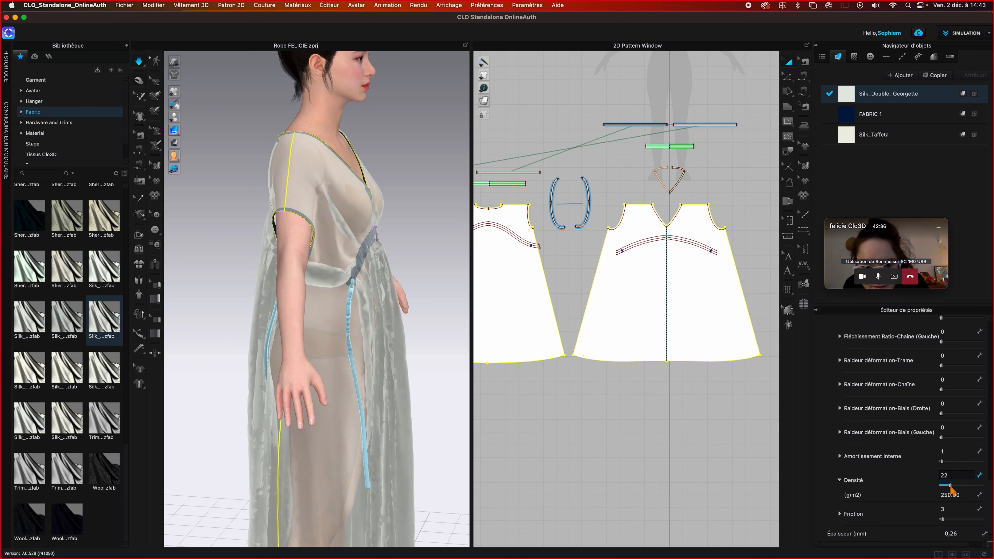
{"action": "left_click_drag", "start_coordinate": [950, 487], "coordinate": [952, 487]}
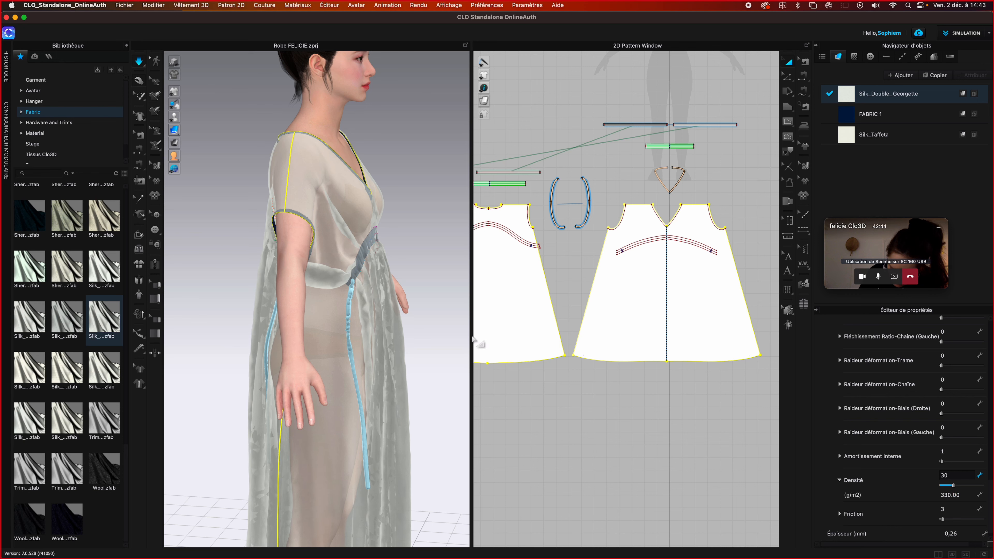
{"action": "left_click", "coordinate": [421, 227]}
{"action": "right_click_drag", "start_coordinate": [415, 238], "coordinate": [586, 238]}
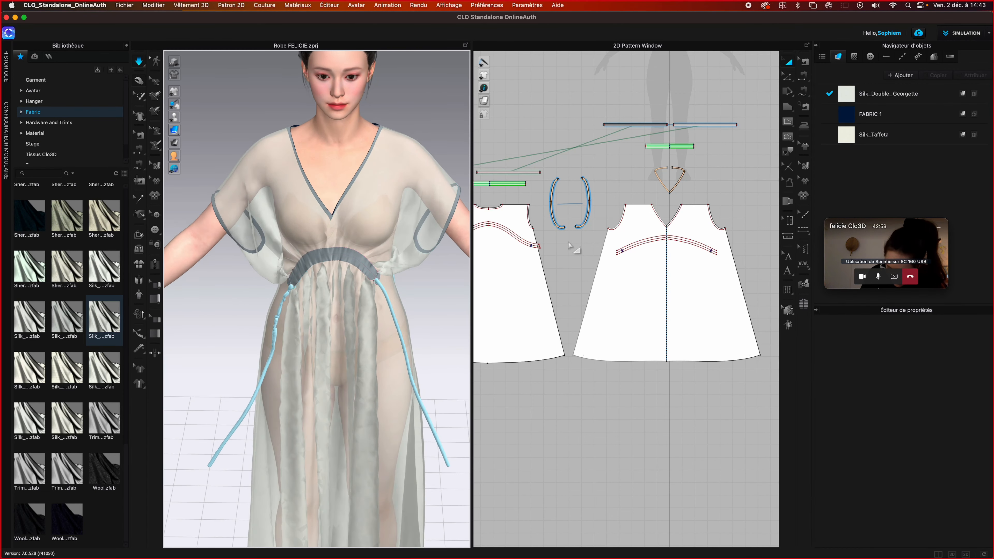
- Reselect the Silk_Double_Georgette fabric, review its physical property details and open its thickness (Épaisseur) value for editing
{"action": "left_click", "coordinate": [847, 101]}
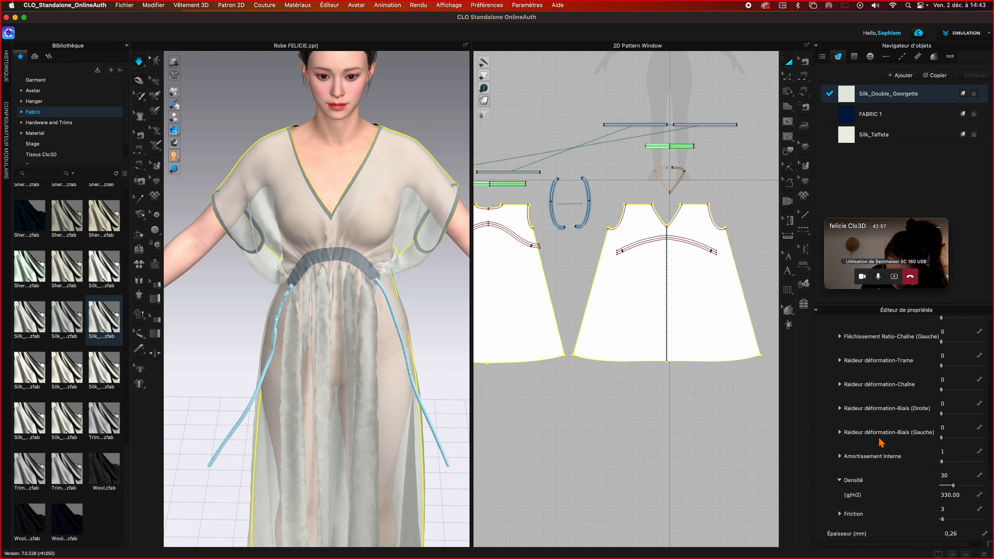
{"action": "scroll", "coordinate": [881, 443], "scroll_direction": "up", "scroll_amount": 10}
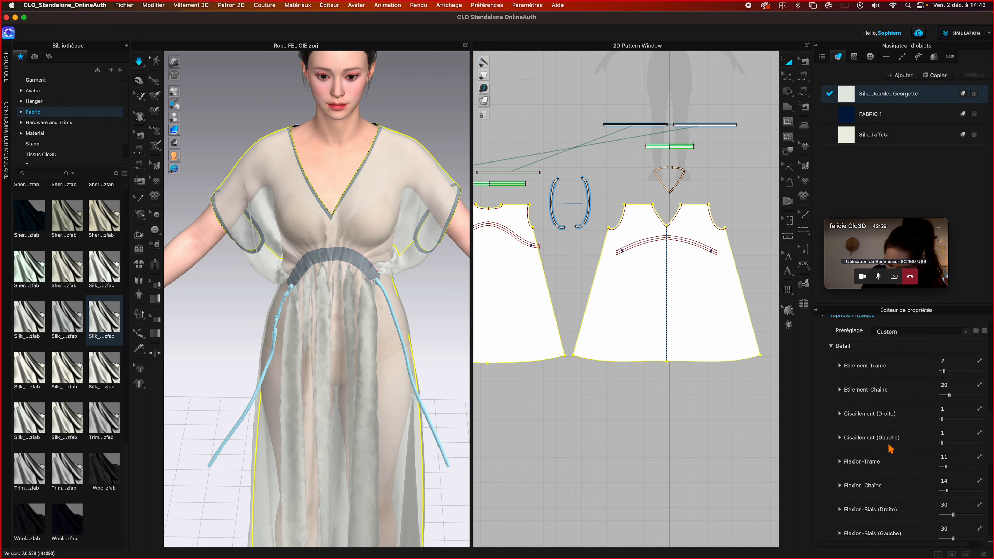
{"action": "scroll", "coordinate": [890, 448], "scroll_direction": "up", "scroll_amount": 3}
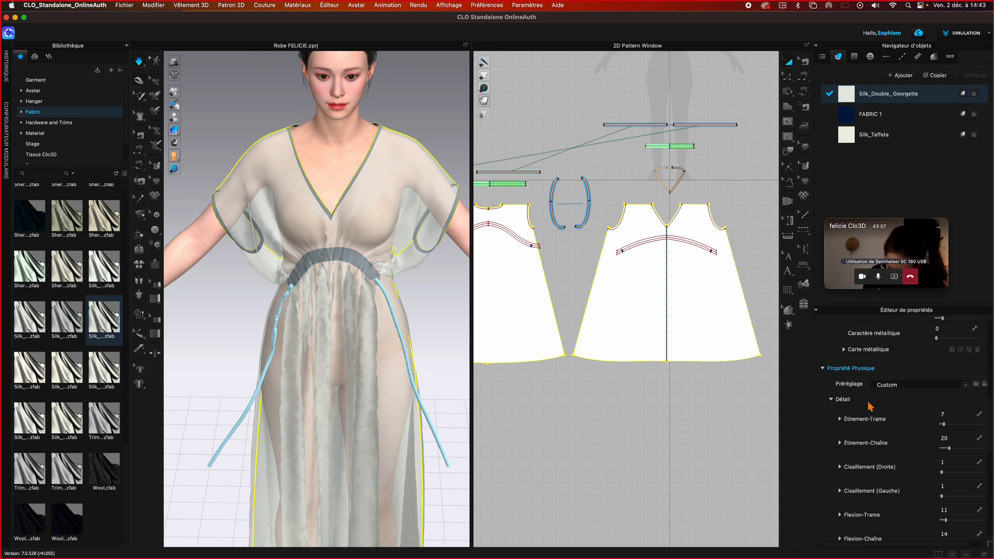
{"action": "left_click", "coordinate": [831, 399]}
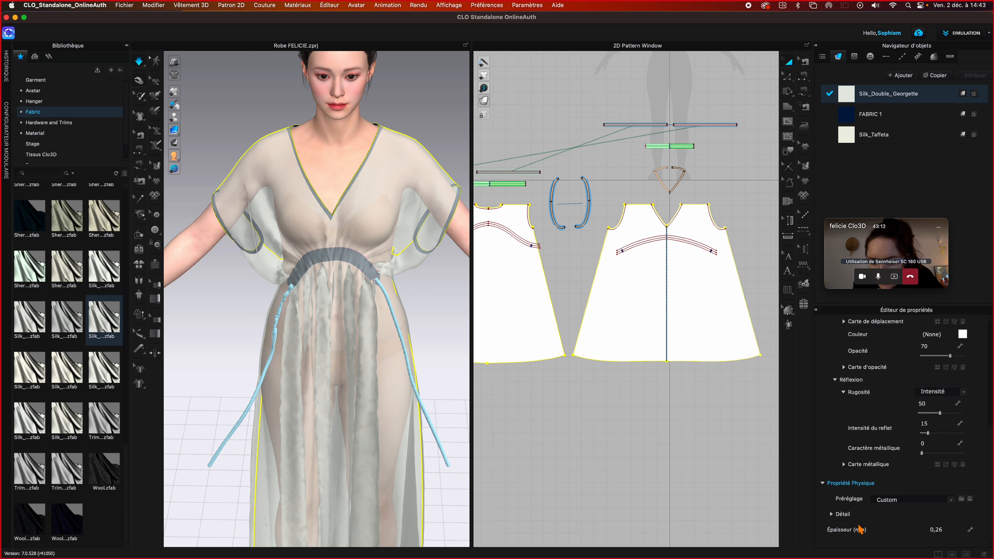
{"action": "left_click", "coordinate": [830, 514]}
{"action": "scroll", "coordinate": [890, 519], "scroll_direction": "down", "scroll_amount": 5}
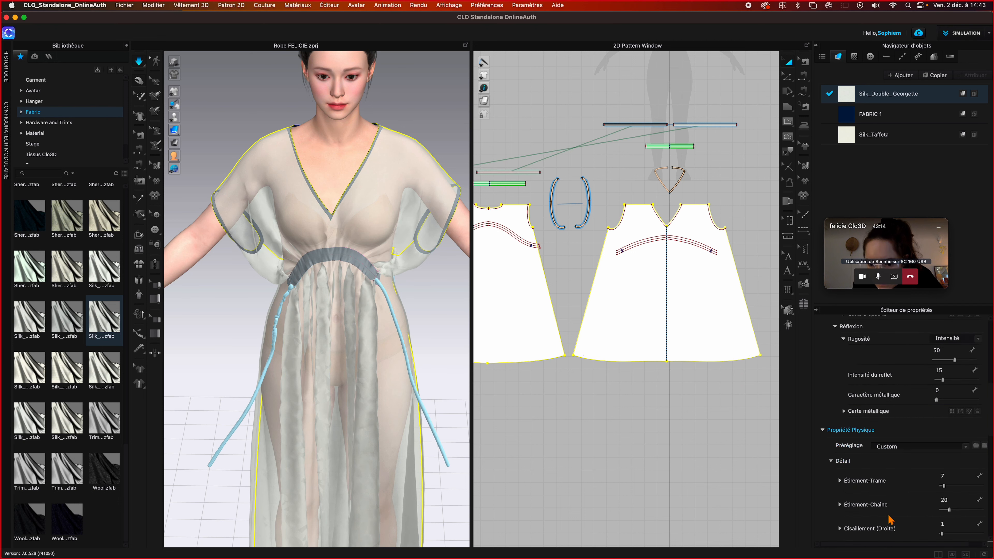
{"action": "scroll", "coordinate": [891, 519], "scroll_direction": "down", "scroll_amount": 1}
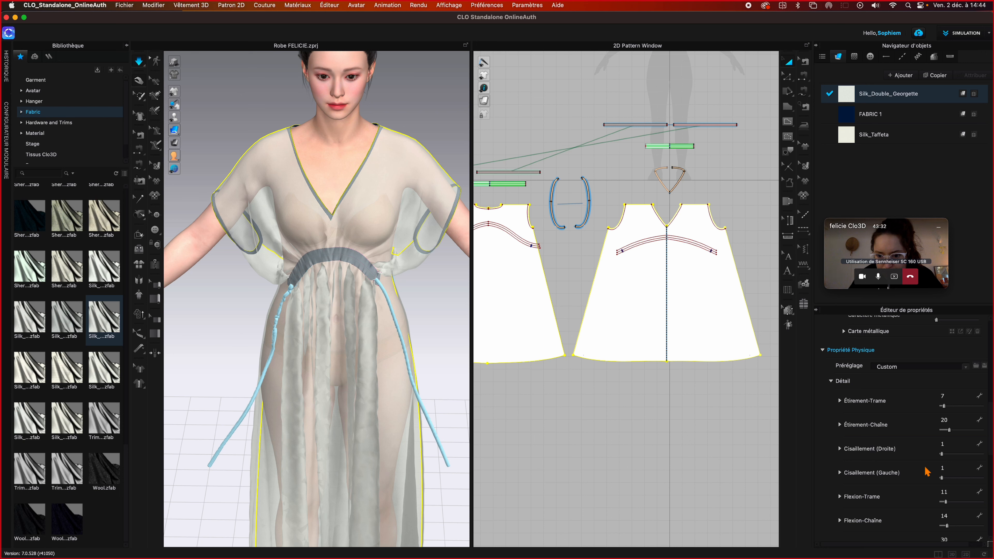
{"action": "scroll", "coordinate": [926, 472], "scroll_direction": "down", "scroll_amount": 7}
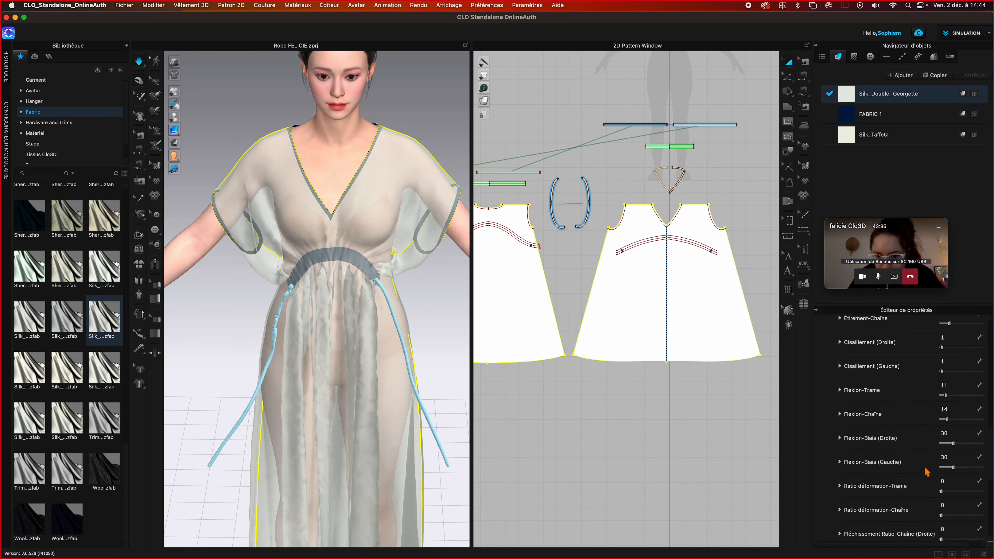
{"action": "scroll", "coordinate": [926, 471], "scroll_direction": "down", "scroll_amount": 7}
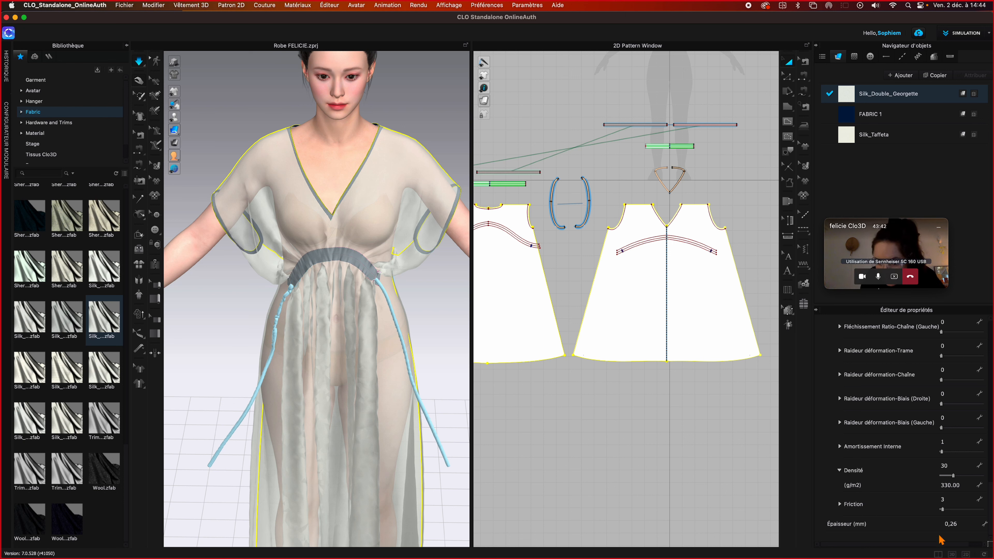
{"action": "left_click", "coordinate": [965, 525]}
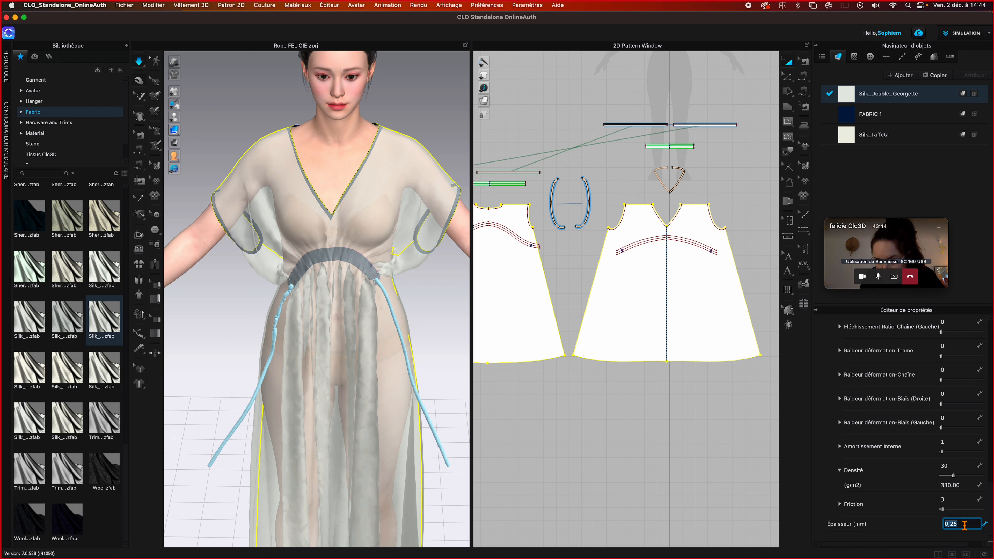
{"action": "left_click", "coordinate": [965, 524]}
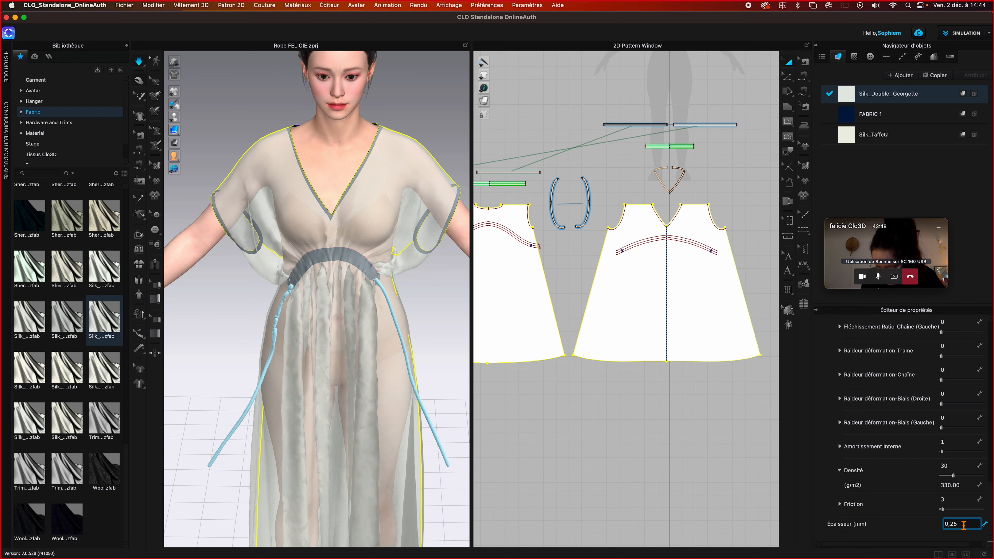
- Set the Silk_Double_Georgette fabric's thickness to 0.40 mm
{"action": "key", "text": "BackSpace"}
{"action": "key", "text": "BackSpace"}
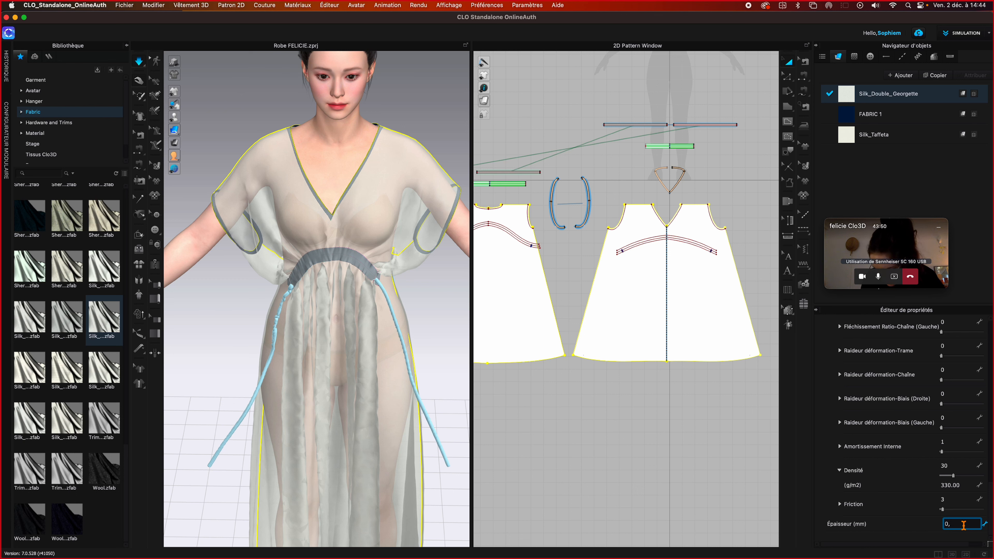
{"action": "key", "text": "Return"}
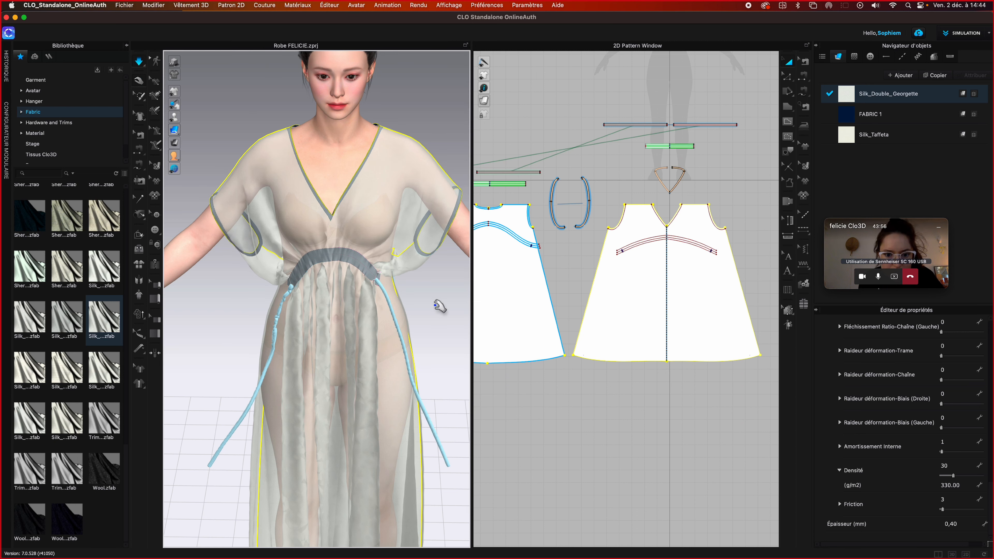
{"action": "mouse_move", "coordinate": [439, 306]}
{"action": "right_mouse_down"}
{"action": "mouse_move", "coordinate": [468, 297]}
{"action": "mouse_move", "coordinate": [510, 306]}
{"action": "mouse_move", "coordinate": [486, 295]}
{"action": "mouse_move", "coordinate": [449, 302]}
{"action": "right_mouse_up"}
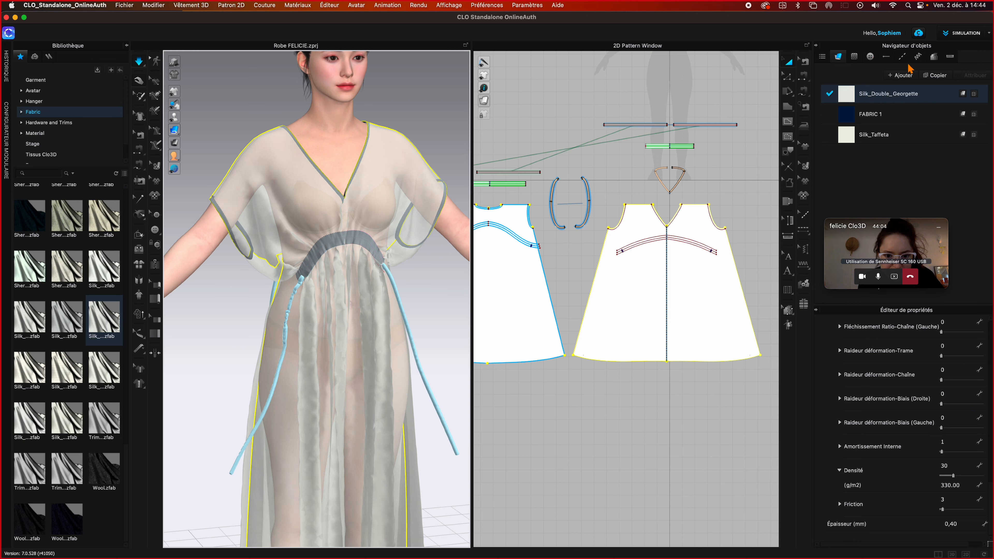
- Collapse the physical property details of the Silk_Double_Georgette fabric and raise its opacity to 100
{"action": "double_click", "coordinate": [933, 103]}
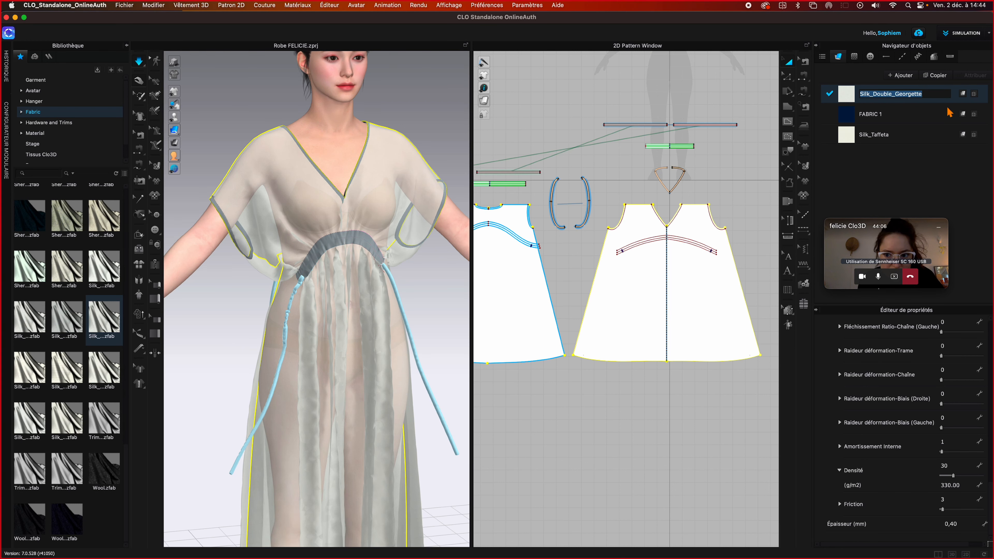
{"action": "left_click", "coordinate": [941, 117]}
{"action": "left_click", "coordinate": [843, 93]}
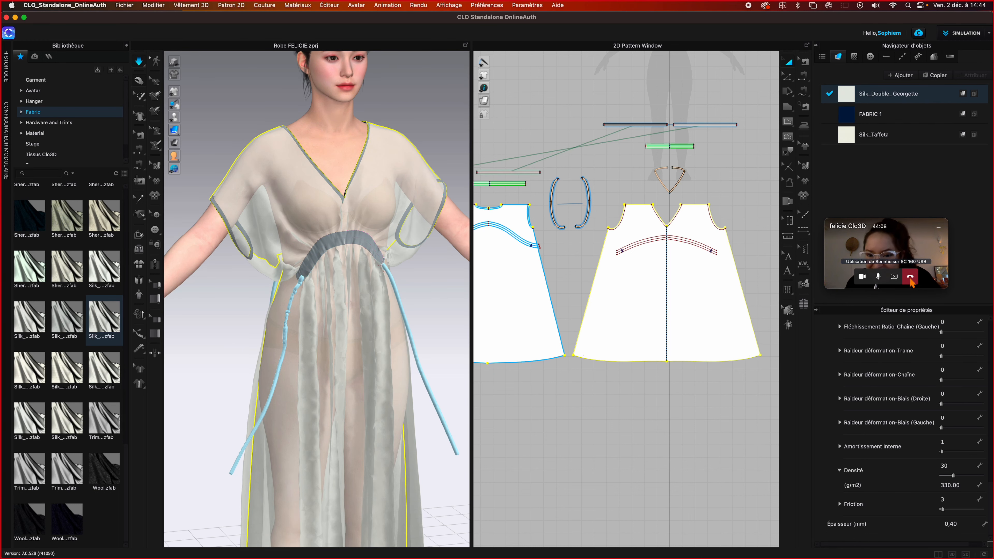
{"action": "scroll", "coordinate": [882, 415], "scroll_direction": "up", "scroll_amount": 10}
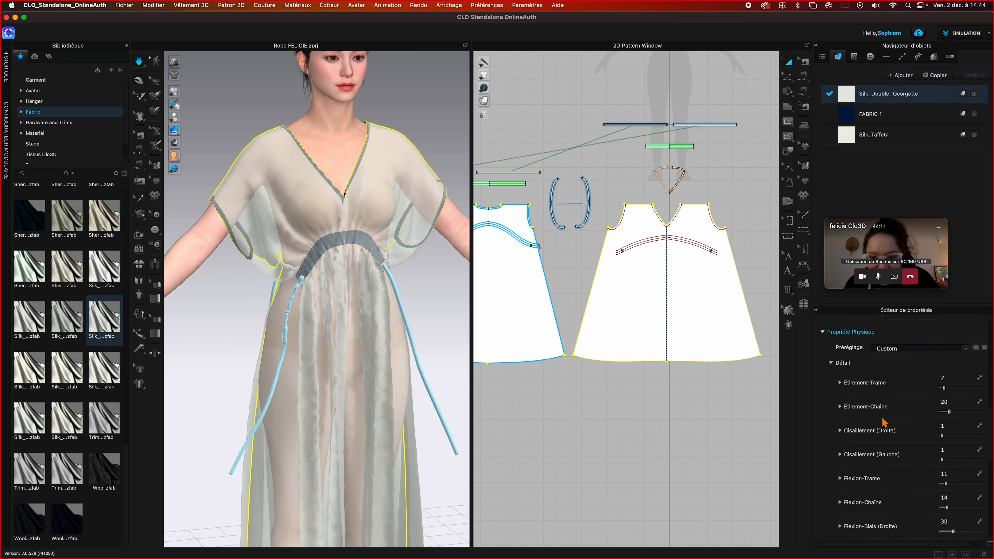
{"action": "scroll", "coordinate": [882, 418], "scroll_direction": "up", "scroll_amount": 2}
{"action": "left_click", "coordinate": [832, 391]}
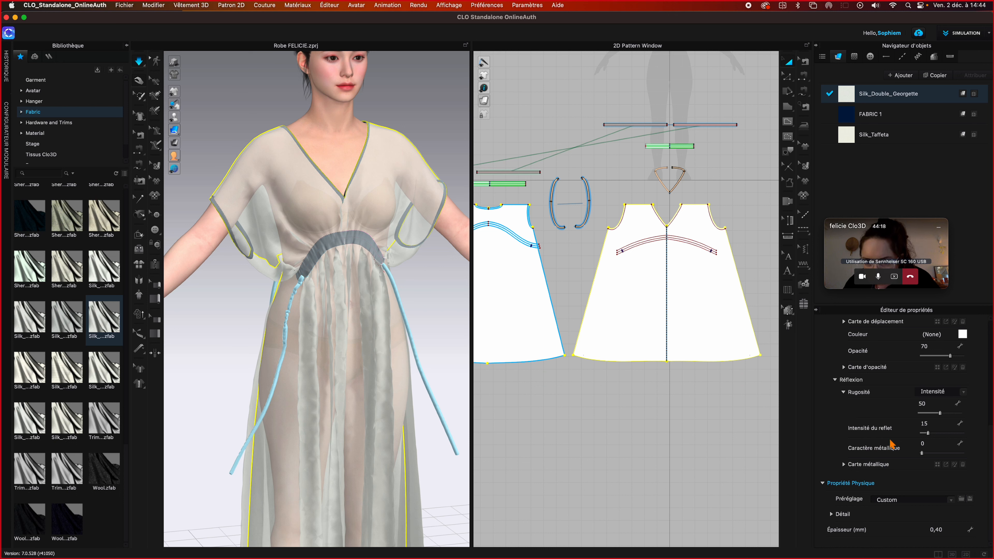
{"action": "scroll", "coordinate": [902, 408], "scroll_direction": "up", "scroll_amount": 3}
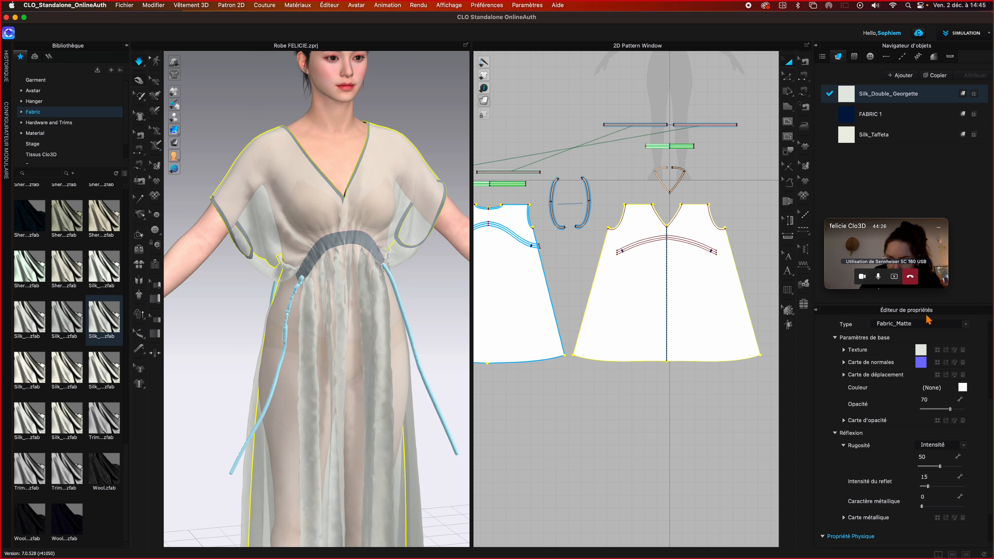
{"action": "scroll", "coordinate": [855, 346], "scroll_direction": "up", "scroll_amount": 4}
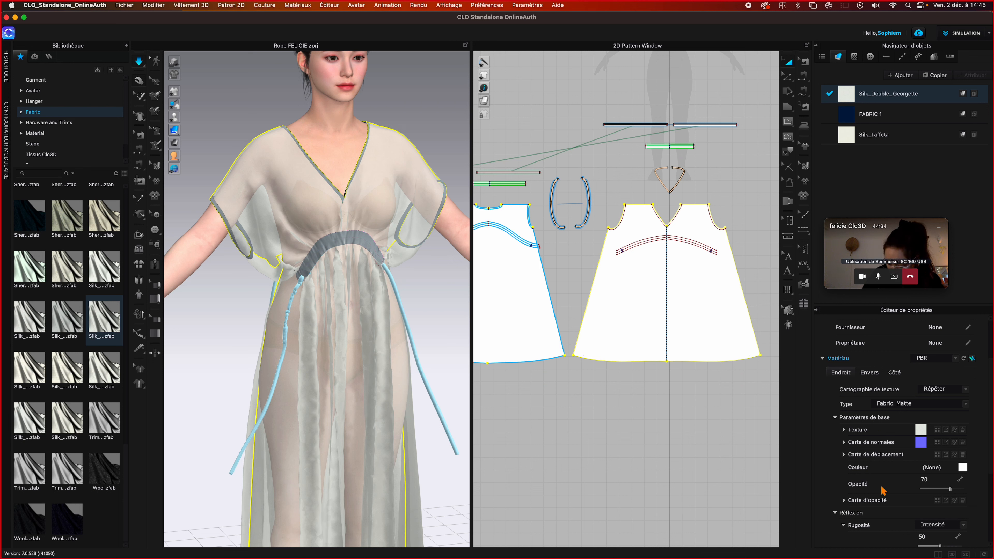
{"action": "left_click_drag", "start_coordinate": [950, 489], "coordinate": [963, 490]}
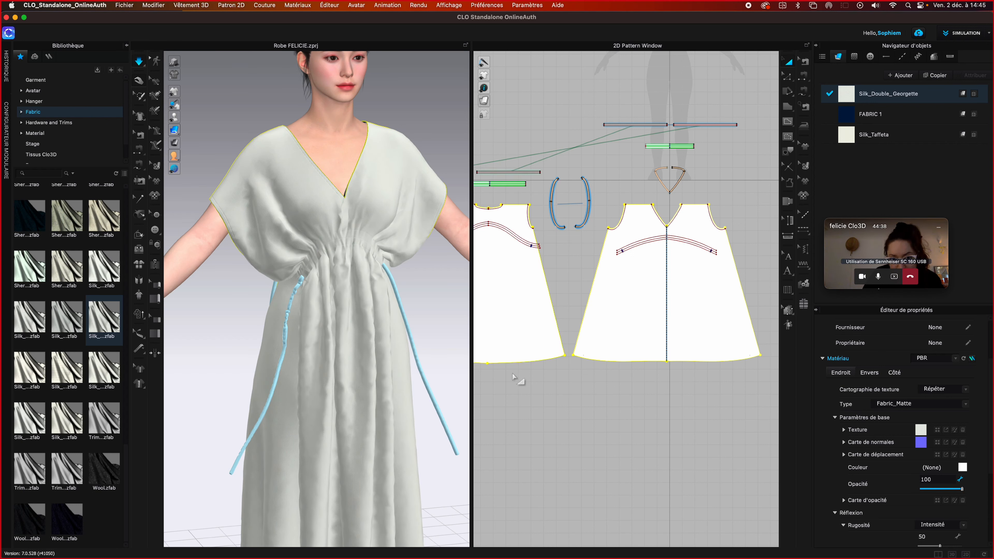
{"action": "key", "text": "w"}
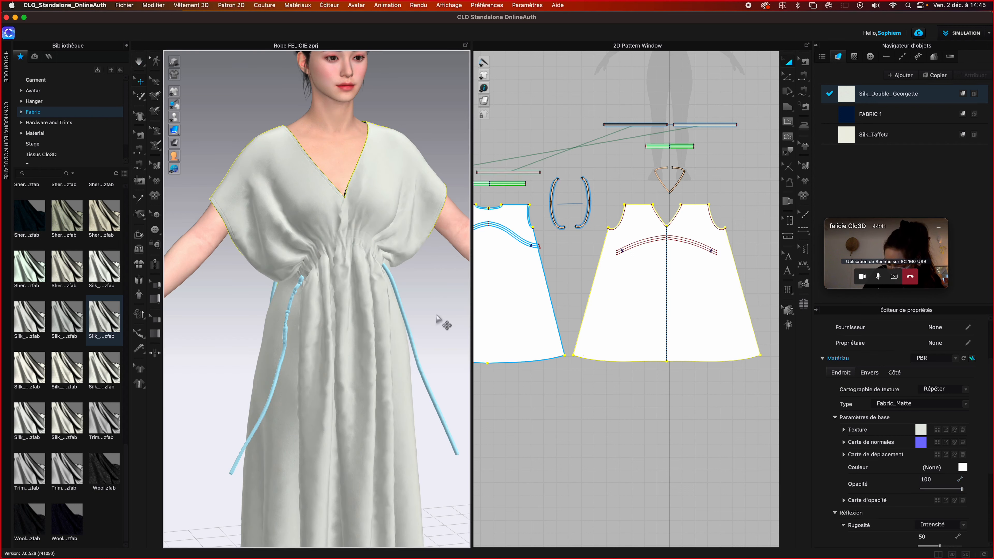
{"action": "right_click_drag", "start_coordinate": [442, 316], "coordinate": [422, 325]}
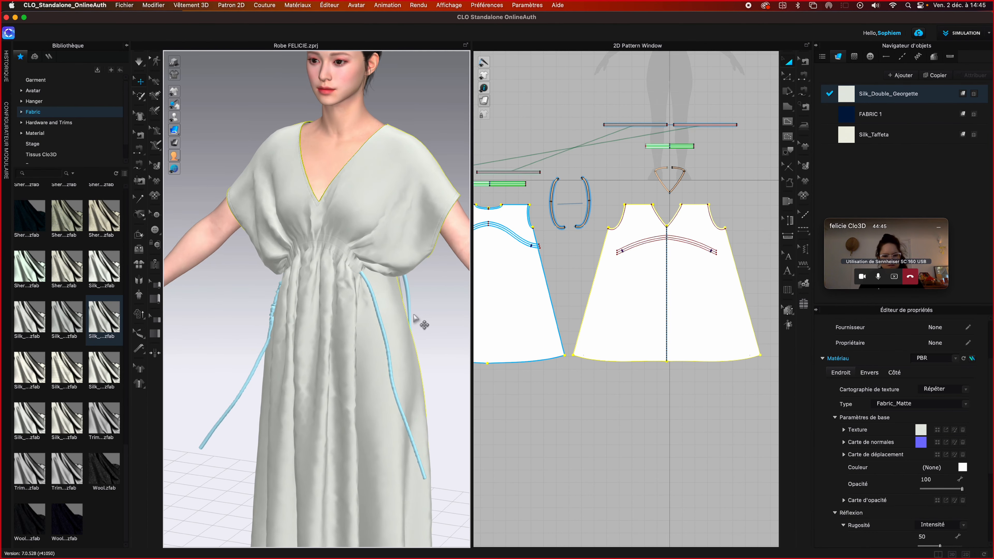
- Set the dress fabric's colour to the dark navy blue swatch from the AUTONNE palette
{"action": "left_click", "coordinate": [962, 467]}
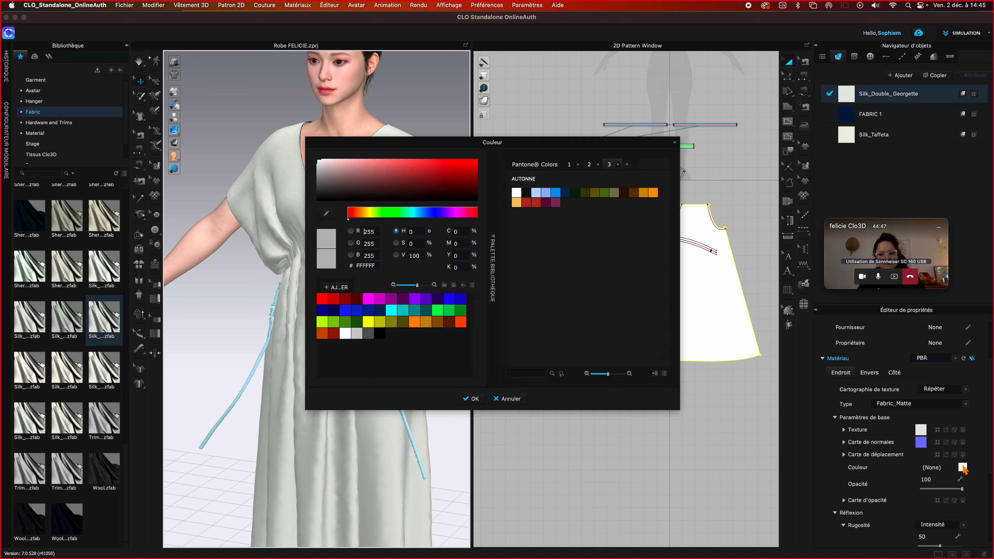
{"action": "left_click", "coordinate": [565, 192]}
{"action": "left_click", "coordinate": [471, 399]}
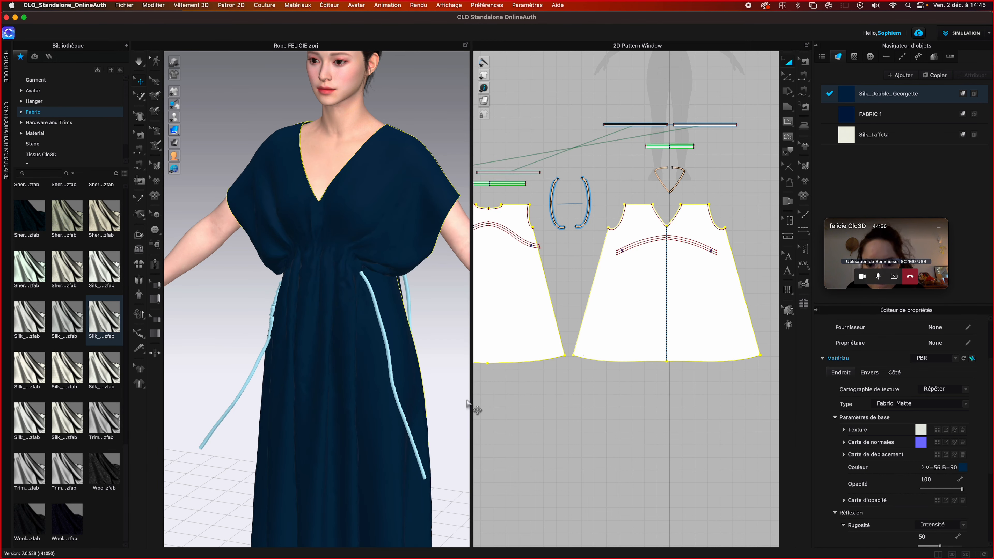
- Change the dress fabric's material type to Fabric_Silk/Satin and deselect it to see the sheen in the 3D view
{"action": "left_click", "coordinate": [935, 407]}
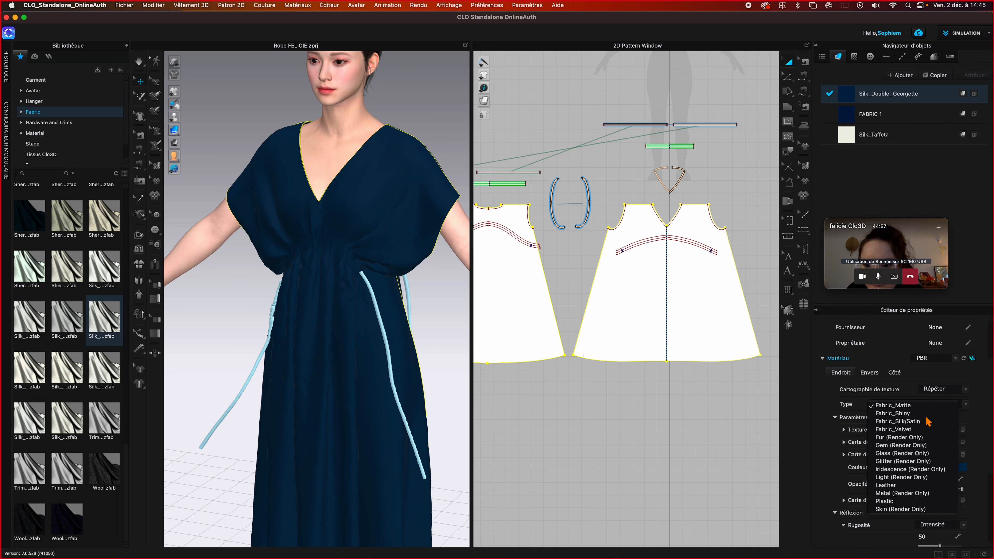
{"action": "left_click", "coordinate": [917, 424]}
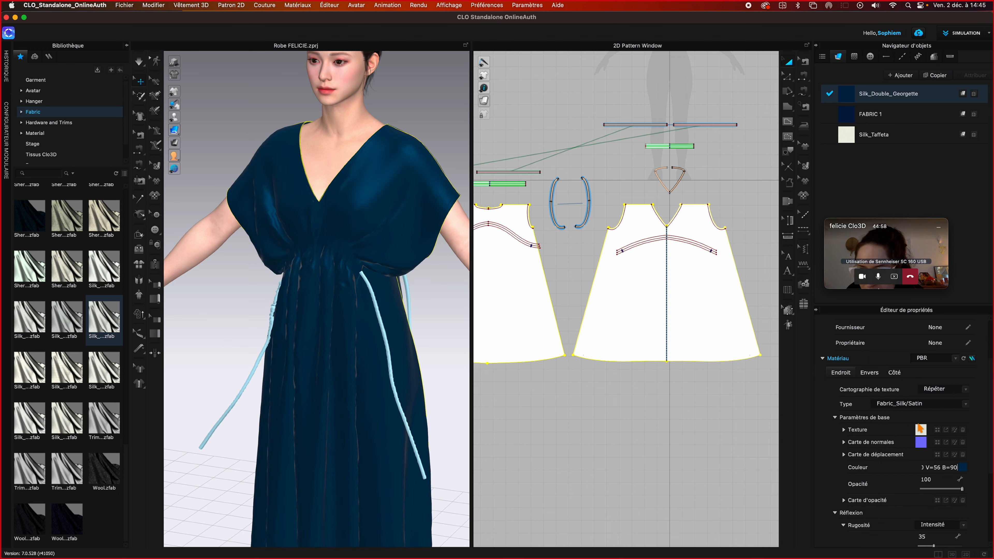
{"action": "left_click", "coordinate": [449, 319]}
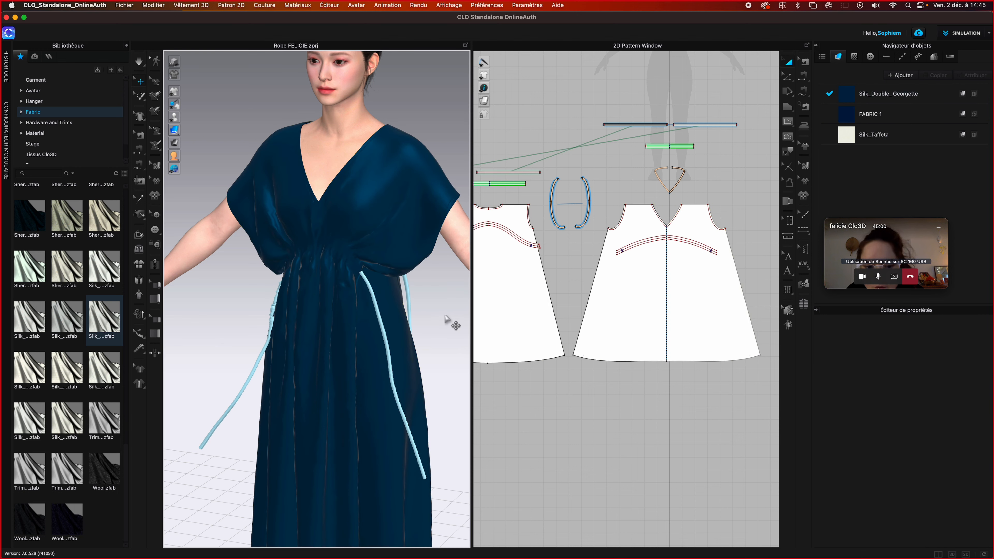
{"action": "mouse_move", "coordinate": [450, 317]}
{"action": "right_mouse_down"}
{"action": "mouse_move", "coordinate": [515, 319]}
{"action": "mouse_move", "coordinate": [461, 316]}
{"action": "right_mouse_up"}
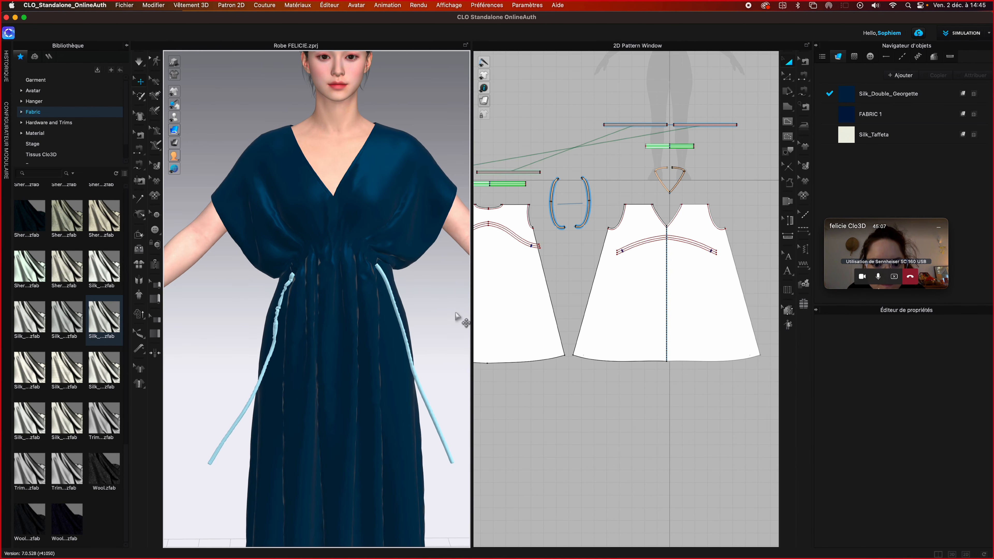
- Hide the library, switch the simulation to the Essayage (tissu précis) mode, and run it briefly on the dress
{"action": "left_click", "coordinate": [126, 45]}
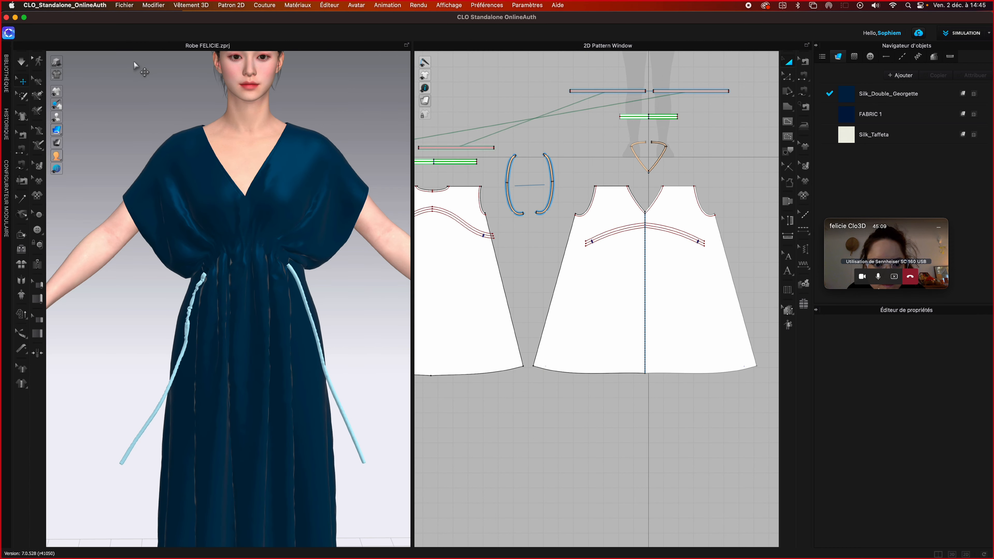
{"action": "left_click", "coordinate": [26, 66]}
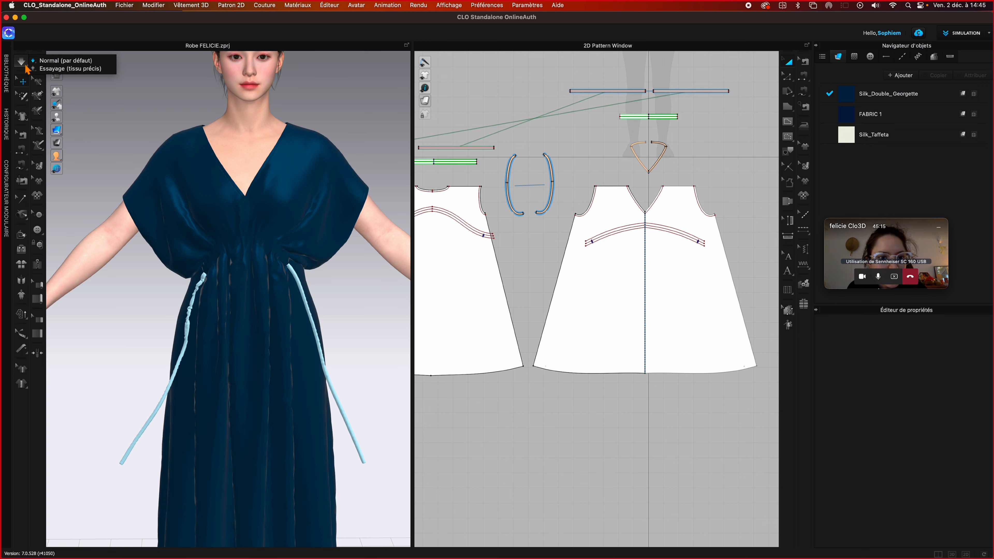
{"action": "left_click", "coordinate": [79, 69]}
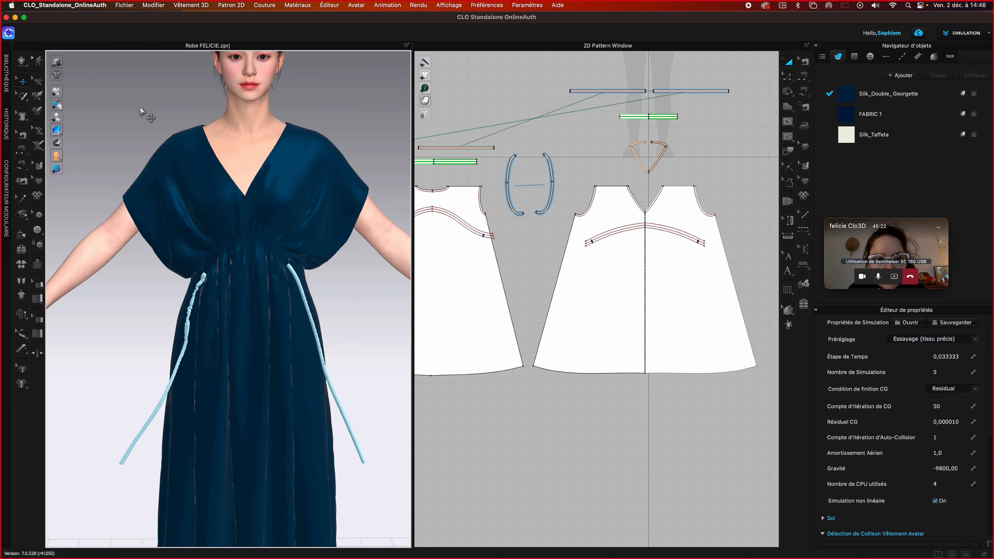
{"action": "key", "text": "space"}
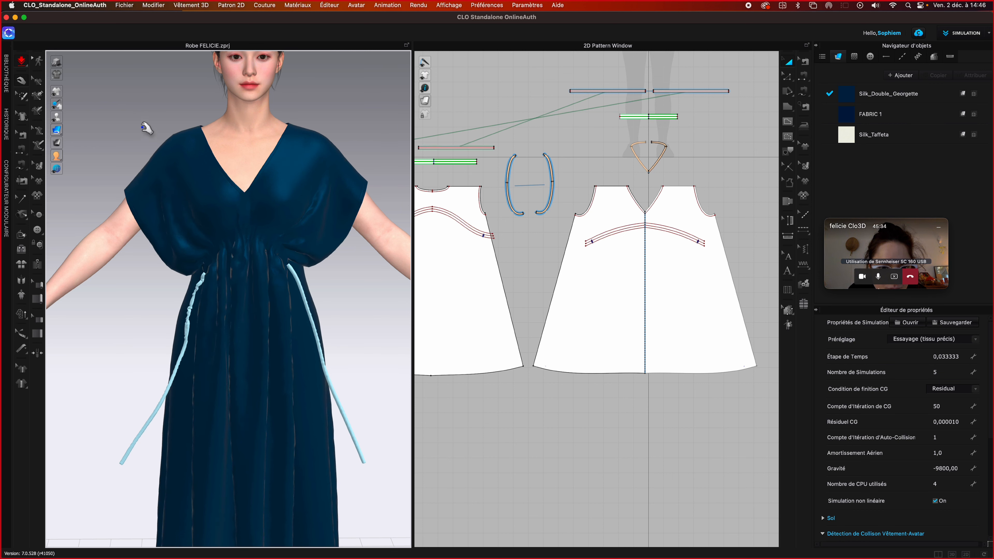
{"action": "right_click_drag", "start_coordinate": [146, 126], "coordinate": [344, 137]}
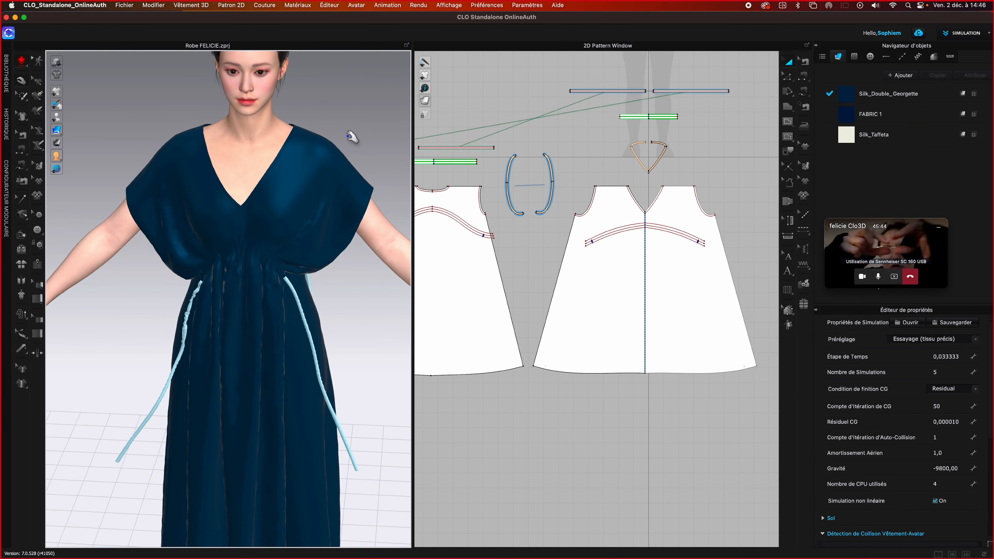
{"action": "key", "text": "space"}
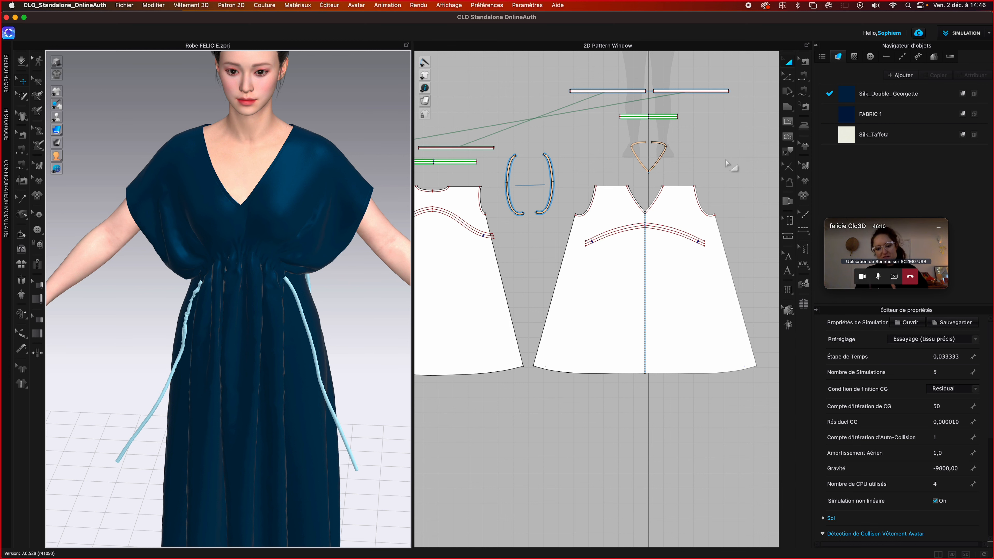
- Set the particle distance of the V-neck front dress panel to 10 mm
{"action": "scroll", "coordinate": [721, 203], "scroll_direction": "up", "scroll_amount": 3}
{"action": "scroll", "coordinate": [721, 210], "scroll_direction": "up", "scroll_amount": 2}
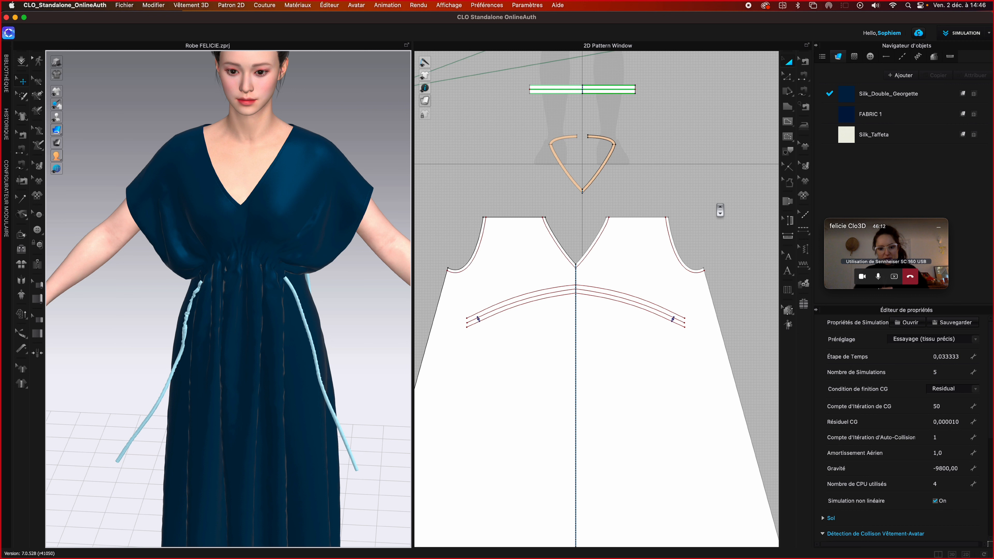
{"action": "left_click", "coordinate": [788, 78]}
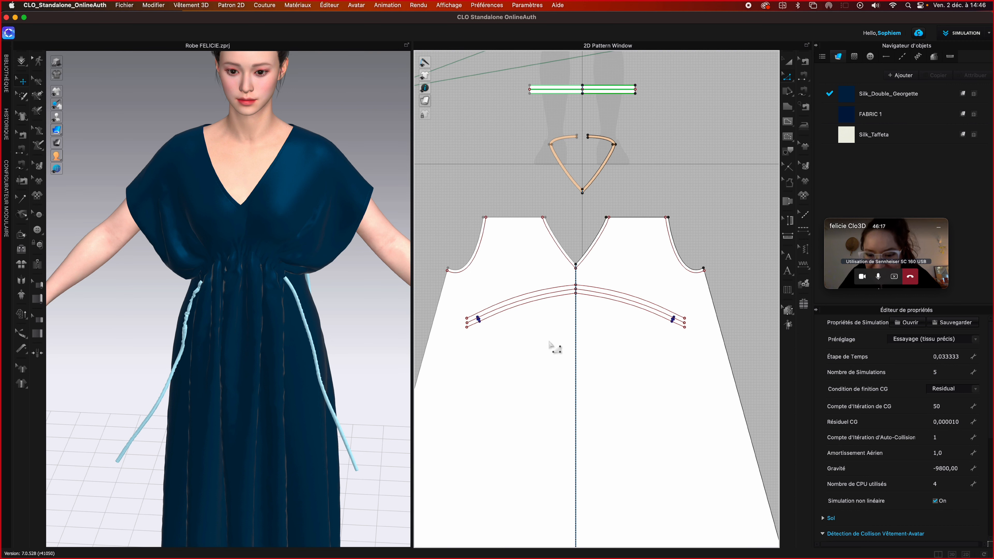
{"action": "left_click", "coordinate": [732, 138]}
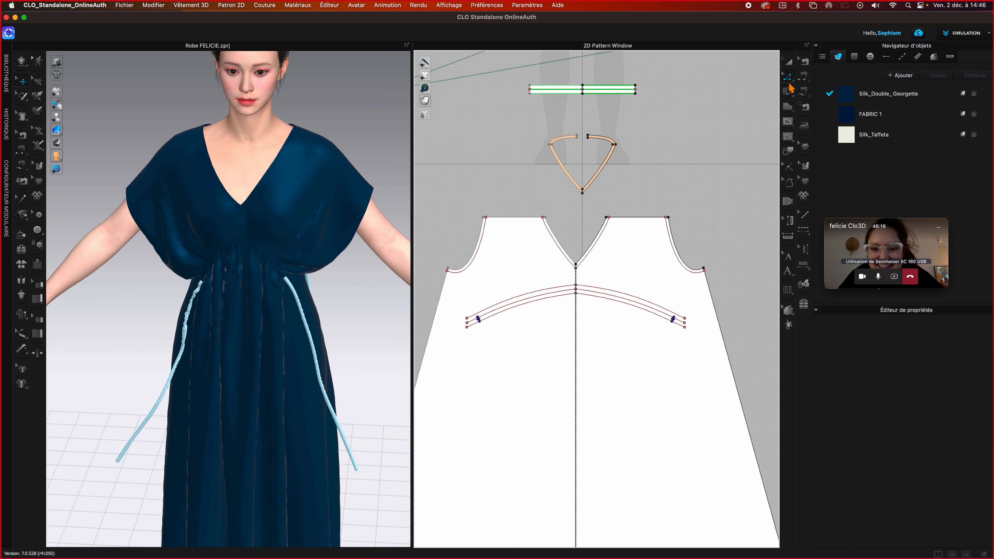
{"action": "left_click", "coordinate": [789, 61]}
{"action": "left_click", "coordinate": [625, 393]}
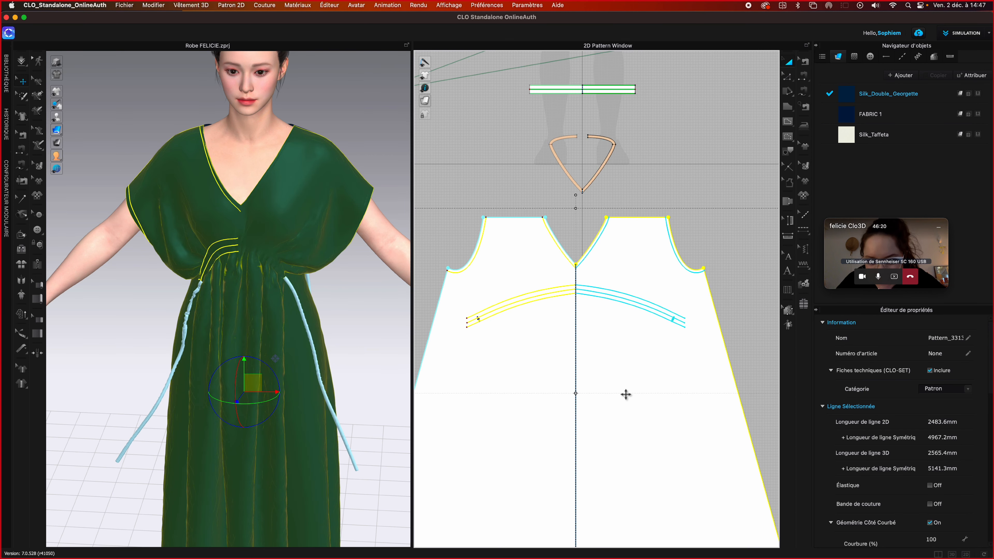
{"action": "scroll", "coordinate": [868, 453], "scroll_direction": "down", "scroll_amount": 10}
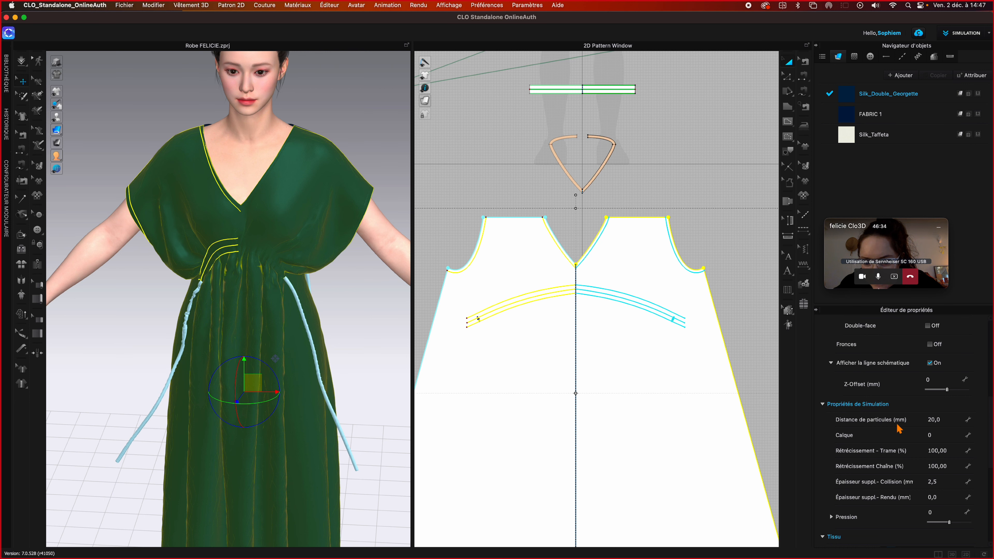
{"action": "left_click", "coordinate": [948, 483]}
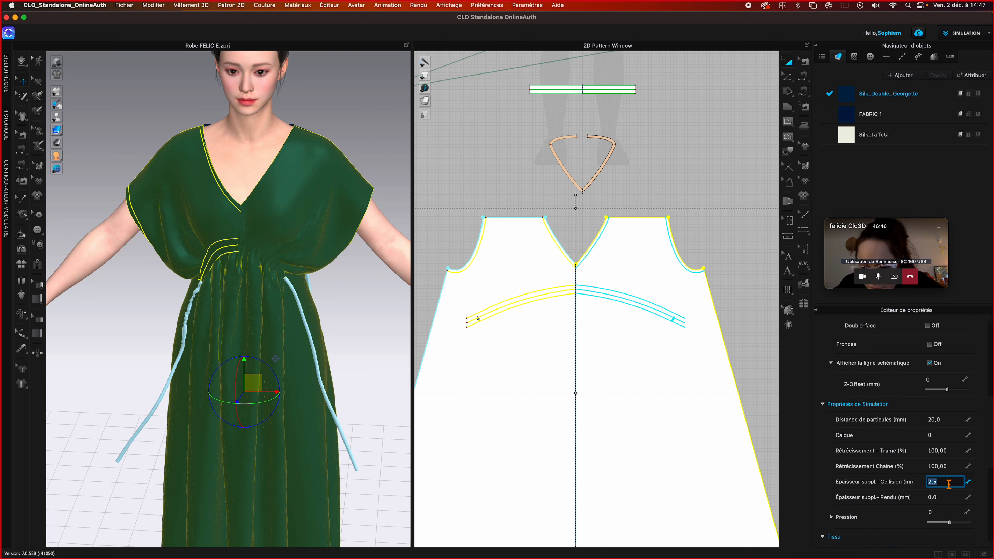
{"action": "left_click", "coordinate": [942, 420]}
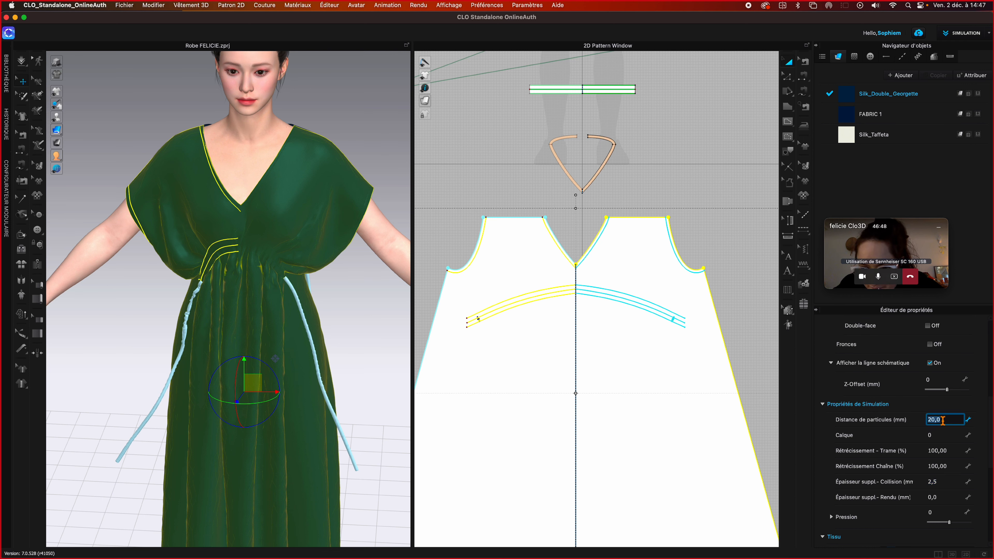
{"action": "type", "text": "10"}
{"action": "key", "text": "Return"}
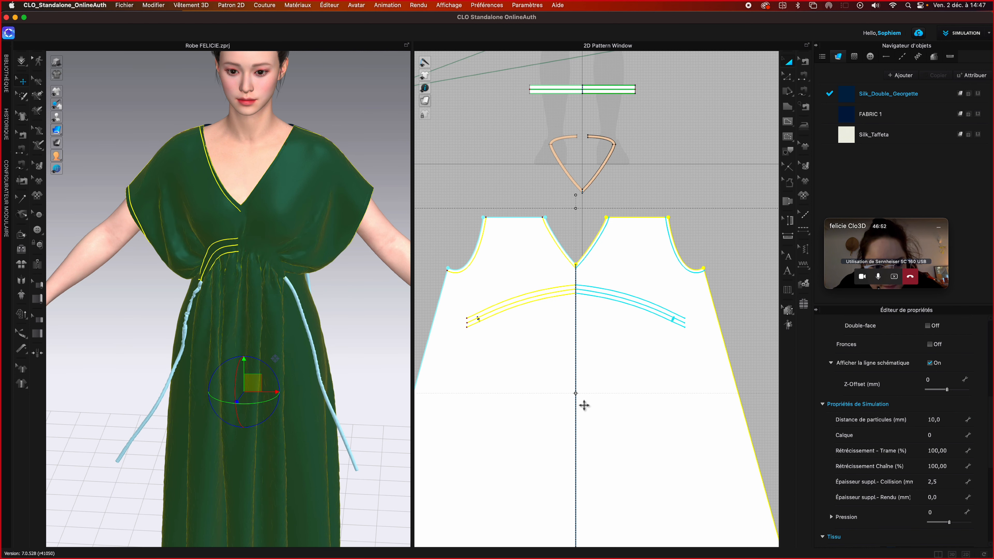
{"action": "left_click", "coordinate": [491, 192]}
- Simulate the dress again with the finer front panel mesh and inspect the drape from an angle
{"action": "scroll", "coordinate": [490, 194], "scroll_direction": "down", "scroll_amount": 2}
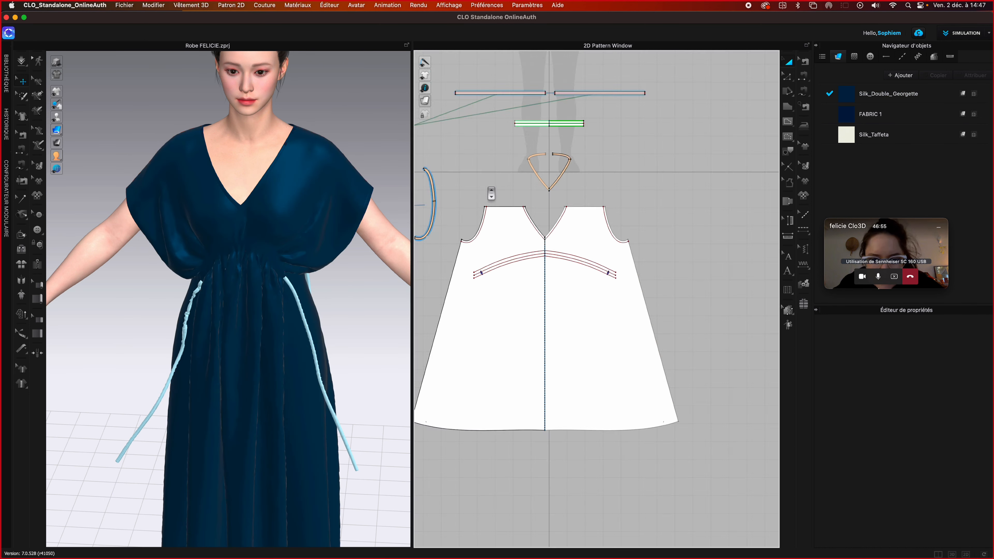
{"action": "key", "text": "space"}
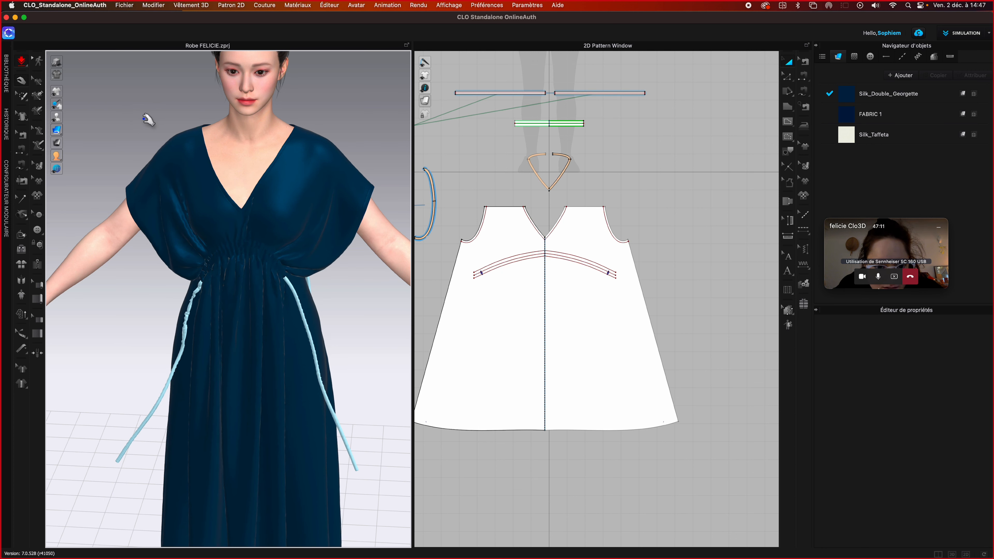
{"action": "right_click_drag", "start_coordinate": [156, 117], "coordinate": [162, 123]}
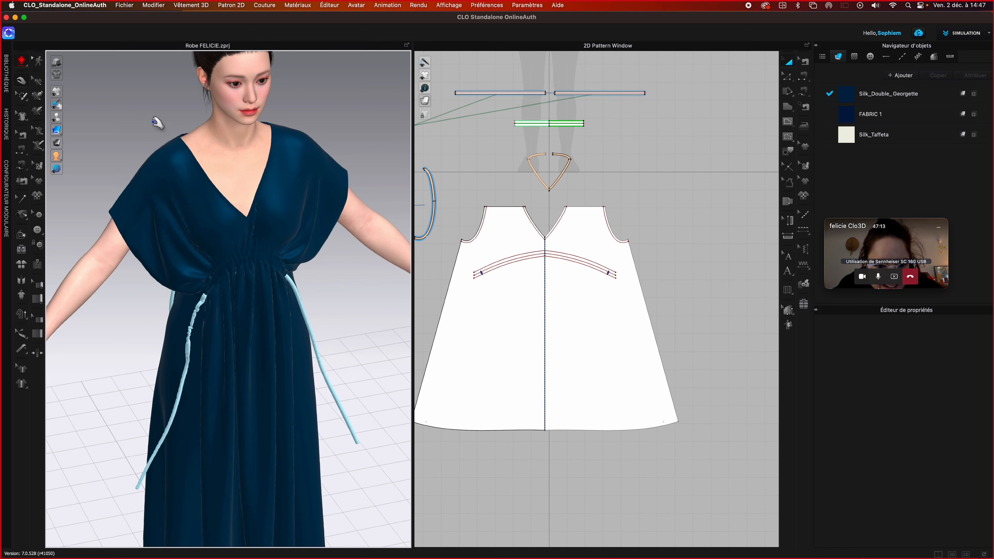
- Stop the simulation and set the particle distance of the back dress panel to 10 mm
{"action": "key", "text": "space"}
{"action": "right_click_drag", "start_coordinate": [125, 140], "coordinate": [206, 129]}
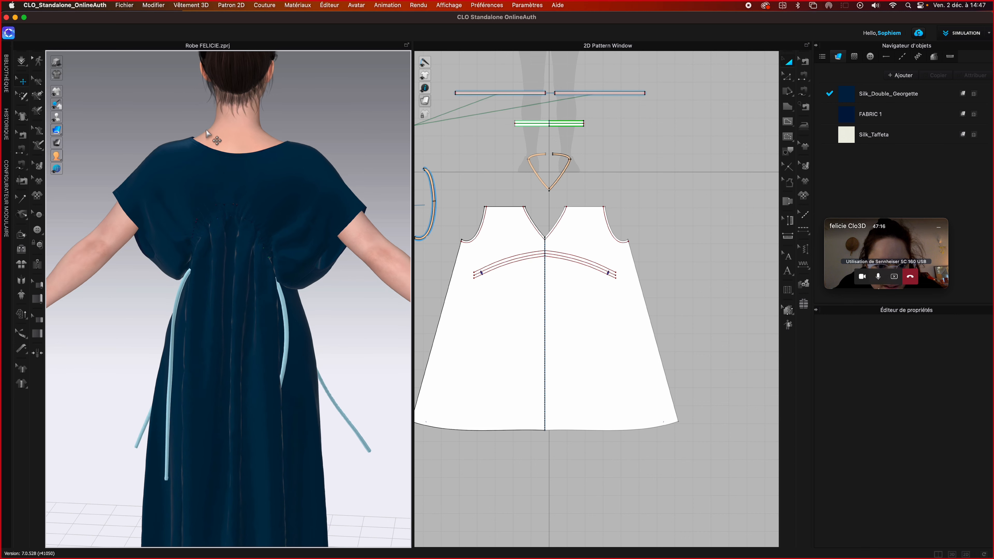
{"action": "left_click", "coordinate": [543, 299]}
{"action": "scroll", "coordinate": [543, 299], "scroll_direction": "down", "scroll_amount": 3}
{"action": "scroll", "coordinate": [585, 344], "scroll_direction": "down", "scroll_amount": 2}
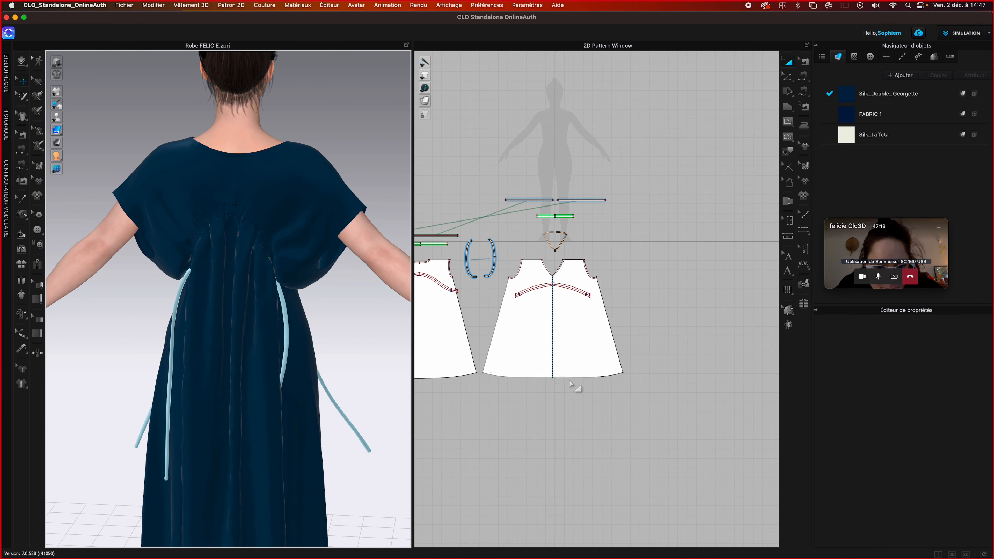
{"action": "left_click", "coordinate": [442, 368]}
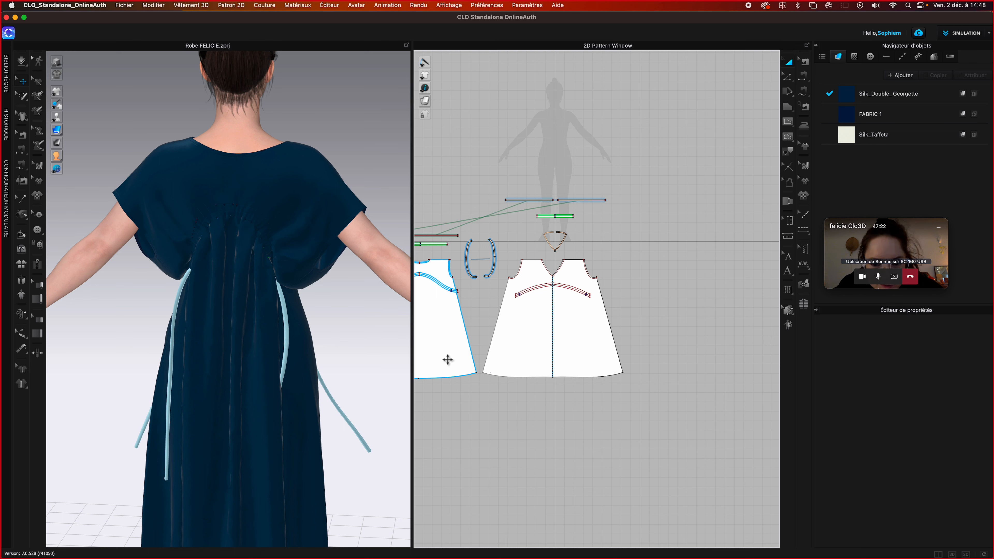
{"action": "left_click", "coordinate": [449, 359]}
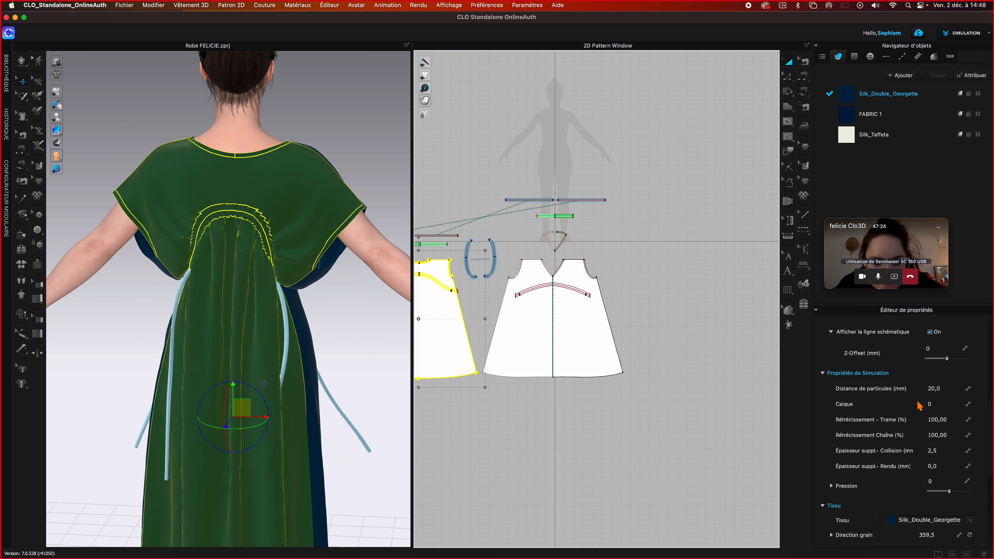
{"action": "left_click", "coordinate": [953, 388]}
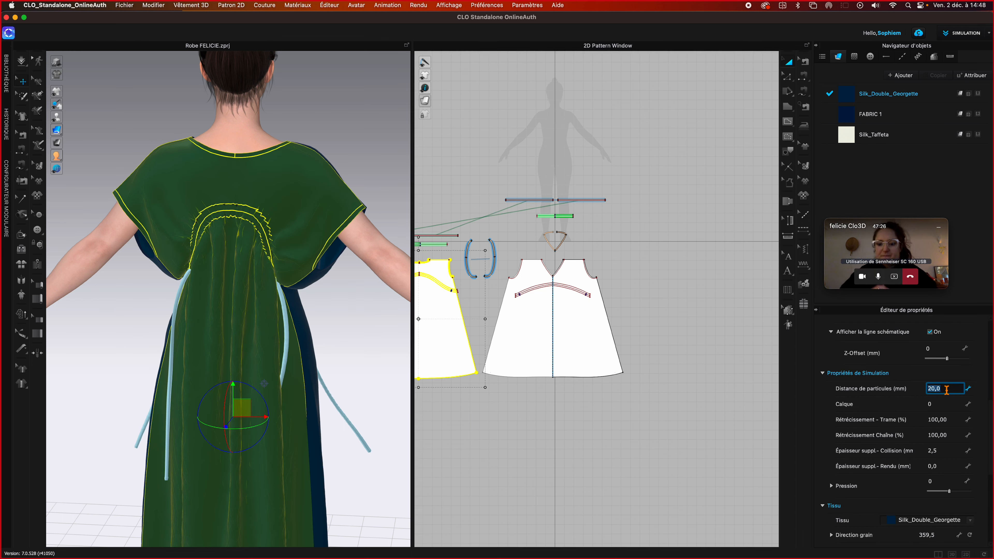
{"action": "type", "text": "10"}
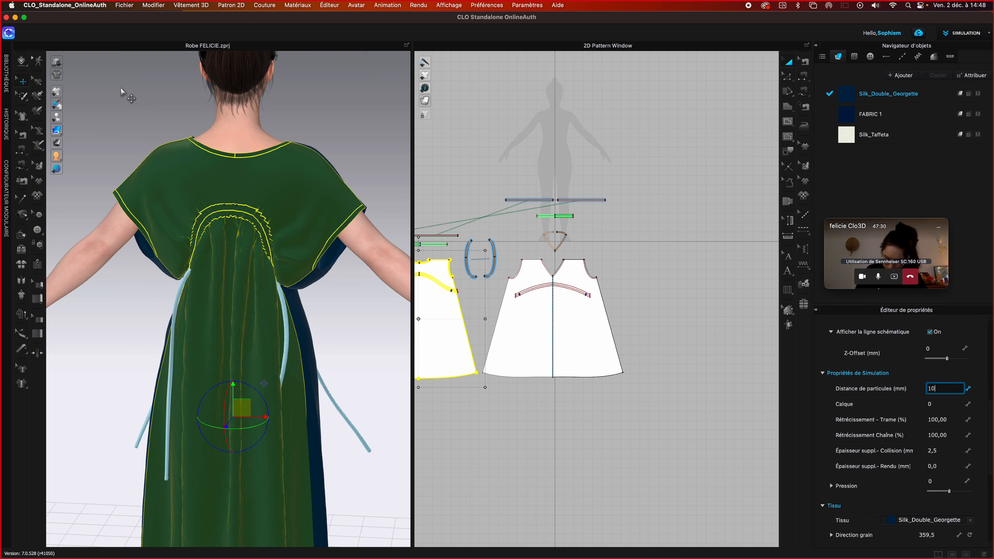
- Simulate the dress with the finer back panel mesh, inspect the drape from the front, and stop the simulation
{"action": "right_click_drag", "start_coordinate": [177, 134], "coordinate": [217, 140]}
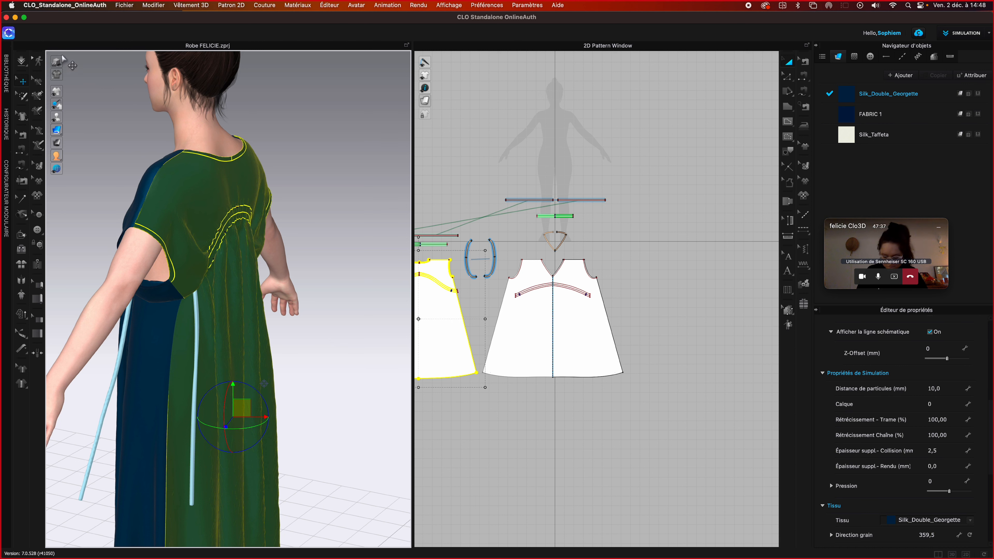
{"action": "left_click", "coordinate": [22, 61]}
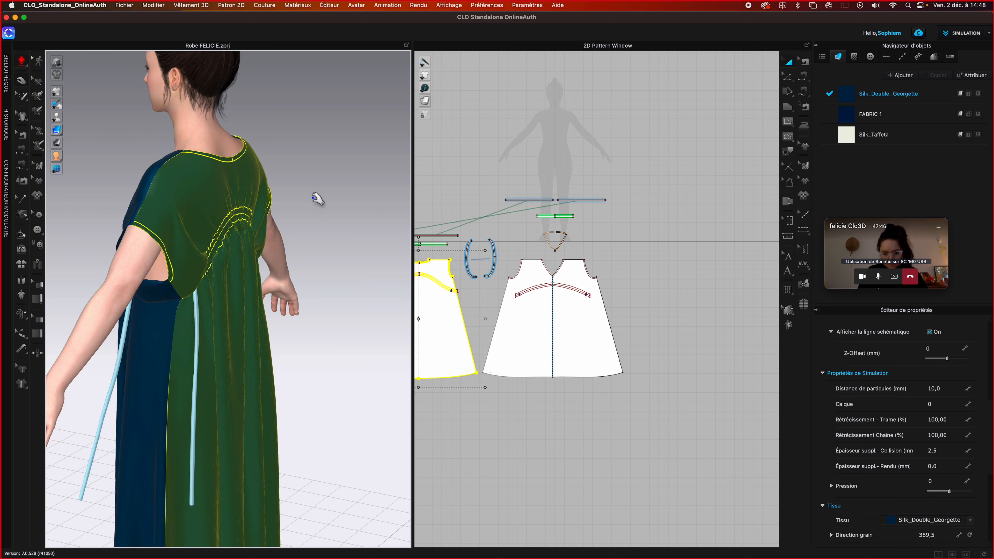
{"action": "right_click_drag", "start_coordinate": [318, 200], "coordinate": [393, 197]}
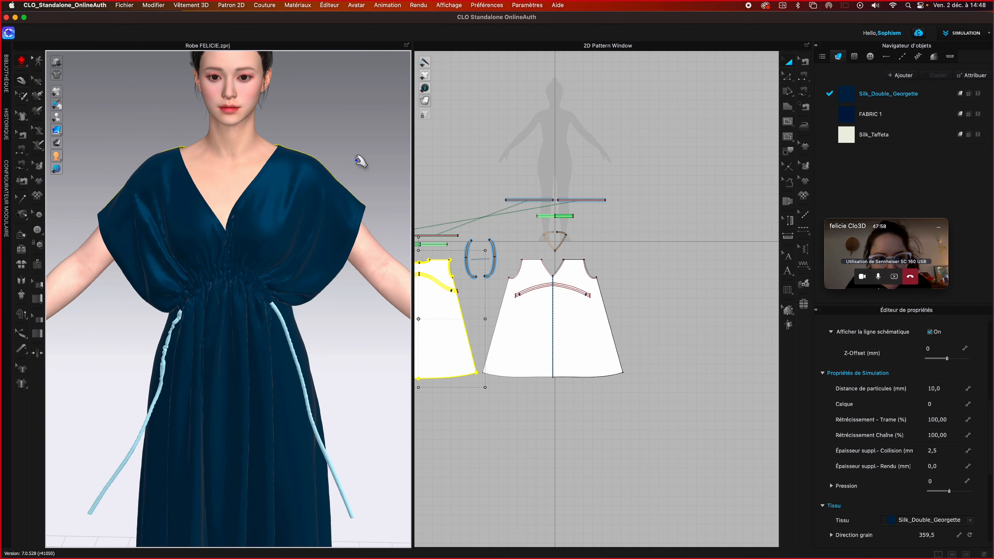
{"action": "key", "text": "space"}
{"action": "left_click", "coordinate": [354, 146]}
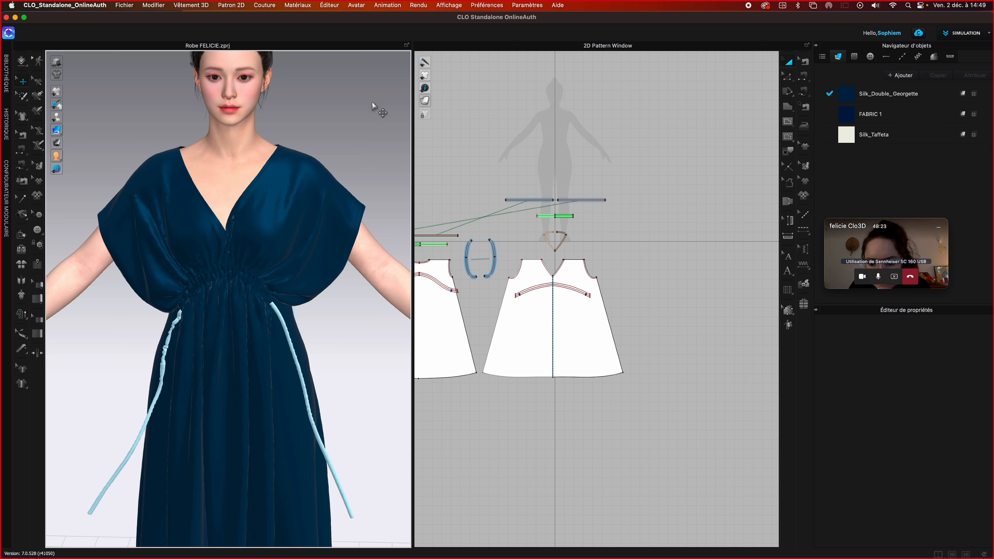
- Open the Render window, start the interactive render, and frame the avatar at full length from the front
{"action": "left_click", "coordinate": [419, 5]}
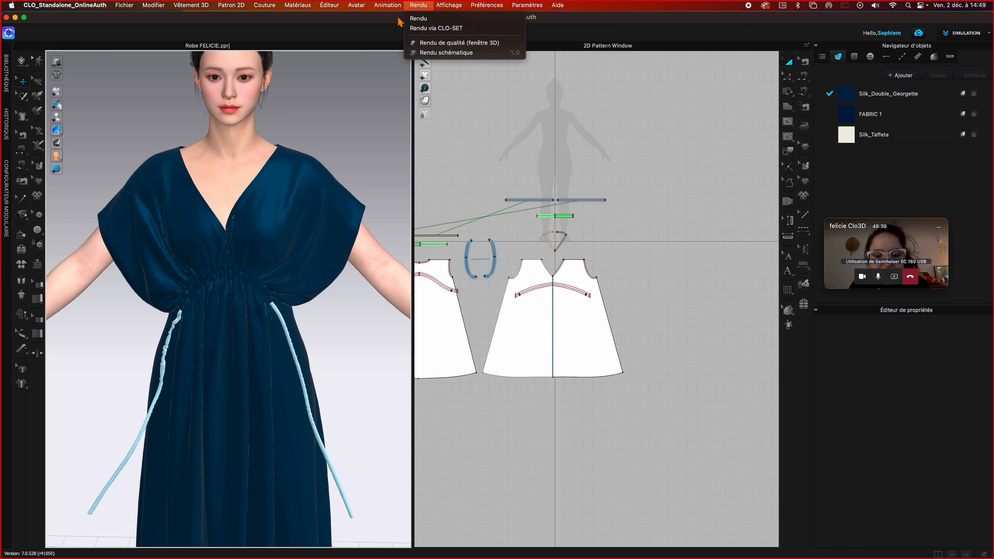
{"action": "left_click", "coordinate": [415, 19]}
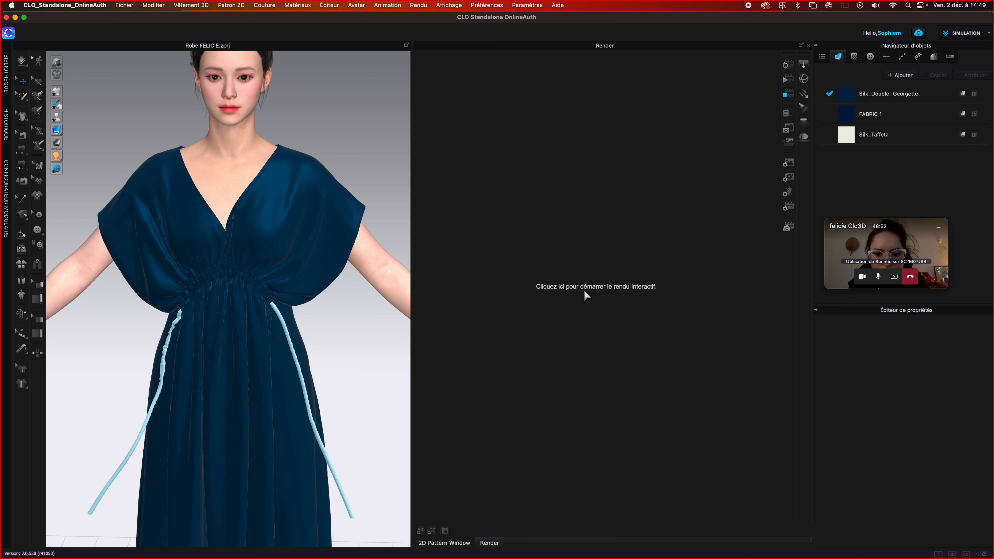
{"action": "left_click", "coordinate": [618, 286]}
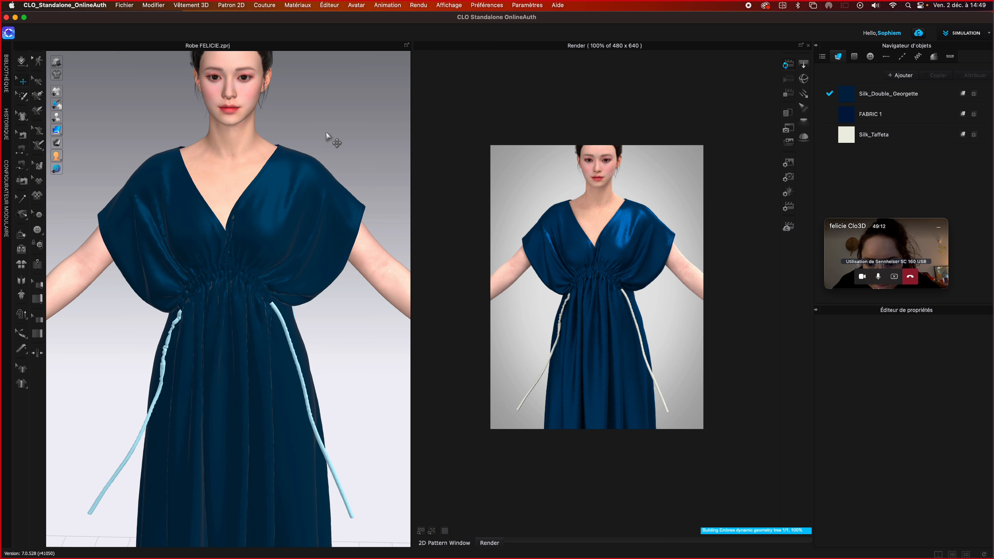
{"action": "scroll", "coordinate": [329, 139], "scroll_direction": "down", "scroll_amount": 3}
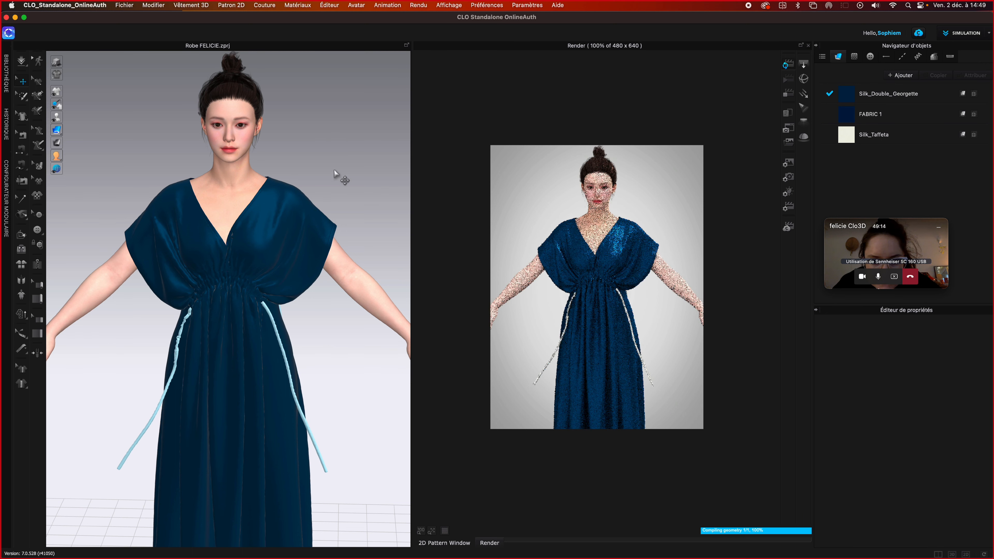
{"action": "scroll", "coordinate": [336, 176], "scroll_direction": "down", "scroll_amount": 4}
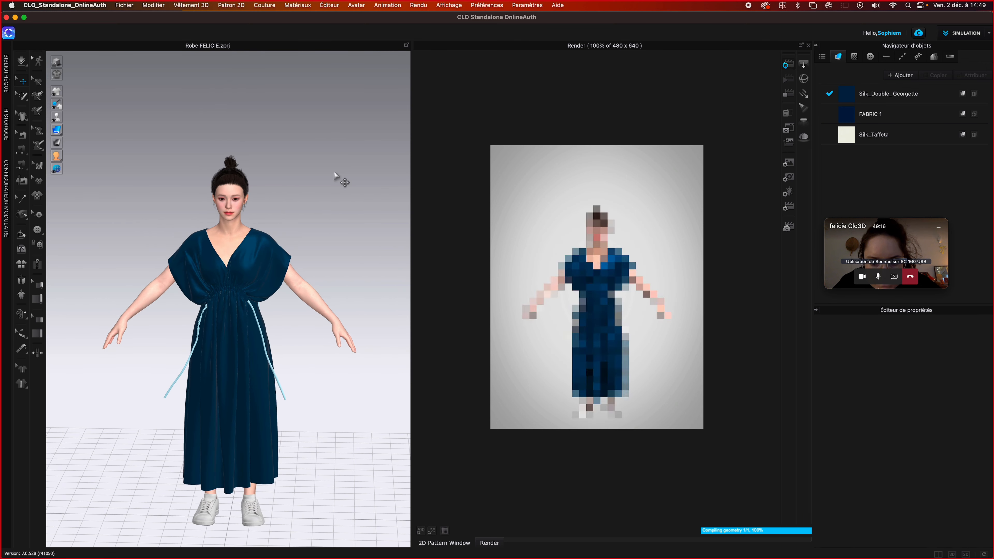
{"action": "scroll", "coordinate": [337, 178], "scroll_direction": "up", "scroll_amount": 1}
{"action": "middle_click_drag", "start_coordinate": [340, 195], "coordinate": [339, 151]}
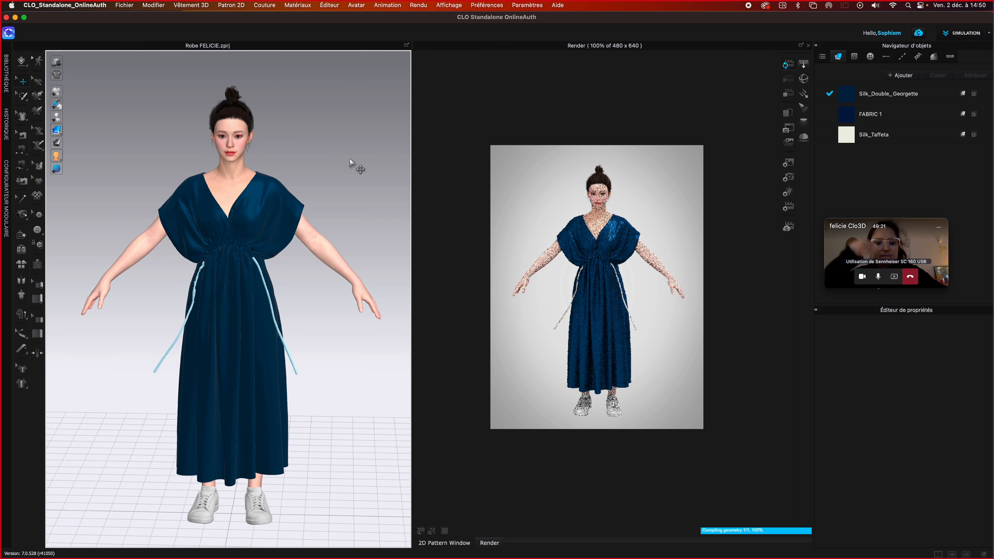
- Examine the rendered dress and its waist ties from three-quarter and front angles
{"action": "right_click_drag", "start_coordinate": [328, 169], "coordinate": [307, 171]}
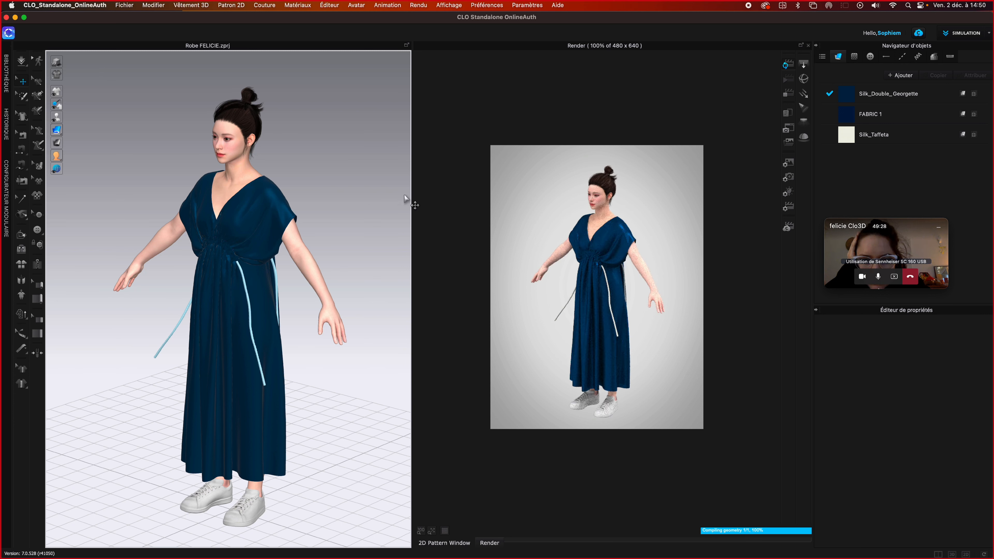
{"action": "scroll", "coordinate": [655, 252], "scroll_direction": "up", "scroll_amount": 2}
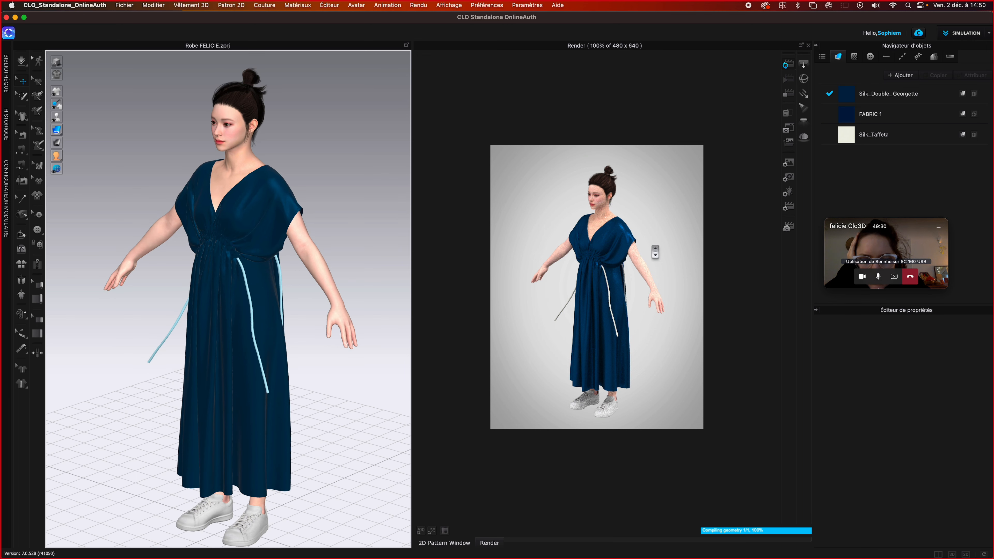
{"action": "scroll", "coordinate": [655, 252], "scroll_direction": "down", "scroll_amount": 1}
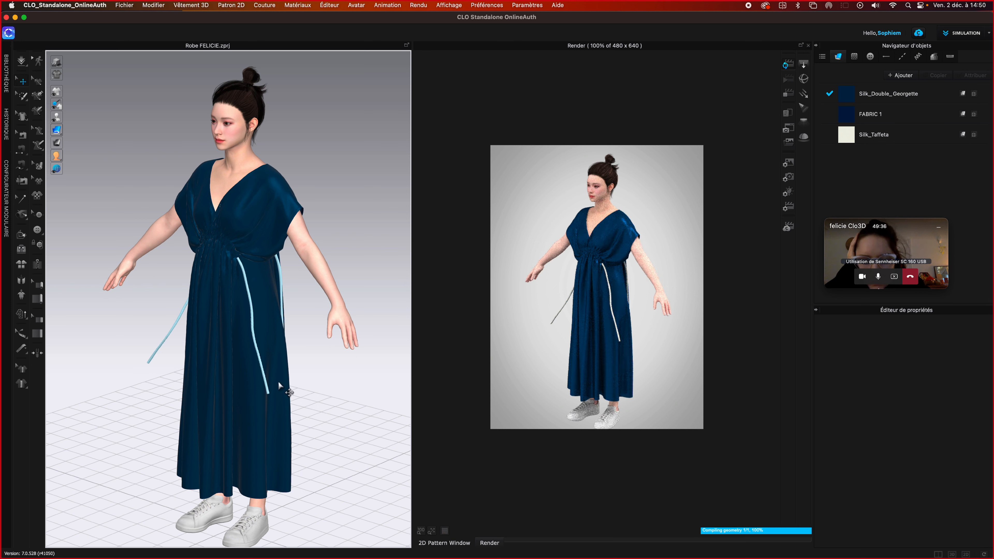
{"action": "left_click", "coordinate": [269, 389]}
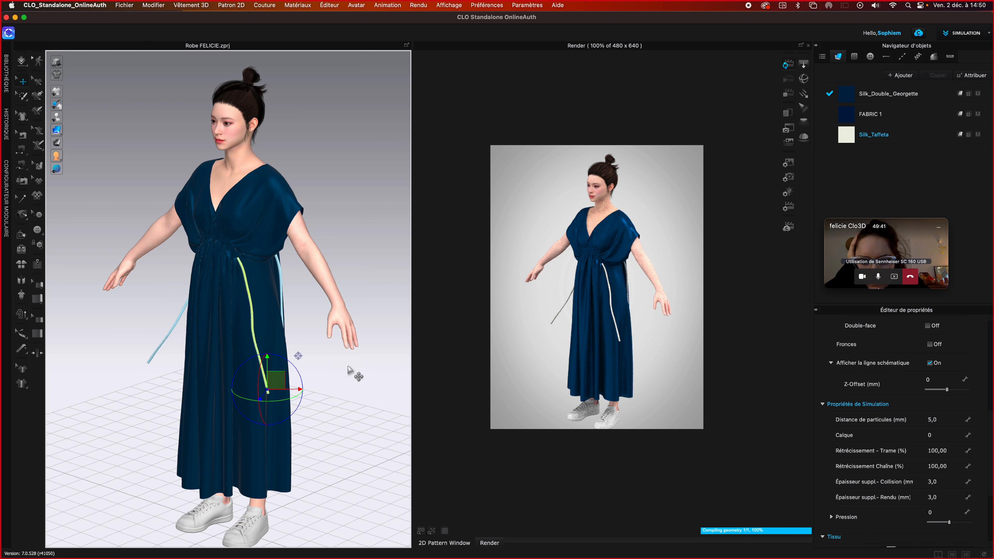
{"action": "left_click", "coordinate": [340, 375]}
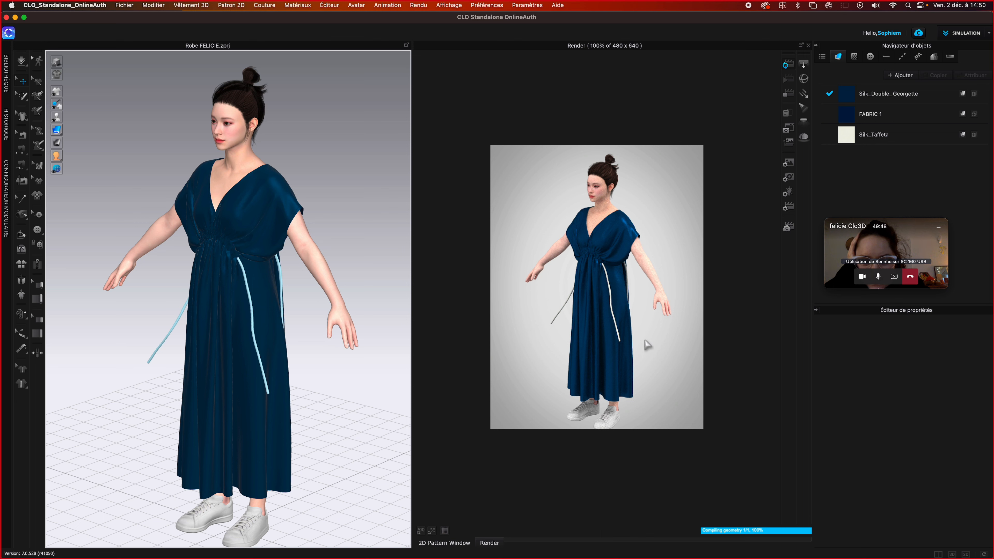
{"action": "right_click_drag", "start_coordinate": [645, 341], "coordinate": [662, 345]}
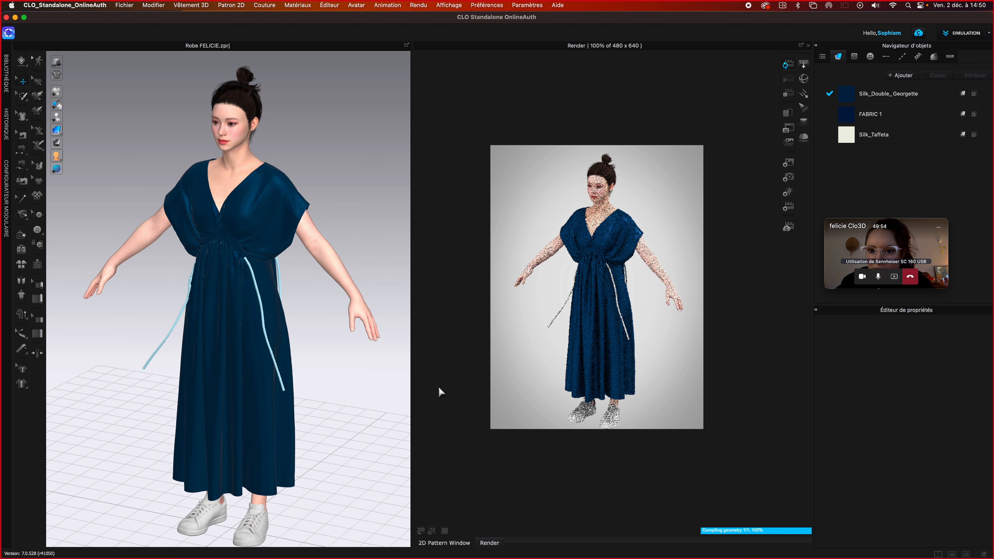
{"action": "left_click", "coordinate": [367, 374]}
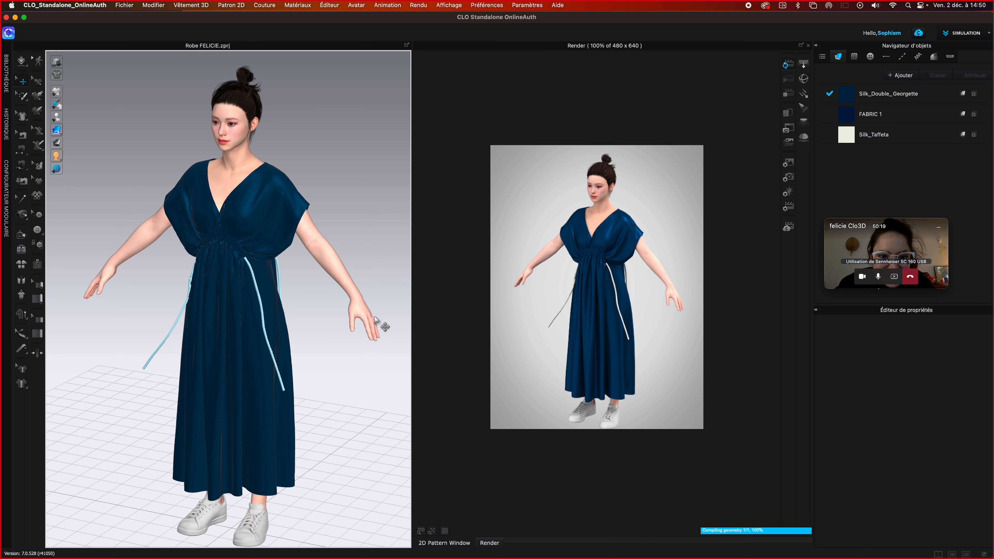
{"action": "right_click_drag", "start_coordinate": [345, 410], "coordinate": [356, 409]}
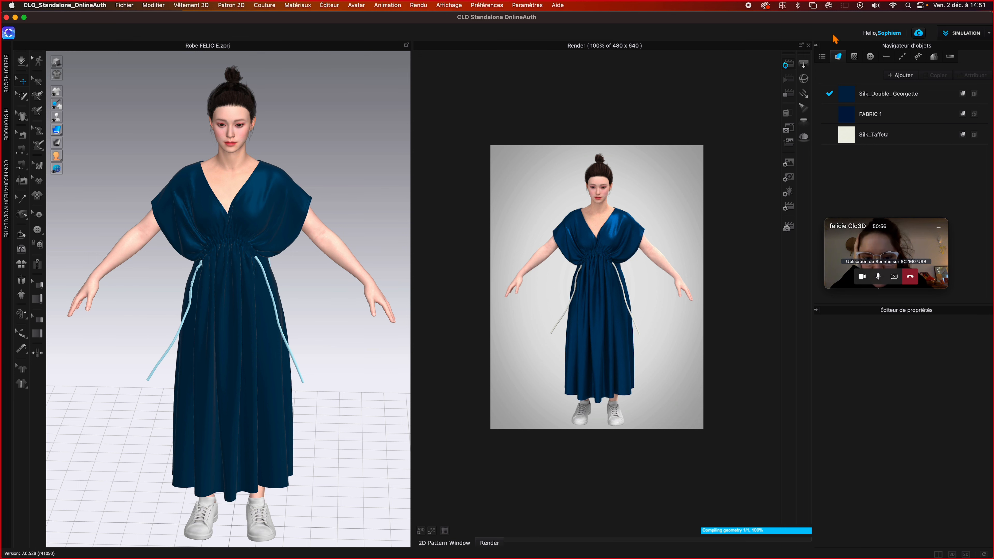
- Close the Render window and turn on high-quality rendering in the 3D view to inspect the dress from an angle
{"action": "left_click", "coordinate": [808, 45]}
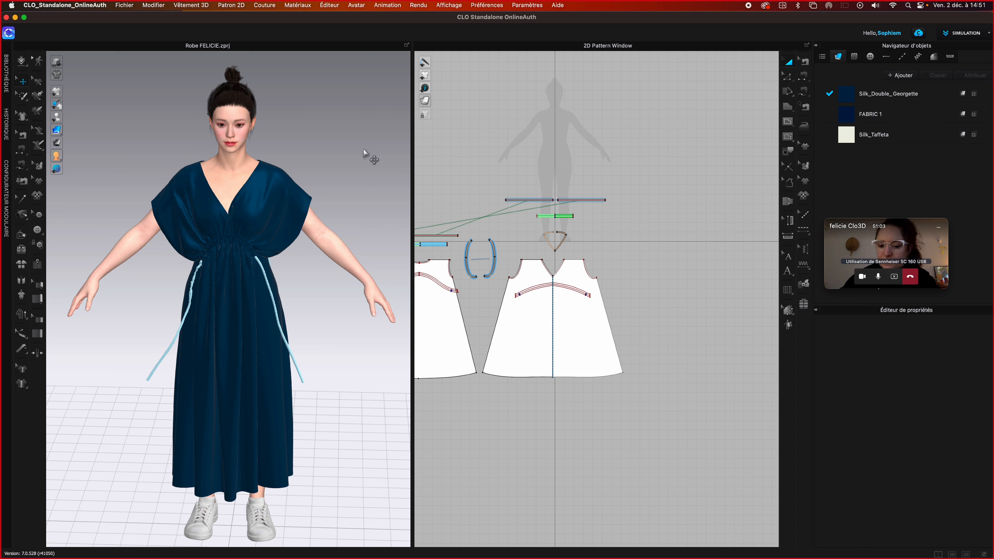
{"action": "left_click", "coordinate": [57, 63]}
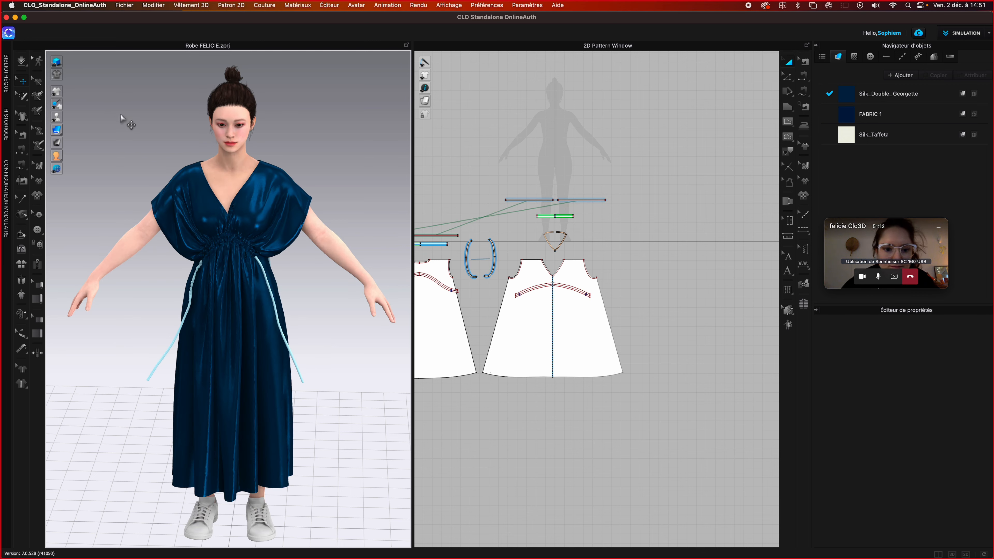
{"action": "right_click_drag", "start_coordinate": [122, 115], "coordinate": [313, 113]}
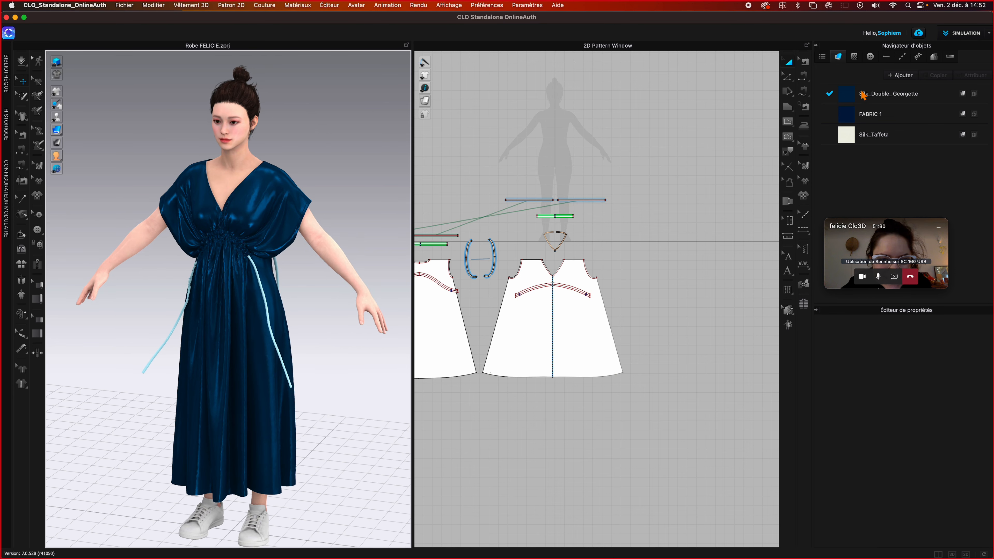
- Set the Silk_Double_Georgette fabric's reflection intensity to 30 and its roughness intensity to 24
{"action": "left_click", "coordinate": [850, 95]}
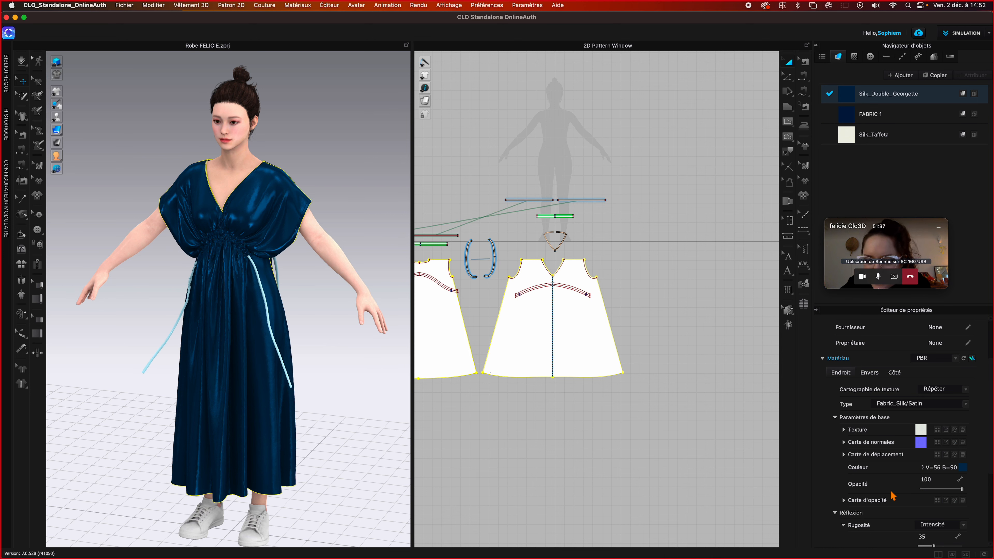
{"action": "scroll", "coordinate": [887, 518], "scroll_direction": "down", "scroll_amount": 2}
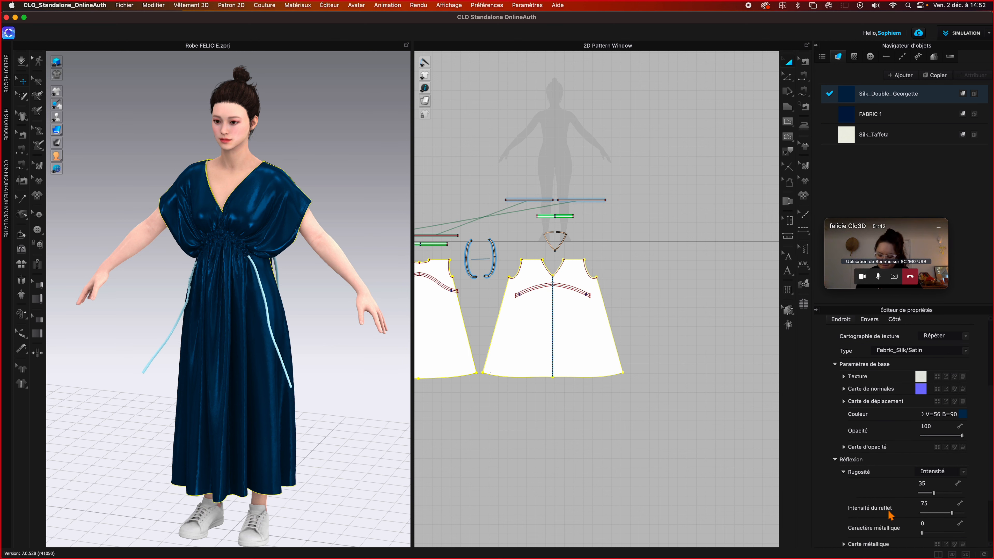
{"action": "left_click", "coordinate": [952, 512]}
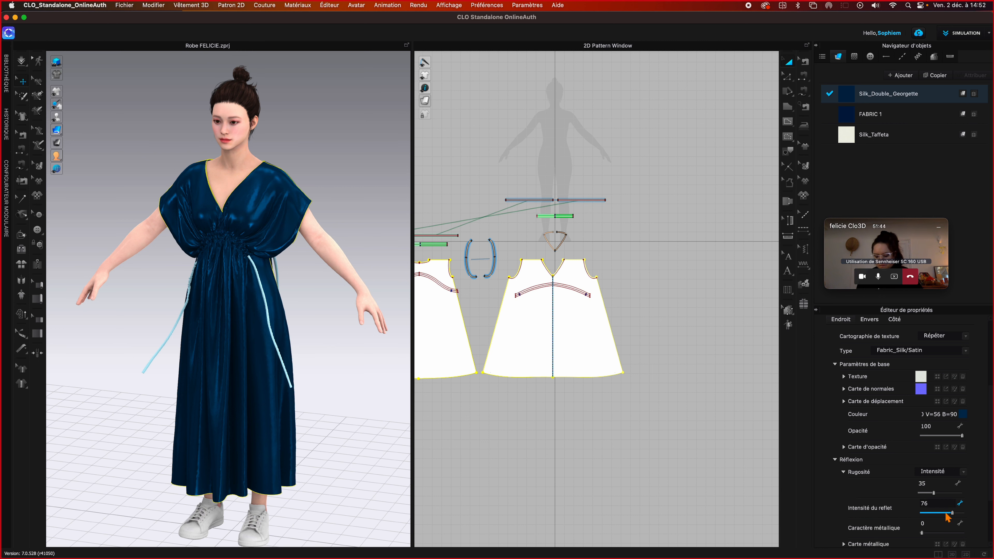
{"action": "left_click_drag", "start_coordinate": [943, 515], "coordinate": [937, 515]}
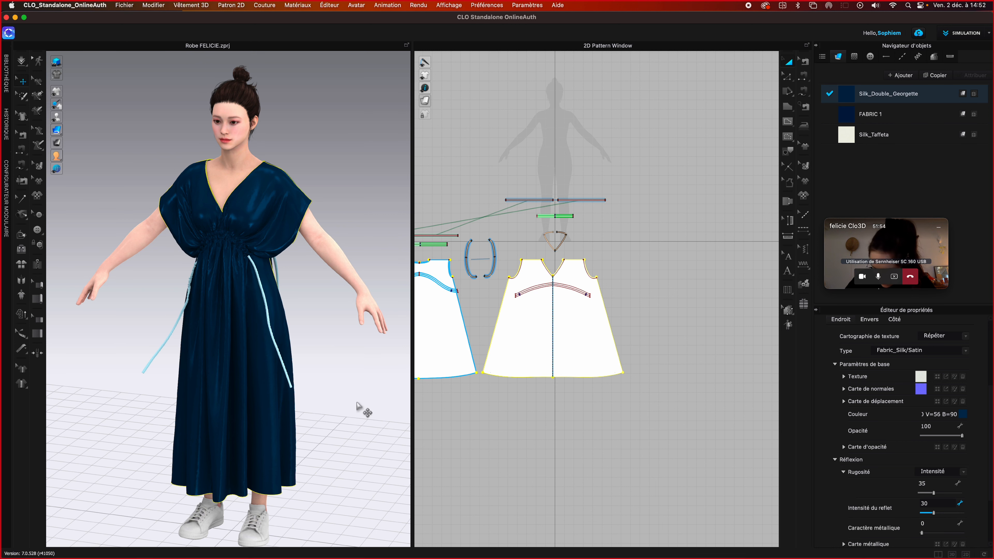
{"action": "key", "text": "space"}
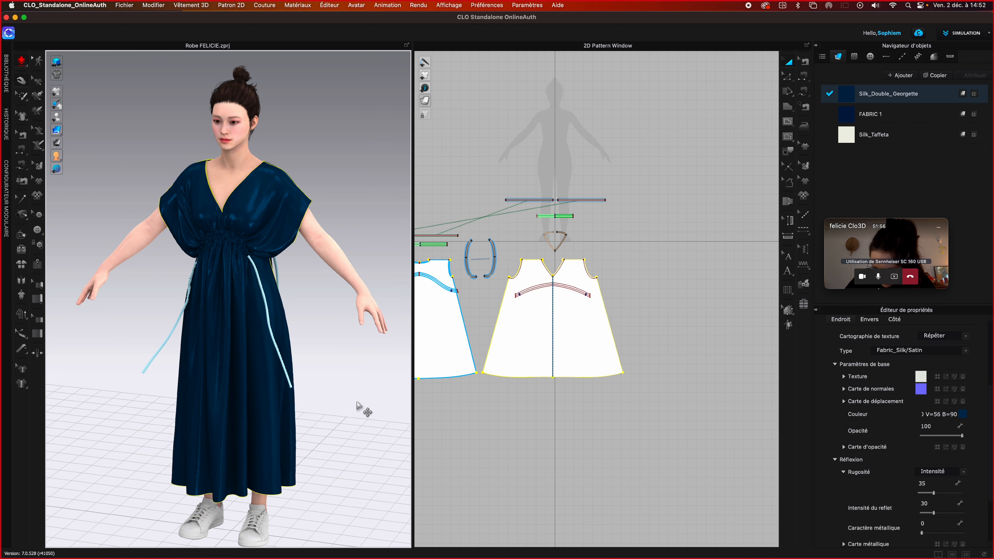
{"action": "key", "text": "space"}
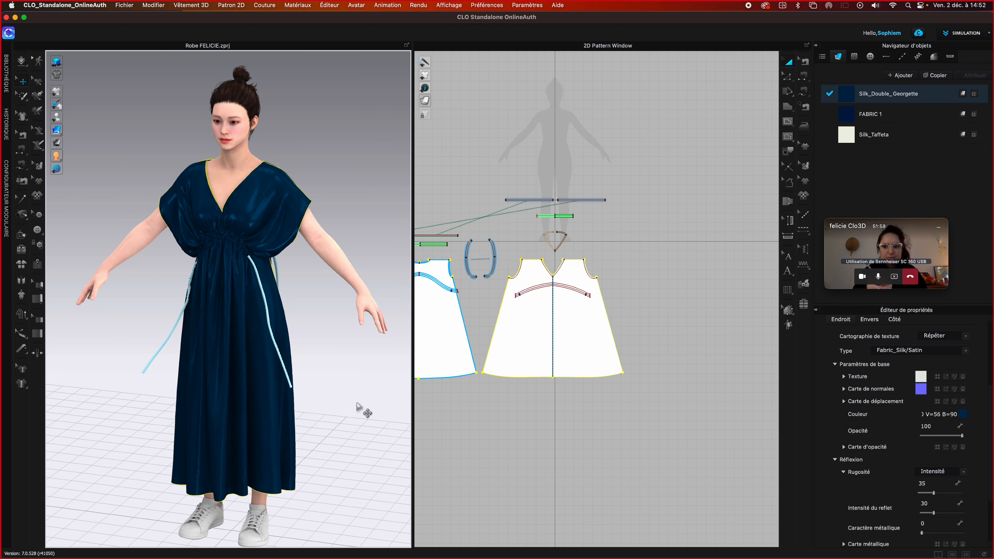
{"action": "left_click", "coordinate": [359, 407]}
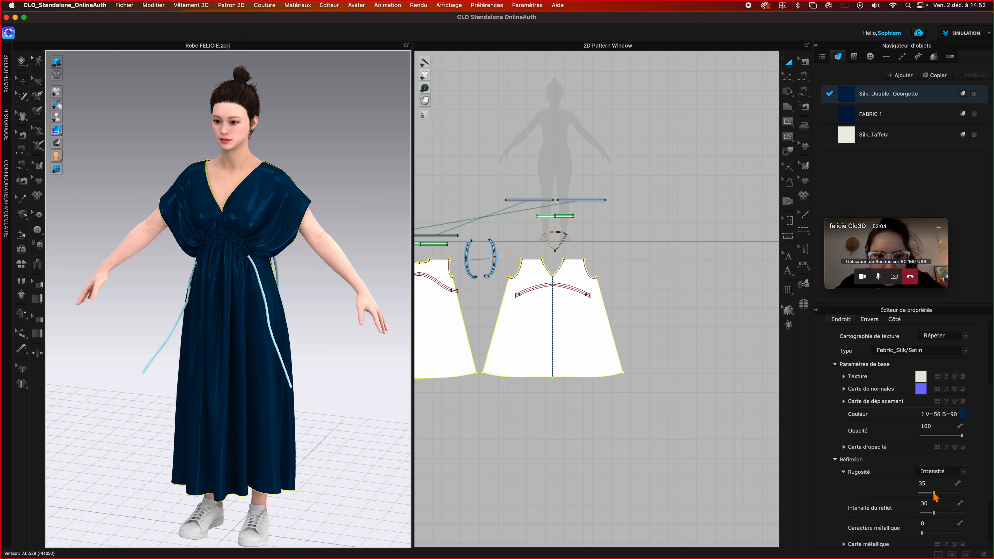
{"action": "left_click_drag", "start_coordinate": [933, 493], "coordinate": [929, 493]}
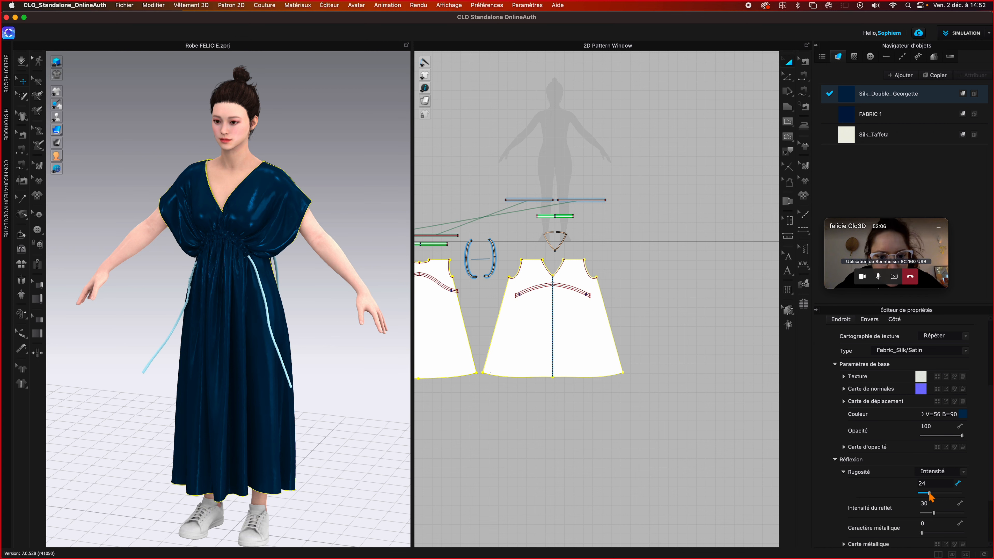
- Set the Silk_Double_Georgette fabric's roughness intensity to 55
{"action": "left_click", "coordinate": [936, 475]}
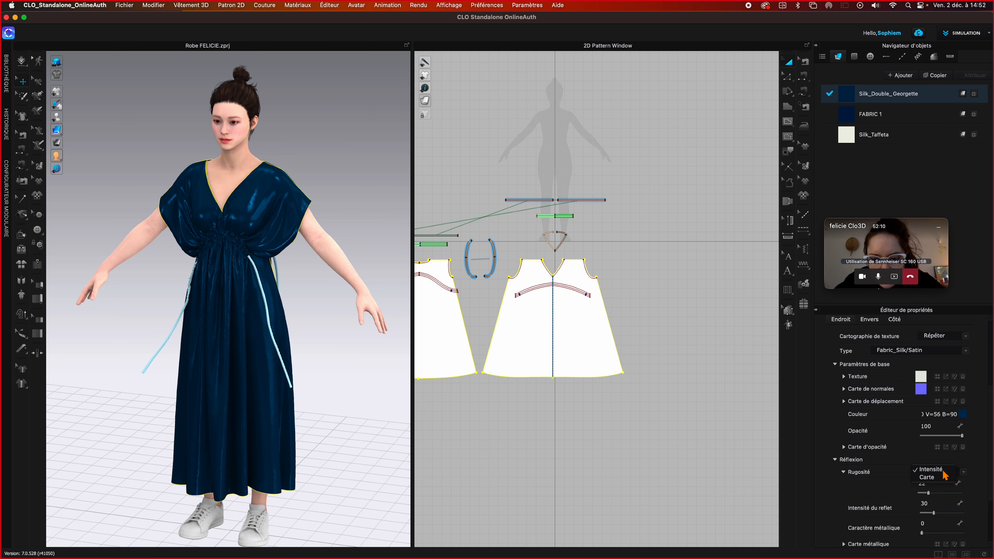
{"action": "left_click", "coordinate": [943, 472]}
{"action": "left_click_drag", "start_coordinate": [929, 493], "coordinate": [923, 493]}
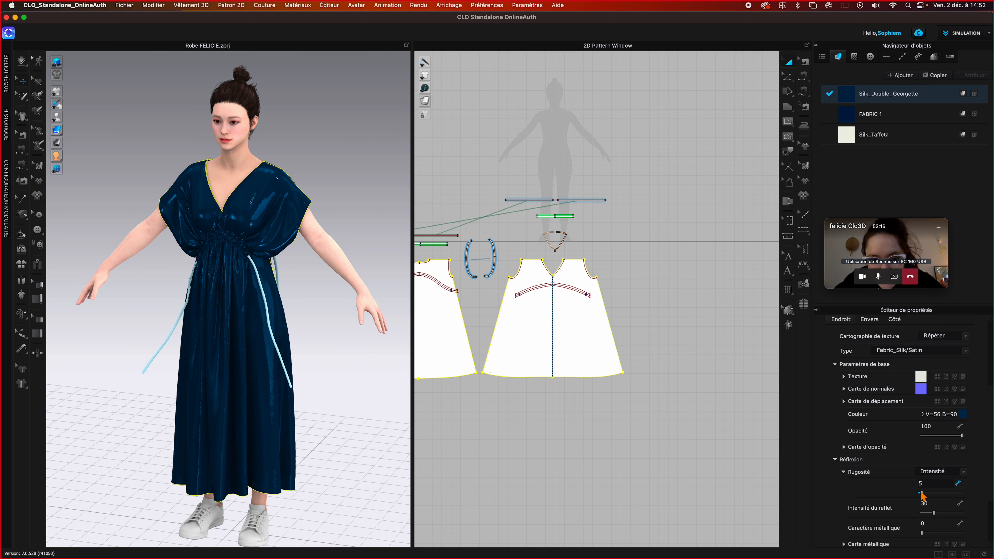
{"action": "left_click_drag", "start_coordinate": [922, 494], "coordinate": [937, 495]}
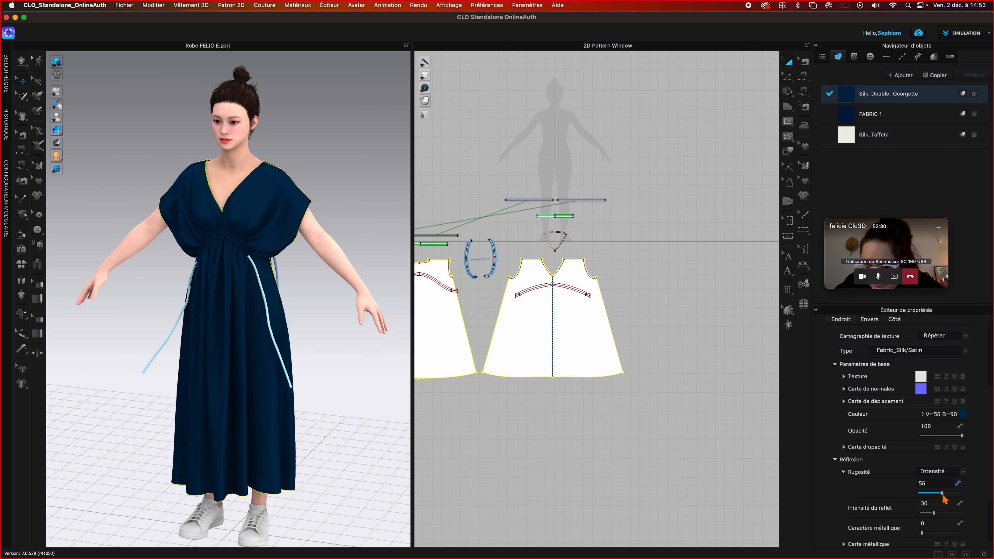
{"action": "left_click_drag", "start_coordinate": [943, 497], "coordinate": [942, 497]}
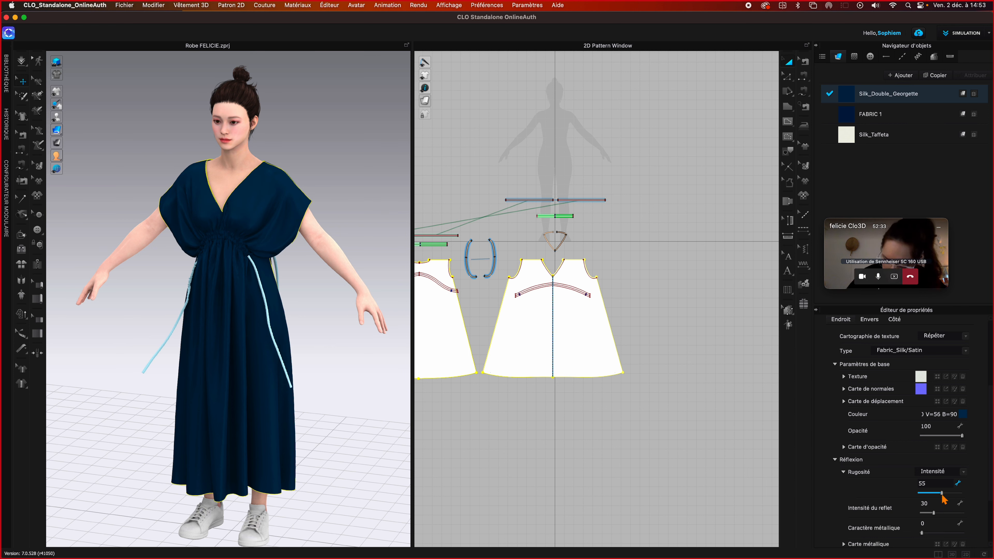
- Set the Silk_Double_Georgette fabric's reflection intensity to 54 and deselect the fabric
{"action": "left_click", "coordinate": [313, 331]}
{"action": "right_click_drag", "start_coordinate": [314, 331], "coordinate": [330, 336]}
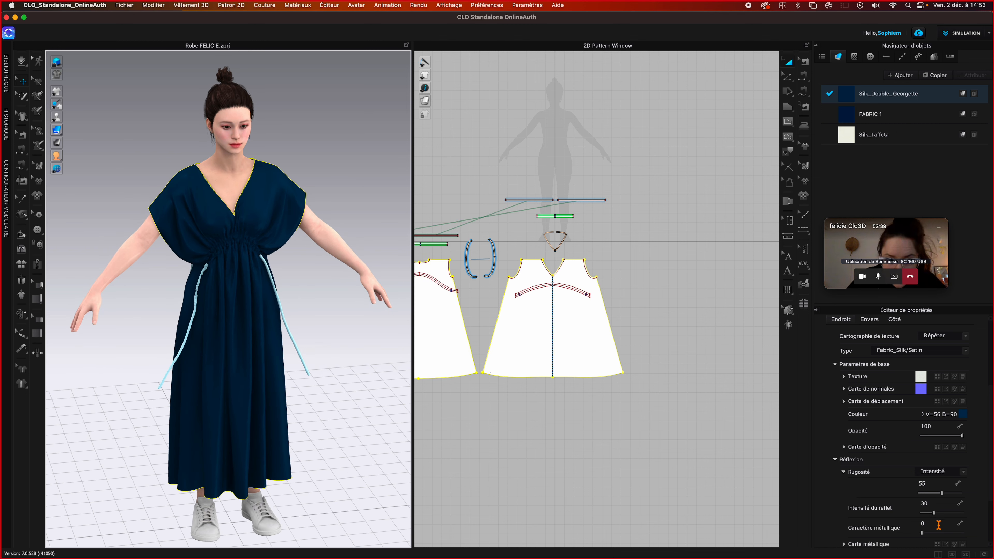
{"action": "left_click", "coordinate": [939, 513]}
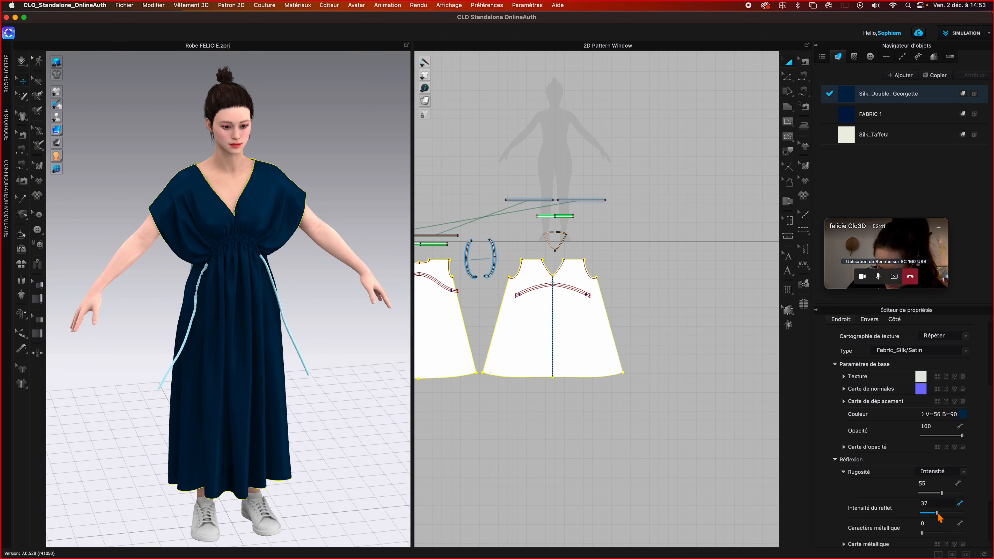
{"action": "left_click_drag", "start_coordinate": [940, 515], "coordinate": [941, 516]}
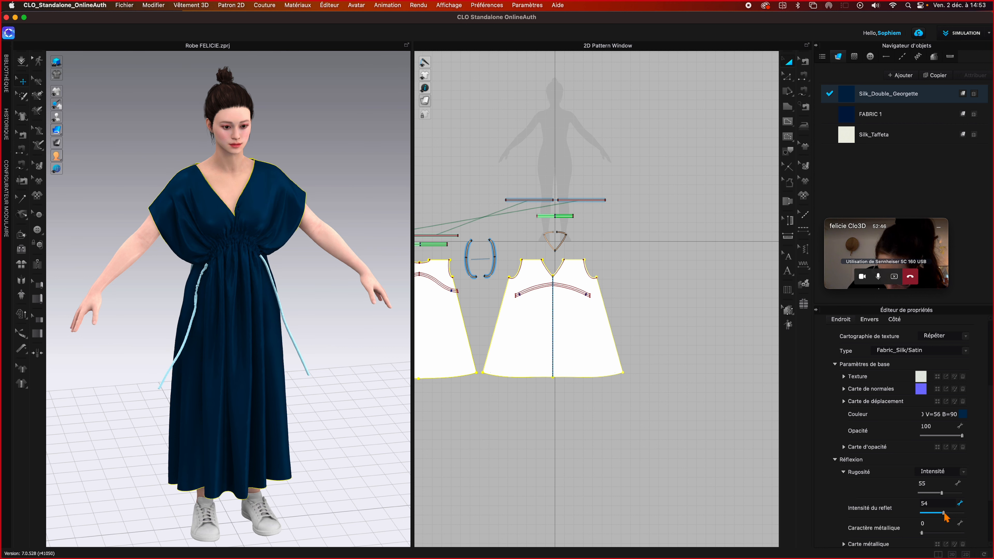
{"action": "left_click", "coordinate": [364, 326]}
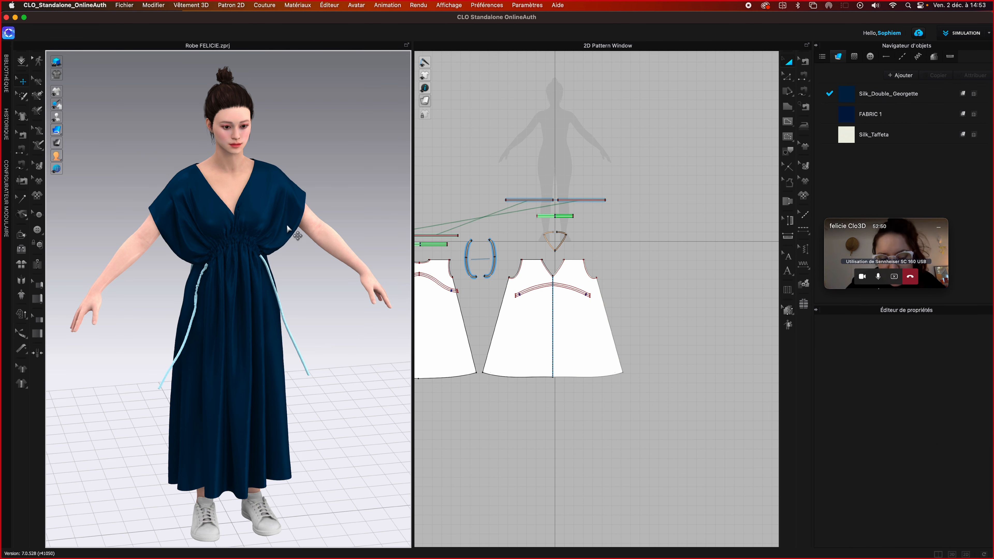
- Examine the dress's sheen, waist gathers and ties up close and at full length from both three-quarter sides
{"action": "mouse_move", "coordinate": [340, 367]}
{"action": "right_mouse_down"}
{"action": "mouse_move", "coordinate": [319, 368]}
{"action": "mouse_move", "coordinate": [350, 368]}
{"action": "right_mouse_up"}
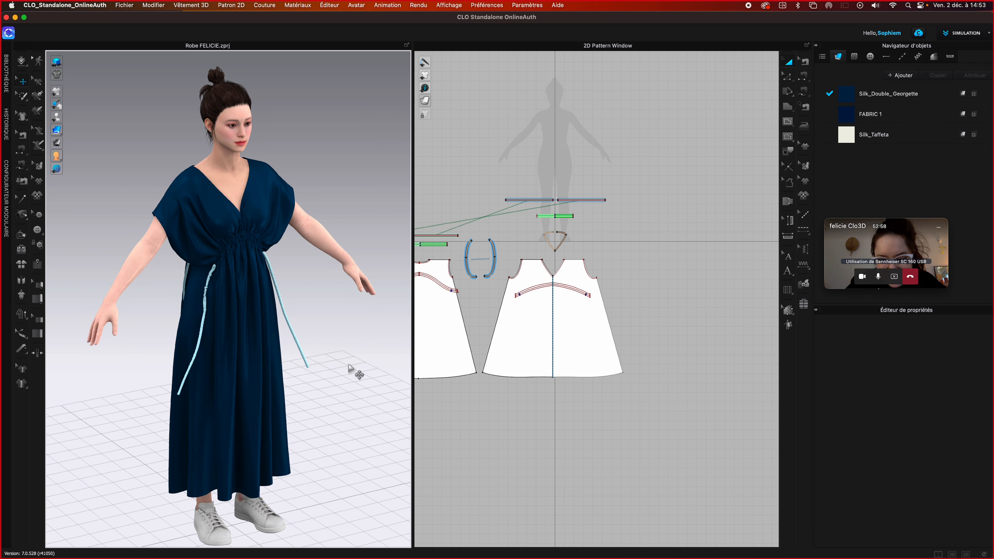
{"action": "scroll", "coordinate": [350, 368], "scroll_direction": "up", "scroll_amount": 2}
{"action": "scroll", "coordinate": [350, 369], "scroll_direction": "up", "scroll_amount": 2}
{"action": "scroll", "coordinate": [377, 284], "scroll_direction": "up", "scroll_amount": 2}
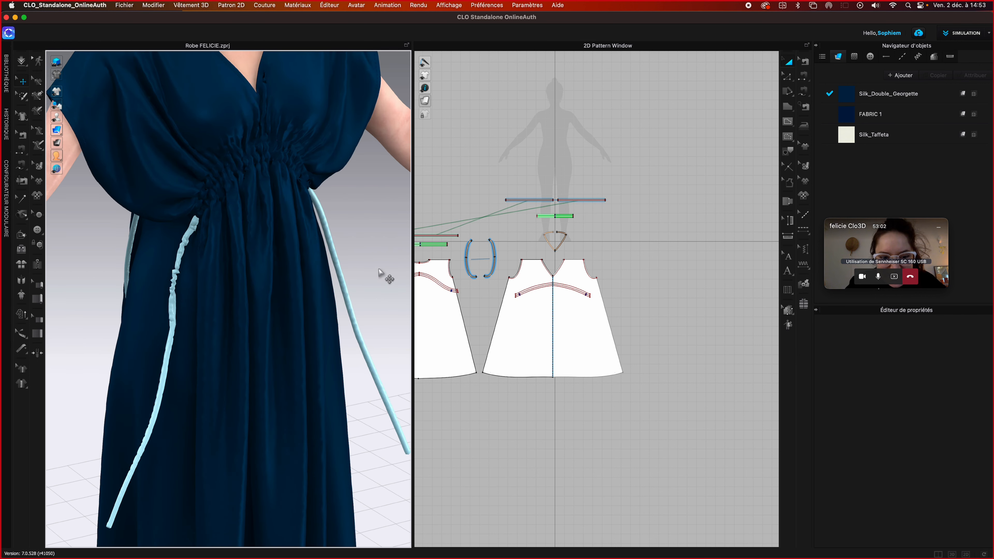
{"action": "scroll", "coordinate": [380, 280], "scroll_direction": "down", "scroll_amount": 3}
{"action": "scroll", "coordinate": [380, 278], "scroll_direction": "down", "scroll_amount": 3}
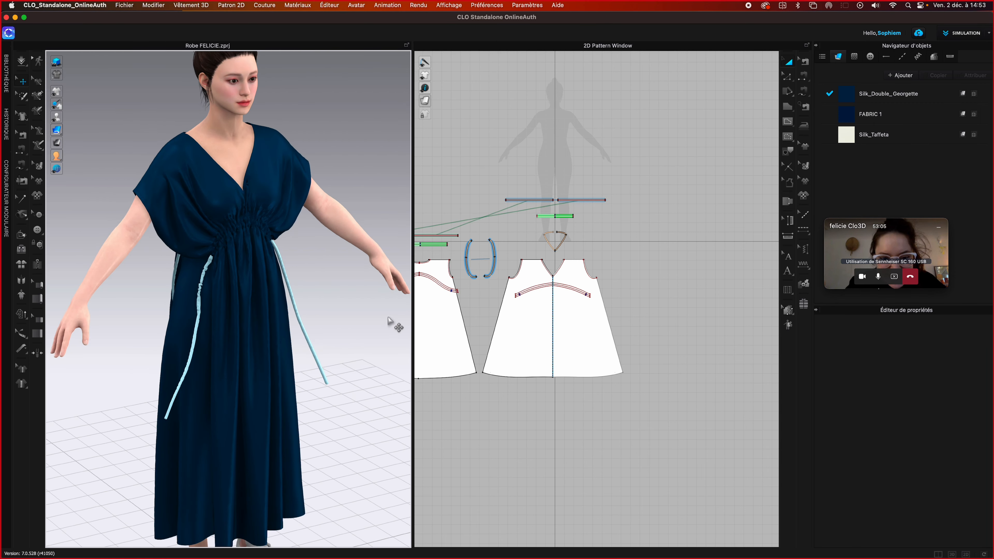
{"action": "right_click_drag", "start_coordinate": [383, 318], "coordinate": [360, 320]}
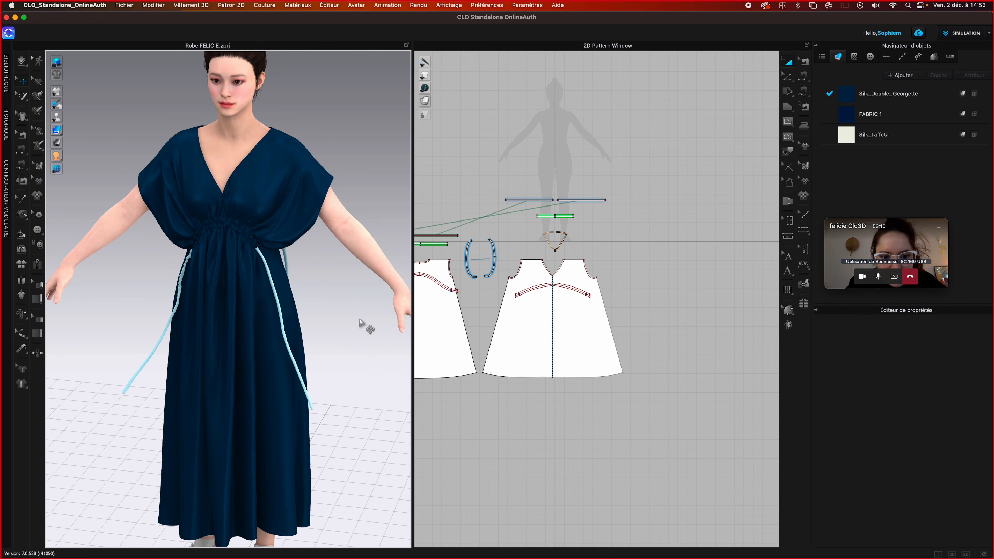
- Compare the dress with and without high-quality rendering, leave it off, and inspect the pattern pieces and waist gathers up close
{"action": "left_click", "coordinate": [56, 62]}
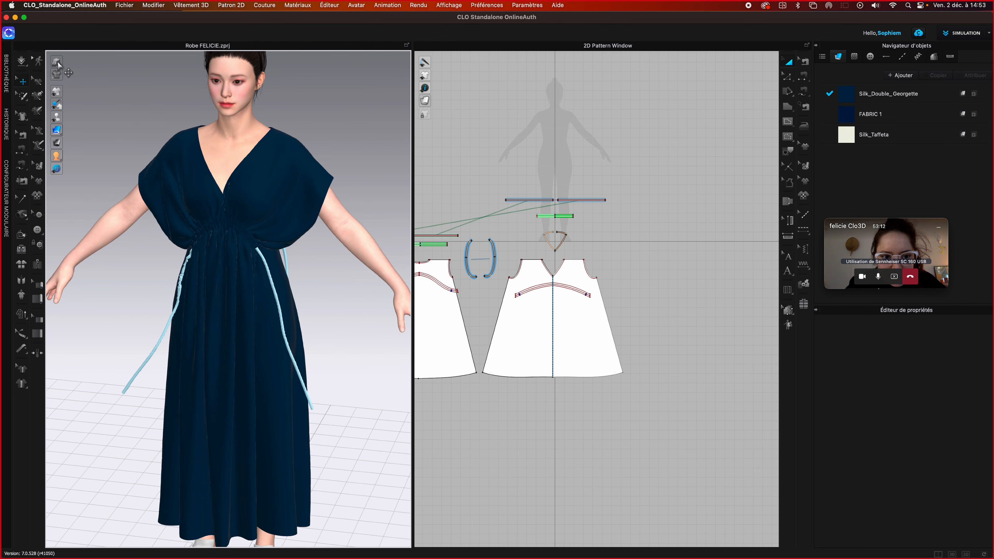
{"action": "left_click", "coordinate": [56, 61]}
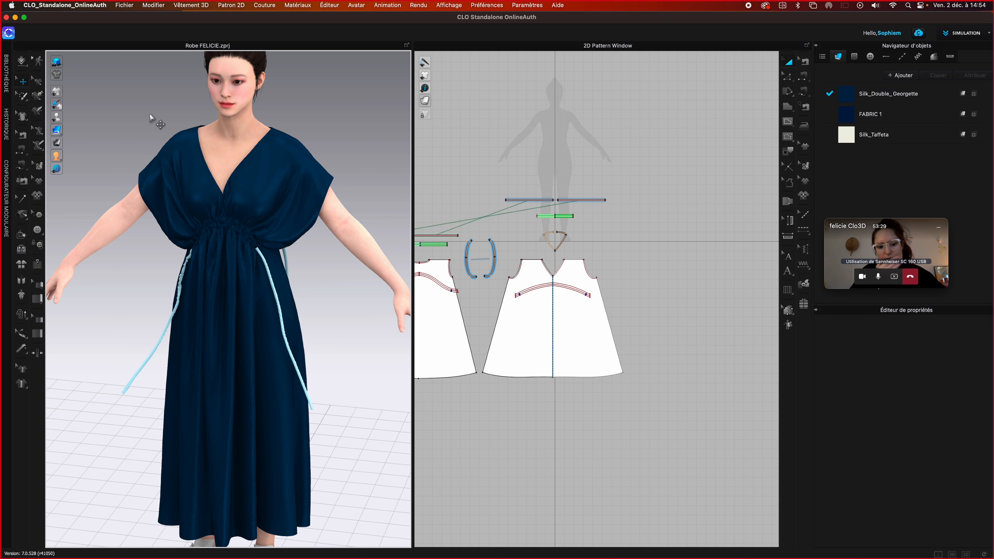
{"action": "left_click", "coordinate": [56, 62]}
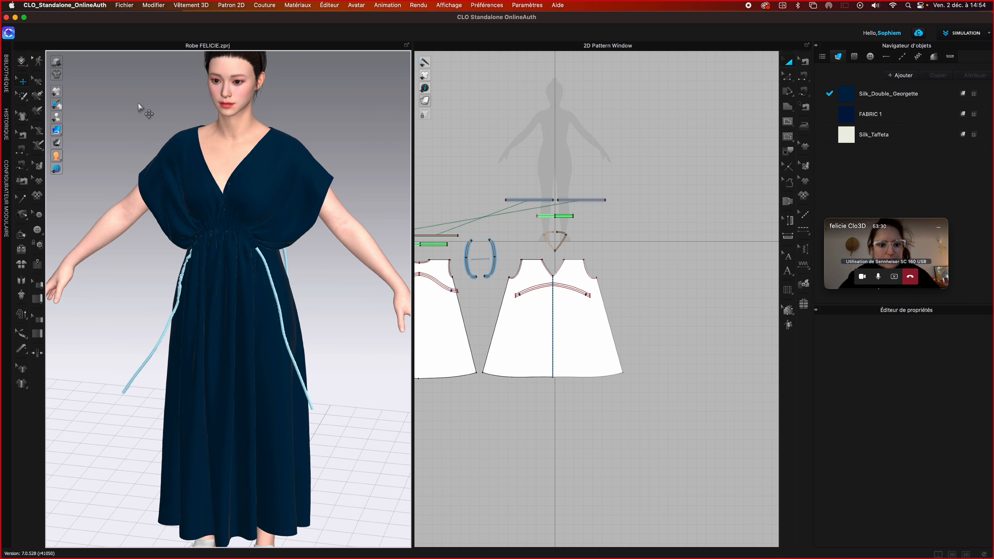
{"action": "mouse_move", "coordinate": [140, 107]}
{"action": "right_mouse_down"}
{"action": "mouse_move", "coordinate": [155, 108]}
{"action": "mouse_move", "coordinate": [134, 107]}
{"action": "mouse_move", "coordinate": [151, 107]}
{"action": "mouse_move", "coordinate": [141, 110]}
{"action": "right_mouse_up"}
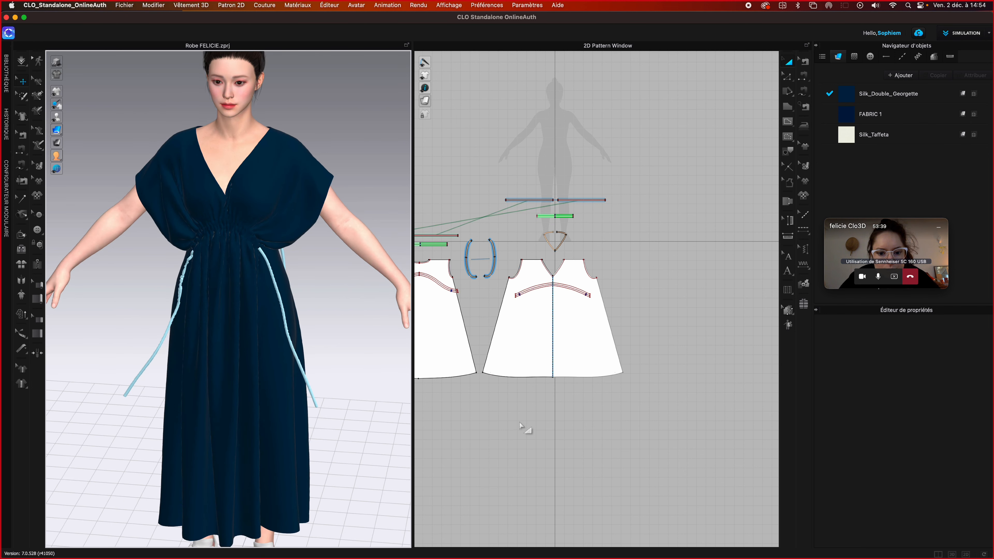
{"action": "right_click_drag", "start_coordinate": [526, 428], "coordinate": [648, 438]}
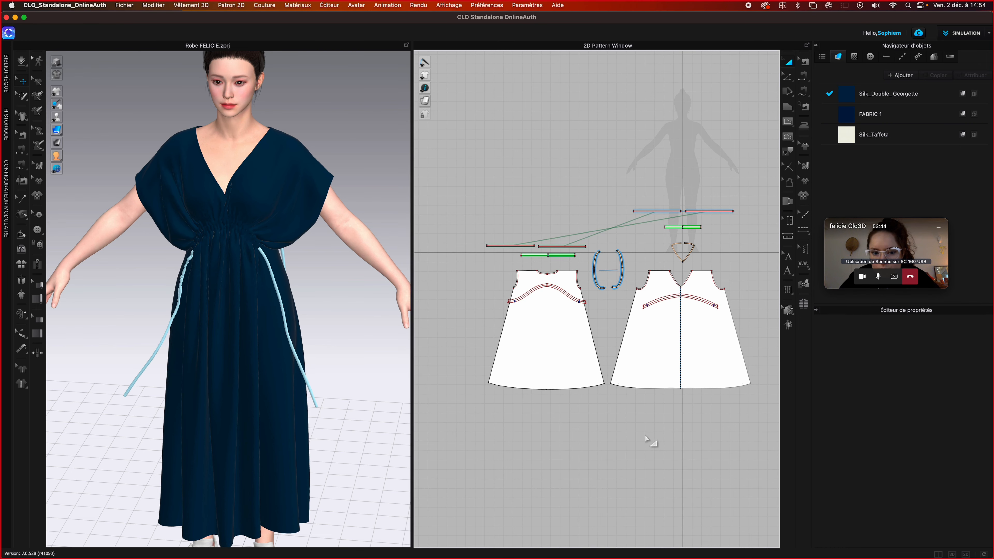
{"action": "scroll", "coordinate": [648, 441], "scroll_direction": "up", "scroll_amount": 4}
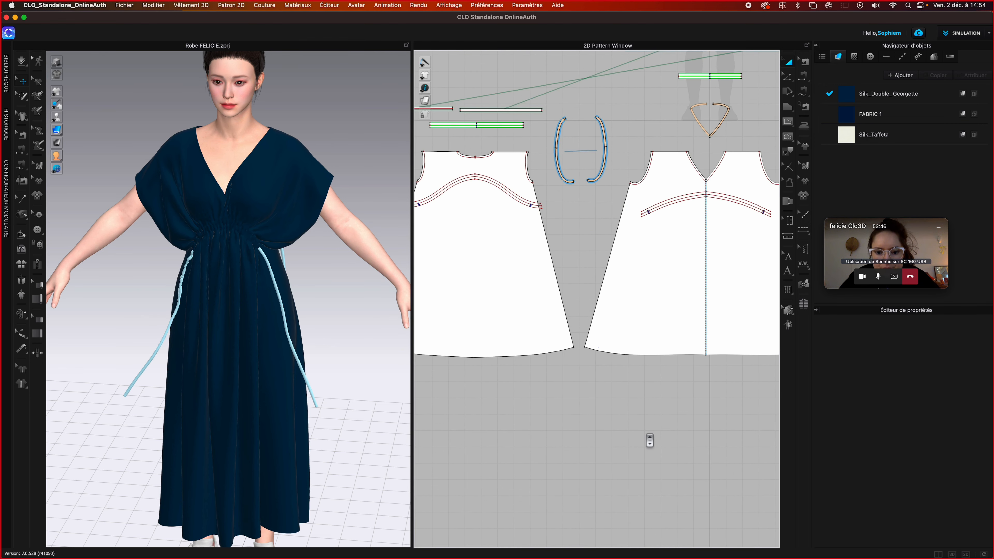
{"action": "scroll", "coordinate": [328, 281], "scroll_direction": "up", "scroll_amount": 2}
{"action": "scroll", "coordinate": [328, 280], "scroll_direction": "up", "scroll_amount": 2}
{"action": "scroll", "coordinate": [375, 288], "scroll_direction": "up", "scroll_amount": 3}
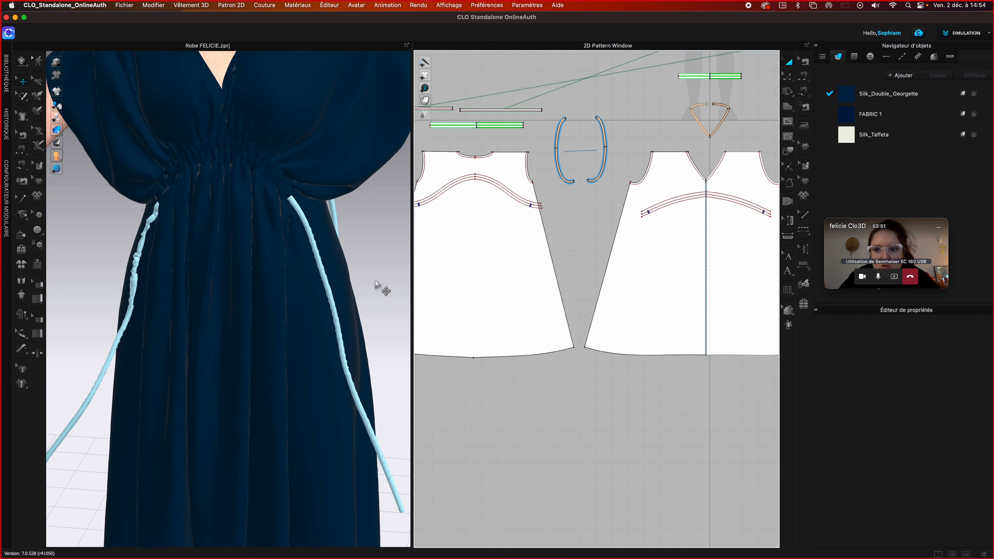
- Switch to Mail and show the messages from all mailboxes
{"action": "key", "text": "ctrl+Up"}
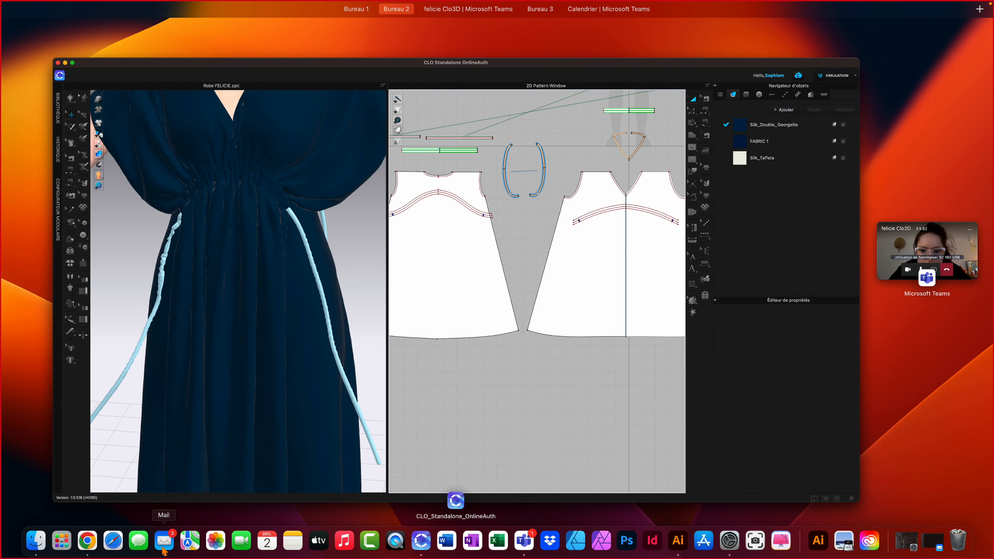
{"action": "left_click", "coordinate": [164, 548]}
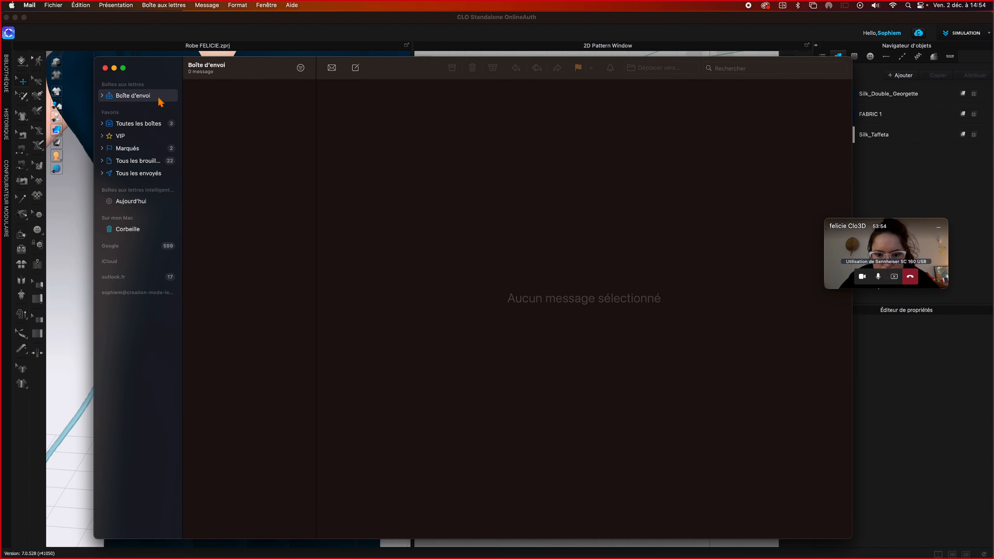
{"action": "left_click", "coordinate": [147, 130]}
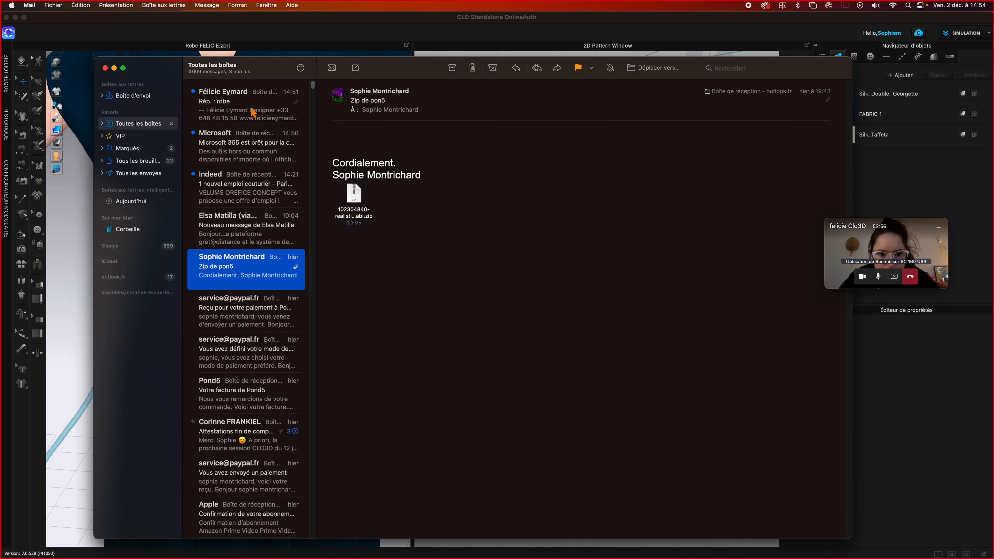
- Delete the Microsoft and Indeed messages from the message list
{"action": "left_click", "coordinate": [245, 145]}
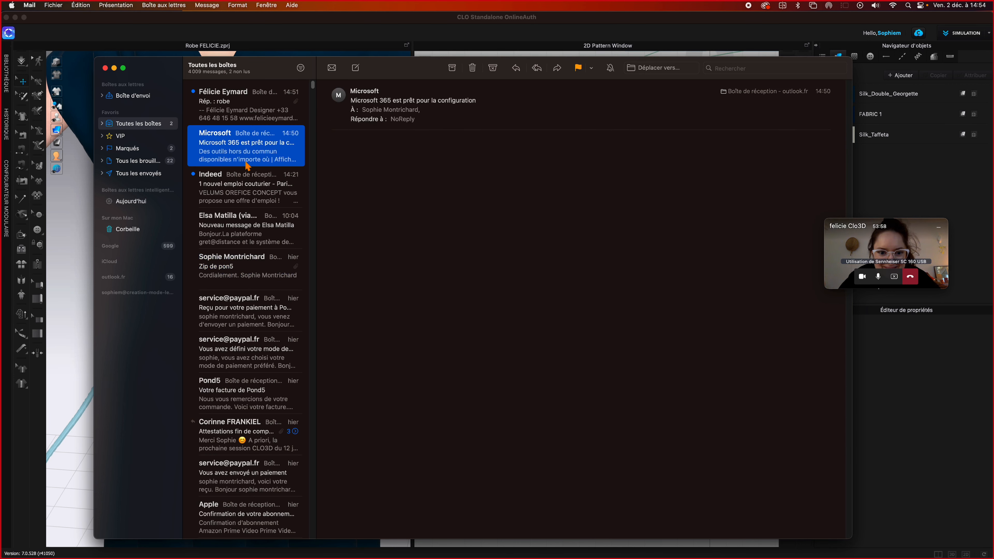
{"action": "left_click", "coordinate": [248, 184], "text": "shift"}
{"action": "right_click", "coordinate": [248, 184]}
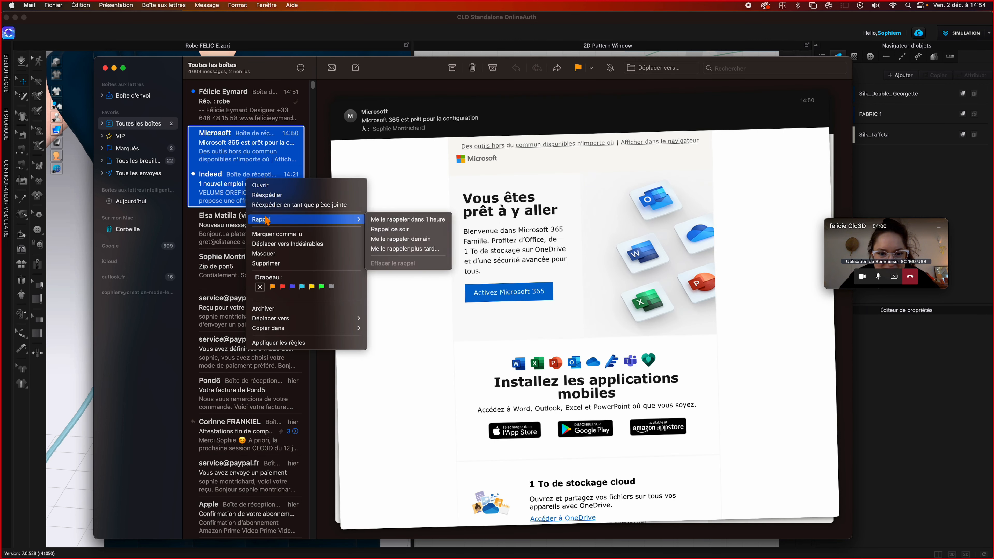
{"action": "left_click", "coordinate": [296, 265]}
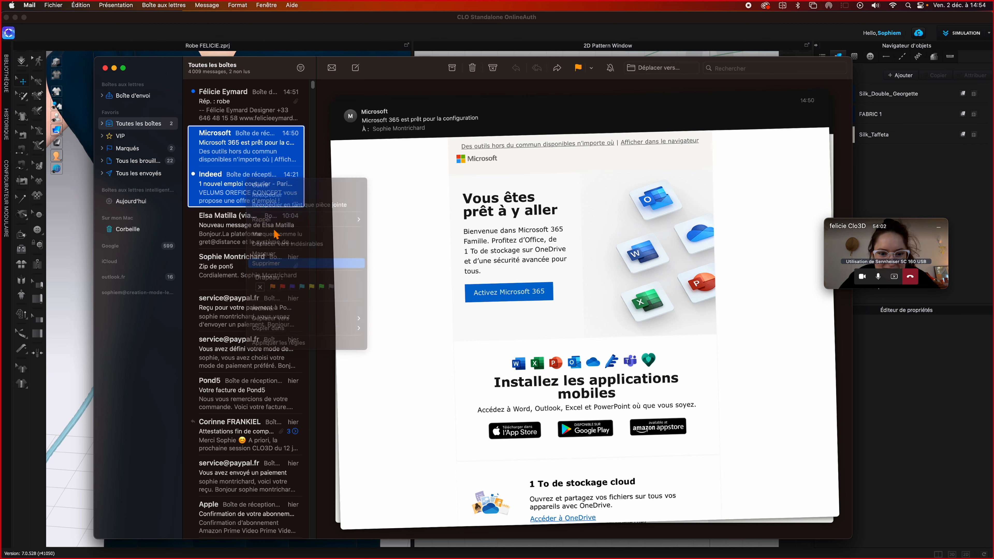
- Open the "Rép. : robe" message and save its attached moth illustration to the downloads folder
{"action": "left_click", "coordinate": [252, 121]}
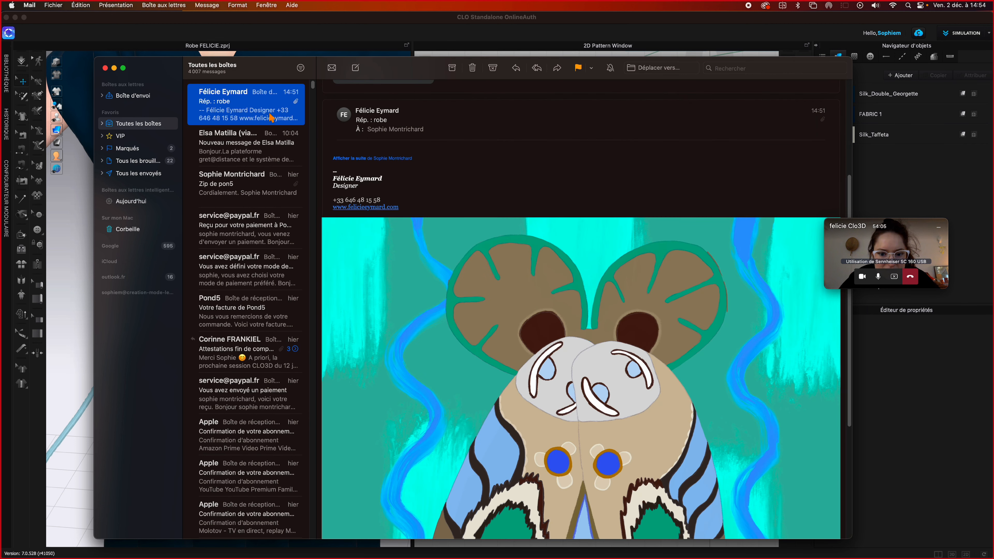
{"action": "scroll", "coordinate": [529, 370], "scroll_direction": "down", "scroll_amount": 5}
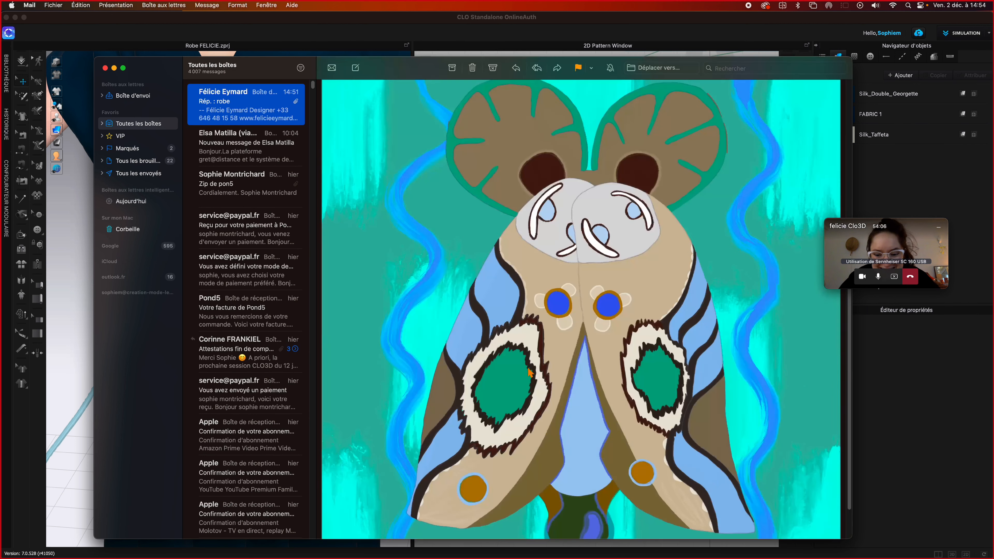
{"action": "scroll", "coordinate": [529, 372], "scroll_direction": "up", "scroll_amount": 3}
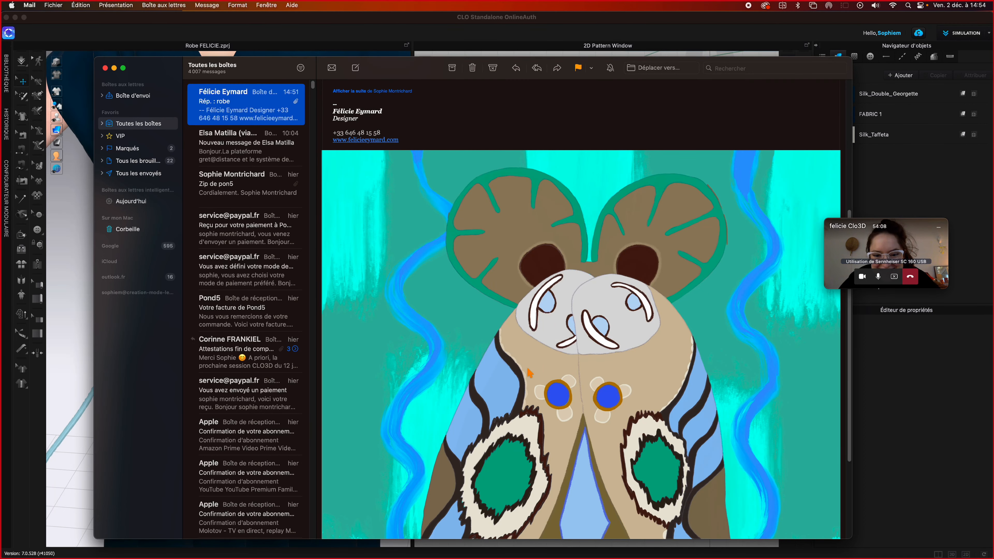
{"action": "scroll", "coordinate": [529, 373], "scroll_direction": "down", "scroll_amount": 1}
{"action": "scroll", "coordinate": [529, 373], "scroll_direction": "up", "scroll_amount": 3}
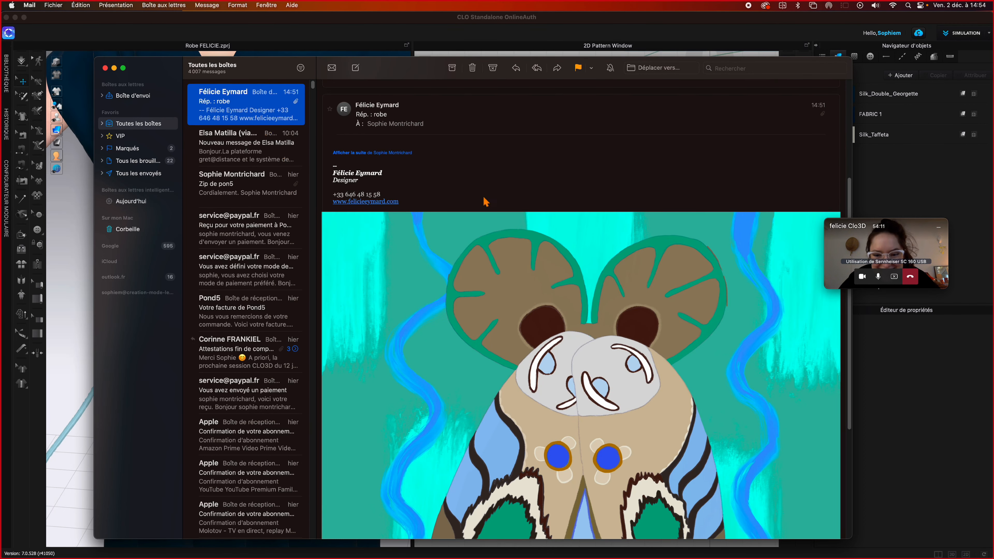
{"action": "right_click", "coordinate": [387, 270]}
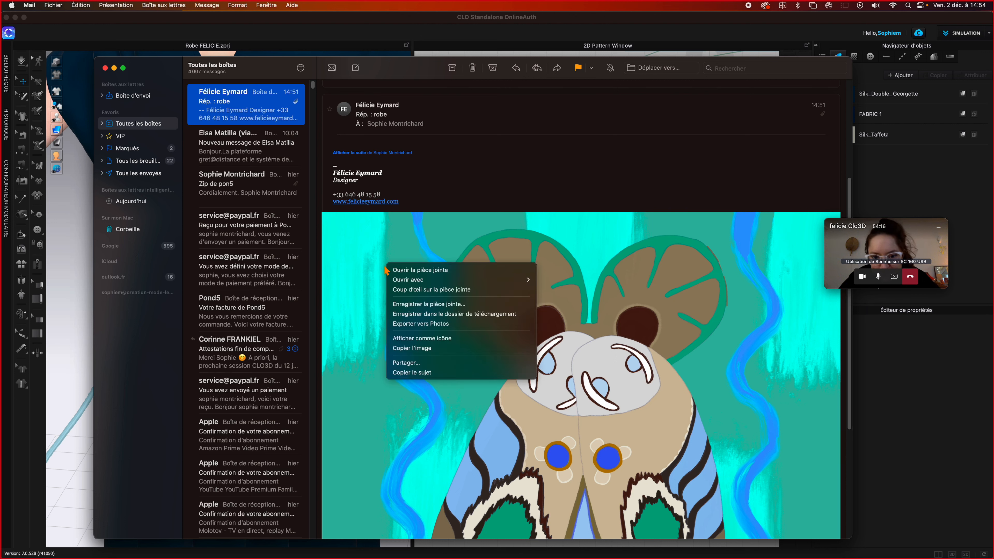
{"action": "mouse_move", "coordinate": [407, 283]}
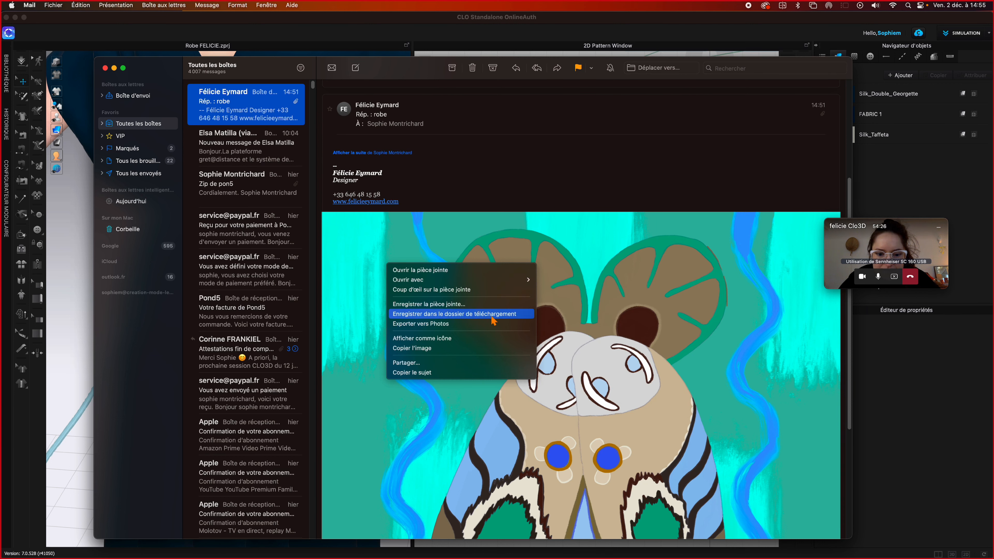
{"action": "left_click", "coordinate": [503, 317]}
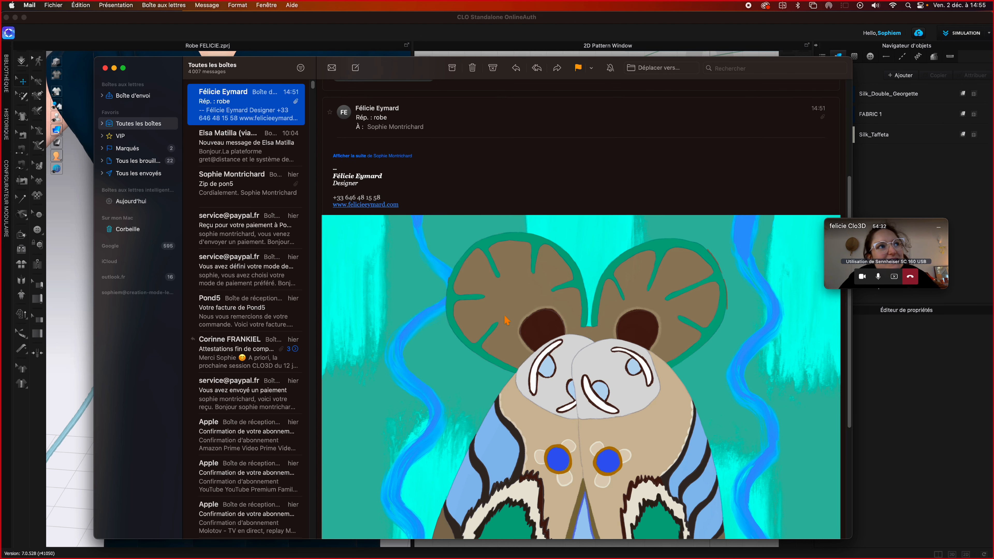
{"action": "scroll", "coordinate": [506, 319], "scroll_direction": "down", "scroll_amount": 1}
{"action": "scroll", "coordinate": [506, 319], "scroll_direction": "down", "scroll_amount": 8}
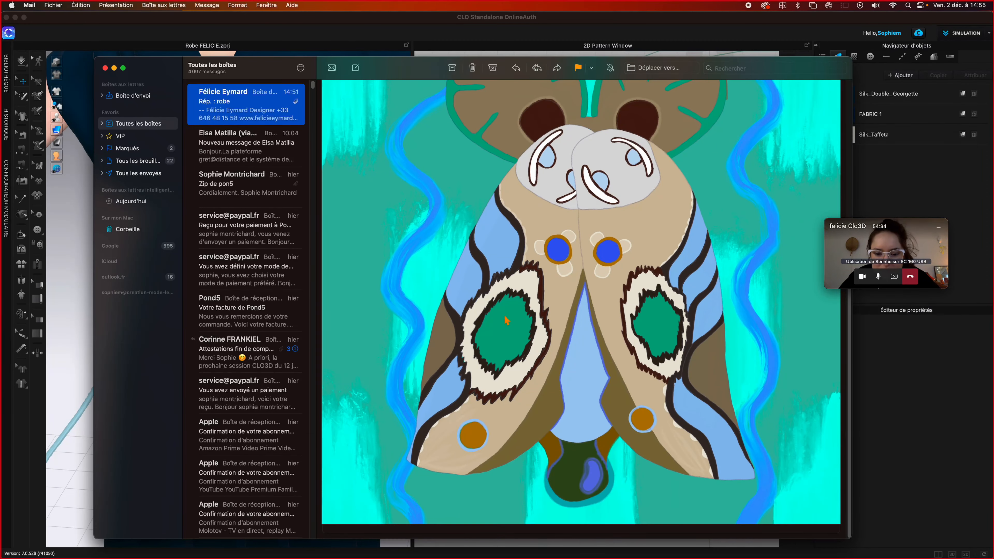
{"action": "scroll", "coordinate": [505, 320], "scroll_direction": "up", "scroll_amount": 10}
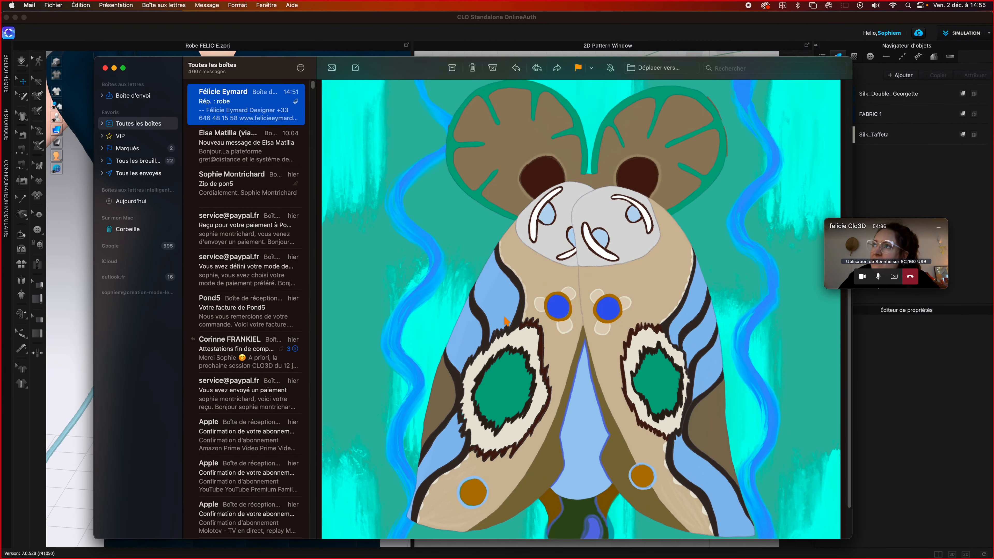
{"action": "scroll", "coordinate": [506, 320], "scroll_direction": "down", "scroll_amount": 10}
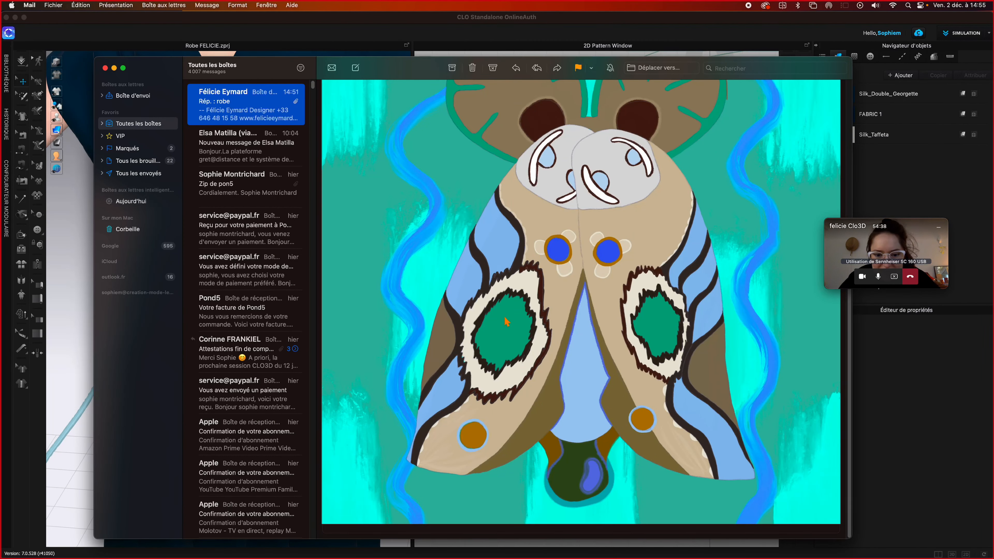
- Copy the moth illustration from the body of the "Rép. : robe" message
{"action": "scroll", "coordinate": [506, 320], "scroll_direction": "up", "scroll_amount": 15}
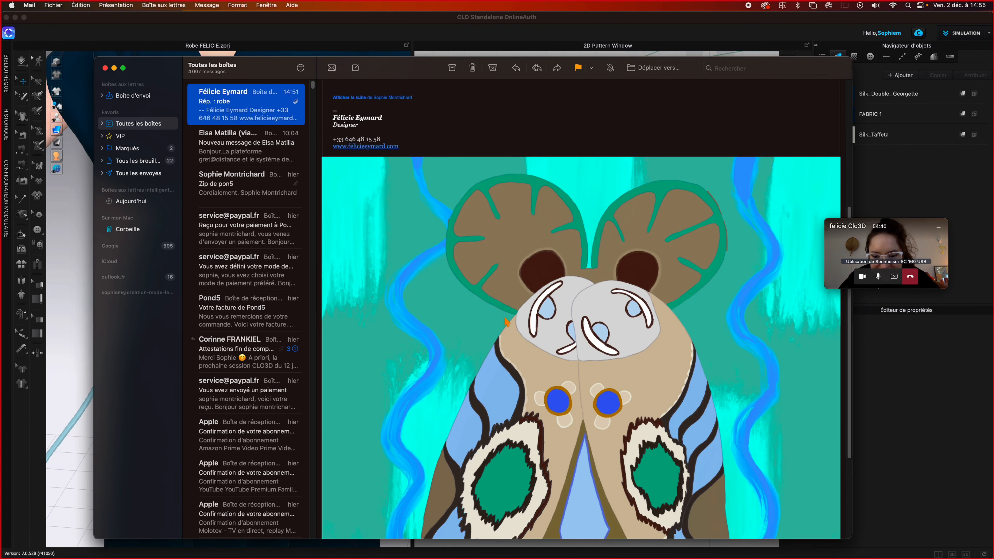
{"action": "scroll", "coordinate": [492, 394], "scroll_direction": "down", "scroll_amount": 8}
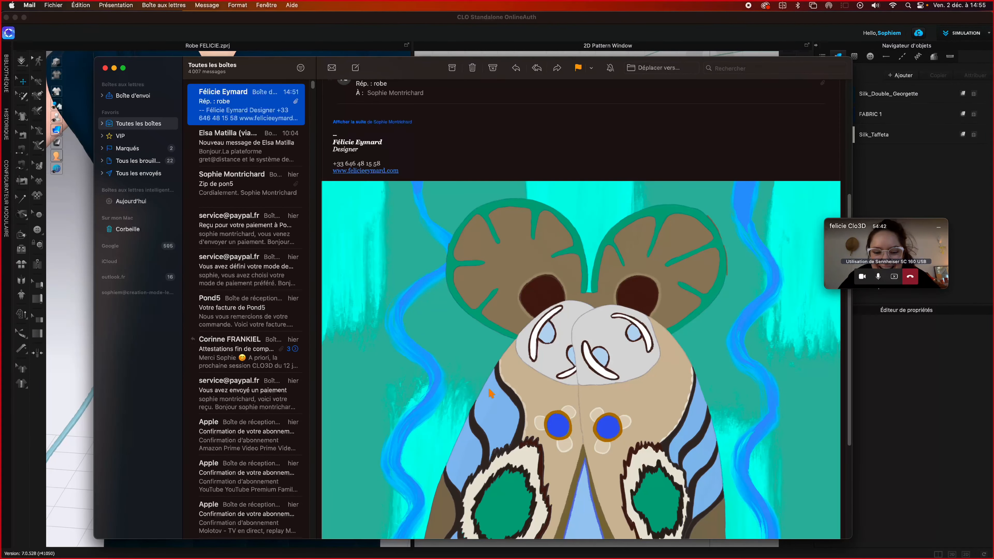
{"action": "right_click", "coordinate": [378, 292]}
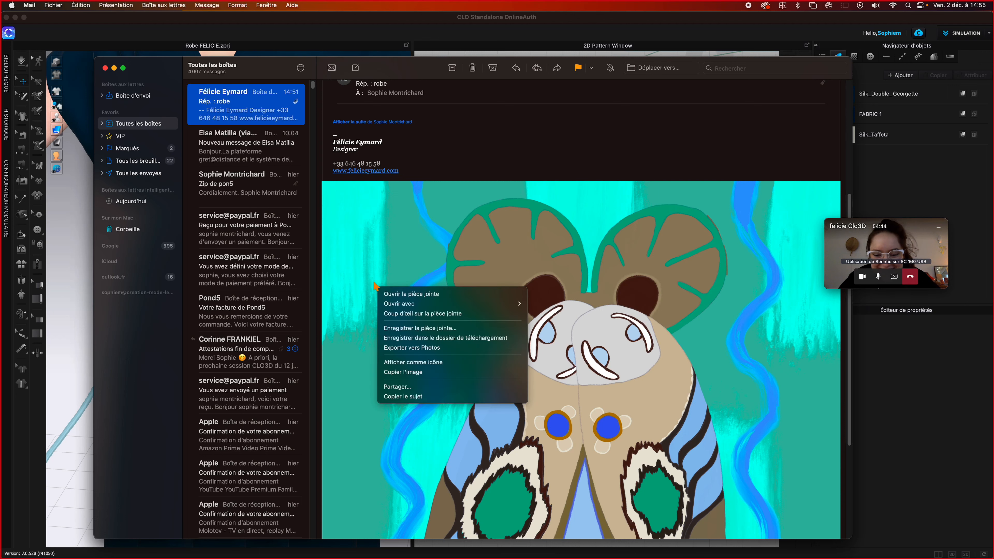
{"action": "left_click", "coordinate": [415, 372]}
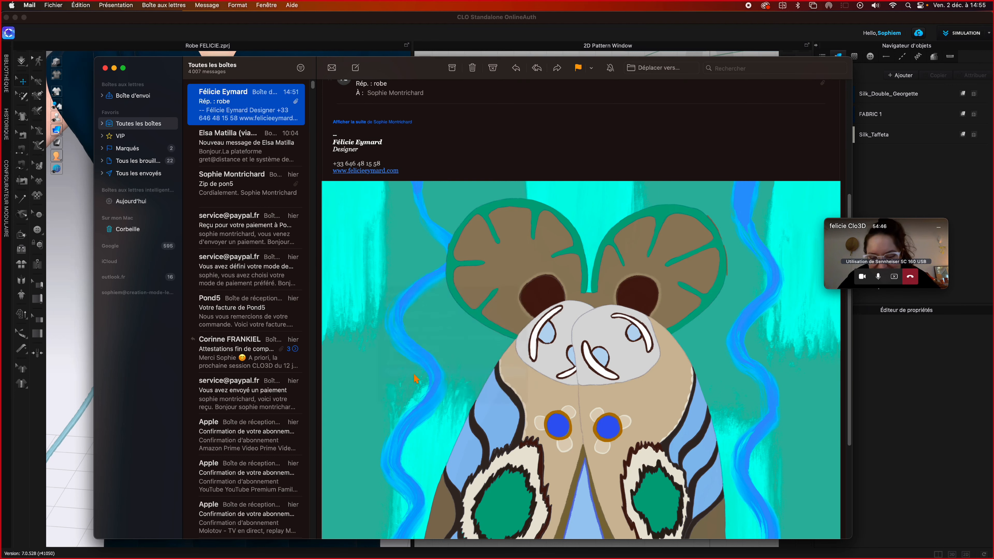
{"action": "left_click", "coordinate": [375, 295]}
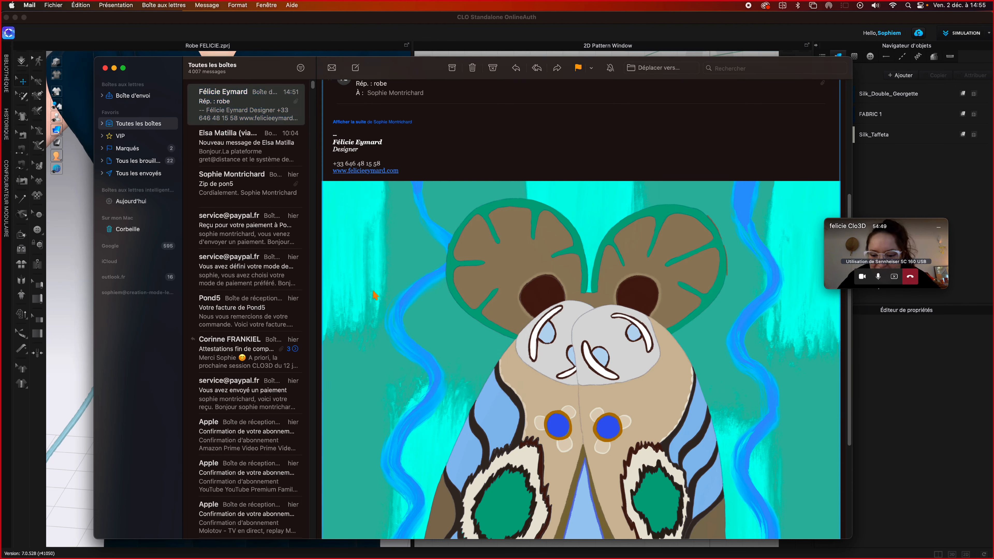
{"action": "left_click", "coordinate": [374, 306]}
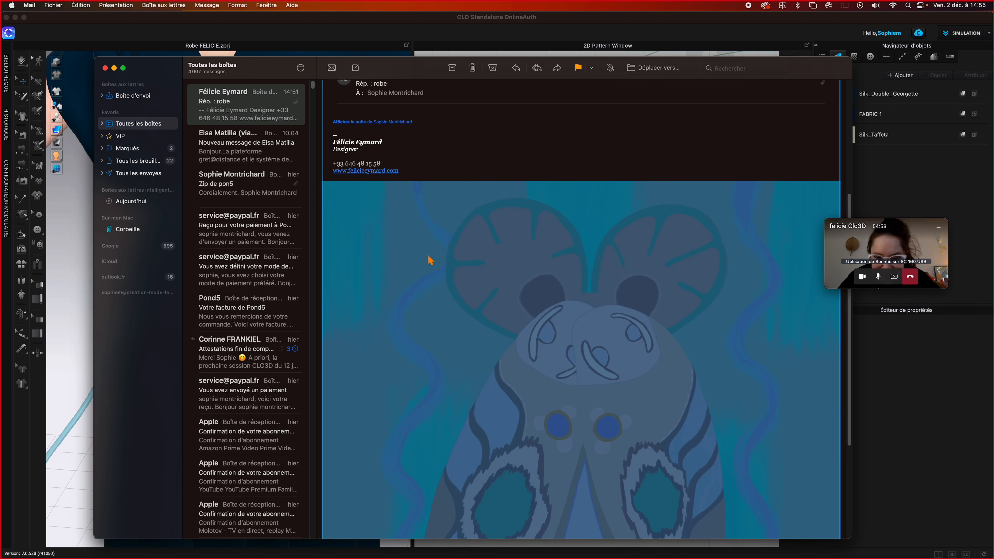
{"action": "left_click", "coordinate": [460, 155]}
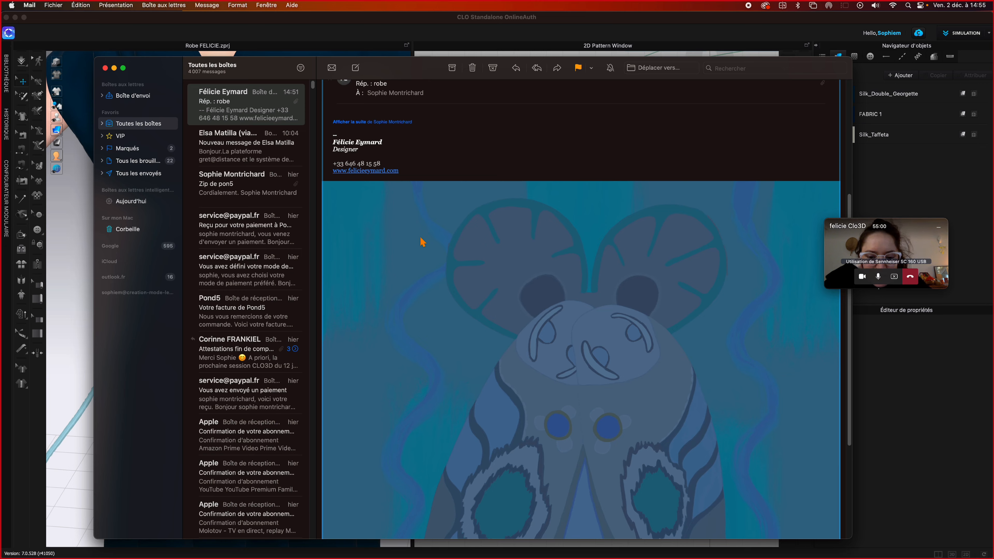
- Switch to the desktop with Illustrator and minimise the WeTransfer browser window covering it
{"action": "key", "text": "ctrl+Up"}
{"action": "mouse_move", "coordinate": [470, 11]}
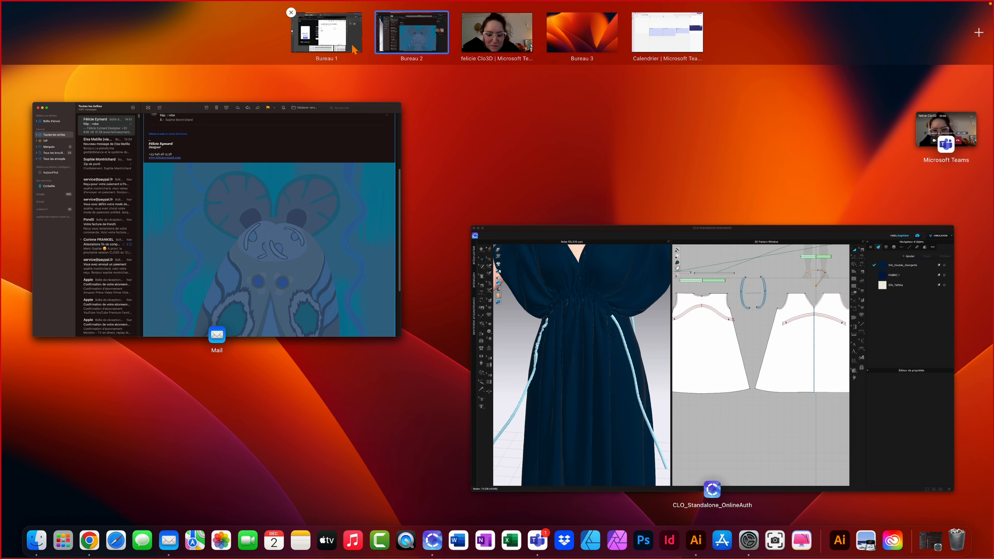
{"action": "left_click", "coordinate": [327, 32]}
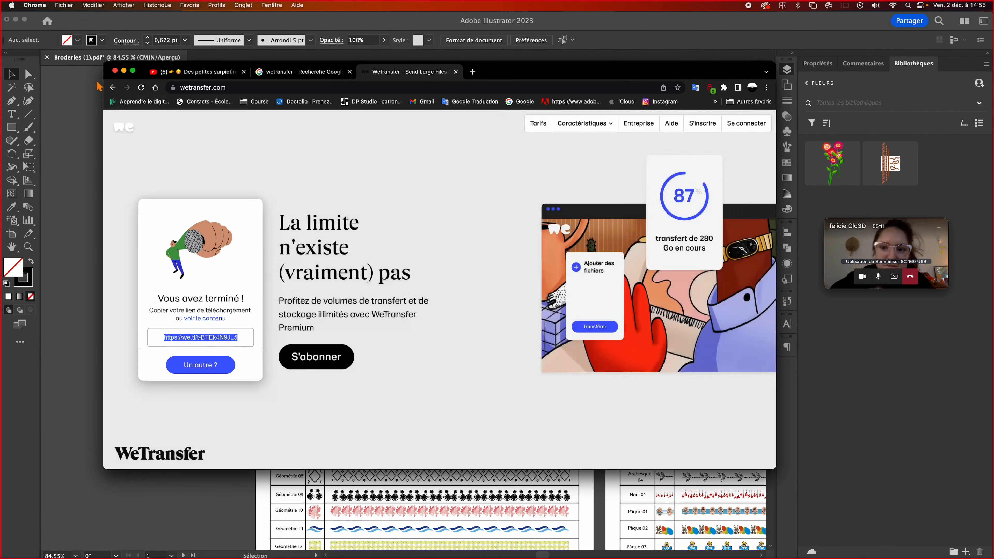
{"action": "left_click", "coordinate": [124, 71]}
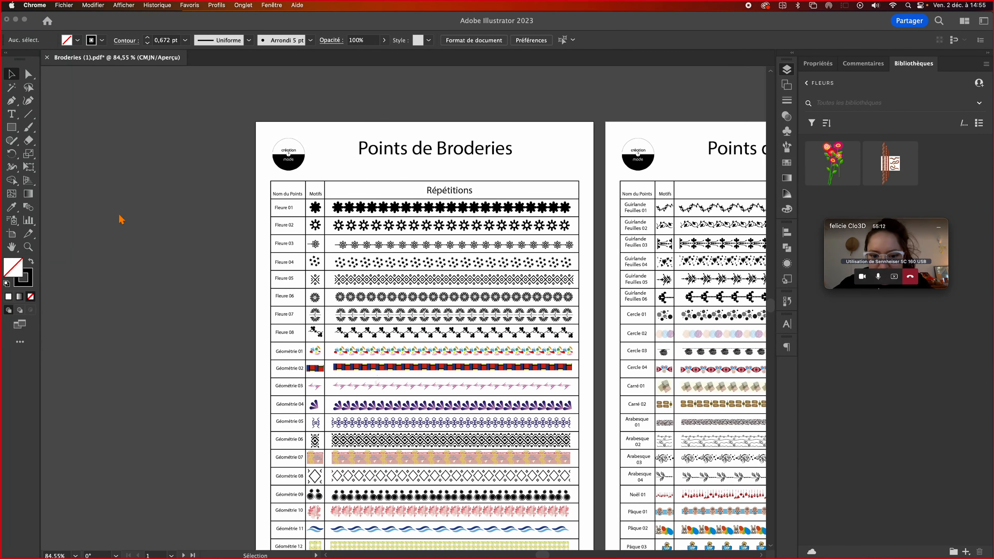
- Create a new portrait CMYK document from the recent custom preset of 595,28 x 841,89 pt
{"action": "left_click", "coordinate": [77, 4]}
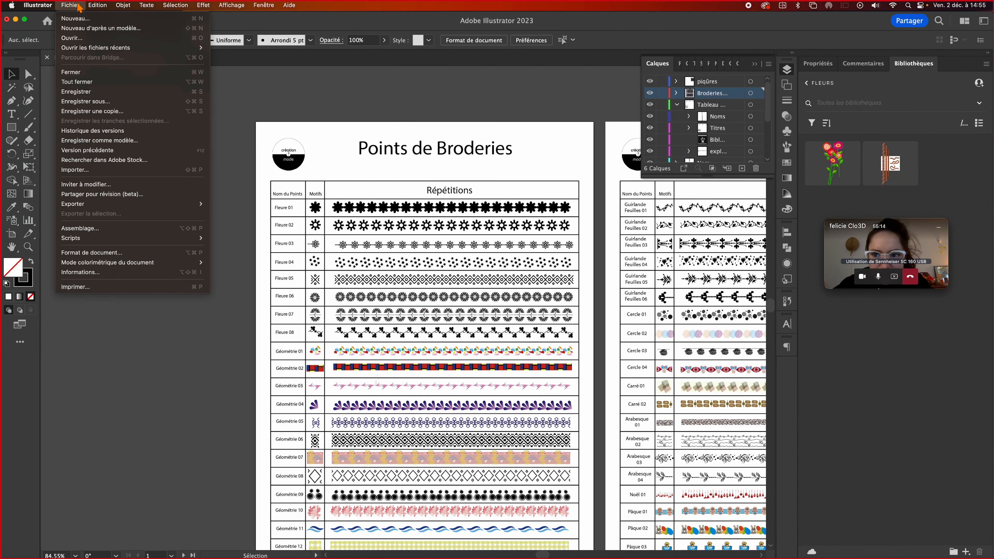
{"action": "left_click", "coordinate": [77, 19]}
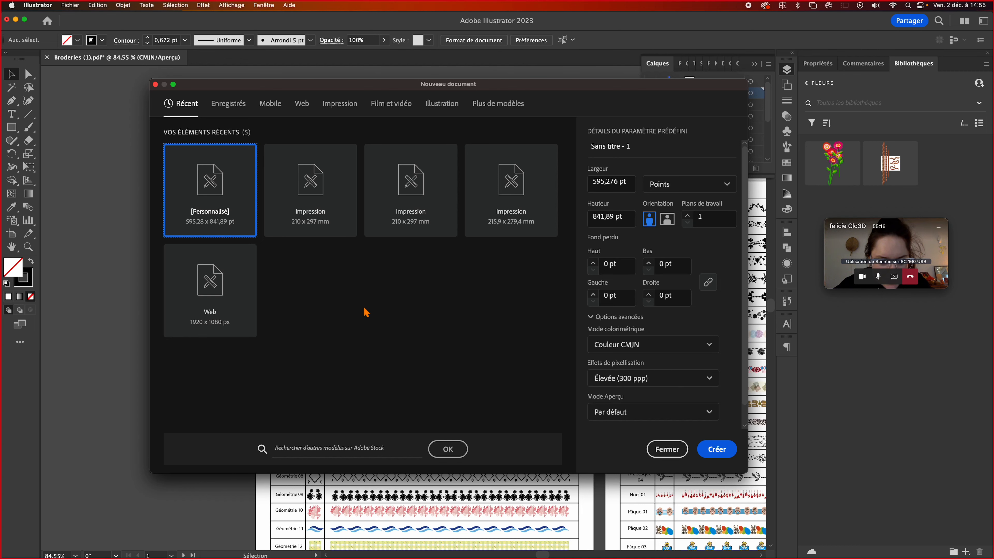
{"action": "left_click", "coordinate": [721, 458]}
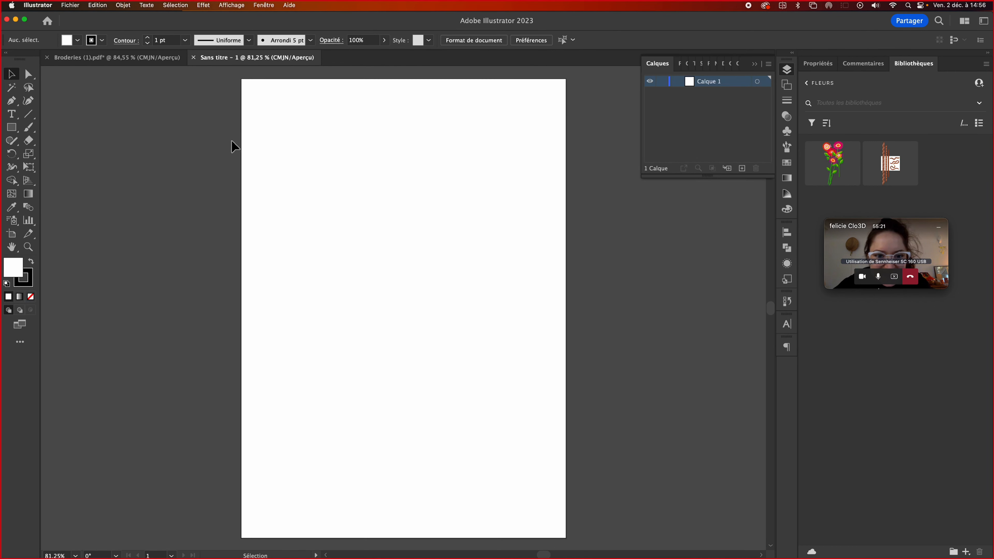
- Import IMG_0530.JPG from the downloads folder and place it at full size near the artboard's upper-left corner
{"action": "left_click", "coordinate": [73, 5]}
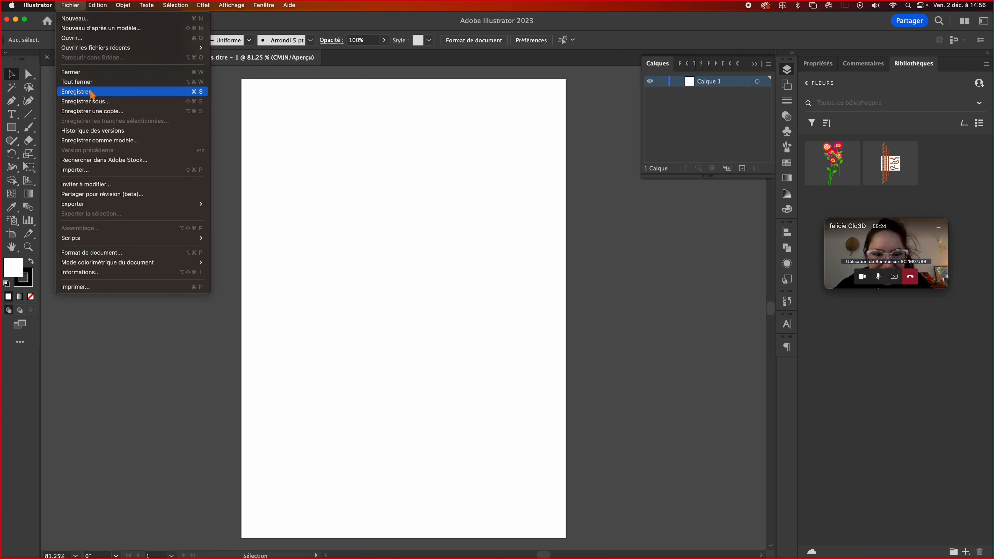
{"action": "left_click", "coordinate": [118, 174]}
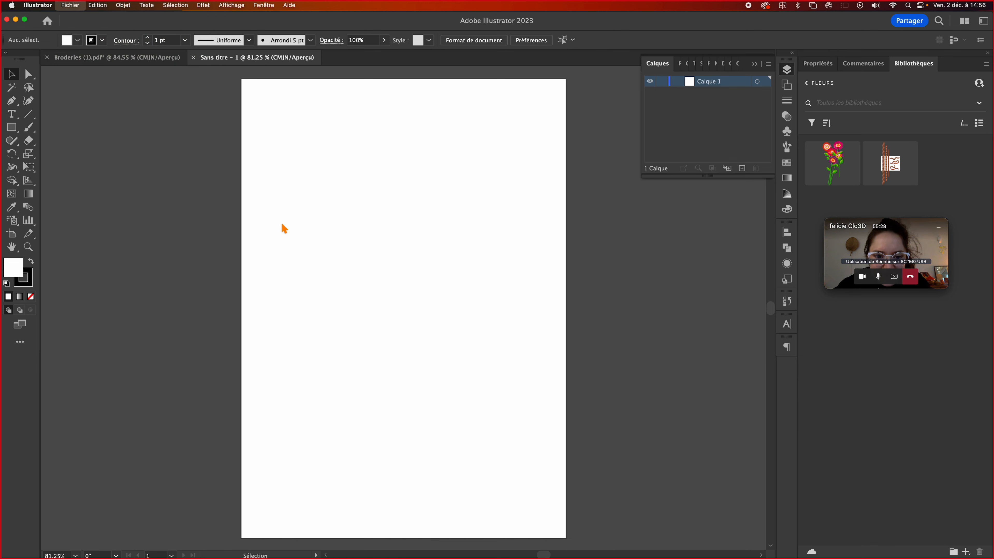
{"action": "left_click", "coordinate": [298, 156]}
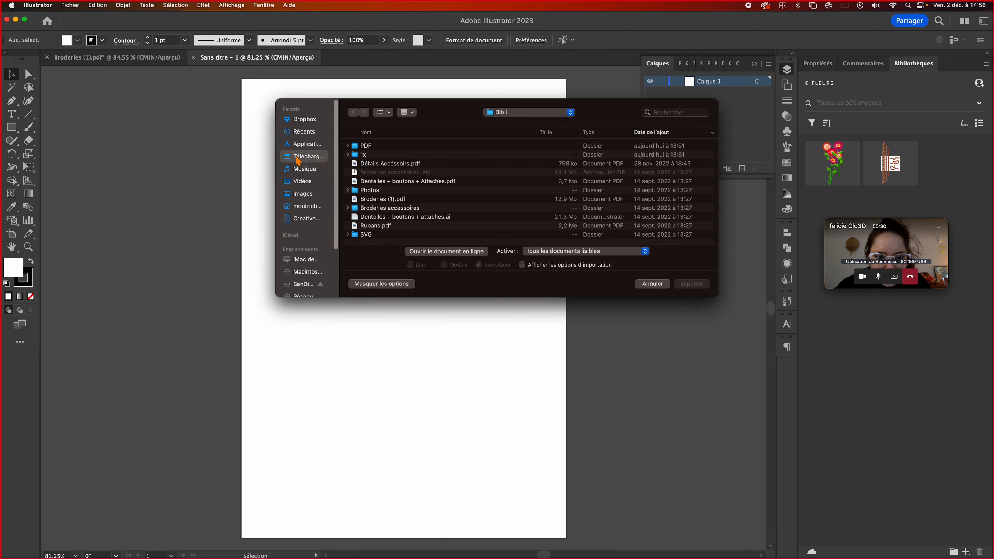
{"action": "left_click", "coordinate": [381, 147]}
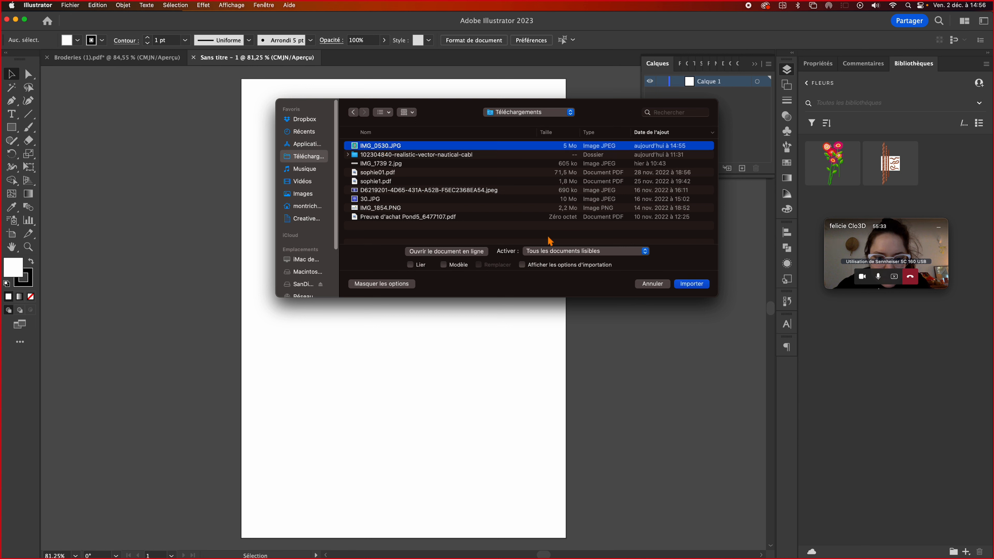
{"action": "left_click", "coordinate": [699, 284]}
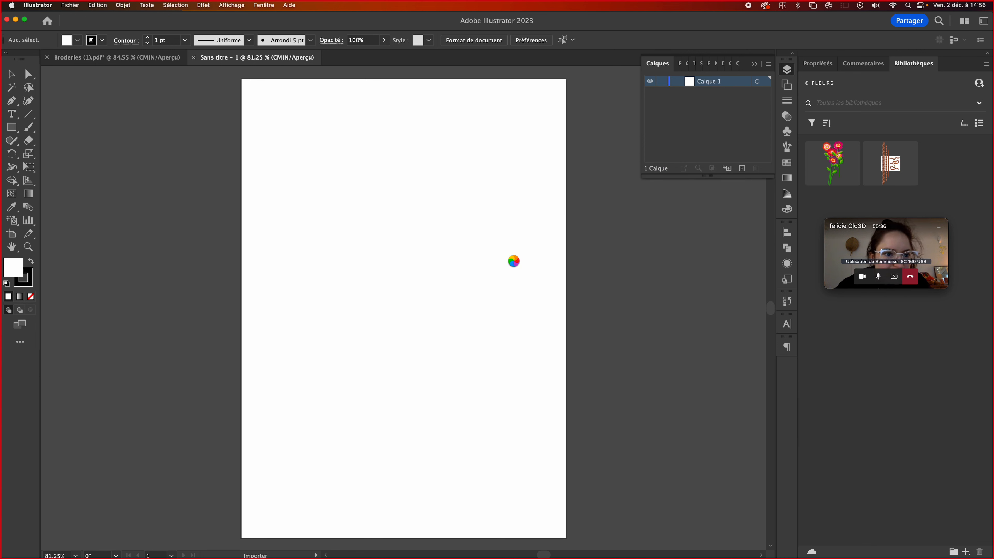
{"action": "left_click", "coordinate": [305, 142]}
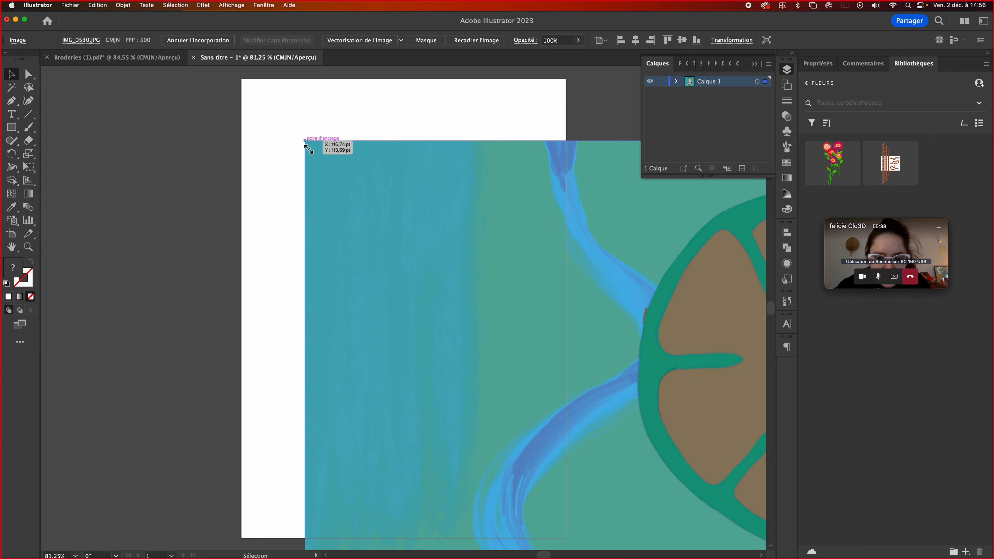
- Move the placed moth image off the artboard into the empty canvas beside it and leave it selected
{"action": "scroll", "coordinate": [406, 252], "scroll_direction": "up", "scroll_amount": 4}
{"action": "scroll", "coordinate": [415, 254], "scroll_direction": "down", "scroll_amount": 4}
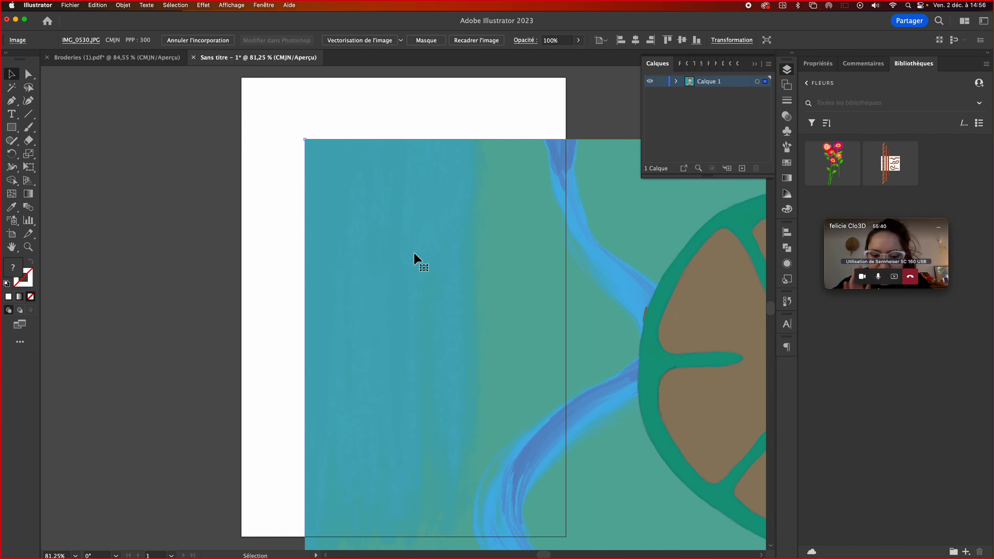
{"action": "key", "text": "z"}
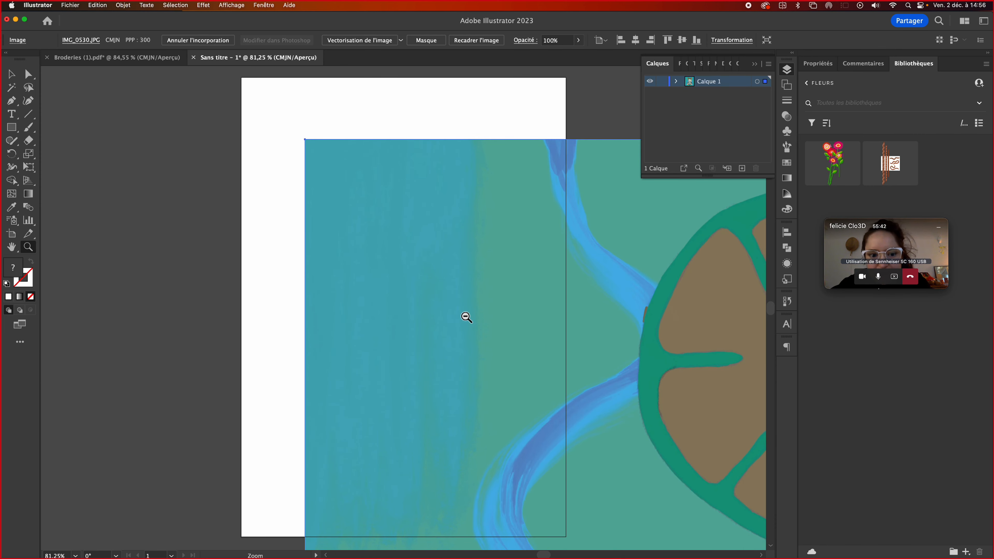
{"action": "left_click", "coordinate": [559, 331], "text": "alt"}
{"action": "left_click", "coordinate": [571, 332], "text": "alt"}
{"action": "left_click", "coordinate": [571, 331], "text": "alt"}
{"action": "left_click", "coordinate": [571, 332], "text": "alt"}
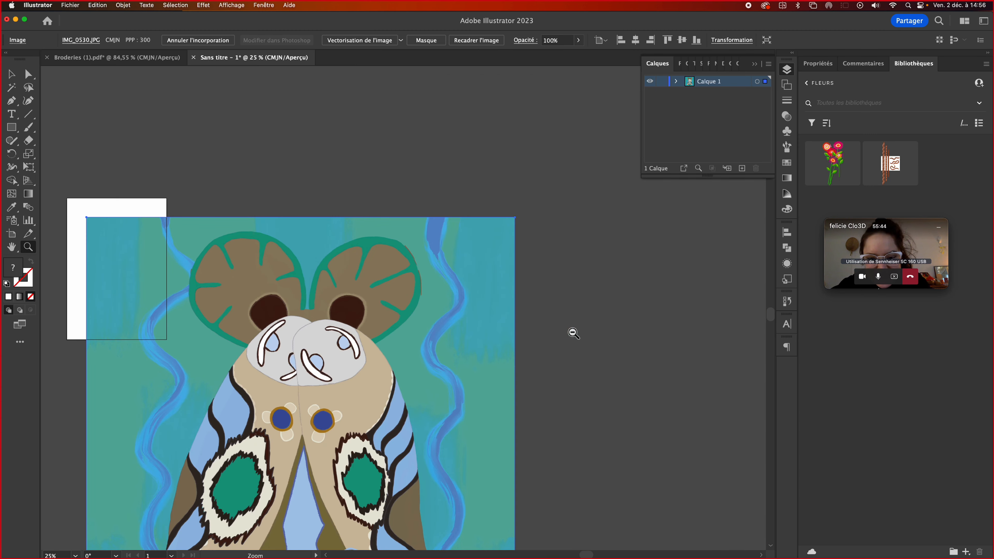
{"action": "left_click", "coordinate": [11, 77]}
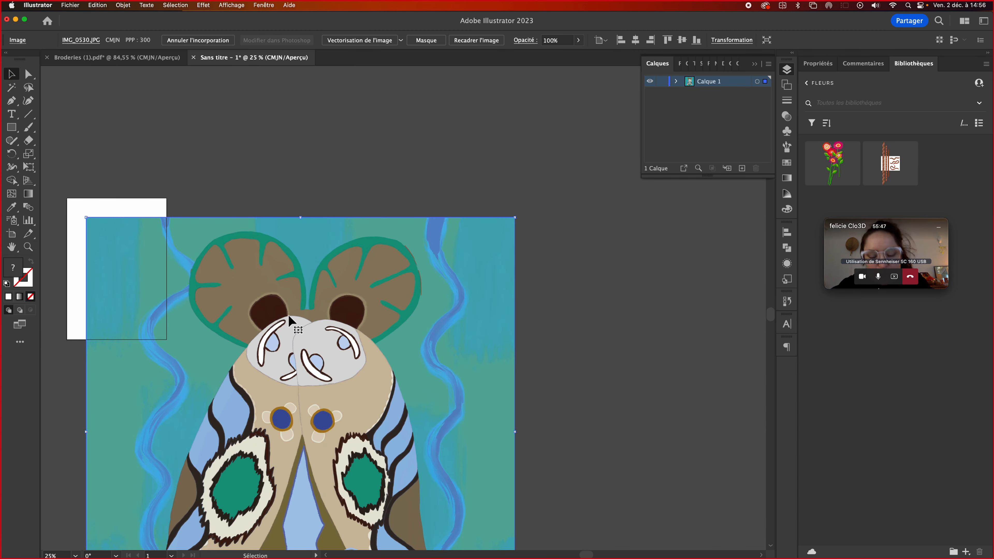
{"action": "left_click_drag", "start_coordinate": [277, 403], "coordinate": [422, 298], "text": "alt"}
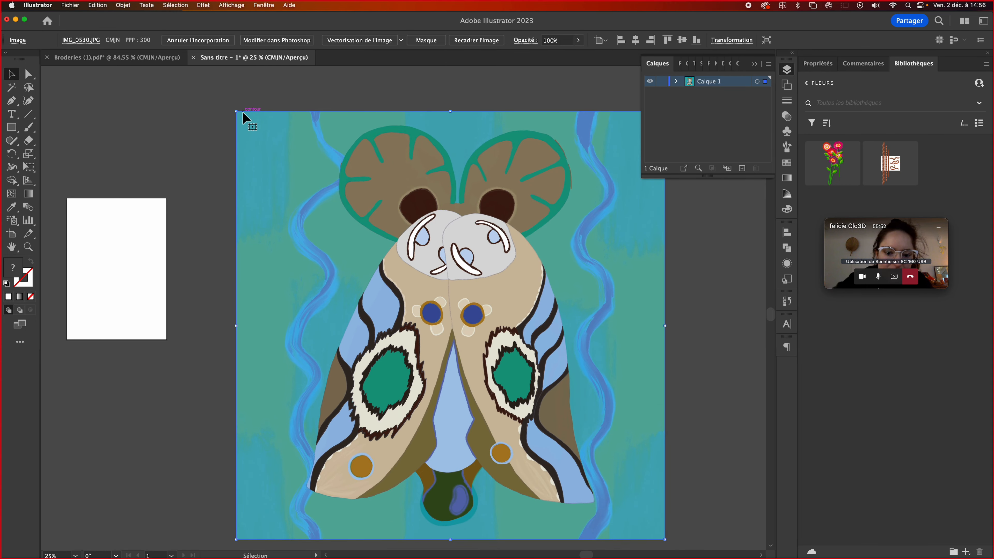
{"action": "left_click", "coordinate": [201, 131]}
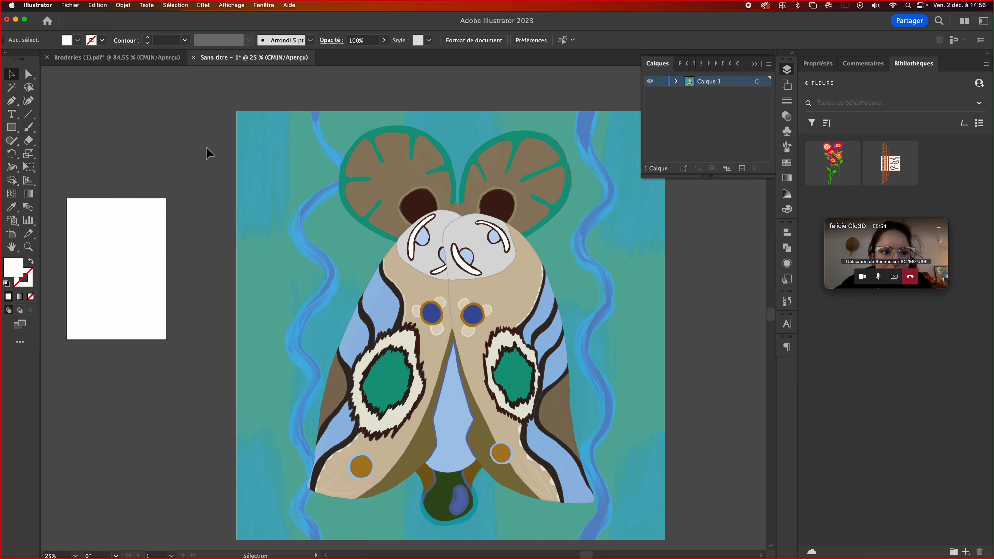
{"action": "left_click", "coordinate": [304, 205]}
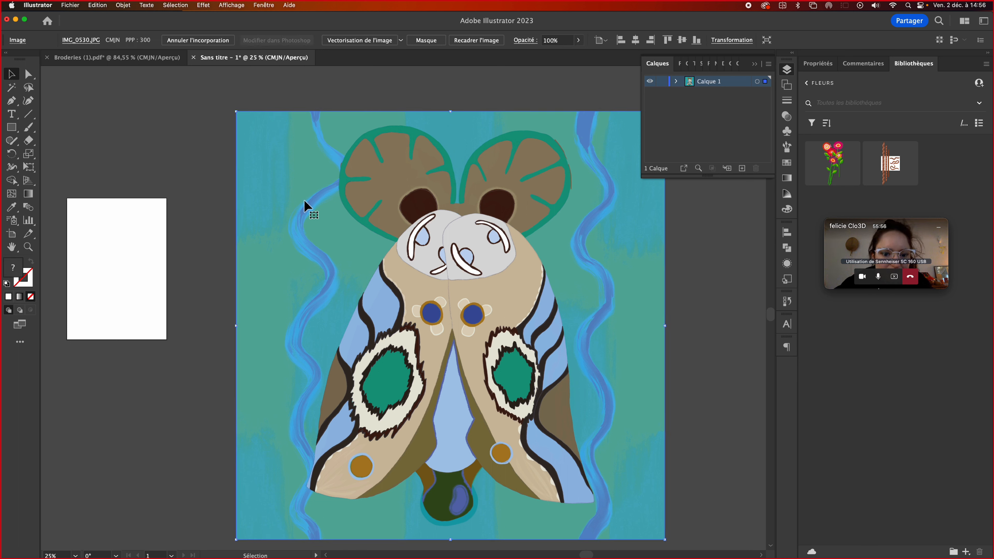
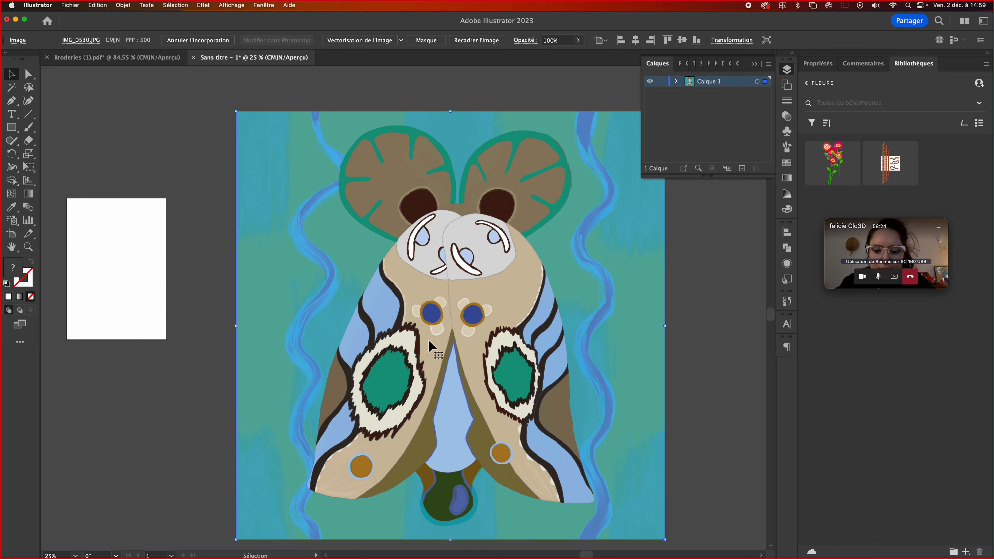
- Switch to Mail and open the new "robe" message from all mailboxes
{"action": "key", "text": "ctrl+Up"}
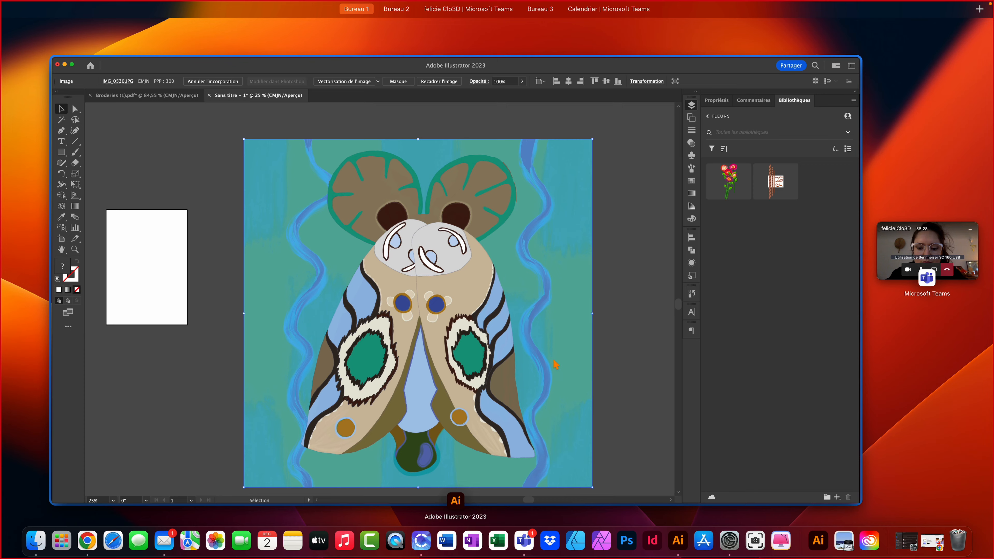
{"action": "left_click", "coordinate": [166, 547]}
{"action": "left_click", "coordinate": [166, 547]}
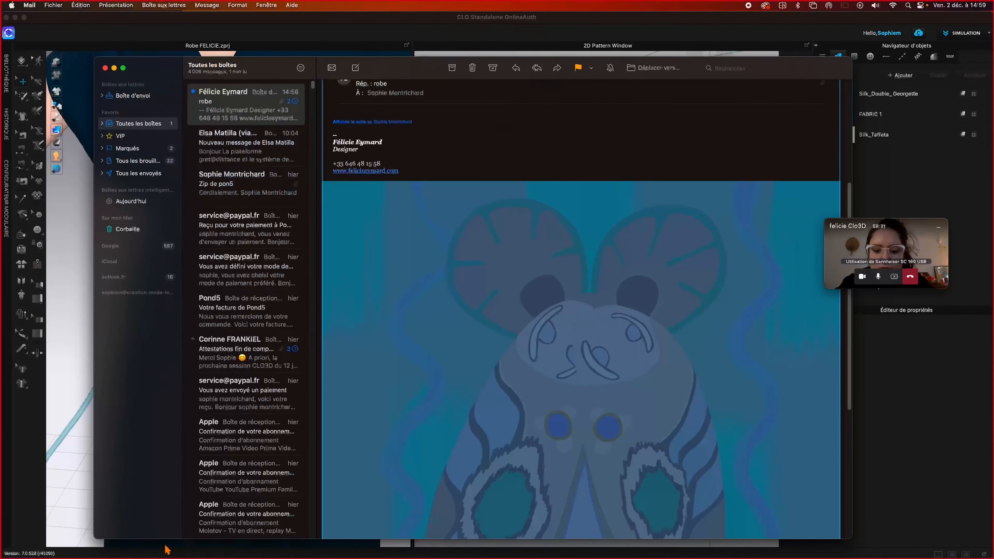
{"action": "left_click", "coordinate": [273, 114]}
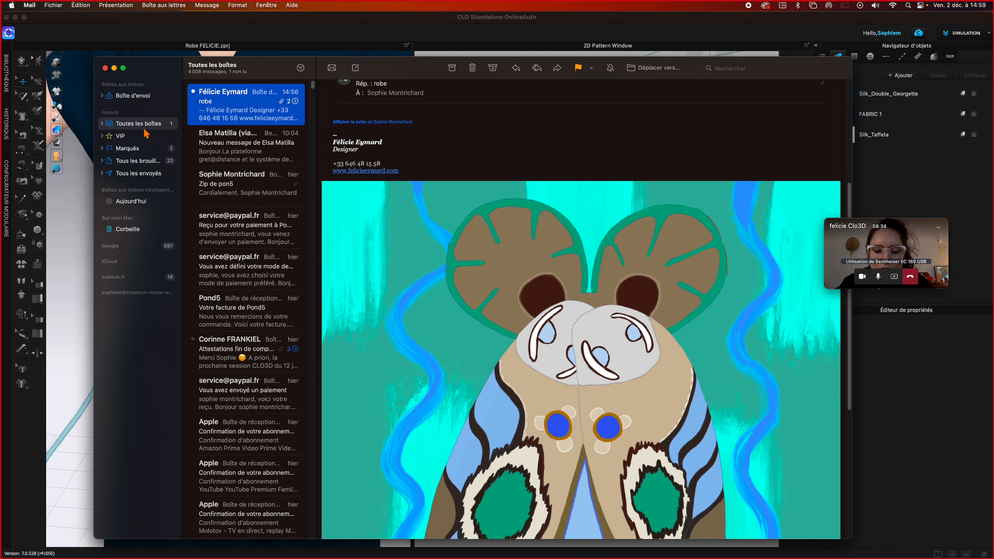
{"action": "left_click", "coordinate": [140, 97]}
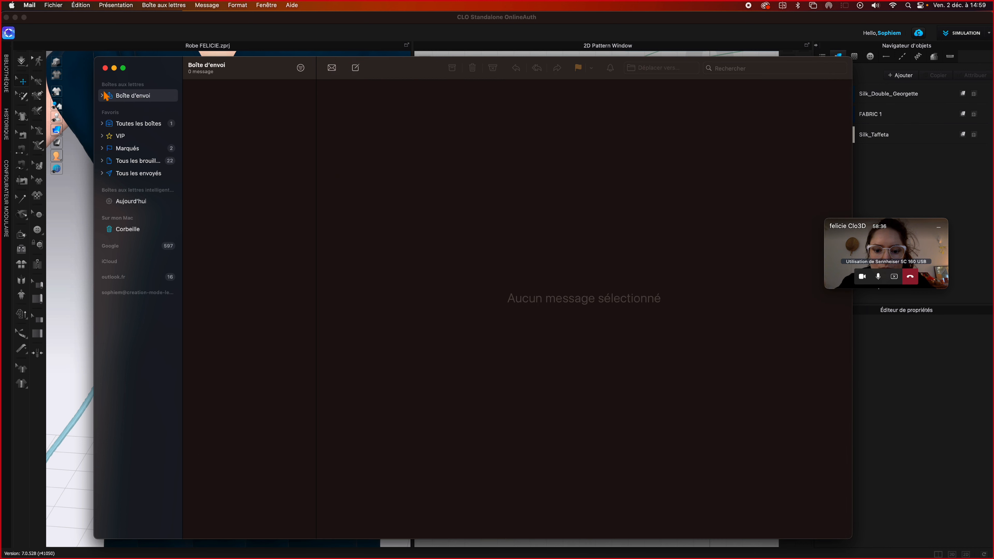
{"action": "left_click", "coordinate": [128, 124]}
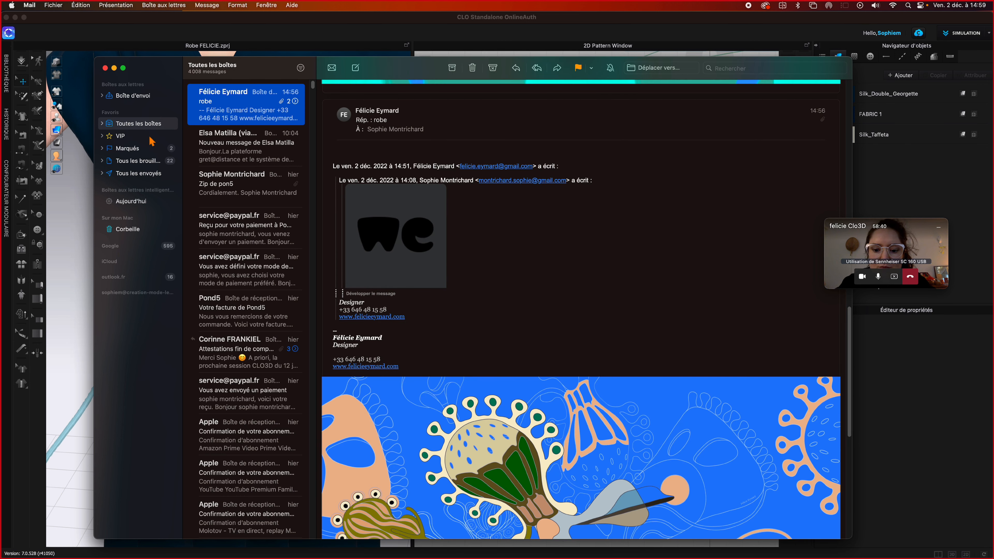
- Save the blue botanical attachment 0B.jpeg from the "robe" message to the downloads folder
{"action": "scroll", "coordinate": [629, 432], "scroll_direction": "down", "scroll_amount": 15}
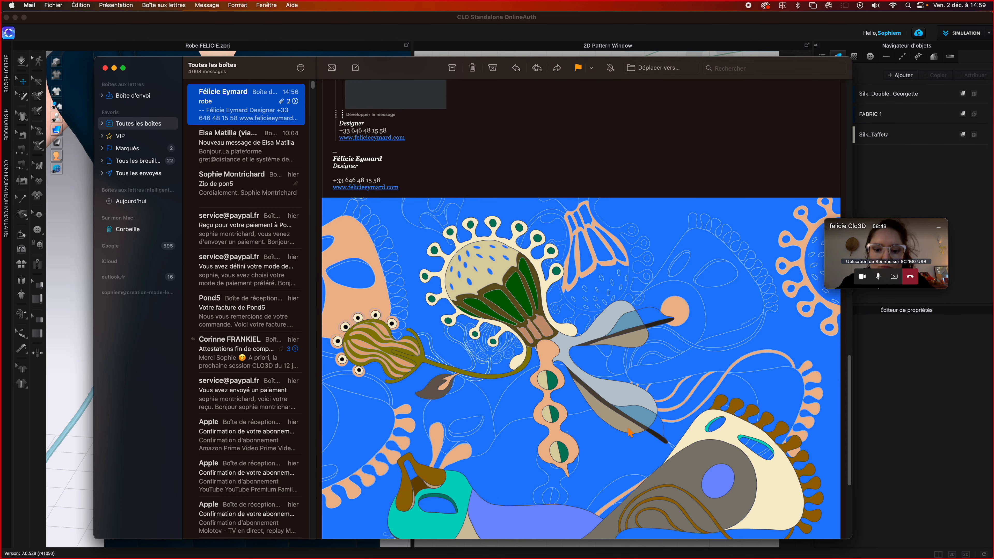
{"action": "scroll", "coordinate": [626, 423], "scroll_direction": "up", "scroll_amount": 10}
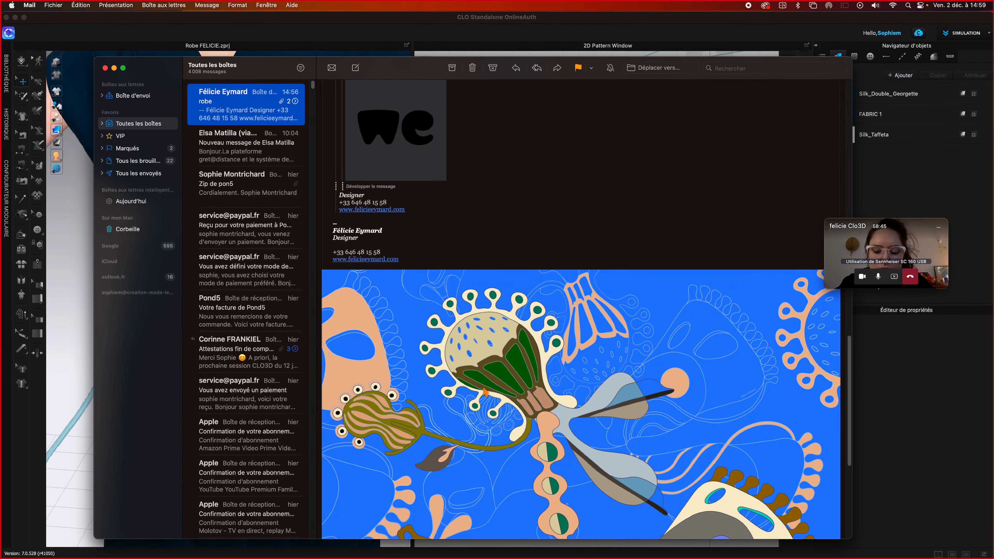
{"action": "right_click", "coordinate": [407, 310]}
{"action": "left_click", "coordinate": [406, 311]}
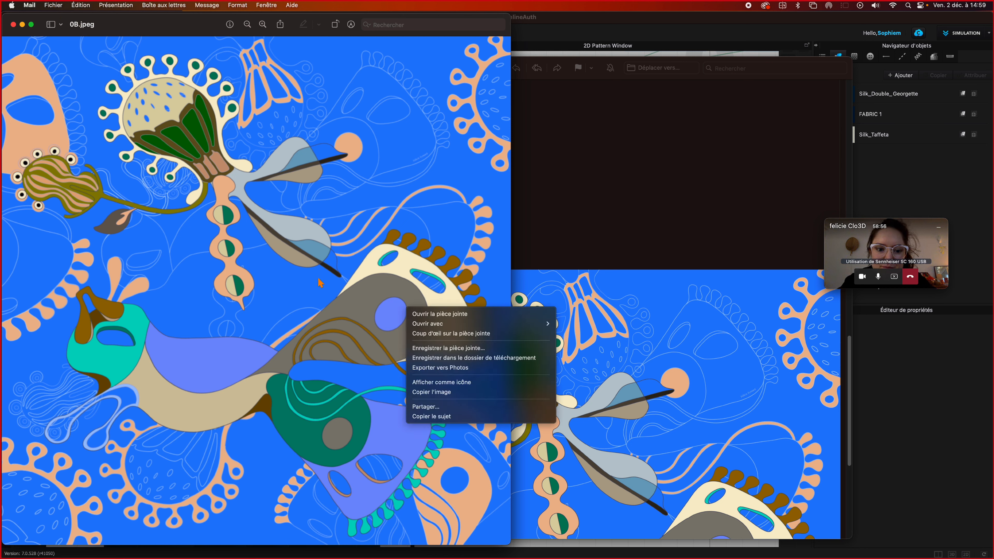
{"action": "left_click", "coordinate": [510, 359]}
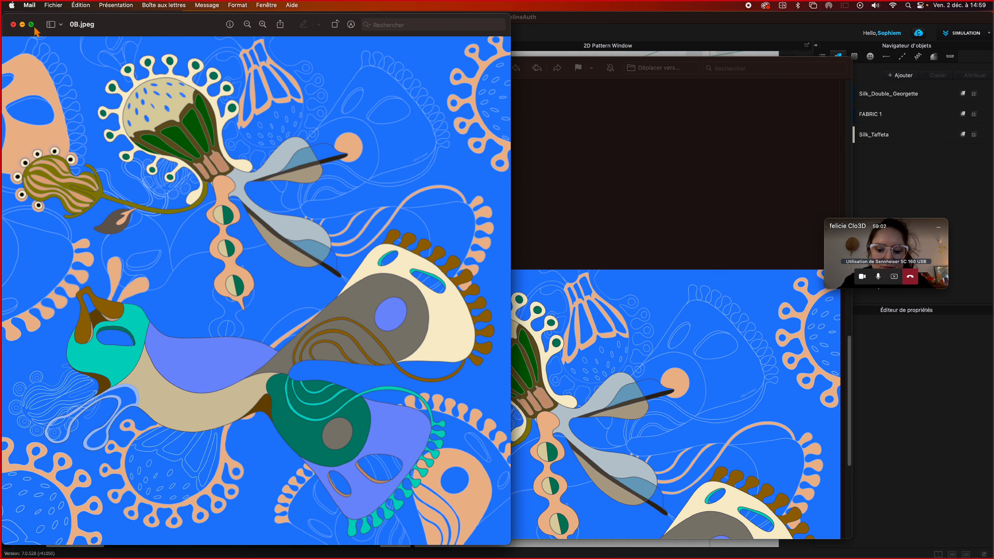
- Minimize the image preview and the Mail window, and switch to the Robe FELICIE.zprj project in CLO
{"action": "left_click", "coordinate": [22, 24]}
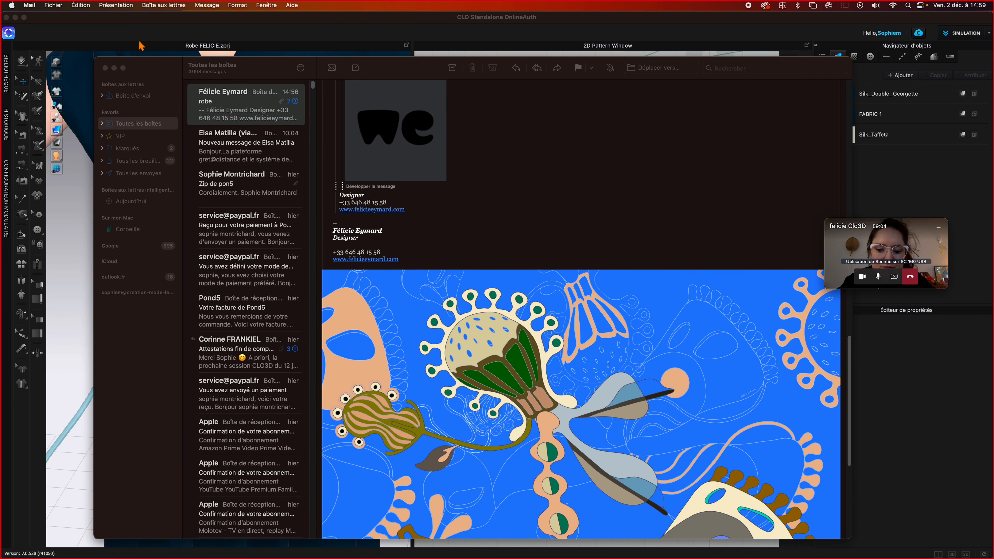
{"action": "left_click", "coordinate": [114, 68]}
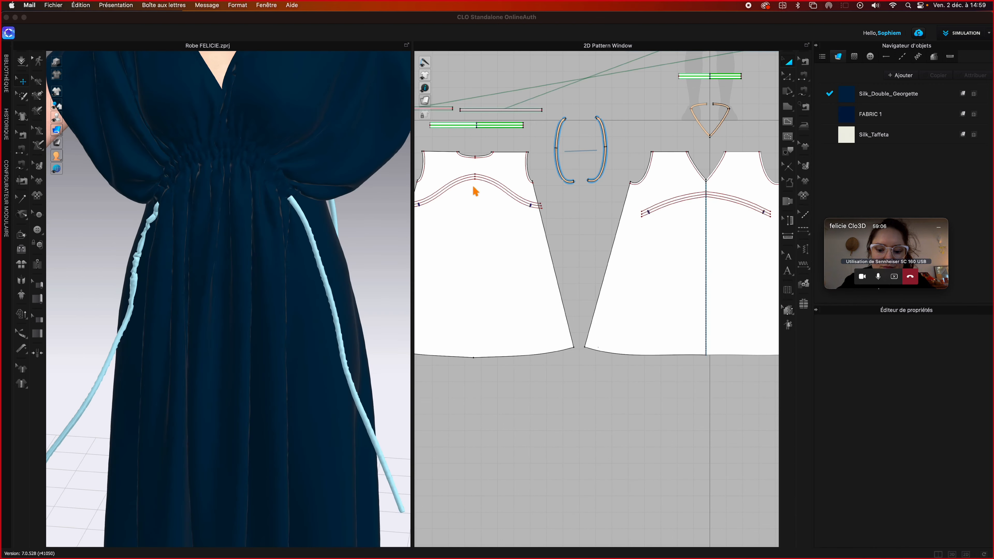
{"action": "left_click", "coordinate": [595, 418]}
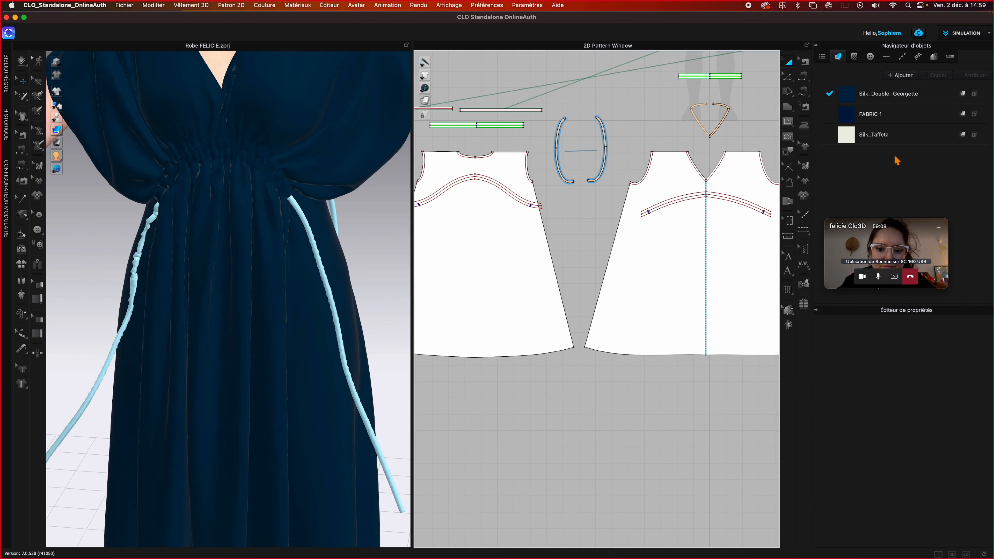
{"action": "left_click", "coordinate": [849, 98]}
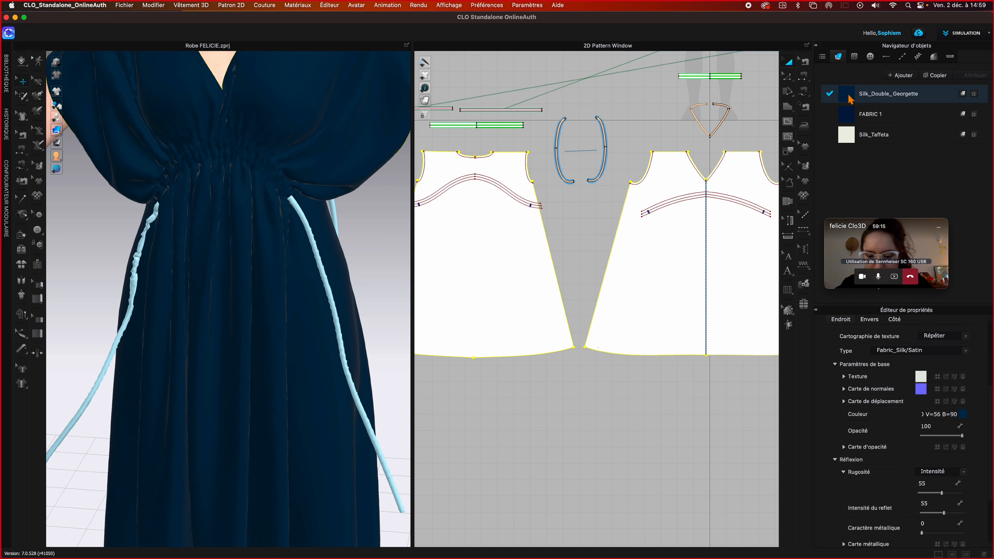
{"action": "left_click", "coordinate": [974, 96]}
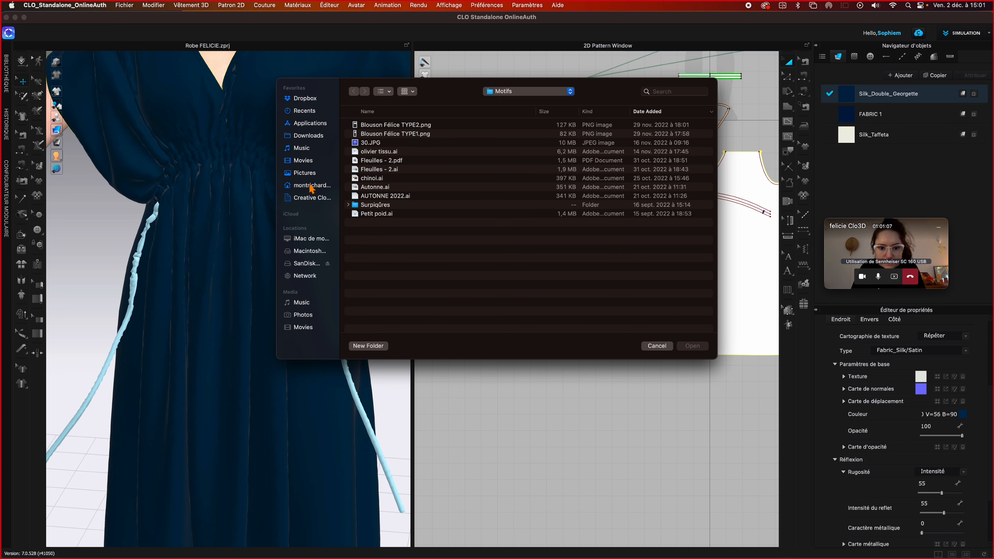
{"action": "left_click", "coordinate": [659, 347]}
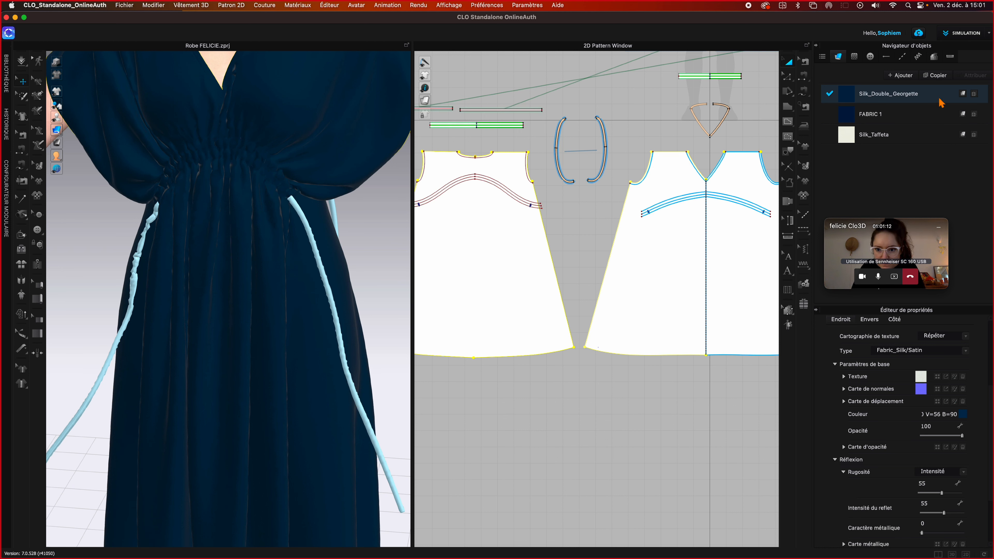
- Try to add 0B.jpeg from the downloads folder as a print on Silk_Double_Georgette, and delete that print
{"action": "left_click", "coordinate": [974, 95]}
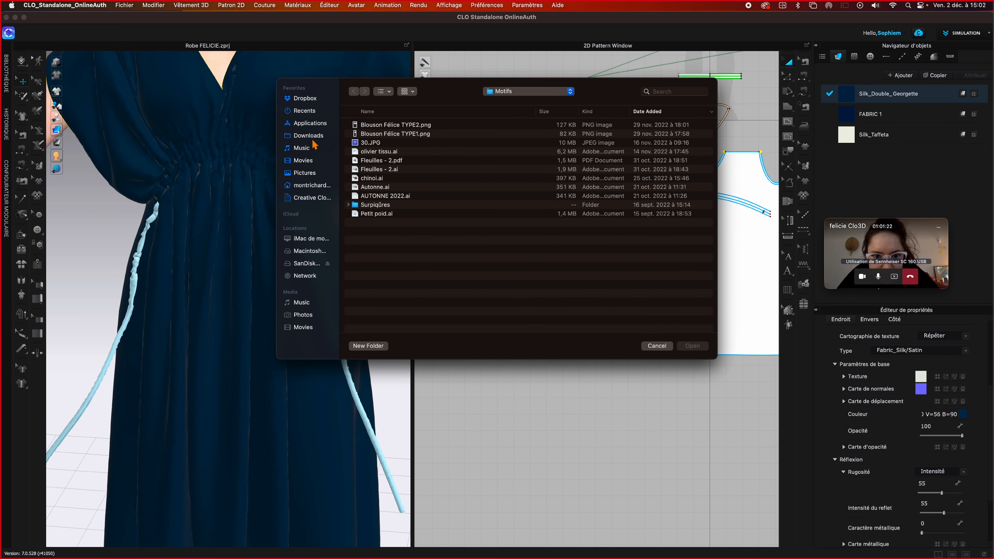
{"action": "left_click", "coordinate": [311, 137]}
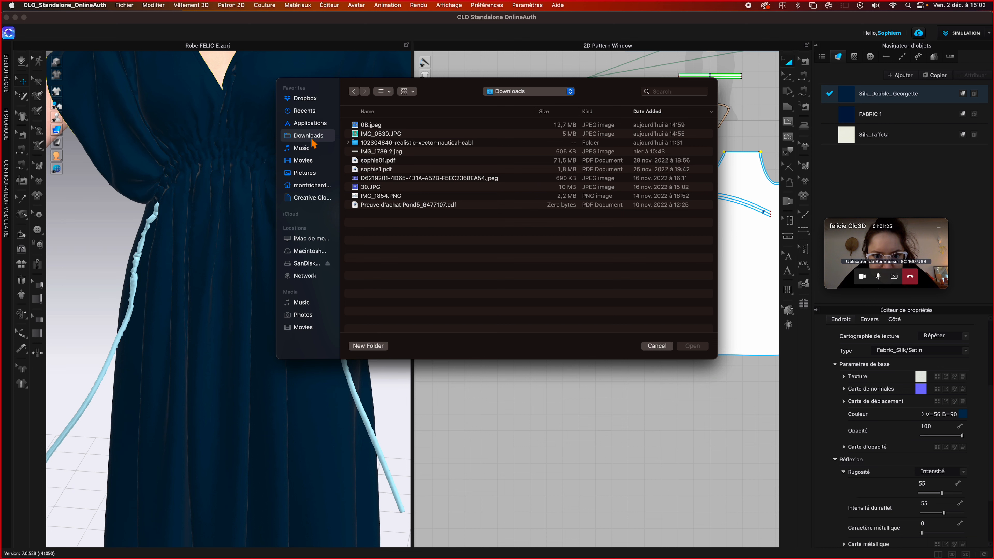
{"action": "left_click", "coordinate": [361, 127]}
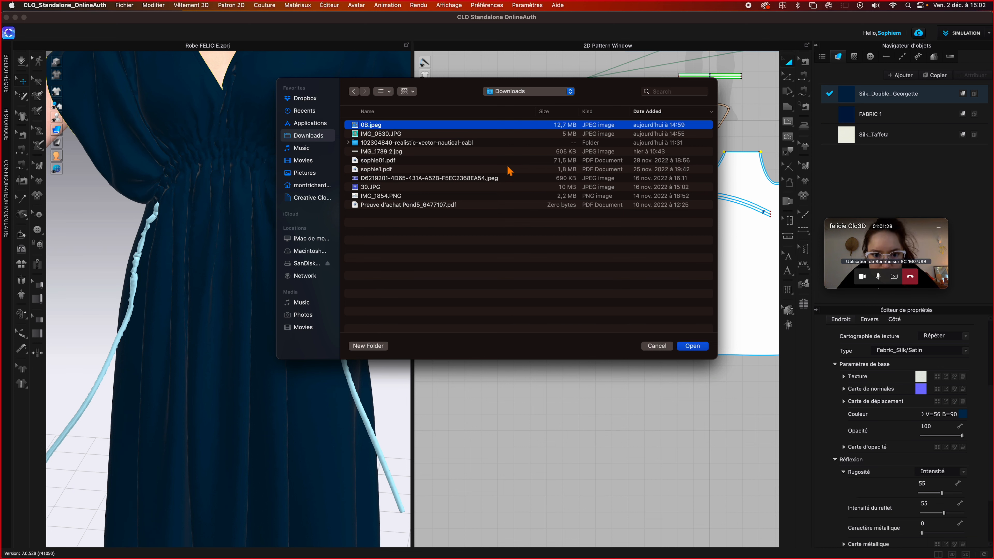
{"action": "left_click", "coordinate": [692, 346]}
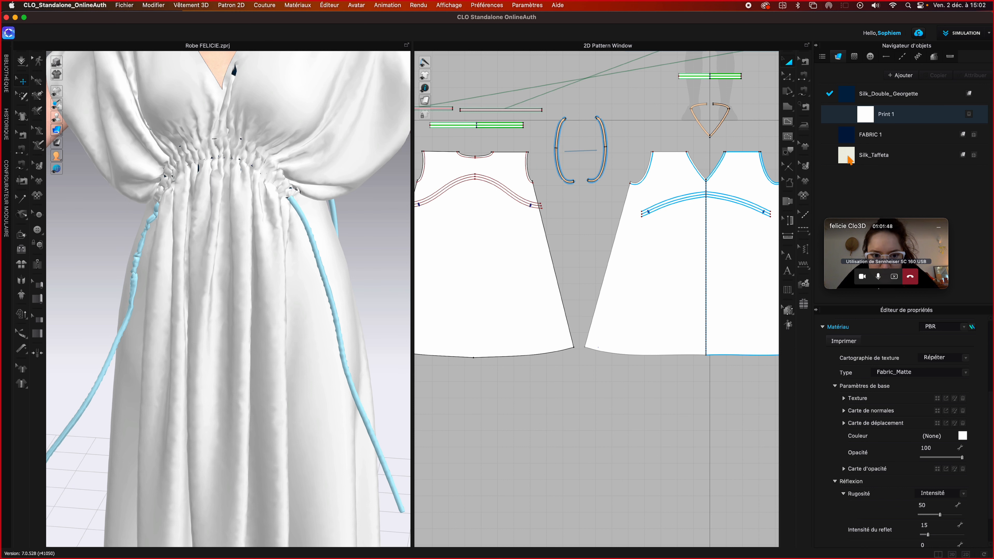
{"action": "left_click", "coordinate": [969, 115]}
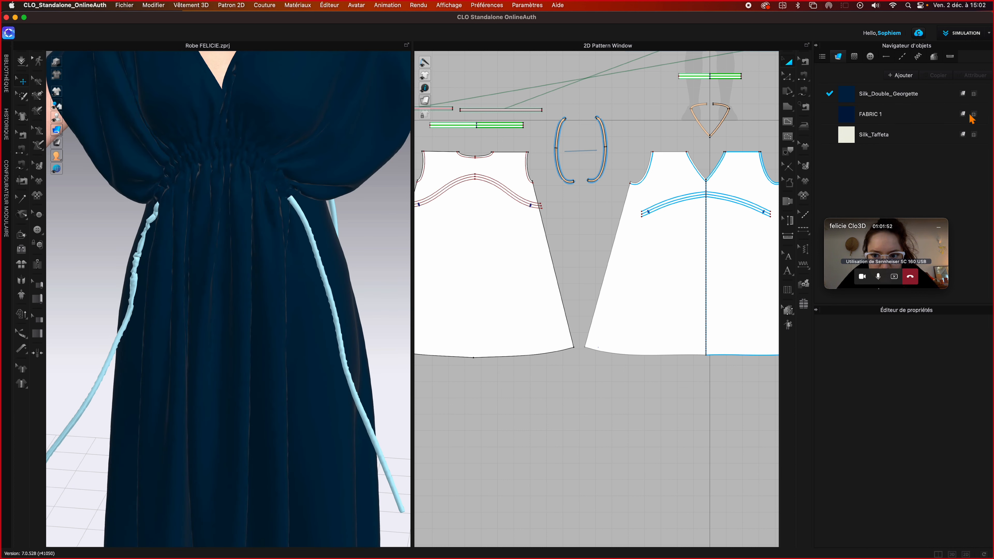
- Try IMG_0530.JPG from the downloads folder as the Silk_Double_Georgette print, and remove it from the fabric
{"action": "left_click", "coordinate": [973, 94]}
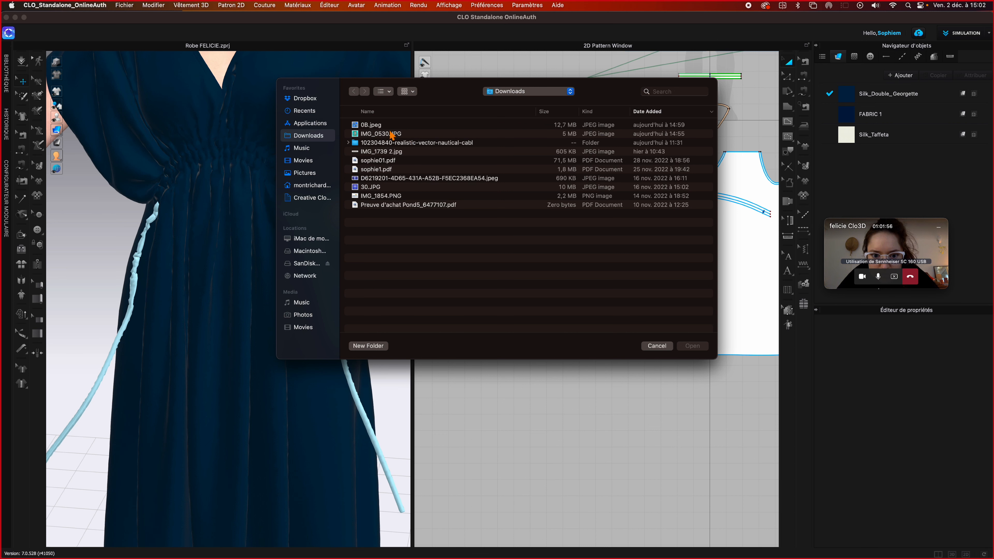
{"action": "left_click", "coordinate": [376, 135]}
{"action": "left_click", "coordinate": [692, 346]}
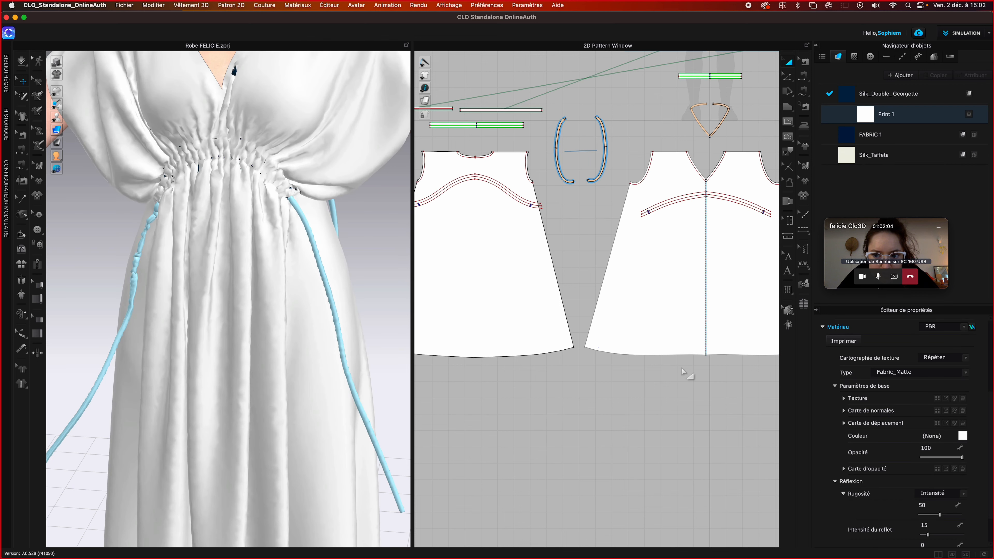
{"action": "left_click", "coordinate": [969, 114]}
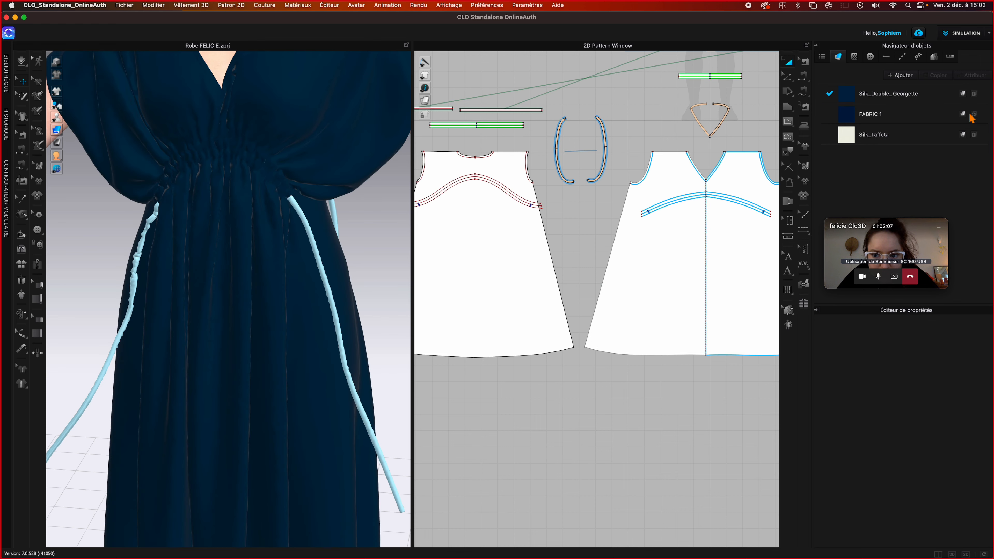
- Try 30.JPG from the downloads folder as a print on Silk_Double_Georgette, and delete it again
{"action": "left_click", "coordinate": [974, 94]}
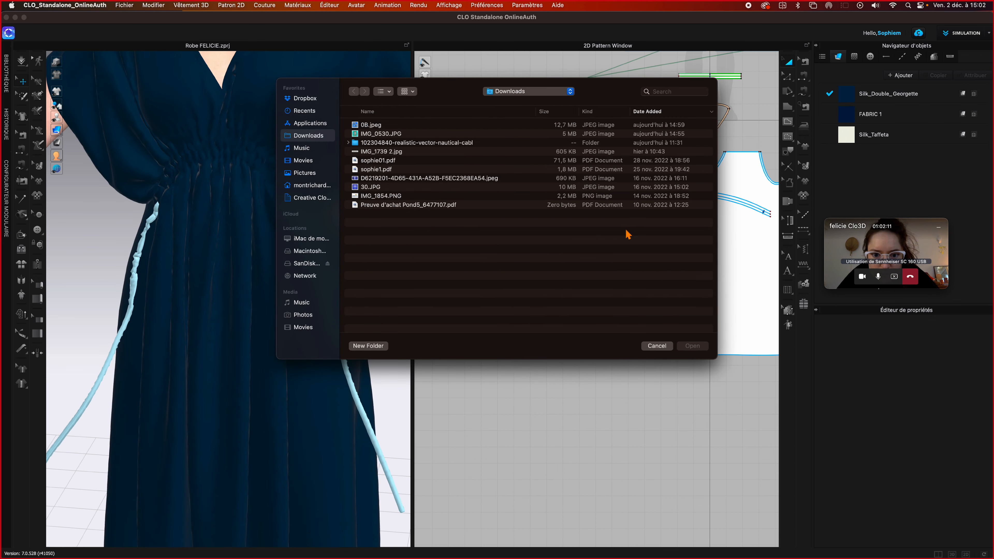
{"action": "left_click", "coordinate": [368, 188]}
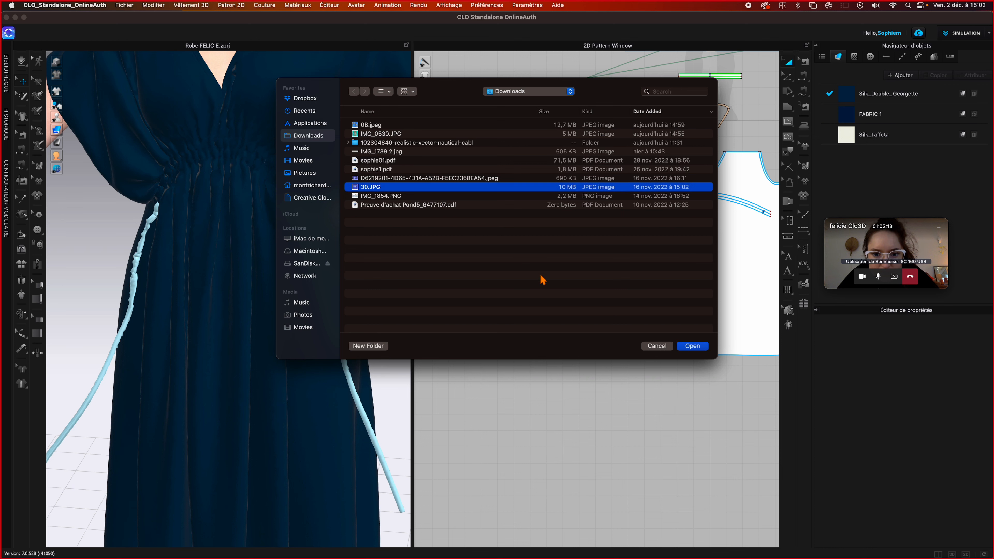
{"action": "left_click", "coordinate": [690, 347]}
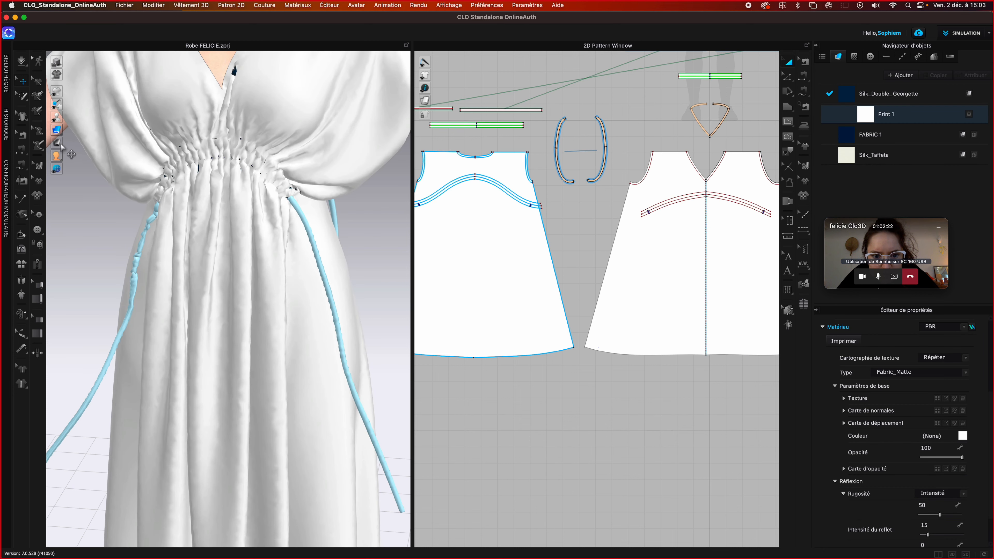
{"action": "mouse_move", "coordinate": [57, 129]}
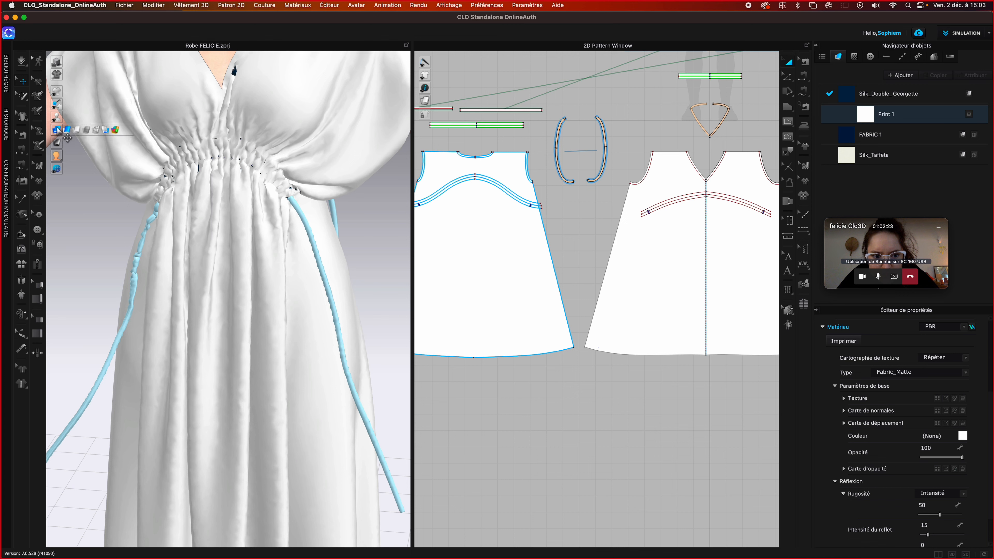
{"action": "left_click", "coordinate": [969, 115]}
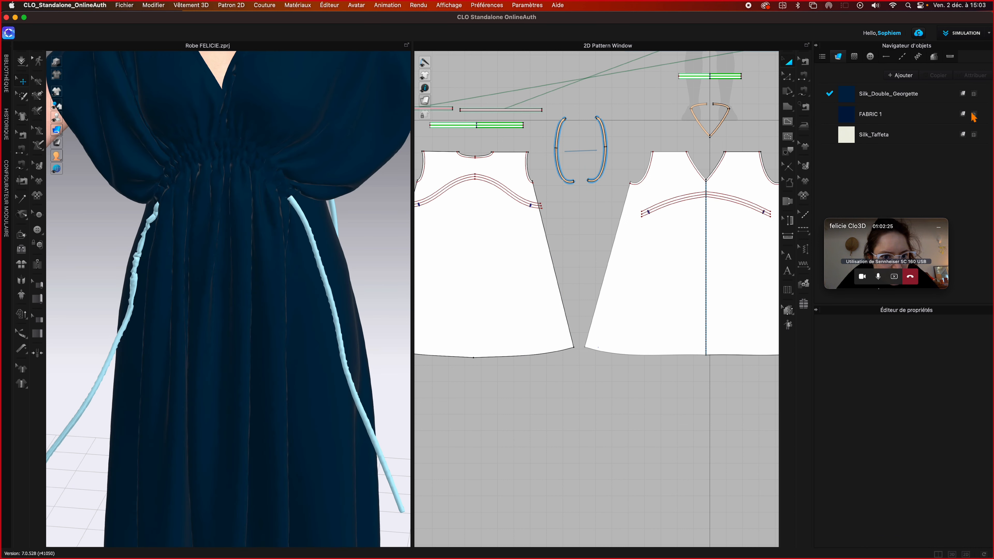
- Try once more to add 0B.jpeg as a print layer on the Silk_Double_Georgette fabric
{"action": "left_click", "coordinate": [974, 96]}
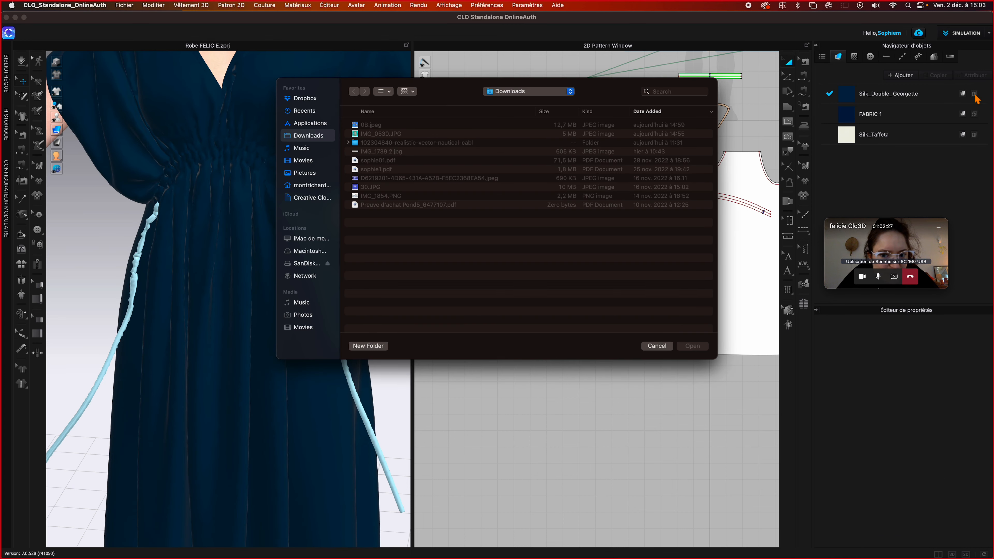
{"action": "left_click", "coordinate": [369, 126]}
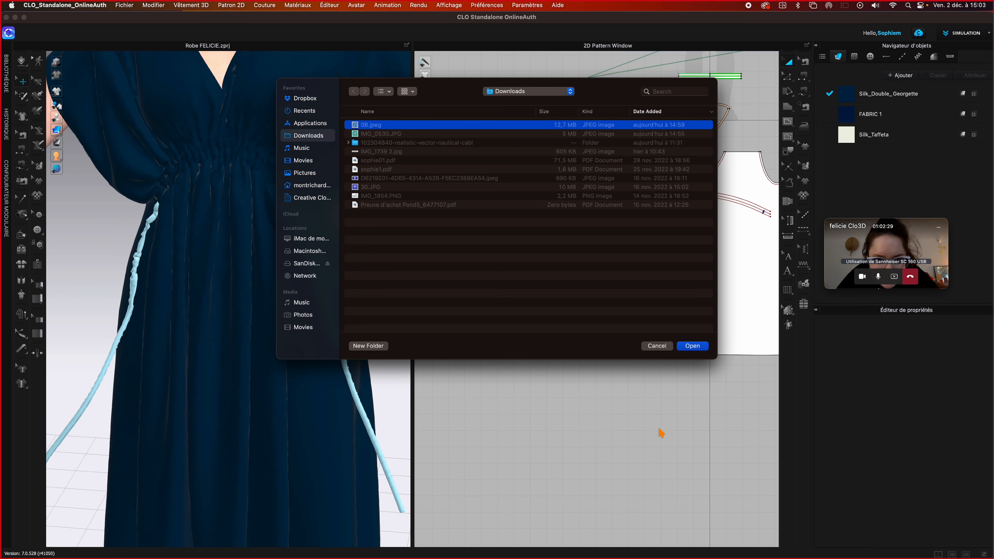
{"action": "left_click", "coordinate": [693, 347]}
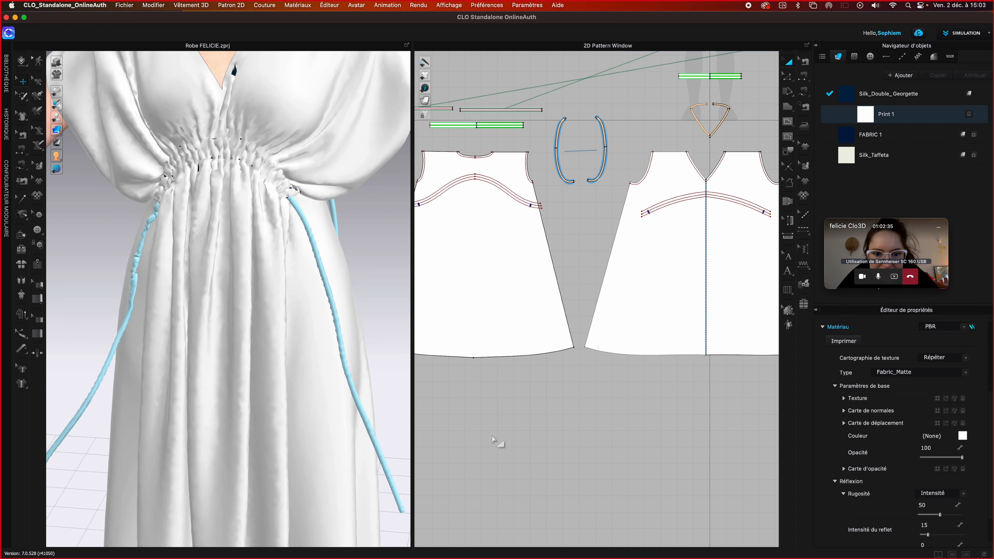
- Switch the 3D garment display to the textured surface style without fabric thickness
{"action": "left_click", "coordinate": [56, 130]}
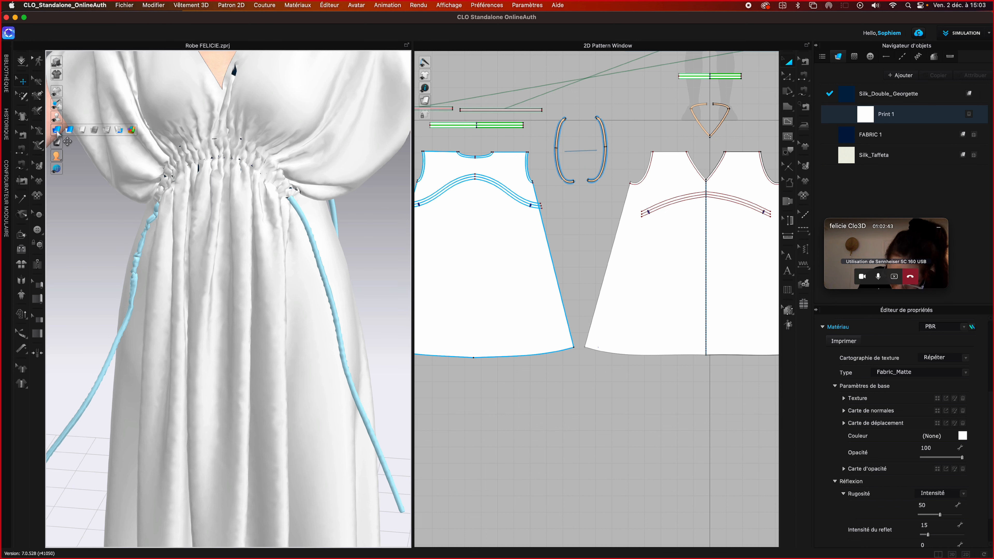
{"action": "left_click", "coordinate": [69, 131]}
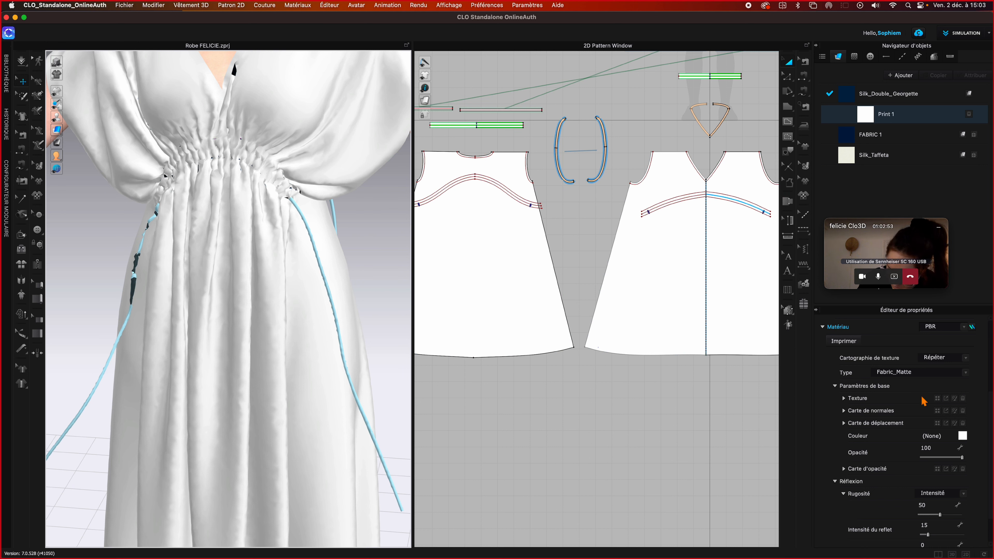
- Try turning on desaturation for Print 1's texture, and delete the print from Silk_Double_Georgette
{"action": "left_click", "coordinate": [844, 398]}
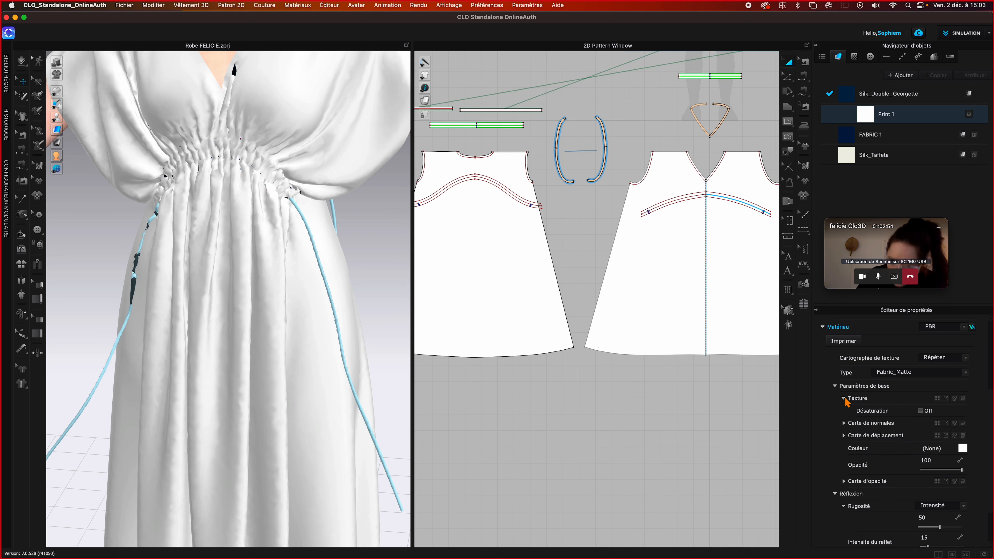
{"action": "left_click", "coordinate": [921, 411]}
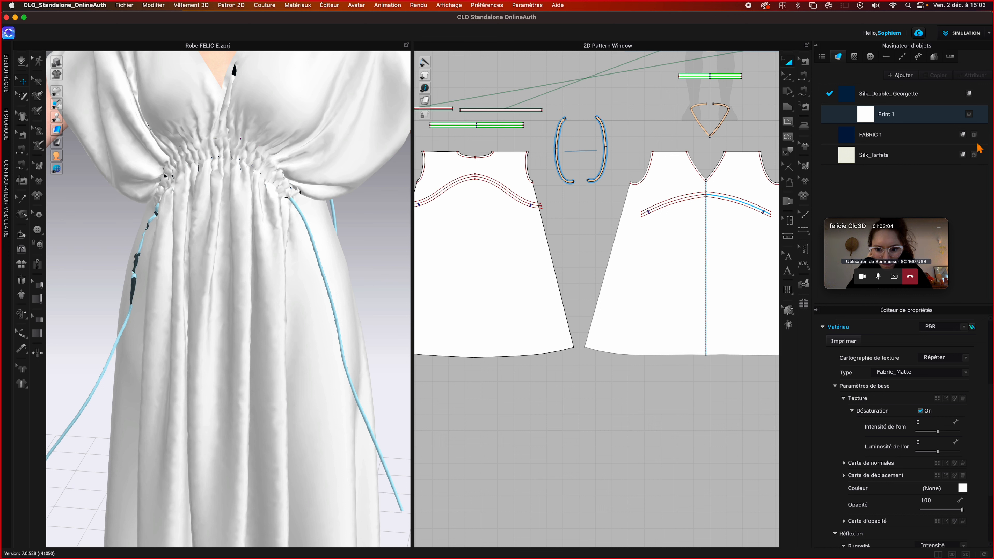
{"action": "double_click", "coordinate": [937, 114]}
{"action": "left_click", "coordinate": [942, 155]}
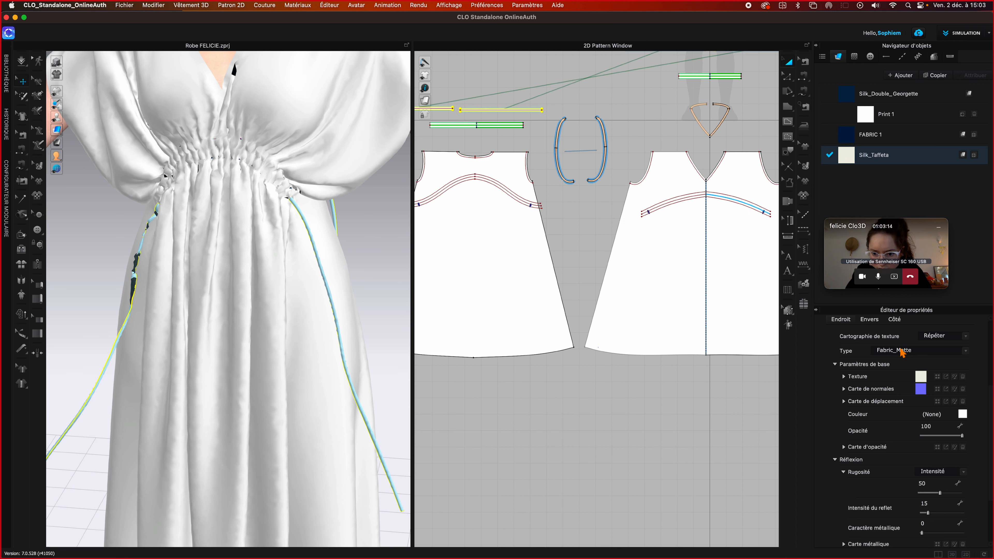
{"action": "left_click", "coordinate": [895, 118]}
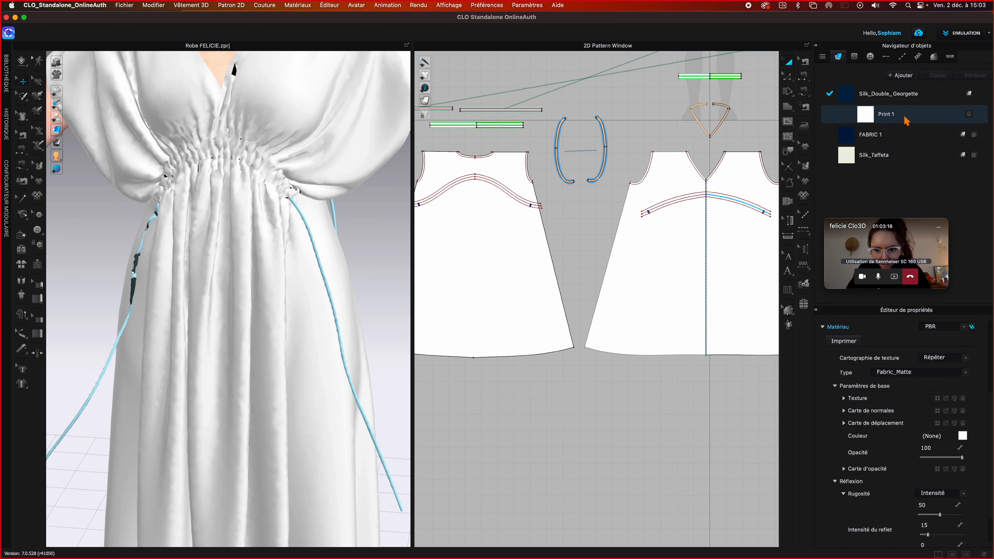
{"action": "left_click", "coordinate": [969, 114]}
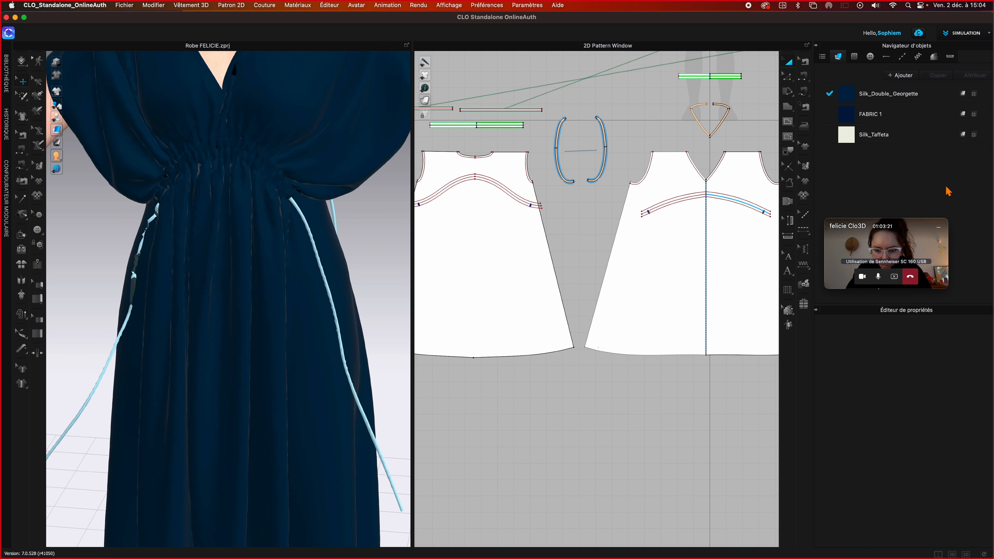
- Turn on texture desaturation for the Silk_Double_Georgette fabric and load 0B.jpeg from the Downloads folder as its texture
{"action": "left_click", "coordinate": [928, 101]}
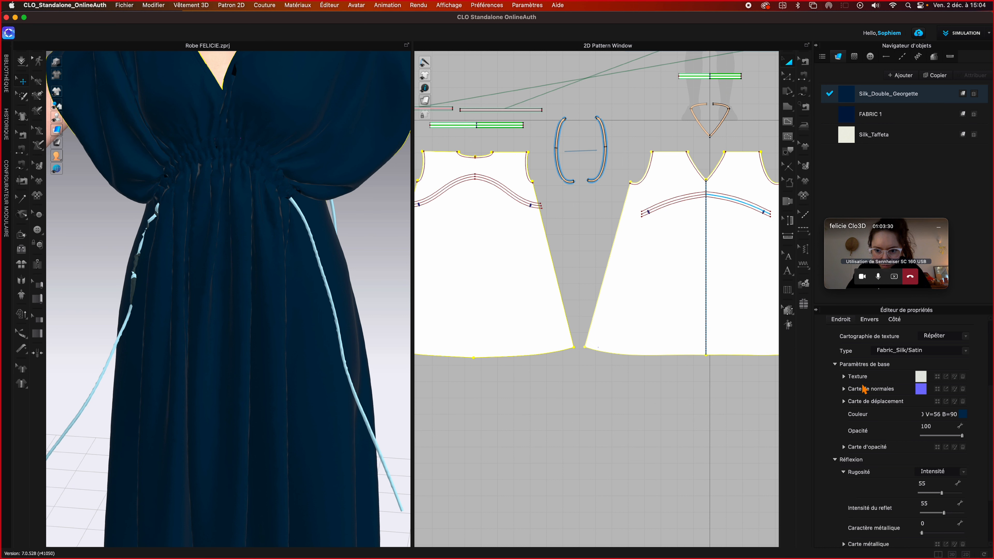
{"action": "left_click", "coordinate": [844, 377]}
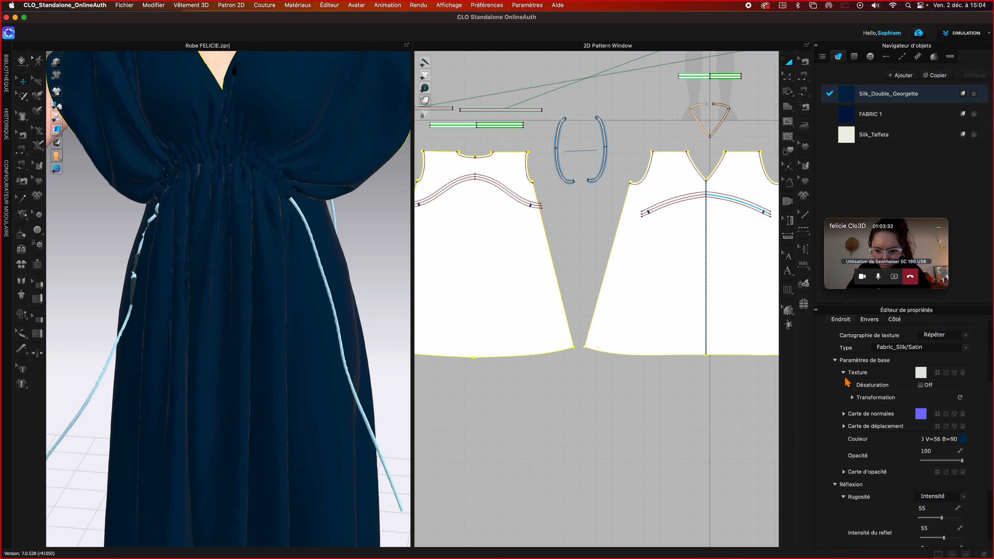
{"action": "left_click", "coordinate": [921, 385]}
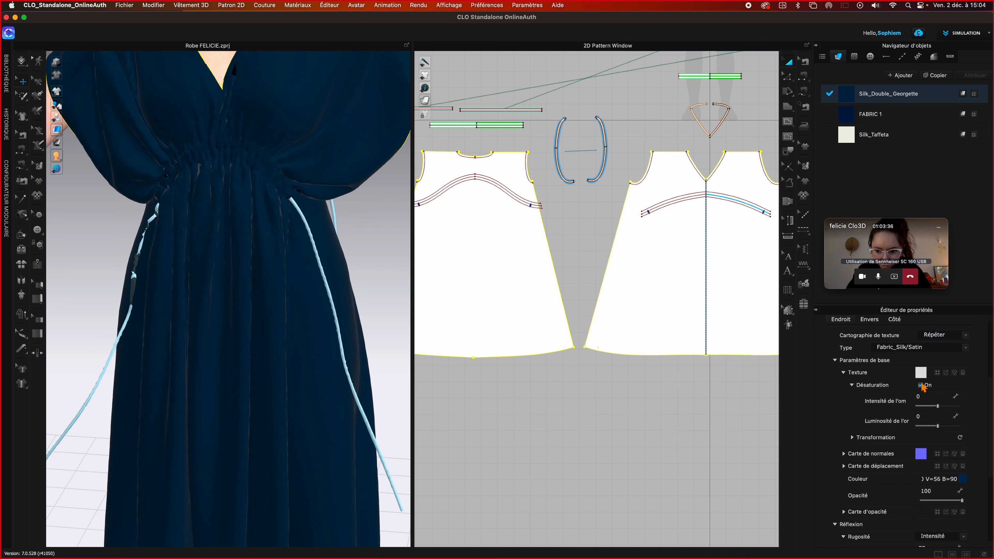
{"action": "left_click", "coordinate": [938, 374]}
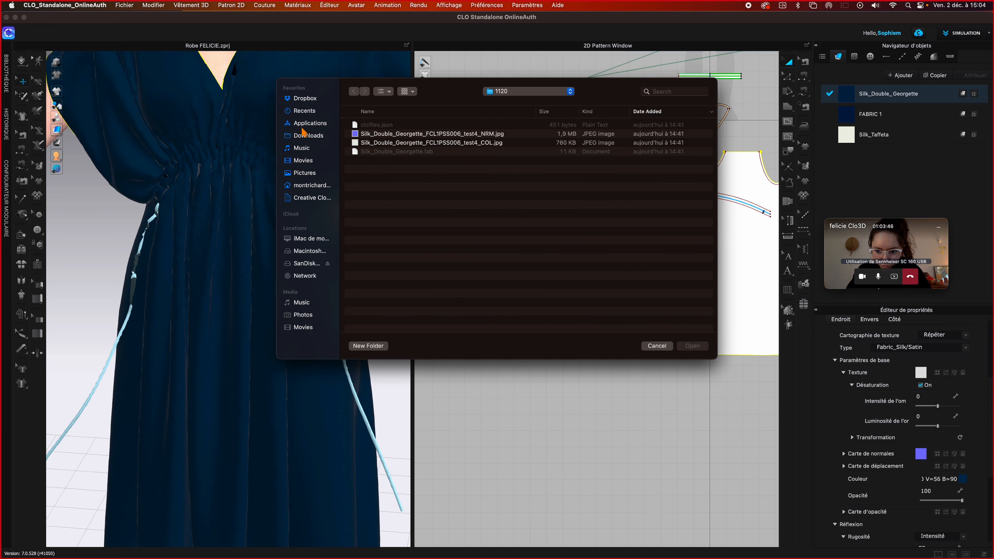
{"action": "left_click", "coordinate": [307, 137]}
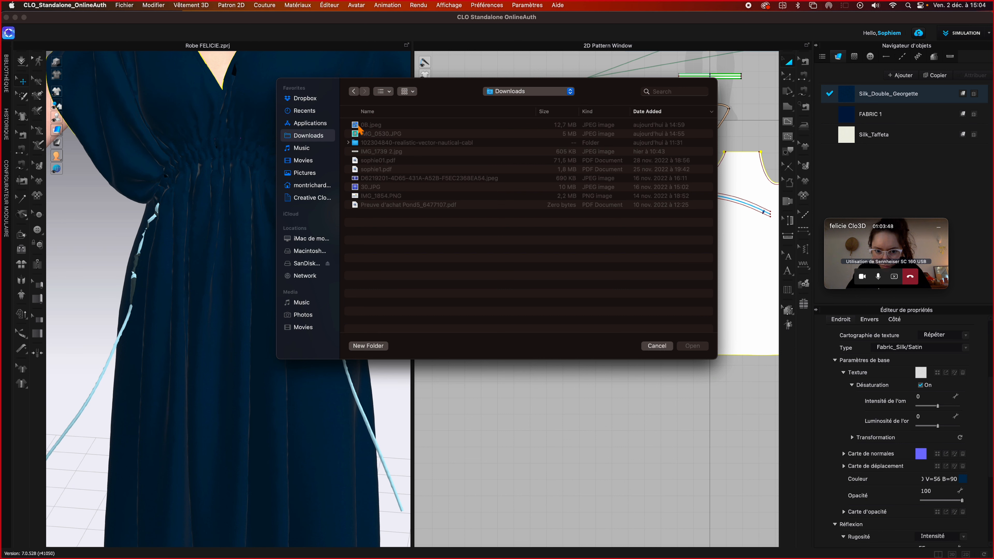
{"action": "left_click", "coordinate": [360, 126]}
{"action": "left_click", "coordinate": [692, 346]}
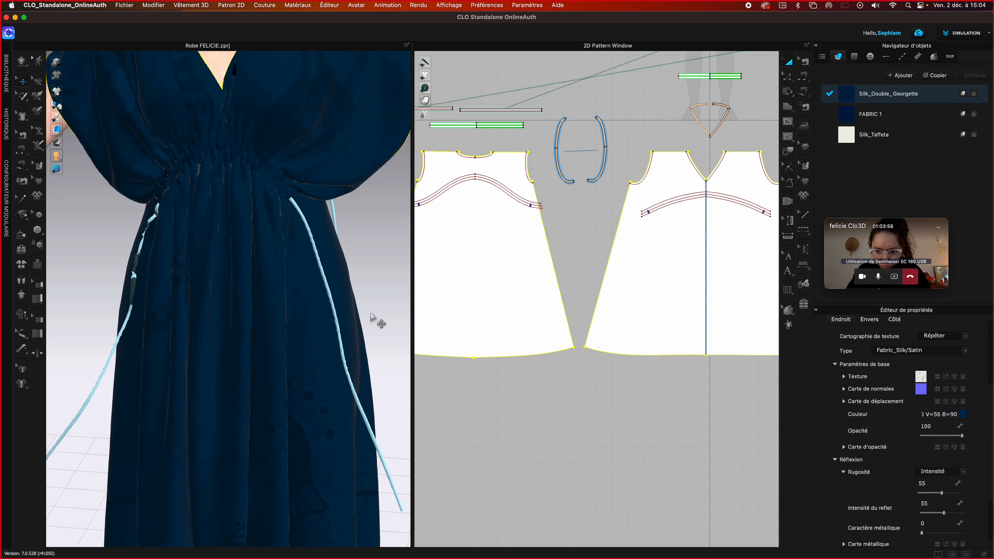
{"action": "scroll", "coordinate": [343, 276], "scroll_direction": "down", "scroll_amount": 5}
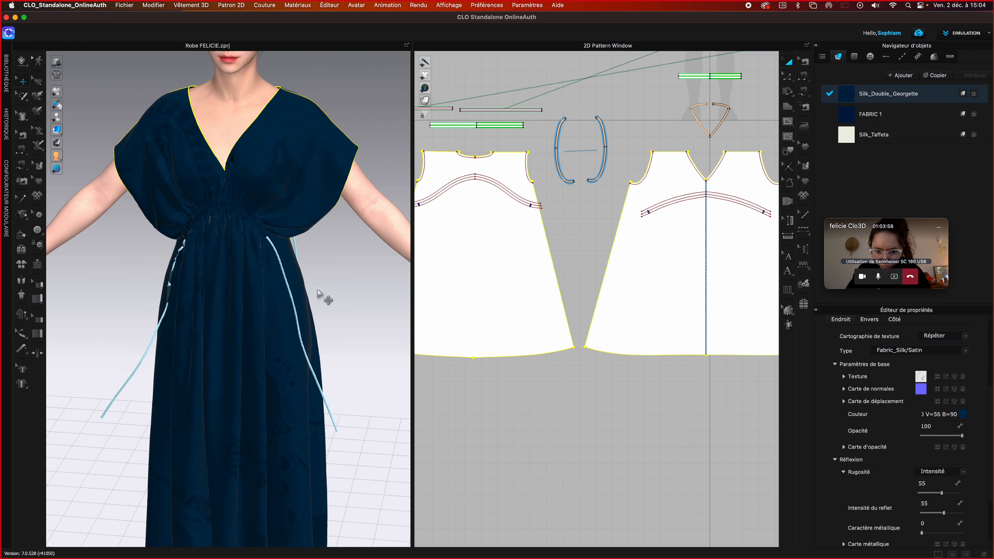
- Try the Blanc swatch from the AUTONNE palette as the colour of Silk_Double_Georgette
{"action": "left_click", "coordinate": [963, 415]}
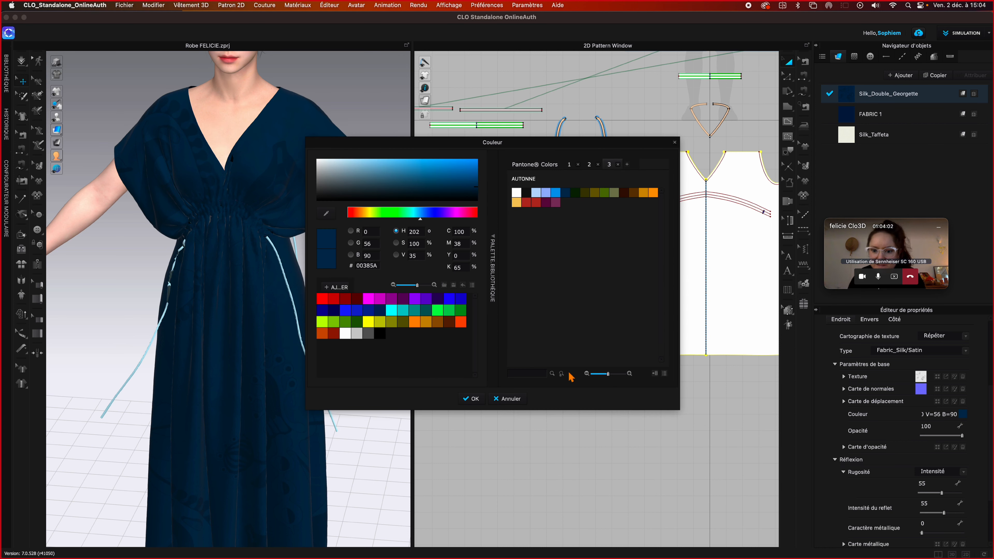
{"action": "left_click", "coordinate": [396, 230]}
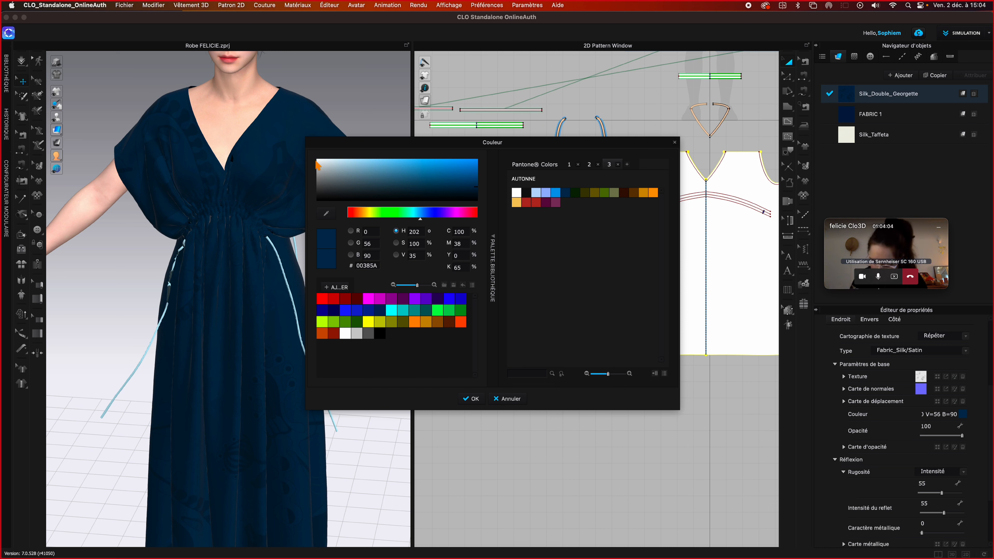
{"action": "left_click", "coordinate": [522, 400]}
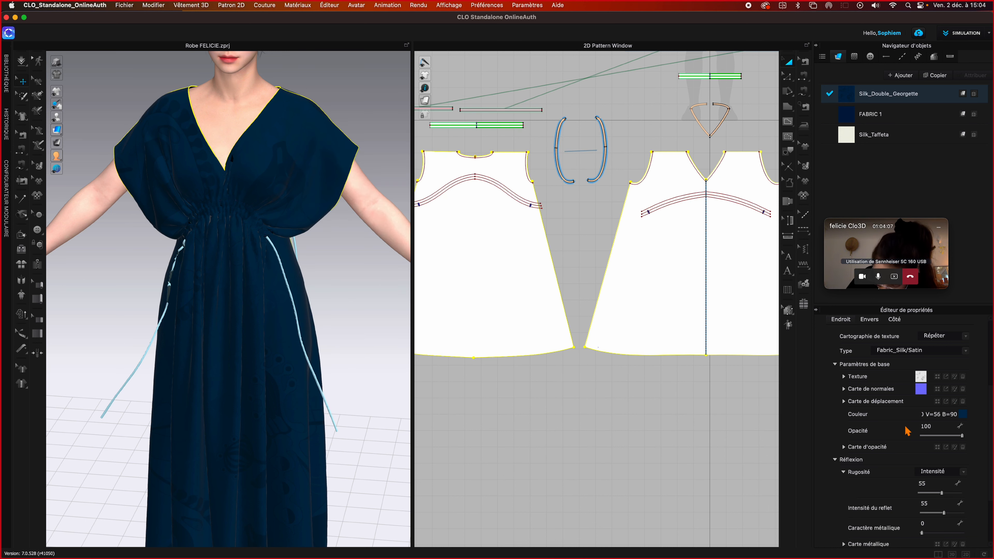
{"action": "left_click", "coordinate": [962, 414]}
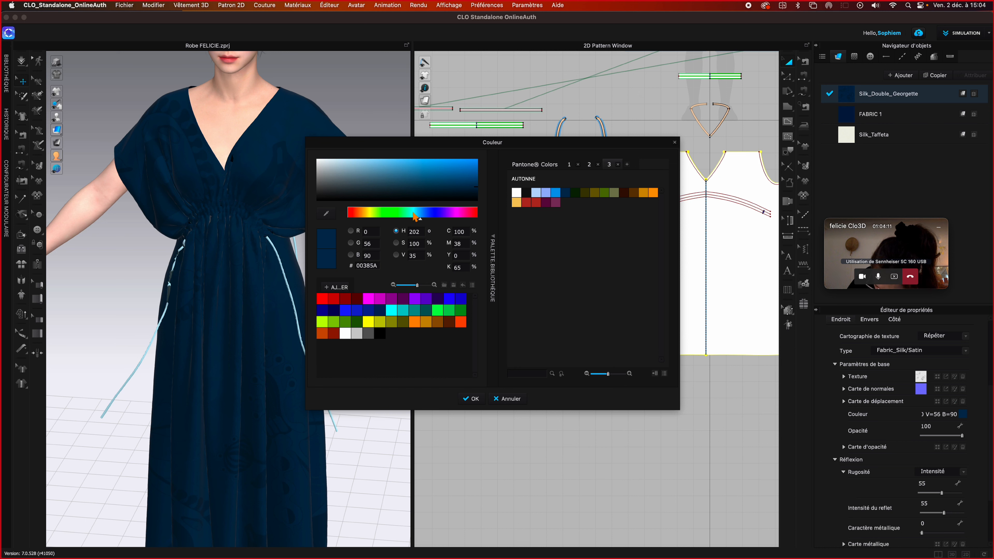
{"action": "left_click", "coordinate": [516, 192]}
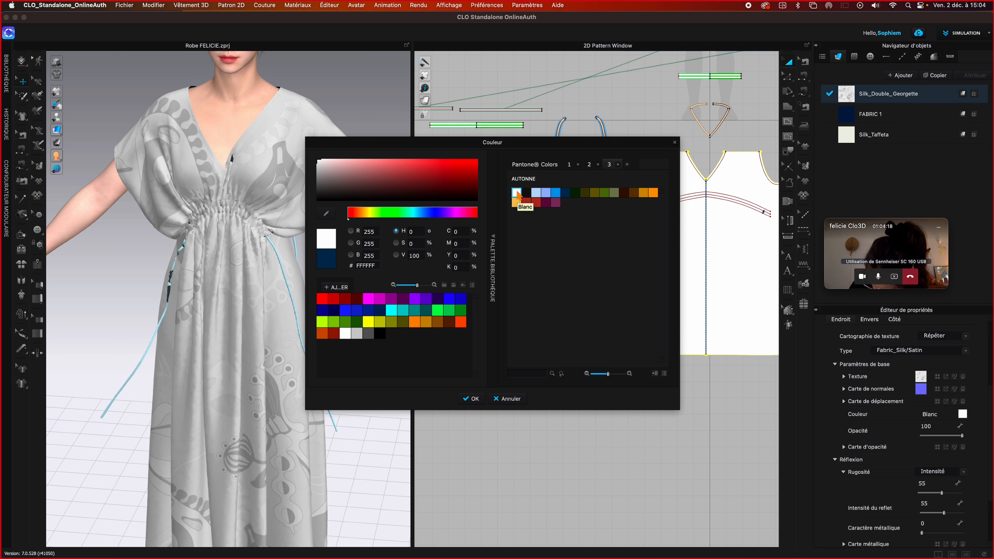
{"action": "left_click", "coordinate": [511, 398]}
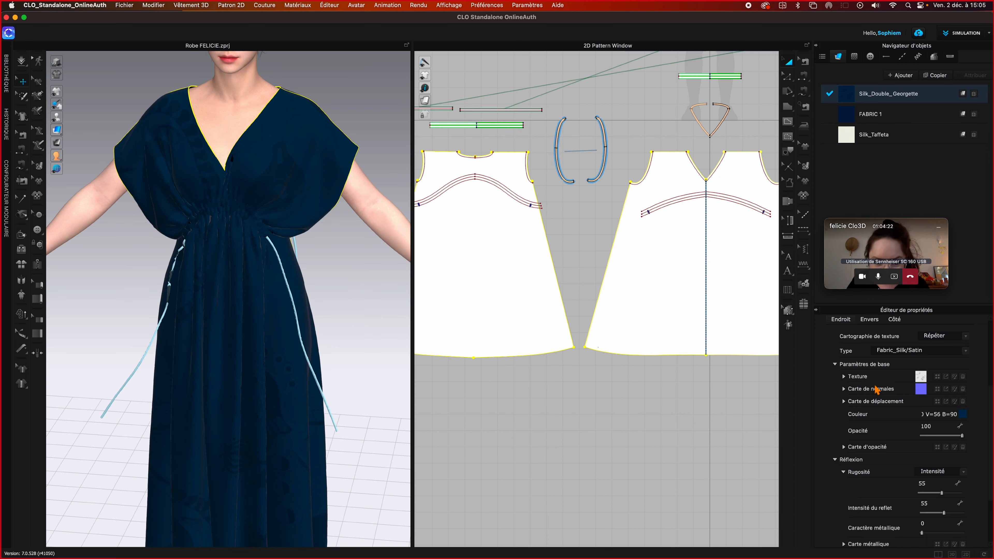
- Turn off desaturation for Silk_Double_Georgette's texture and check the print on the full dress
{"action": "left_click", "coordinate": [844, 377]}
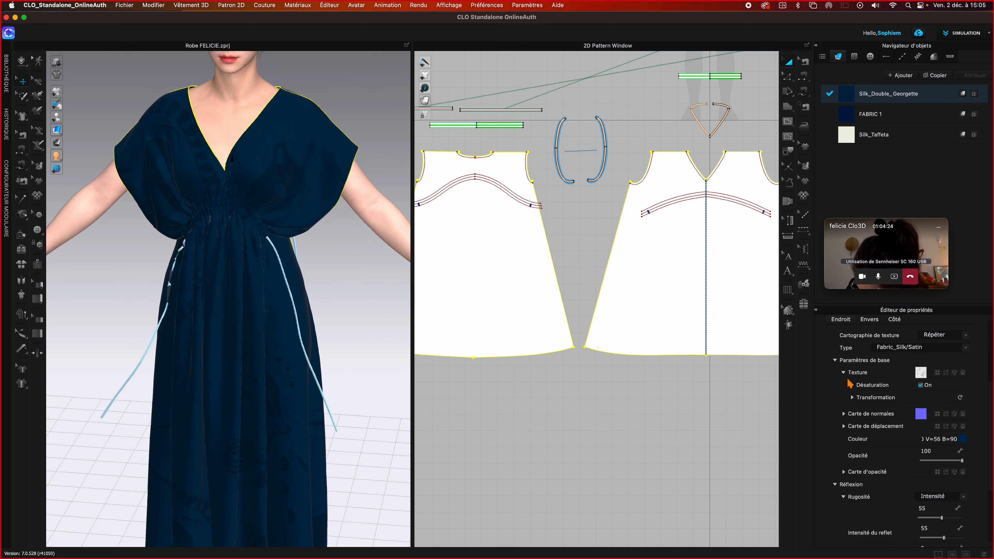
{"action": "left_click", "coordinate": [920, 385]}
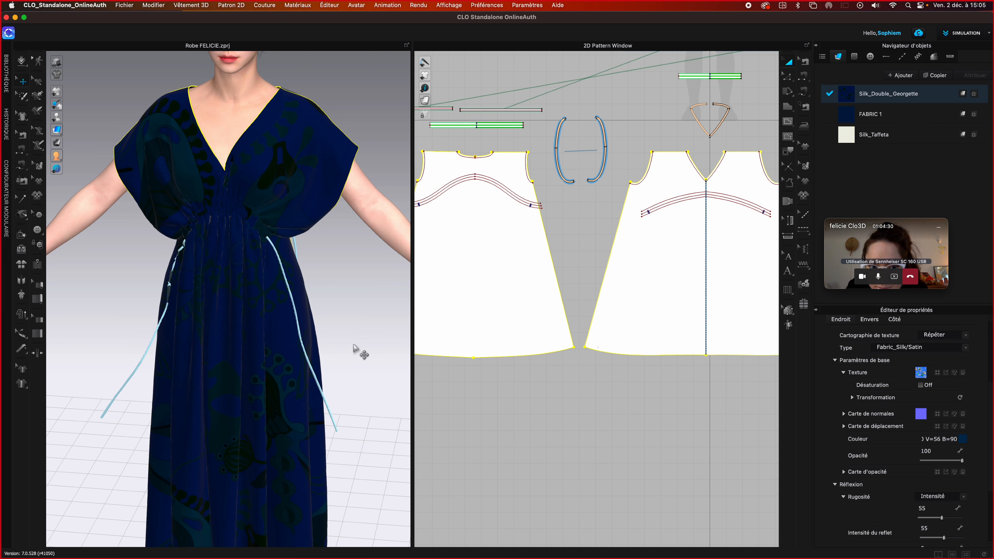
{"action": "scroll", "coordinate": [354, 348], "scroll_direction": "up", "scroll_amount": 2}
{"action": "scroll", "coordinate": [354, 348], "scroll_direction": "down", "scroll_amount": 5}
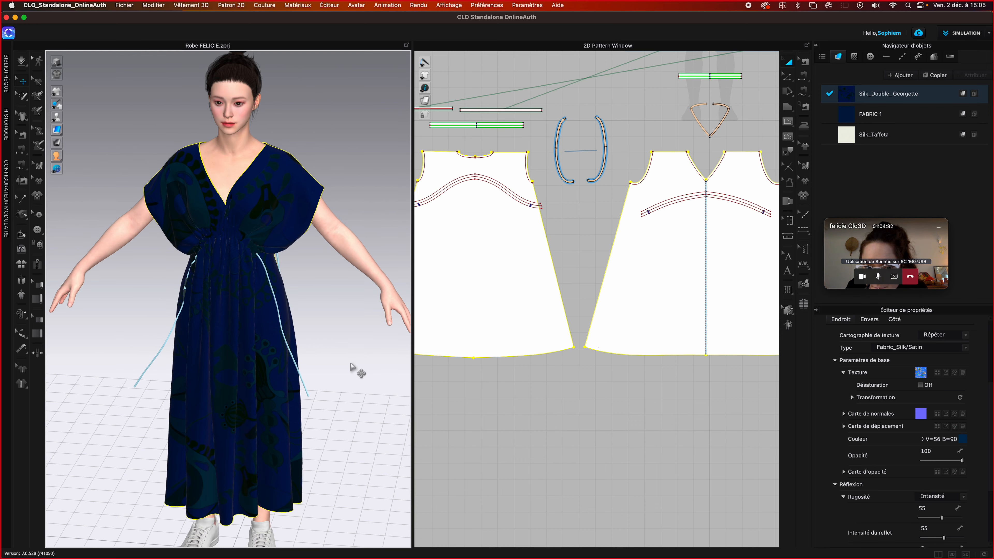
{"action": "right_click_drag", "start_coordinate": [355, 349], "coordinate": [547, 367]}
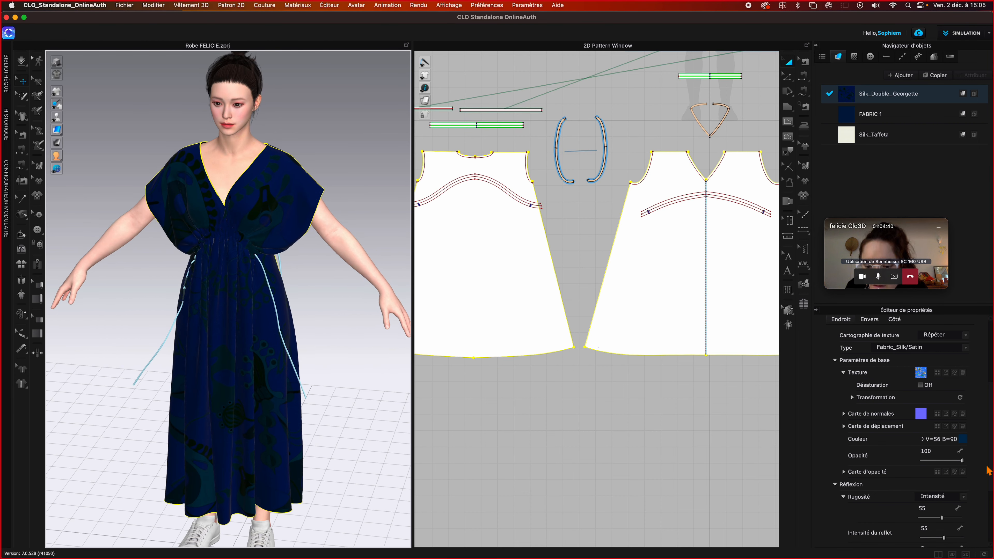
- Set the colour of Silk_Double_Georgette to pure white (FFFFFF) and deselect the fabric
{"action": "left_click", "coordinate": [964, 439]}
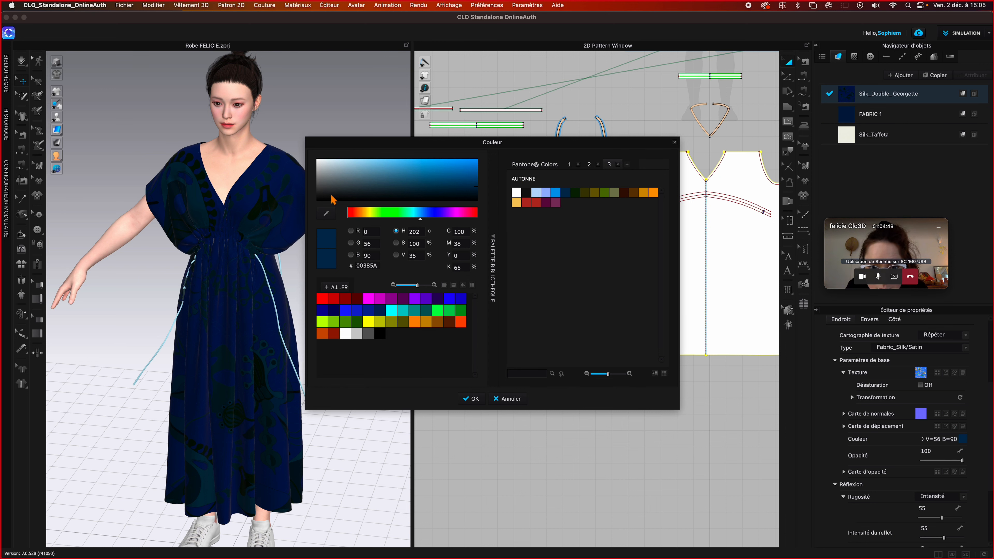
{"action": "left_click", "coordinate": [318, 162]}
{"action": "left_click", "coordinate": [317, 160]}
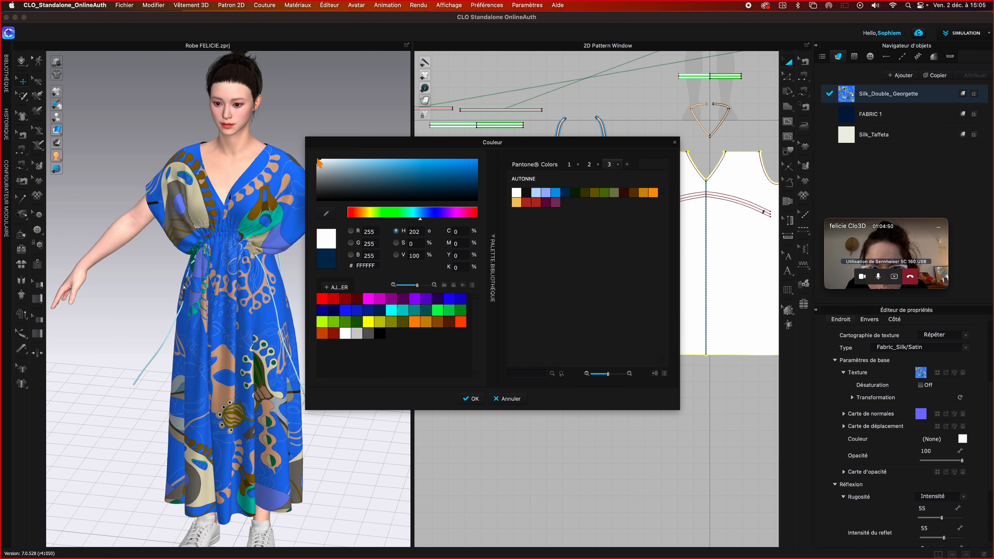
{"action": "left_click", "coordinate": [474, 399]}
{"action": "left_click", "coordinate": [360, 347]}
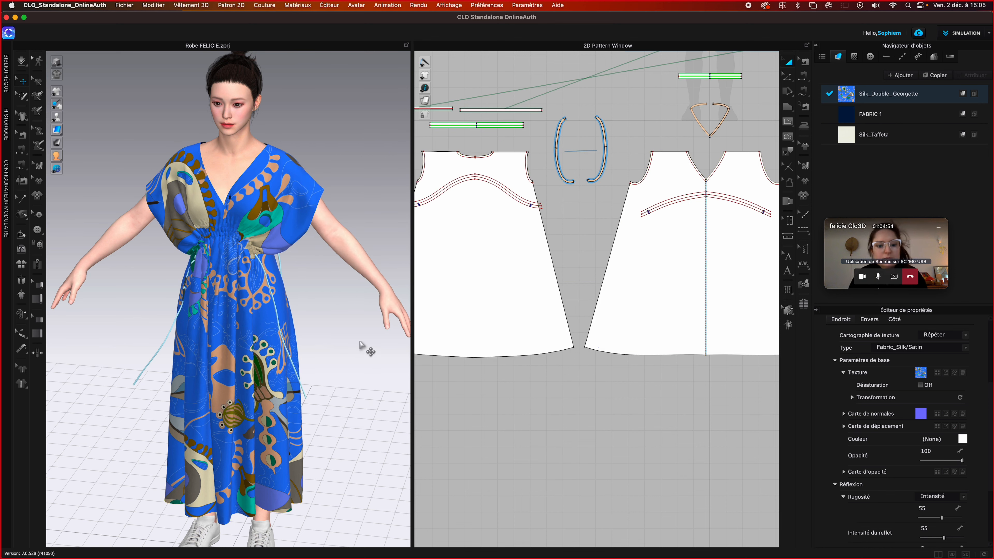
- Examine the scale and placement of the print on the dress from several sides of the avatar
{"action": "right_click_drag", "start_coordinate": [360, 347], "coordinate": [572, 342]}
{"action": "left_click", "coordinate": [566, 344]}
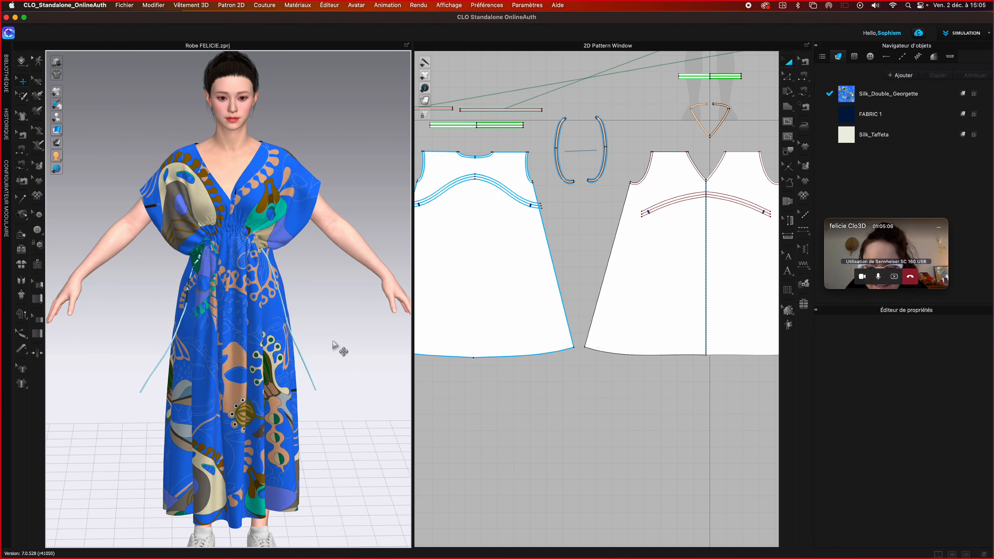
{"action": "scroll", "coordinate": [352, 341], "scroll_direction": "up", "scroll_amount": 2}
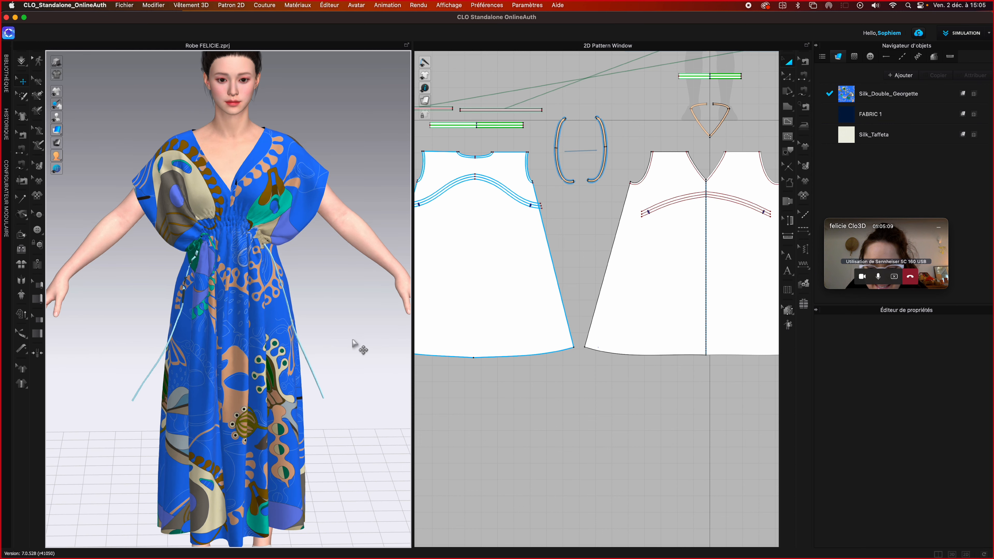
{"action": "scroll", "coordinate": [353, 342], "scroll_direction": "down", "scroll_amount": 3}
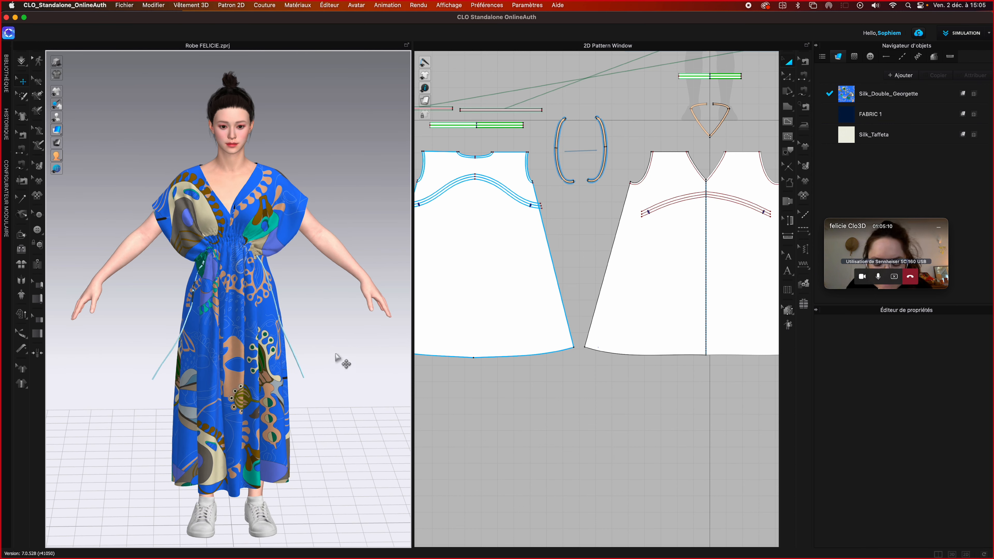
{"action": "right_click_drag", "start_coordinate": [340, 355], "coordinate": [533, 347]}
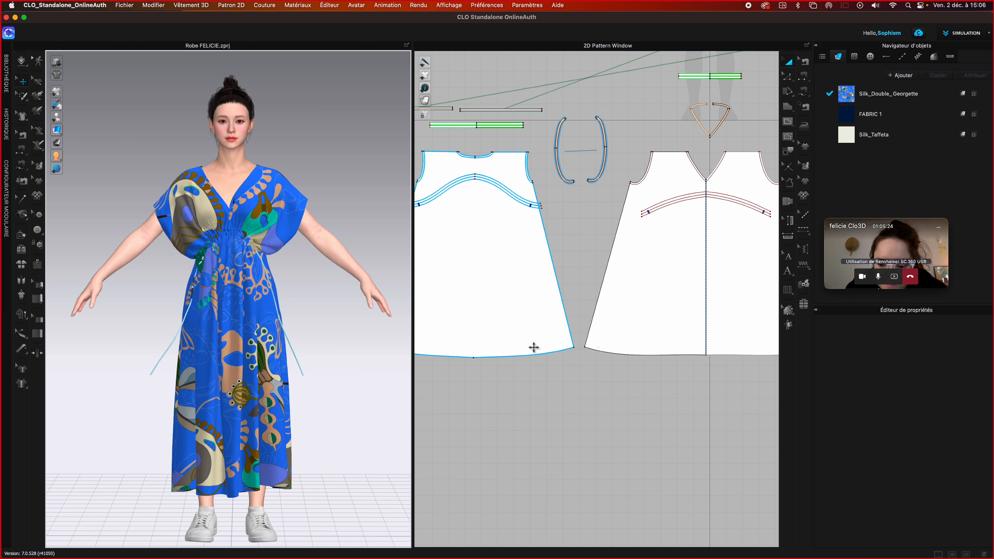
{"action": "left_click", "coordinate": [523, 464]}
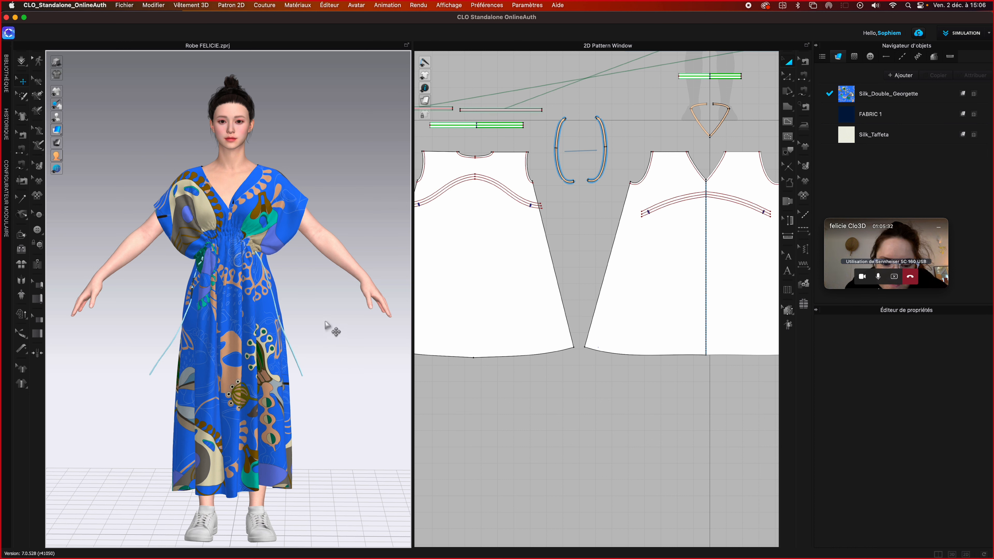
{"action": "right_click_drag", "start_coordinate": [305, 291], "coordinate": [432, 293]}
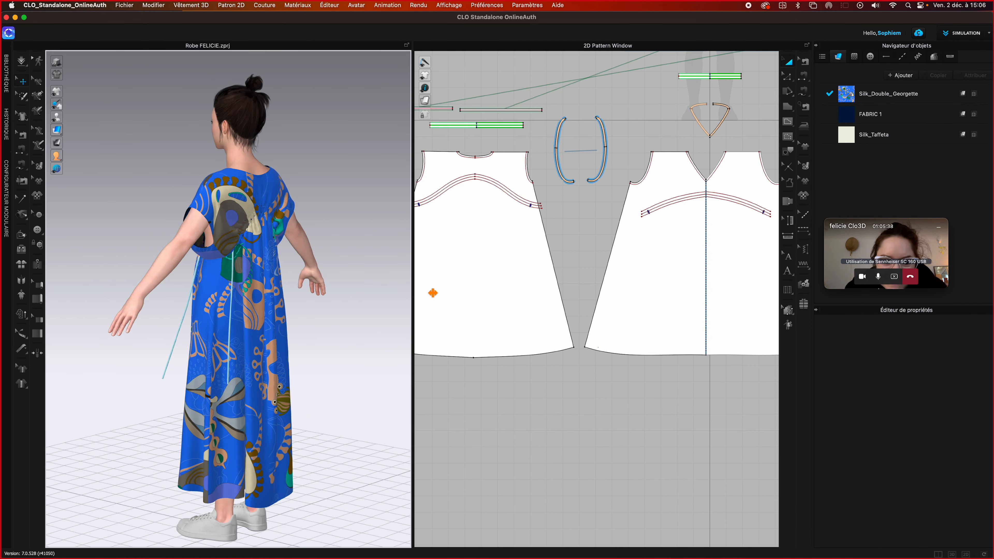
- Switch the 3D garment display to the thick textured surface style and look at the dress from the front
{"action": "left_click", "coordinate": [433, 293]}
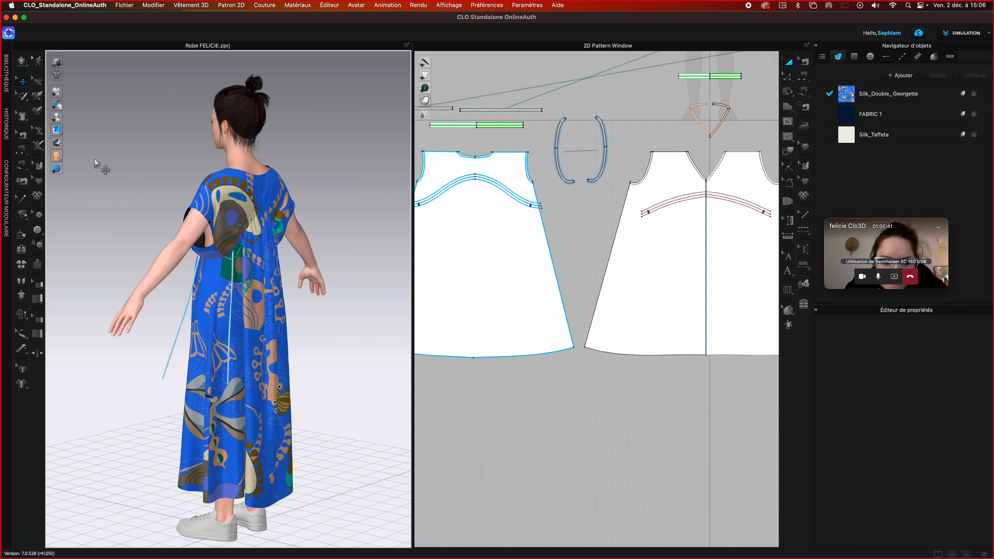
{"action": "mouse_move", "coordinate": [58, 130]}
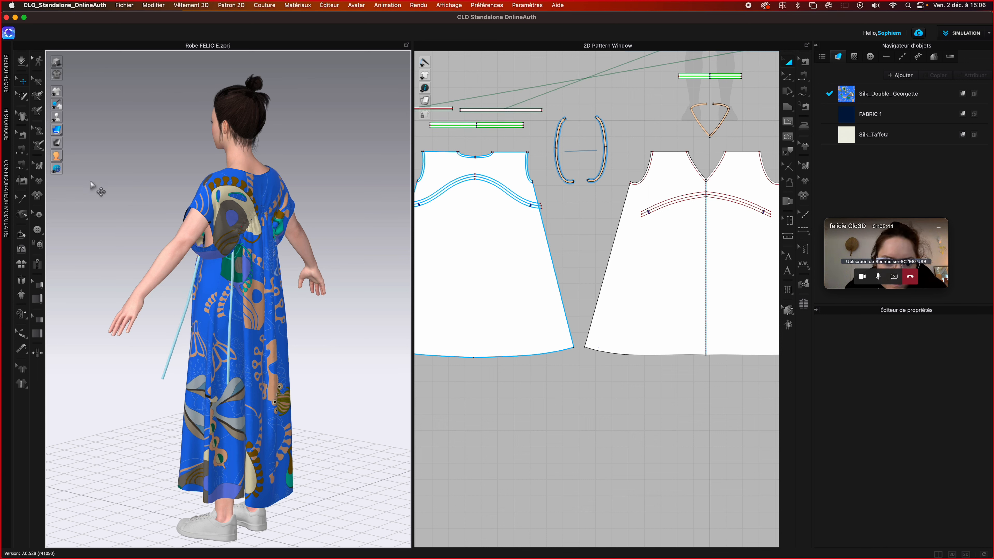
{"action": "right_click_drag", "start_coordinate": [105, 188], "coordinate": [180, 190]}
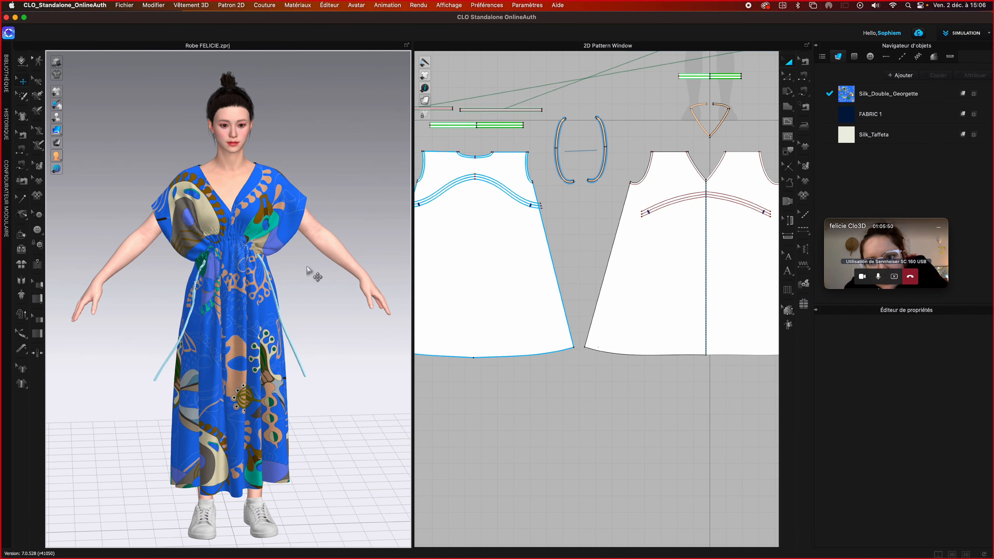
- Replace the texture of Silk_Double_Georgette with IMG_0530.JPG from the Downloads folder
{"action": "left_click", "coordinate": [607, 231]}
{"action": "left_click", "coordinate": [755, 224]}
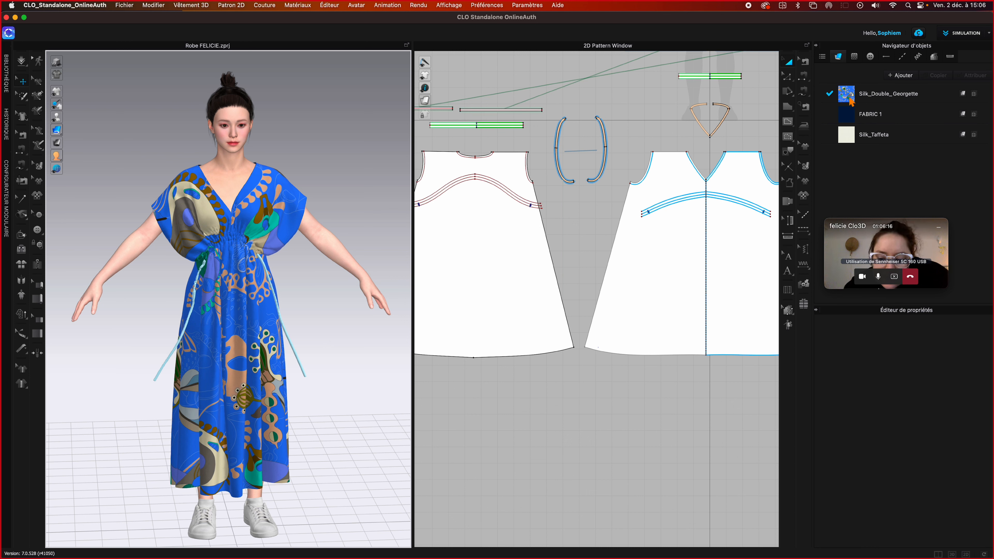
{"action": "left_click", "coordinate": [652, 413]}
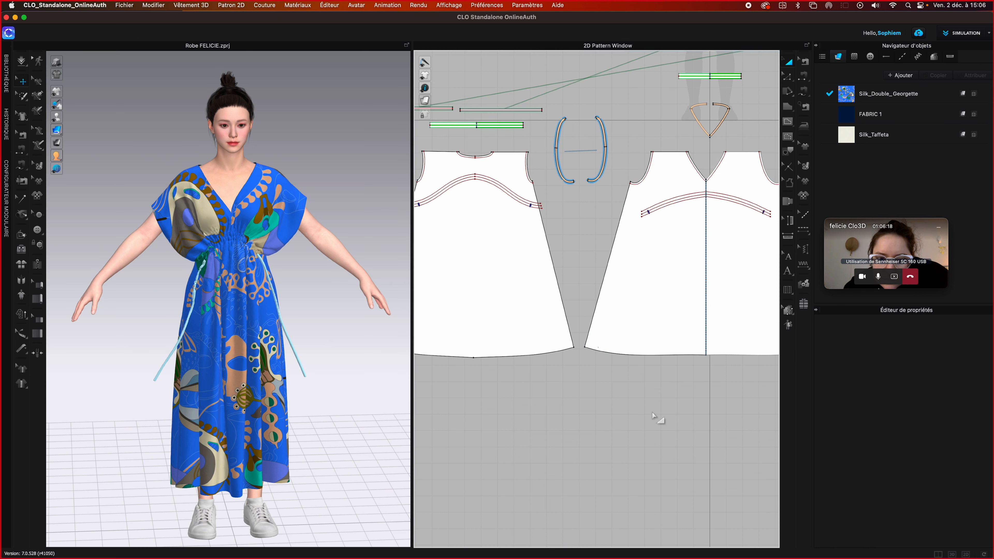
{"action": "left_click", "coordinate": [841, 99]}
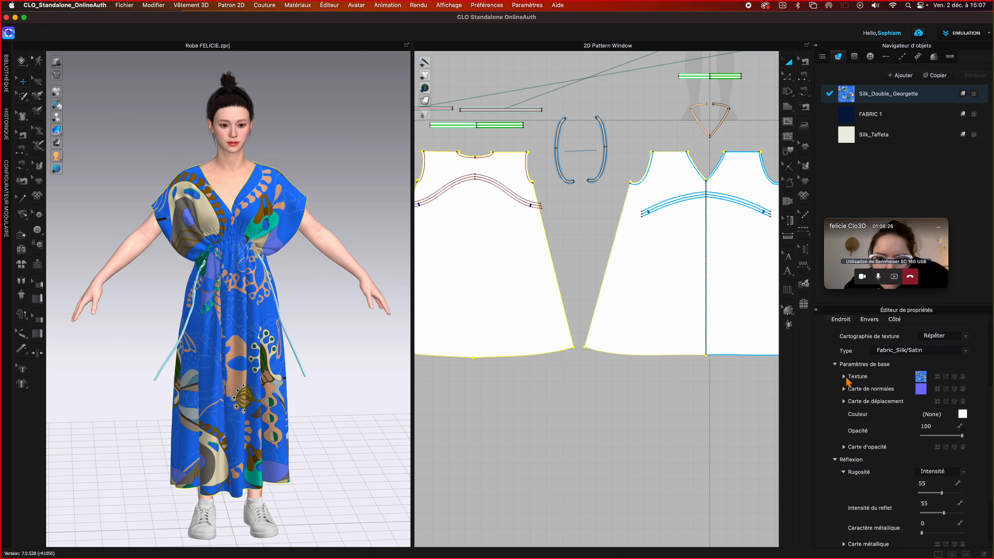
{"action": "left_click", "coordinate": [937, 377]}
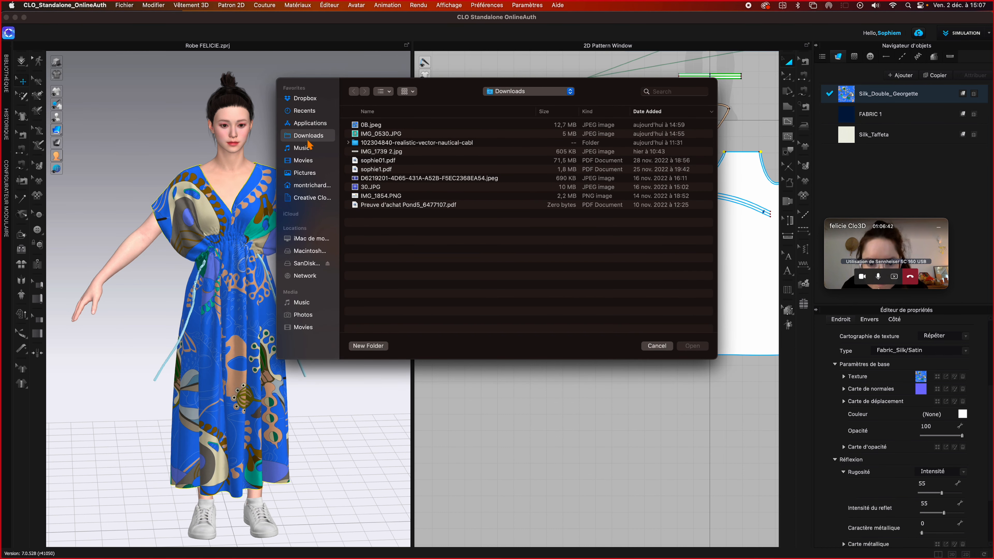
{"action": "left_click", "coordinate": [378, 134]}
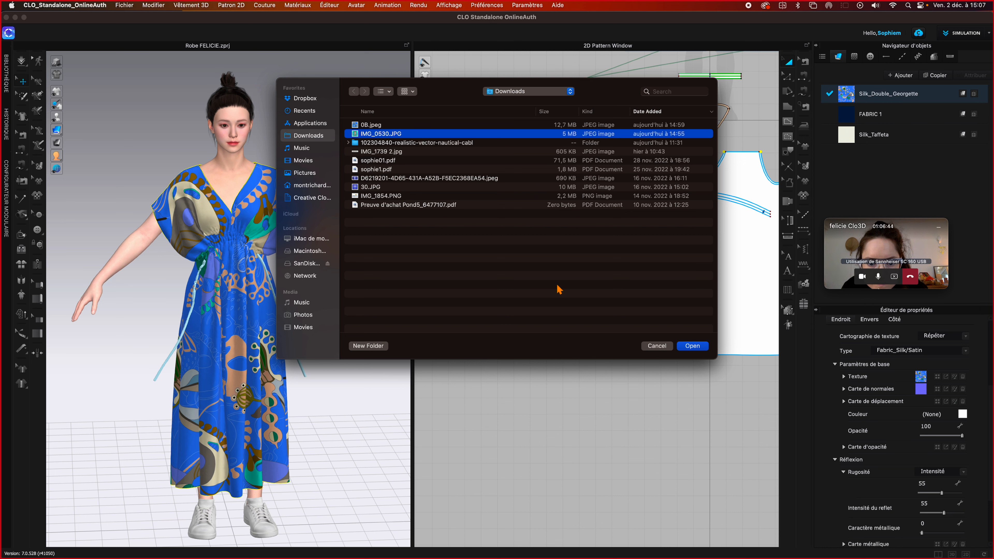
{"action": "left_click", "coordinate": [693, 346]}
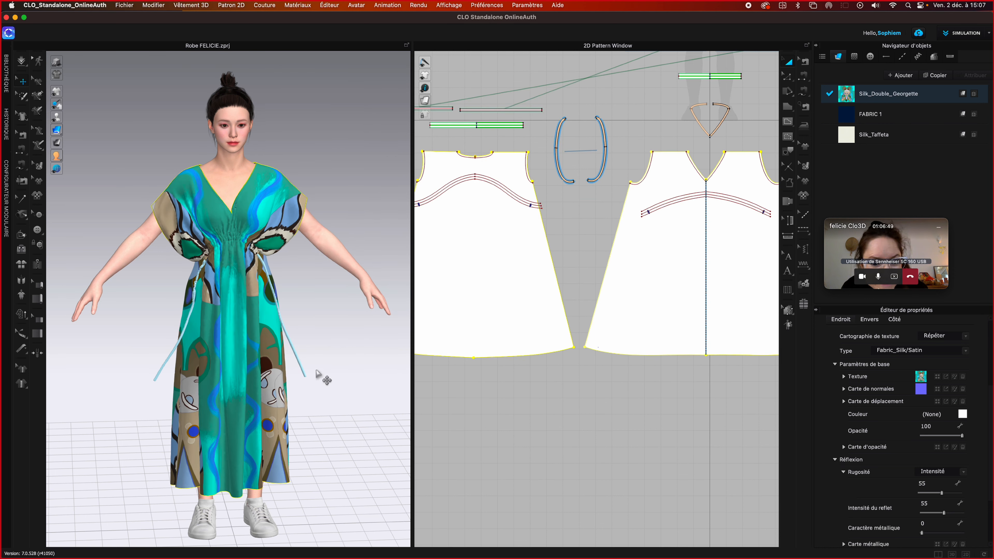
- Open the colorway editor to examine the colours and fabrics listed for Colorway A, and close it again
{"action": "right_click_drag", "start_coordinate": [326, 371], "coordinate": [392, 364]}
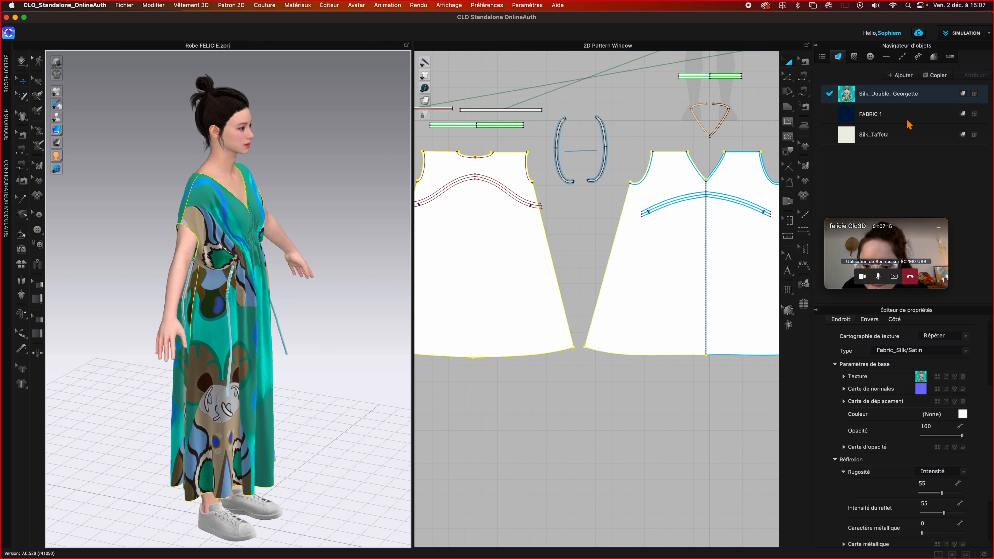
{"action": "left_click", "coordinate": [330, 6]}
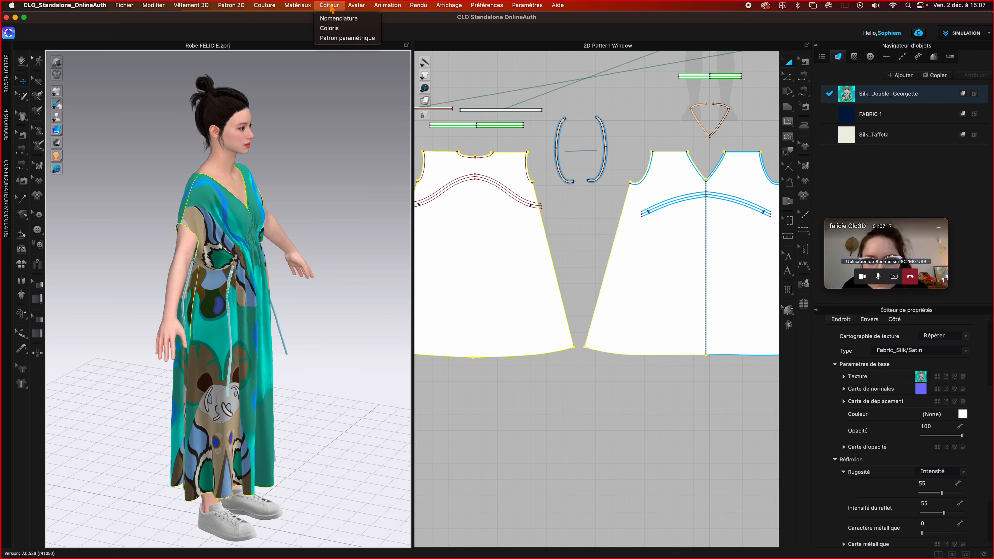
{"action": "left_click", "coordinate": [334, 29]}
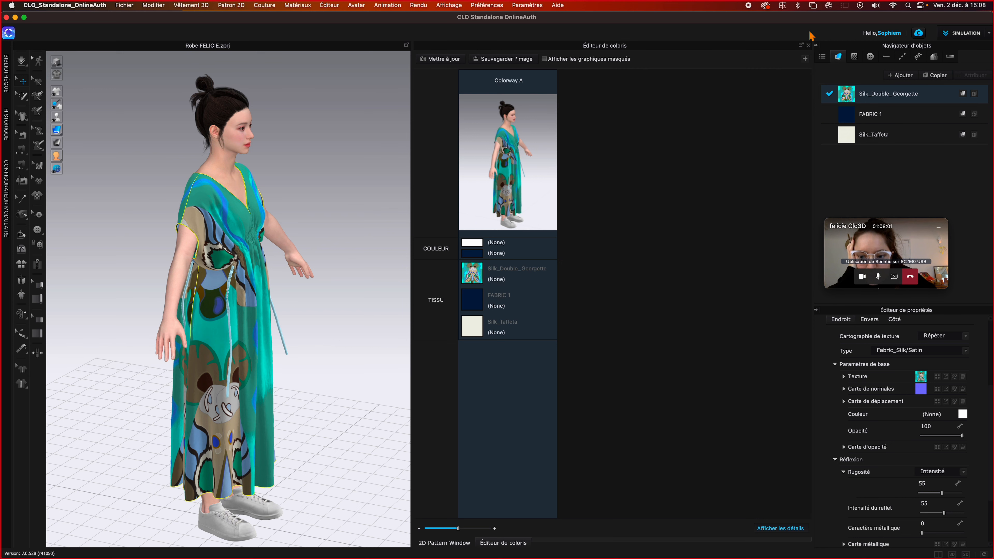
{"action": "left_click", "coordinate": [808, 45]}
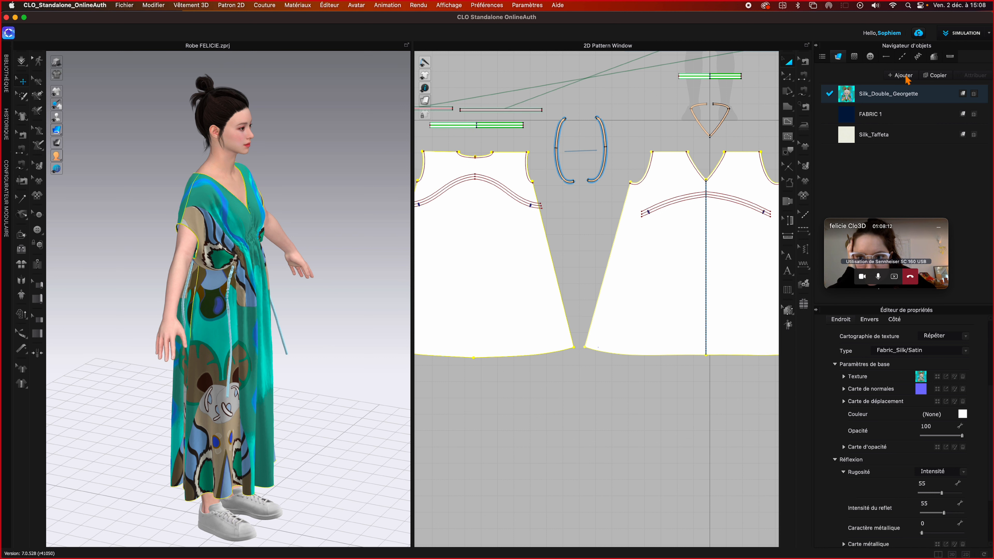
- Try to add a print to a copy of Silk_Double_Georgette, and delete the copied fabric
{"action": "left_click", "coordinate": [942, 76]}
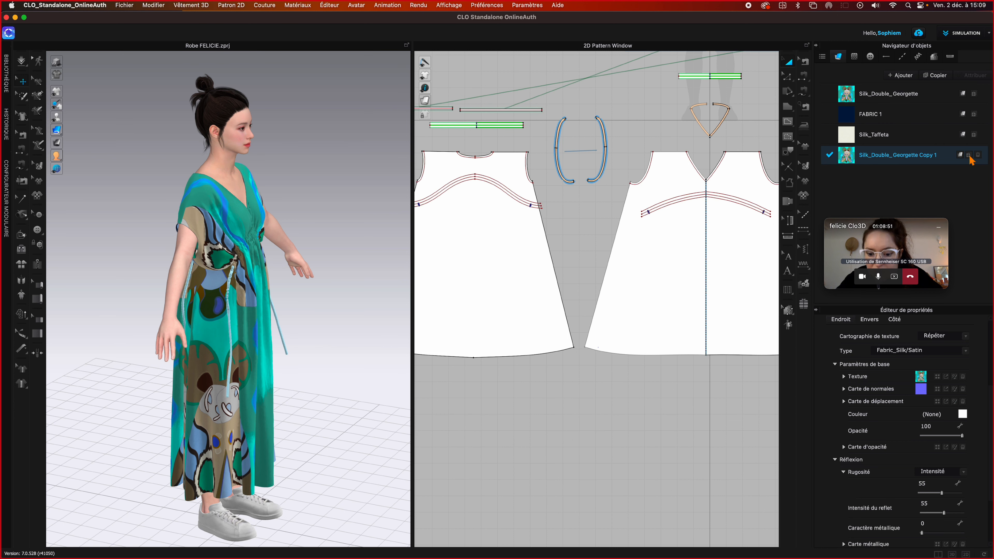
{"action": "left_click", "coordinate": [968, 155]}
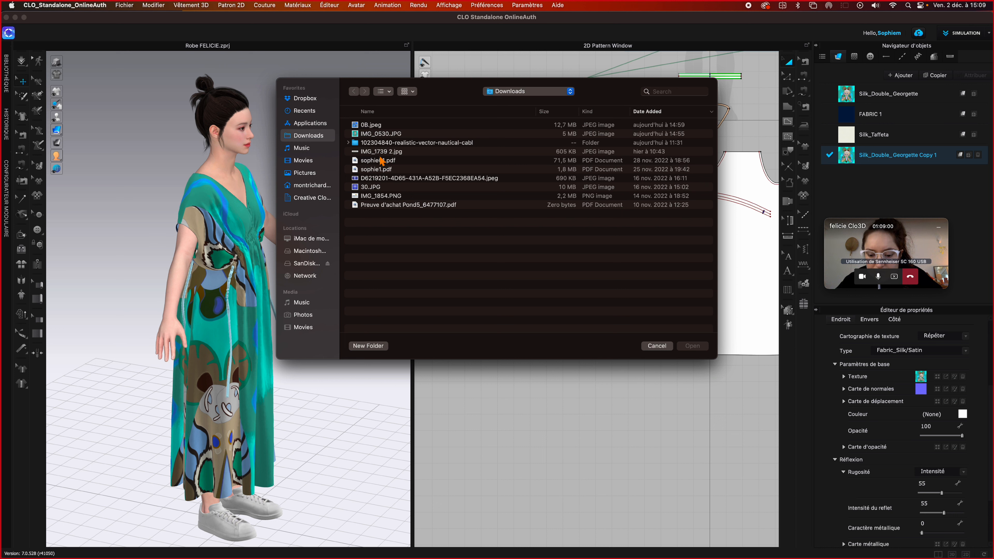
{"action": "left_click", "coordinate": [666, 344]}
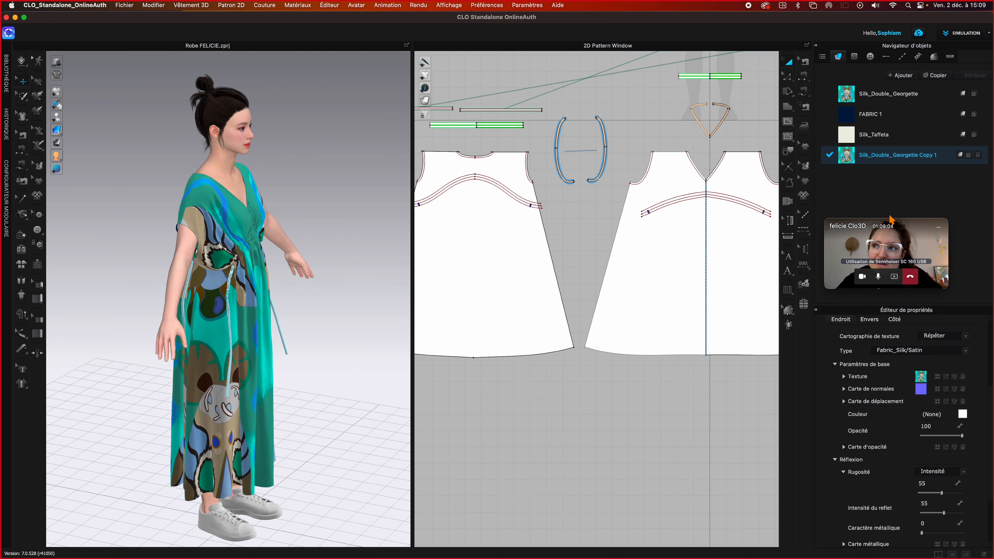
{"action": "left_click", "coordinate": [978, 155]}
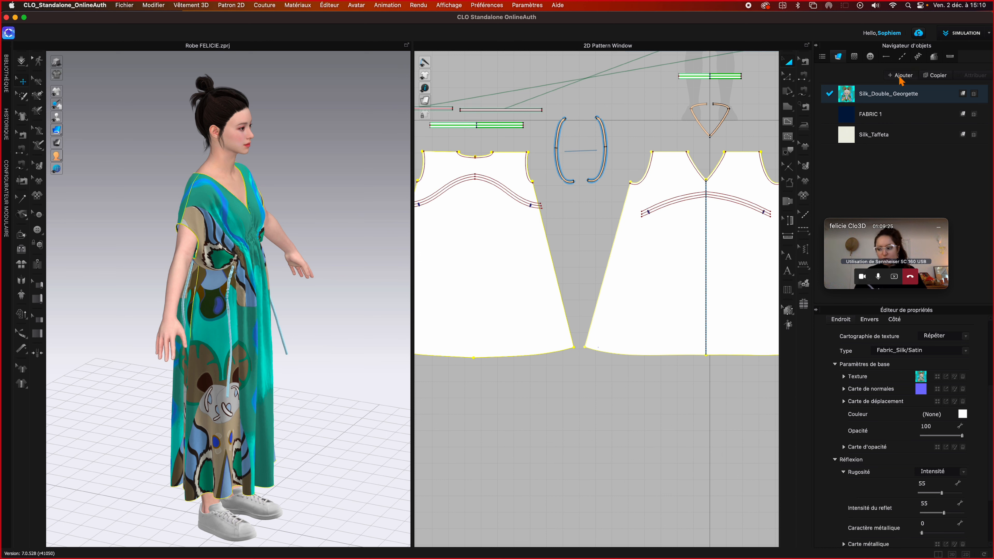
- Add a new blank fabric, check the options available for Silk_Double_Georgette, and delete the blank fabric
{"action": "left_click", "coordinate": [899, 75]}
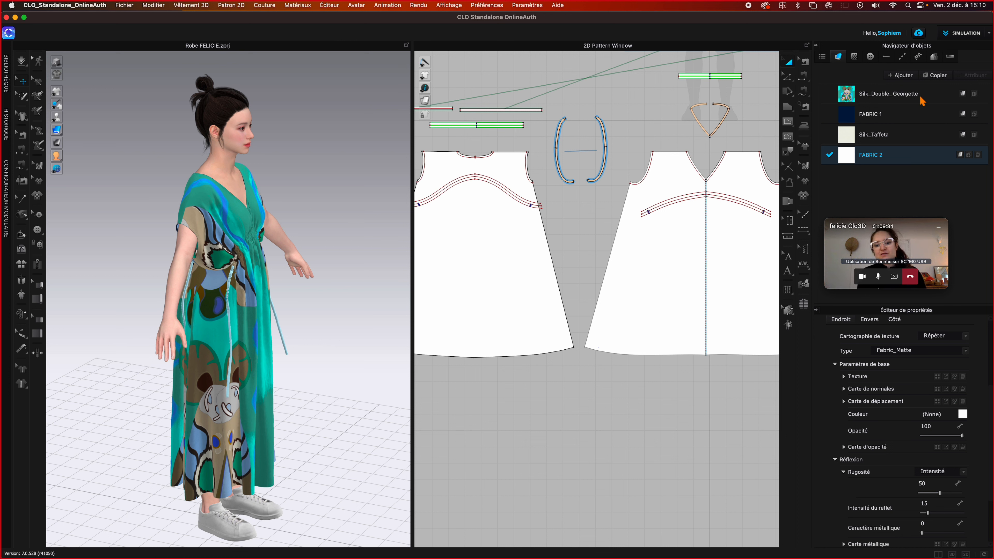
{"action": "left_click", "coordinate": [855, 97]}
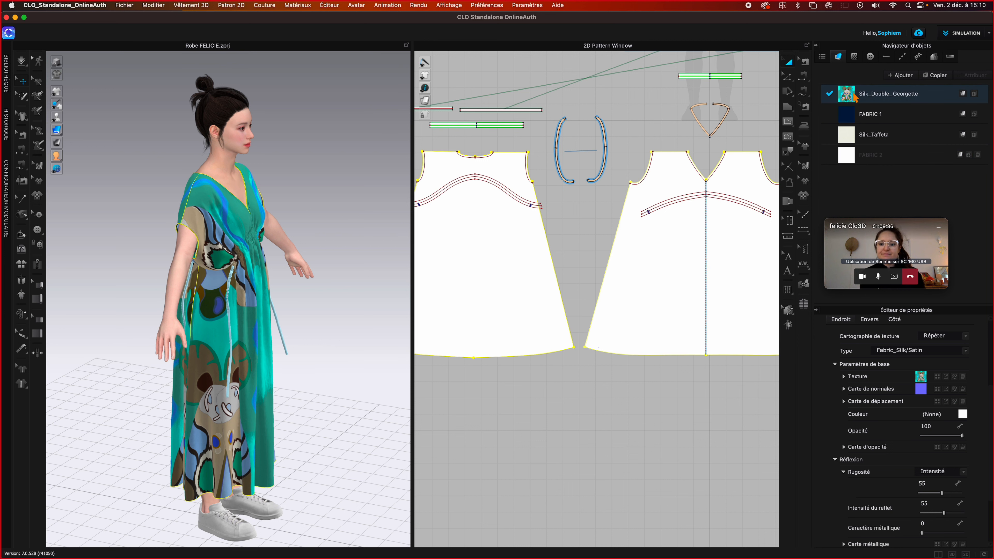
{"action": "right_click", "coordinate": [854, 97]}
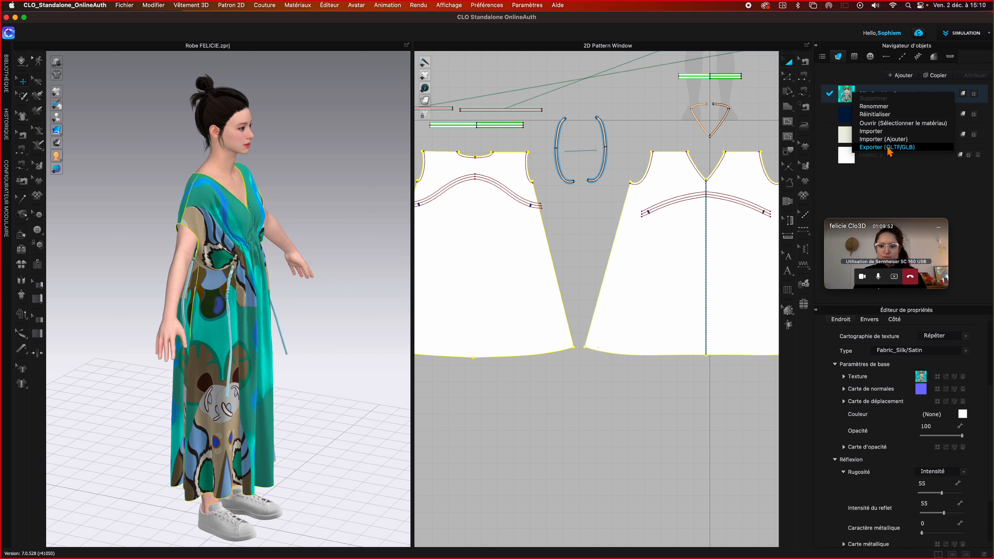
{"action": "left_click", "coordinate": [907, 192]}
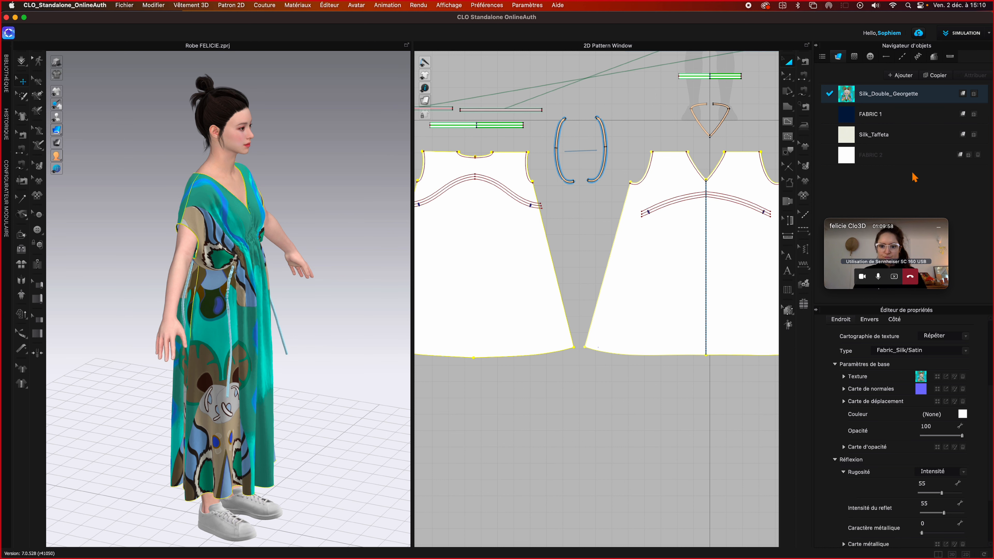
{"action": "left_click", "coordinate": [900, 160]}
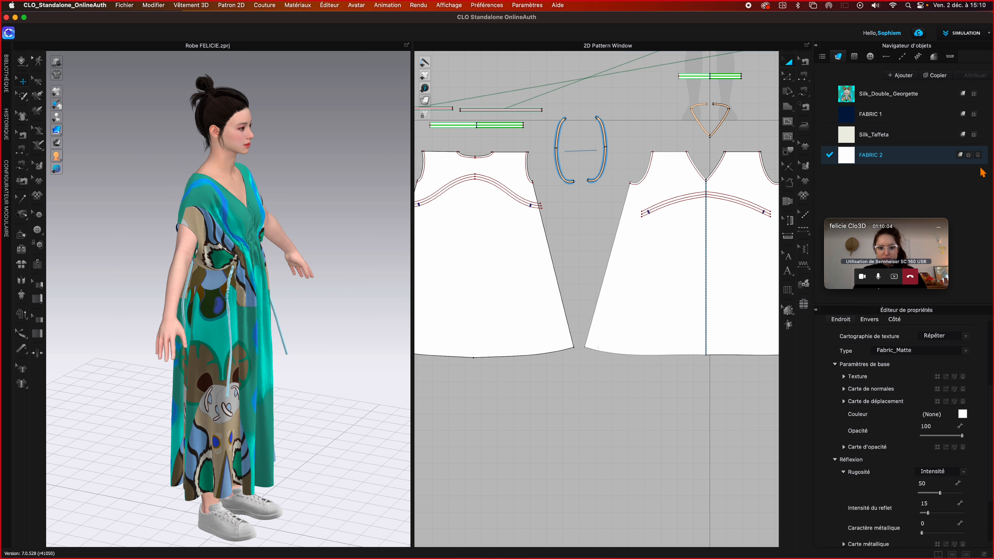
{"action": "left_click", "coordinate": [977, 155]}
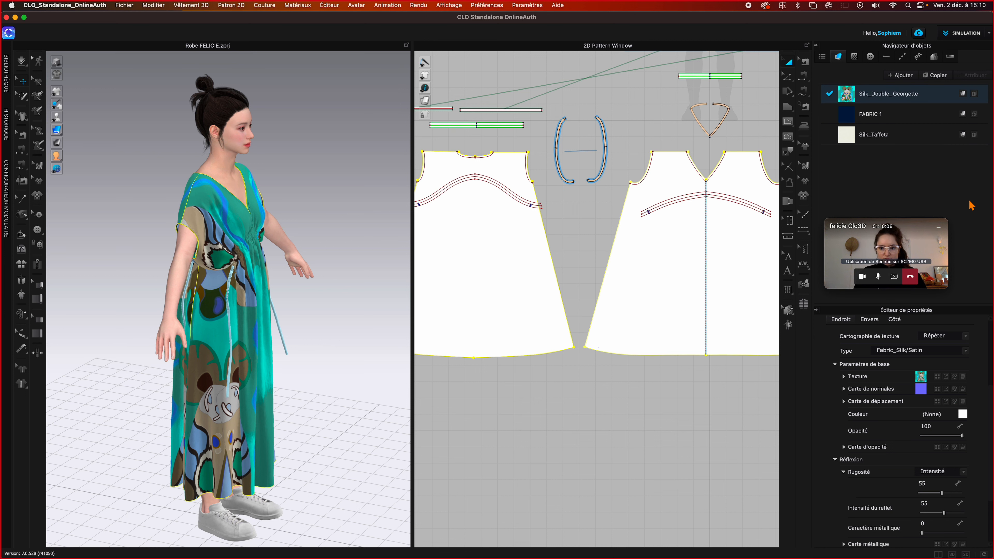
- Try adding 0B.jpeg from the Downloads folder as a print on Silk_Double_Georgette, and delete that print
{"action": "left_click", "coordinate": [974, 96]}
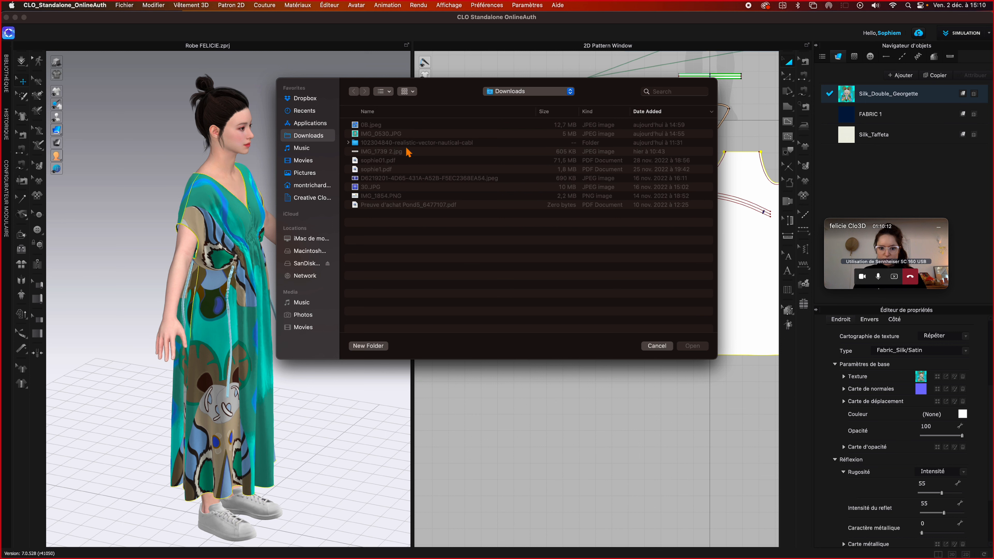
{"action": "left_click", "coordinate": [368, 125]}
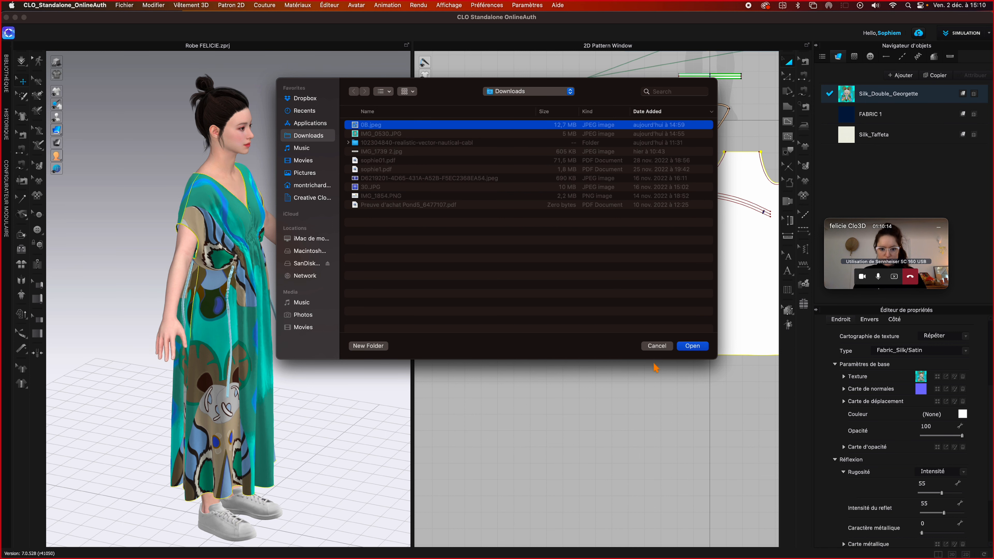
{"action": "left_click", "coordinate": [691, 347]}
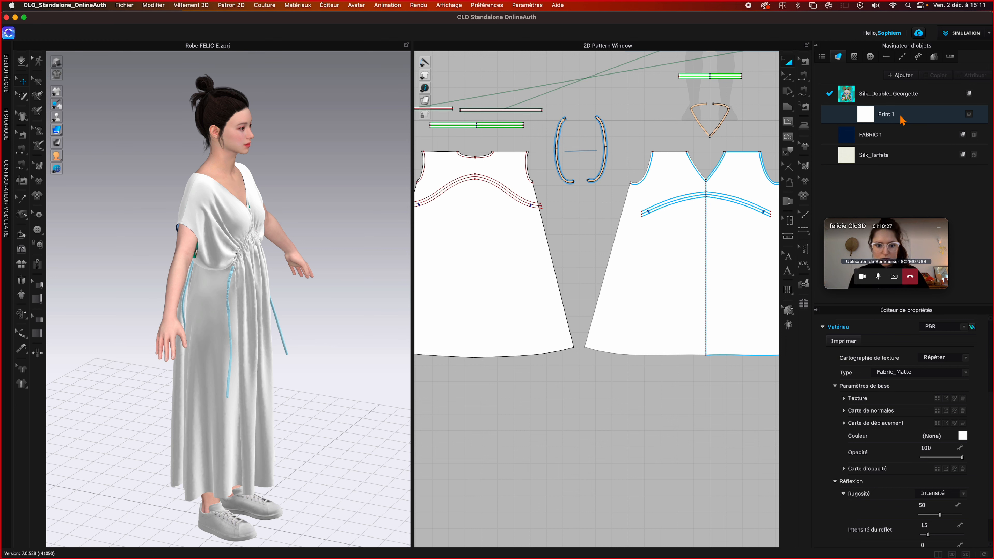
{"action": "left_click", "coordinate": [973, 114]}
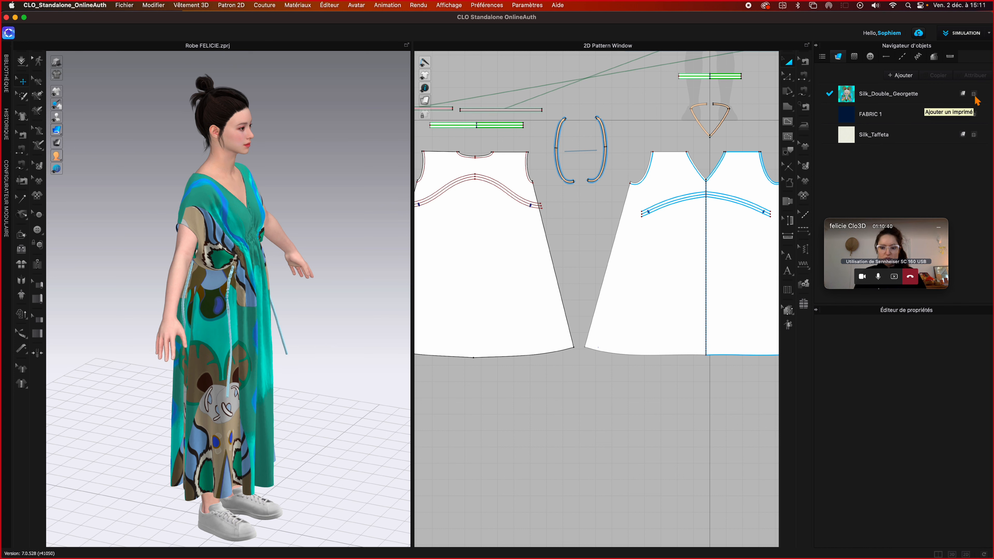
- Select Silk_Double_Georgette and expand its texture settings
{"action": "left_click", "coordinate": [845, 95]}
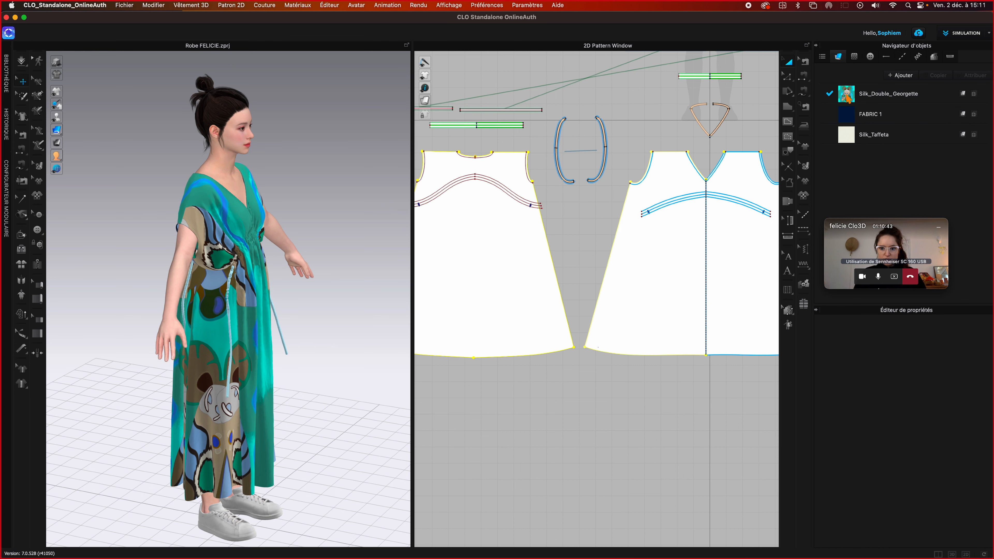
{"action": "left_click", "coordinate": [846, 97]}
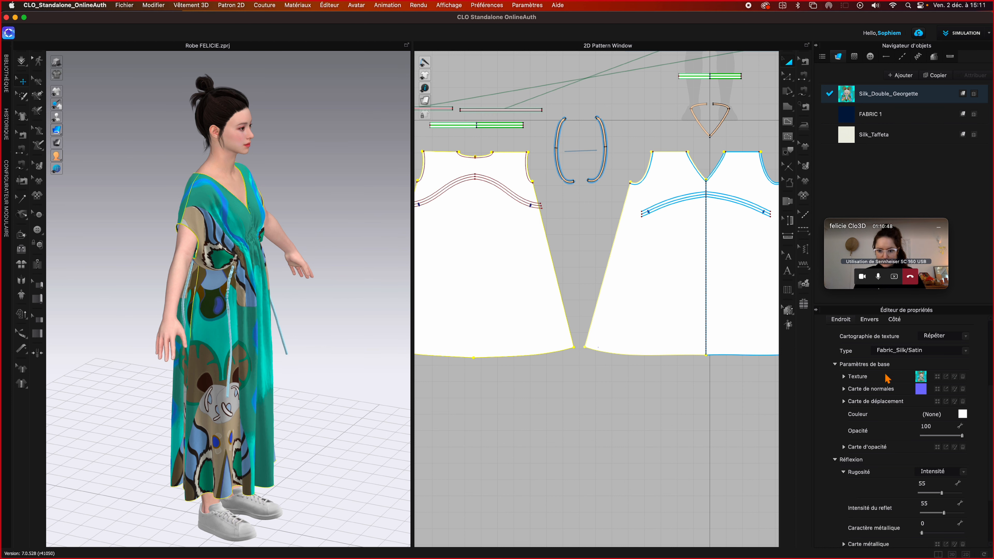
{"action": "left_click", "coordinate": [844, 376]}
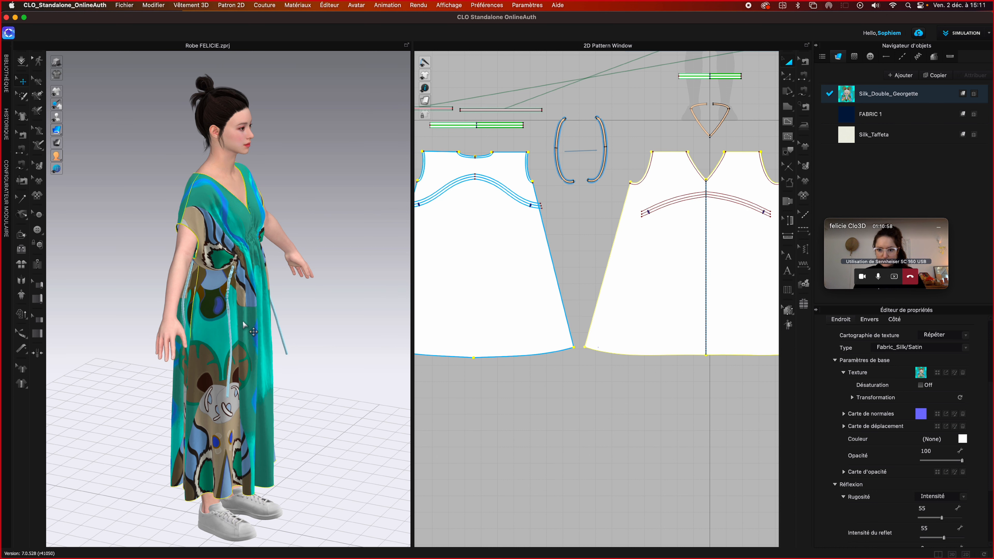
- Examine the fabric's surface grain on the dress up close and the whole print from the front
{"action": "scroll", "coordinate": [252, 331], "scroll_direction": "up", "scroll_amount": 5}
{"action": "scroll", "coordinate": [277, 341], "scroll_direction": "up", "scroll_amount": 10}
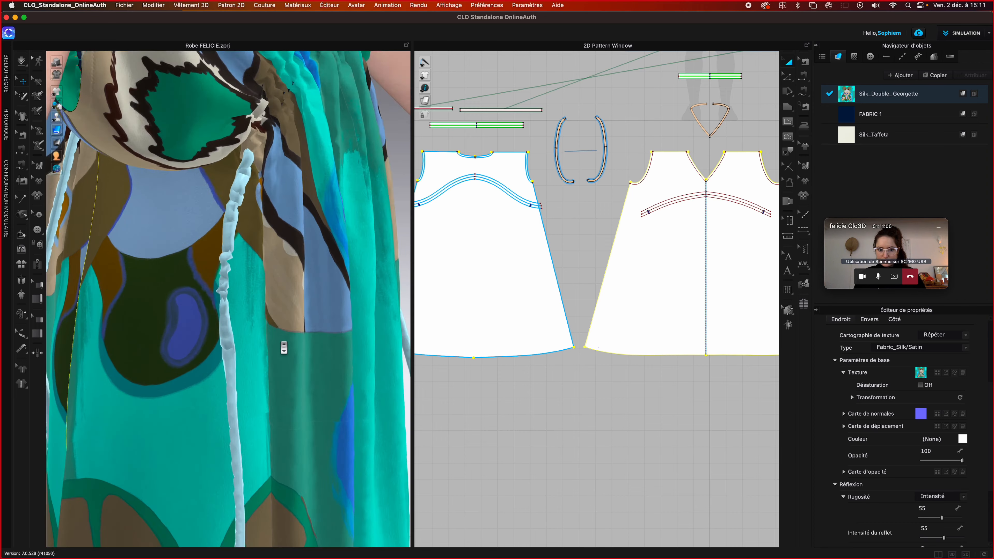
{"action": "scroll", "coordinate": [281, 344], "scroll_direction": "up", "scroll_amount": 3}
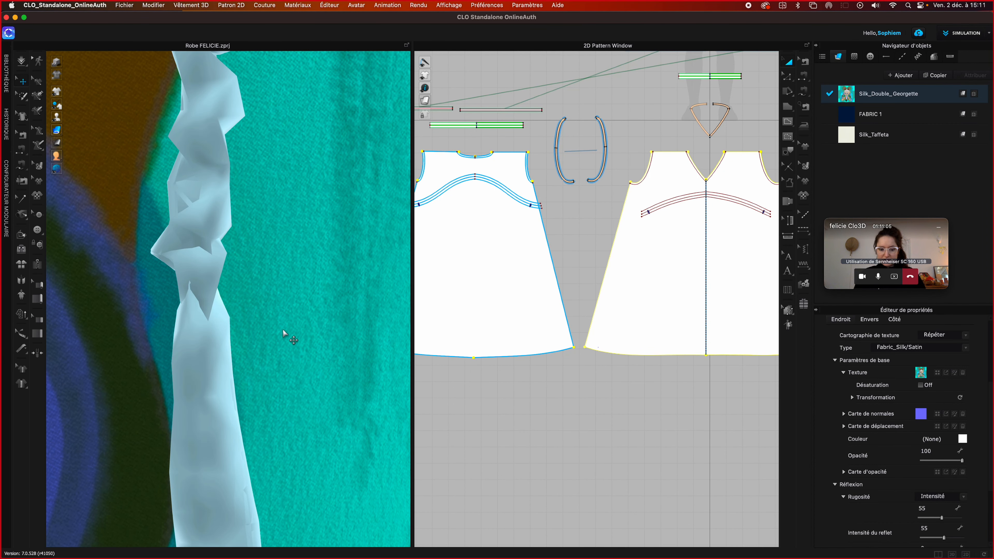
{"action": "scroll", "coordinate": [288, 344], "scroll_direction": "down", "scroll_amount": 10}
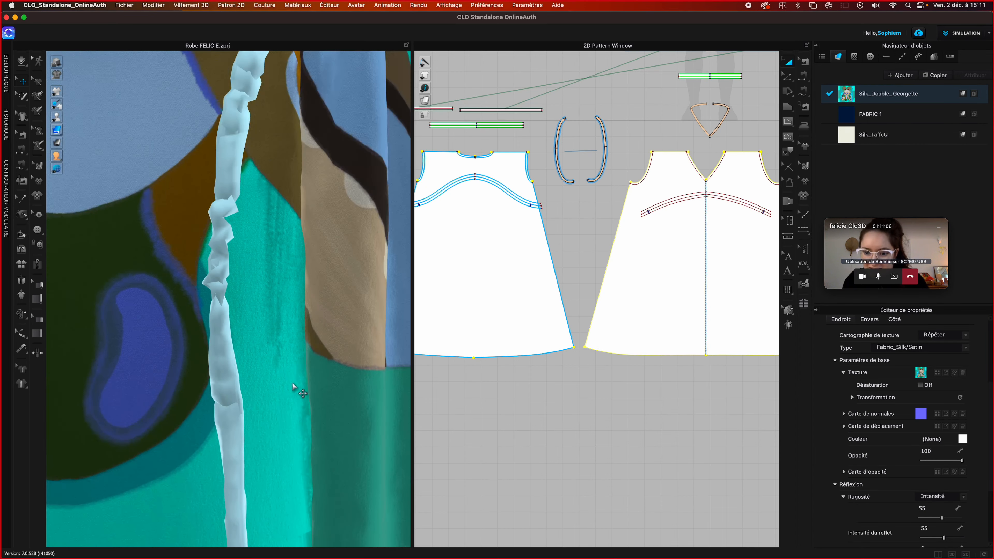
{"action": "scroll", "coordinate": [296, 390], "scroll_direction": "down", "scroll_amount": 10}
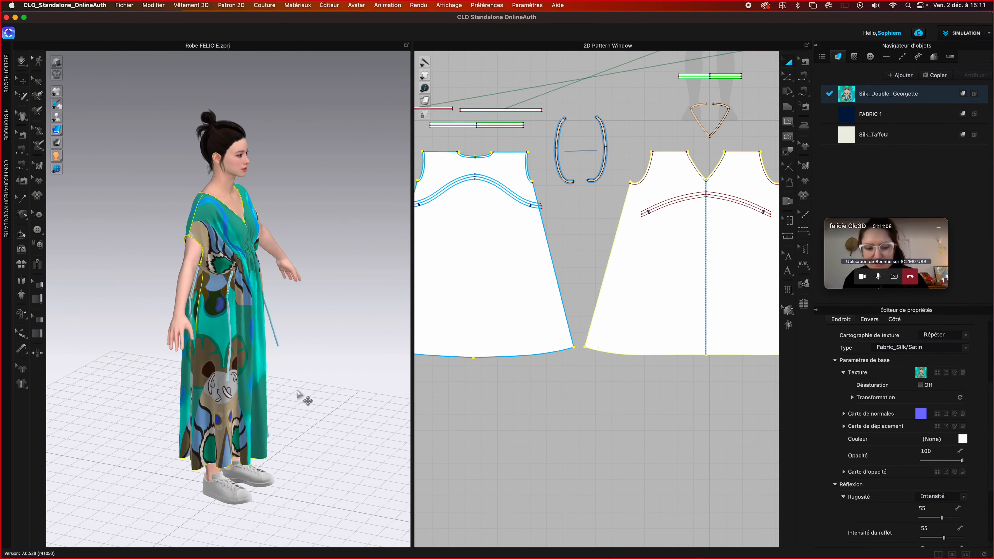
{"action": "right_click_drag", "start_coordinate": [317, 383], "coordinate": [285, 381]}
{"action": "left_click", "coordinate": [284, 380]}
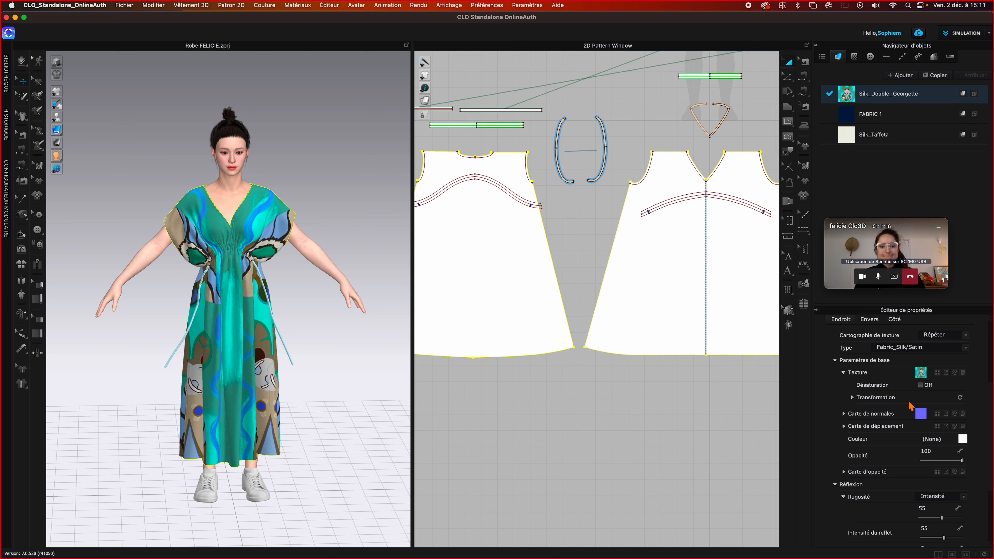
- Try desaturating the Silk_Double_Georgette texture and tinting it red (F51F1F), cancelling the colour and turning desaturation off
{"action": "left_click", "coordinate": [920, 385]}
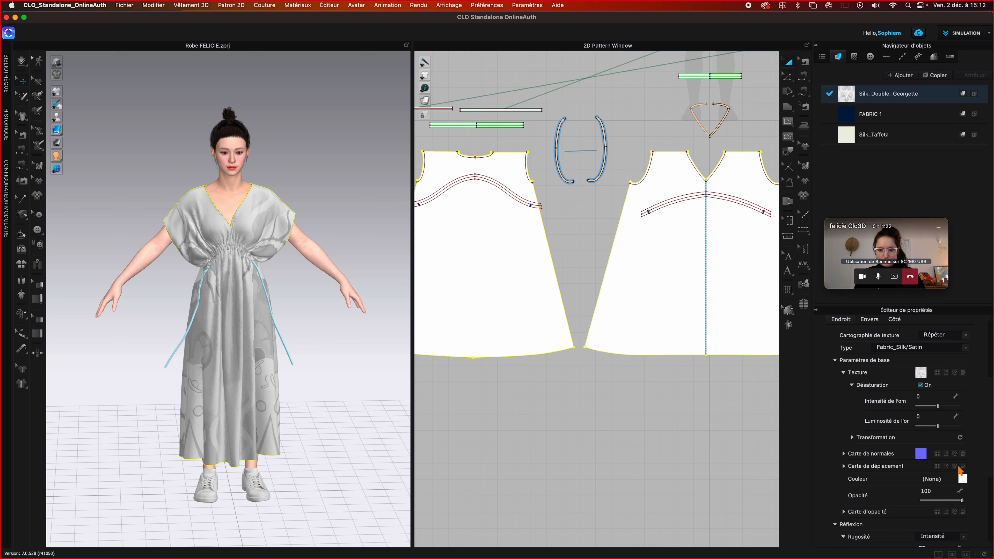
{"action": "left_click", "coordinate": [965, 479]}
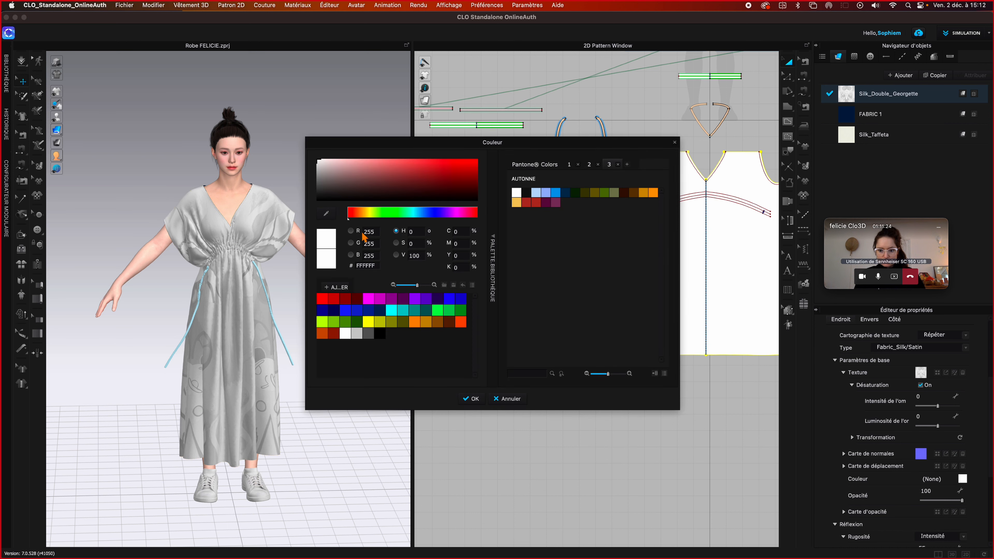
{"action": "left_click", "coordinate": [459, 161]}
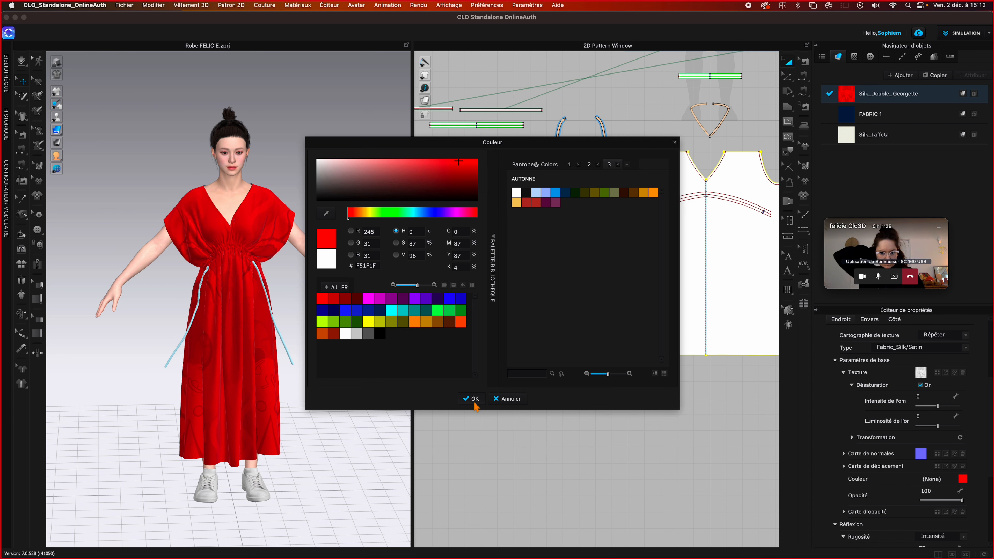
{"action": "left_click", "coordinate": [507, 398]}
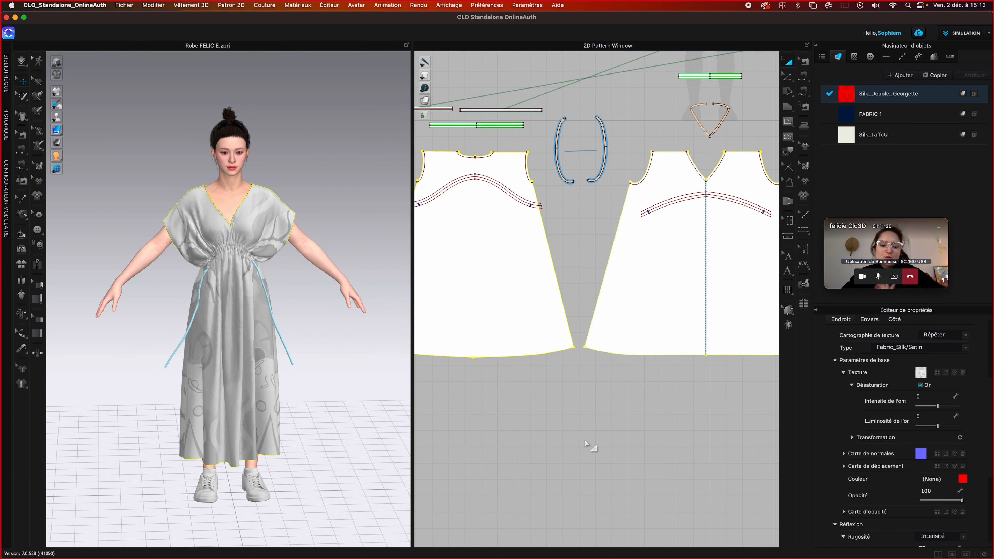
{"action": "left_click", "coordinate": [920, 385]}
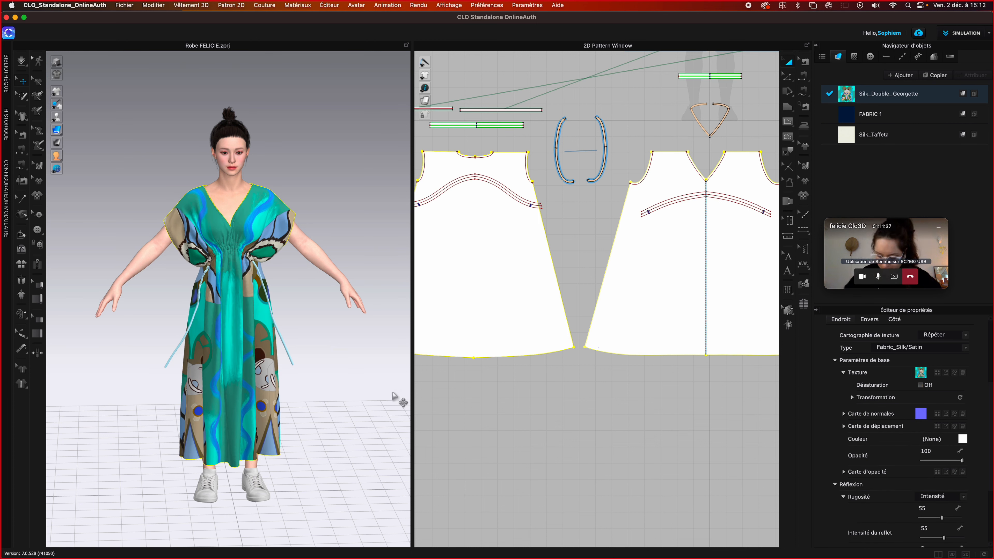
- Switch the 2D pattern display to the textured surface style so the pieces show their fabric print
{"action": "left_click", "coordinate": [426, 101]}
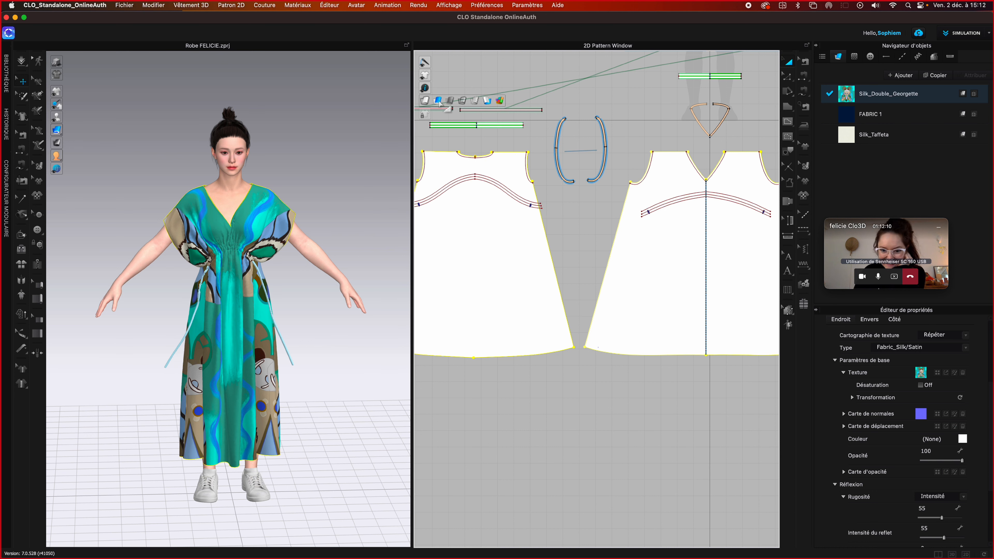
{"action": "left_click", "coordinate": [438, 101]}
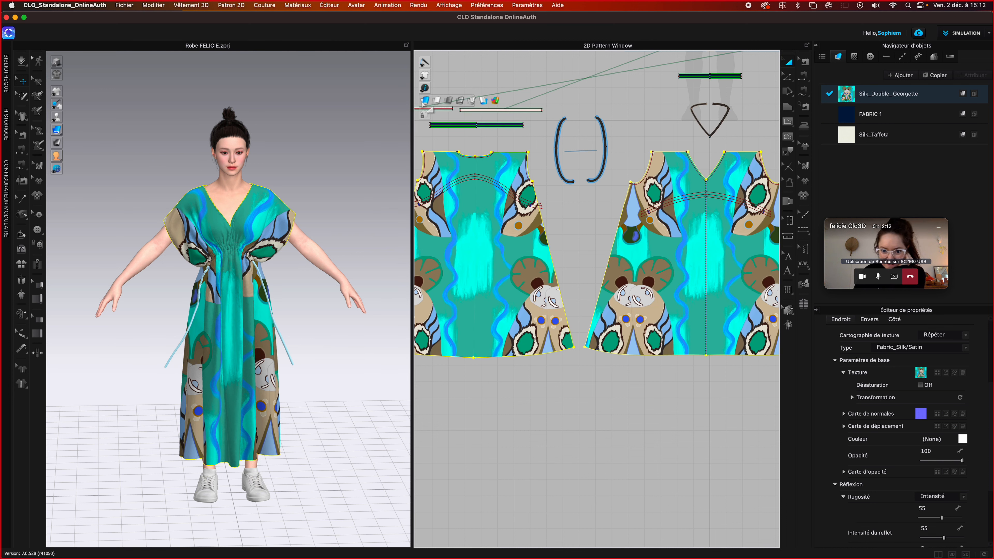
{"action": "left_click", "coordinate": [487, 272]}
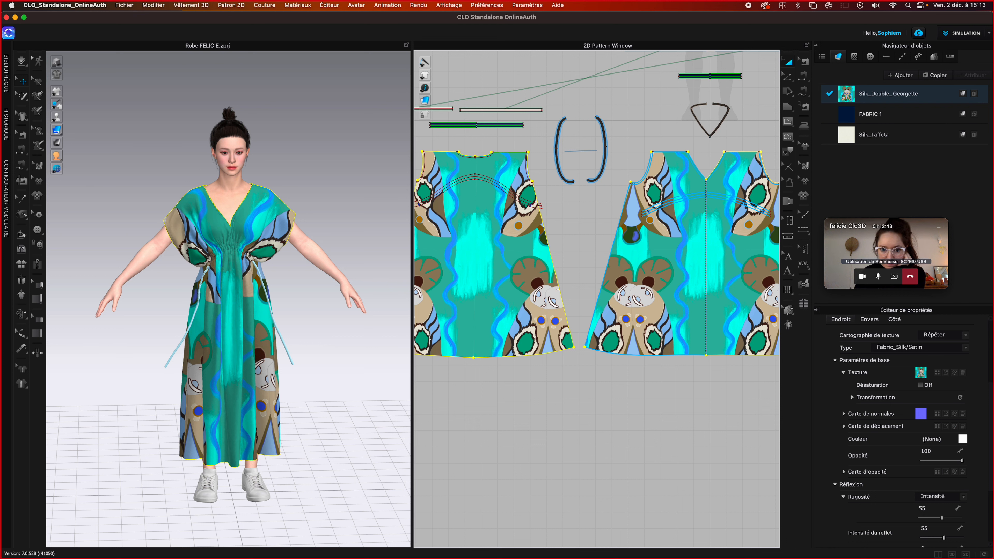
- Try turning the print a quarter turn on the front dress piece with Edit Texture, and rotate it back upright
{"action": "left_click", "coordinate": [806, 169]}
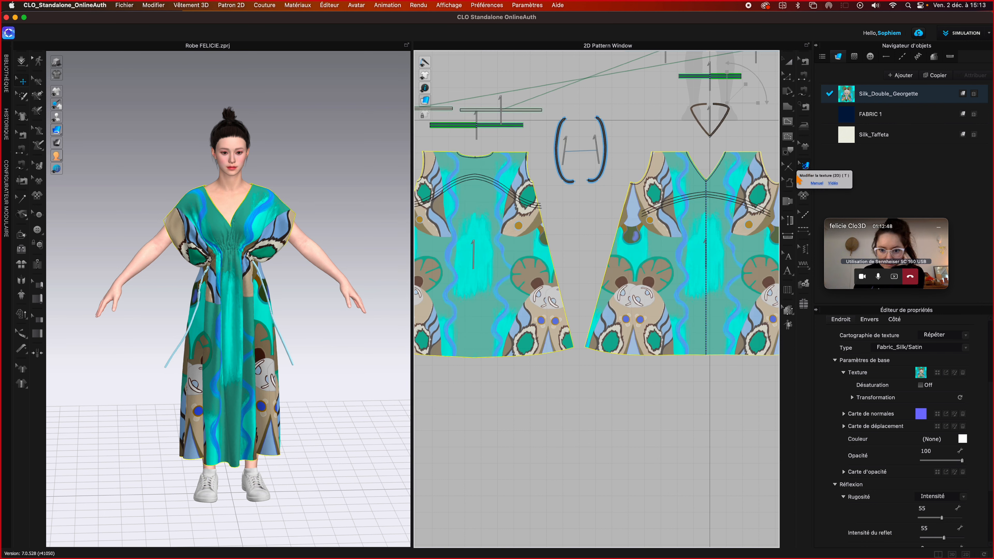
{"action": "left_click", "coordinate": [687, 271]}
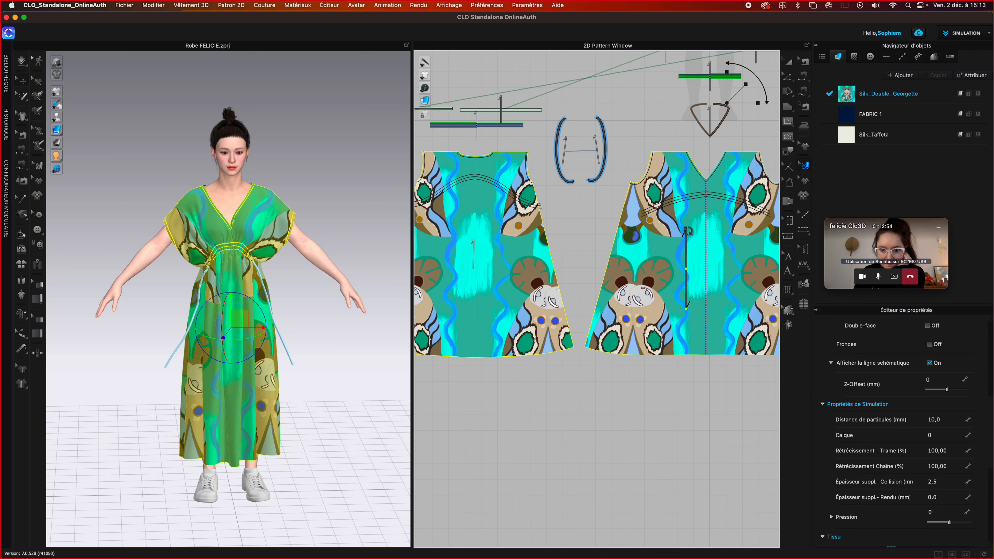
{"action": "left_click_drag", "start_coordinate": [686, 230], "coordinate": [668, 270]}
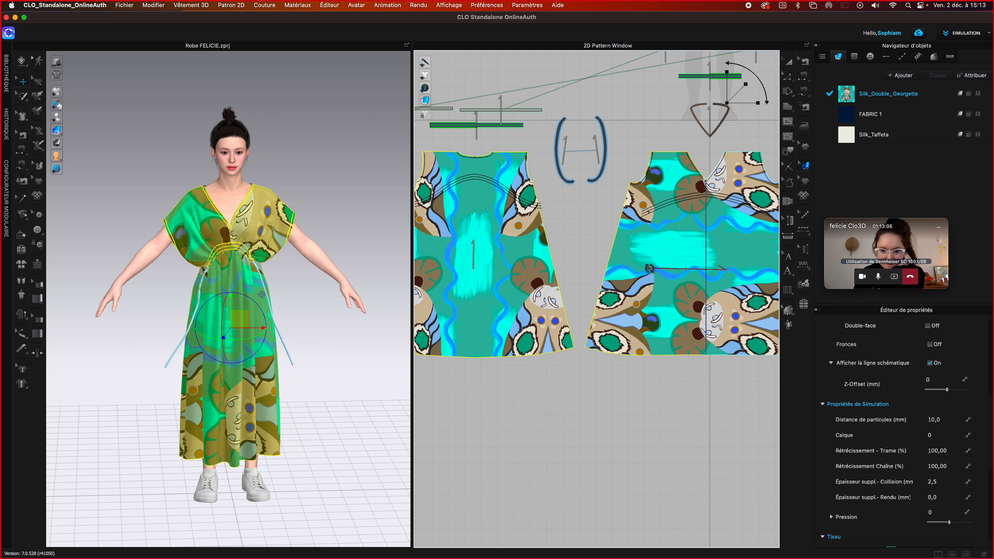
{"action": "left_click_drag", "start_coordinate": [648, 269], "coordinate": [687, 223]}
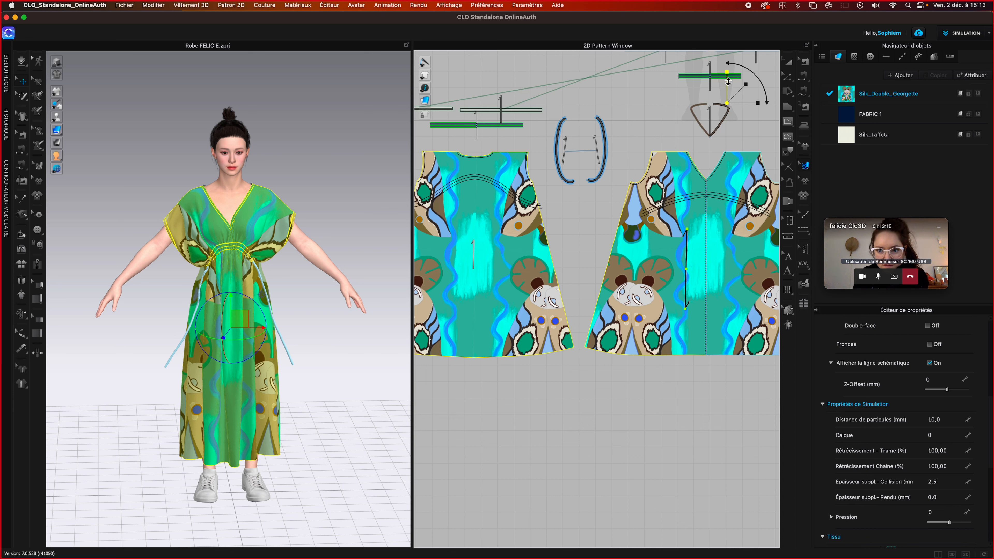
- Try shrinking the Silk_Double_Georgette print vertically and proportionally into a small repeat, and rotate it to a diagonal
{"action": "left_click_drag", "start_coordinate": [728, 81], "coordinate": [729, 91]}
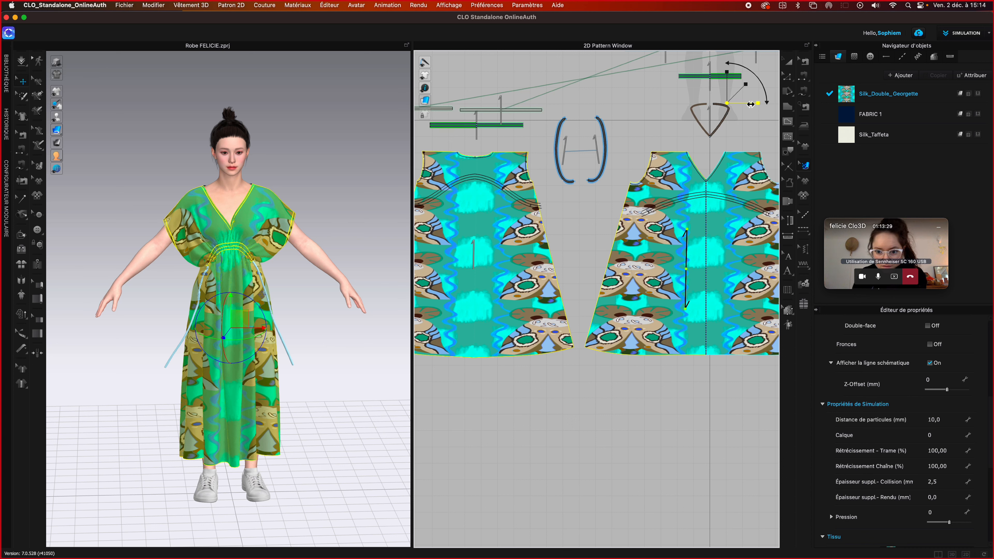
{"action": "left_click_drag", "start_coordinate": [750, 104], "coordinate": [729, 90]}
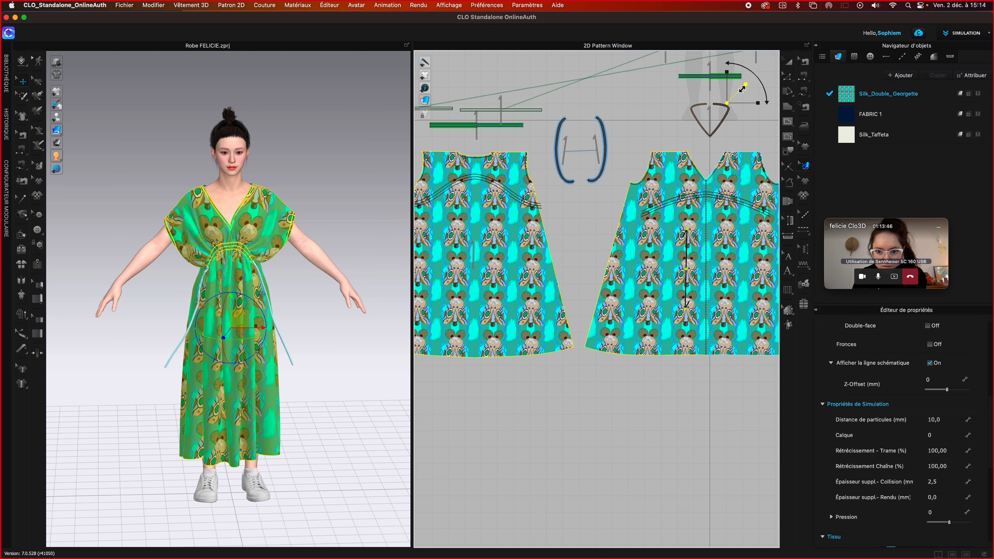
{"action": "left_click_drag", "start_coordinate": [741, 89], "coordinate": [737, 101]}
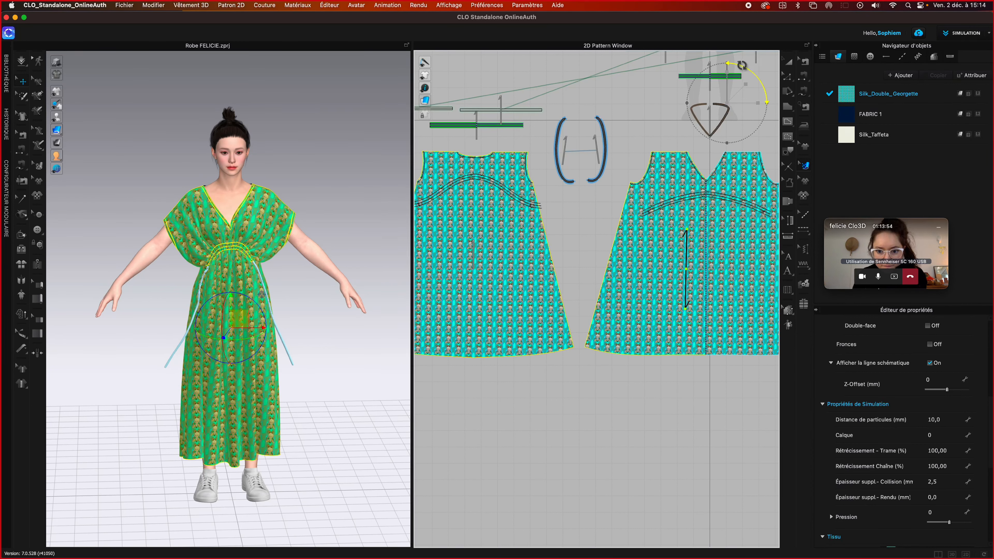
{"action": "left_click_drag", "start_coordinate": [740, 67], "coordinate": [760, 84]}
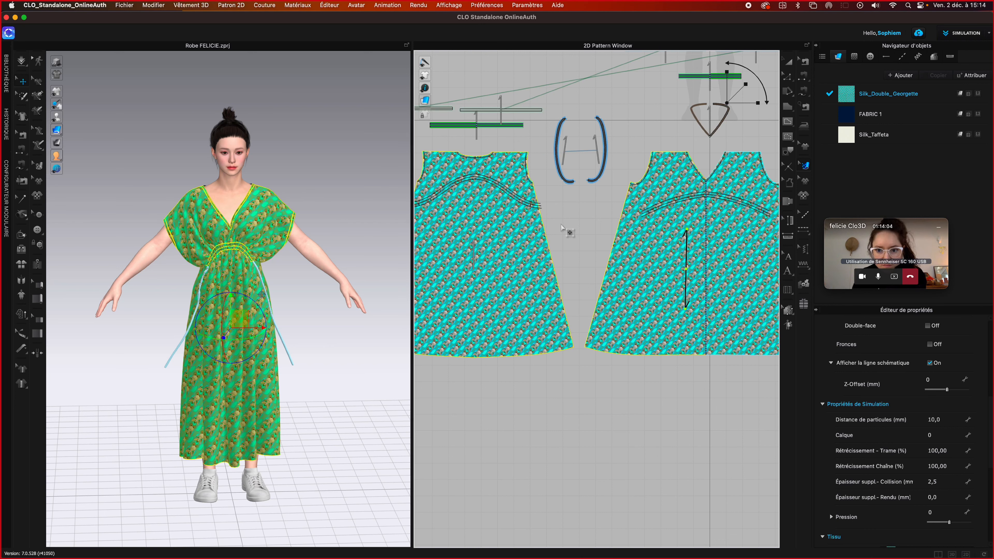
- Undo the print's rotation and scaling changes on the dress pieces
{"action": "key", "text": "super+z"}
{"action": "key", "text": "super+z"}
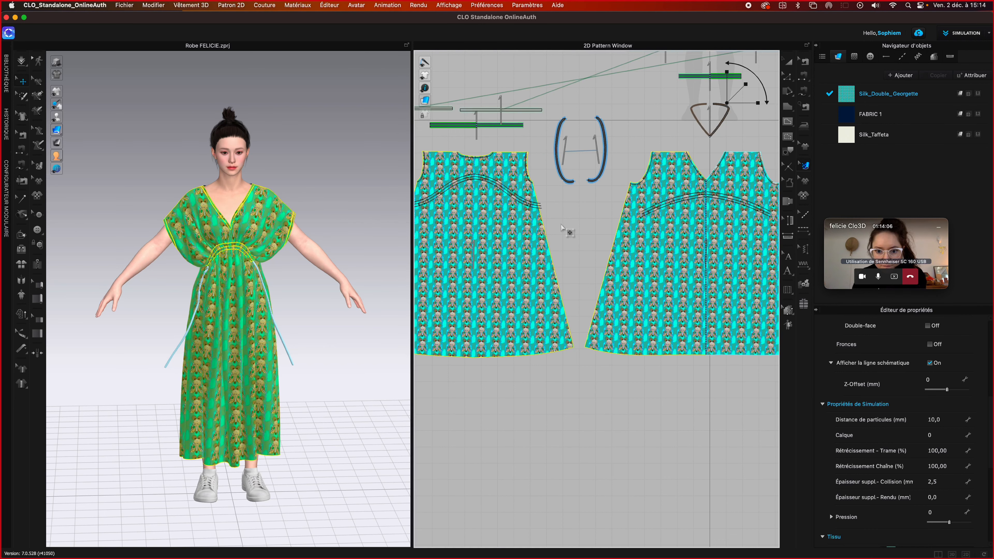
{"action": "key", "text": "super+z"}
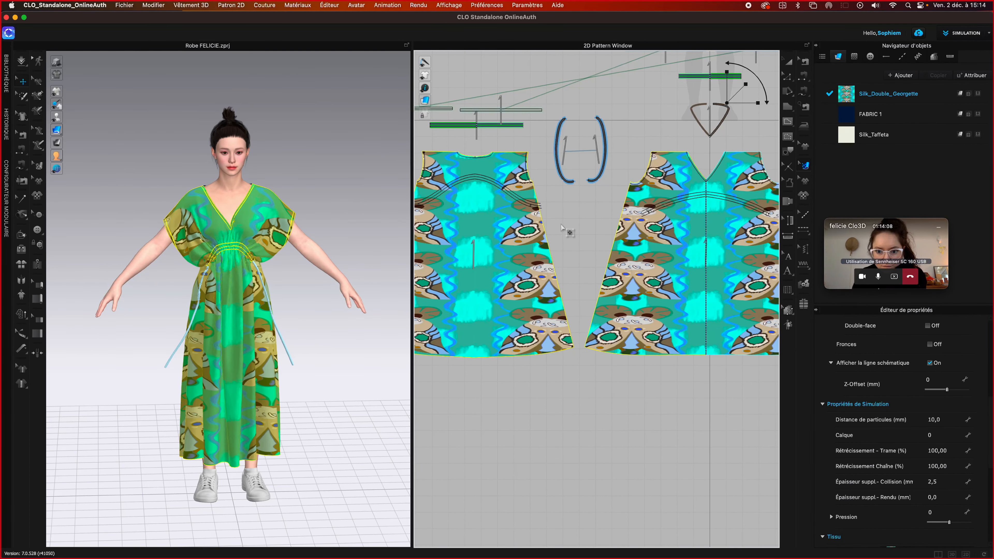
{"action": "key", "text": "super+z"}
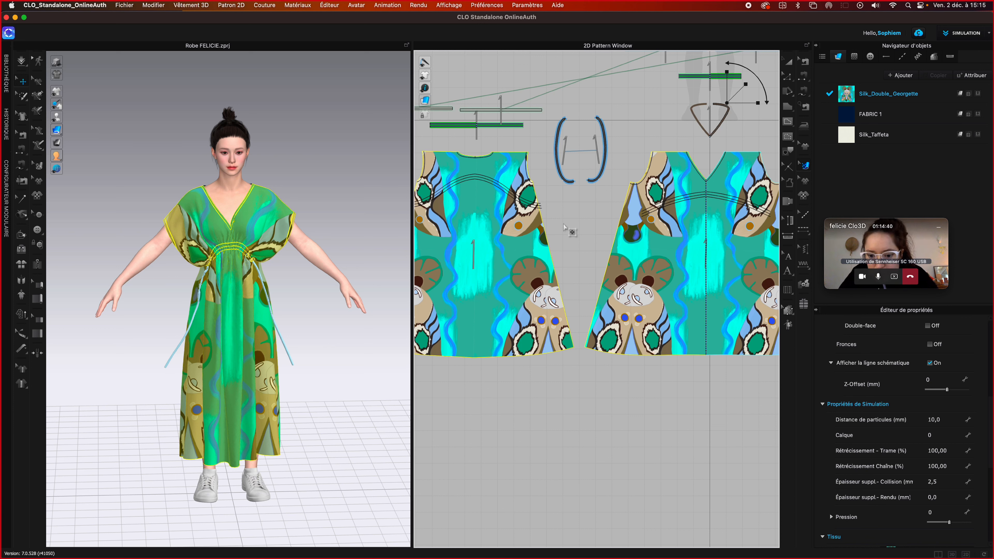
- Open the Silk_Double_Georgette texture in the Texture Editor and switch its size unit to millimetres
{"action": "left_click", "coordinate": [846, 98]}
{"action": "left_click", "coordinate": [846, 97]}
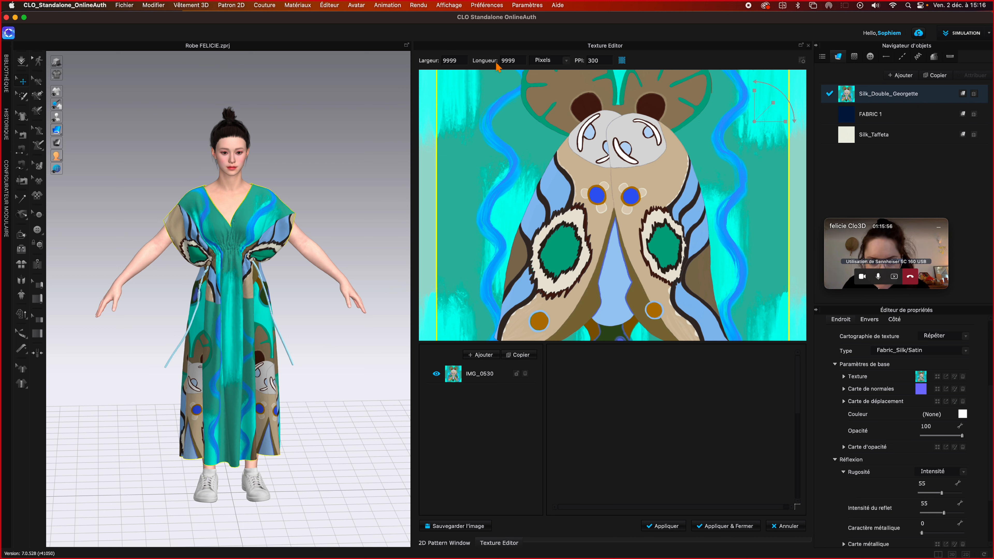
{"action": "left_click", "coordinate": [568, 60]}
{"action": "left_click", "coordinate": [566, 59]}
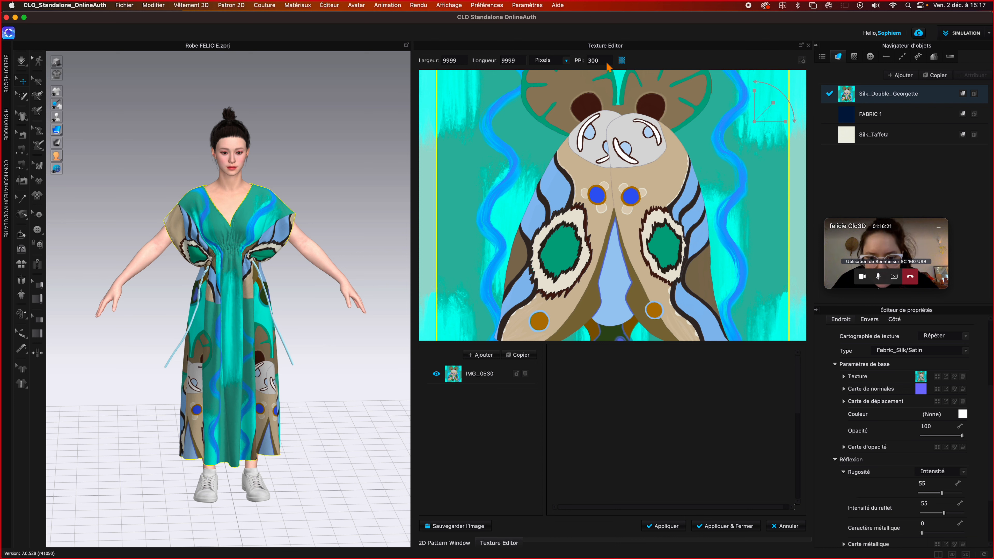
{"action": "left_click", "coordinate": [565, 61]}
{"action": "left_click", "coordinate": [546, 62]}
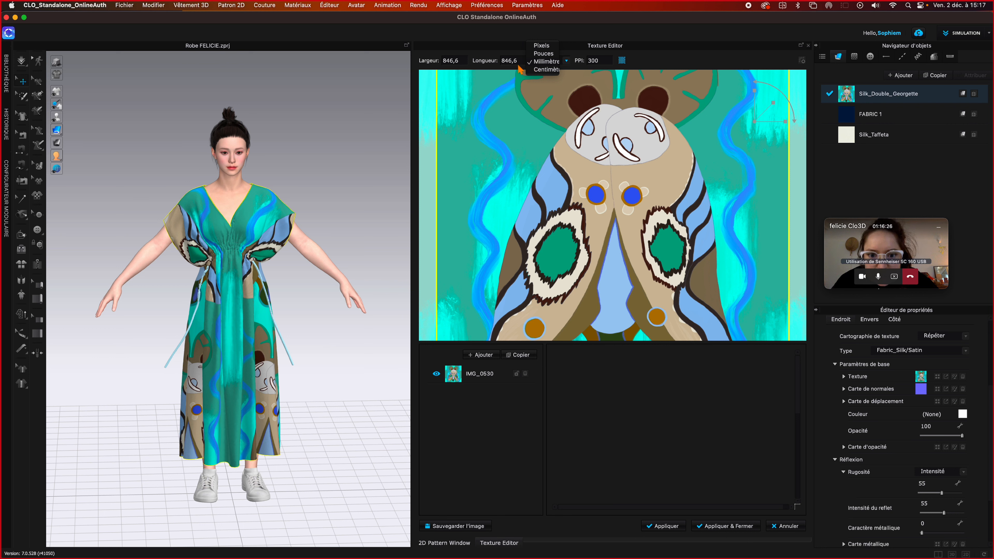
{"action": "left_click", "coordinate": [518, 81]}
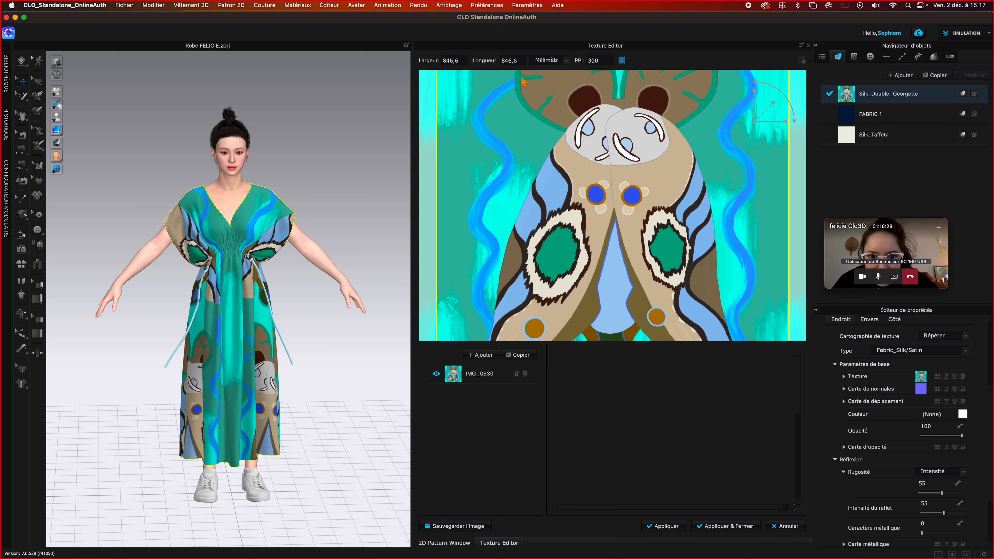
- Set the texture's resolution to 150 PPI and apply it to the fabric
{"action": "left_click", "coordinate": [605, 62]}
{"action": "left_click_drag", "start_coordinate": [605, 62], "coordinate": [583, 62]}
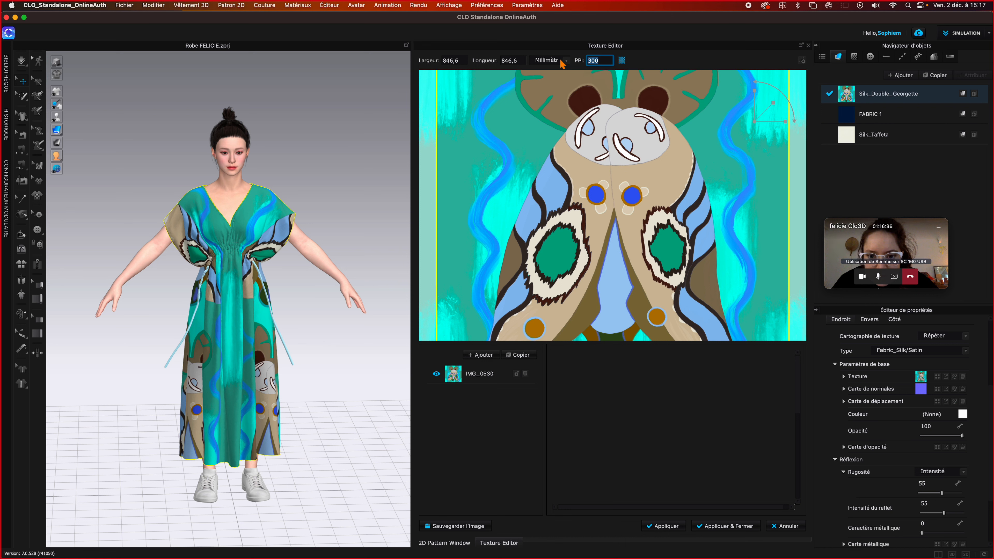
{"action": "type", "text": "150"}
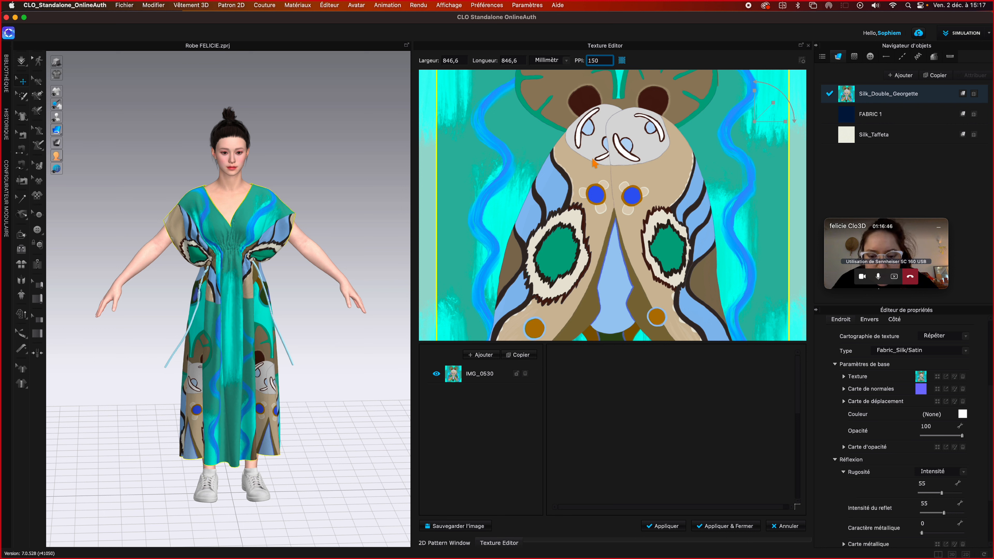
{"action": "key", "text": "Return"}
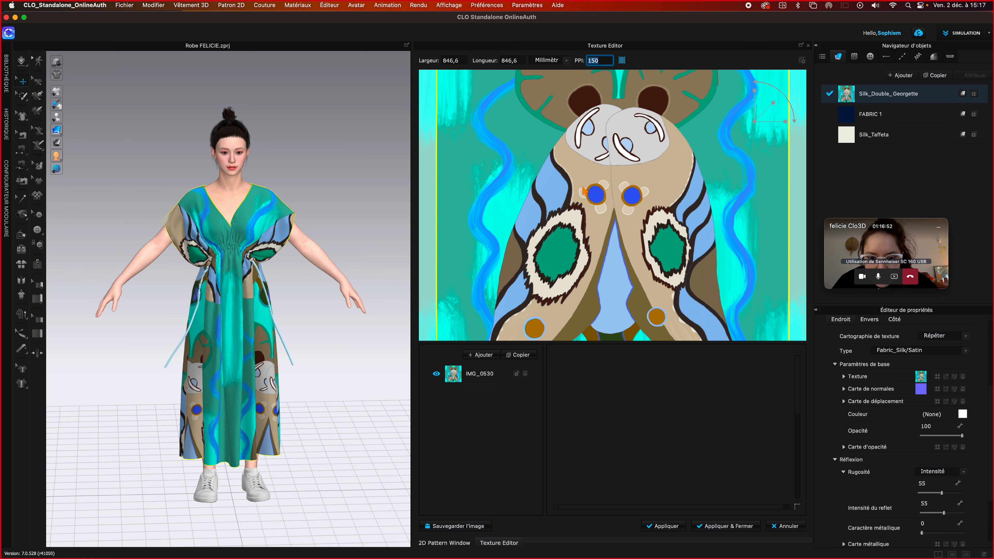
{"action": "left_click", "coordinate": [622, 61]}
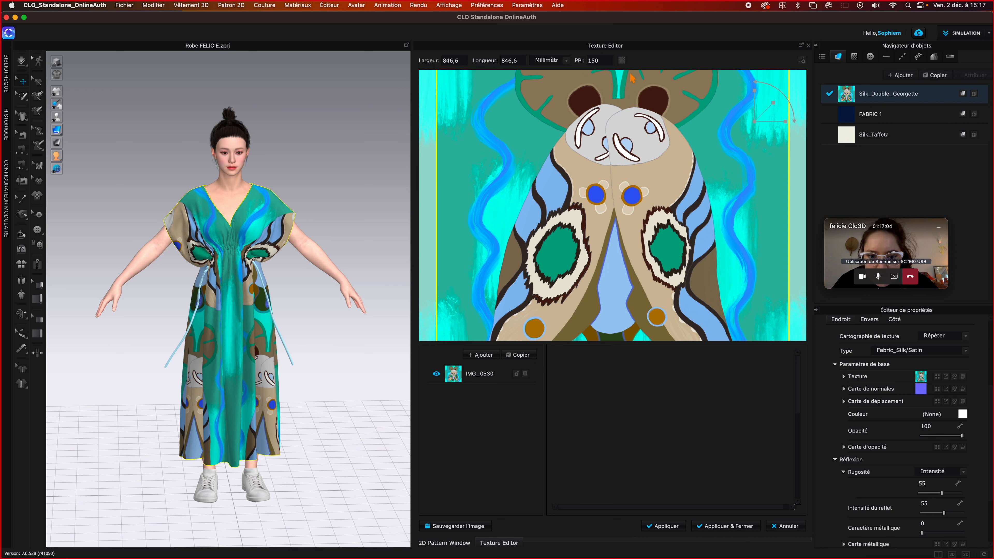
{"action": "left_click", "coordinate": [622, 61]}
{"action": "left_click", "coordinate": [622, 61]}
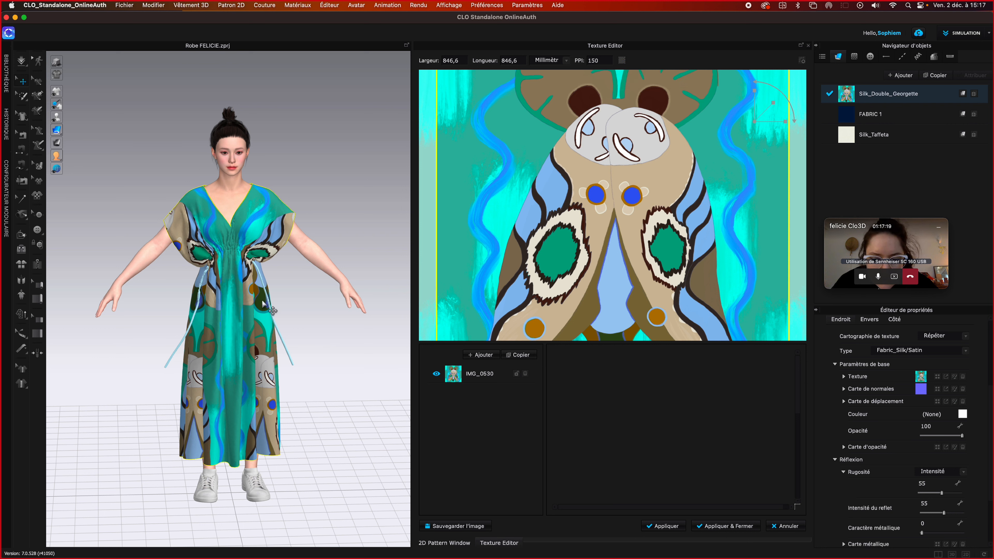
- Examine the print's sharpness on the dress skirt up close and the whole dress from the front
{"action": "scroll", "coordinate": [262, 314], "scroll_direction": "up", "scroll_amount": 6}
{"action": "scroll", "coordinate": [261, 314], "scroll_direction": "up", "scroll_amount": 10}
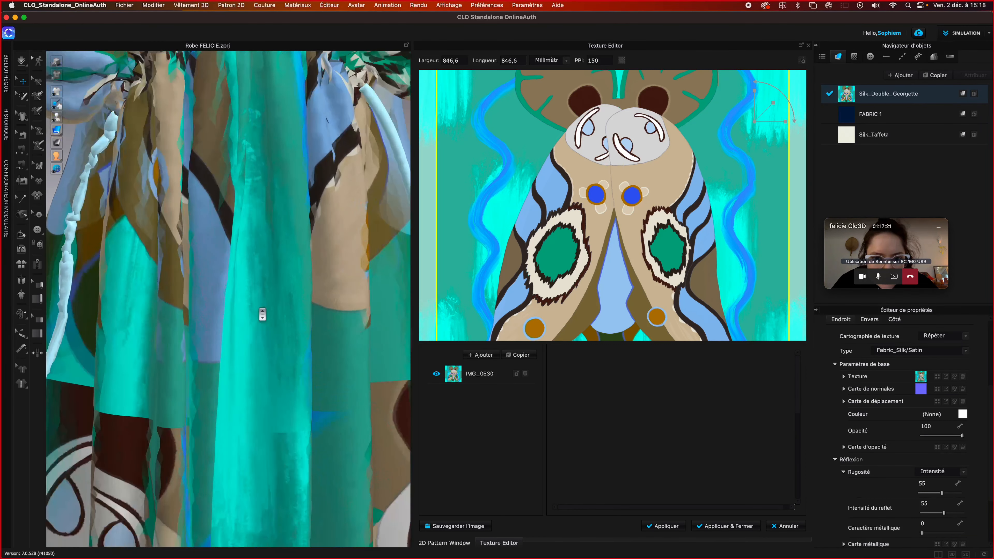
{"action": "scroll", "coordinate": [262, 314], "scroll_direction": "up", "scroll_amount": 4}
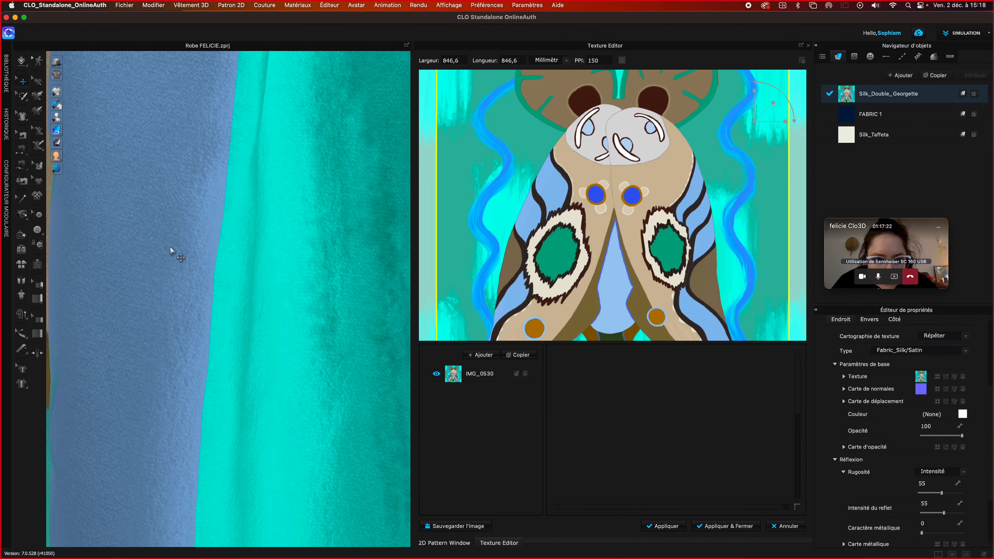
{"action": "scroll", "coordinate": [273, 375], "scroll_direction": "down", "scroll_amount": 15}
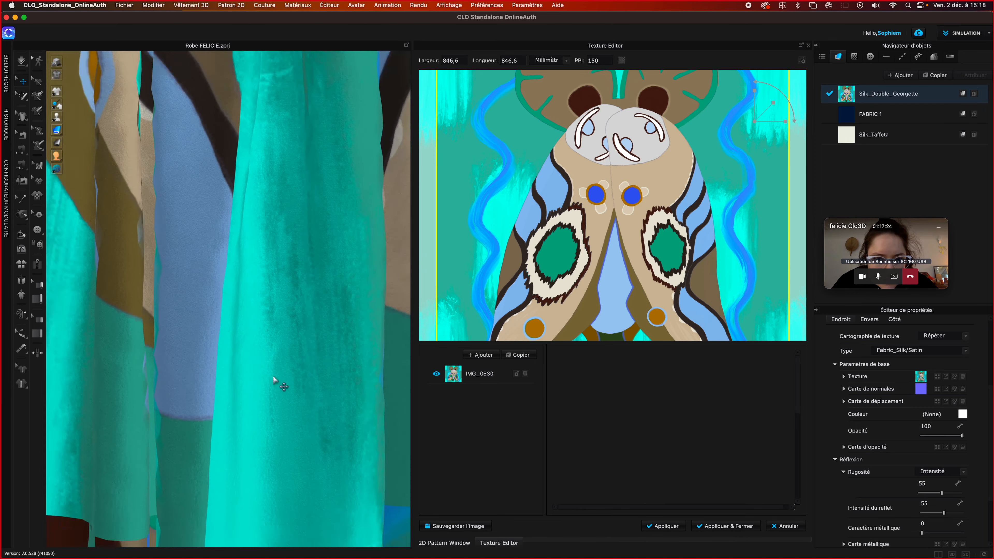
{"action": "scroll", "coordinate": [287, 386], "scroll_direction": "down", "scroll_amount": 5}
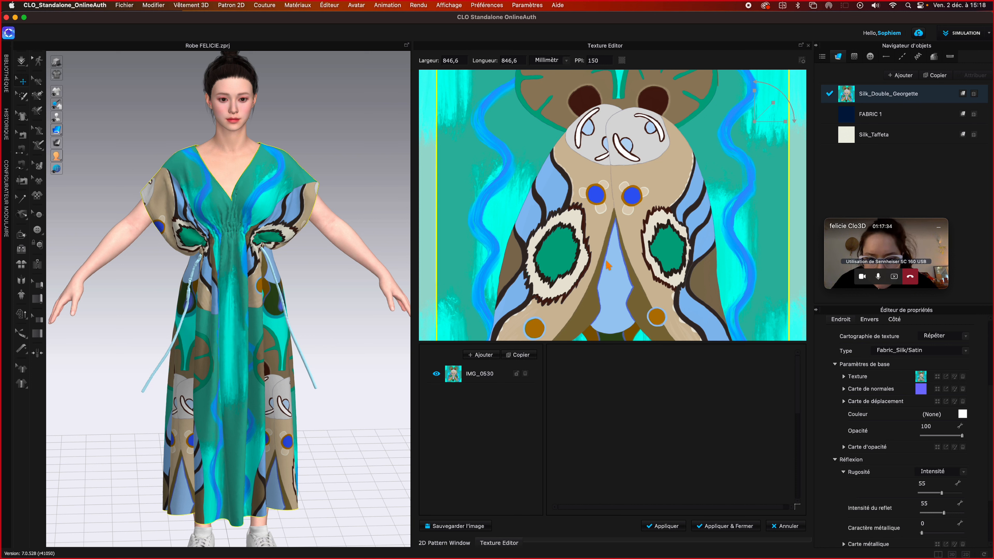
- Select the IMG_0530 layer and try shrinking the moth image inside its texture tile, enlarging it back to fill the tile
{"action": "left_click", "coordinate": [456, 380]}
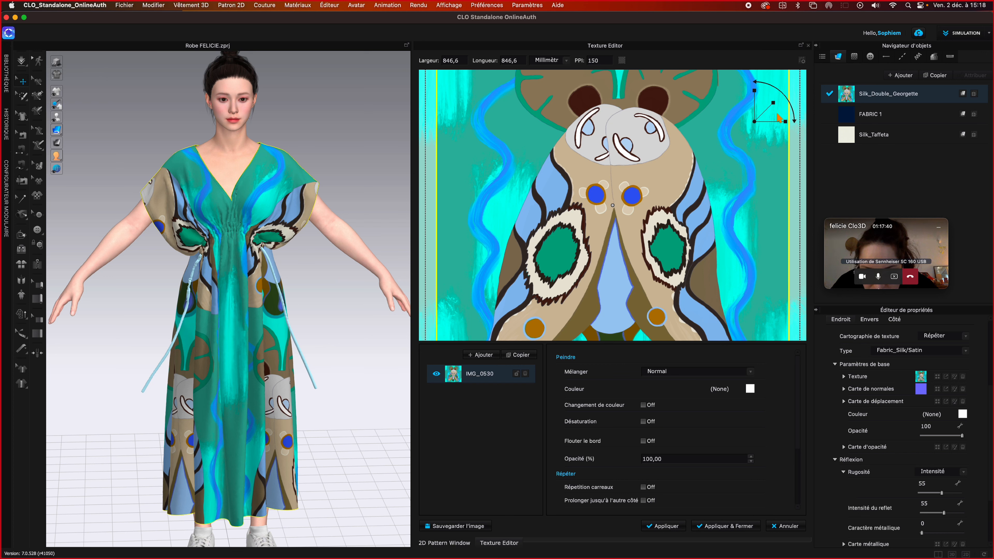
{"action": "left_click_drag", "start_coordinate": [770, 105], "coordinate": [766, 112]}
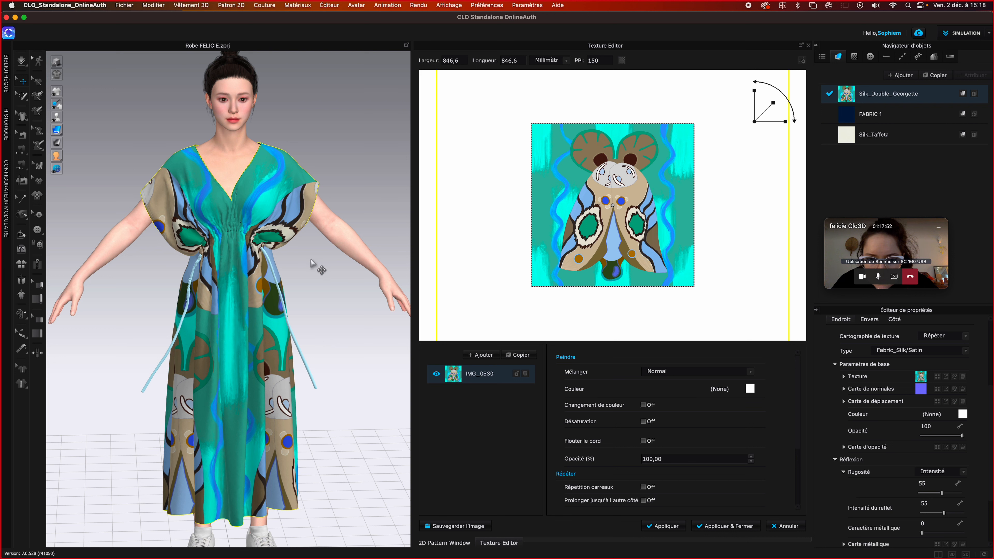
{"action": "key", "text": "space"}
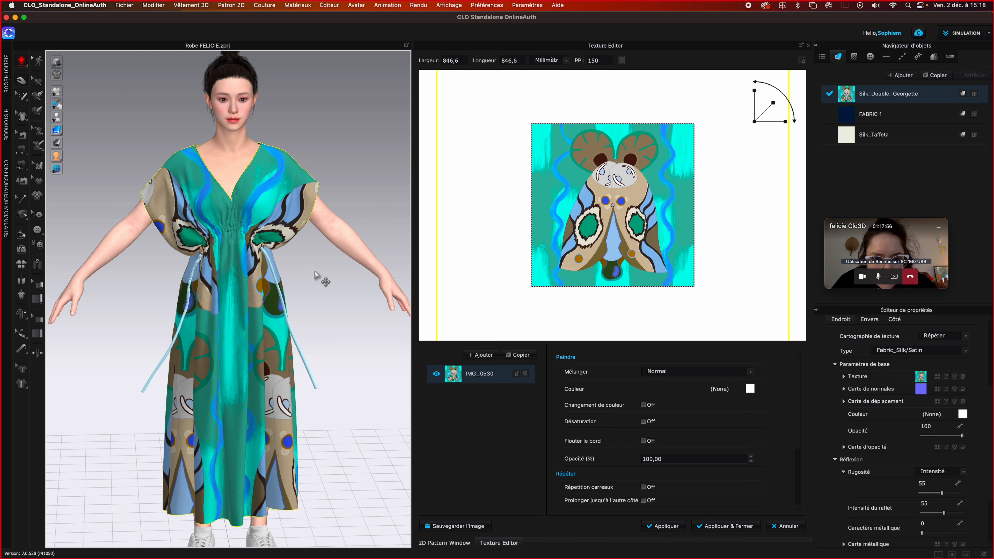
{"action": "key", "text": "space"}
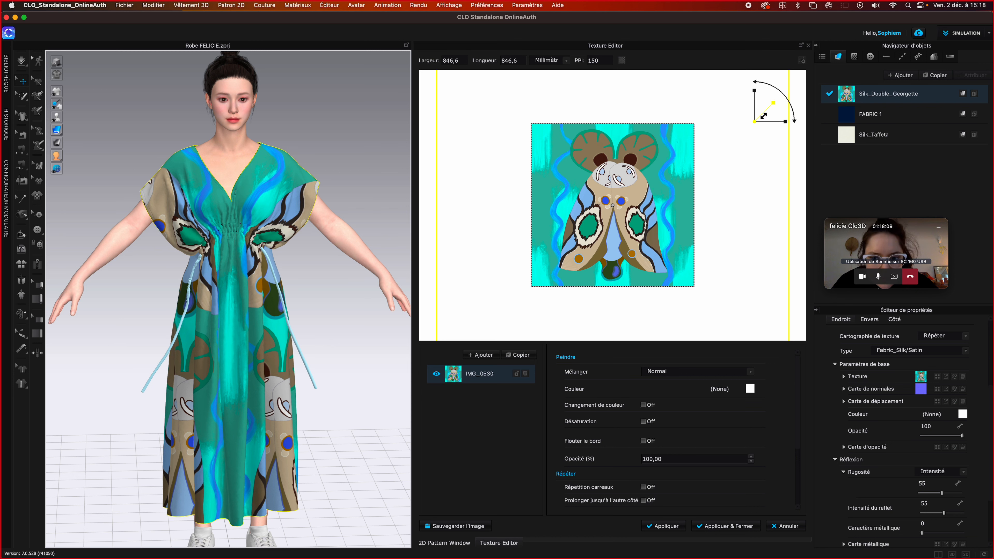
{"action": "left_click_drag", "start_coordinate": [763, 116], "coordinate": [772, 112]}
- Inspect the surrounding tile repeats and try shrinking IMG_0530 to leave white gaps between repeats, scaling it back to fill the tile
{"action": "scroll", "coordinate": [712, 241], "scroll_direction": "down", "scroll_amount": 3}
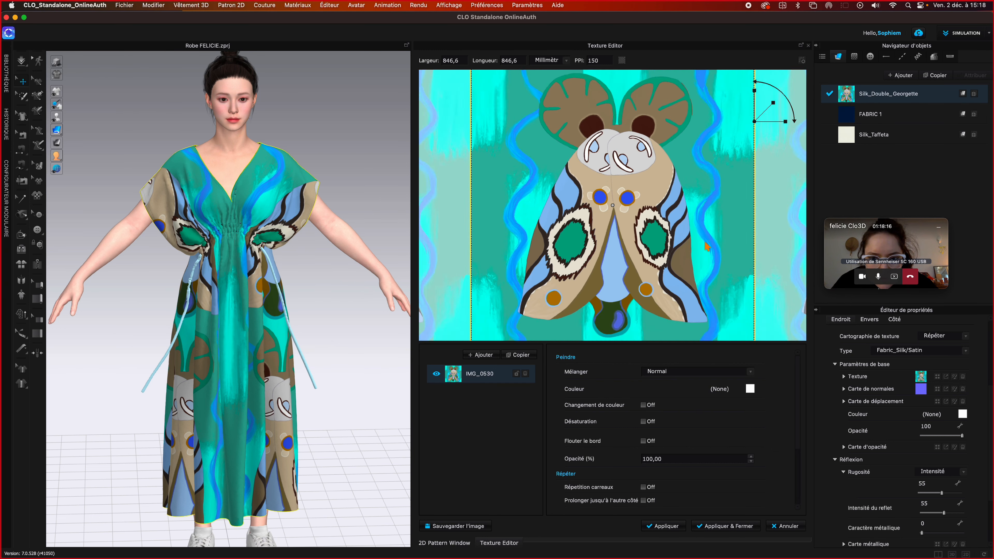
{"action": "scroll", "coordinate": [706, 245], "scroll_direction": "down", "scroll_amount": 2}
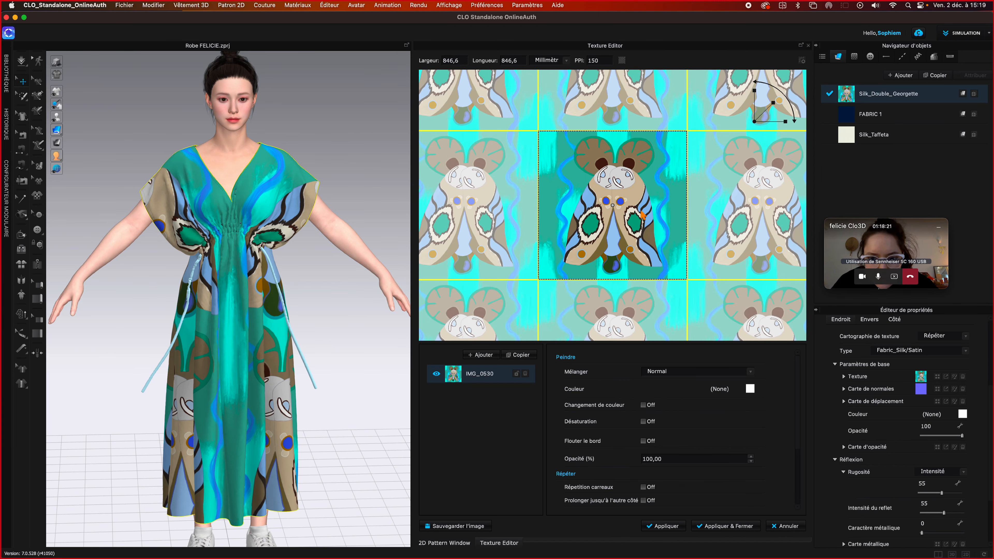
{"action": "scroll", "coordinate": [644, 219], "scroll_direction": "down", "scroll_amount": 4}
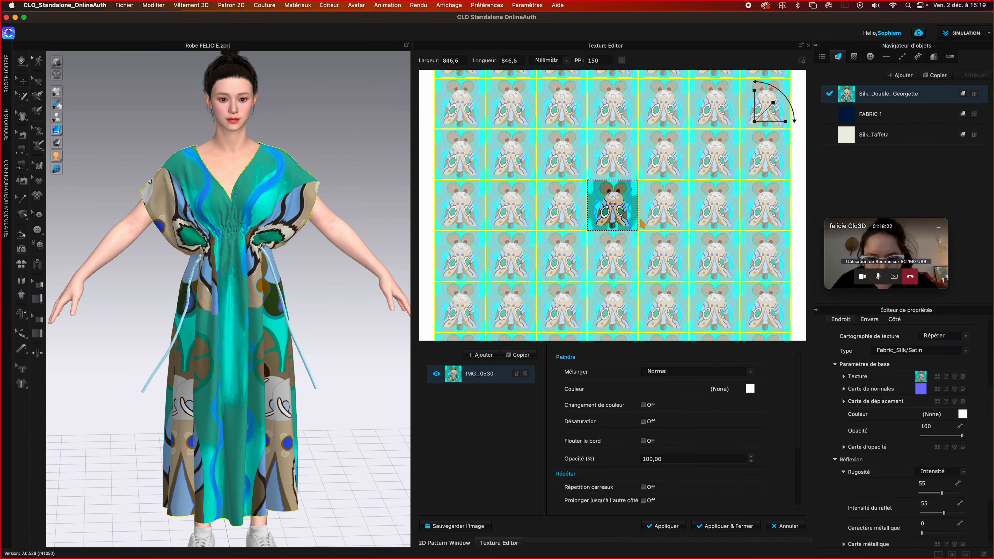
{"action": "scroll", "coordinate": [641, 220], "scroll_direction": "down", "scroll_amount": 1}
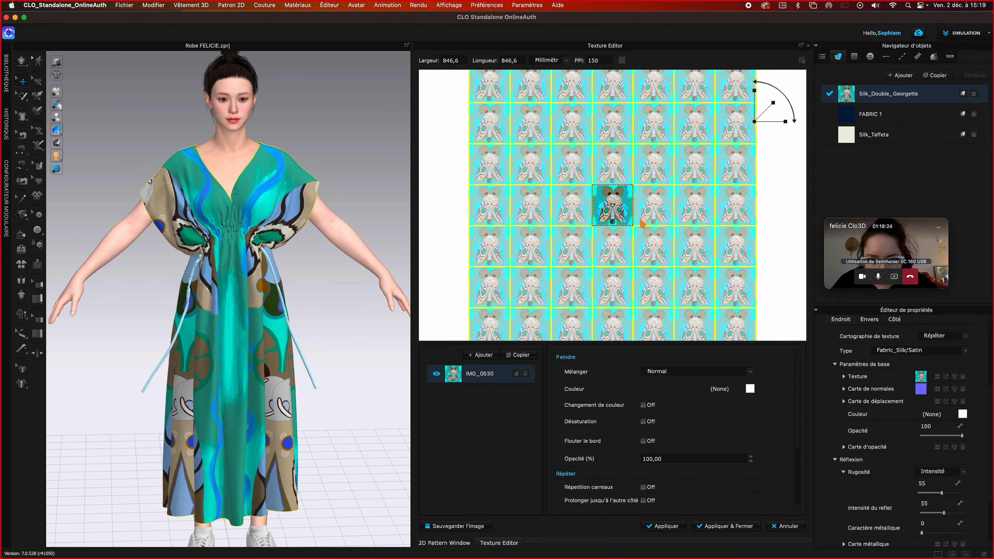
{"action": "scroll", "coordinate": [642, 223], "scroll_direction": "up", "scroll_amount": 3}
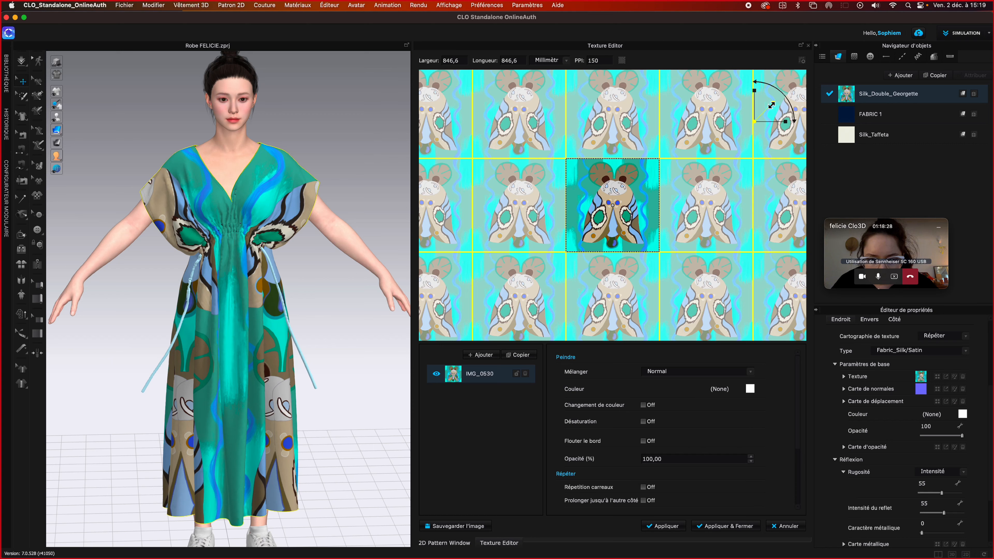
{"action": "left_click_drag", "start_coordinate": [773, 102], "coordinate": [769, 110]}
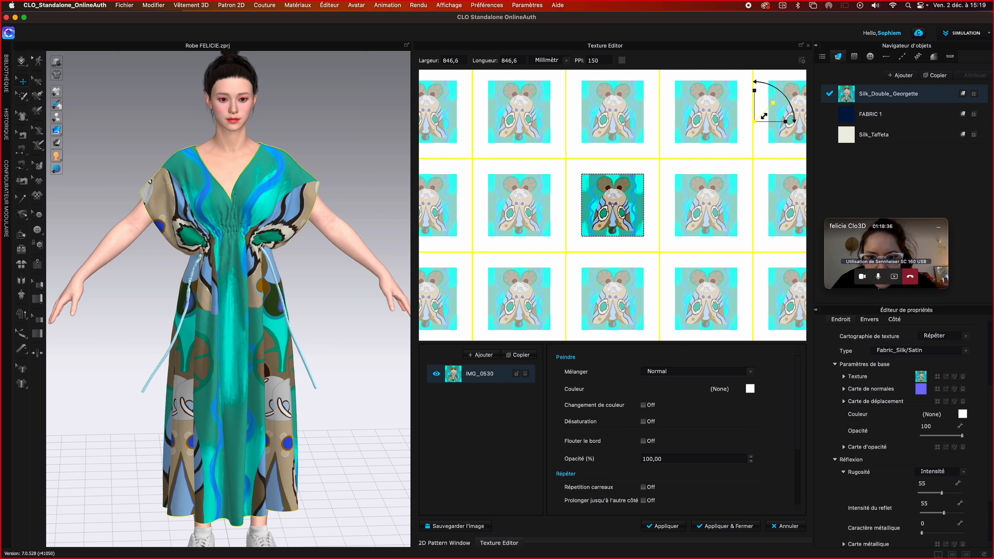
{"action": "left_click_drag", "start_coordinate": [764, 116], "coordinate": [767, 112]}
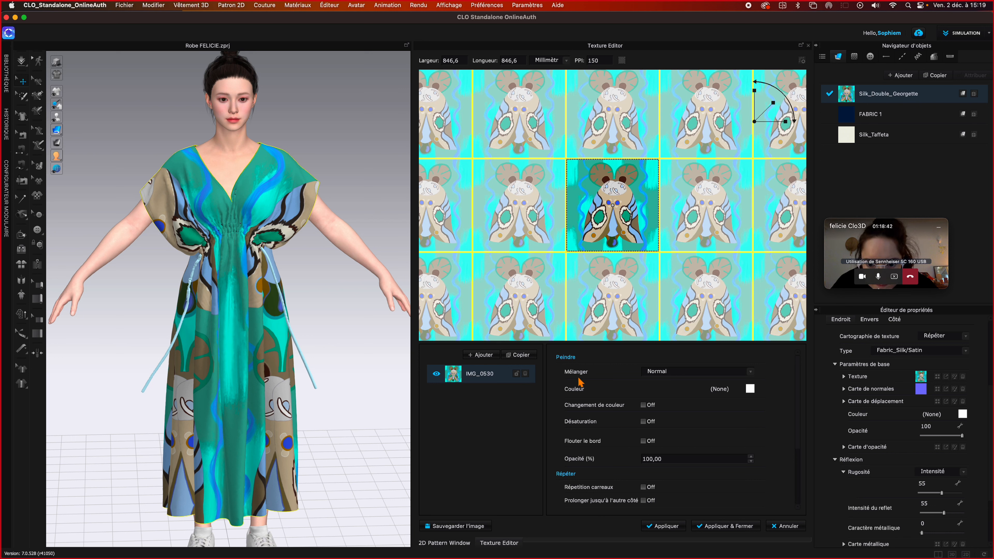
- Set the IMG_0530 layer's blend mode to Produit
{"action": "left_click", "coordinate": [659, 375]}
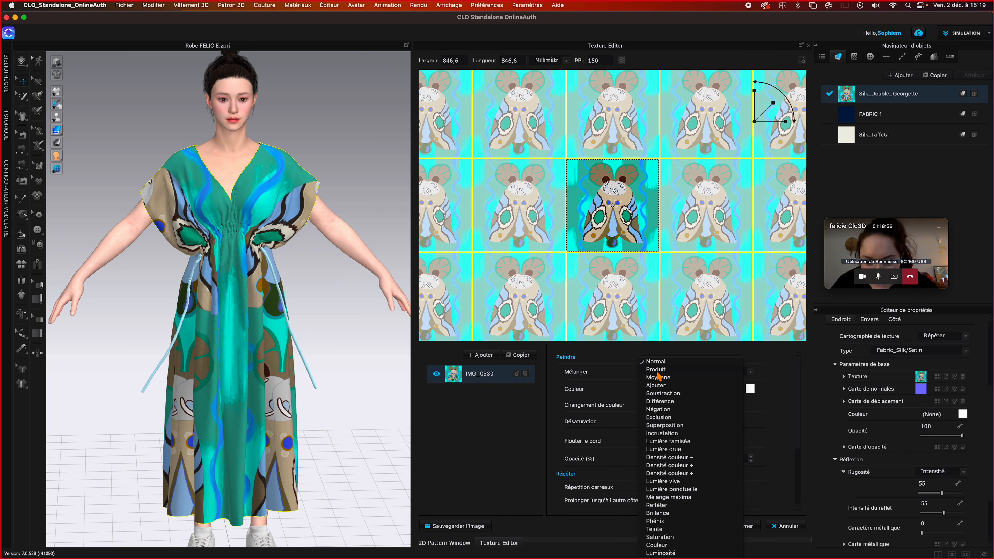
{"action": "left_click", "coordinate": [657, 372]}
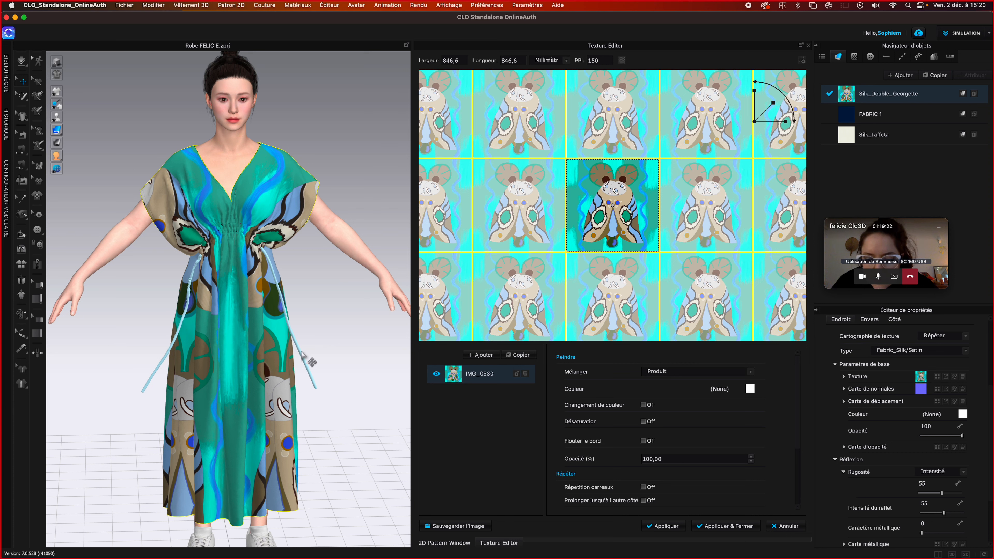
{"action": "left_click", "coordinate": [693, 373]}
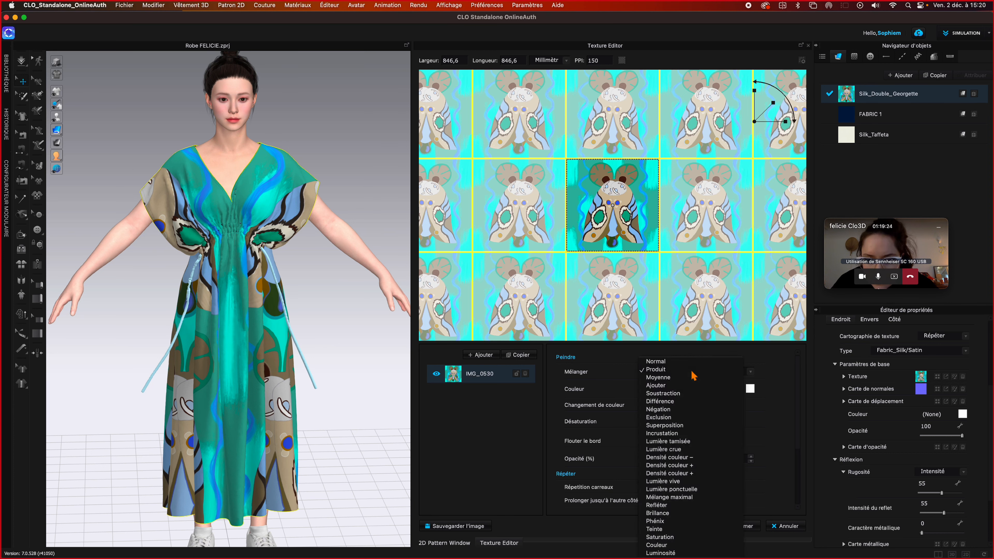
{"action": "left_click", "coordinate": [692, 373]}
- Turn on the Changement de couleur option for the IMG_0530 layer, leaving its number of colours at 0
{"action": "left_click", "coordinate": [927, 118]}
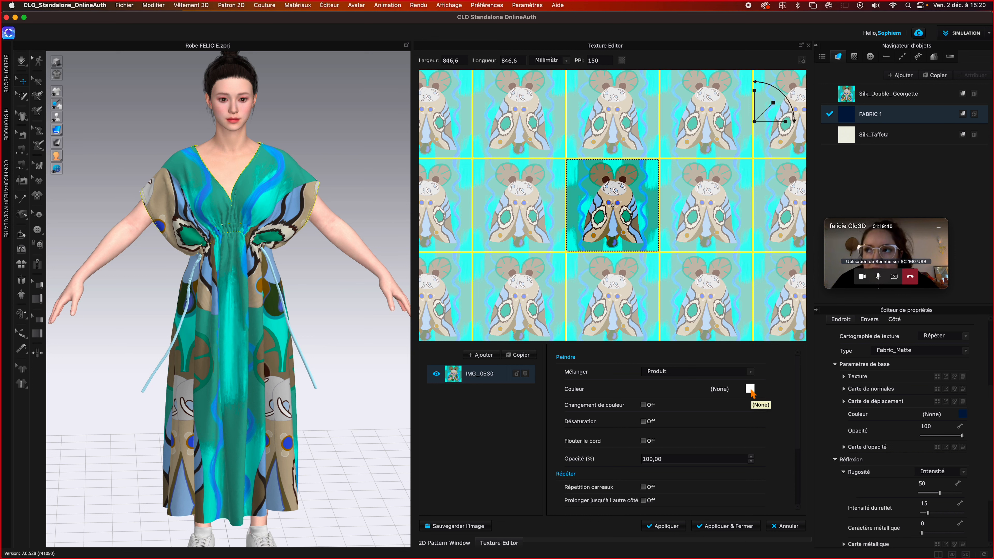
{"action": "left_click", "coordinate": [642, 405]}
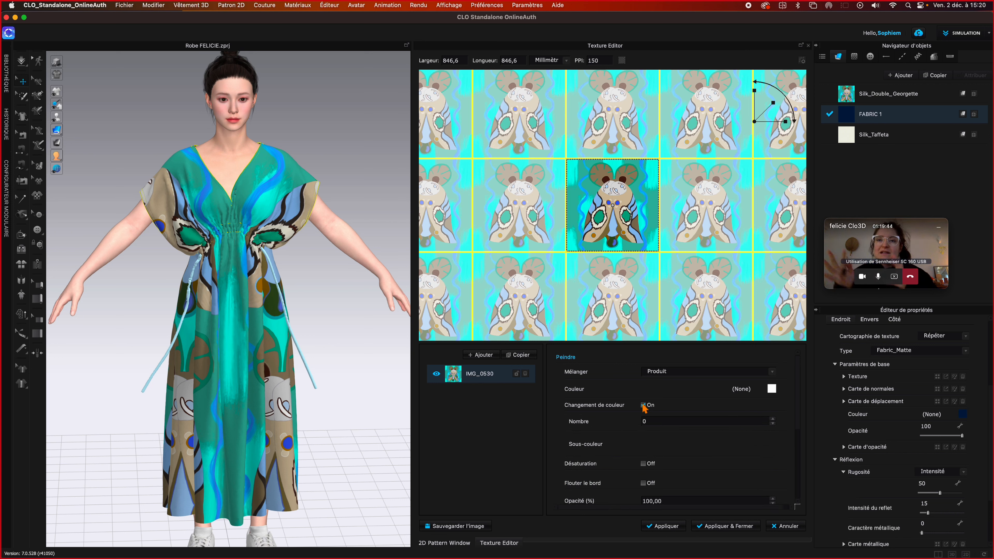
{"action": "left_click", "coordinate": [678, 421]}
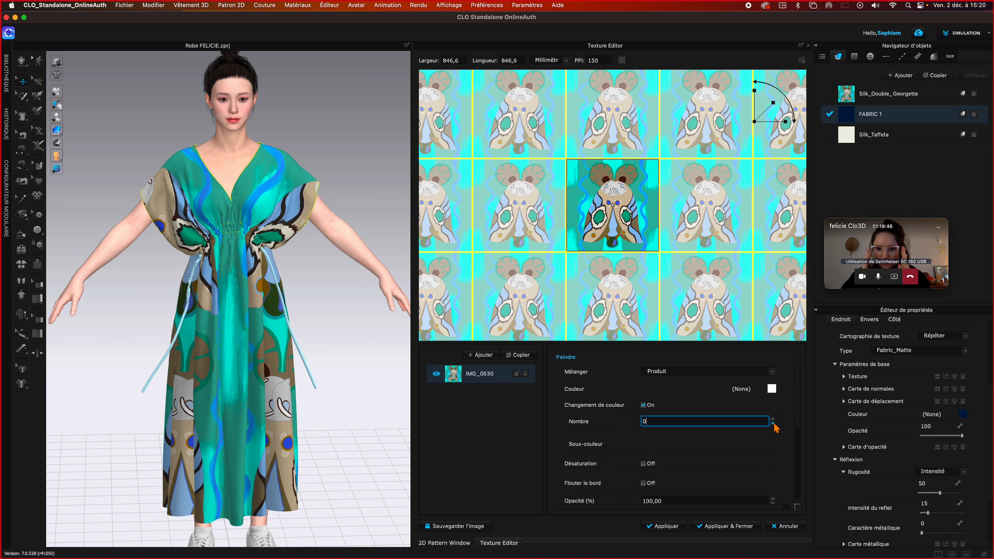
{"action": "left_click", "coordinate": [710, 402]}
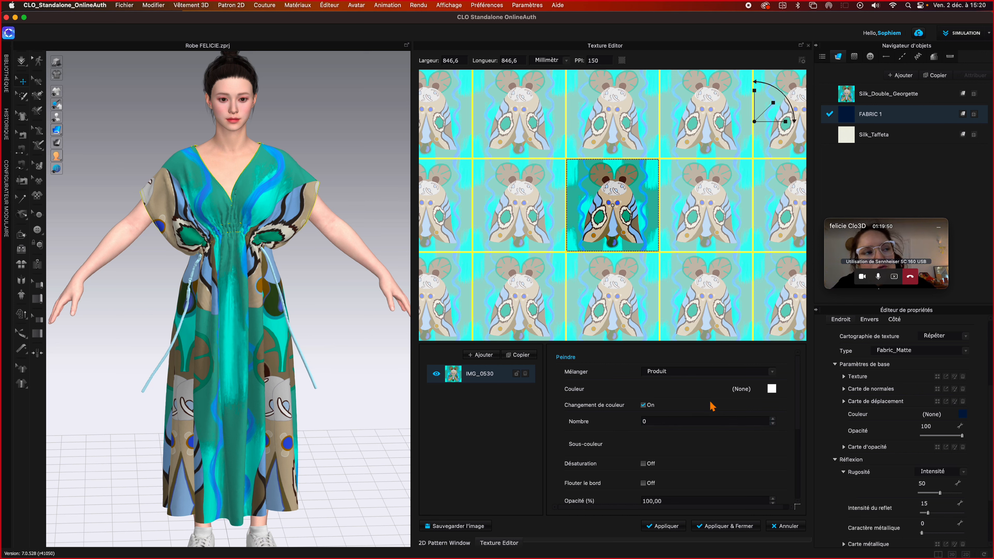
- Set the IMG_0530 layer's transformation pivot to Gauche on X and Dessus on Y
{"action": "scroll", "coordinate": [712, 406], "scroll_direction": "down", "scroll_amount": 6}
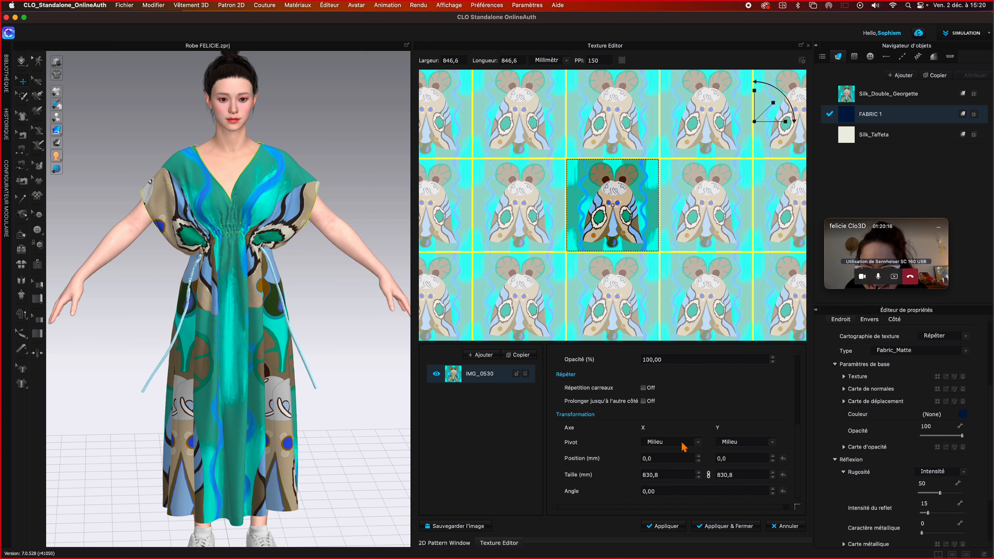
{"action": "left_click", "coordinate": [698, 443]}
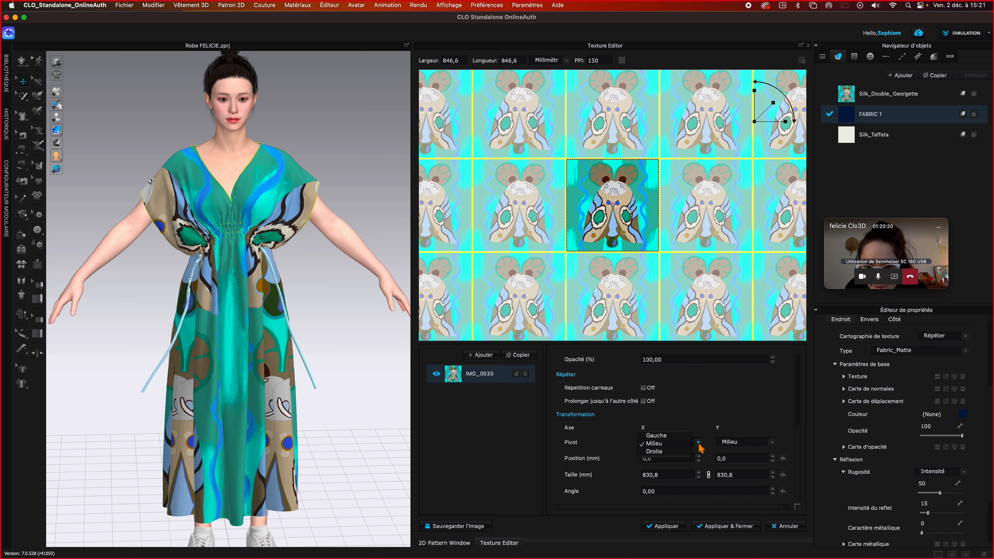
{"action": "left_click", "coordinate": [670, 436]}
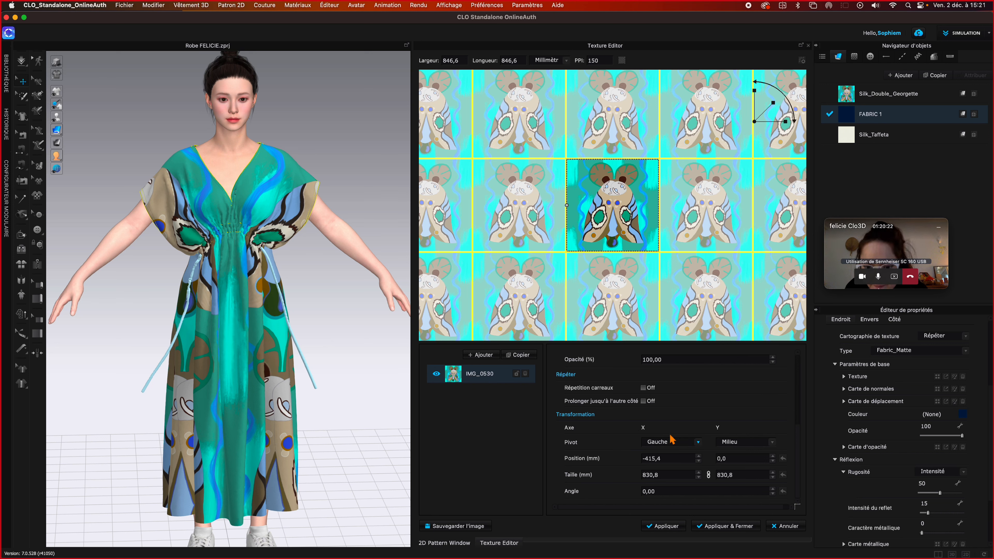
{"action": "left_click", "coordinate": [772, 442]}
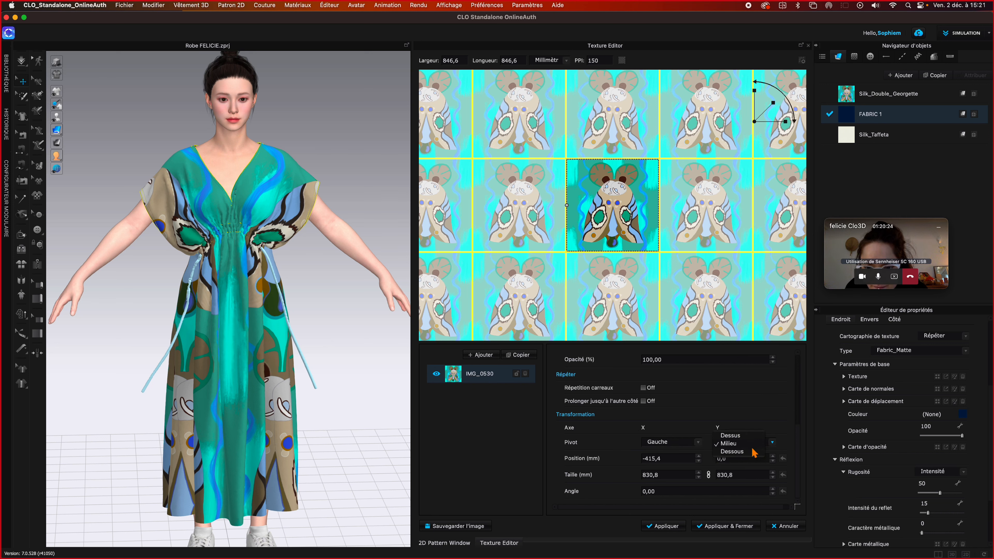
{"action": "left_click", "coordinate": [743, 436]}
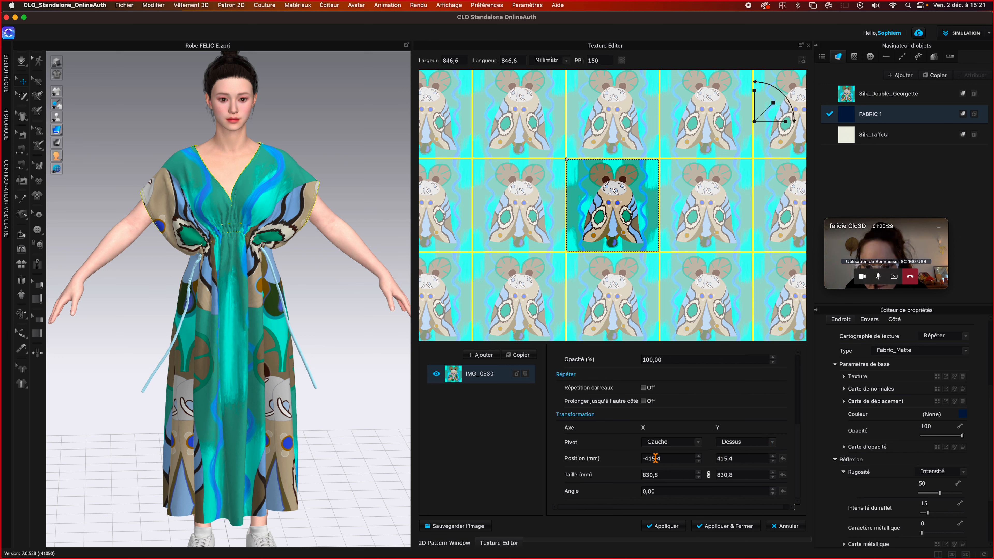
- Try shifting the moth image horizontally inside its tile, to an X position of about -242 mm
{"action": "left_click", "coordinate": [671, 458]}
{"action": "left_click_drag", "start_coordinate": [670, 460], "coordinate": [625, 461]}
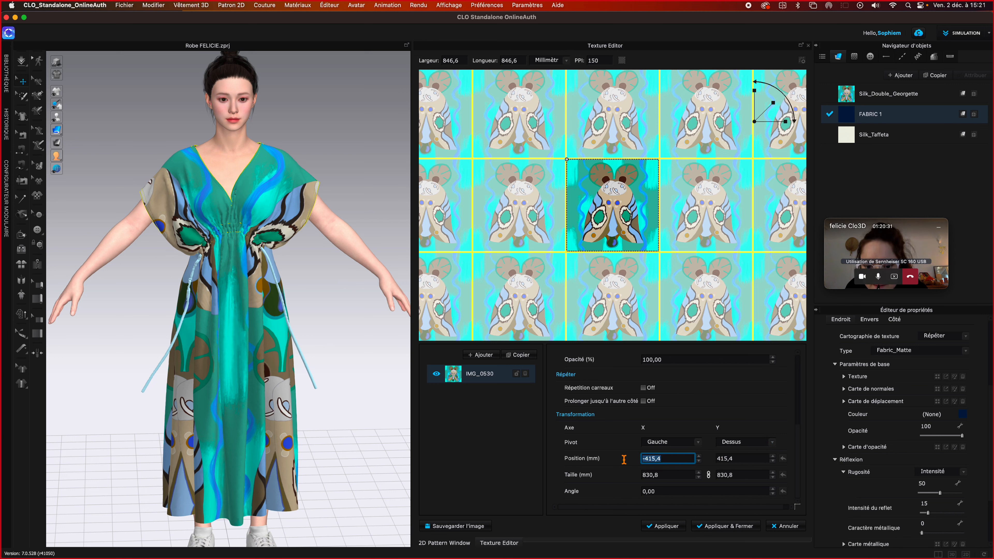
{"action": "key", "text": "Up"}
{"action": "key", "text": "Up"}
{"action": "key", "text": "Up"}
{"action": "key", "text": "Up"}
{"action": "key", "text": "Up"}
{"action": "key", "text": "Up"}
{"action": "key", "text": "Up"}
{"action": "key", "text": "Up"}
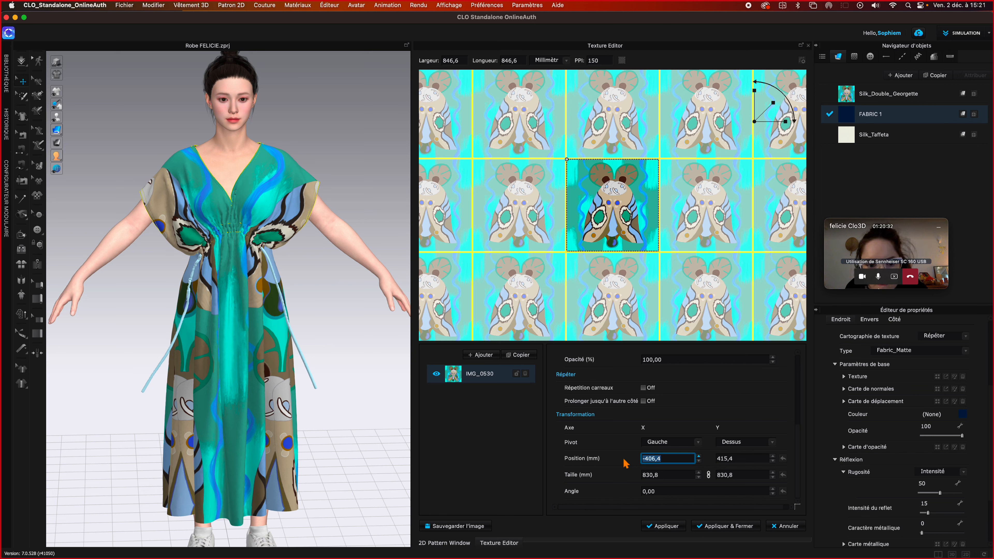
{"action": "key", "text": "Up"}
{"action": "key", "text": "Up"}
{"action": "key", "text": "Up"}
{"action": "left_click_drag", "start_coordinate": [634, 192], "coordinate": [648, 191]}
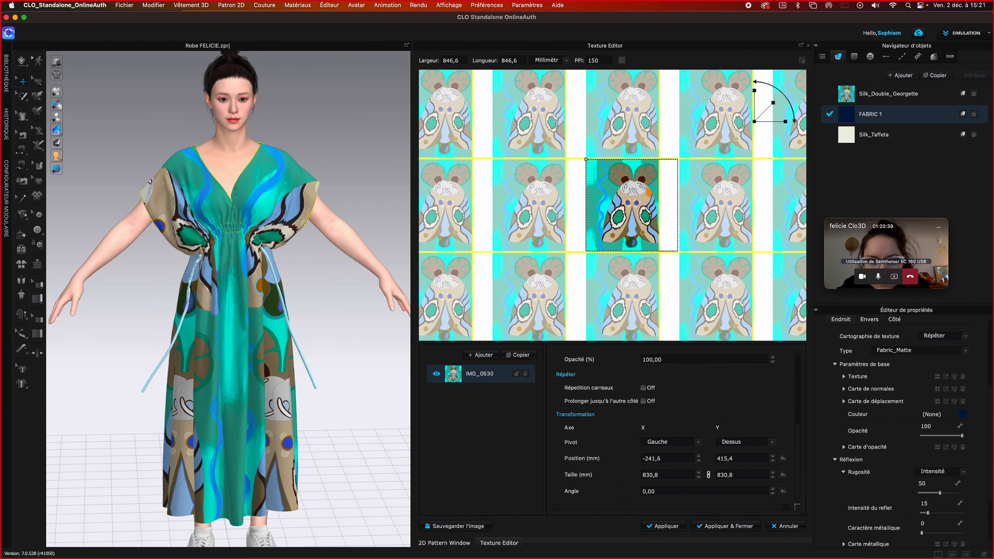
- Run the garment simulation briefly with the whole dressed avatar in view, and stop it
{"action": "left_click", "coordinate": [23, 65]}
{"action": "left_click", "coordinate": [49, 62]}
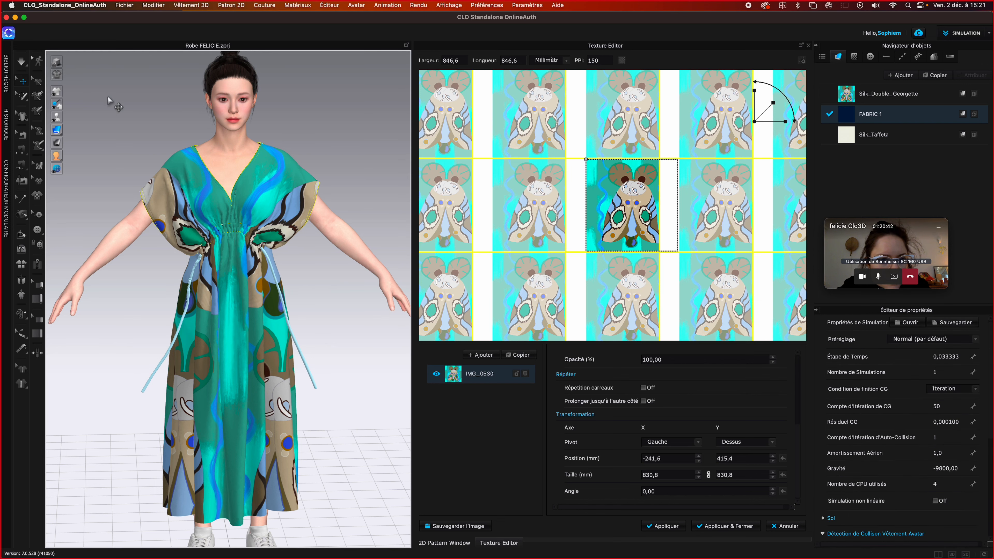
{"action": "left_click", "coordinate": [128, 107]}
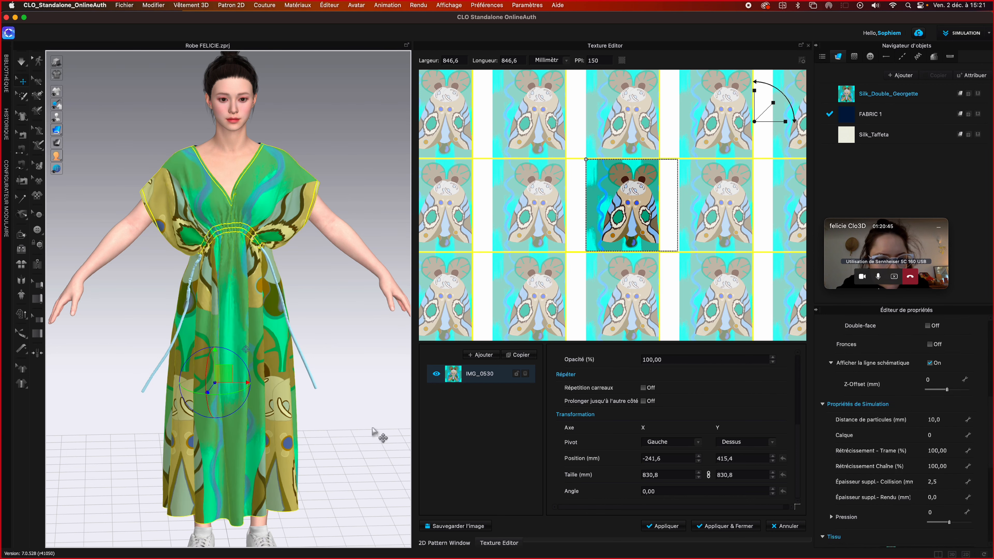
{"action": "scroll", "coordinate": [361, 335], "scroll_direction": "down", "scroll_amount": 2}
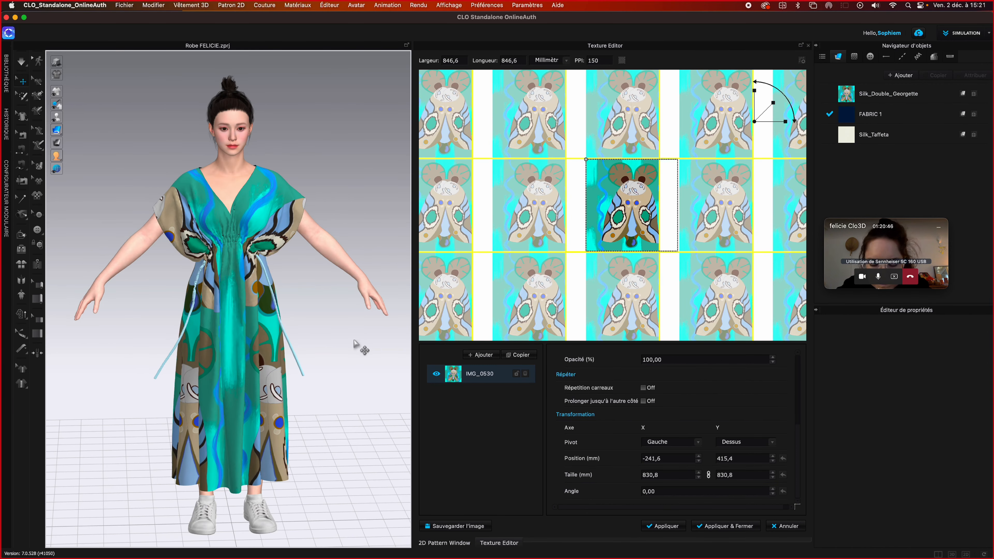
{"action": "key", "text": "q"}
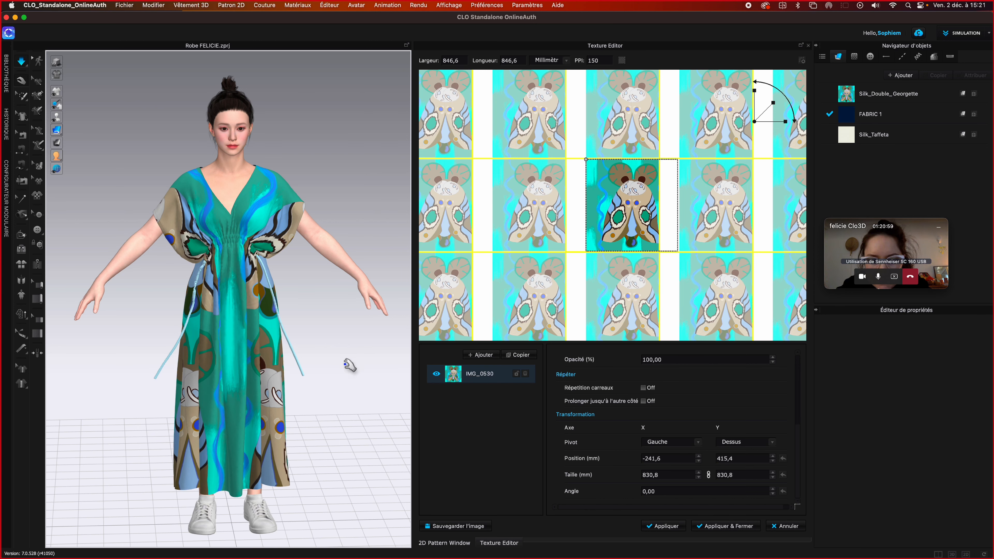
{"action": "key", "text": "space"}
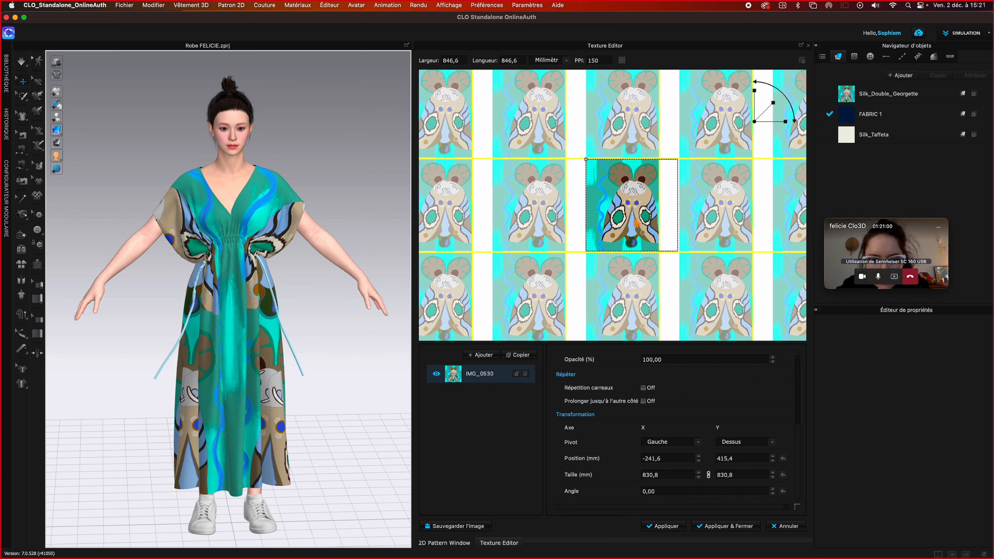
- Move the moth image back over its tile, to about X -414 and Y 403 mm, and select the Silk_Double_Georgette fabric
{"action": "mouse_move", "coordinate": [622, 219]}
{"action": "left_mouse_down"}
{"action": "mouse_move", "coordinate": [630, 222]}
{"action": "mouse_move", "coordinate": [604, 220]}
{"action": "left_mouse_up"}
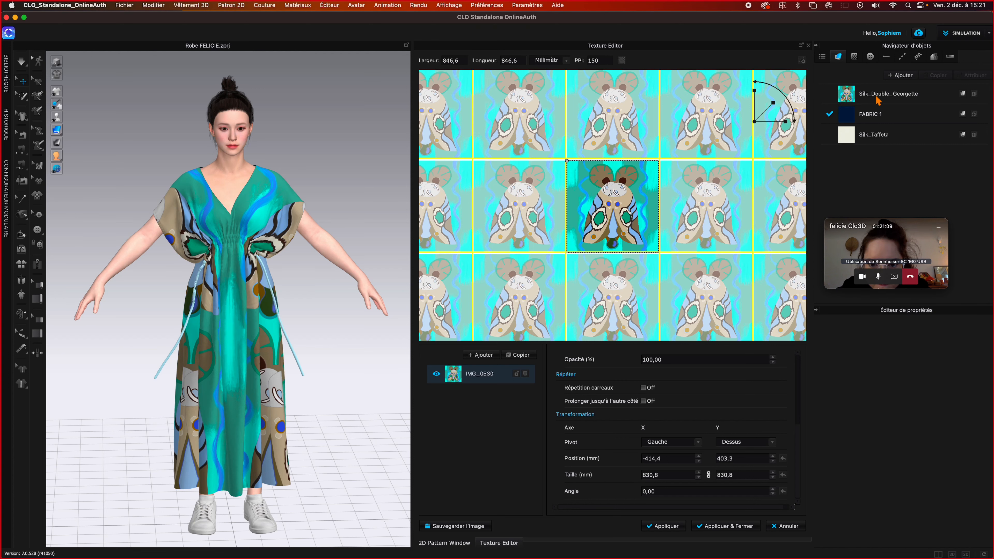
{"action": "left_click", "coordinate": [855, 98]}
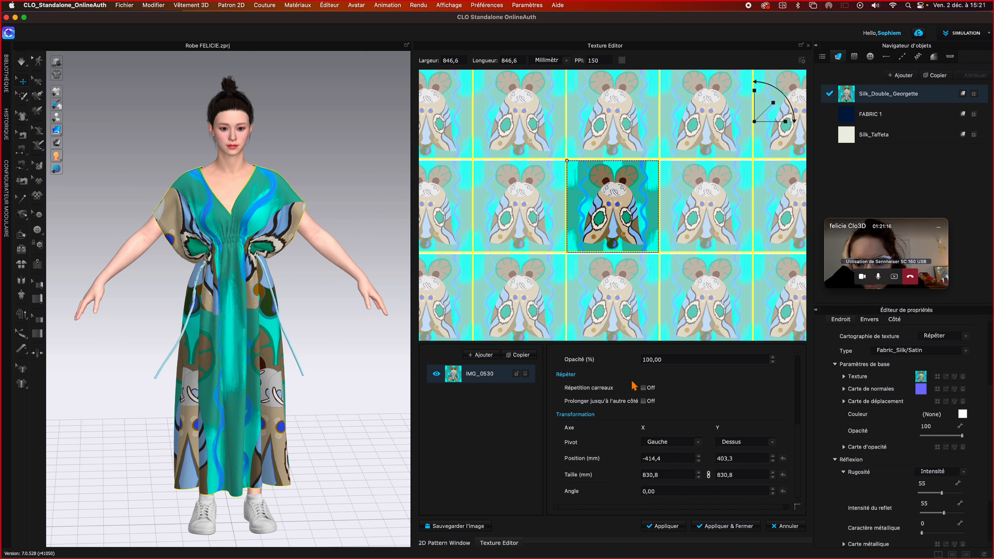
- Try offsetting the moth image to about X -290 and Y 303 mm on the dress, moving it back over its tile
{"action": "left_click_drag", "start_coordinate": [612, 212], "coordinate": [624, 221]}
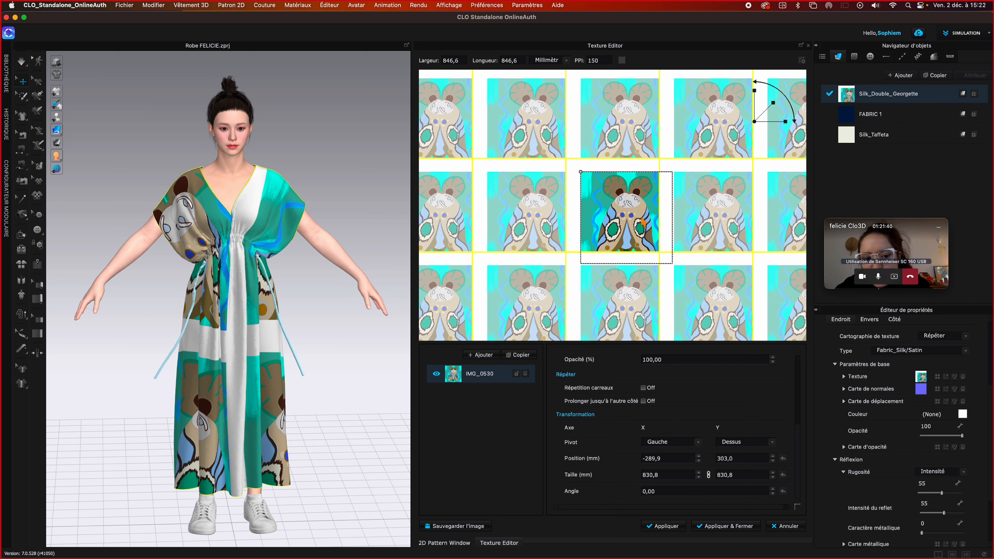
{"action": "left_click_drag", "start_coordinate": [642, 221], "coordinate": [629, 207]}
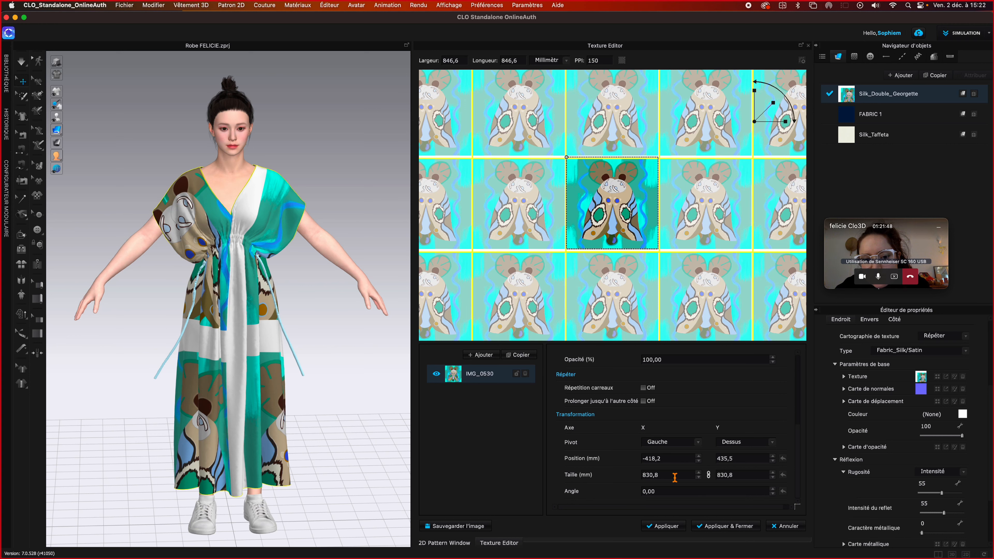
- Rotate the moth image to an angle of 45 degrees and apply the texture to the fabric
{"action": "left_click", "coordinate": [681, 491]}
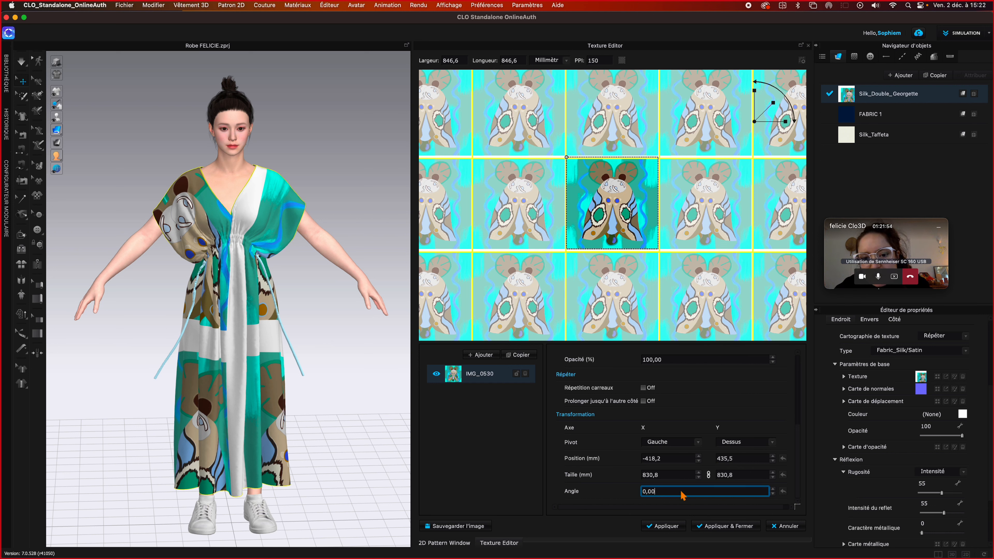
{"action": "double_click", "coordinate": [681, 492]}
{"action": "type", "text": "45"}
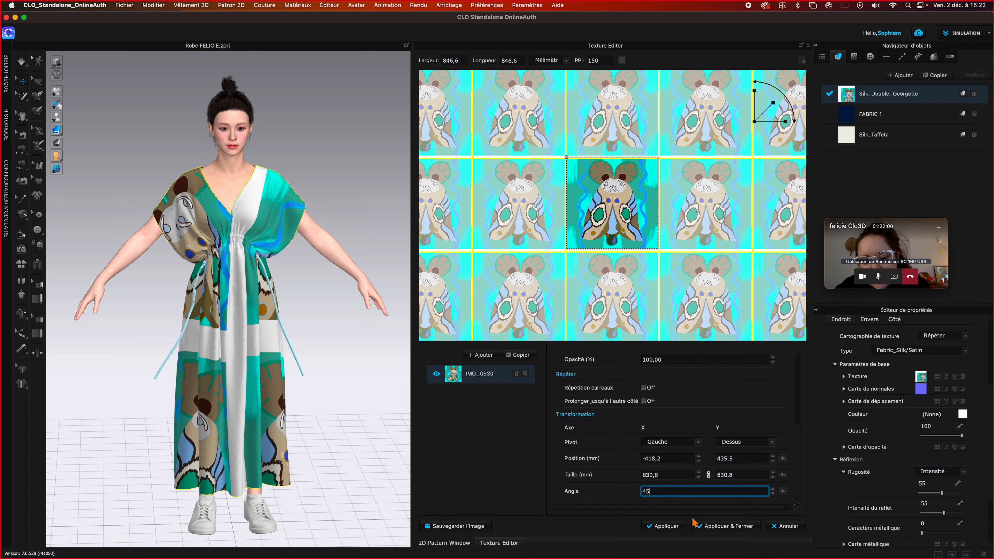
{"action": "left_click", "coordinate": [668, 528]}
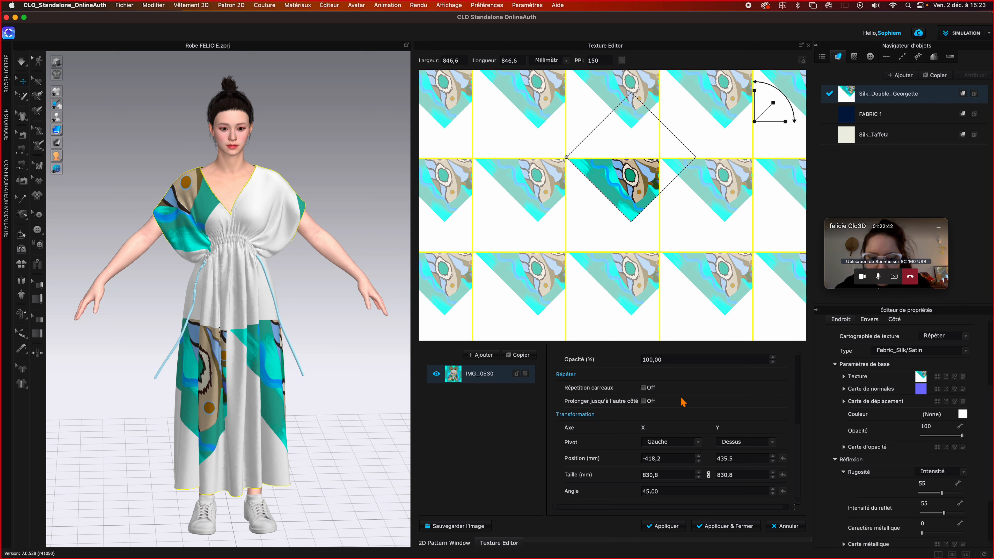
- Tint the IMG_0530 layer with the green 39AA9A sampled from the dress bodice and apply it to the fabric
{"action": "scroll", "coordinate": [684, 403], "scroll_direction": "up", "scroll_amount": 3}
{"action": "scroll", "coordinate": [683, 402], "scroll_direction": "up", "scroll_amount": 2}
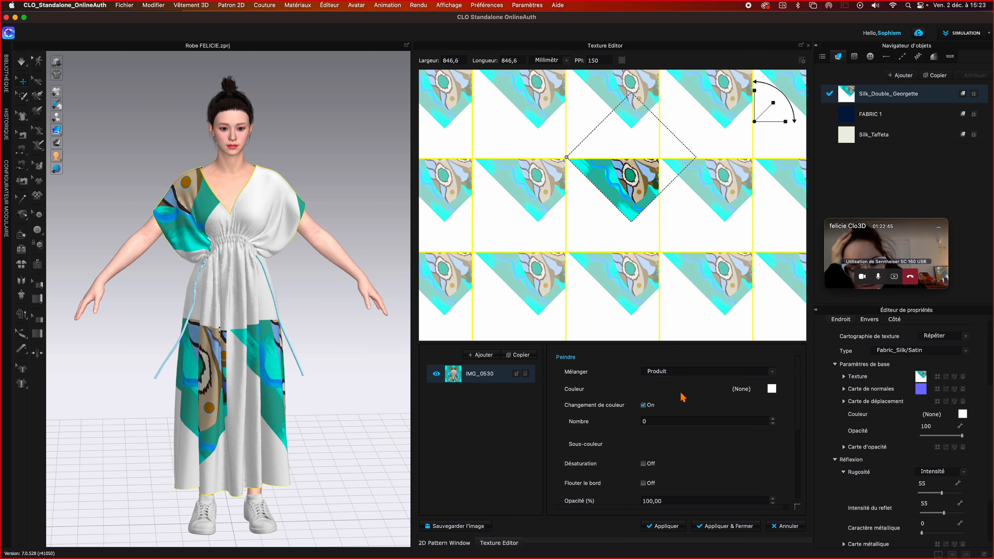
{"action": "left_click", "coordinate": [771, 389]}
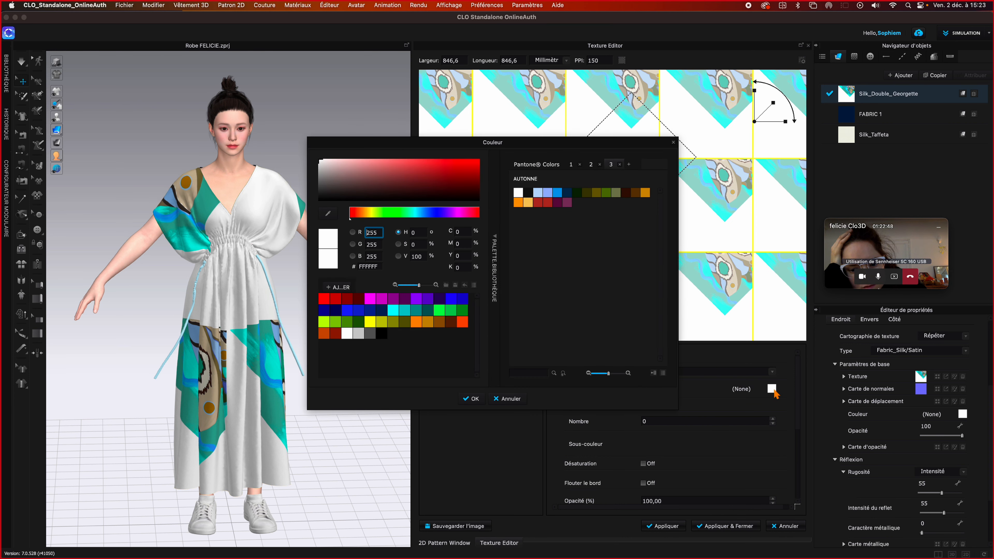
{"action": "left_click", "coordinate": [328, 213]}
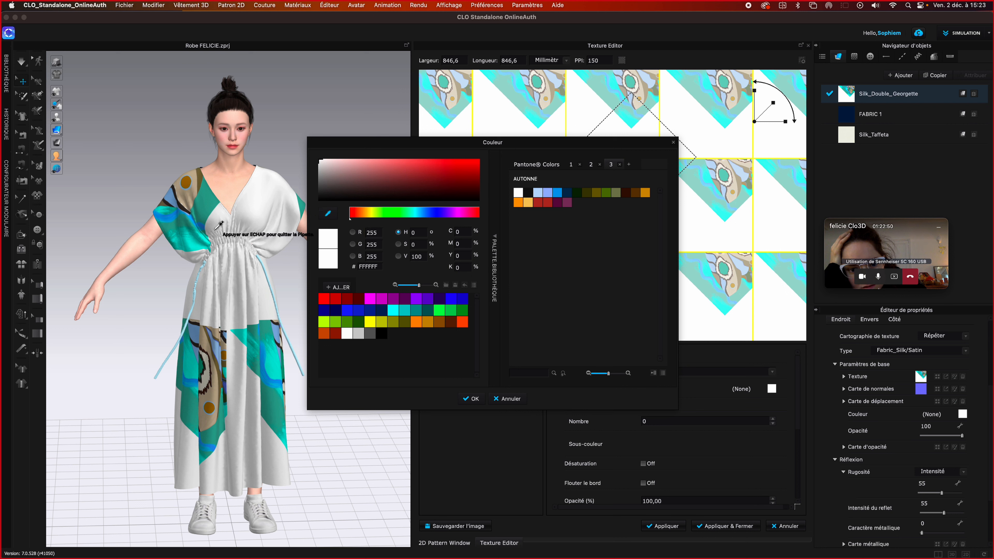
{"action": "left_click", "coordinate": [209, 200]}
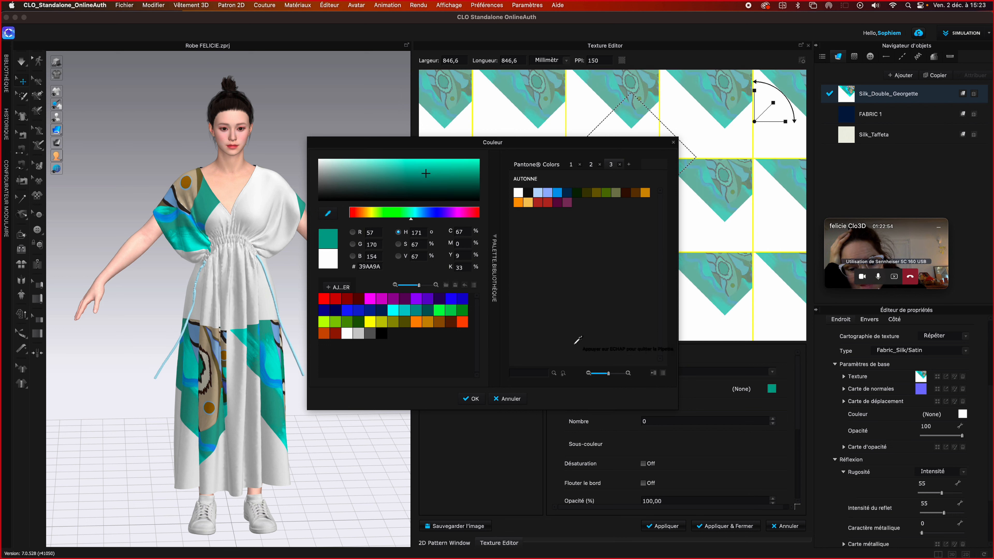
{"action": "key", "text": "Escape"}
{"action": "left_click", "coordinate": [473, 399]}
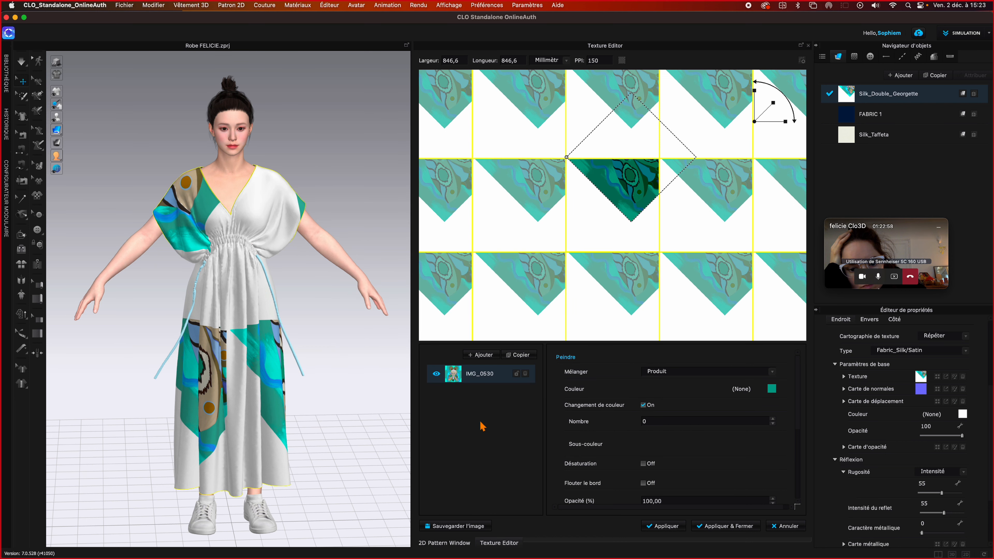
{"action": "left_click", "coordinate": [665, 525]}
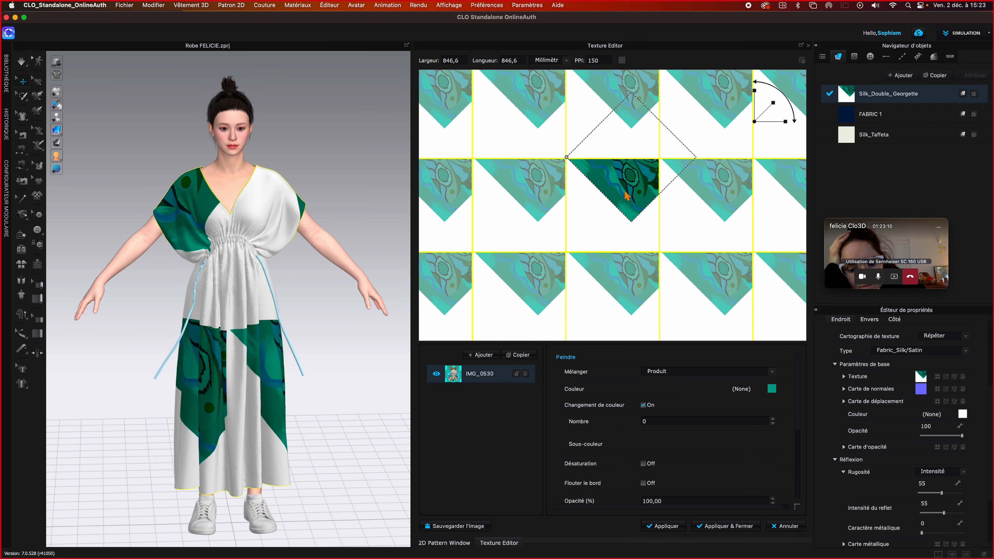
- Undo the green tint applied to the dress fabric and set the IMG_0530 layer's colour to near-white F7FAFA
{"action": "key", "text": "super+z"}
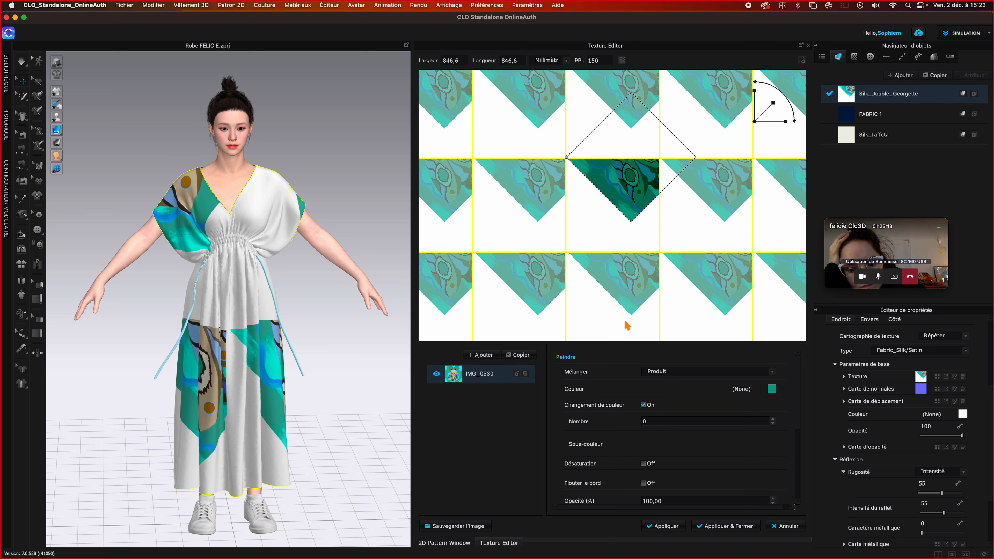
{"action": "left_click", "coordinate": [772, 391]}
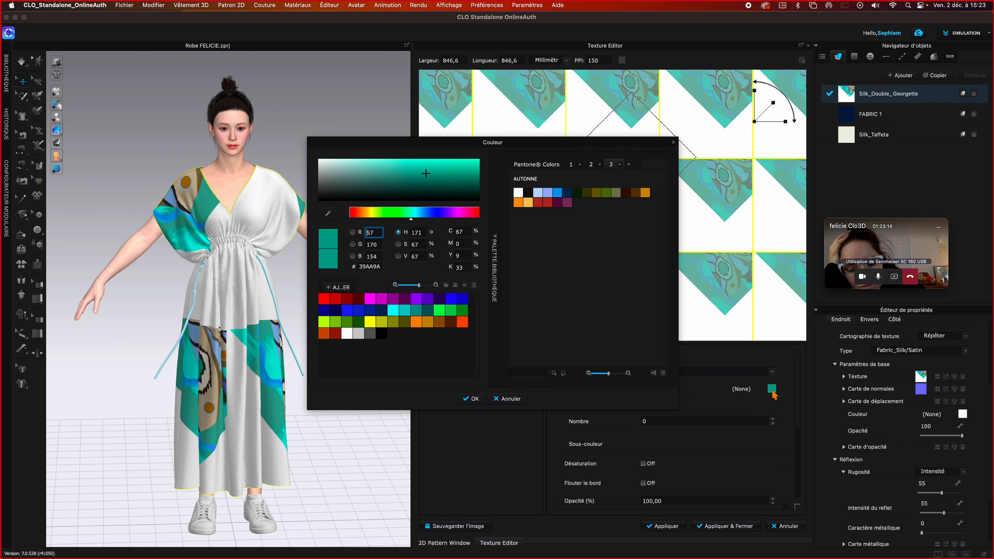
{"action": "left_click", "coordinate": [320, 161]}
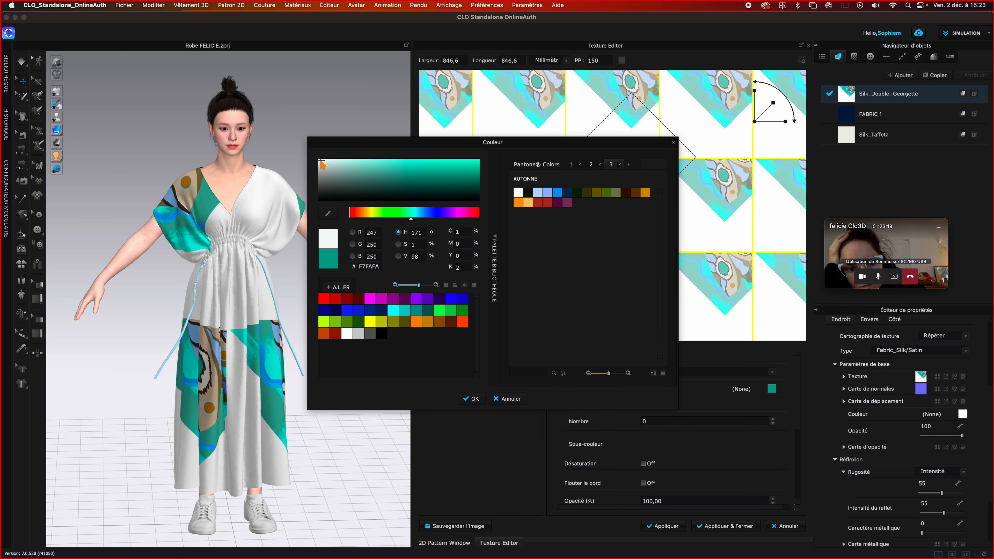
{"action": "left_click", "coordinate": [474, 400]}
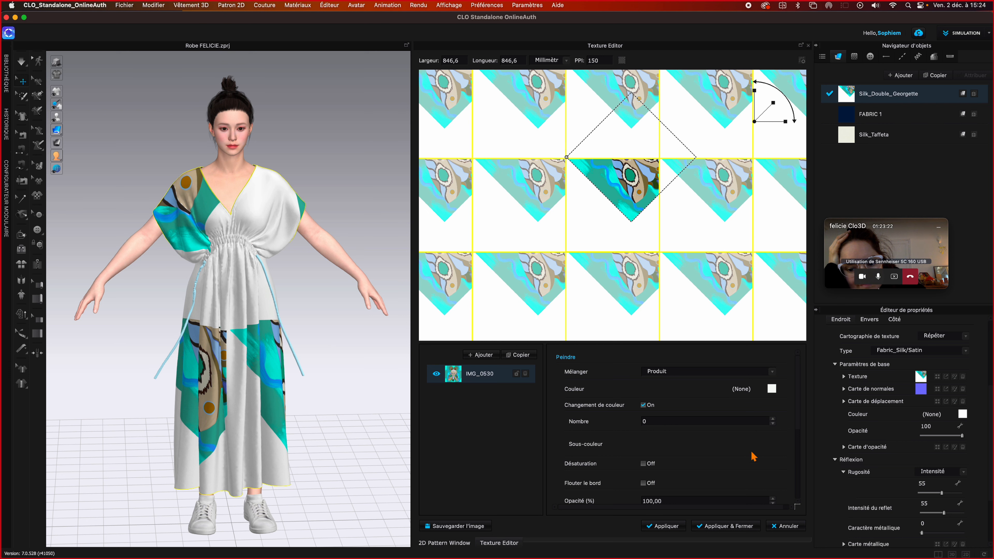
- Try lowering the IMG_0530 layer's opacity to 96% and set it back to 100%
{"action": "scroll", "coordinate": [753, 456], "scroll_direction": "down", "scroll_amount": 3}
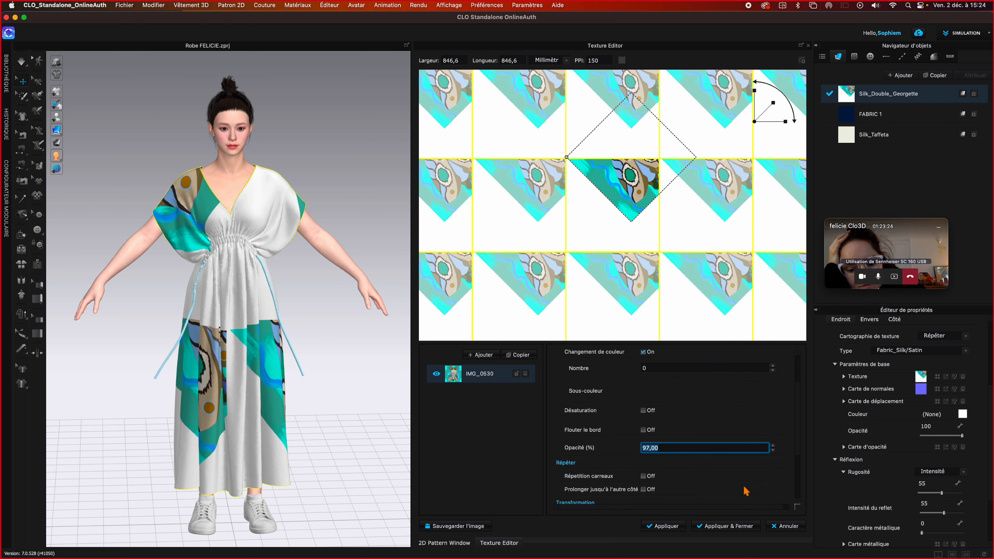
{"action": "scroll", "coordinate": [746, 491], "scroll_direction": "down", "scroll_amount": 2}
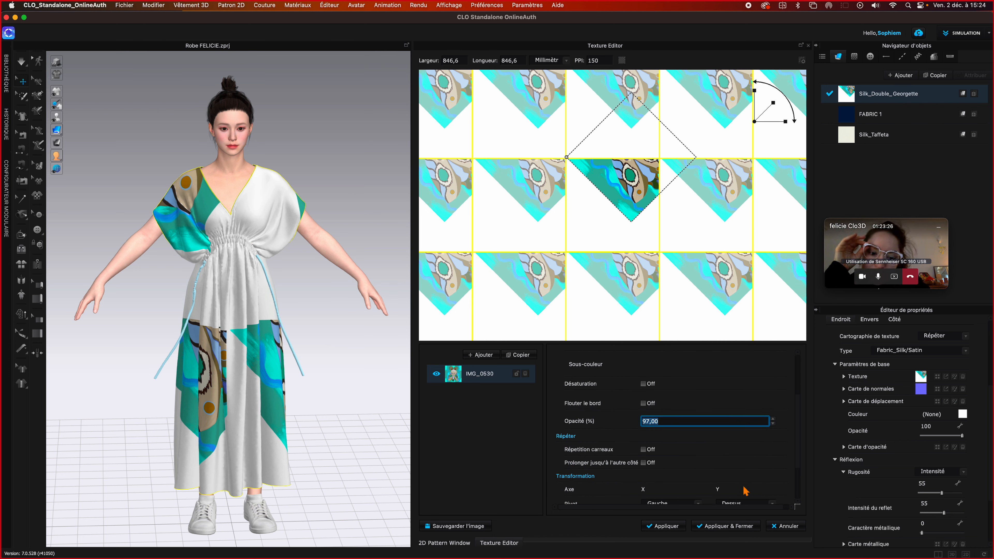
{"action": "left_click", "coordinate": [773, 423]}
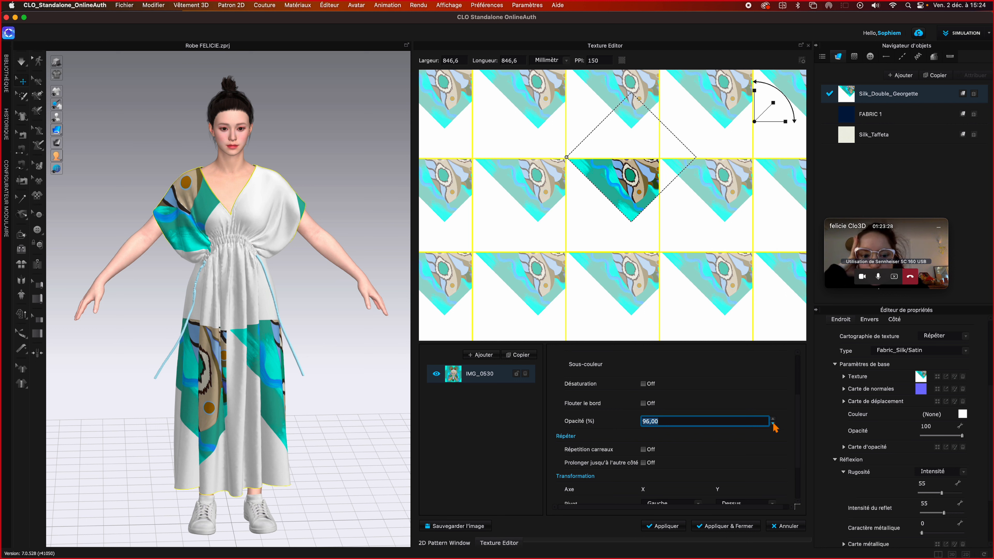
{"action": "left_click", "coordinate": [773, 423]}
{"action": "left_click", "coordinate": [772, 423]}
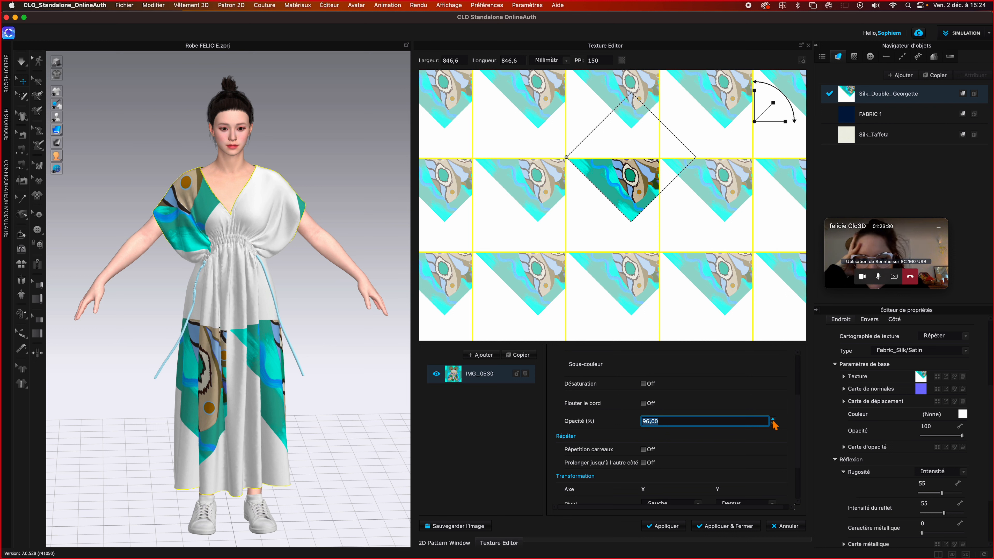
{"action": "left_click", "coordinate": [773, 419]}
{"action": "left_click", "coordinate": [773, 418]}
{"action": "left_click", "coordinate": [773, 418]}
{"action": "left_click", "coordinate": [773, 418]}
{"action": "left_click", "coordinate": [773, 418]}
{"action": "left_click", "coordinate": [773, 419]}
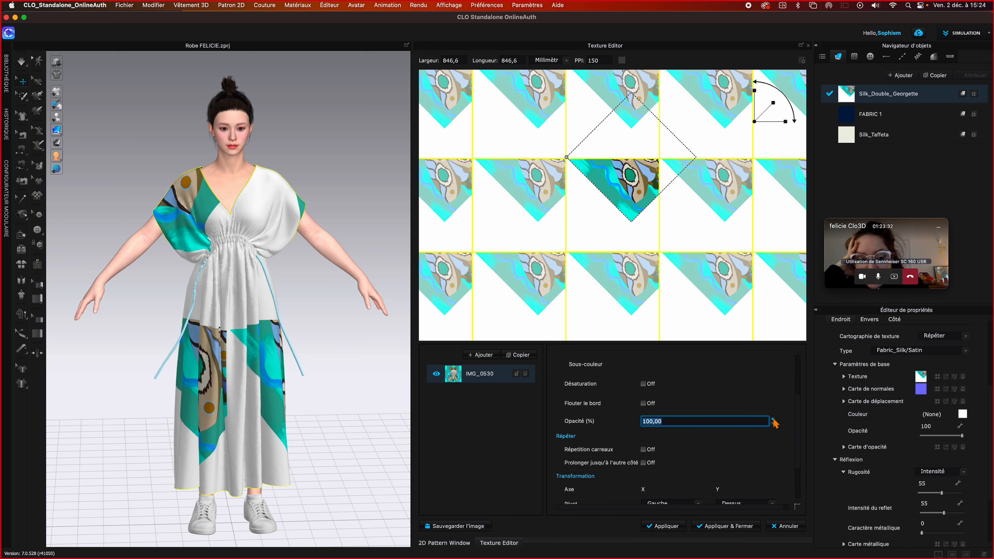
{"action": "left_click", "coordinate": [751, 459]}
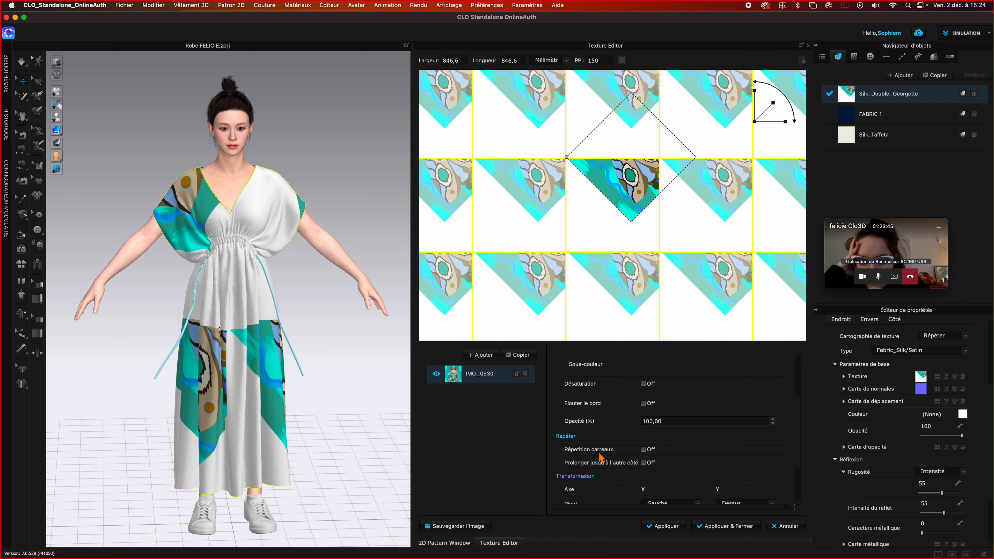
- Turn on tile repetition (Répétition carreaux) for the IMG_0530 layer and apply the texture to the fabric
{"action": "left_click", "coordinate": [644, 449]}
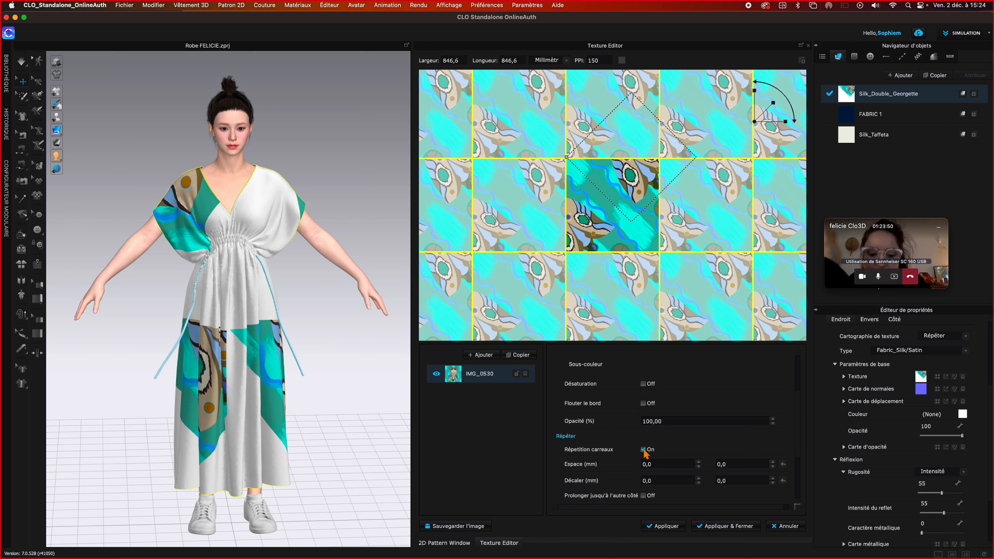
{"action": "left_click", "coordinate": [666, 526]}
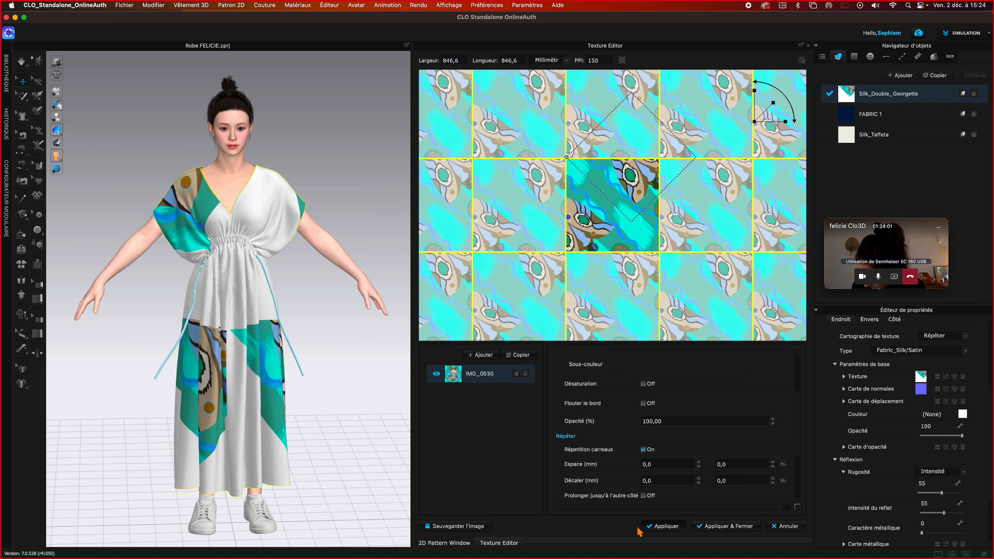
{"action": "left_click", "coordinate": [638, 528]}
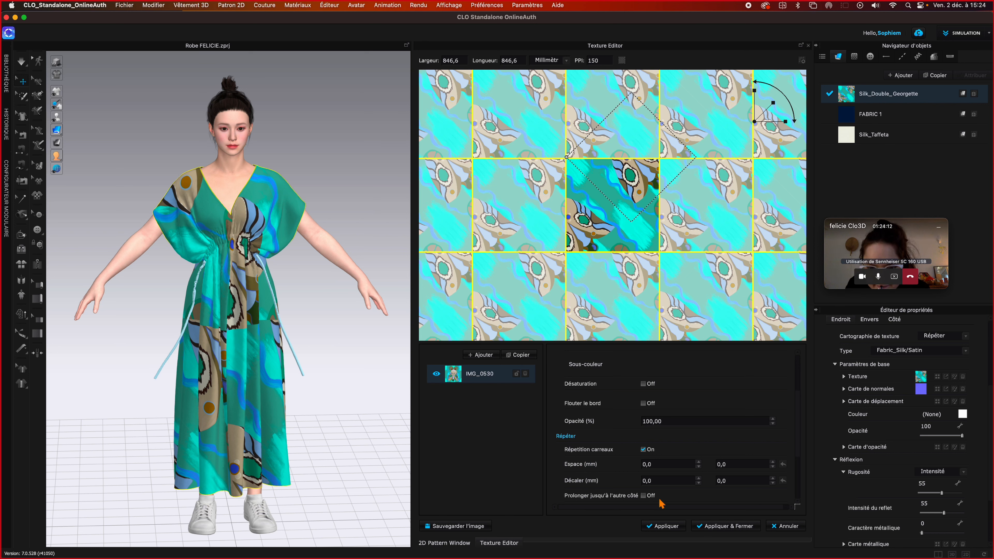
- Turn on extending the image to the other side (Prolonger jusqu'à l'autre côté) and apply the texture
{"action": "scroll", "coordinate": [655, 504], "scroll_direction": "down", "scroll_amount": 2}
{"action": "scroll", "coordinate": [654, 505], "scroll_direction": "down", "scroll_amount": 2}
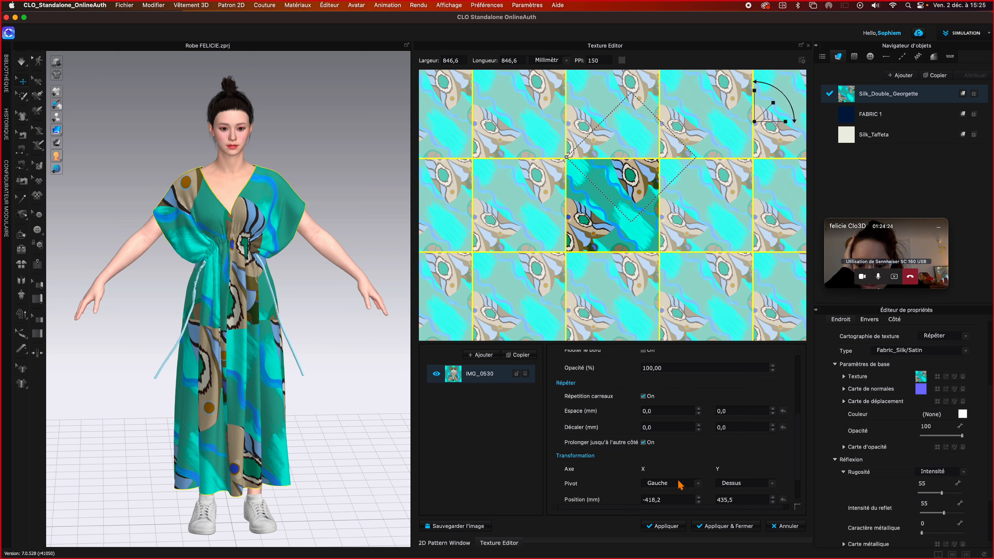
{"action": "left_click", "coordinate": [674, 527]}
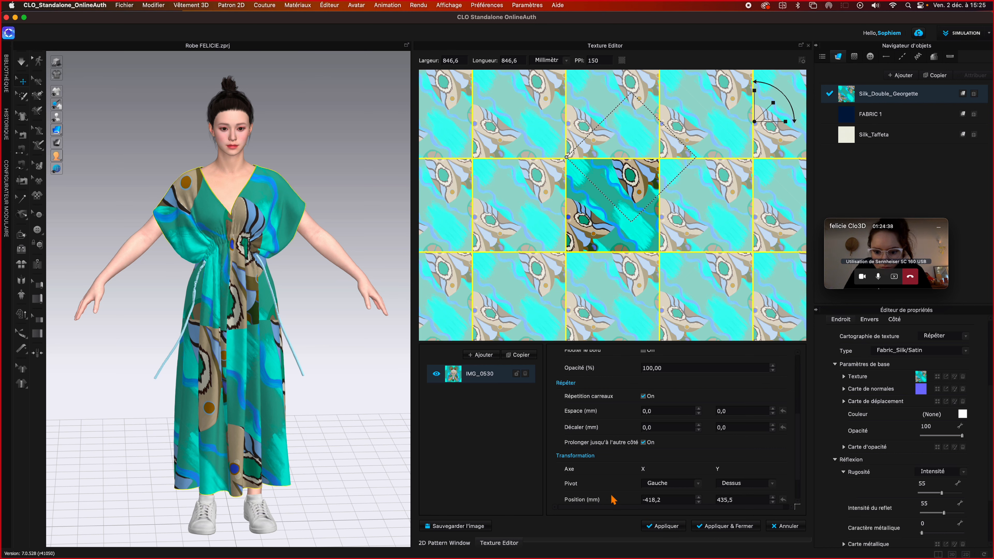
- Try turning off tile repetition for the IMG_0530 texture, apply it to the dress, and turn the repetition back on
{"action": "scroll", "coordinate": [612, 500], "scroll_direction": "down", "scroll_amount": 2}
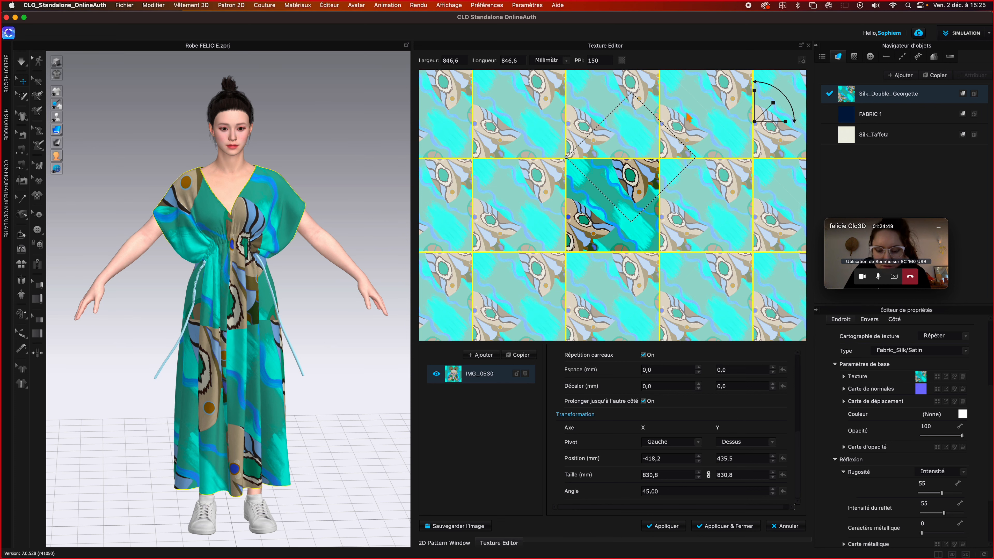
{"action": "scroll", "coordinate": [698, 206], "scroll_direction": "up", "scroll_amount": 2}
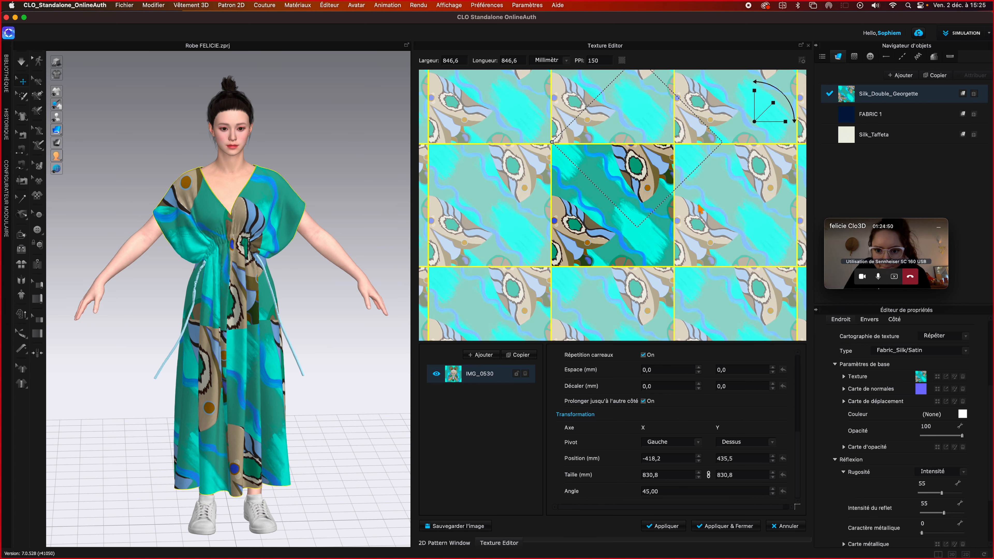
{"action": "scroll", "coordinate": [699, 208], "scroll_direction": "down", "scroll_amount": 8}
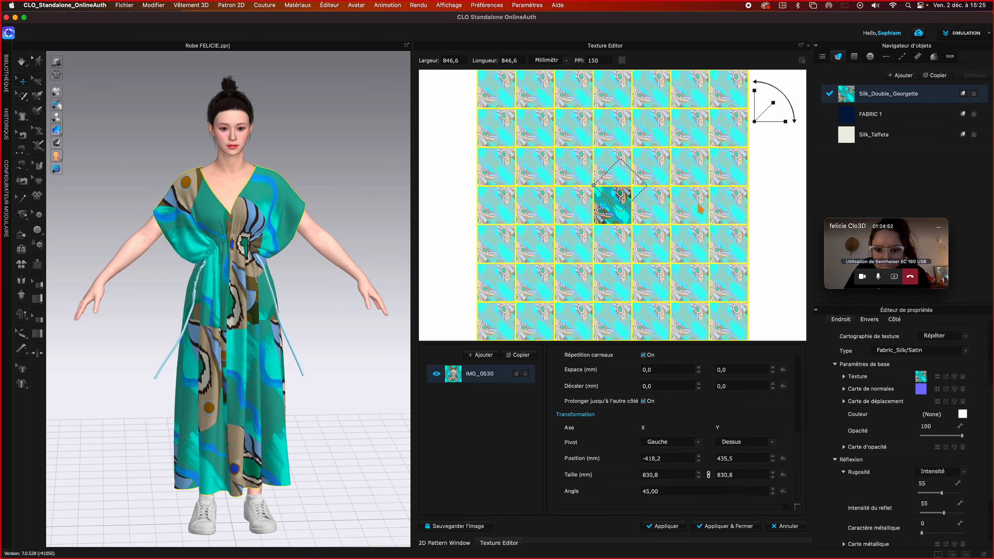
{"action": "scroll", "coordinate": [699, 209], "scroll_direction": "up", "scroll_amount": 2}
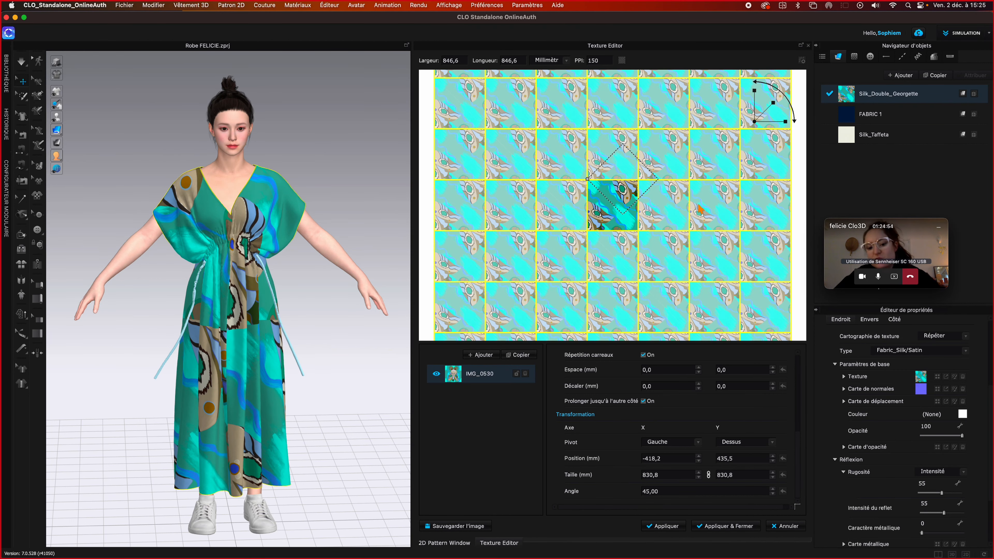
{"action": "scroll", "coordinate": [699, 208], "scroll_direction": "up", "scroll_amount": 2}
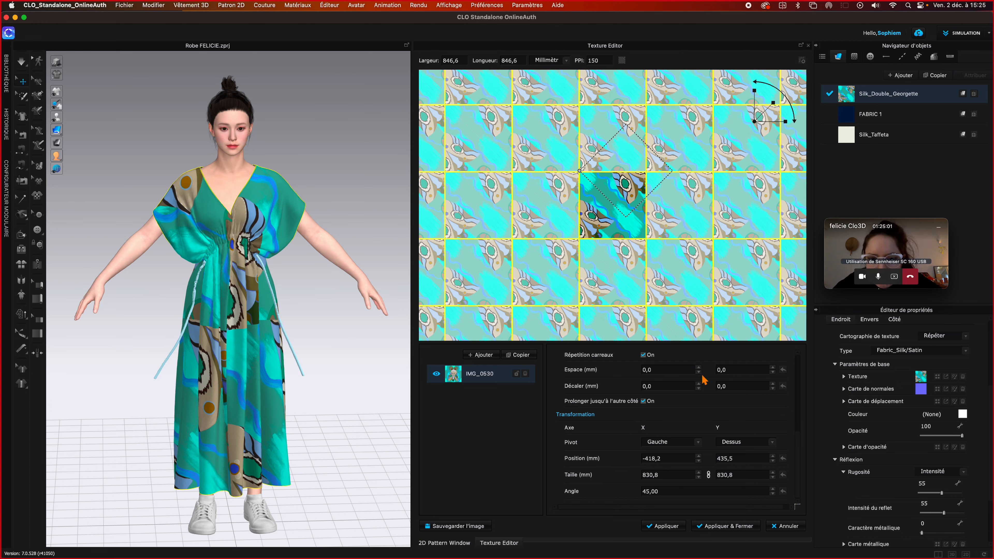
{"action": "scroll", "coordinate": [706, 383], "scroll_direction": "up", "scroll_amount": 2}
{"action": "scroll", "coordinate": [705, 383], "scroll_direction": "up", "scroll_amount": 2}
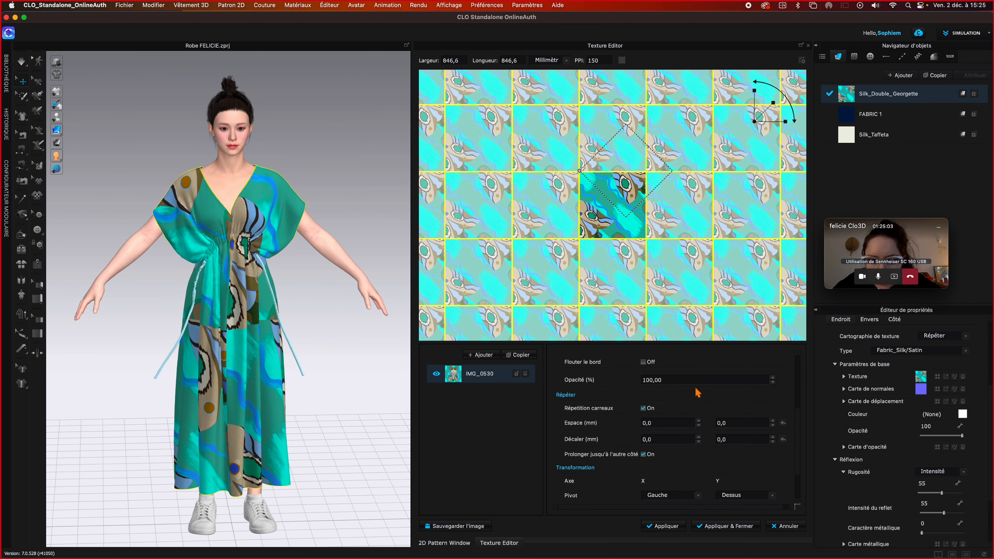
{"action": "left_click", "coordinate": [643, 409]}
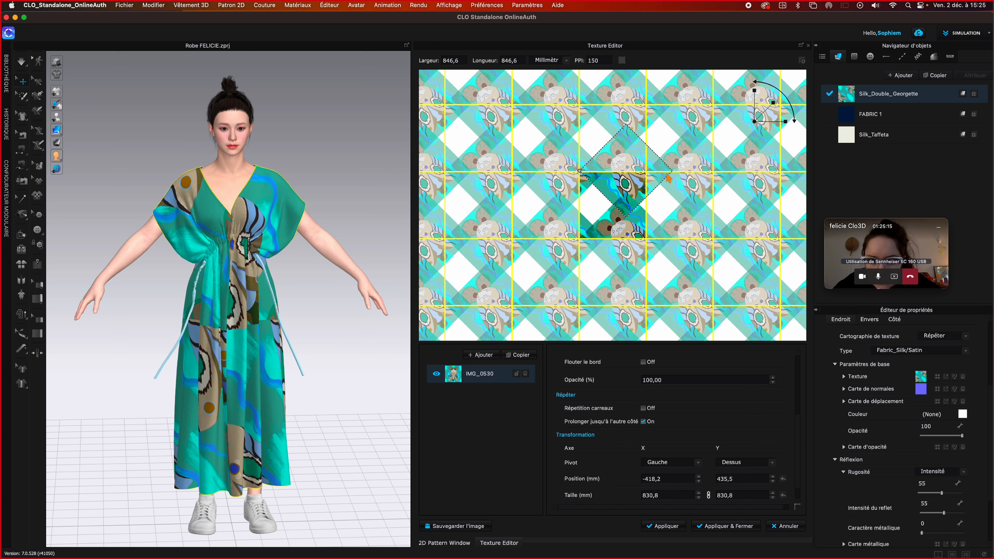
{"action": "left_click", "coordinate": [665, 526]}
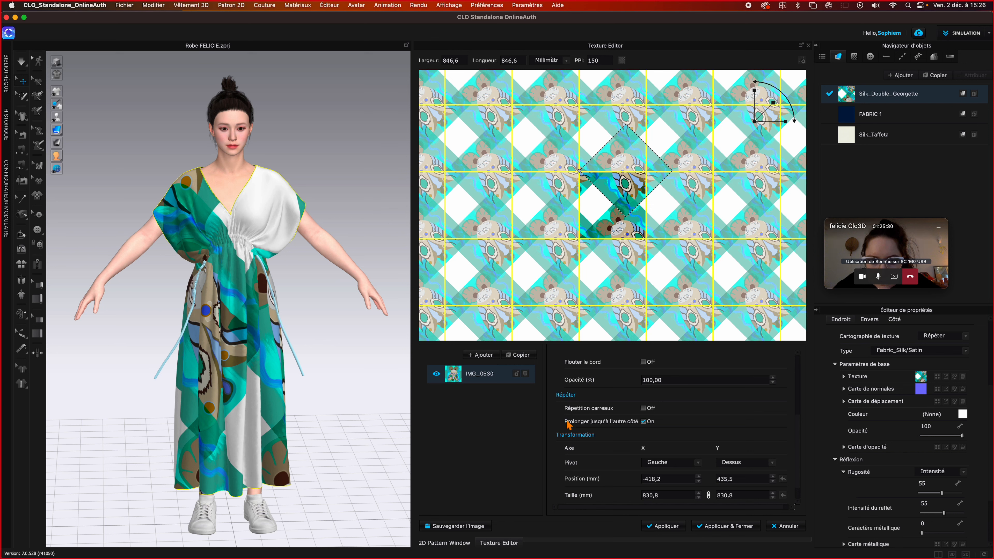
{"action": "left_click", "coordinate": [644, 408]}
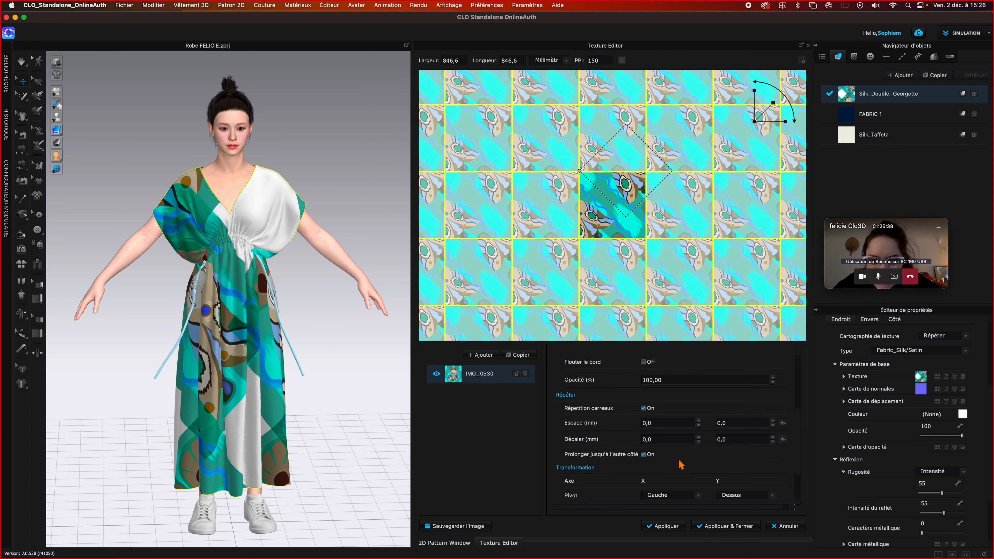
- Rotate the IMG_0530 print to about 44.7° and scale it down to about 595.8 mm in width and height
{"action": "scroll", "coordinate": [679, 464], "scroll_direction": "down", "scroll_amount": 3}
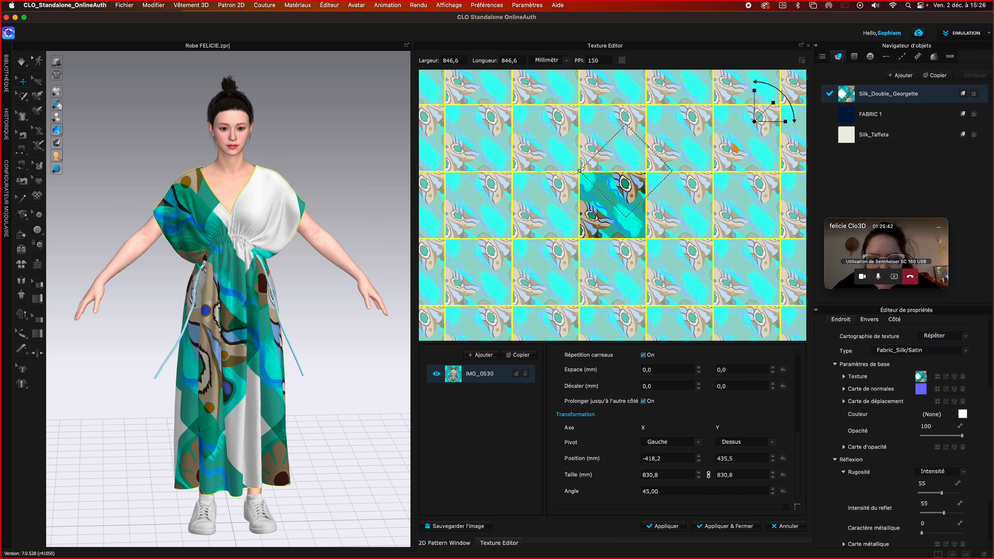
{"action": "left_click_drag", "start_coordinate": [789, 114], "coordinate": [794, 108]}
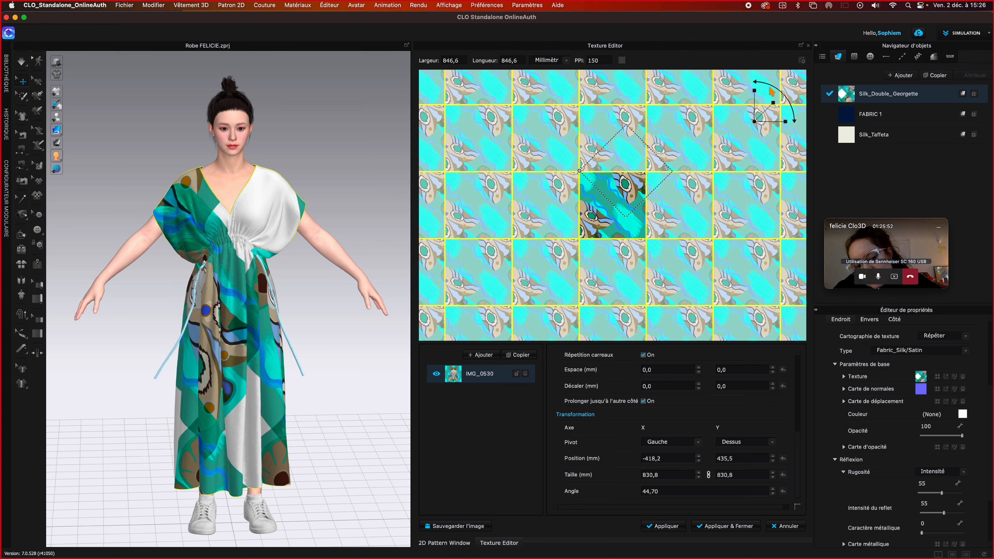
{"action": "left_click_drag", "start_coordinate": [773, 104], "coordinate": [773, 103]}
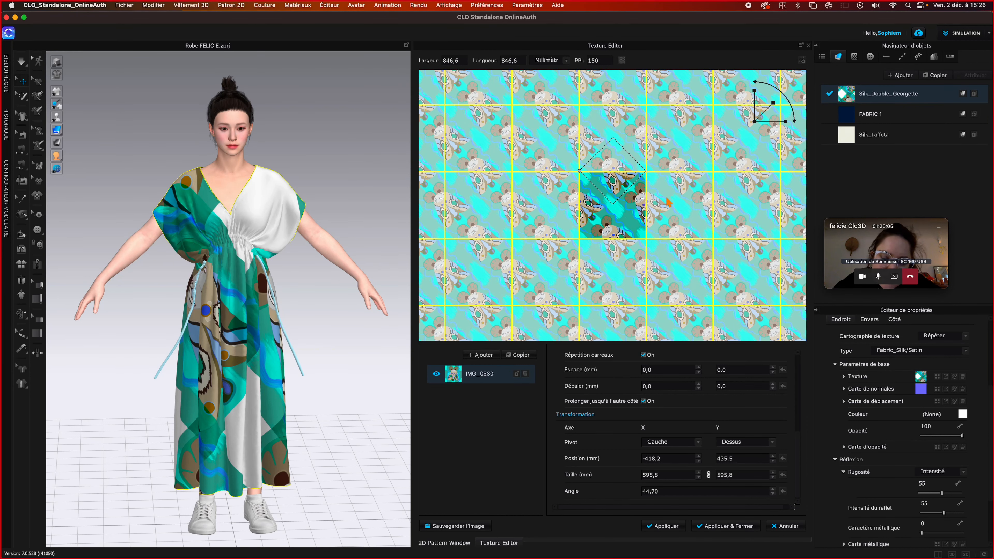
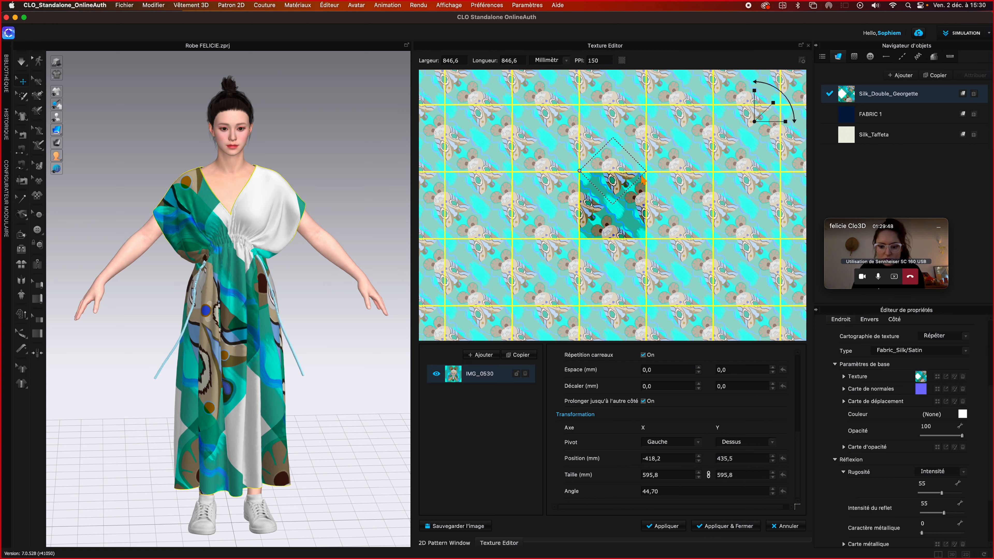
{"action": "scroll", "coordinate": [218, 200], "scroll_direction": "up", "scroll_amount": 3}
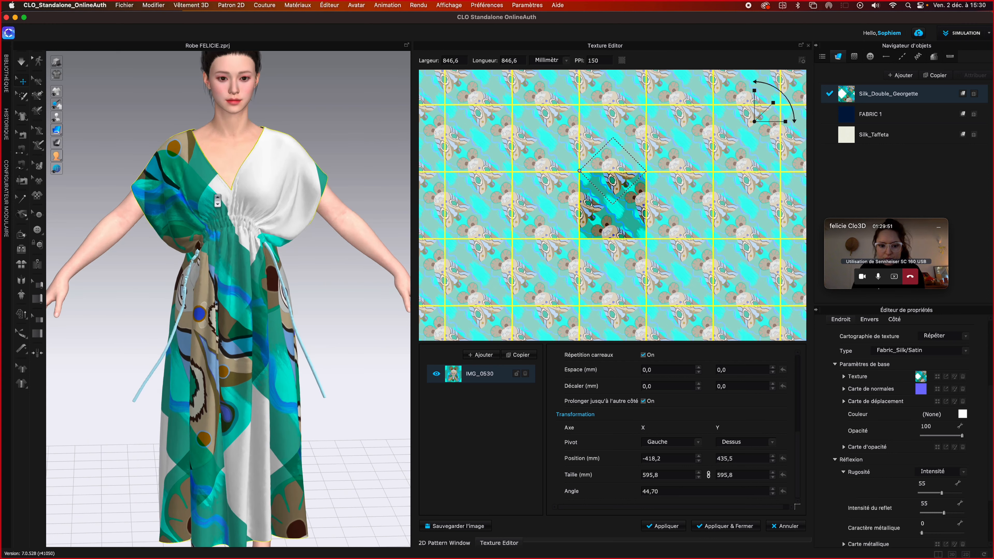
{"action": "scroll", "coordinate": [218, 201], "scroll_direction": "up", "scroll_amount": 5}
{"action": "left_click", "coordinate": [198, 161]}
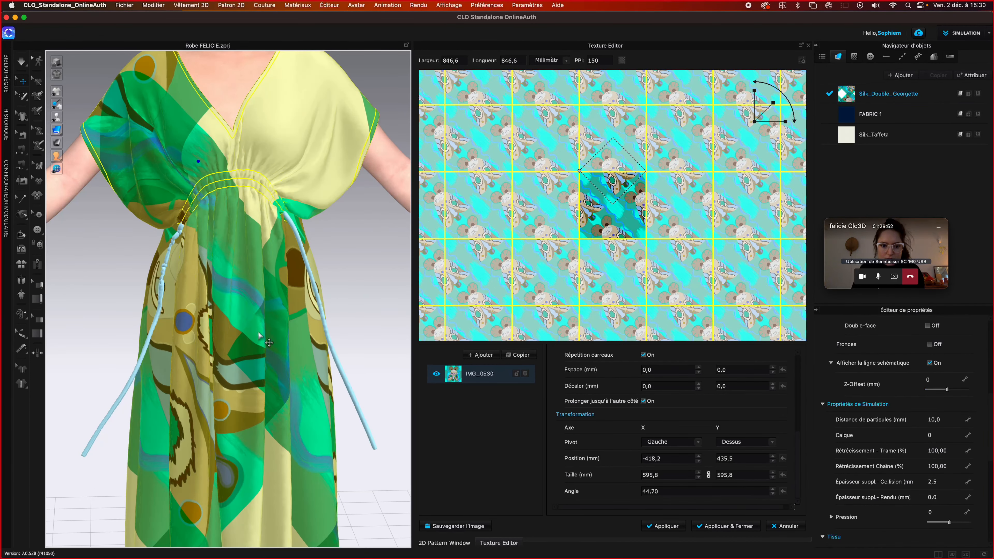
{"action": "scroll", "coordinate": [259, 336], "scroll_direction": "down", "scroll_amount": 5}
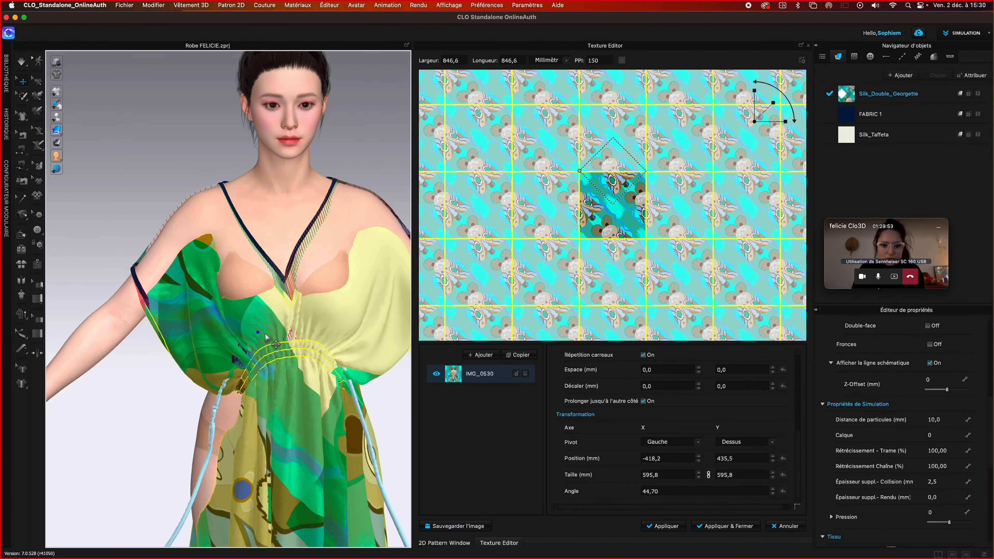
{"action": "left_click", "coordinate": [166, 175]}
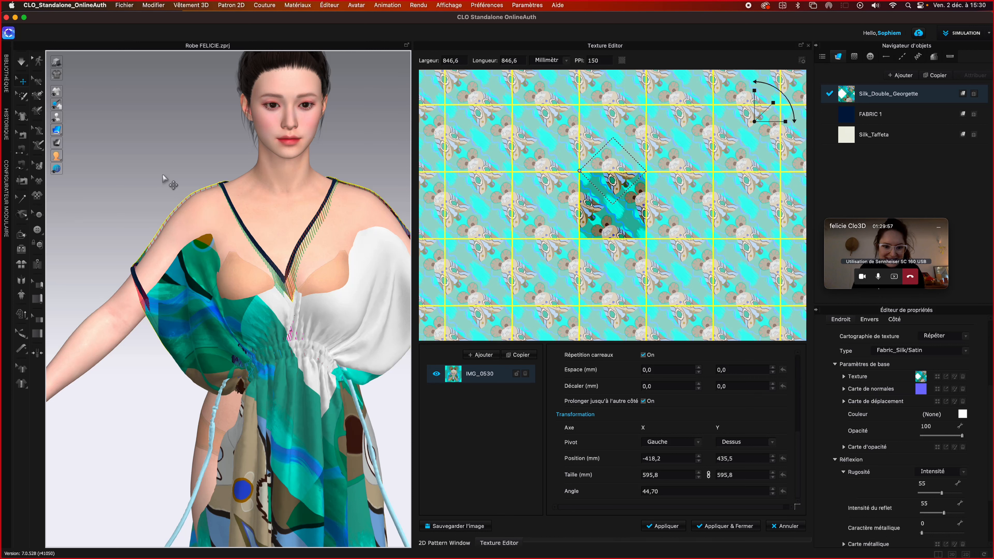
- Undo the last scaling and rotation of the print
{"action": "key", "text": "super+z"}
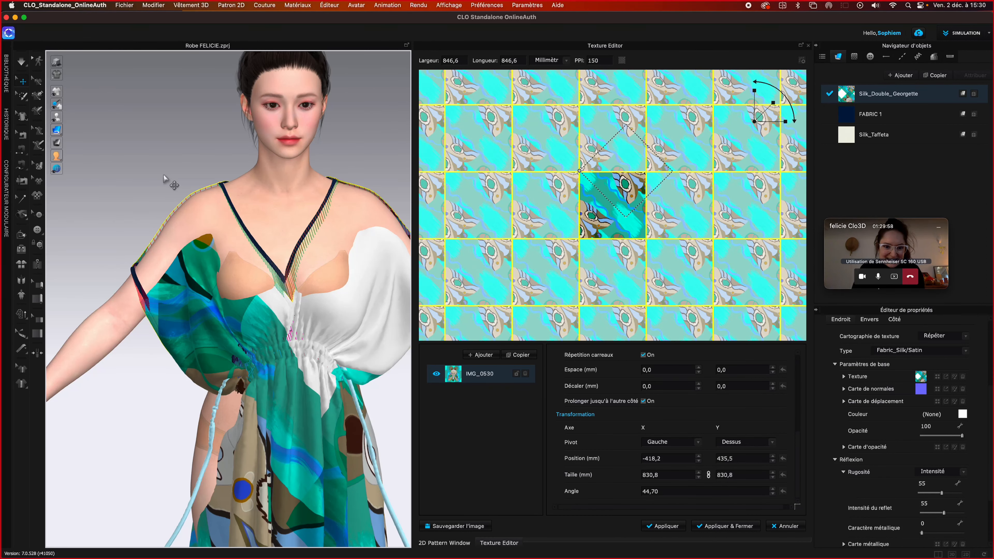
{"action": "key", "text": "super+z"}
{"action": "left_click", "coordinate": [164, 175]}
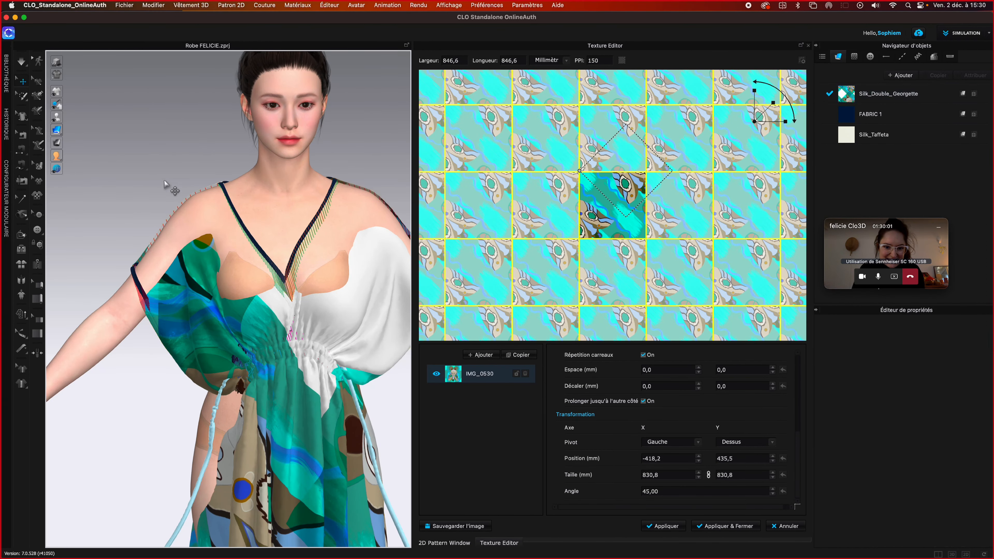
- Simulate the garment to settle the dress back on the avatar's shoulders, and stop the simulation
{"action": "key", "text": "q"}
{"action": "key", "text": "space"}
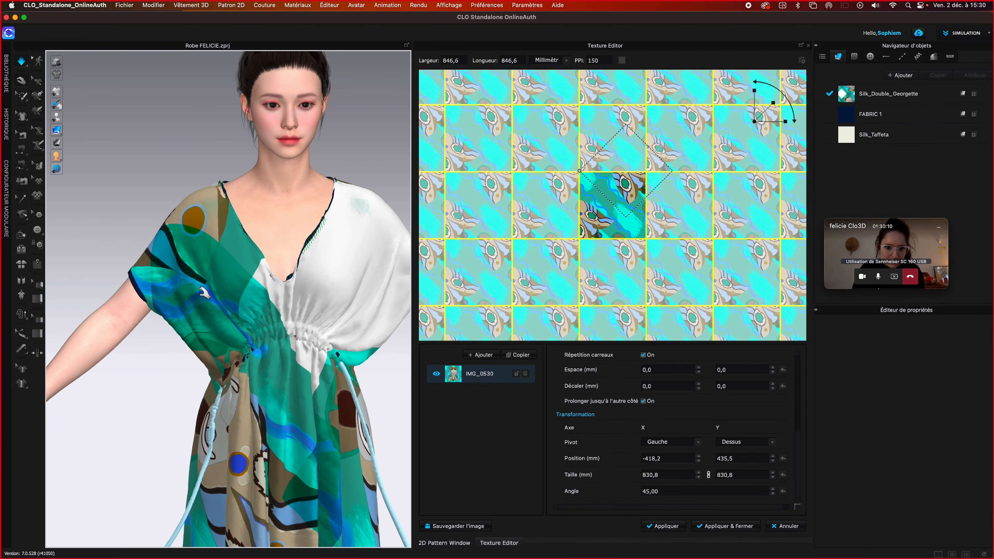
{"action": "key", "text": "space"}
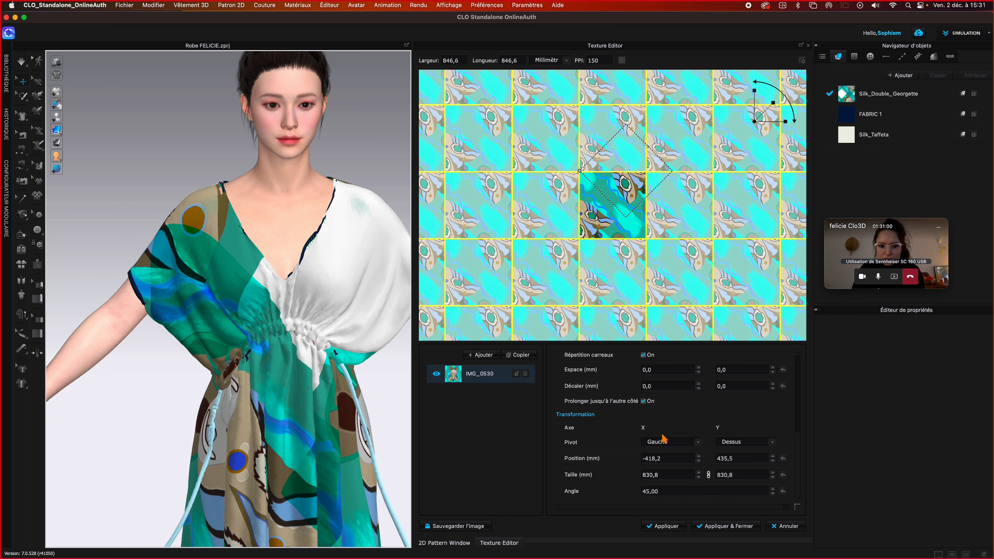
- Apply the repeating print to the dress fabric, and make the print smaller and slightly rotated in the texture preview
{"action": "scroll", "coordinate": [664, 434], "scroll_direction": "up", "scroll_amount": 3}
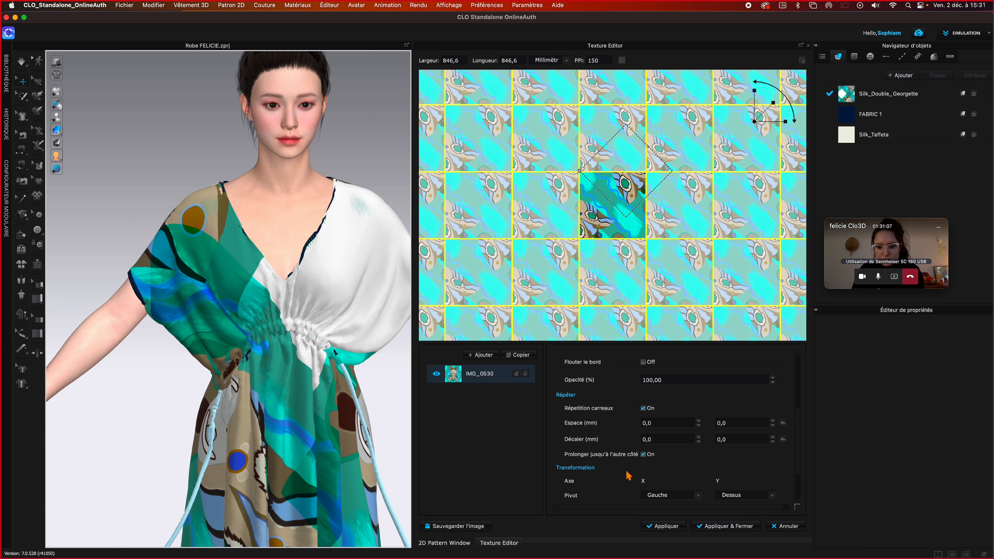
{"action": "left_click", "coordinate": [659, 529]}
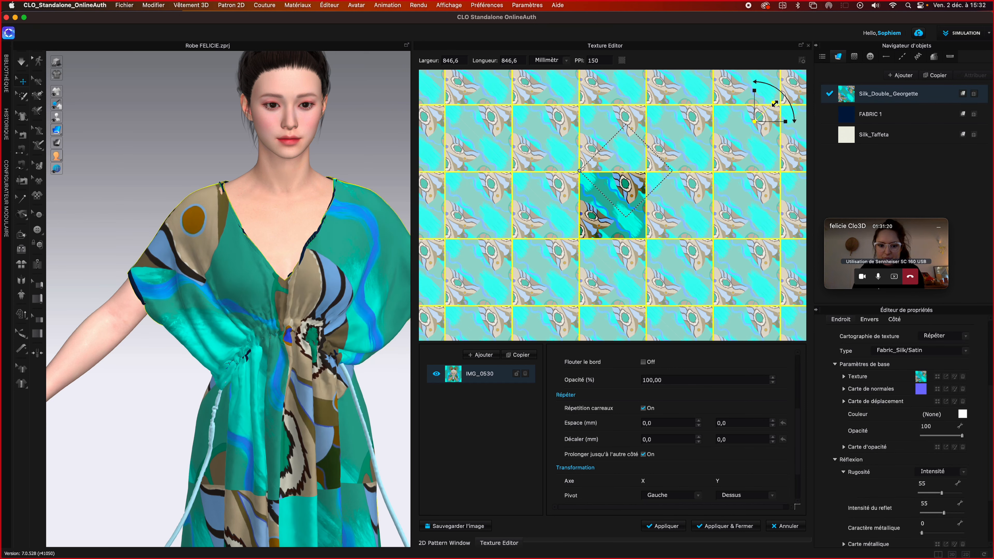
{"action": "left_click_drag", "start_coordinate": [773, 103], "coordinate": [771, 106]}
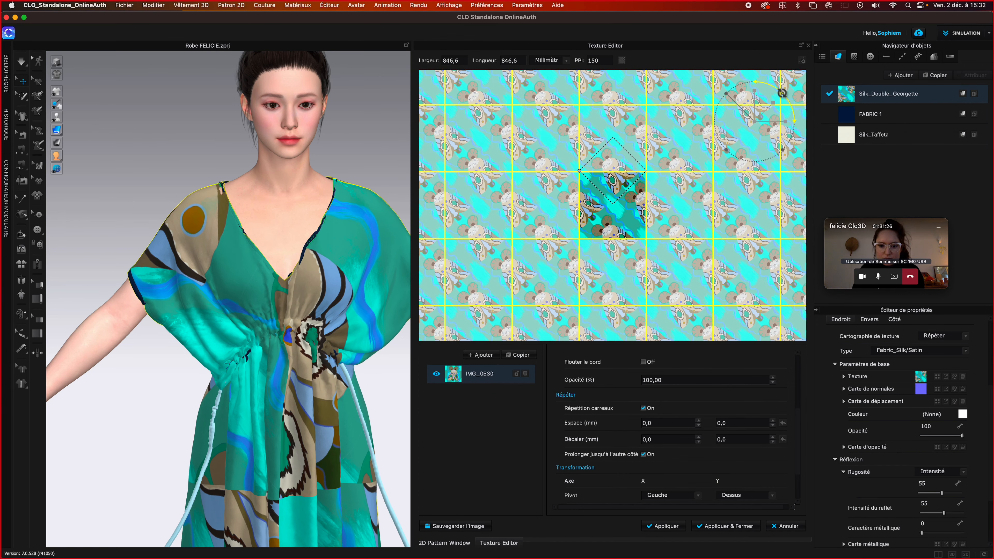
{"action": "left_click_drag", "start_coordinate": [781, 94], "coordinate": [783, 93]}
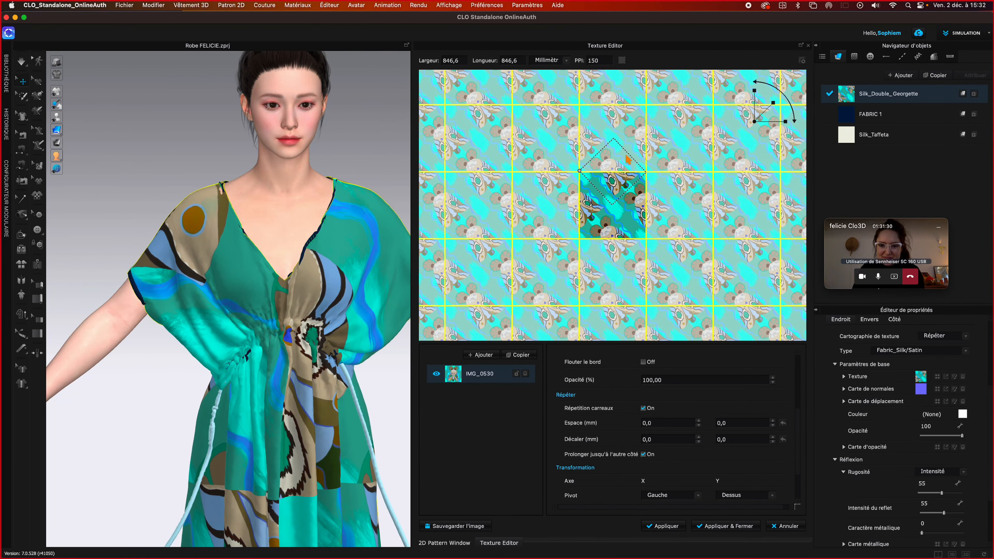
{"action": "left_click", "coordinate": [371, 117]}
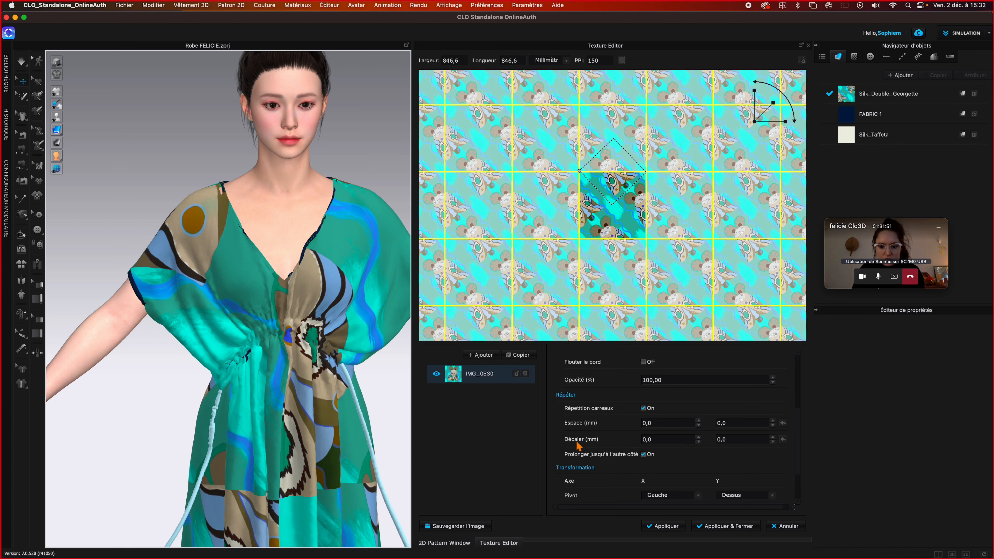
- Set the print's repeat offset to 10 mm in X and -20 mm in Y, and apply it to the dress
{"action": "left_click", "coordinate": [665, 440]}
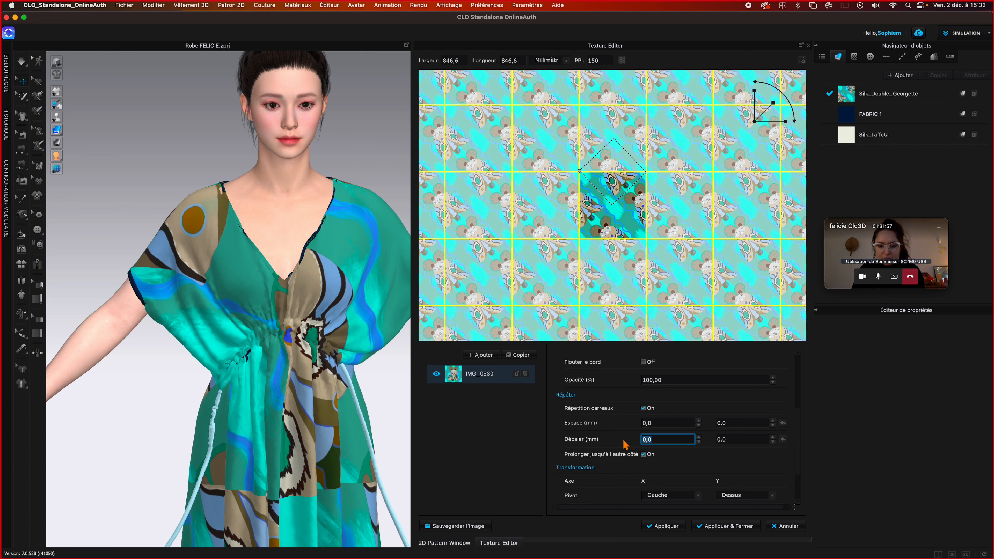
{"action": "type", "text": "10"}
{"action": "key", "text": "Return"}
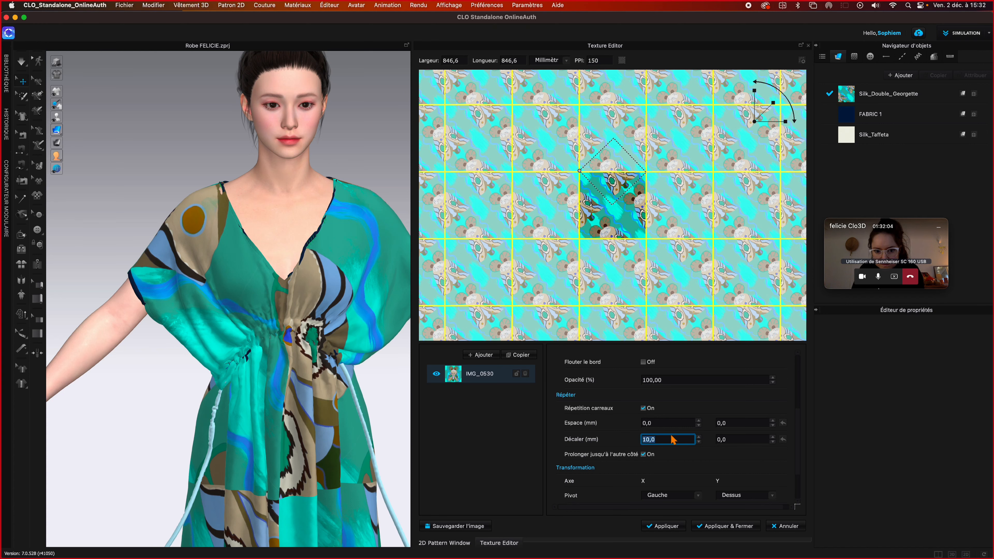
{"action": "left_click", "coordinate": [737, 440]}
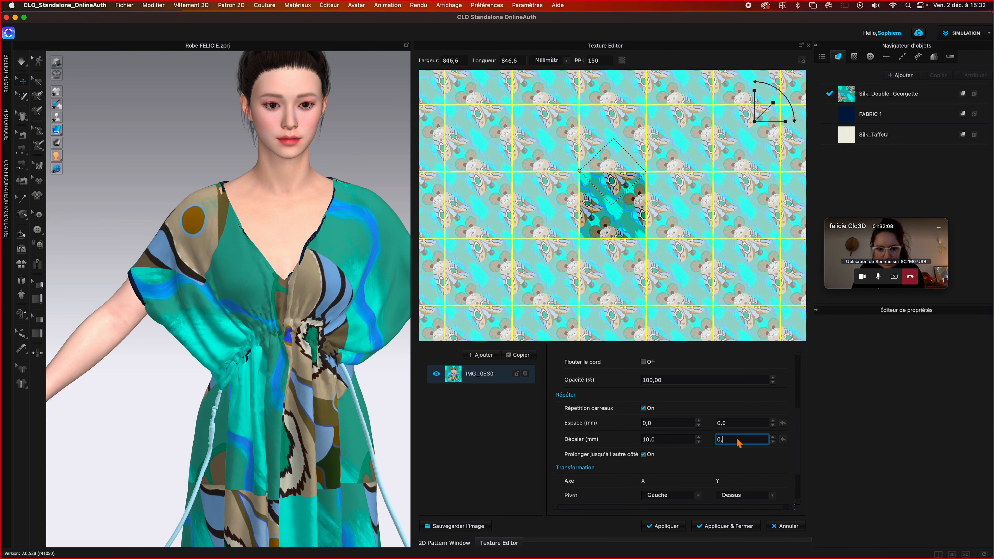
{"action": "key", "text": "BackSpace"}
{"action": "key", "text": "BackSpace"}
{"action": "key", "text": "BackSpace"}
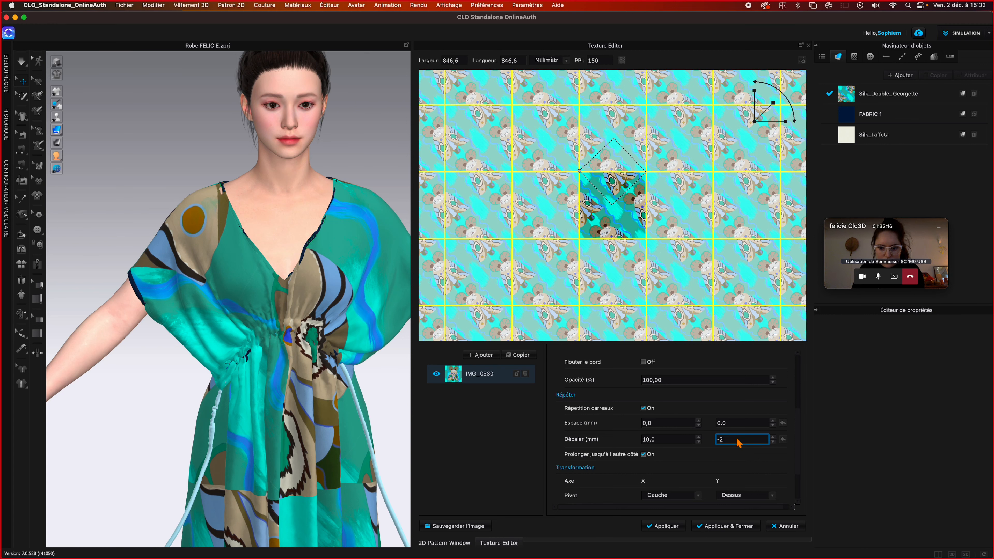
{"action": "key", "text": "Return"}
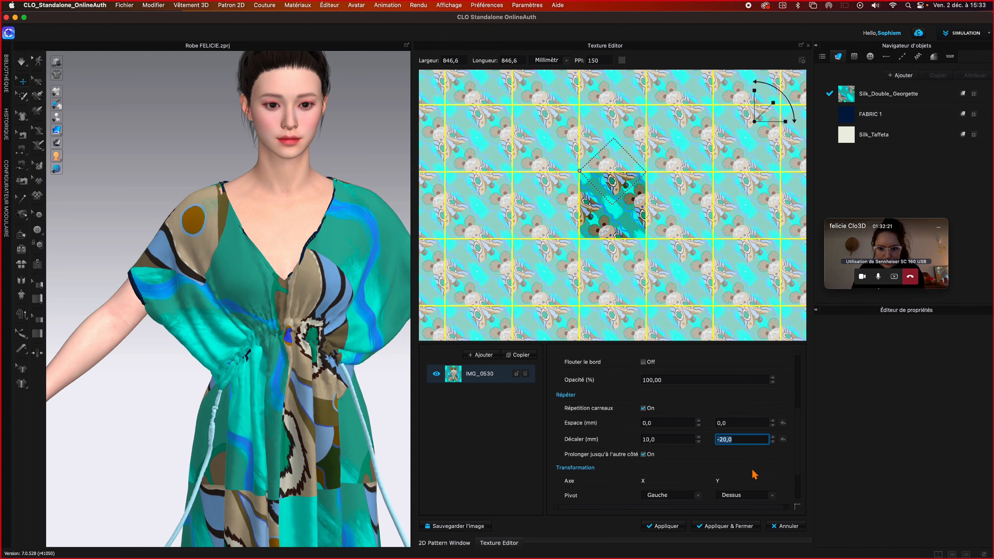
{"action": "left_click", "coordinate": [665, 526]}
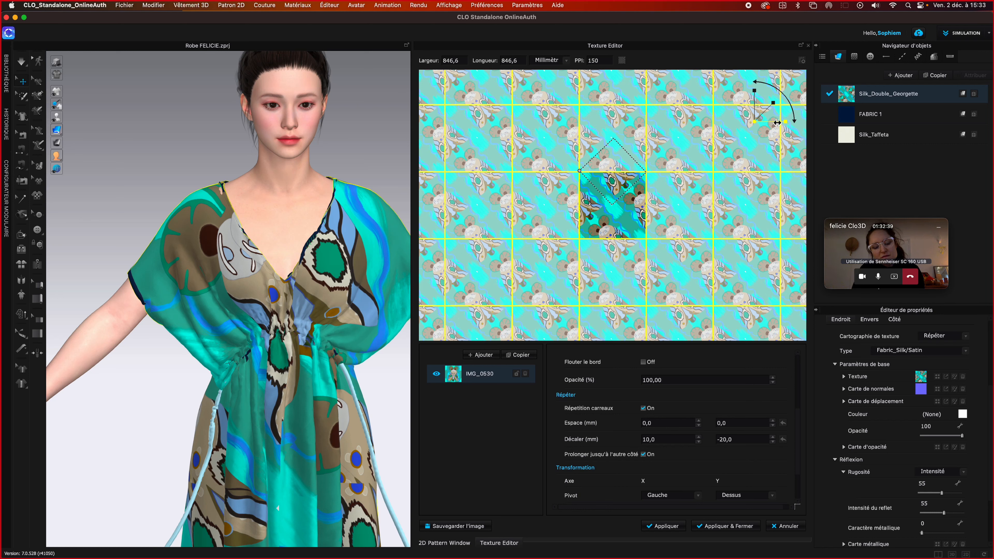
- Scale the print down slightly further, and apply the texture changes while closing the texture editing
{"action": "left_click_drag", "start_coordinate": [776, 122], "coordinate": [775, 123]}
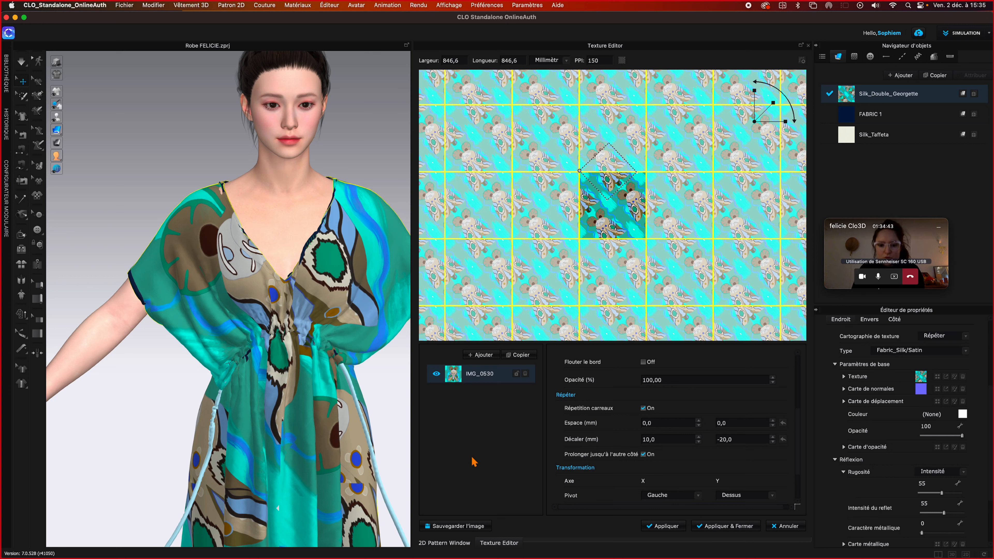
{"action": "left_click", "coordinate": [728, 529]}
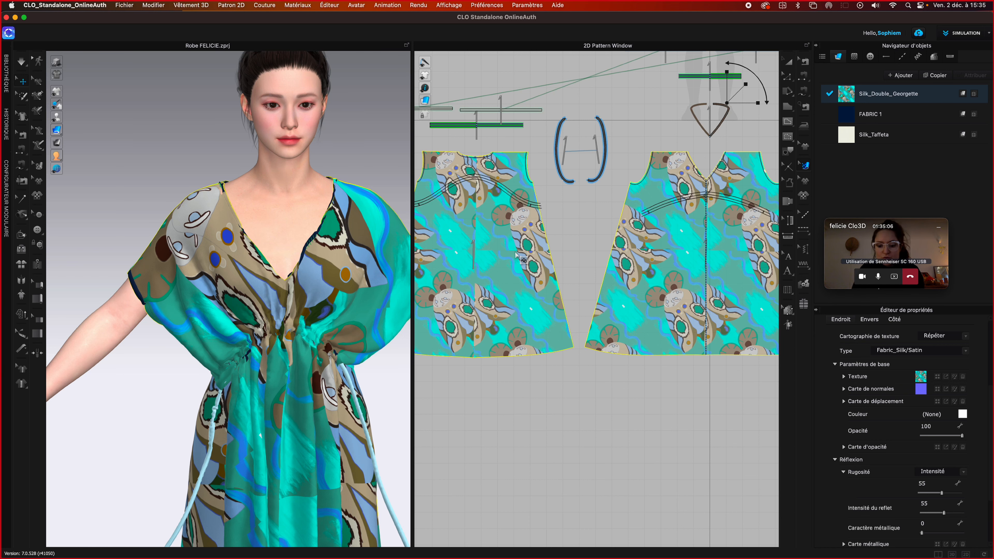
{"action": "scroll", "coordinate": [517, 257], "scroll_direction": "up", "scroll_amount": 3}
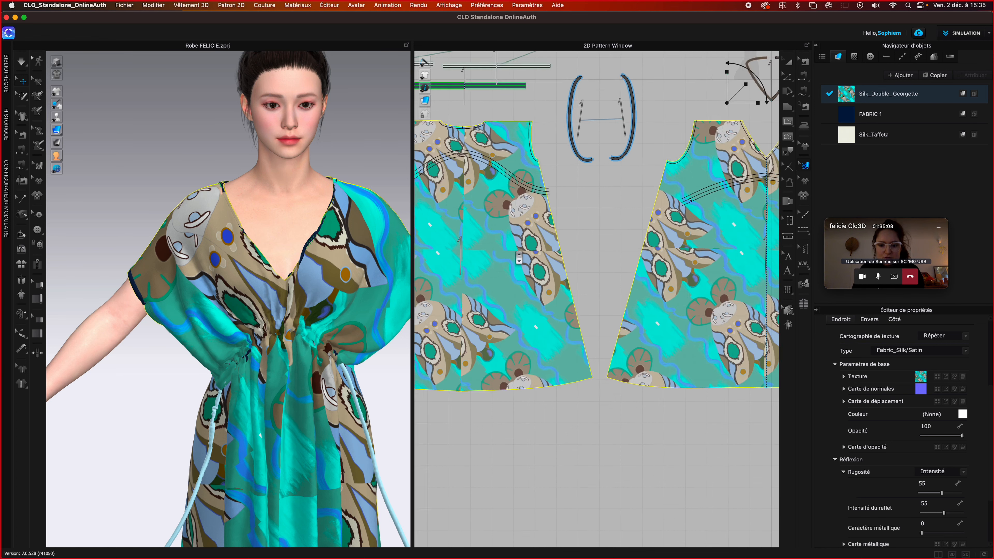
- Examine the rescaled print on the front and back pattern pieces and on the full draped dress
{"action": "scroll", "coordinate": [517, 257], "scroll_direction": "down", "scroll_amount": 4}
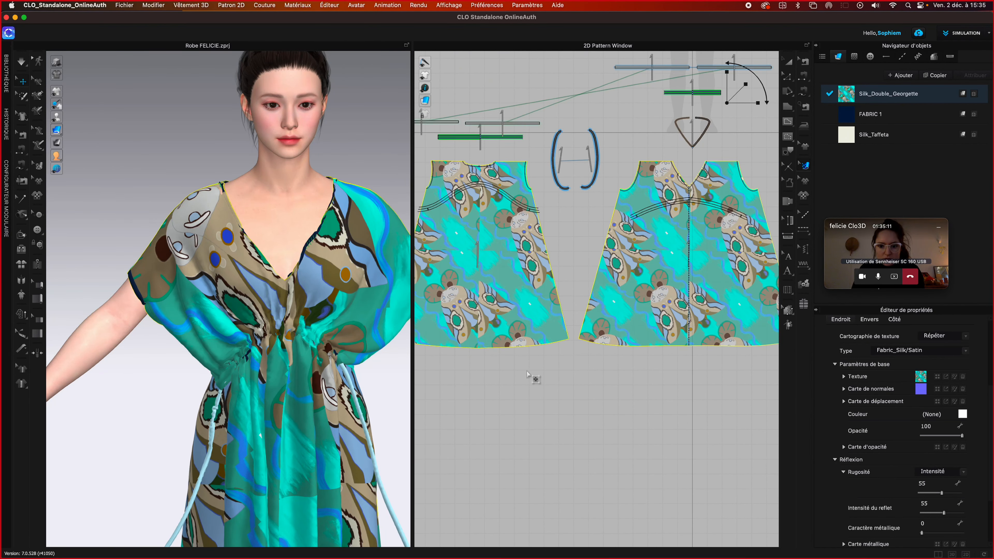
{"action": "scroll", "coordinate": [533, 380], "scroll_direction": "up", "scroll_amount": 1}
{"action": "middle_click_drag", "start_coordinate": [534, 380], "coordinate": [601, 381]}
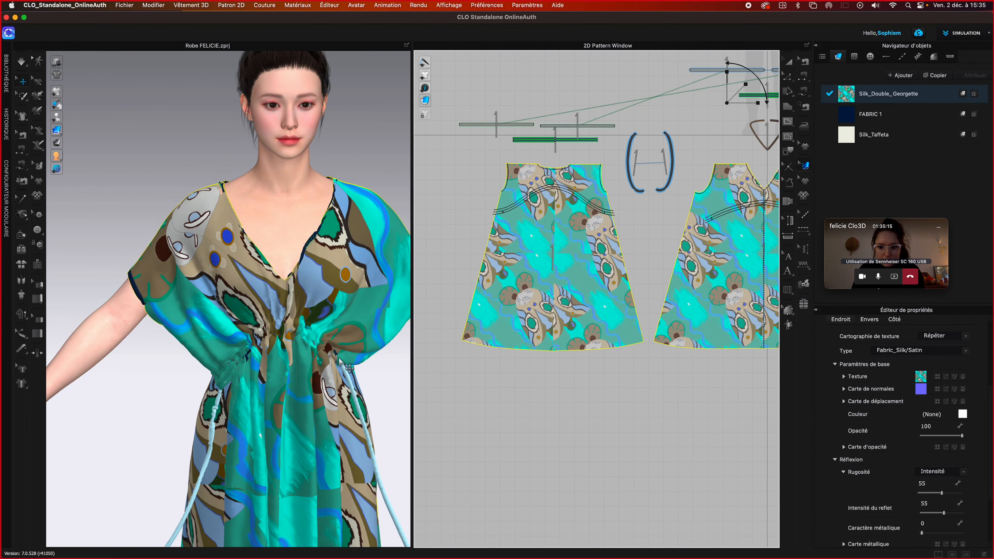
{"action": "scroll", "coordinate": [340, 365], "scroll_direction": "up", "scroll_amount": 2}
{"action": "scroll", "coordinate": [340, 365], "scroll_direction": "down", "scroll_amount": 5}
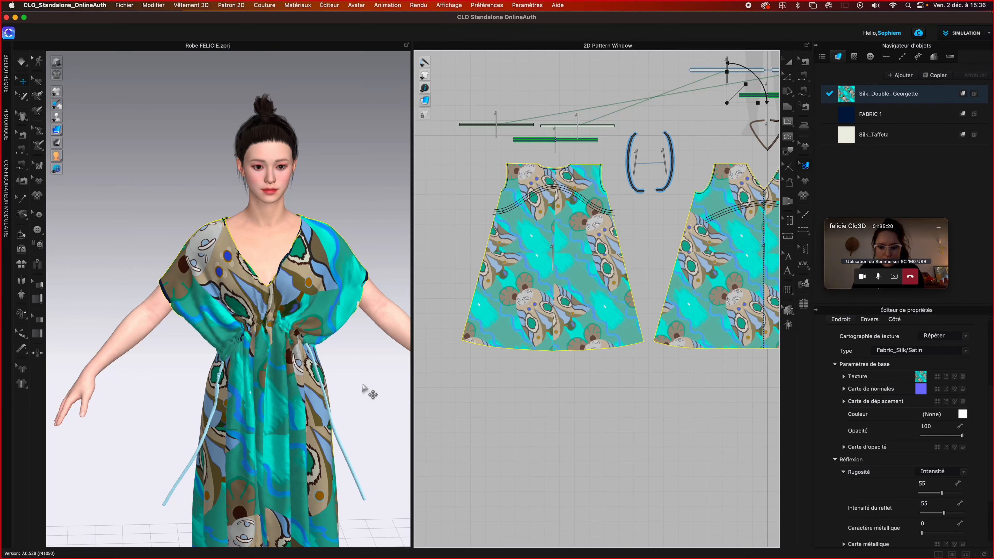
{"action": "scroll", "coordinate": [371, 393], "scroll_direction": "down", "scroll_amount": 4}
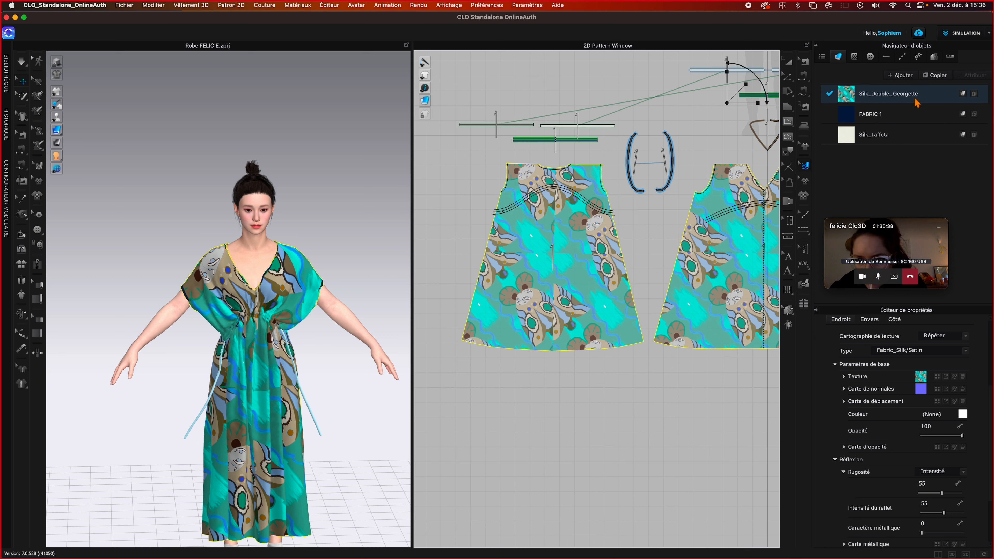
{"action": "left_click", "coordinate": [900, 75]}
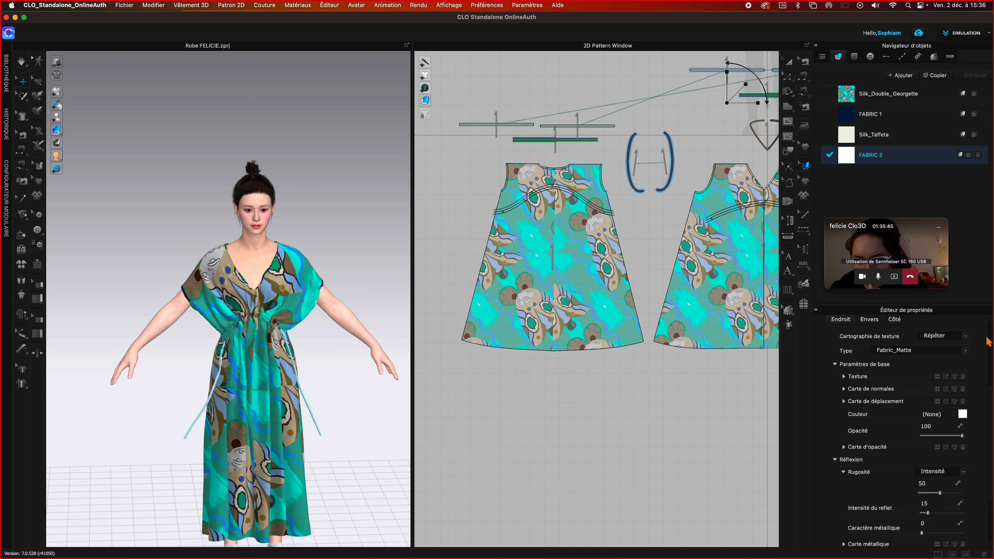
{"action": "left_click", "coordinate": [844, 377]}
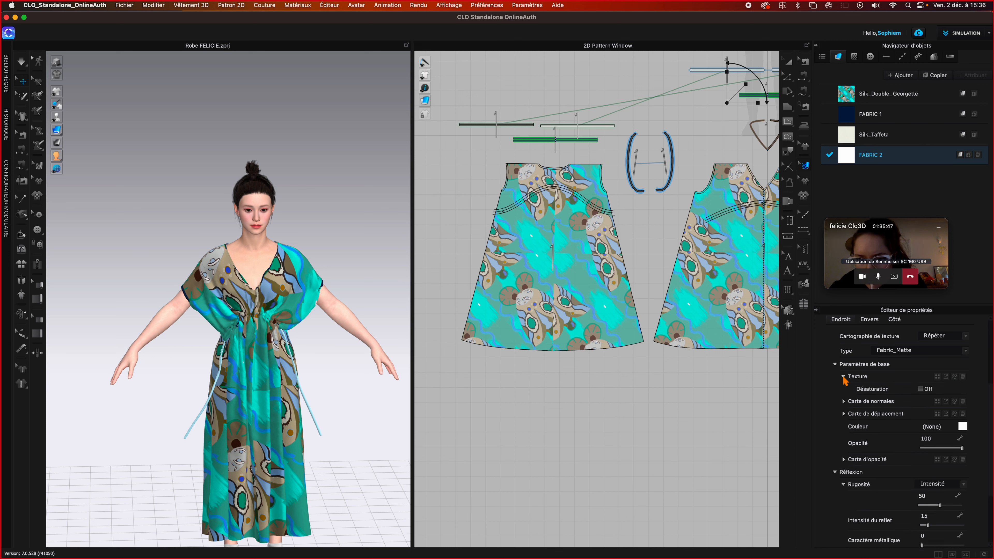
{"action": "left_click", "coordinate": [937, 377]}
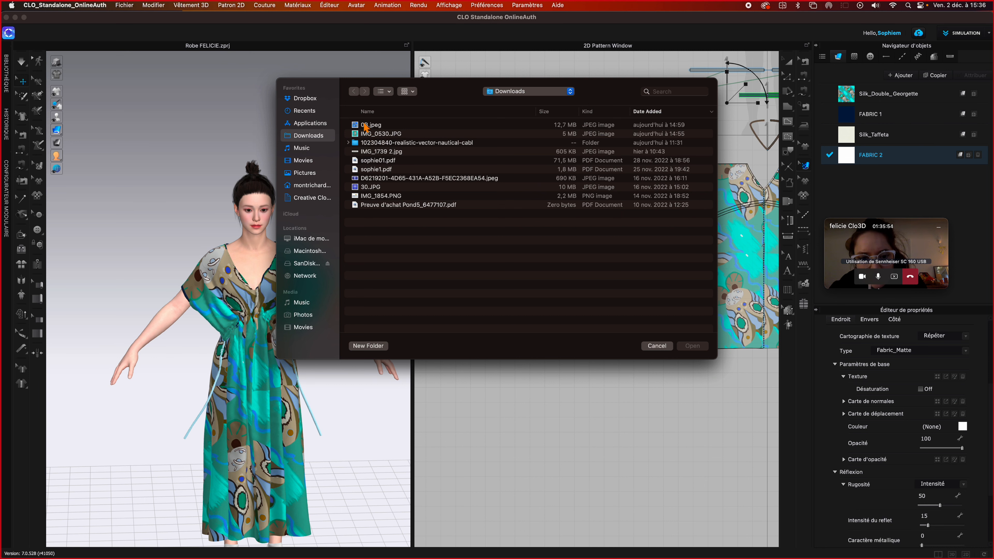
{"action": "left_click", "coordinate": [367, 125]}
{"action": "left_click", "coordinate": [699, 348]}
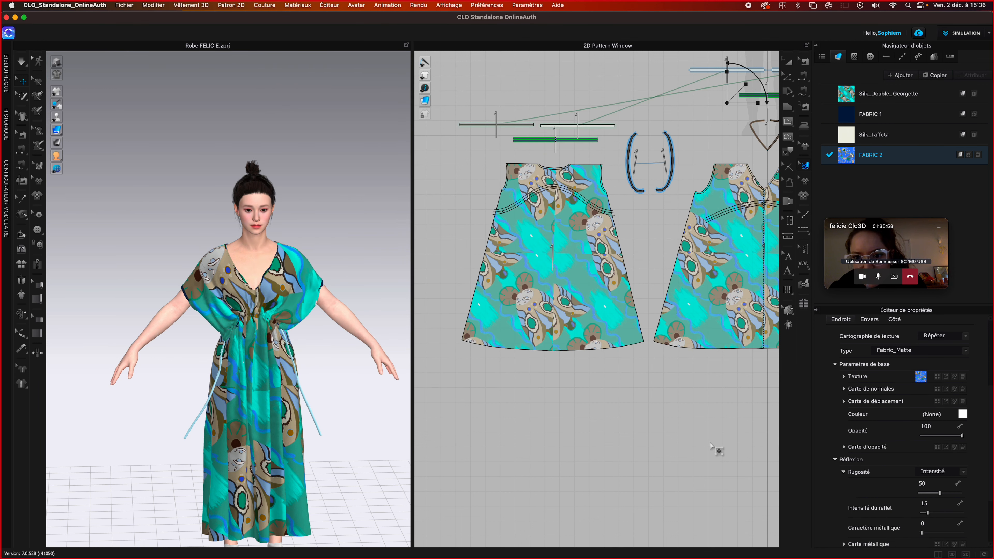
{"action": "key", "text": "super+z"}
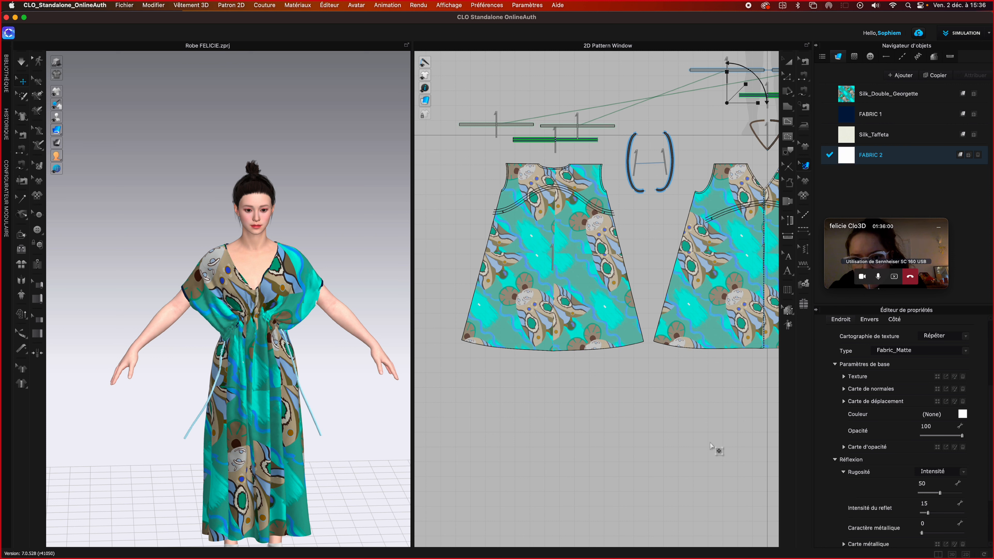
{"action": "left_click", "coordinate": [979, 154]}
{"action": "left_click", "coordinate": [979, 155]}
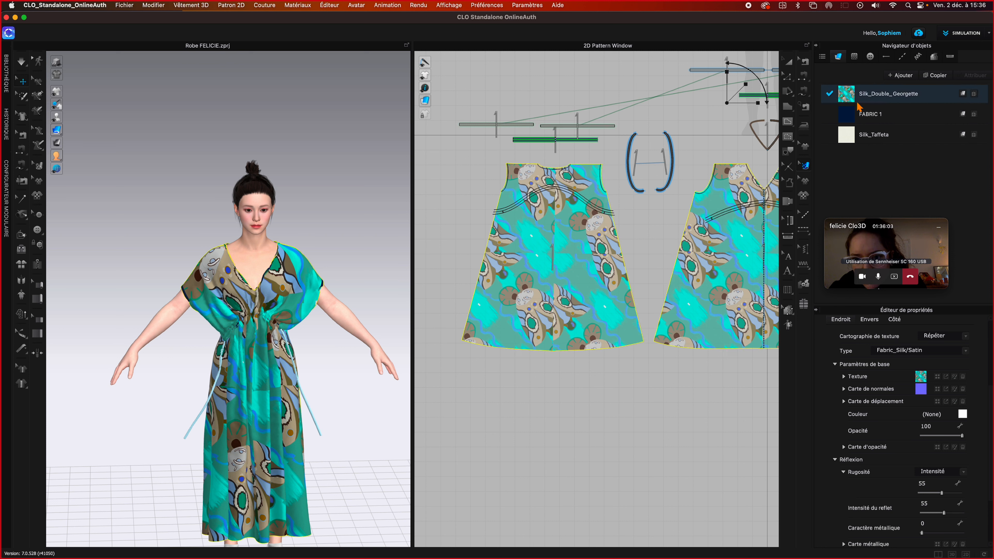
- Duplicate the Silk_Double_Georgette fabric, and replace the copy's texture with the most recently added JPEG from the Downloads folder
{"action": "left_click", "coordinate": [939, 76]}
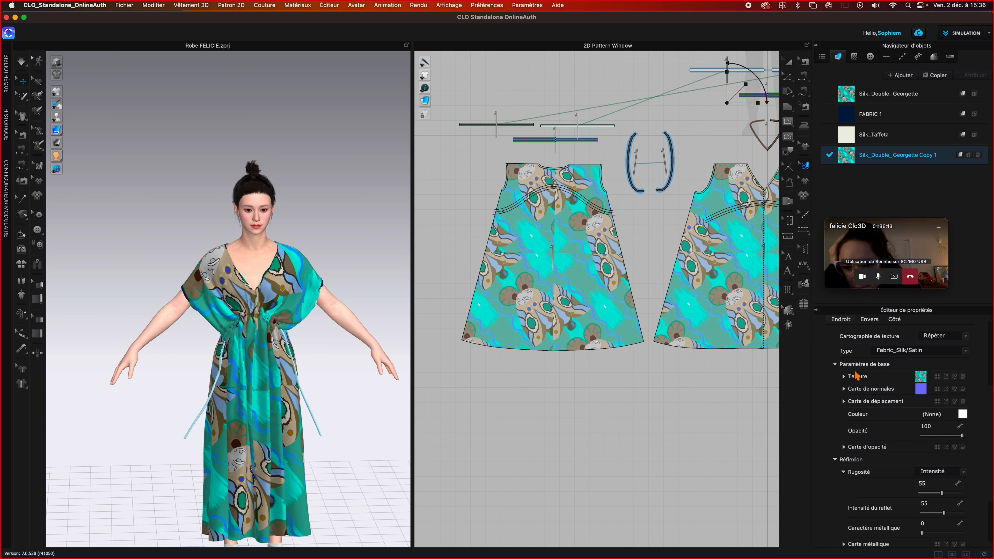
{"action": "left_click", "coordinate": [938, 377]}
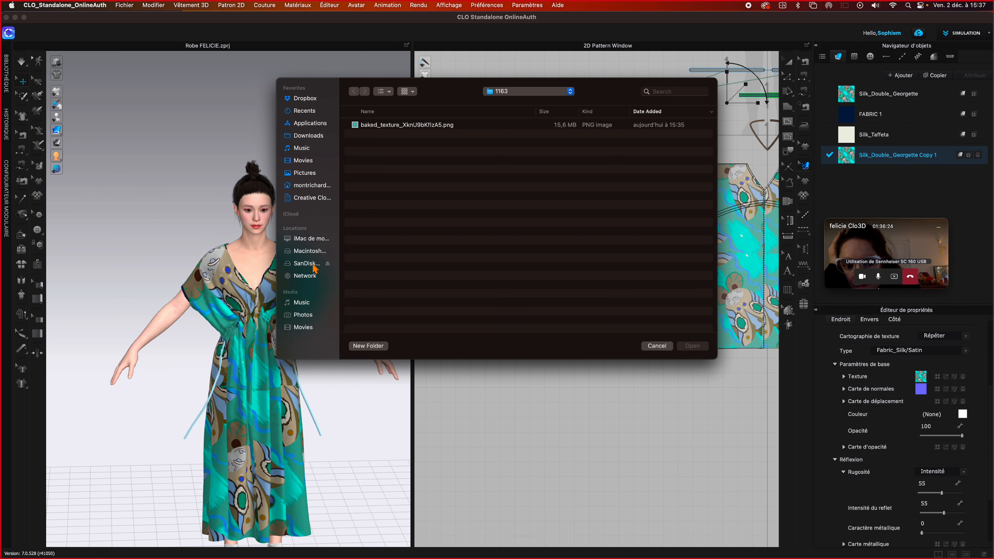
{"action": "left_click", "coordinate": [317, 136]}
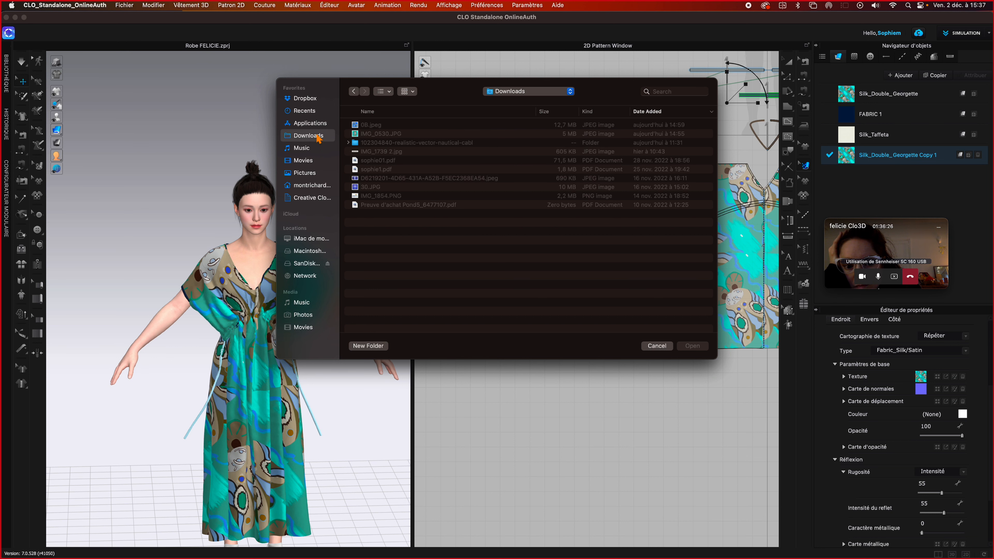
{"action": "left_click", "coordinate": [364, 125]}
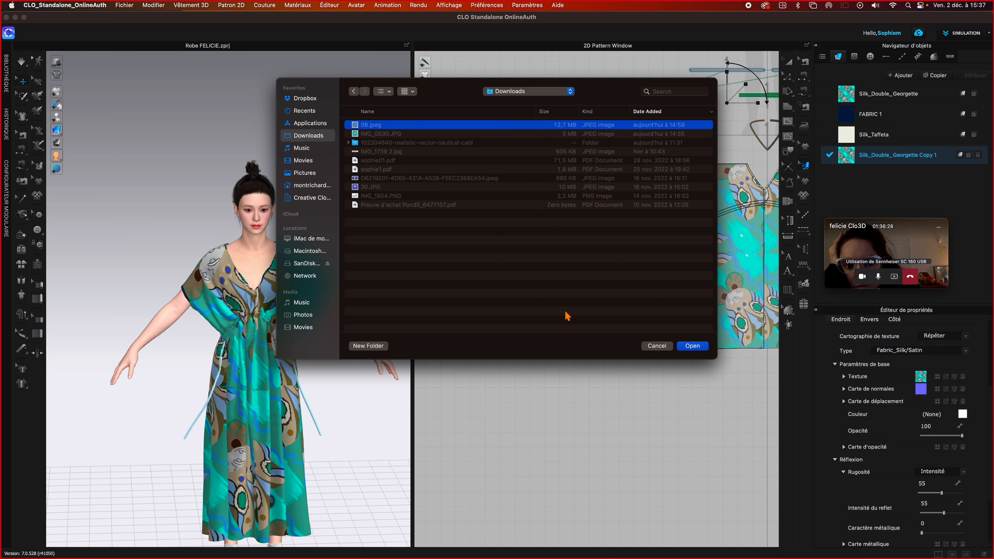
{"action": "left_click", "coordinate": [704, 347]}
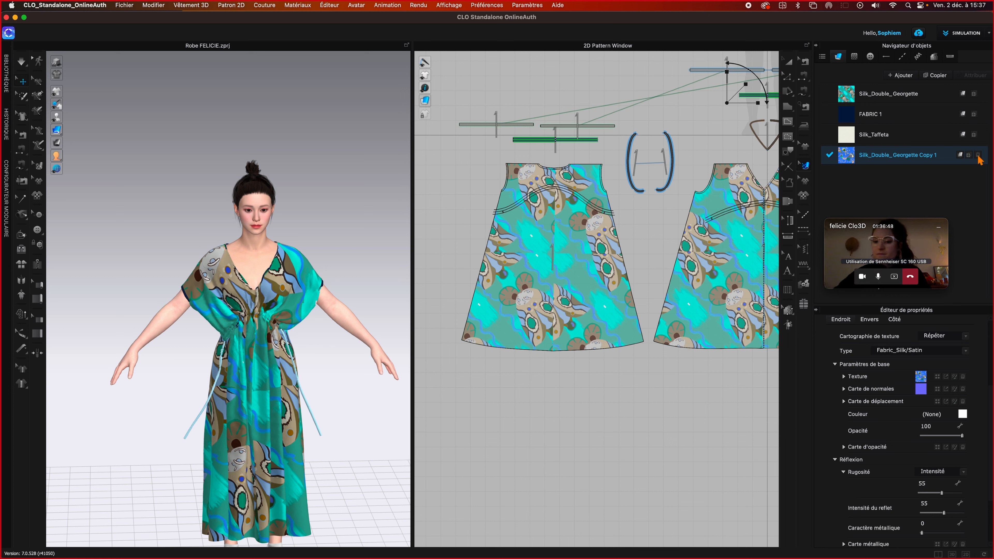
- Set the texture mapping of the Silk_Double_Georgette Copy 1 fabric to Unifié
{"action": "left_click", "coordinate": [960, 155]}
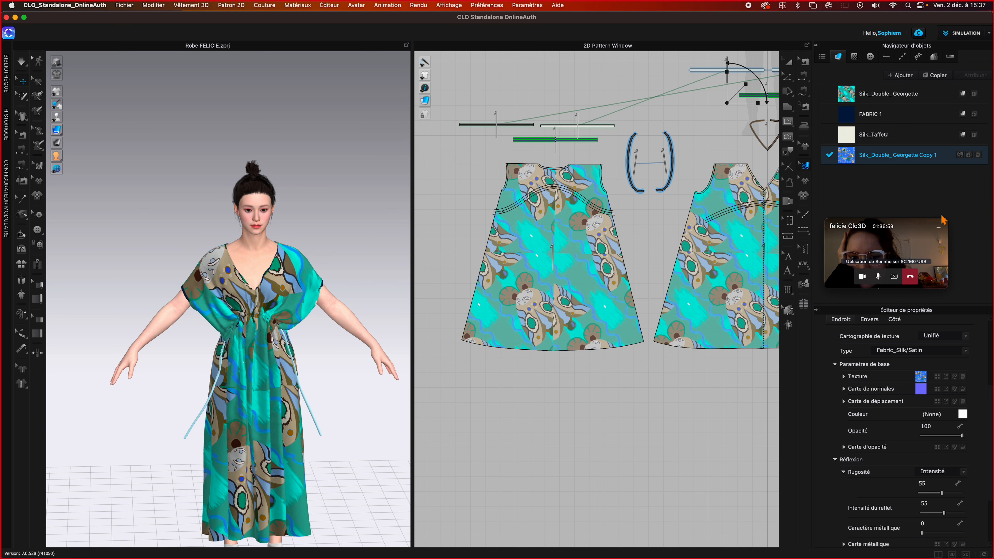
{"action": "scroll", "coordinate": [695, 377], "scroll_direction": "down", "scroll_amount": 4}
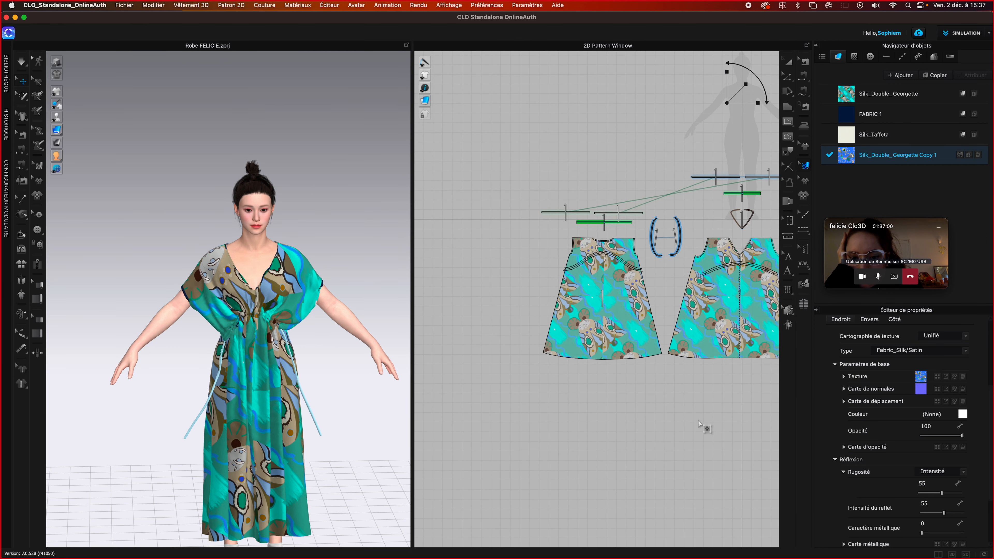
{"action": "middle_click_drag", "start_coordinate": [703, 443], "coordinate": [639, 444]}
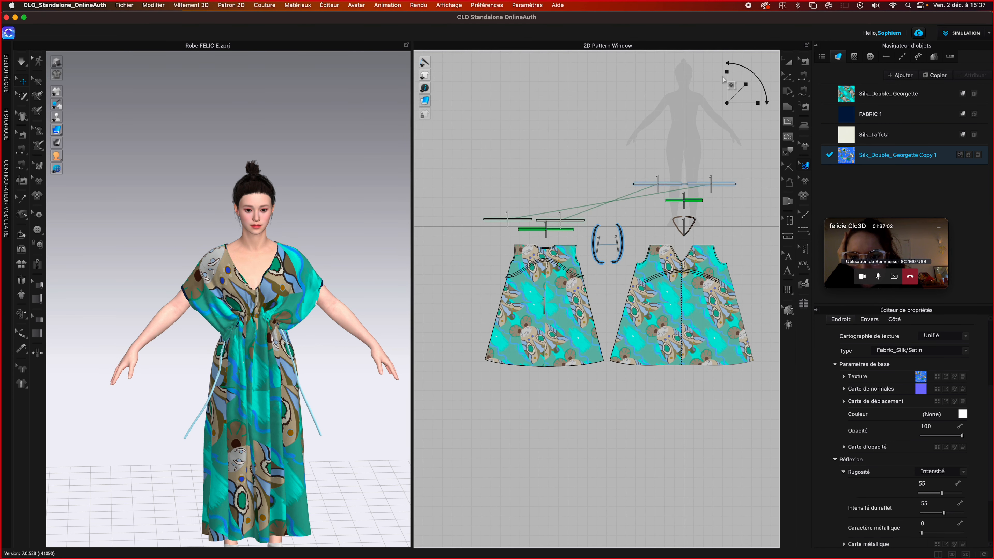
{"action": "left_click", "coordinate": [960, 155]}
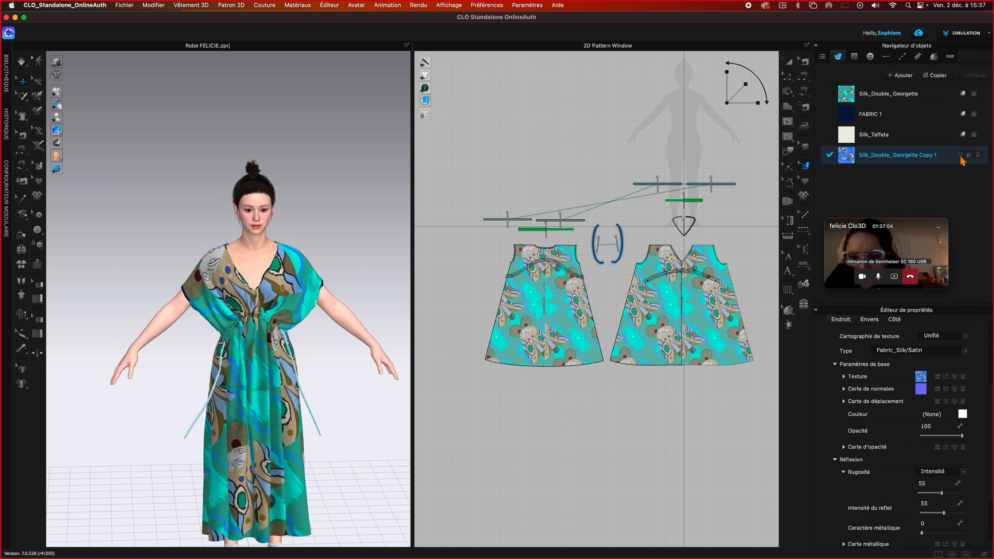
{"action": "left_click", "coordinate": [960, 155]}
{"action": "left_click", "coordinate": [959, 155]}
{"action": "left_click", "coordinate": [960, 155]}
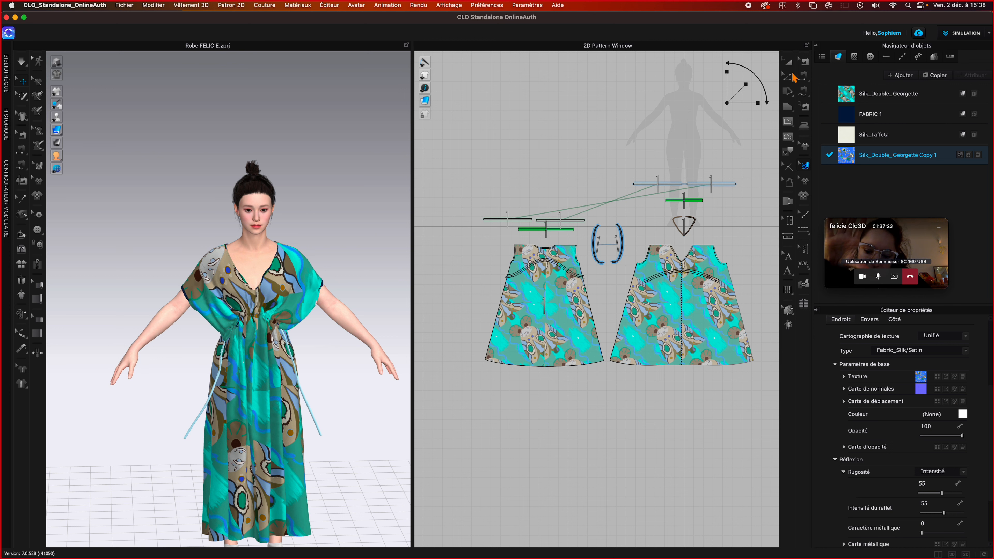
- Assign the Silk_Double_Georgette Copy 1 fabric to the front and back dress pattern pieces together
{"action": "left_click", "coordinate": [789, 63]}
{"action": "left_click", "coordinate": [565, 333]}
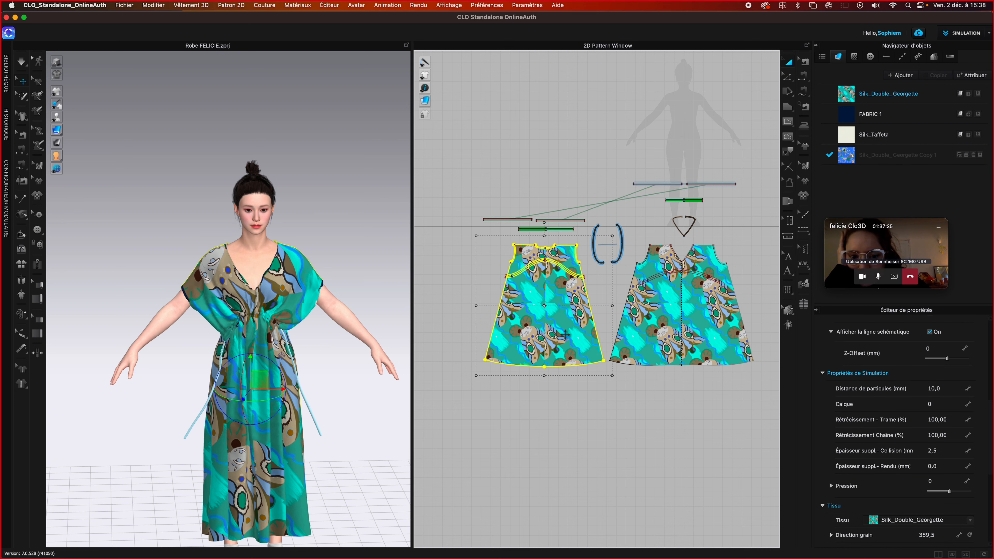
{"action": "left_click", "coordinate": [633, 342], "text": "shift"}
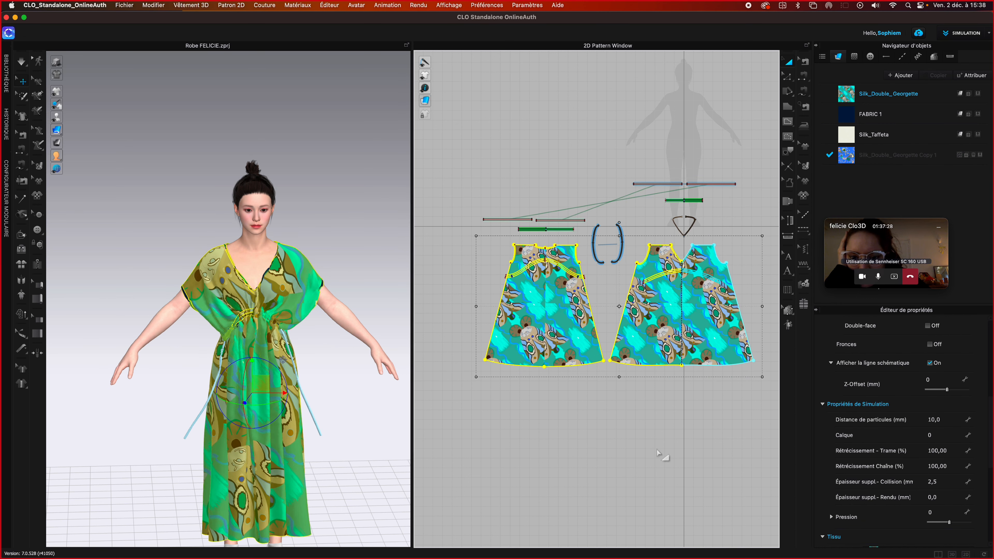
{"action": "scroll", "coordinate": [912, 514], "scroll_direction": "down", "scroll_amount": 4}
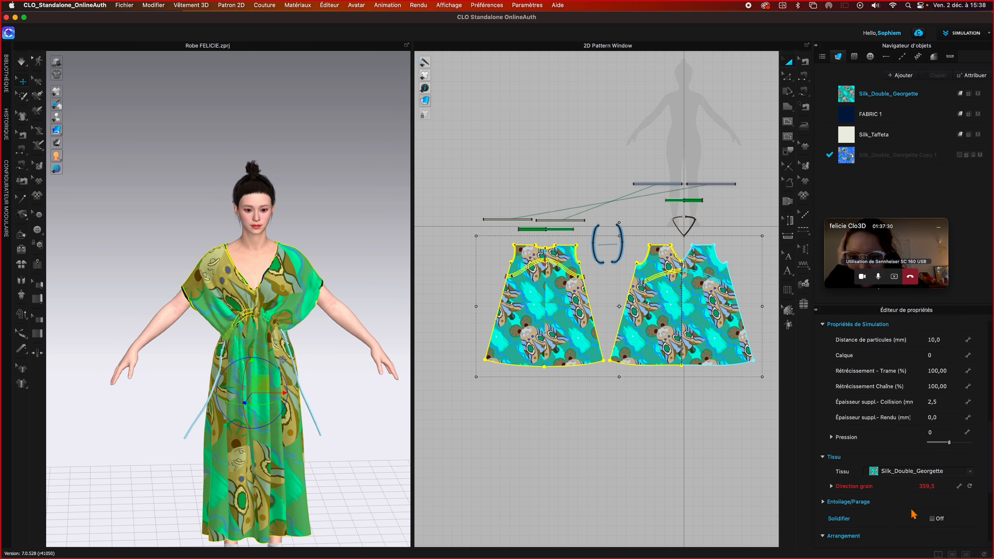
{"action": "left_click", "coordinate": [888, 474]}
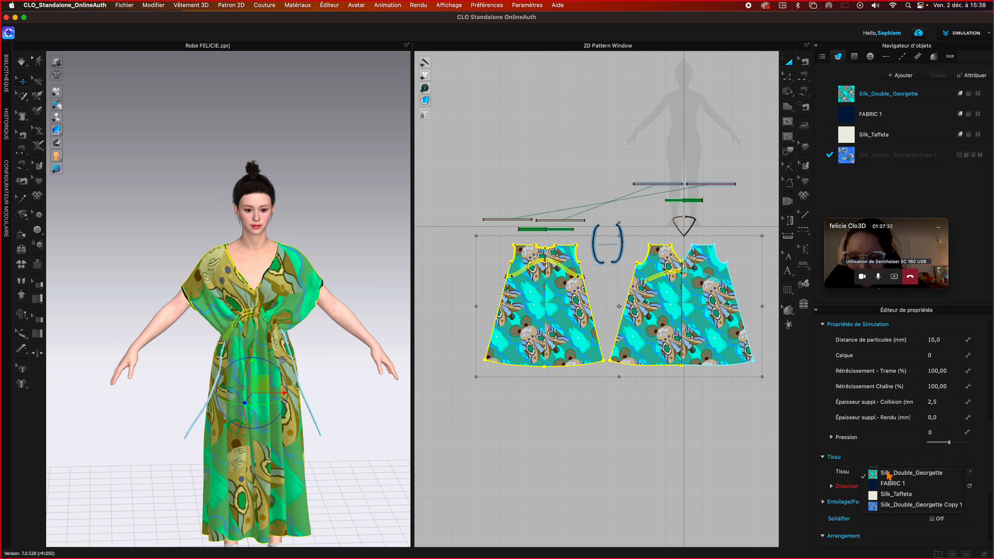
{"action": "left_click", "coordinate": [904, 505]}
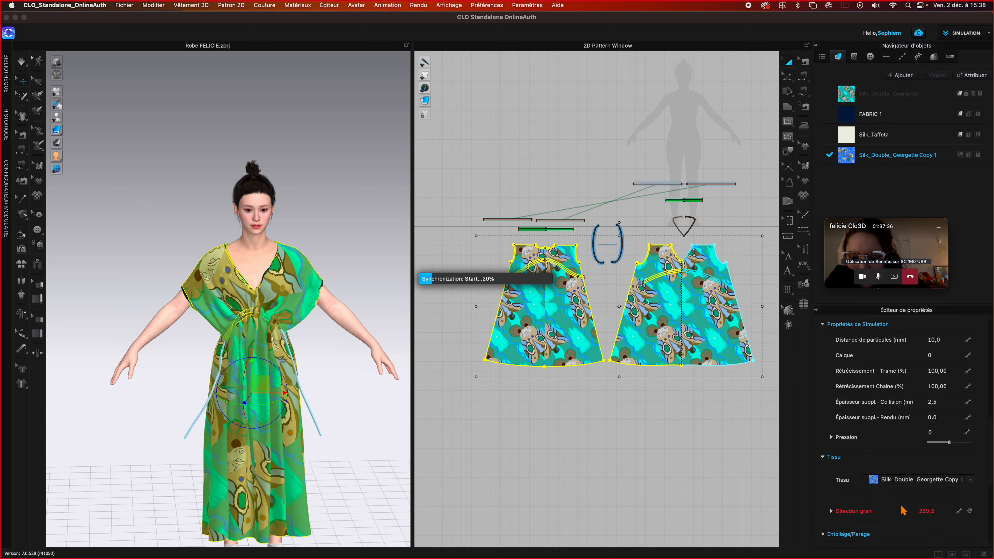
{"action": "left_click", "coordinate": [721, 470]}
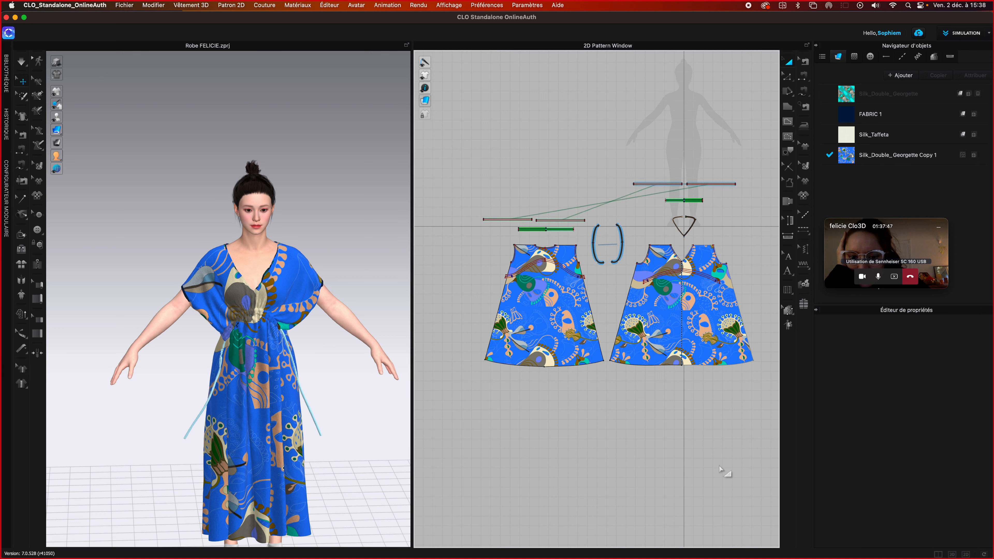
- Compare the blue print on the dress pieces with repeating and unified texture mapping, ending on the unified mapping
{"action": "left_click", "coordinate": [962, 156]}
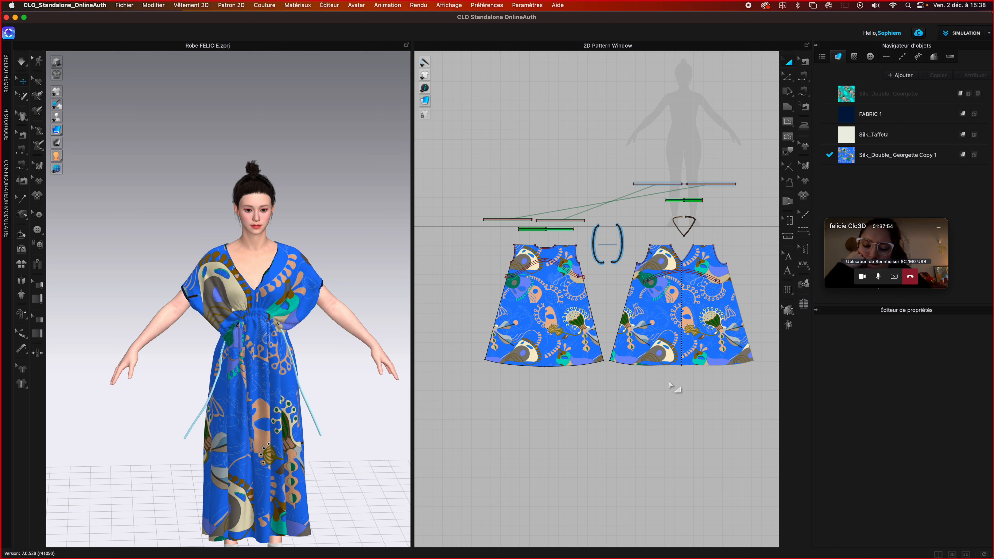
{"action": "left_click", "coordinate": [704, 266]}
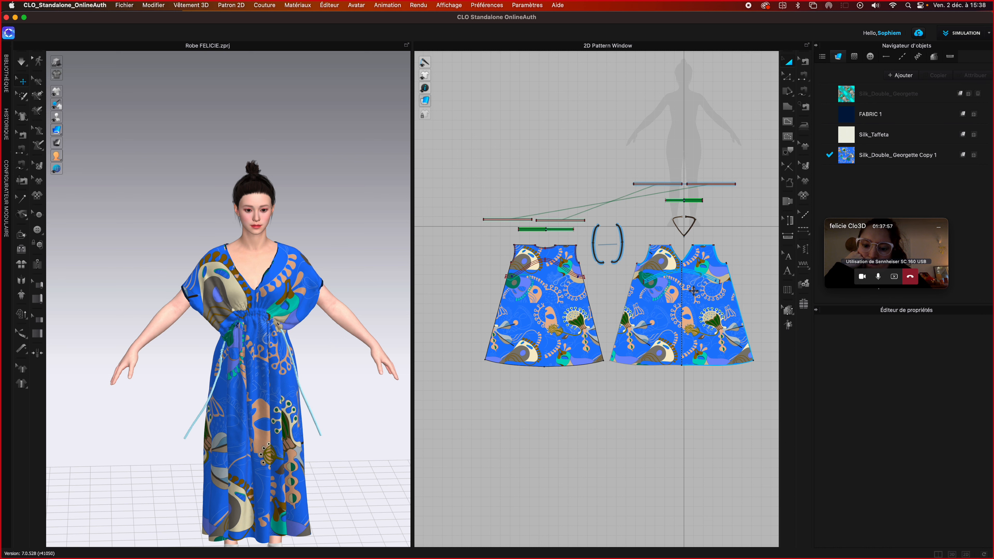
{"action": "left_click", "coordinate": [547, 292]}
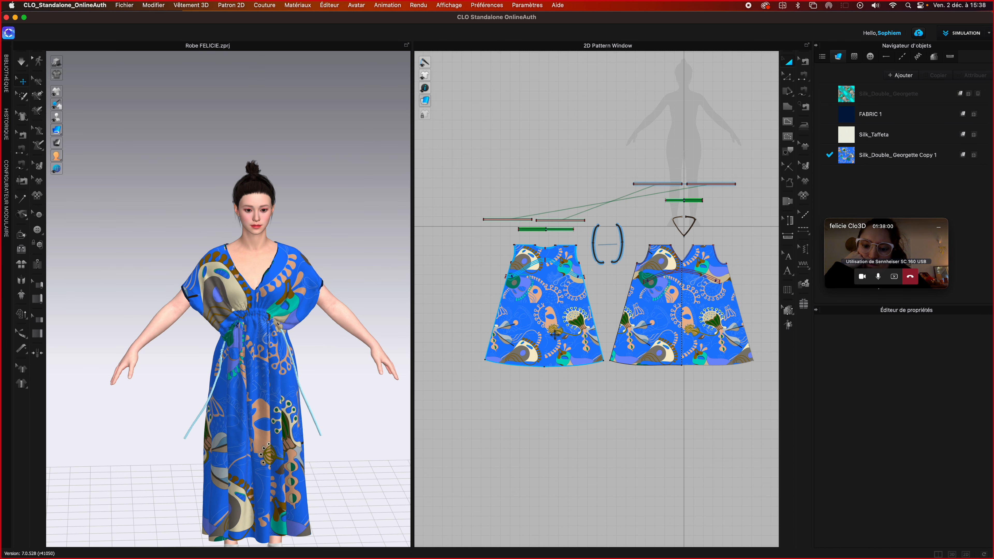
{"action": "left_click", "coordinate": [696, 282]}
{"action": "left_click", "coordinate": [962, 155]}
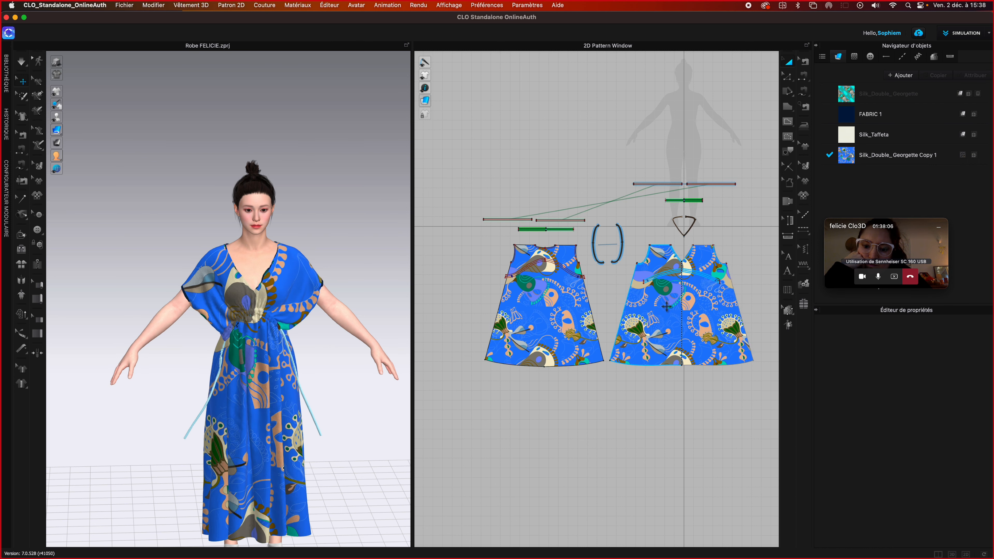
{"action": "scroll", "coordinate": [672, 313], "scroll_direction": "up", "scroll_amount": 6}
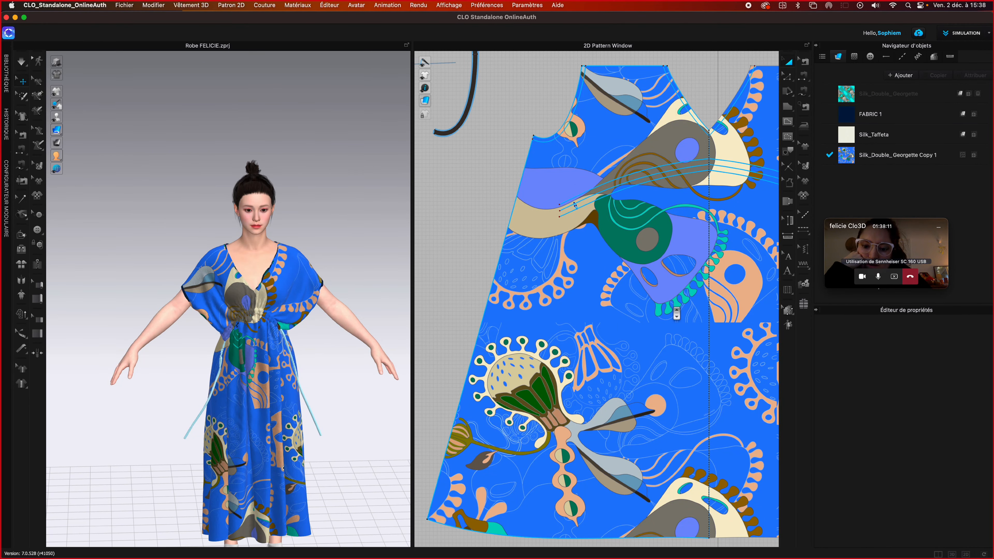
{"action": "scroll", "coordinate": [676, 314], "scroll_direction": "down", "scroll_amount": 8}
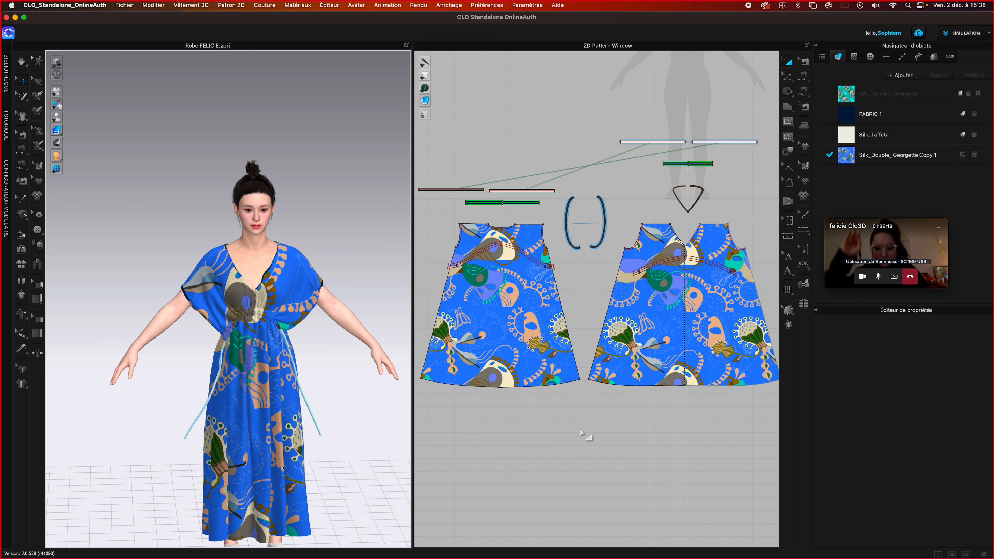
{"action": "scroll", "coordinate": [581, 431], "scroll_direction": "down", "scroll_amount": 4}
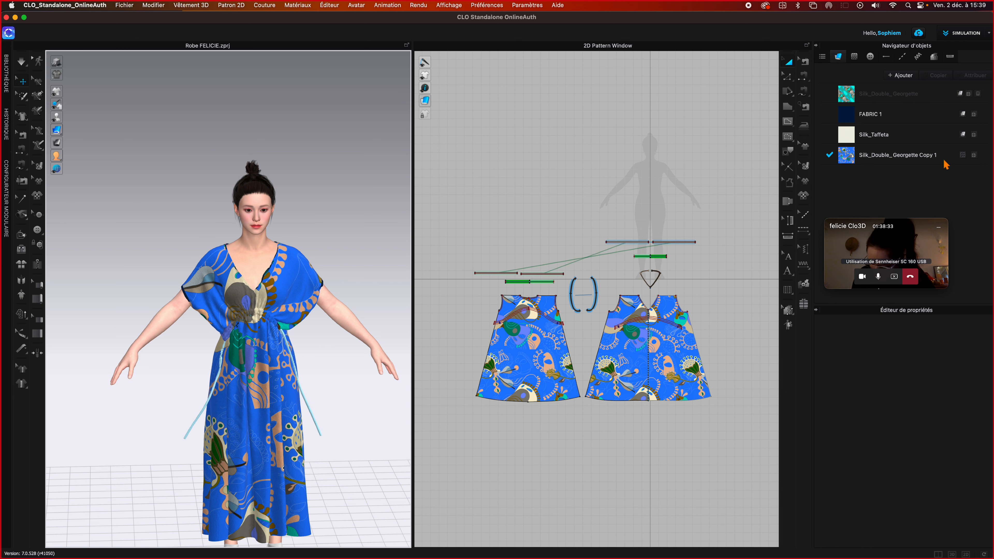
{"action": "left_click", "coordinate": [917, 158]}
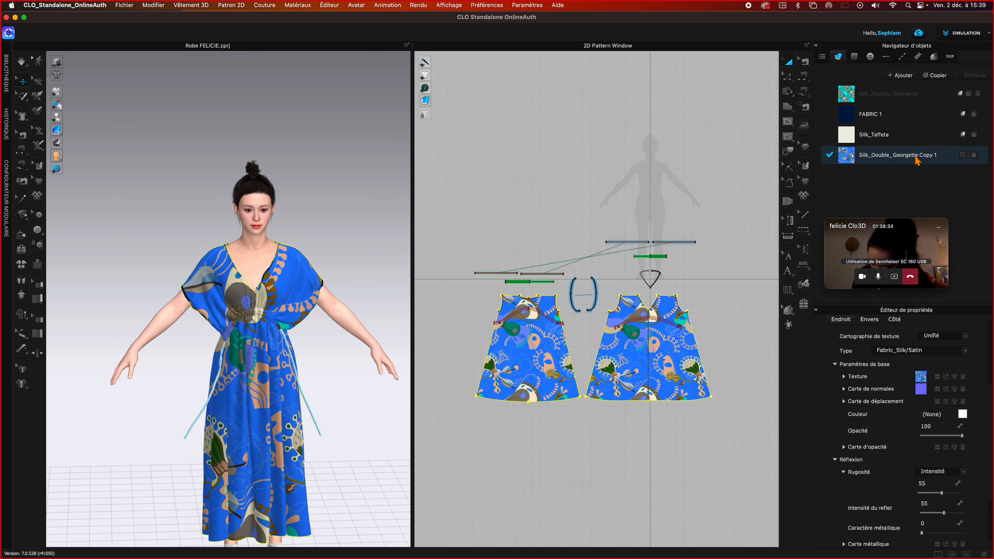
{"action": "right_click", "coordinate": [952, 157]}
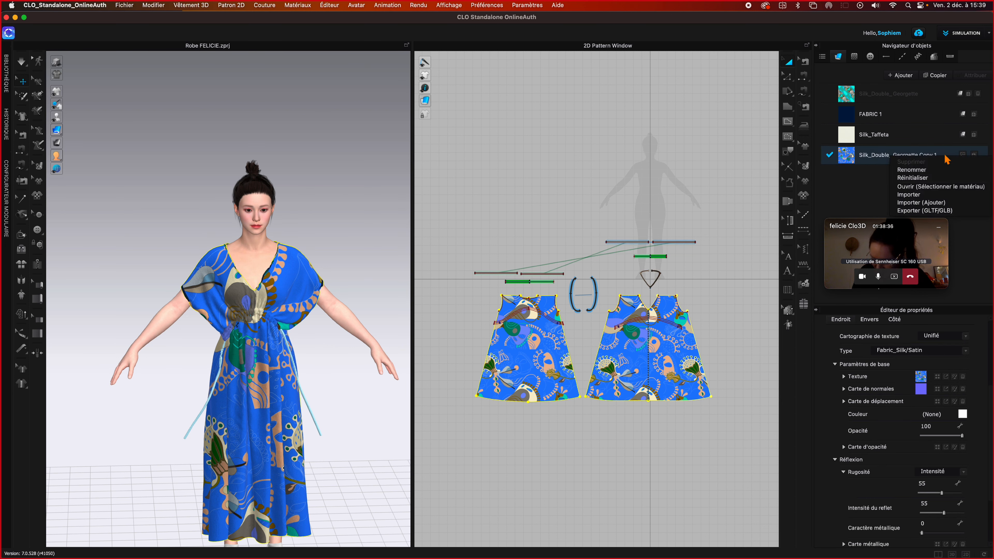
{"action": "left_click", "coordinate": [847, 204]}
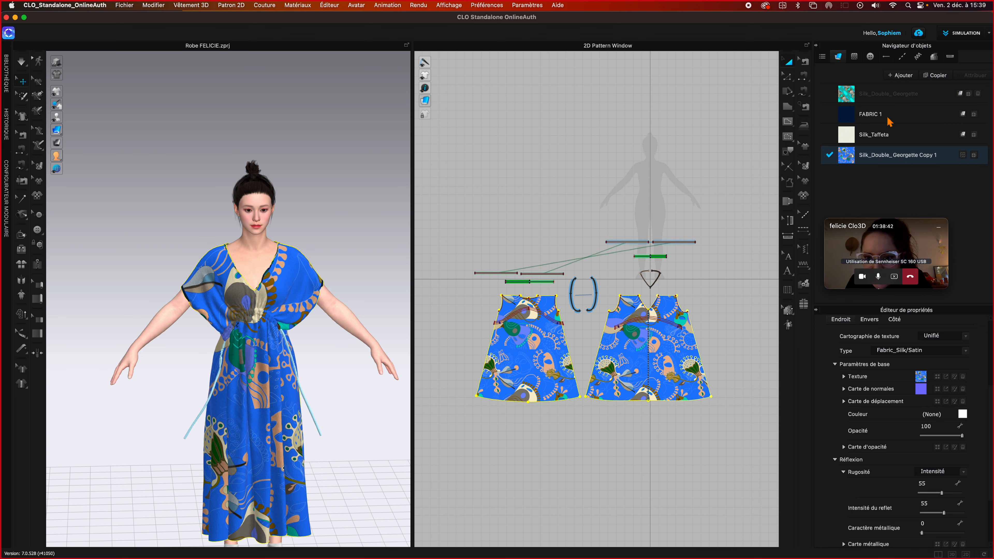
- Undo the recent assignment, mapping and texture changes back to before the Silk_Double_Georgette fabric was duplicated
{"action": "key", "text": "super+z"}
{"action": "key", "text": "super+z"}
{"action": "key", "text": "super+z"}
{"action": "key", "text": "super+z"}
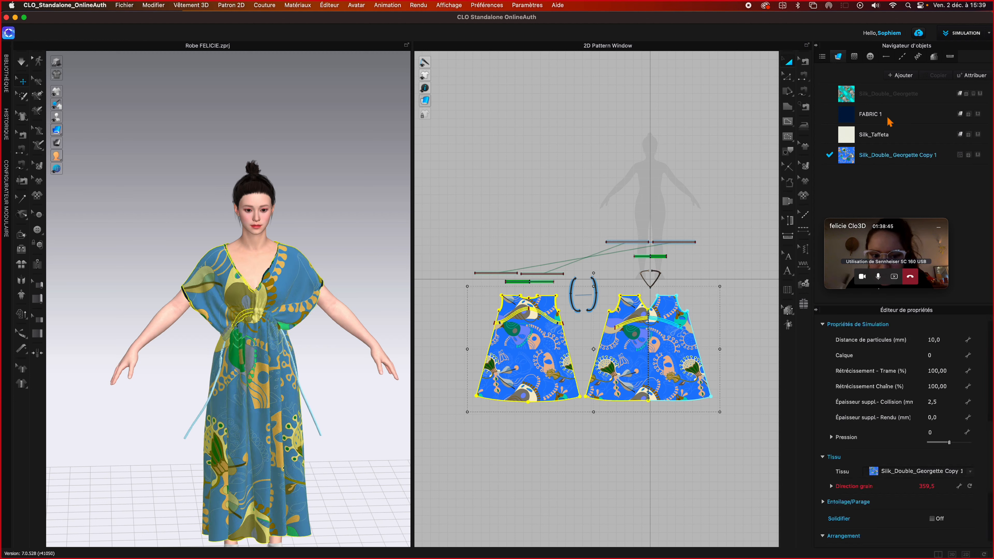
{"action": "key", "text": "super+z"}
{"action": "key", "text": "super+z"}
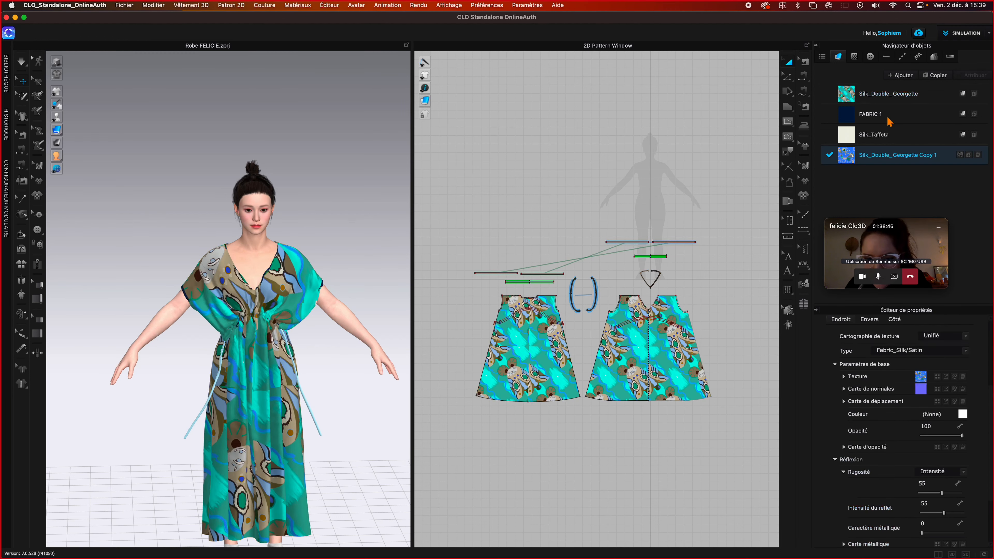
{"action": "key", "text": "super+z"}
{"action": "key", "text": "super+z"}
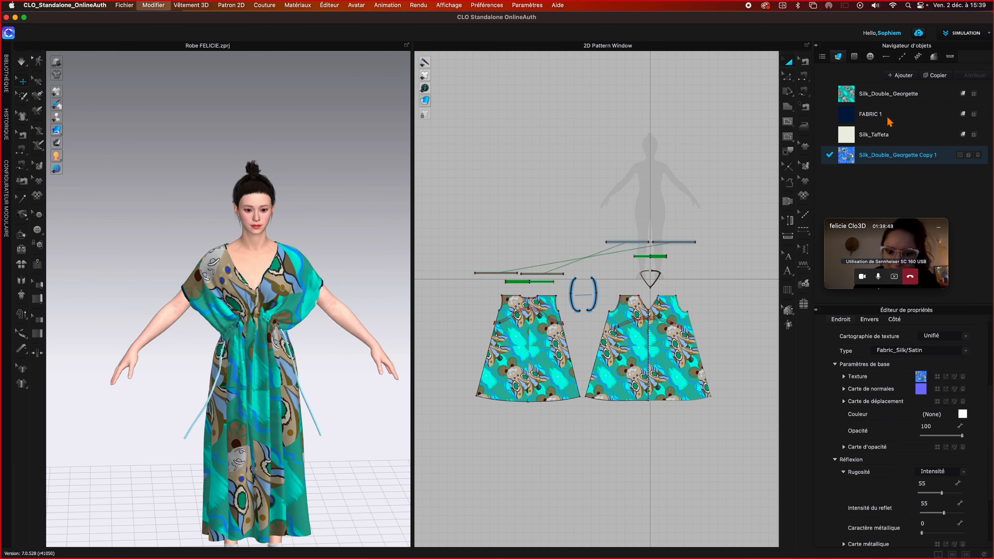
{"action": "key", "text": "super+z"}
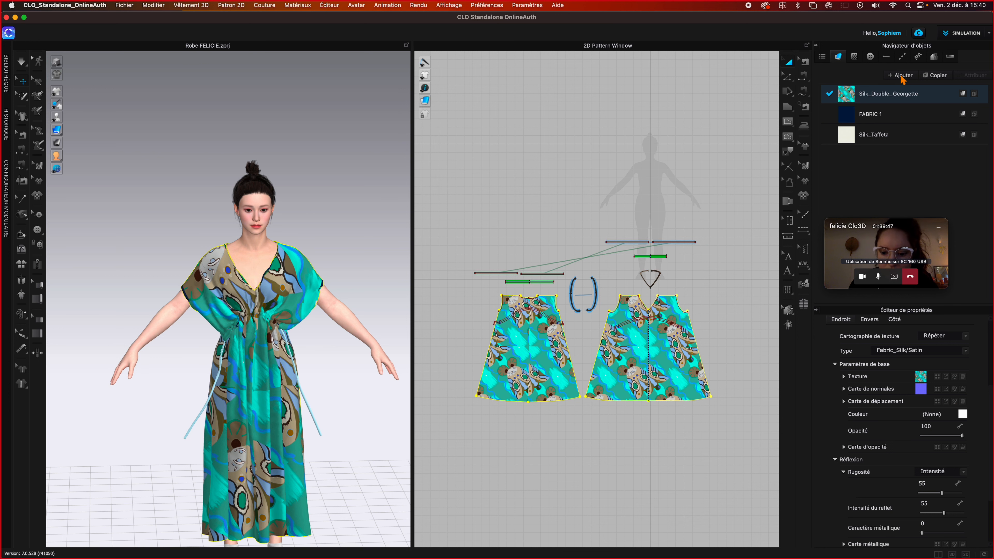
- Duplicate the Silk_Double_Georgette fabric and replace the copy's texture with 30.JPG from the Downloads folder
{"action": "left_click", "coordinate": [935, 76]}
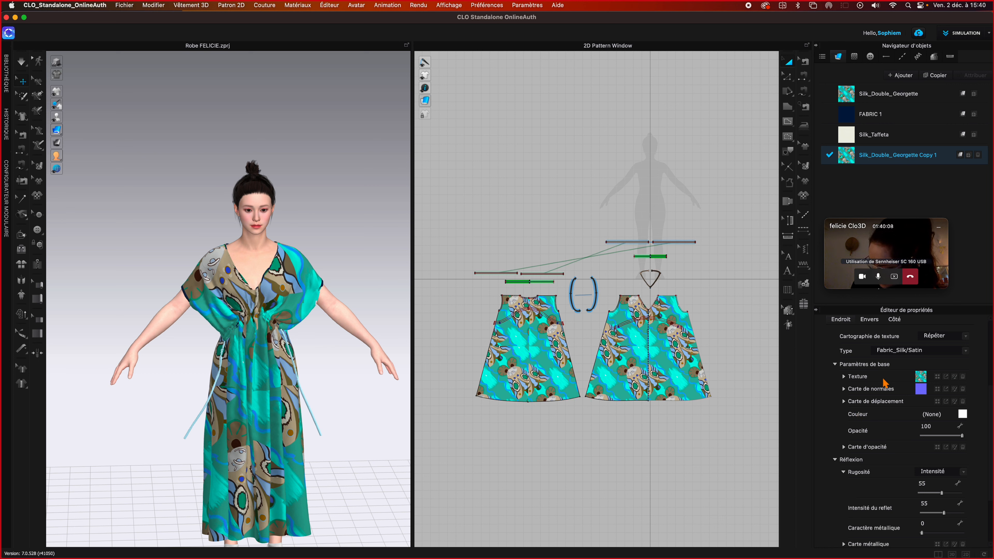
{"action": "left_click", "coordinate": [938, 378]}
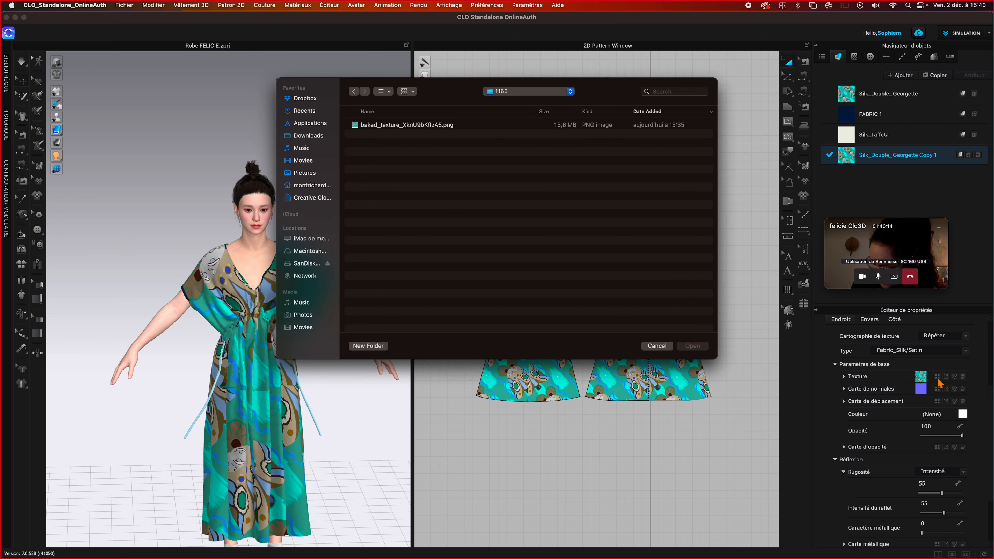
{"action": "left_click", "coordinate": [307, 138]}
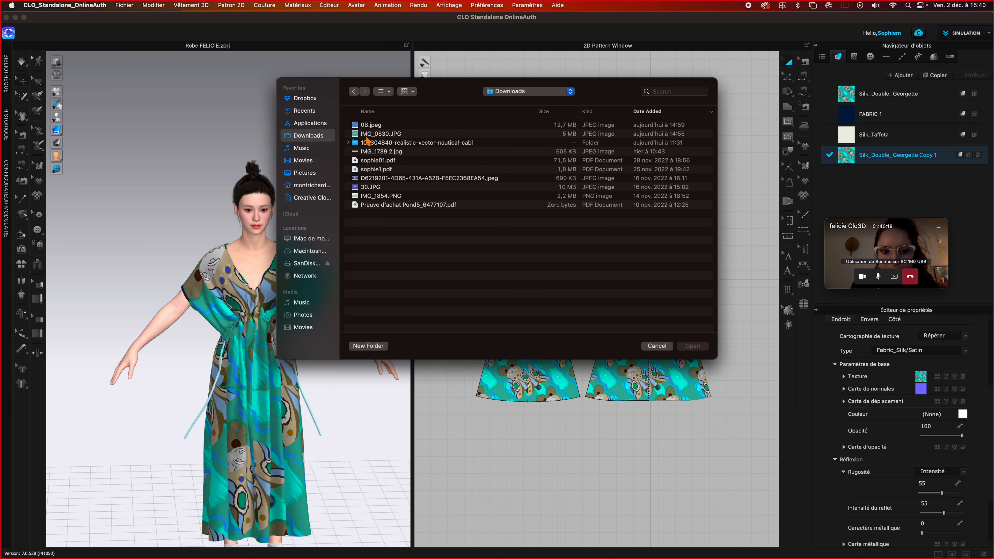
{"action": "left_click", "coordinate": [359, 188]}
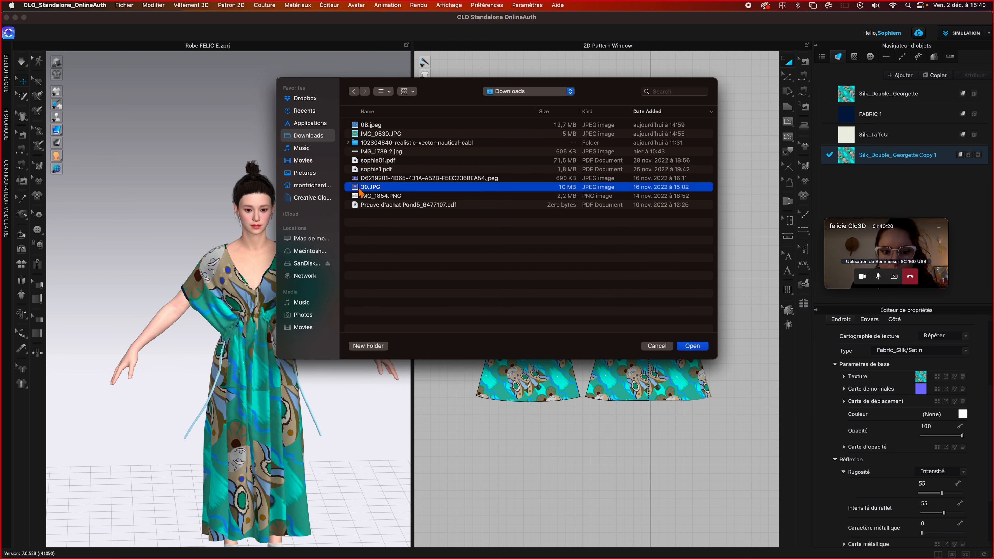
{"action": "left_click", "coordinate": [692, 346]}
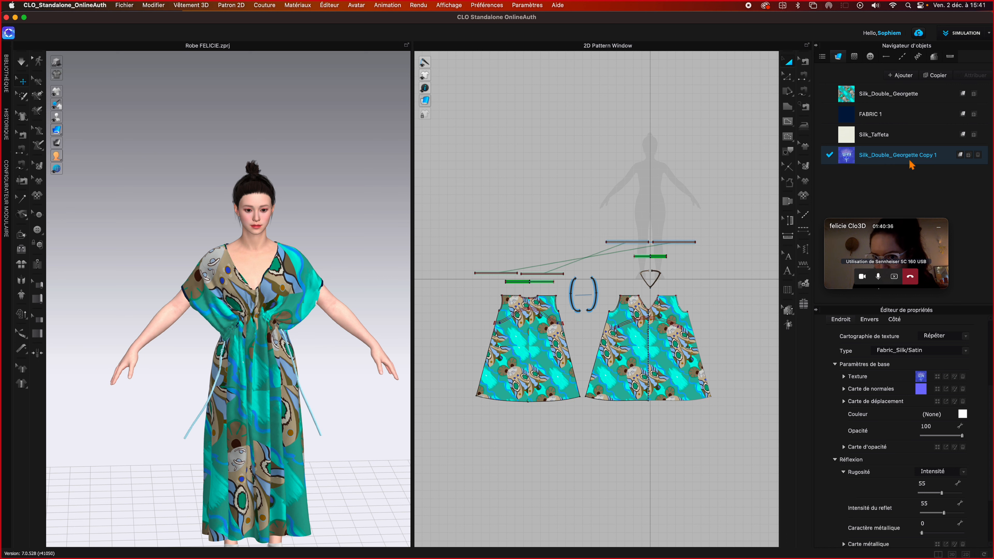
- Set the texture mapping of Silk_Double_Georgette Copy 1 to Unifié and assign this fabric to both the front and back dress pieces
{"action": "left_click", "coordinate": [960, 155]}
{"action": "left_click", "coordinate": [960, 155]}
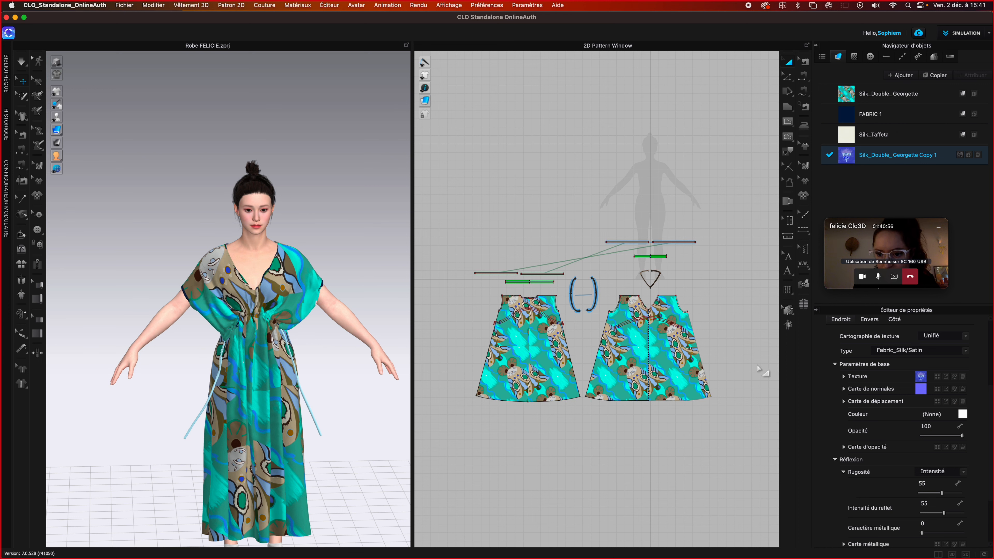
{"action": "left_click", "coordinate": [524, 382]}
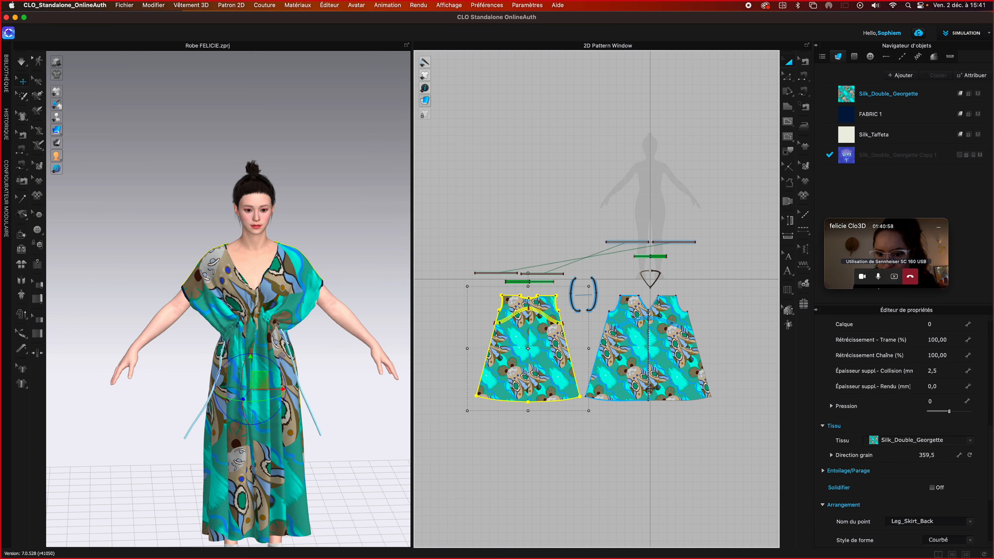
{"action": "left_click", "coordinate": [678, 390], "text": "shift"}
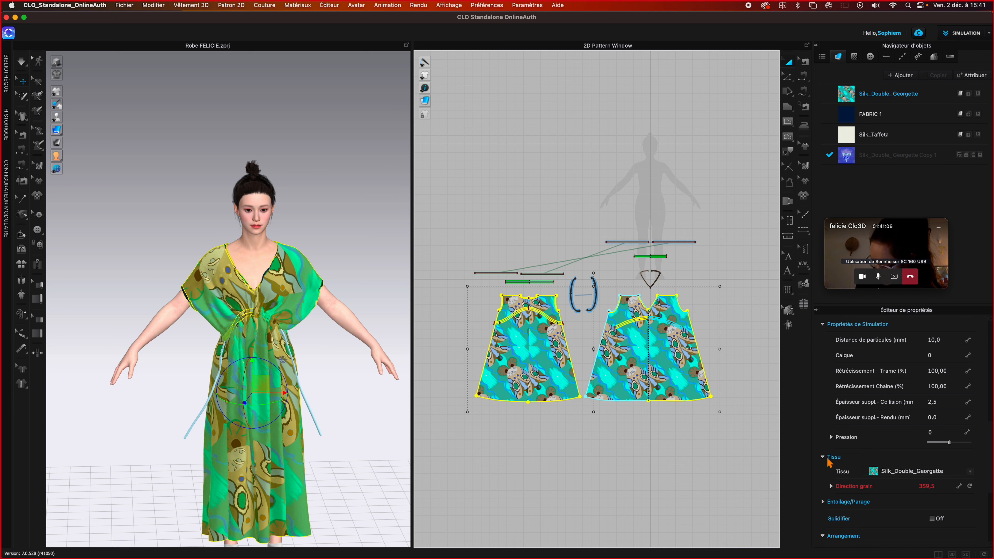
{"action": "left_click", "coordinate": [896, 474]}
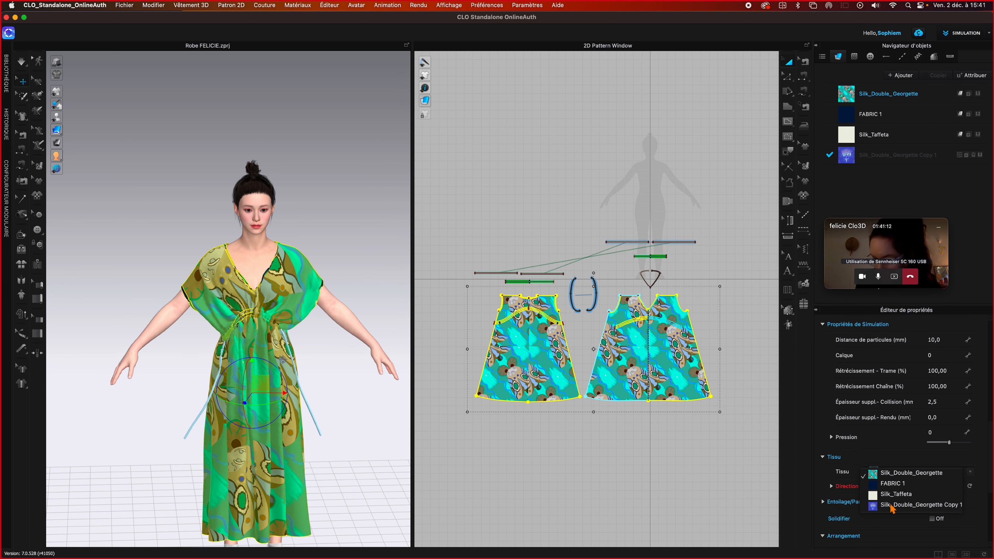
{"action": "left_click", "coordinate": [923, 505]}
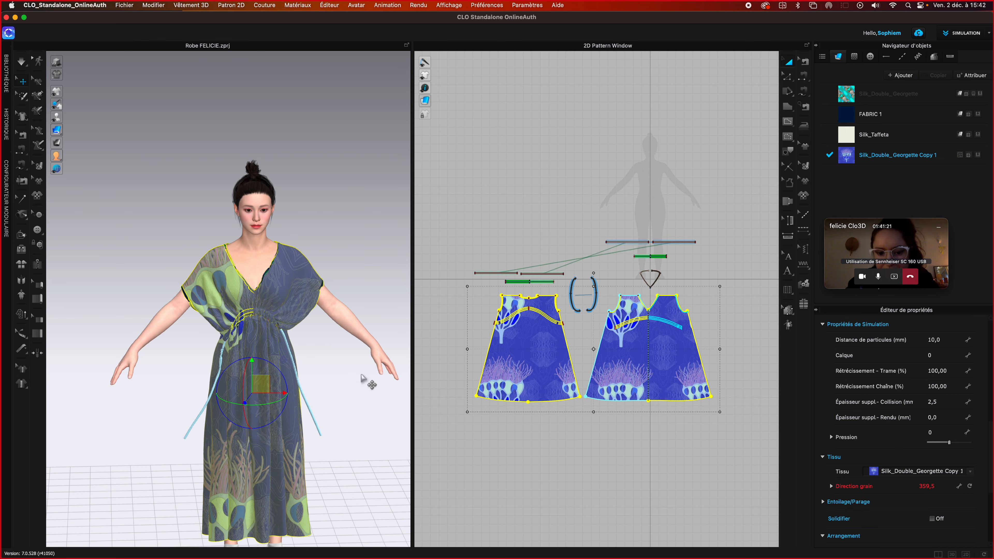
{"action": "left_click", "coordinate": [375, 403]}
{"action": "mouse_move", "coordinate": [378, 418]}
{"action": "right_mouse_down"}
{"action": "mouse_move", "coordinate": [486, 417]}
{"action": "mouse_move", "coordinate": [370, 415]}
{"action": "right_mouse_up"}
{"action": "scroll", "coordinate": [372, 415], "scroll_direction": "down", "scroll_amount": 3}
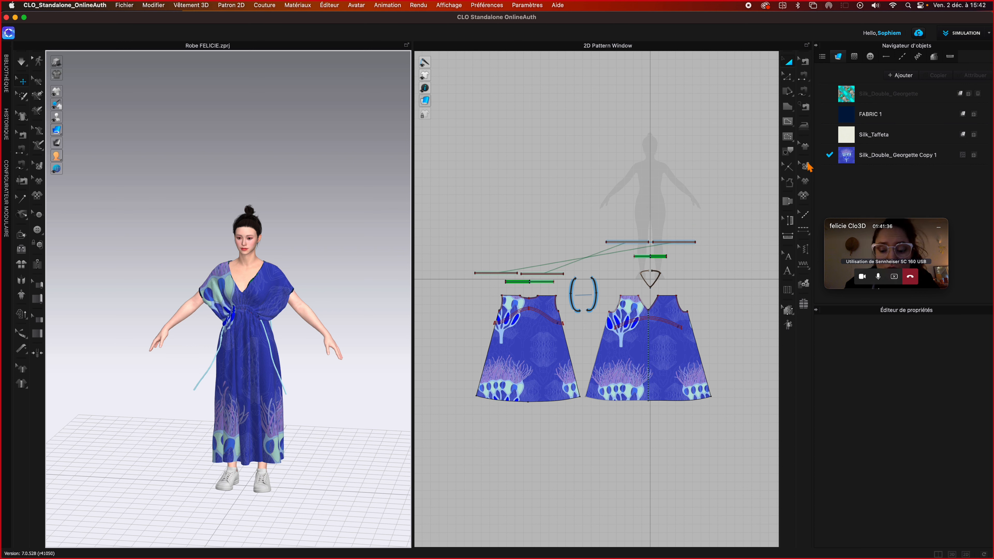
- Examine the print's placement and grain direction on the front dress piece with the Edit Texture tool
{"action": "left_click", "coordinate": [805, 166]}
{"action": "left_click", "coordinate": [680, 350]}
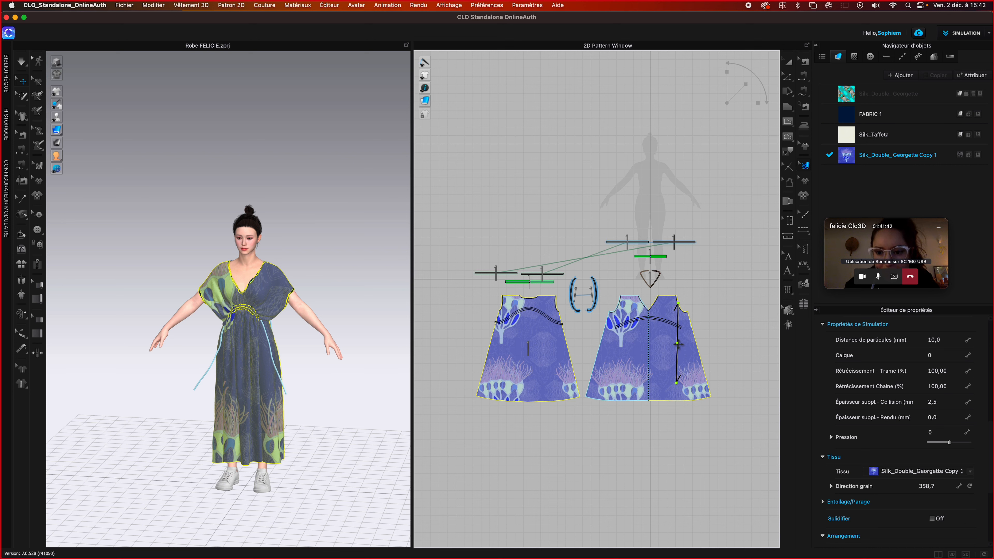
{"action": "left_click", "coordinate": [788, 62]}
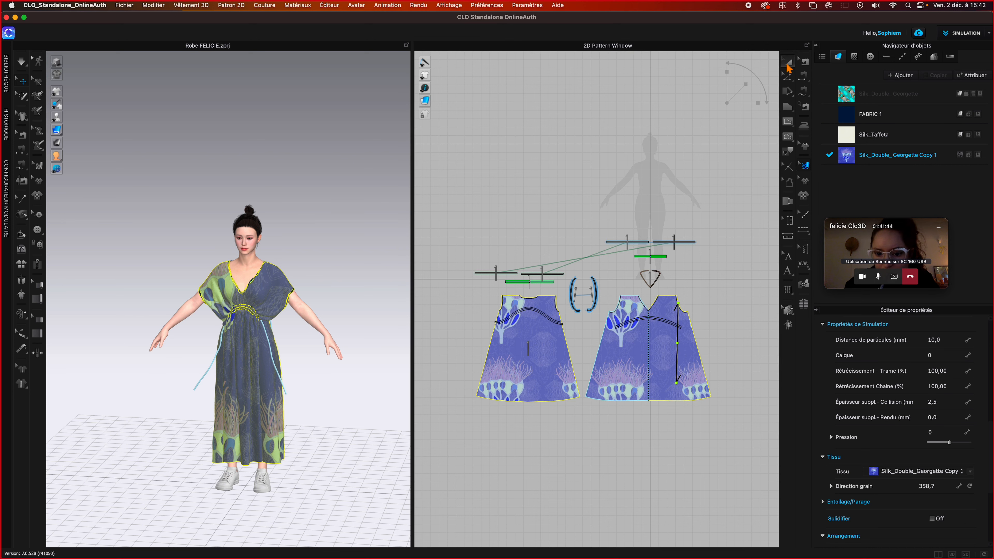
{"action": "left_click", "coordinate": [711, 254]}
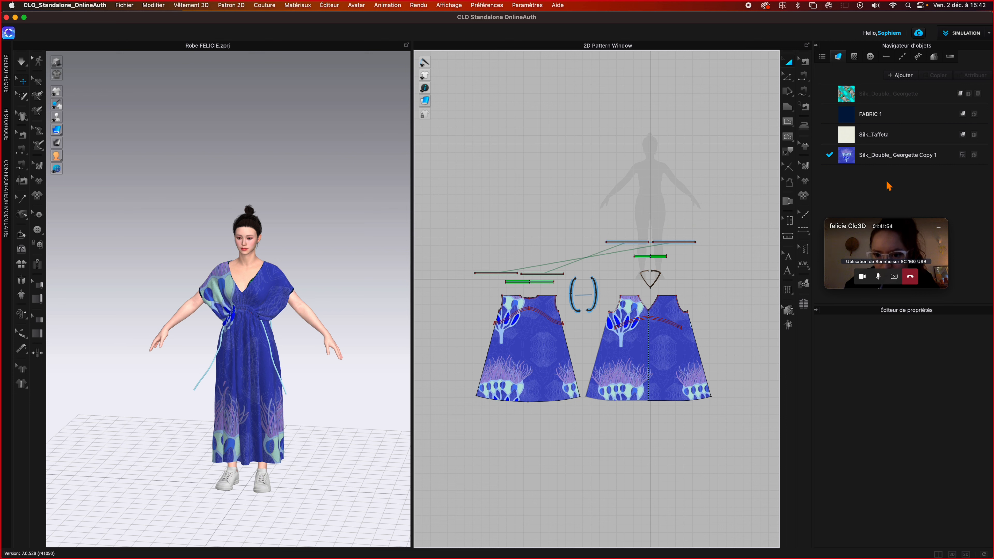
- Open the colorway editor and save its image as a PNG in the project's recently used folder, appending 01 to the file name
{"action": "left_click", "coordinate": [338, 8]}
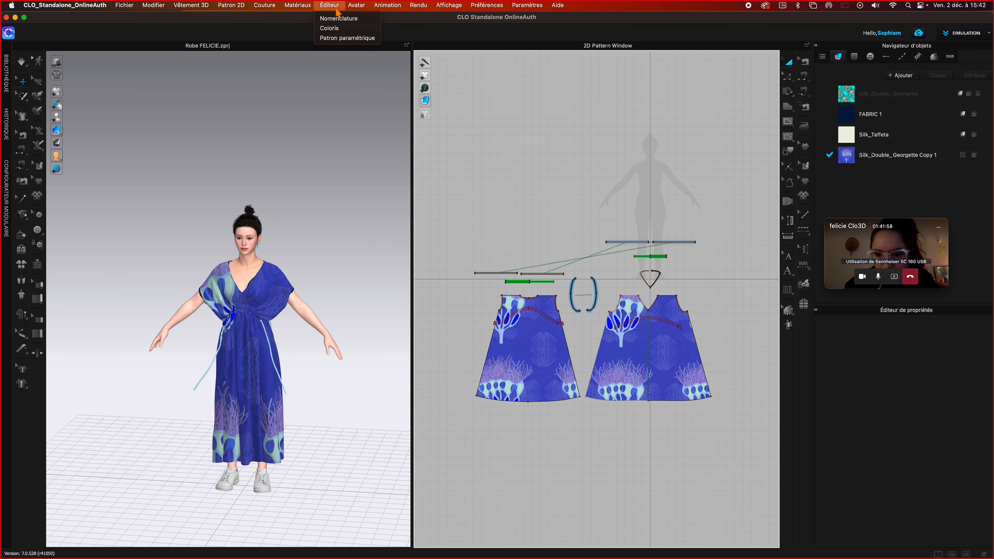
{"action": "left_click", "coordinate": [339, 29]}
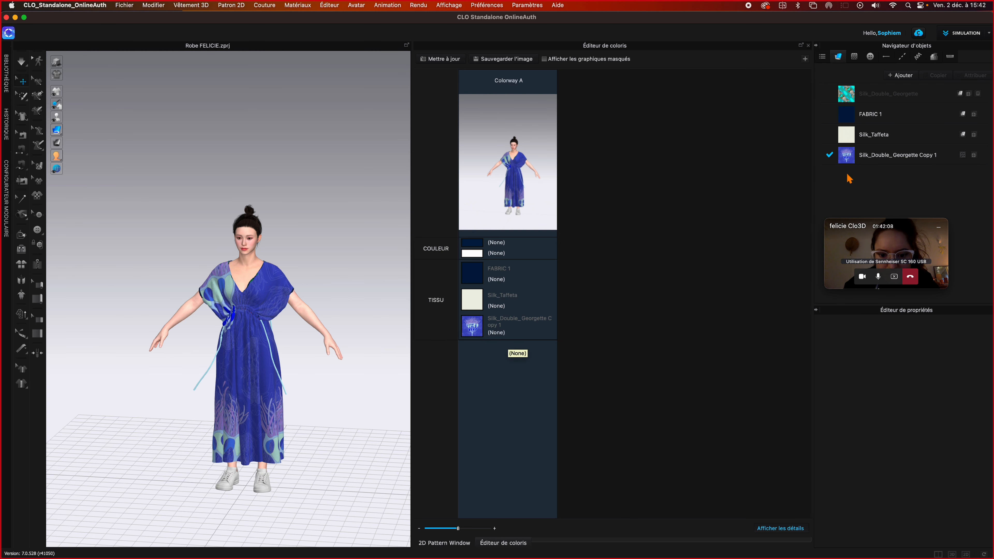
{"action": "left_click", "coordinate": [495, 63]}
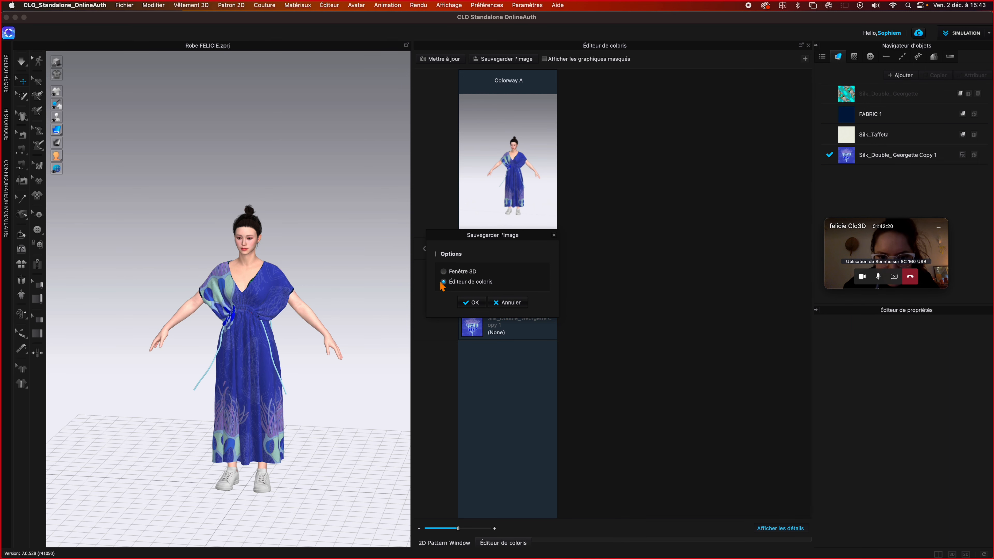
{"action": "left_click", "coordinate": [475, 303]}
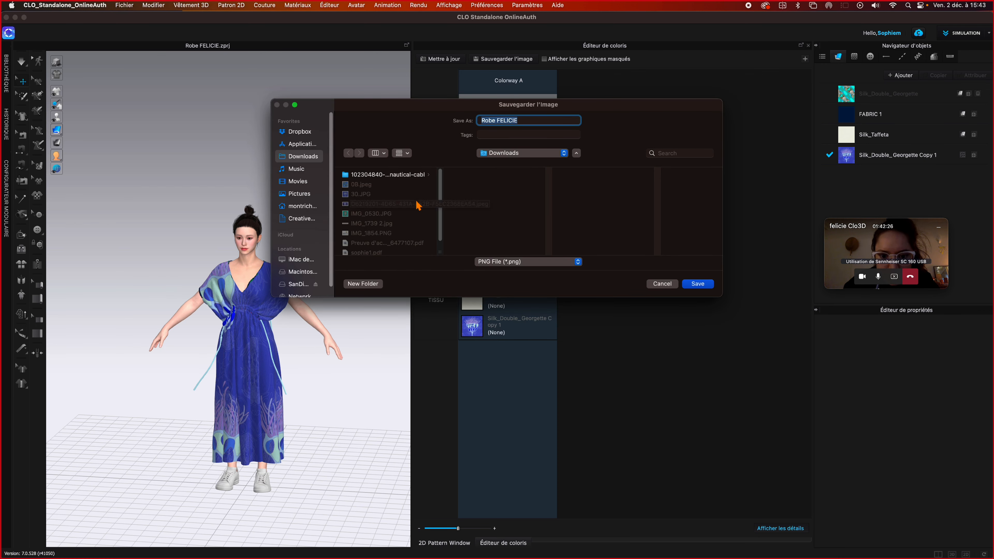
{"action": "left_click", "coordinate": [500, 156]}
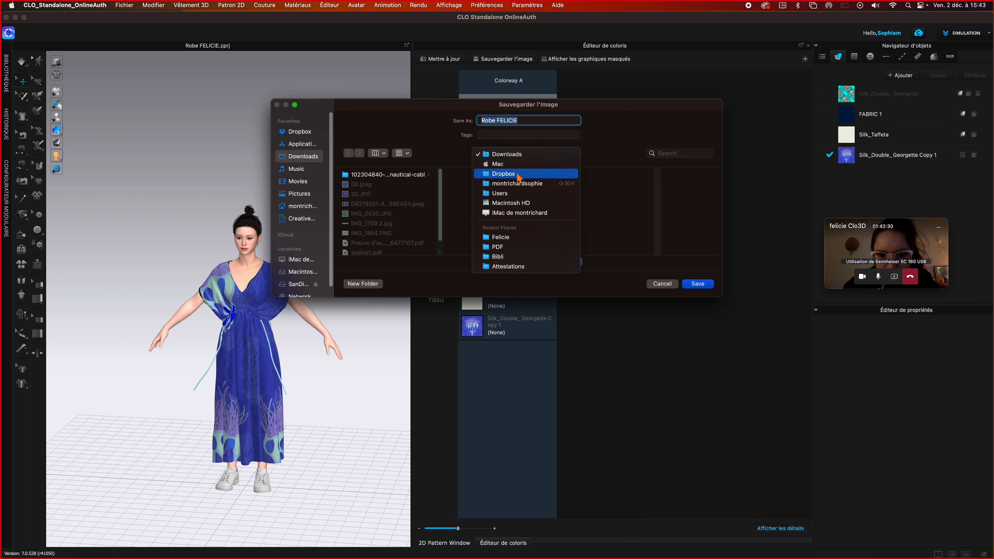
{"action": "left_click", "coordinate": [518, 240]}
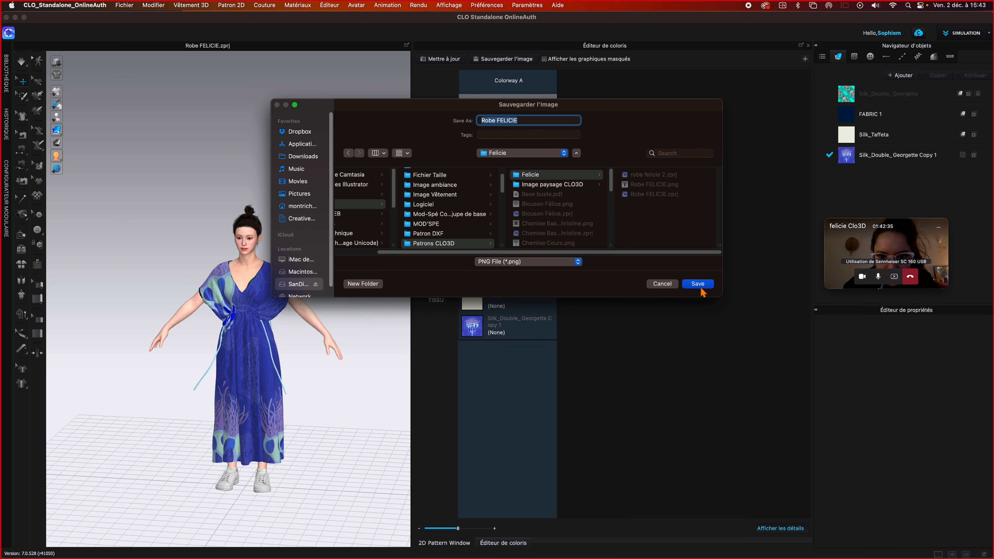
{"action": "left_click", "coordinate": [523, 120]}
{"action": "type", "text": "0"}
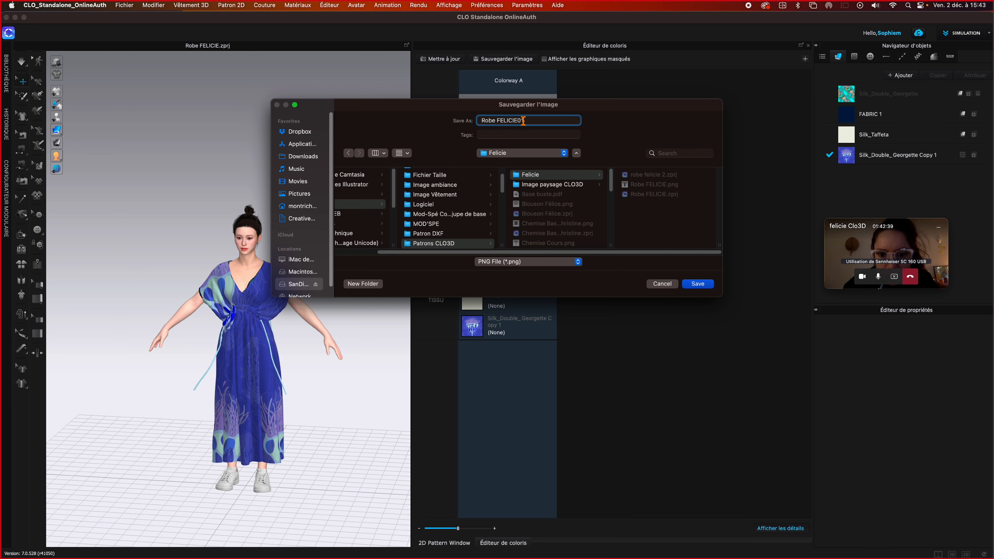
{"action": "type", "text": "1"}
{"action": "left_click", "coordinate": [700, 284]}
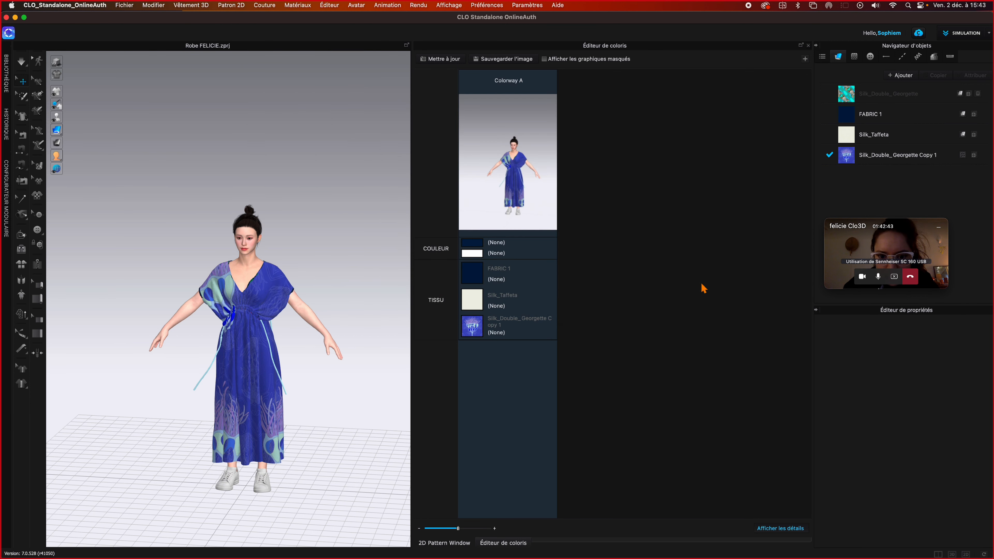
- Review the material properties of the Silk_Double_Georgette fabric and add a second colorway copied from Colorway A
{"action": "left_click", "coordinate": [857, 96]}
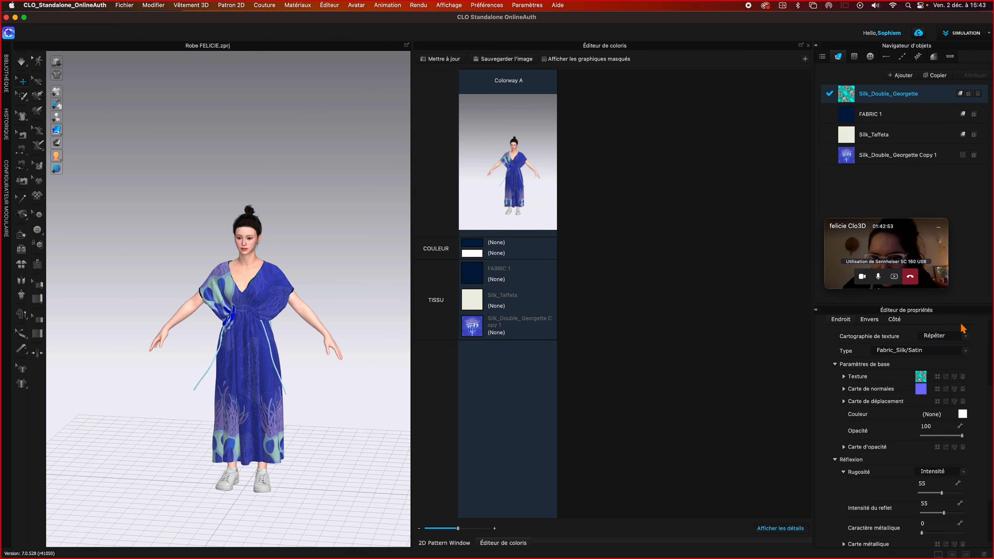
{"action": "scroll", "coordinate": [881, 466], "scroll_direction": "up", "scroll_amount": 3}
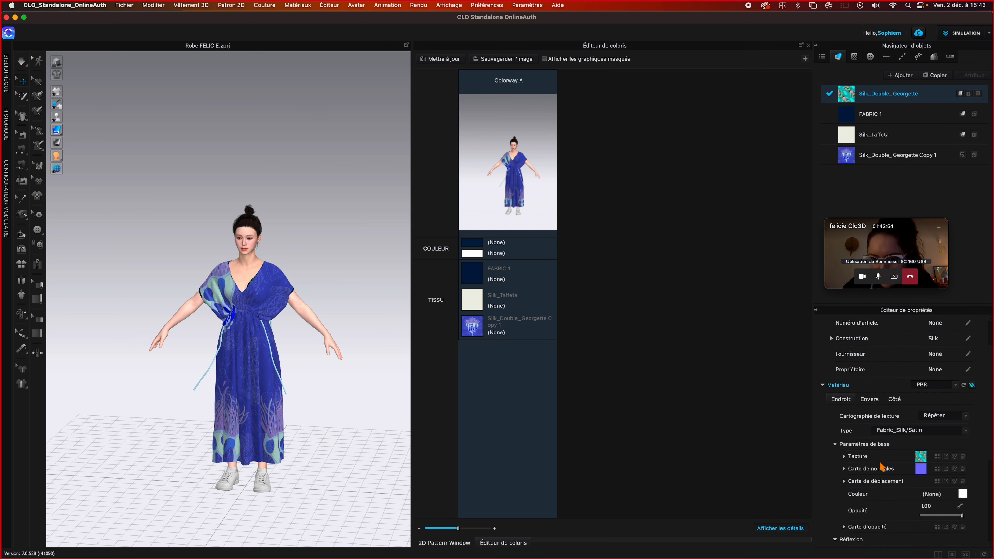
{"action": "scroll", "coordinate": [881, 466], "scroll_direction": "up", "scroll_amount": 2}
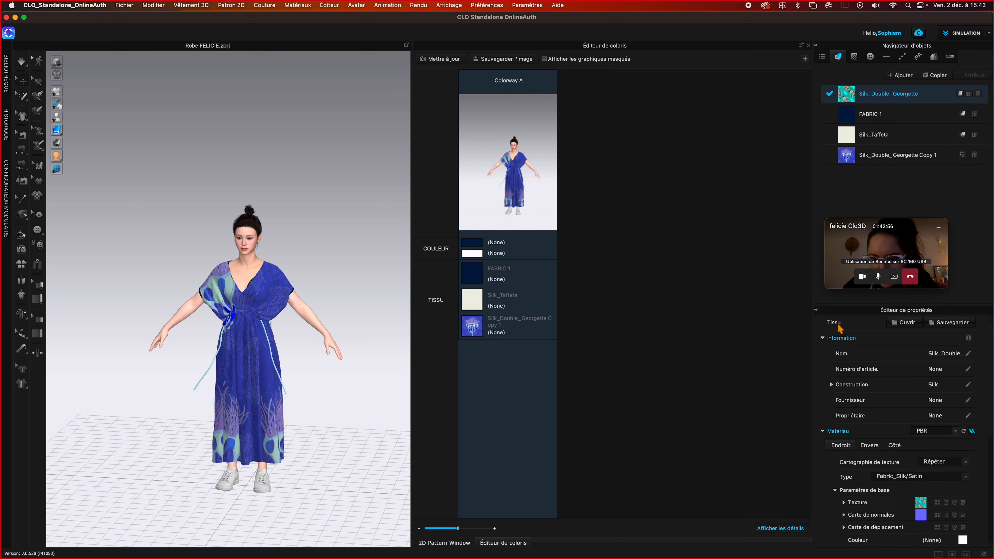
{"action": "scroll", "coordinate": [878, 389], "scroll_direction": "down", "scroll_amount": 1}
{"action": "scroll", "coordinate": [878, 389], "scroll_direction": "down", "scroll_amount": 7}
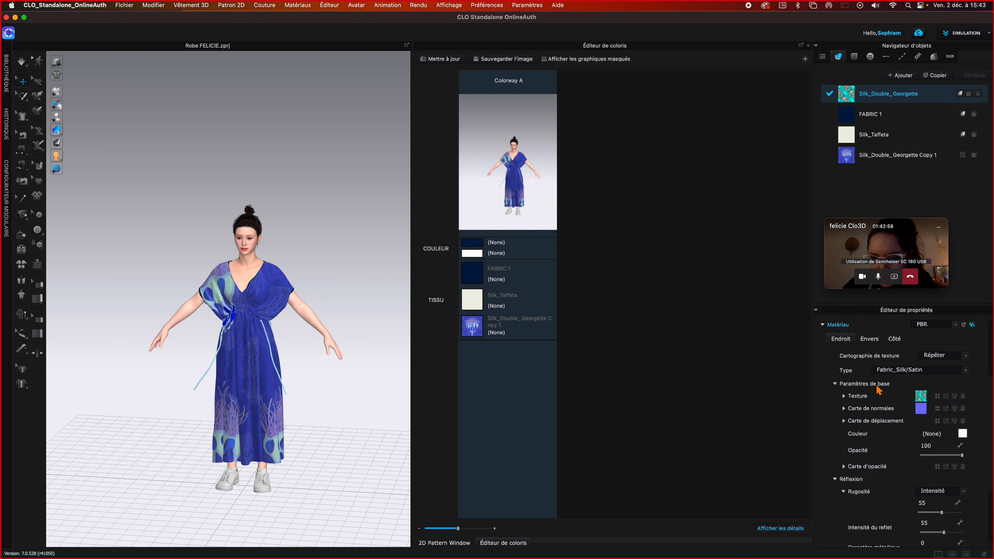
{"action": "scroll", "coordinate": [878, 391], "scroll_direction": "up", "scroll_amount": 4}
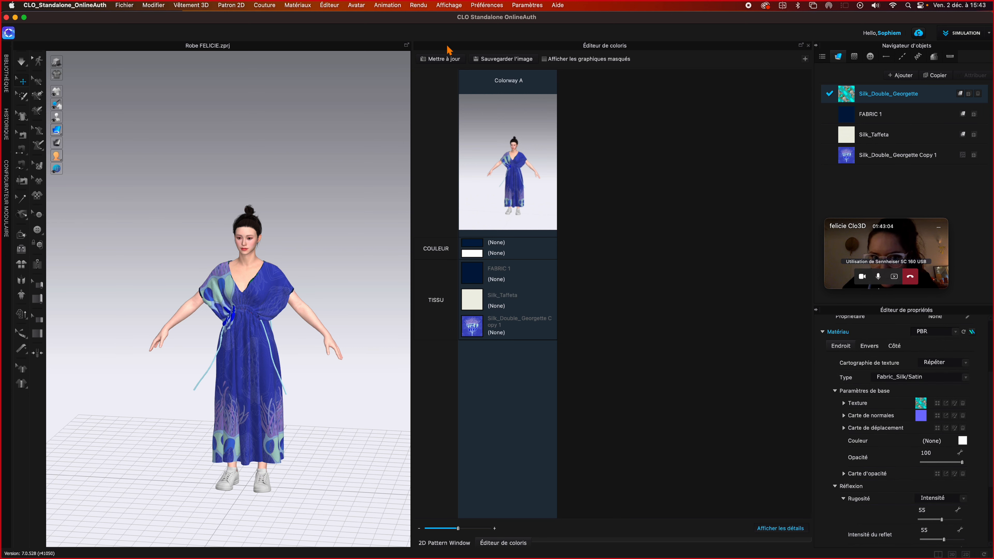
{"action": "left_click", "coordinate": [805, 59]}
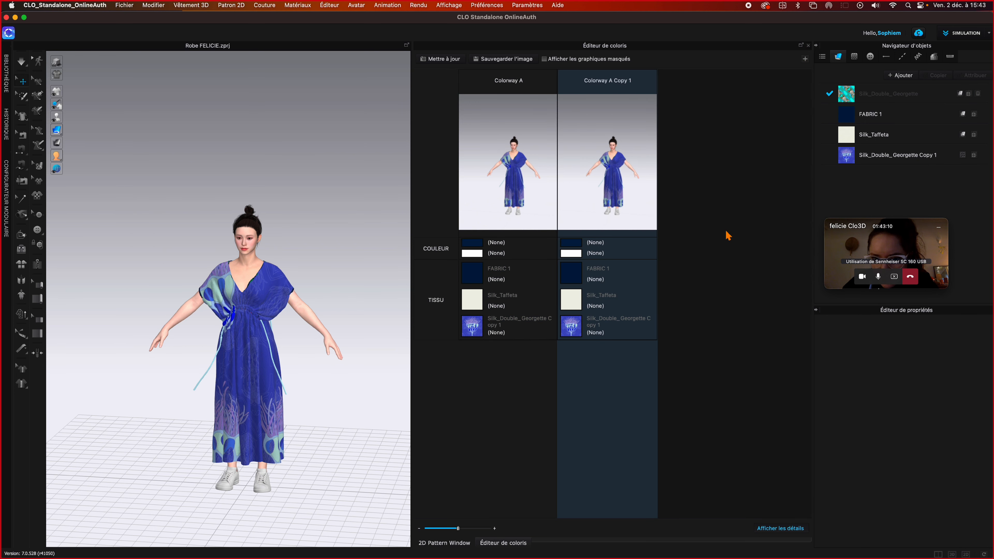
- Delete the colorway Colorway A Copy 1 and dock the colorway editor beside the 2D pattern window
{"action": "right_click", "coordinate": [647, 119]}
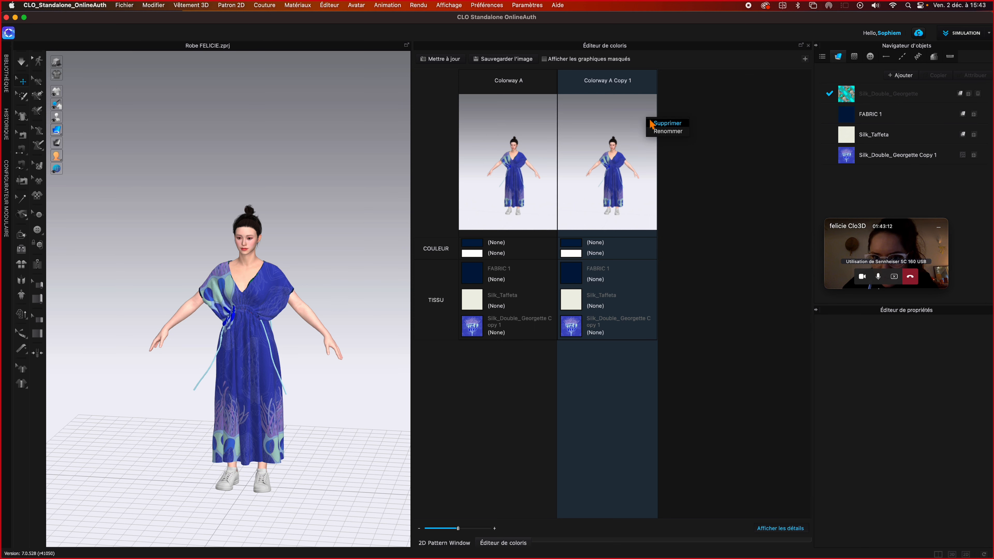
{"action": "left_click", "coordinate": [665, 123]}
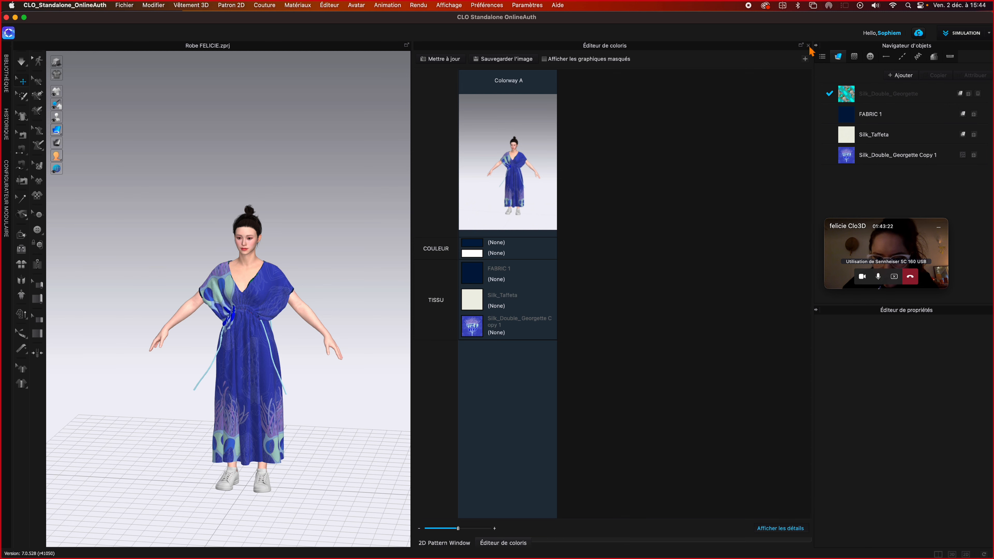
{"action": "left_click", "coordinate": [800, 45]}
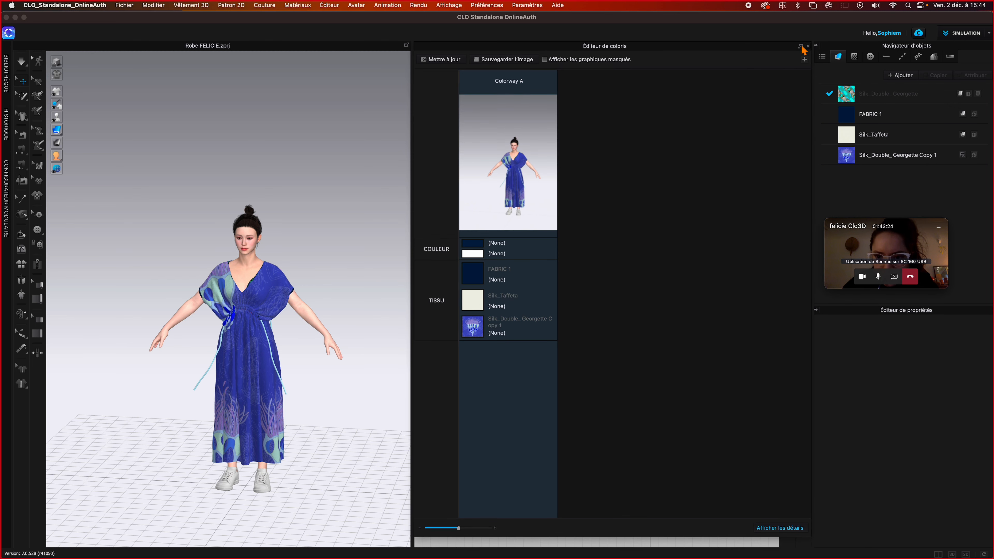
{"action": "left_click_drag", "start_coordinate": [768, 48], "coordinate": [434, 54]}
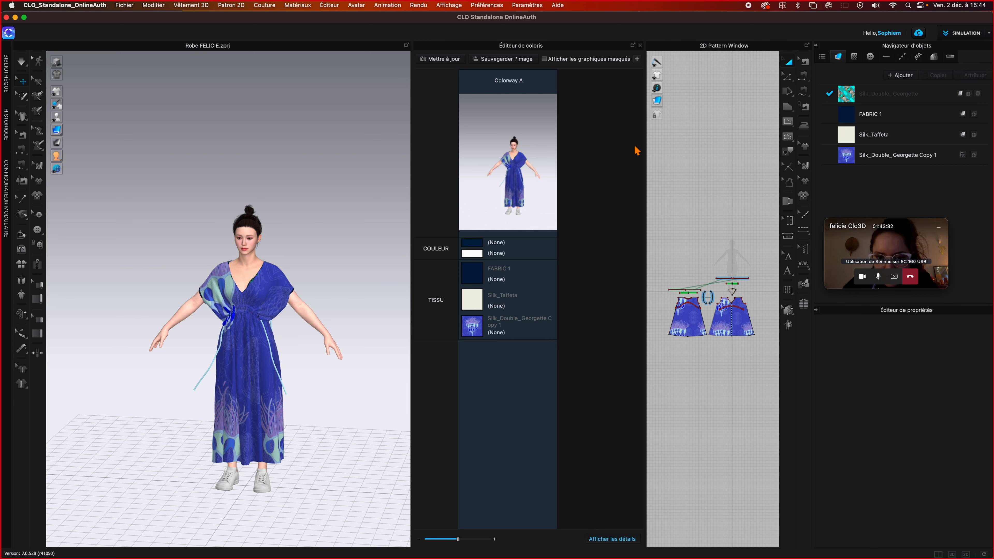
- Assign the Silk_Double_Georgette fabric to both the front and back dress pieces
{"action": "left_click", "coordinate": [690, 326]}
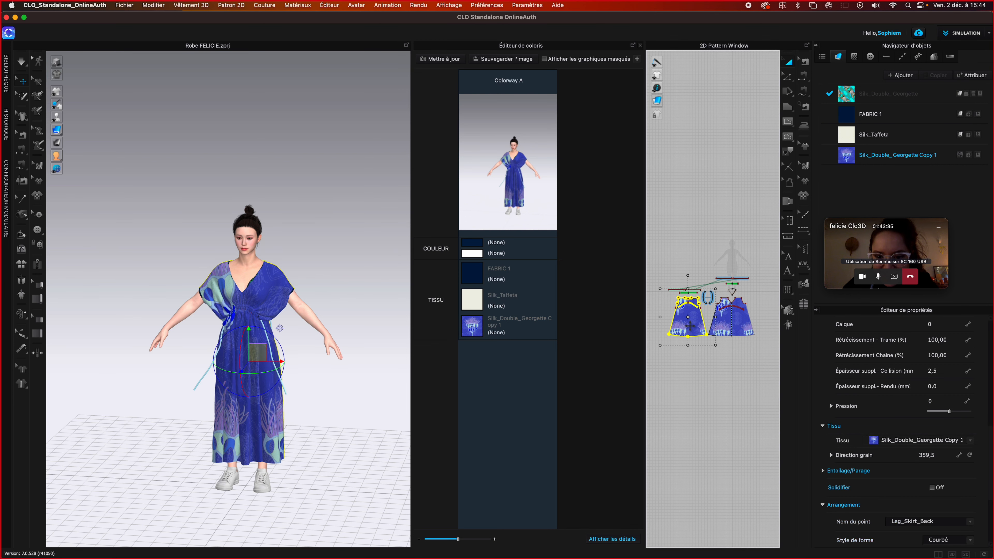
{"action": "left_click", "coordinate": [730, 319], "text": "shift"}
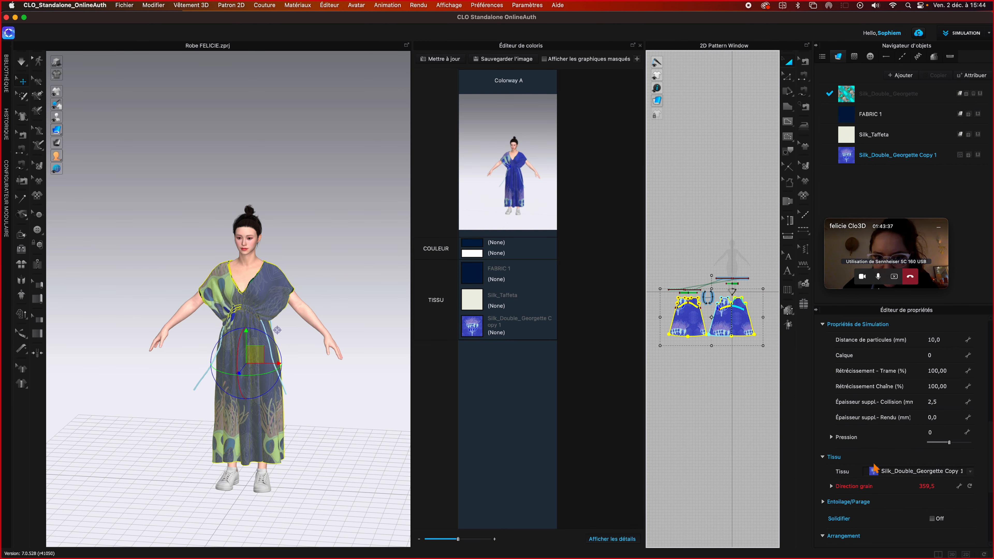
{"action": "left_click", "coordinate": [883, 471]}
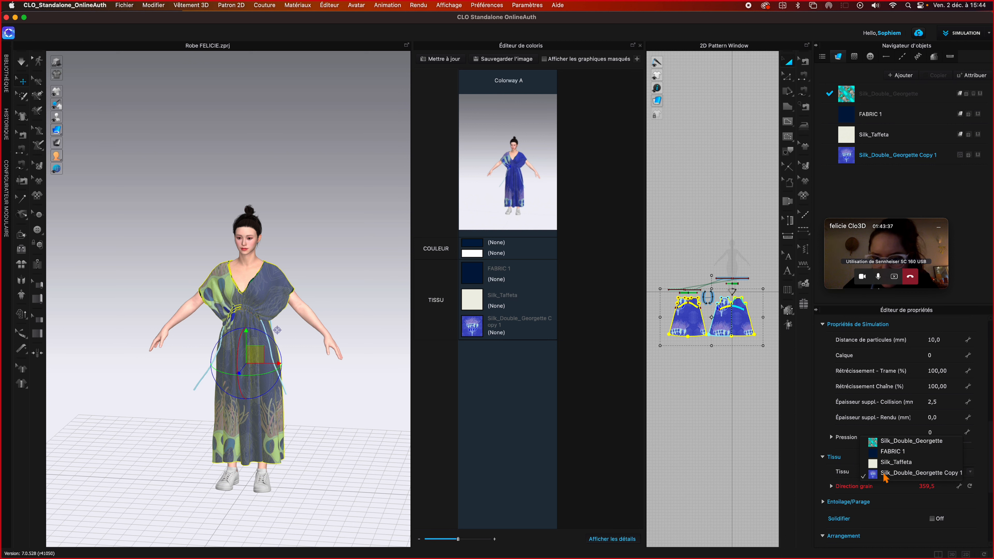
{"action": "left_click", "coordinate": [884, 442]}
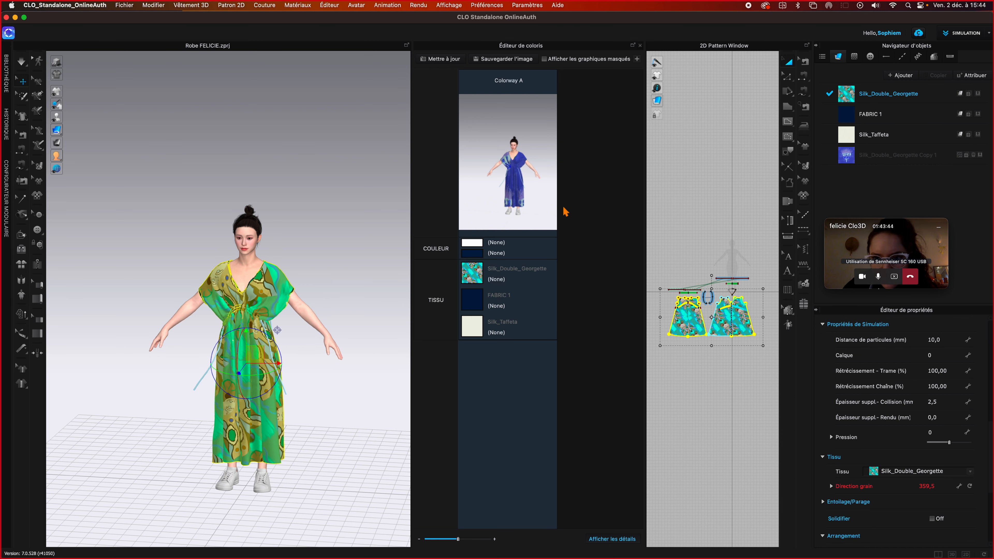
- Try adding a second colorway copied from Colorway A, undo it, and start renaming Colorway A without changing the name
{"action": "left_click", "coordinate": [636, 59]}
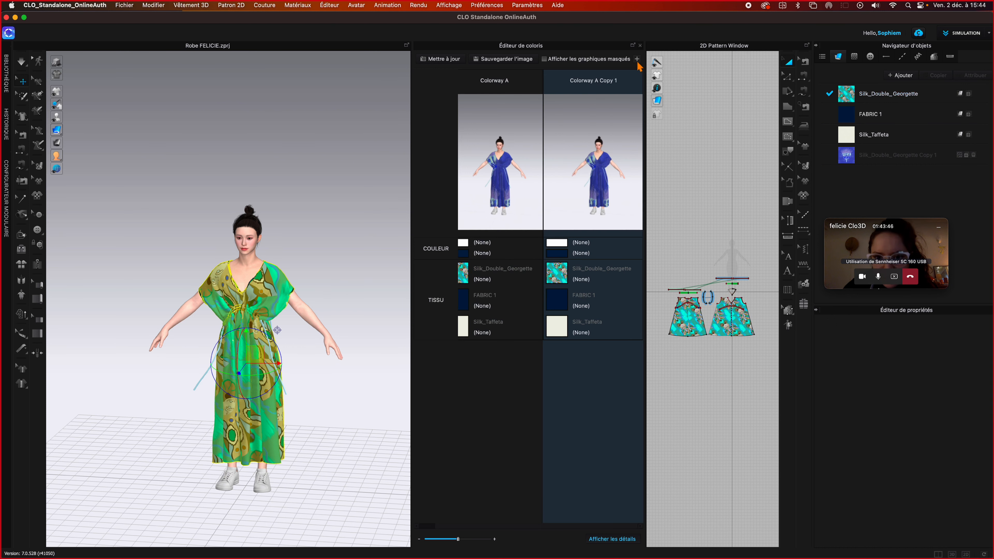
{"action": "key", "text": "super+z"}
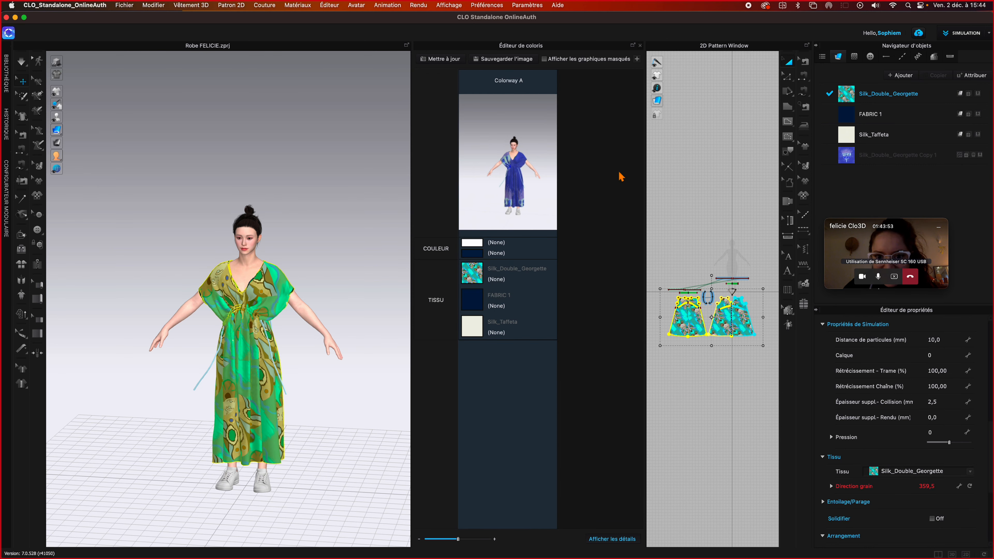
{"action": "double_click", "coordinate": [515, 84]}
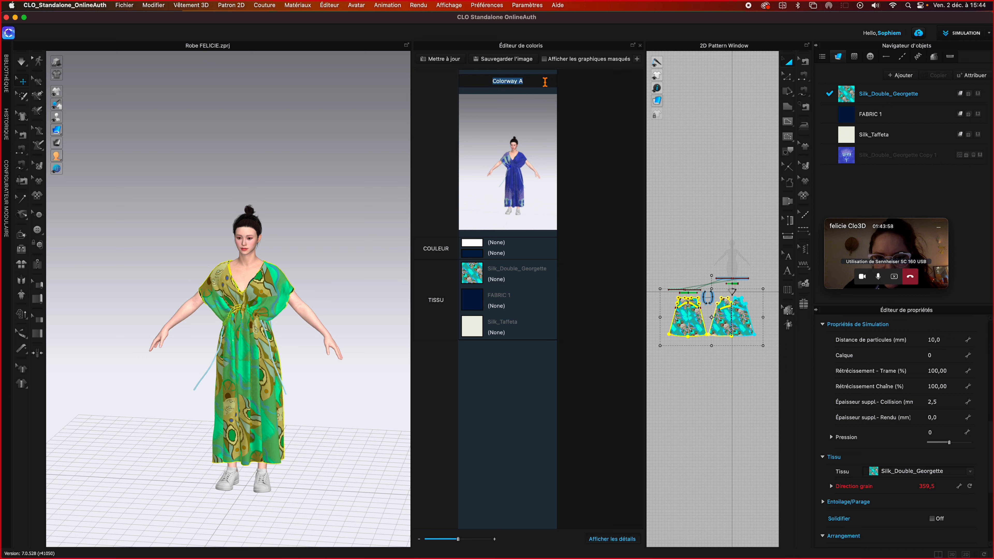
{"action": "left_click", "coordinate": [597, 94]}
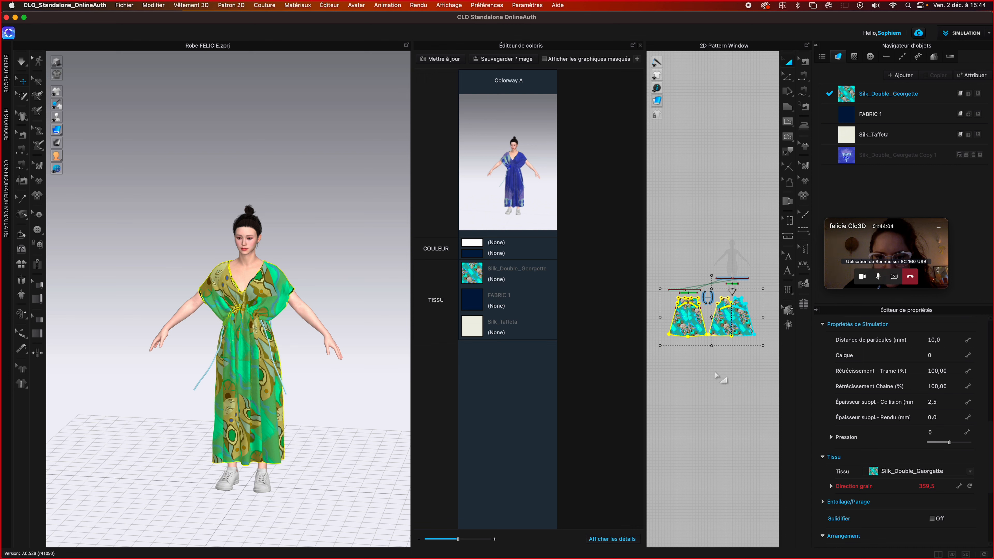
- Update the preview image of Colorway A with the dress pieces deselected
{"action": "left_click", "coordinate": [723, 382]}
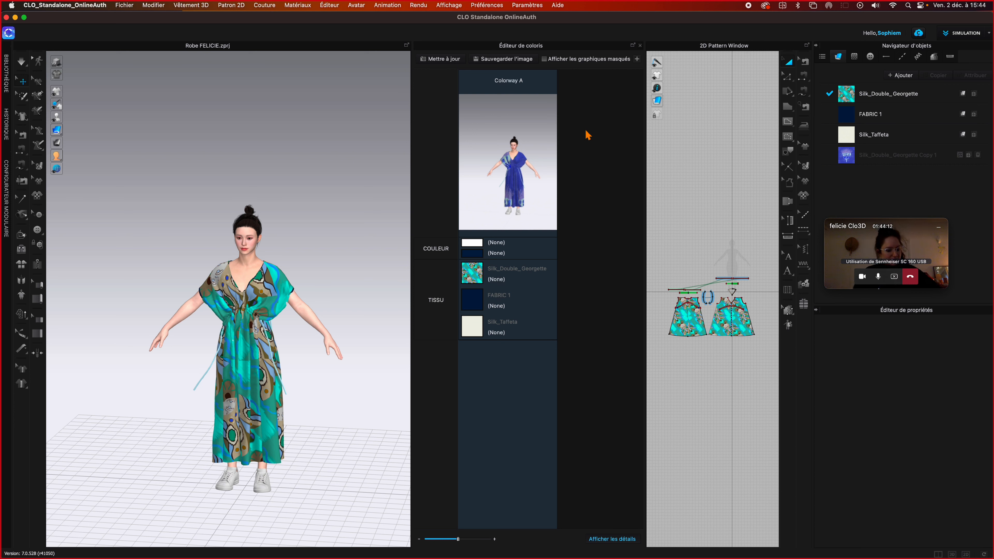
{"action": "left_click", "coordinate": [441, 62]}
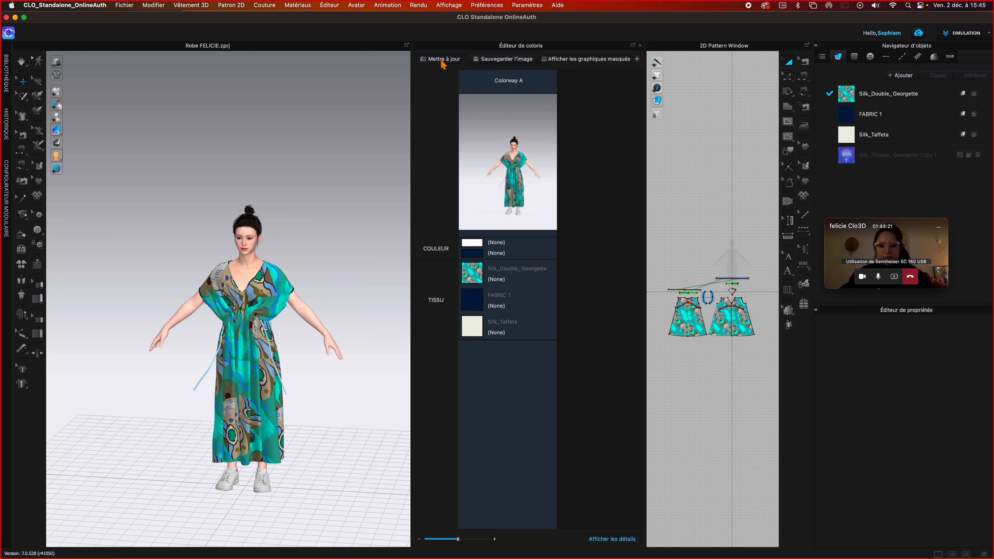
{"action": "key", "text": "super+z"}
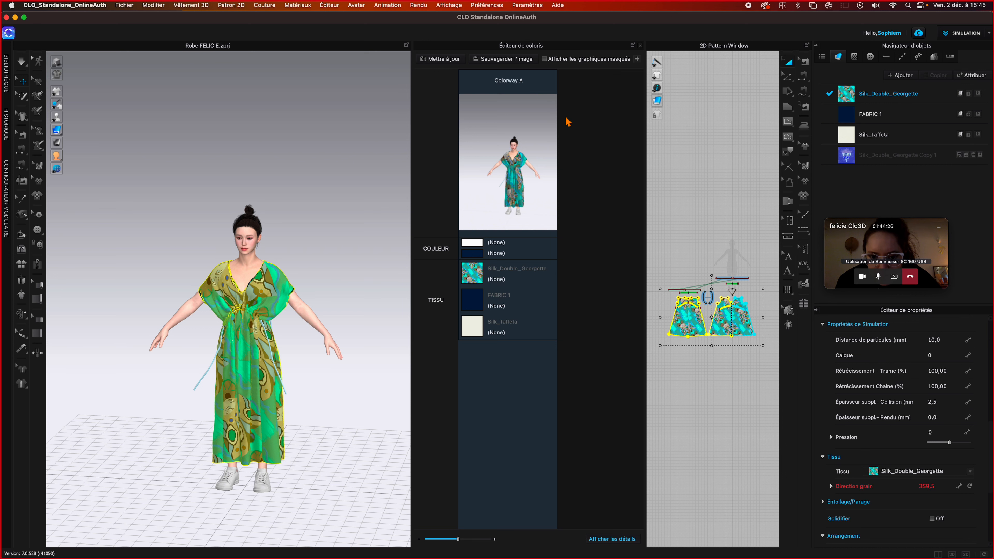
- Close the colorway editor, reopen it, and dock it beside the 2D pattern window again
{"action": "left_click", "coordinate": [640, 45]}
{"action": "left_click", "coordinate": [534, 171]}
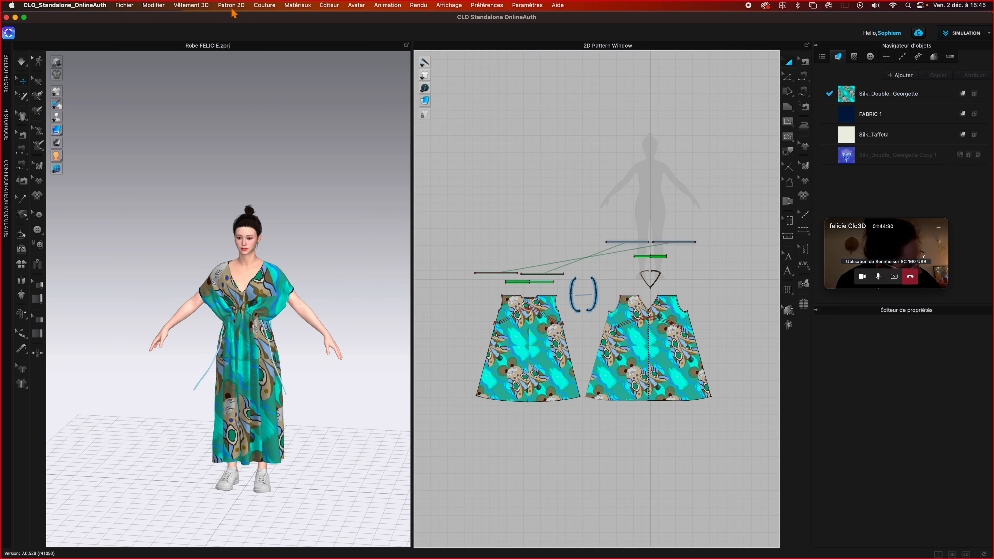
{"action": "left_click", "coordinate": [327, 6]}
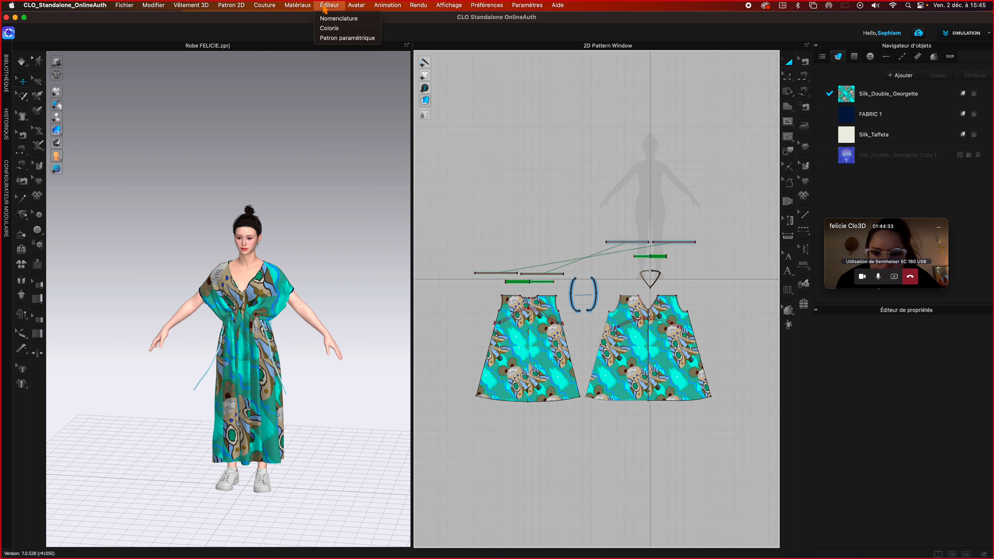
{"action": "left_click", "coordinate": [329, 28]}
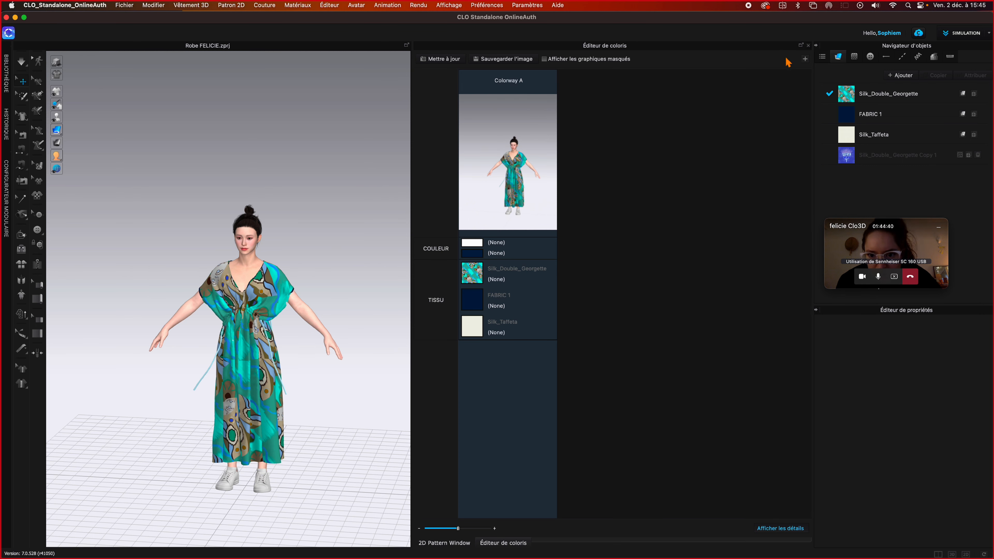
{"action": "left_click", "coordinate": [800, 46]}
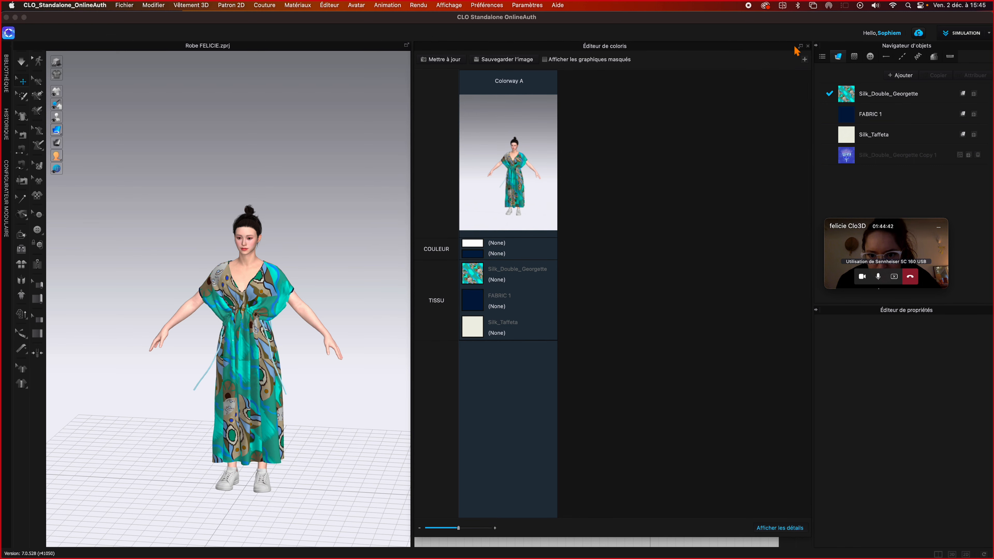
{"action": "left_click_drag", "start_coordinate": [796, 50], "coordinate": [470, 44]}
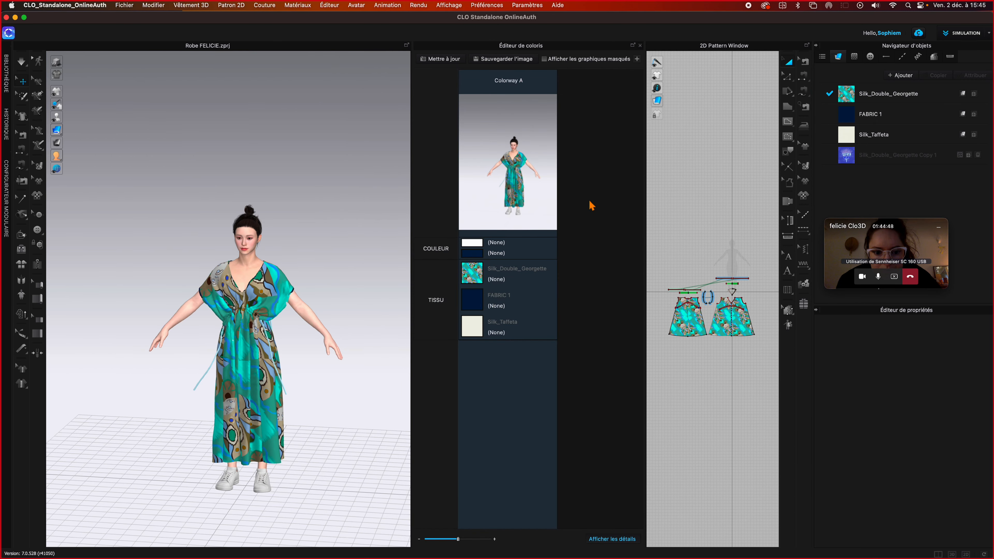
- Try assigning Silk_Double_Georgette Copy 1 to the front and back dress pieces, and undo the fabric change
{"action": "left_click", "coordinate": [683, 325]}
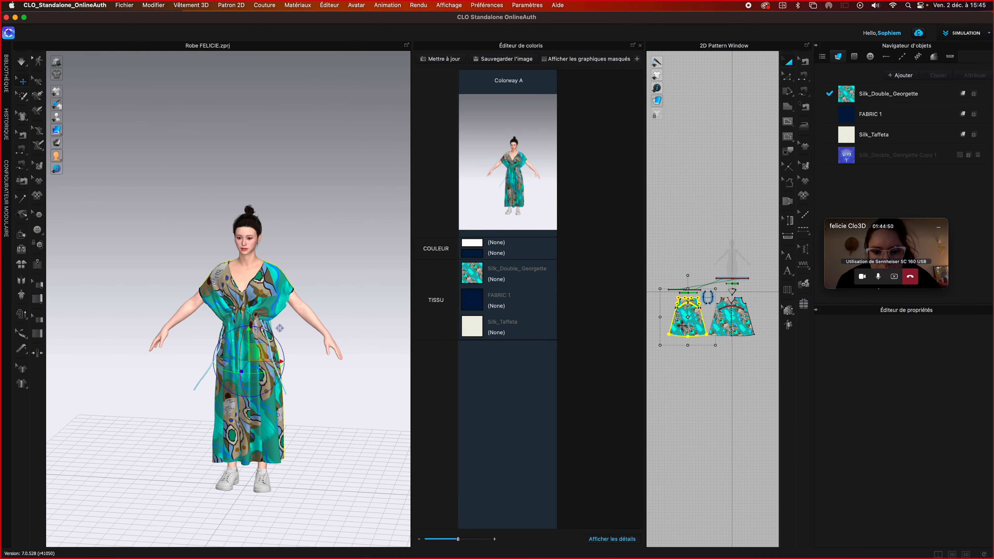
{"action": "left_click", "coordinate": [738, 335], "text": "shift"}
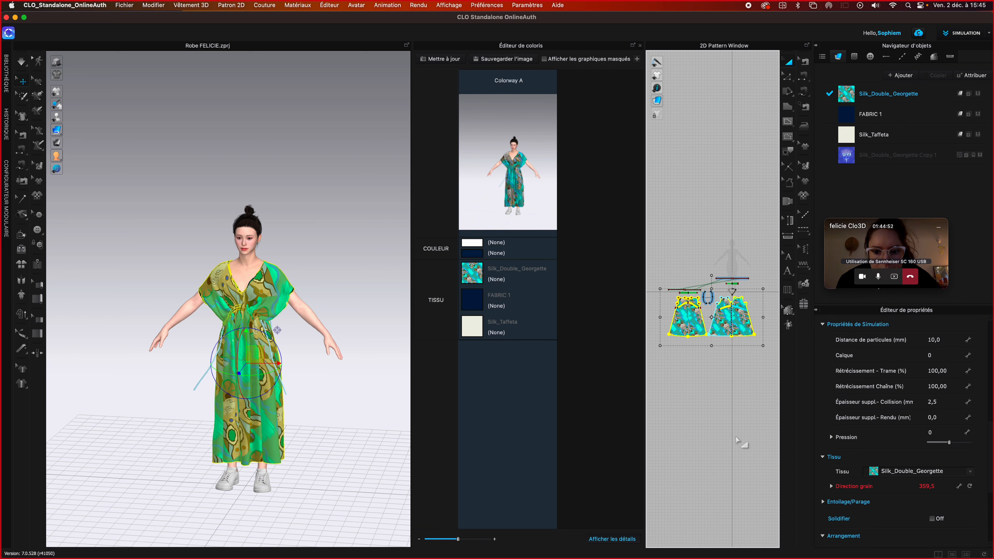
{"action": "left_click", "coordinate": [880, 472]}
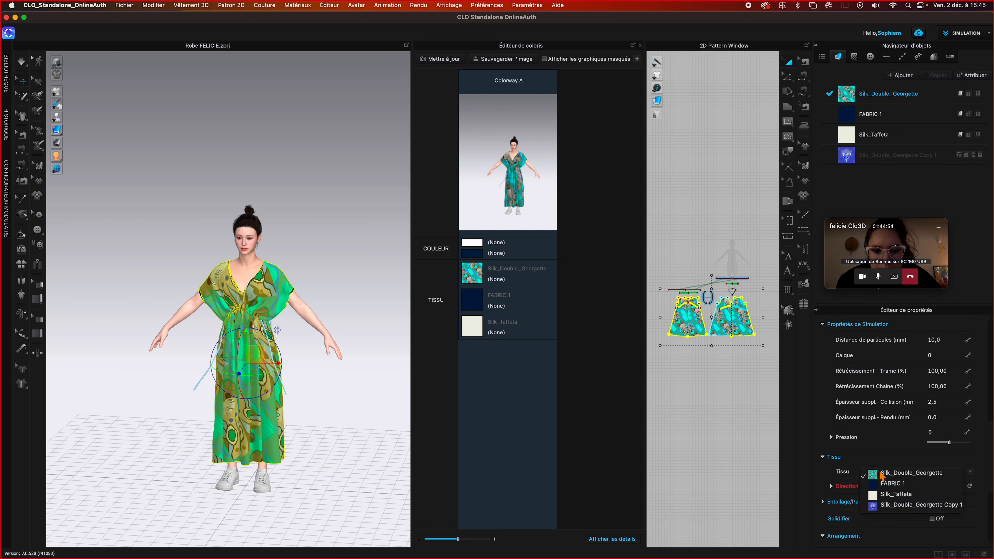
{"action": "left_click", "coordinate": [891, 505]}
{"action": "left_click", "coordinate": [727, 403]}
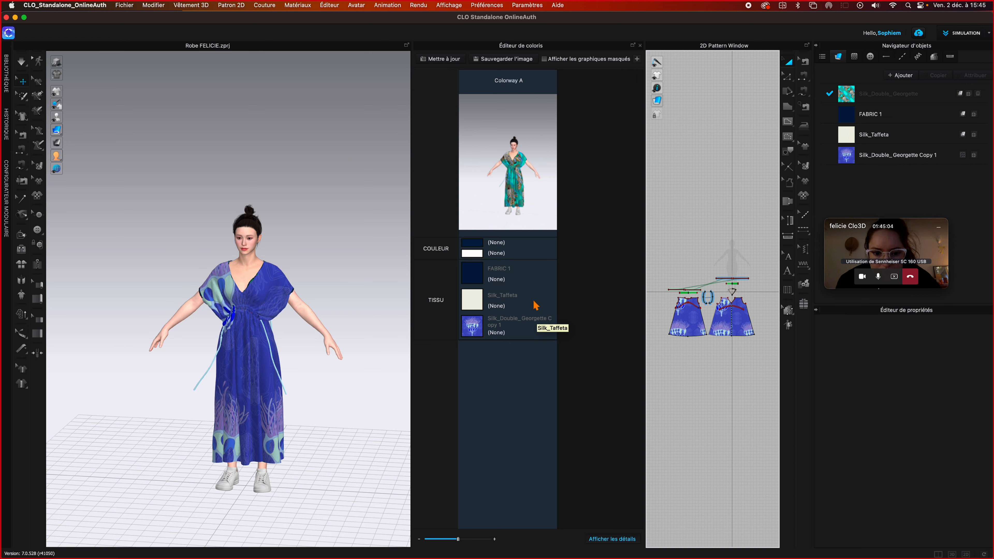
{"action": "key", "text": "super+a"}
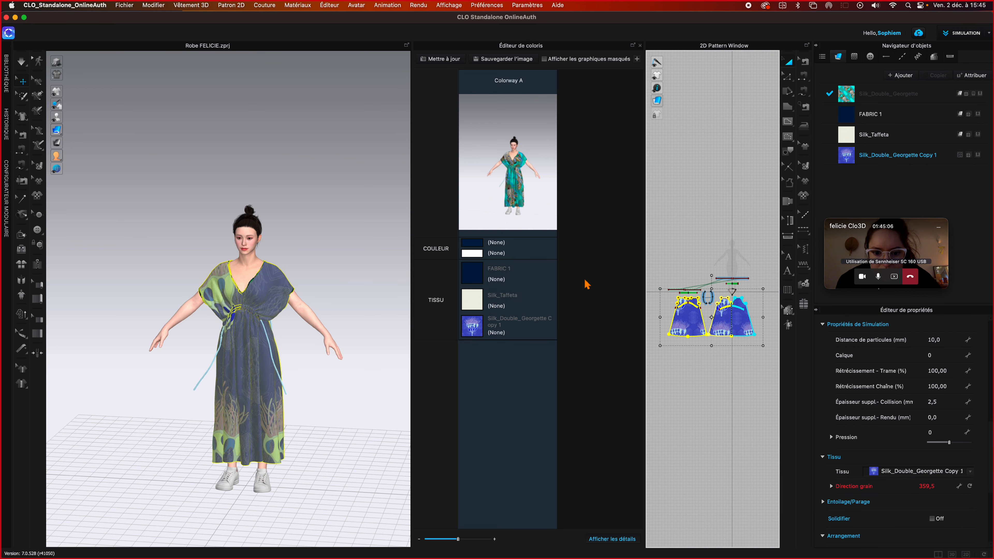
{"action": "key", "text": "super+z"}
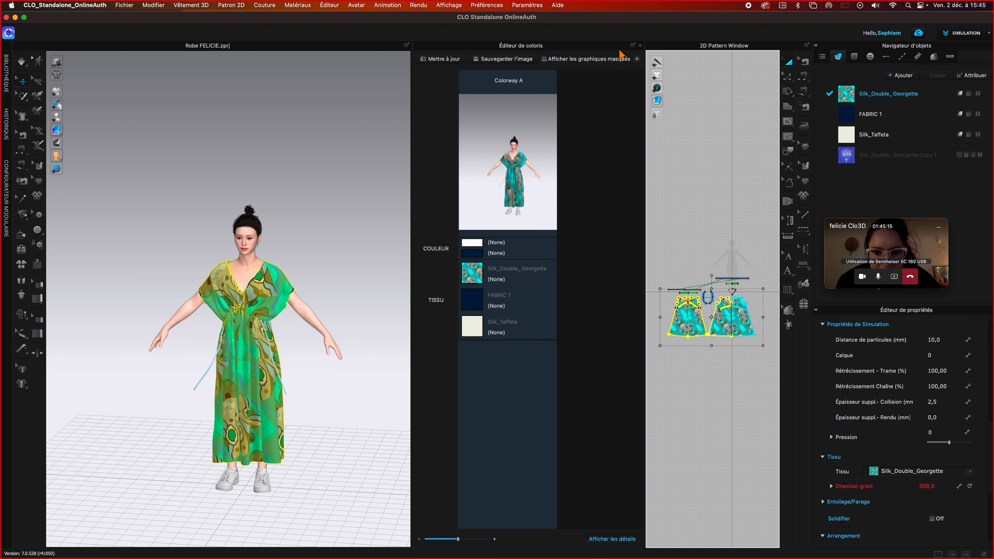
- Try giving a new copy of Colorway A the Silk_Double_Georgette Copy 1 fabric on the front and back pieces, and update the previews
{"action": "left_click", "coordinate": [636, 59]}
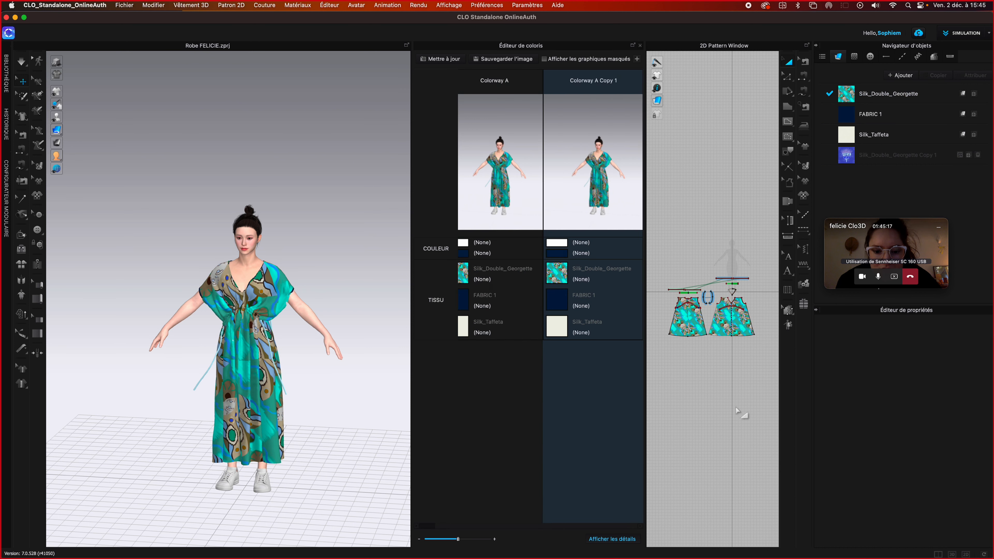
{"action": "left_click", "coordinate": [682, 316]}
{"action": "left_click", "coordinate": [741, 327], "text": "shift"}
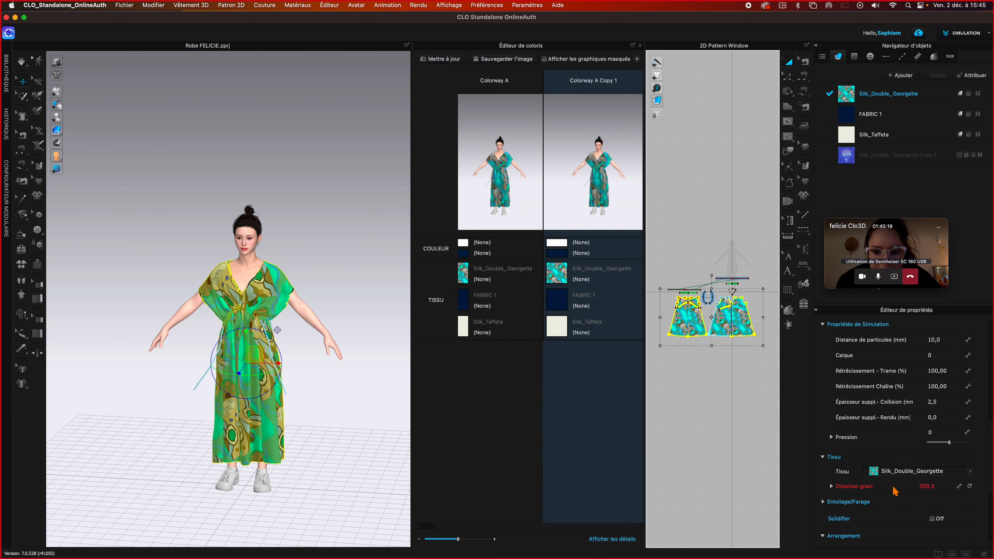
{"action": "left_click", "coordinate": [921, 472]}
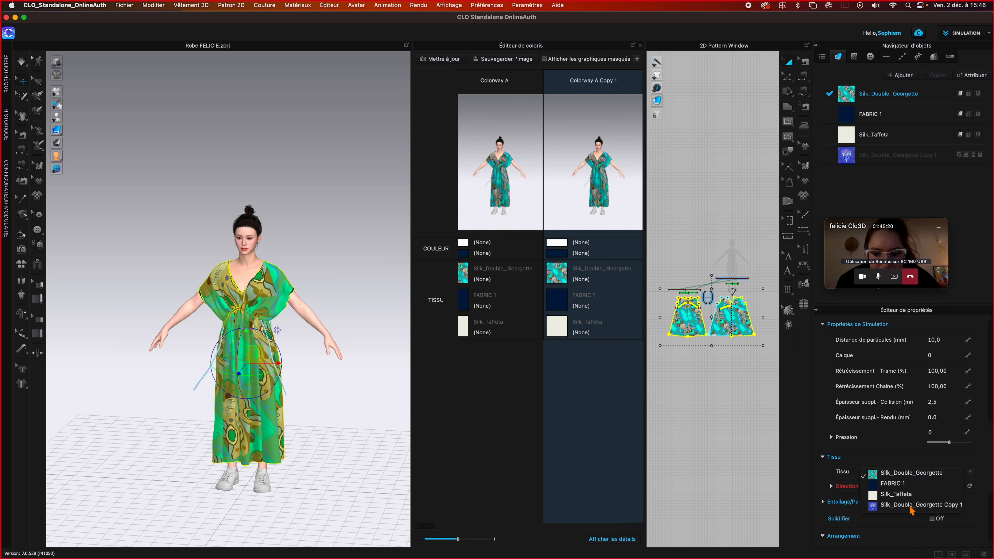
{"action": "left_click", "coordinate": [910, 504]}
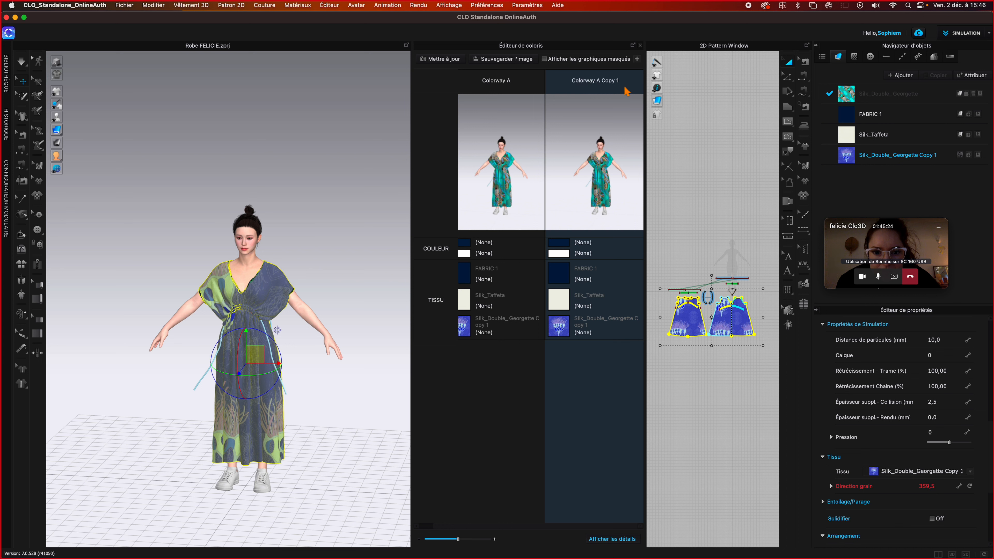
{"action": "left_click", "coordinate": [433, 61]}
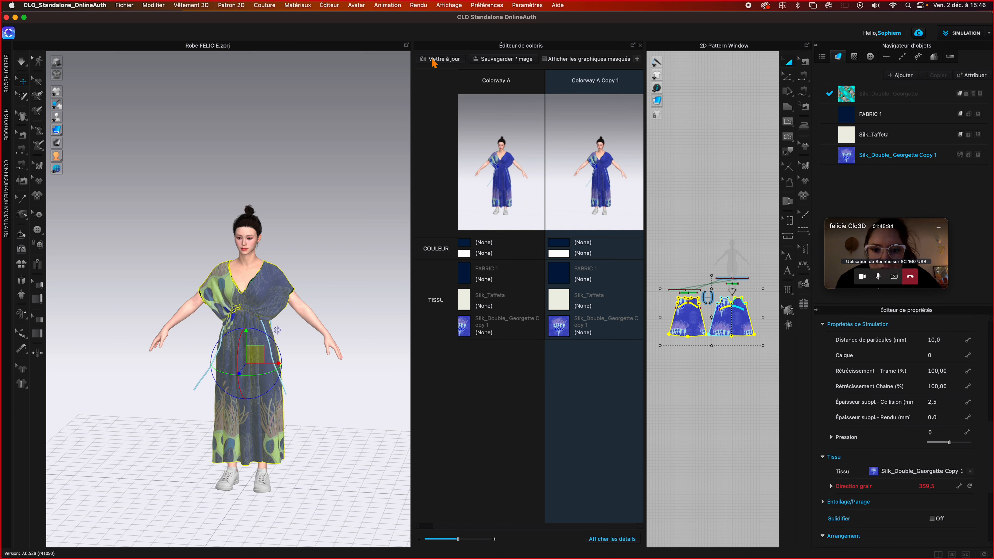
- Undo the fabric change and the added colorway, and update the preview image of Colorway A
{"action": "key", "text": "super+z"}
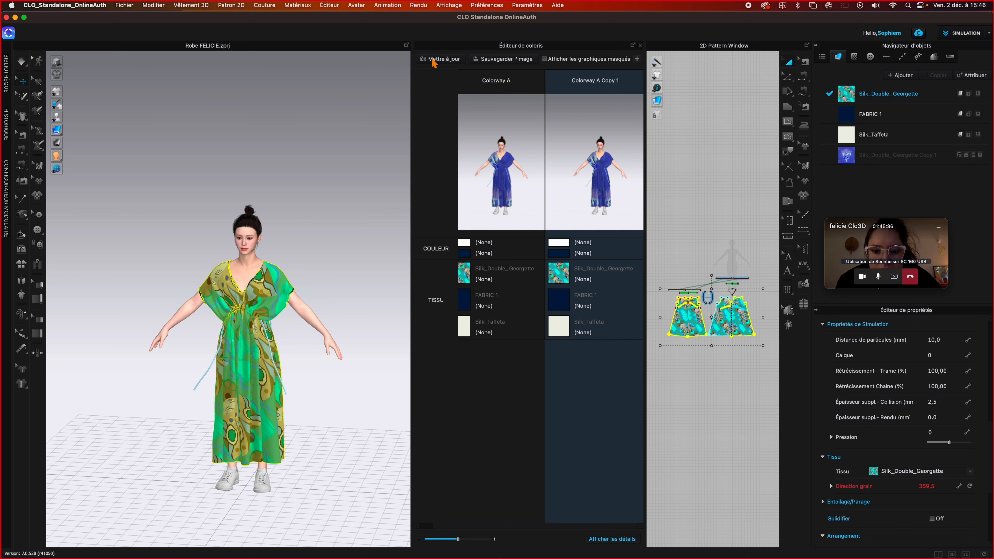
{"action": "key", "text": "super+z"}
{"action": "key", "text": "super+z"}
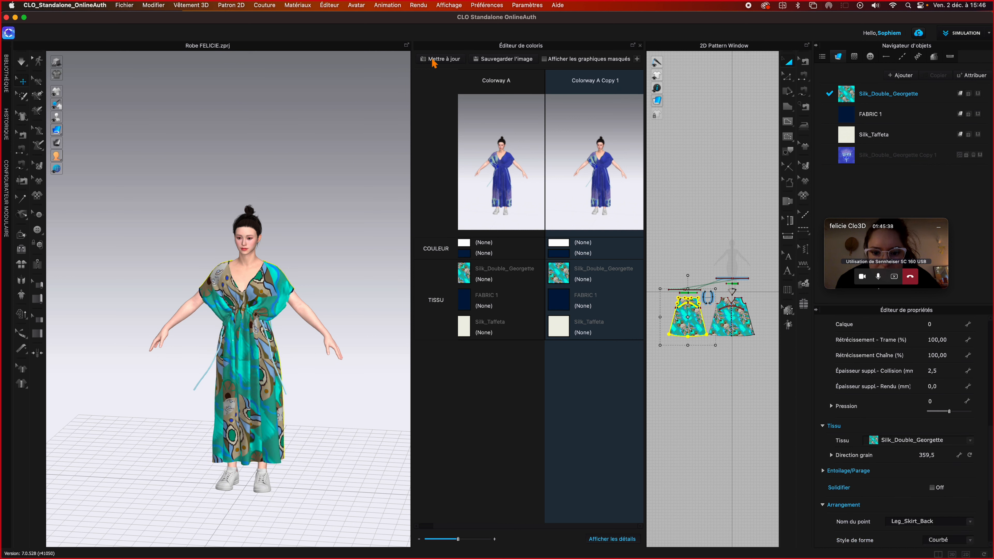
{"action": "key", "text": "super+z"}
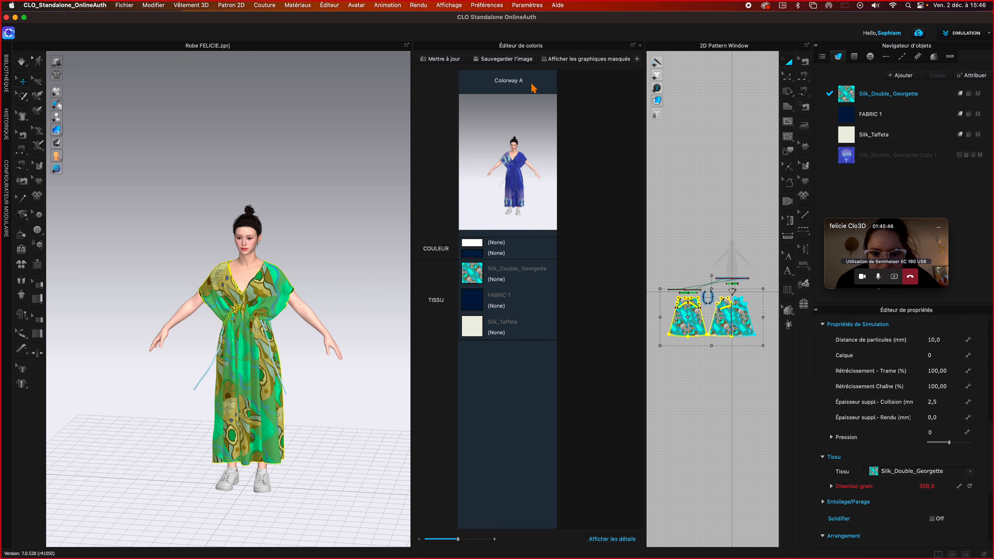
{"action": "left_click", "coordinate": [446, 63]}
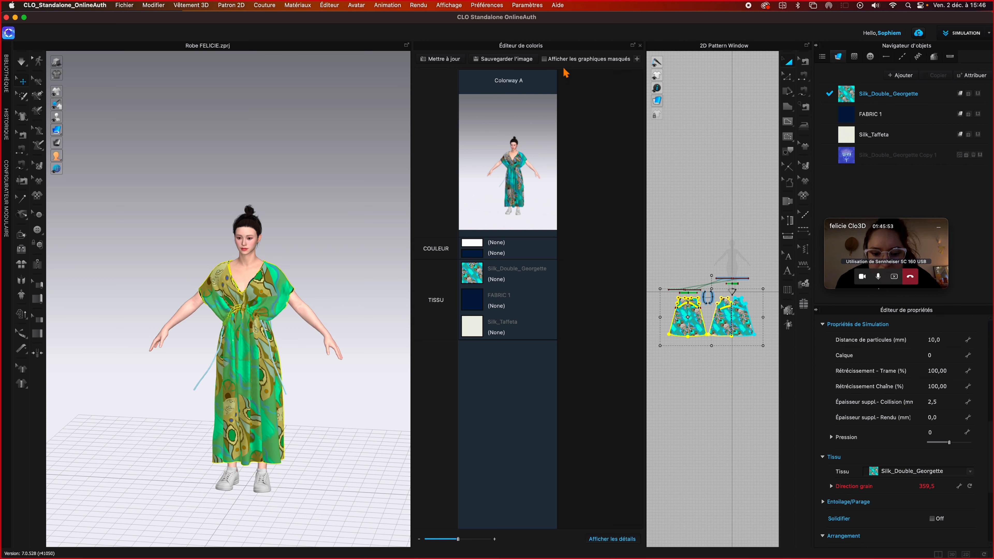
- Start saving the colorway editor view as an image and set the Felicie folder as the destination
{"action": "left_click", "coordinate": [503, 64]}
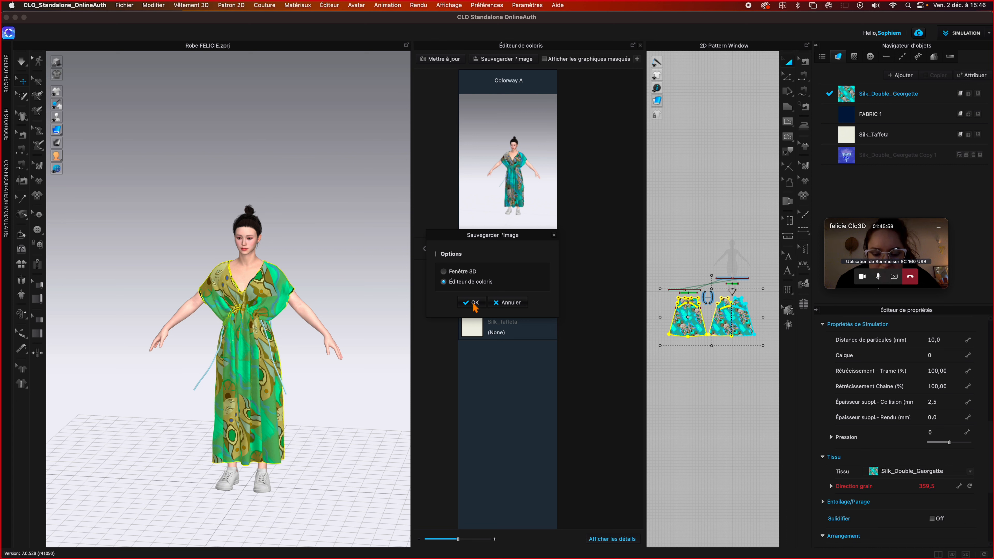
{"action": "left_click", "coordinate": [473, 303]}
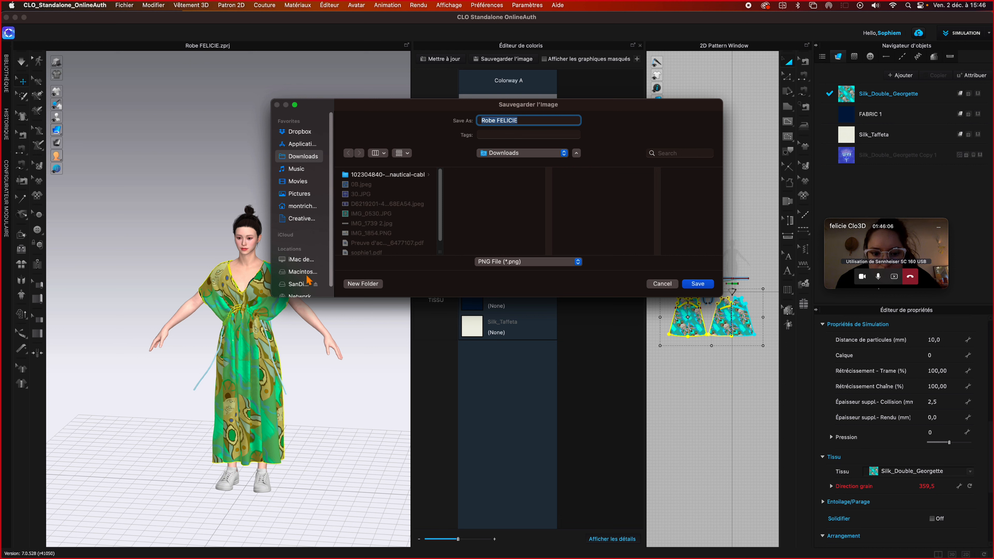
{"action": "left_click", "coordinate": [528, 153]}
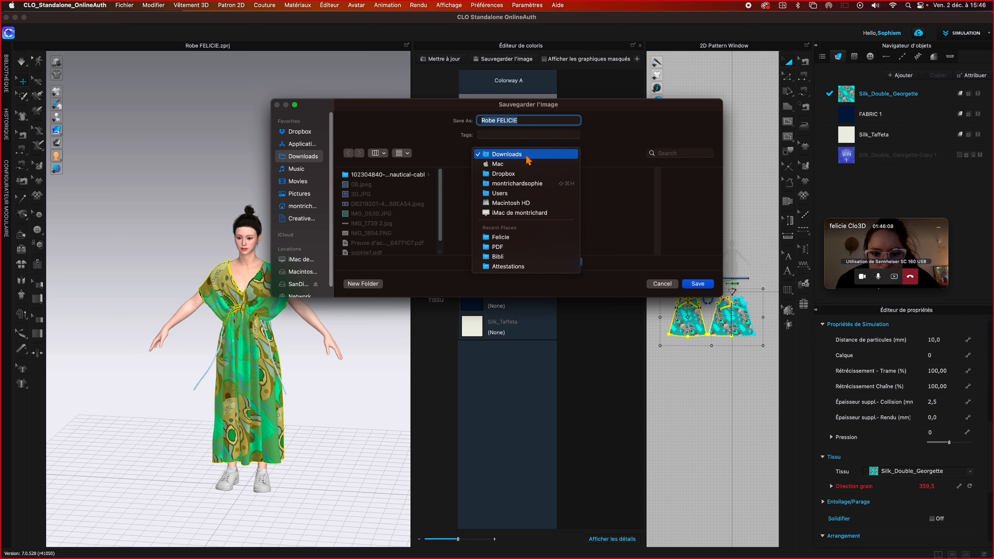
{"action": "left_click", "coordinate": [504, 238]}
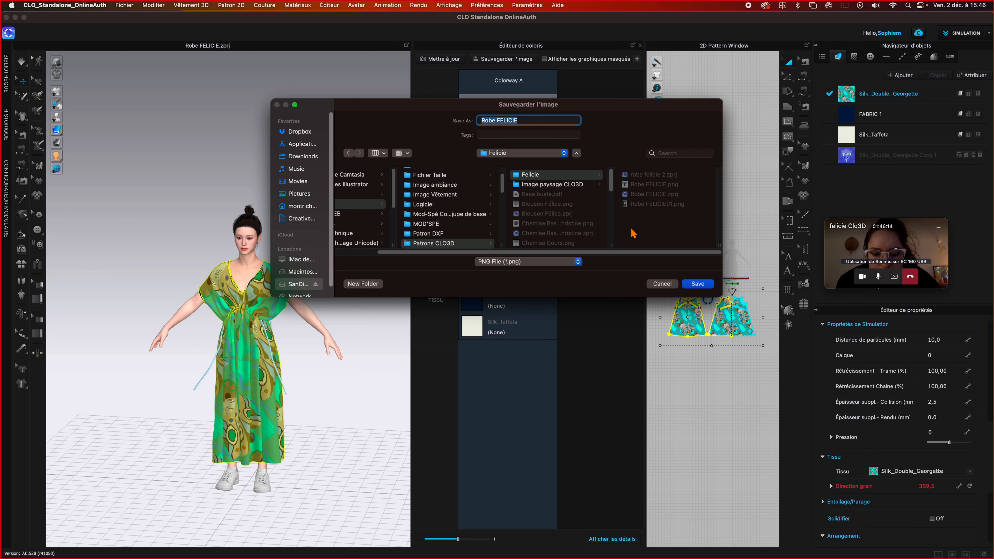
{"action": "scroll", "coordinate": [581, 223], "scroll_direction": "down", "scroll_amount": 4}
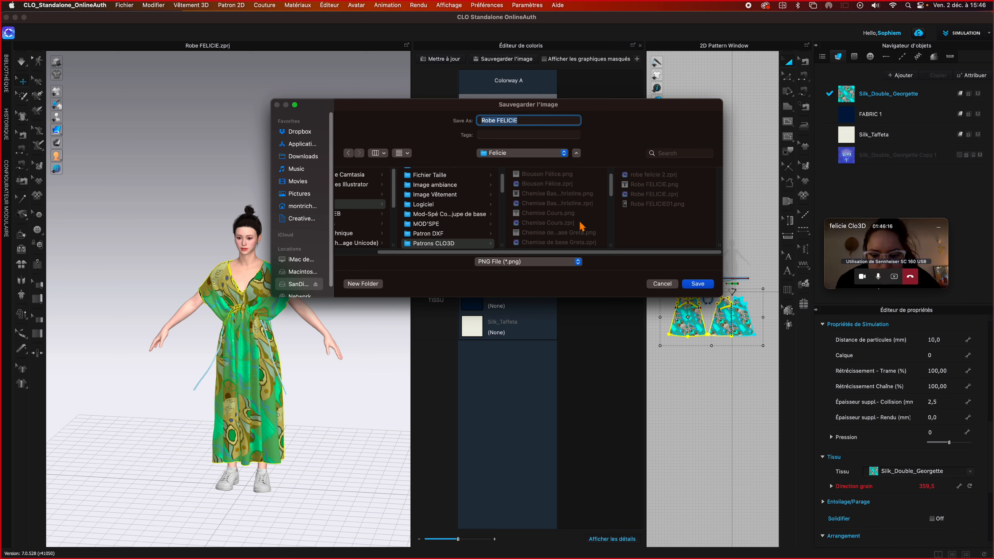
{"action": "scroll", "coordinate": [582, 227], "scroll_direction": "down", "scroll_amount": 5}
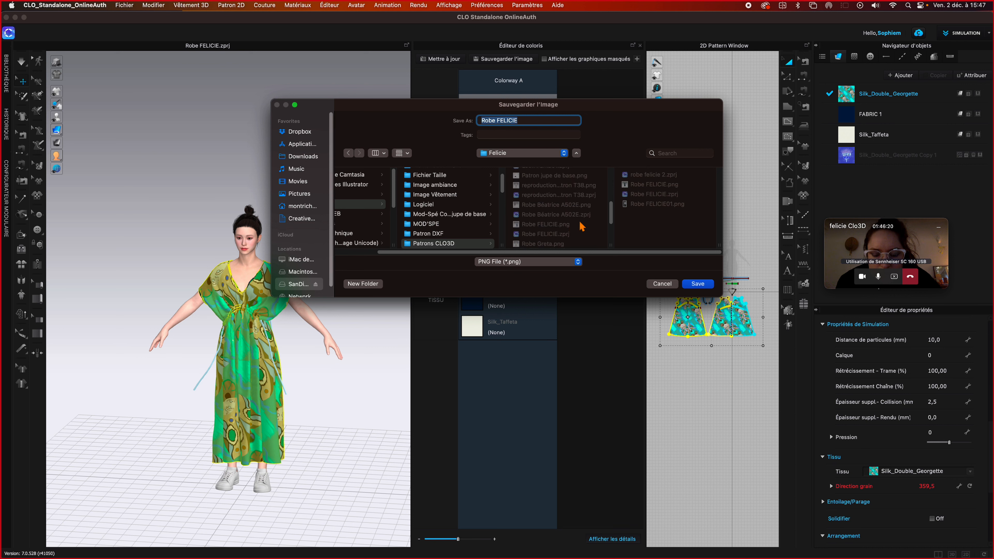
{"action": "scroll", "coordinate": [582, 227], "scroll_direction": "down", "scroll_amount": 5}
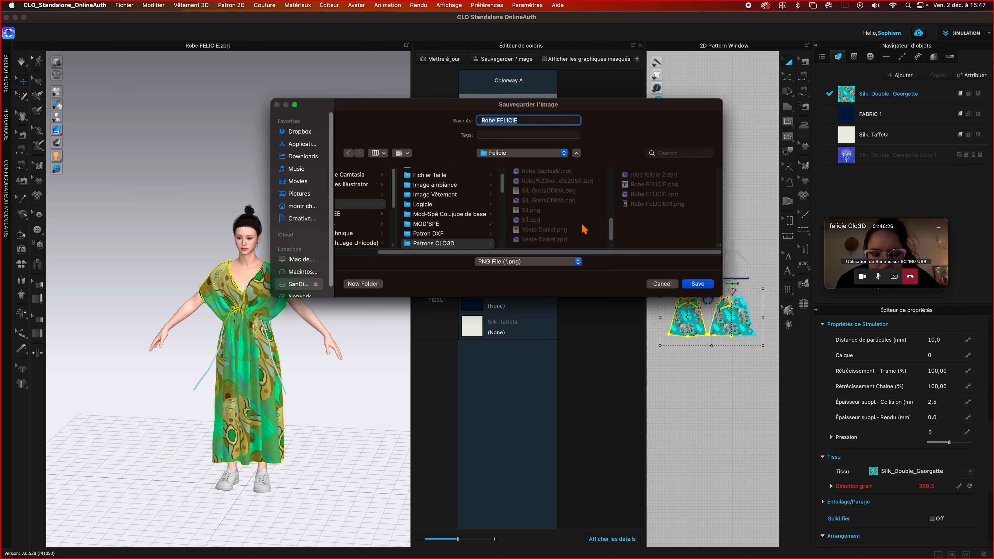
{"action": "scroll", "coordinate": [584, 228], "scroll_direction": "up", "scroll_amount": 4}
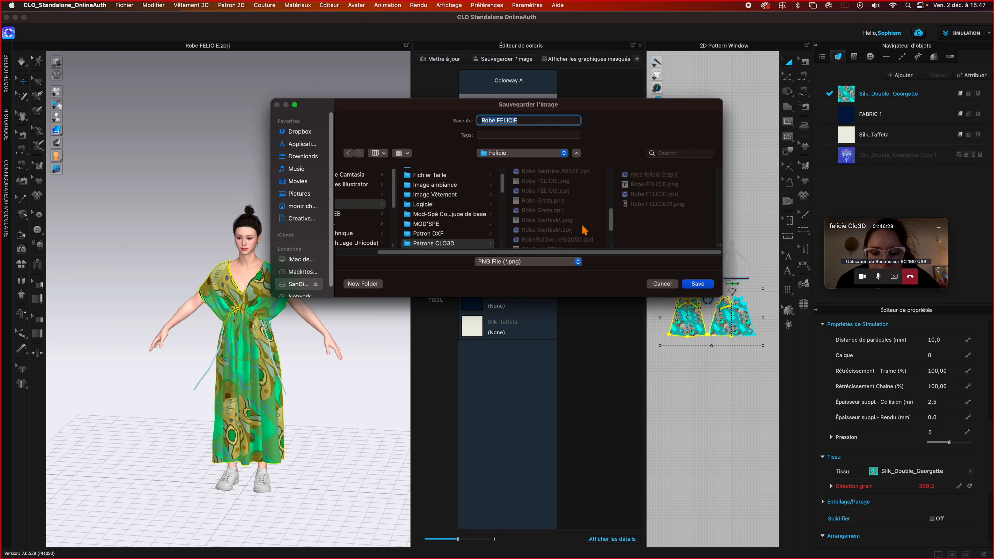
{"action": "scroll", "coordinate": [584, 230], "scroll_direction": "up", "scroll_amount": 3}
- Save the image in PNG format over the existing Robe FELICIE01.png in the Felicie folder
{"action": "left_click", "coordinate": [538, 262]}
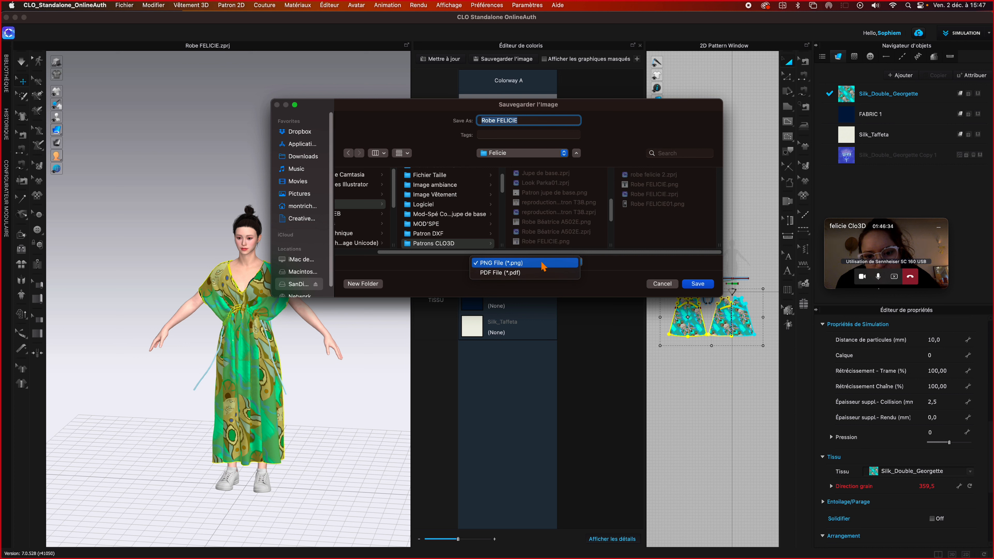
{"action": "left_click", "coordinate": [543, 263]}
{"action": "scroll", "coordinate": [556, 217], "scroll_direction": "up", "scroll_amount": 4}
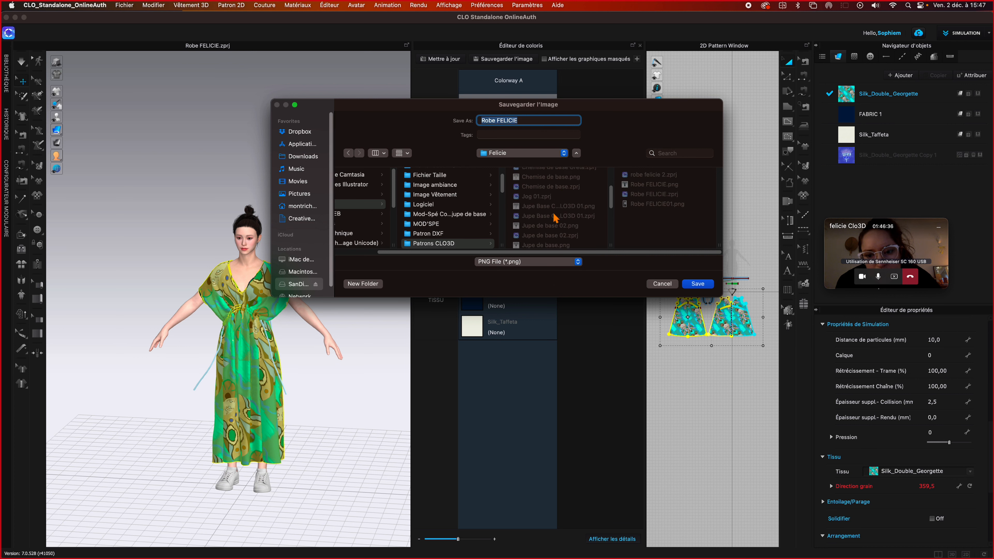
{"action": "scroll", "coordinate": [555, 217], "scroll_direction": "up", "scroll_amount": 4}
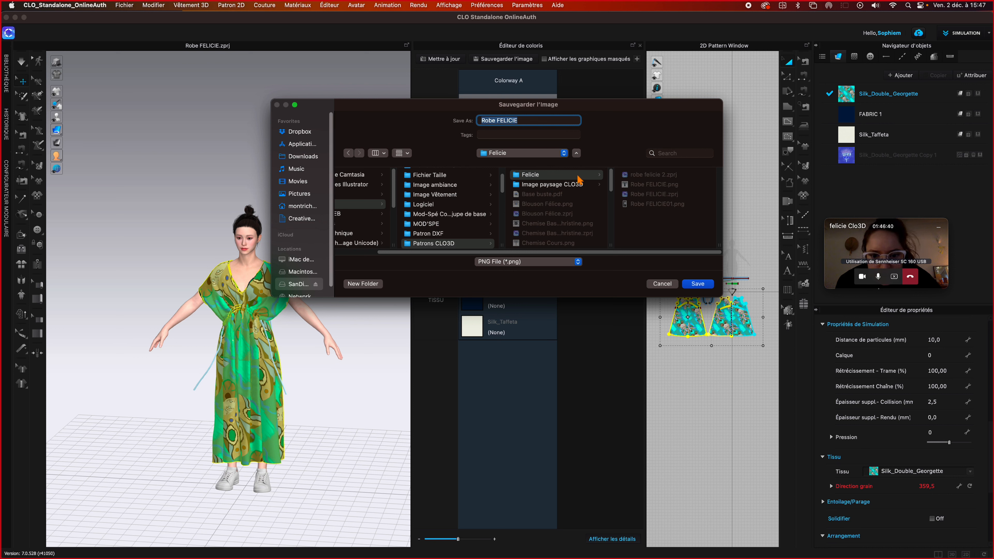
{"action": "left_click", "coordinate": [643, 205]}
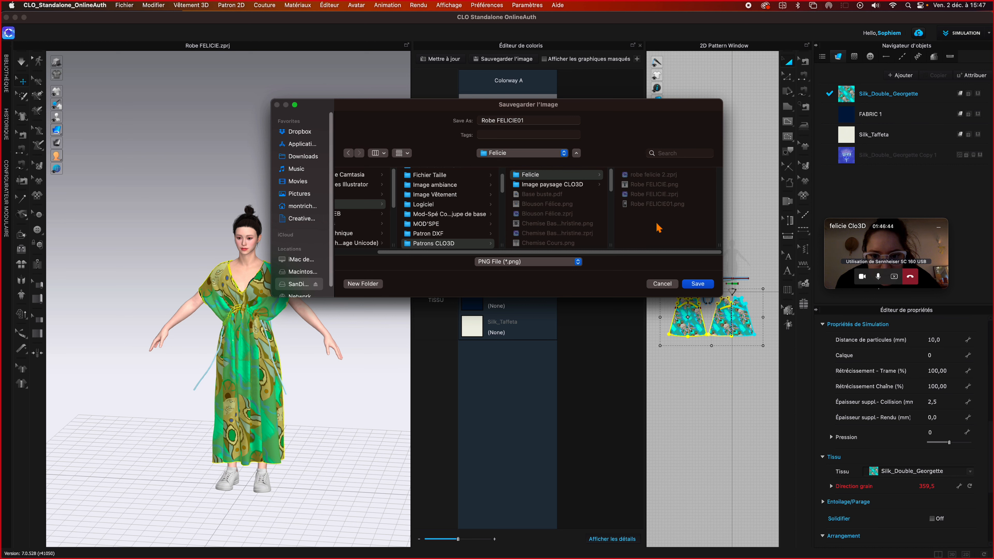
{"action": "left_click", "coordinate": [695, 284]}
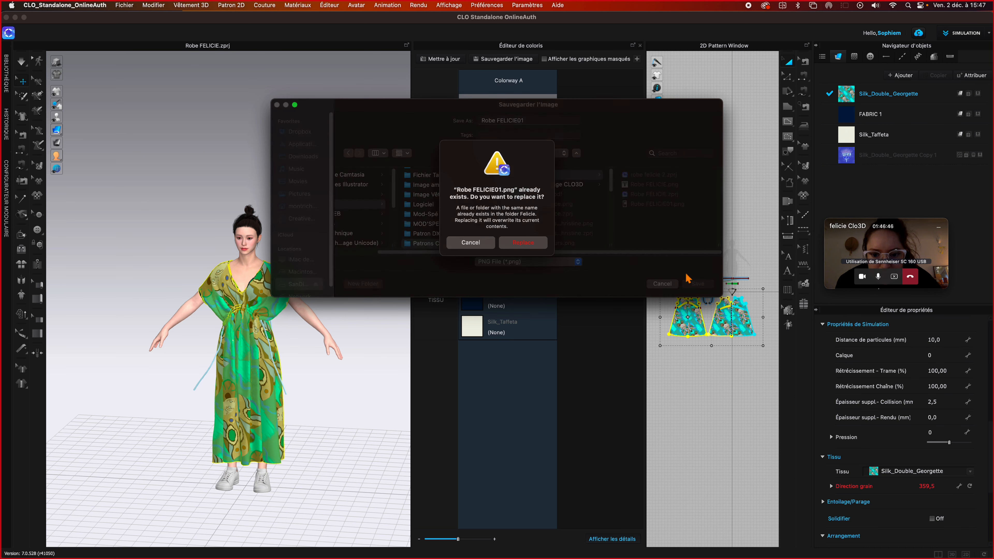
{"action": "left_click", "coordinate": [536, 243]}
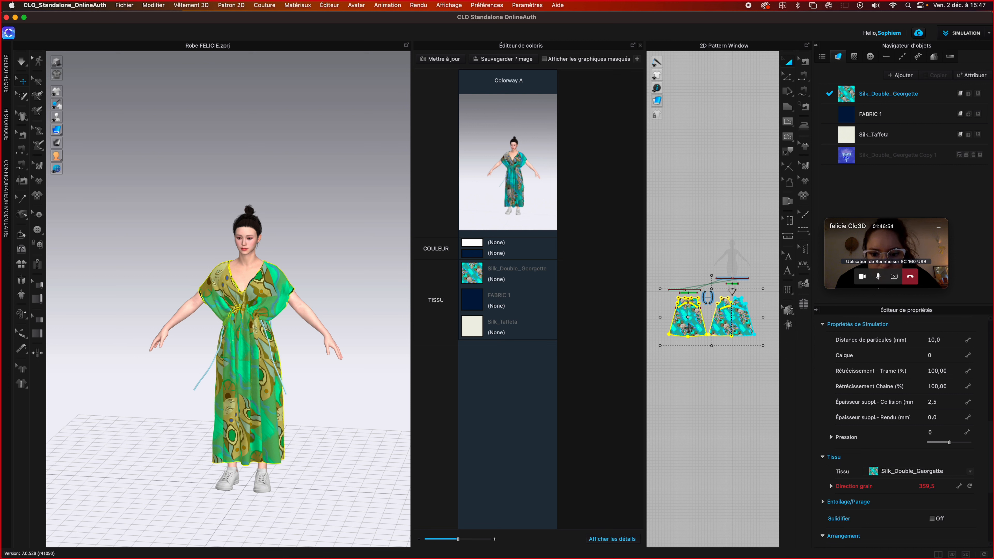
- Add a copy of Colorway A and assign Silk_Double_Georgette Copy 1 to the front and back dress pieces
{"action": "left_click", "coordinate": [637, 59]}
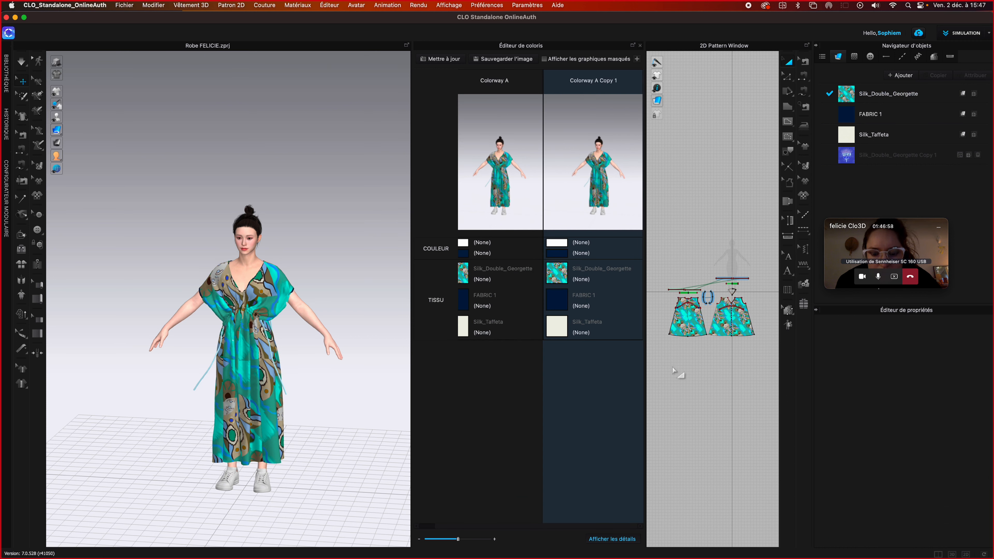
{"action": "left_click", "coordinate": [685, 334]}
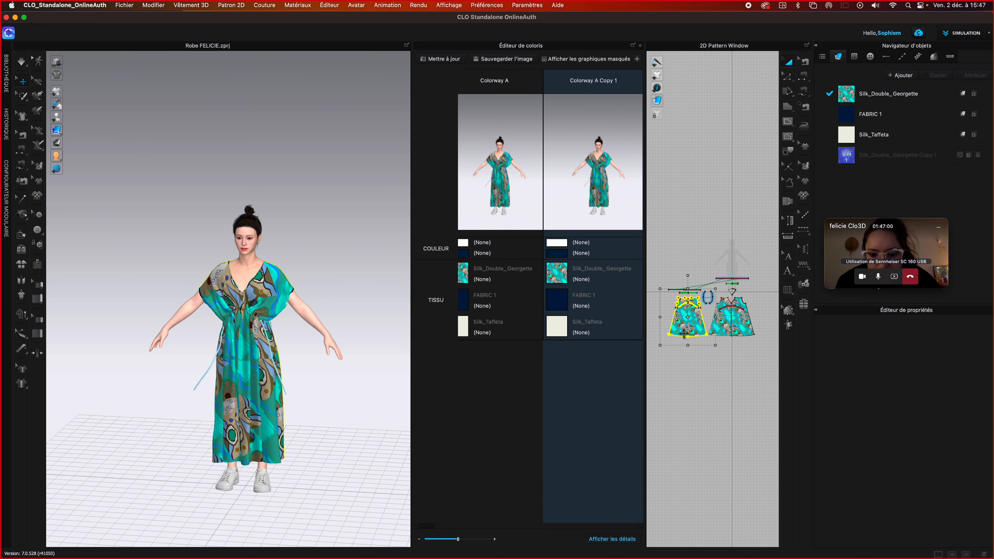
{"action": "left_click", "coordinate": [726, 330], "text": "shift"}
{"action": "left_click", "coordinate": [906, 472]}
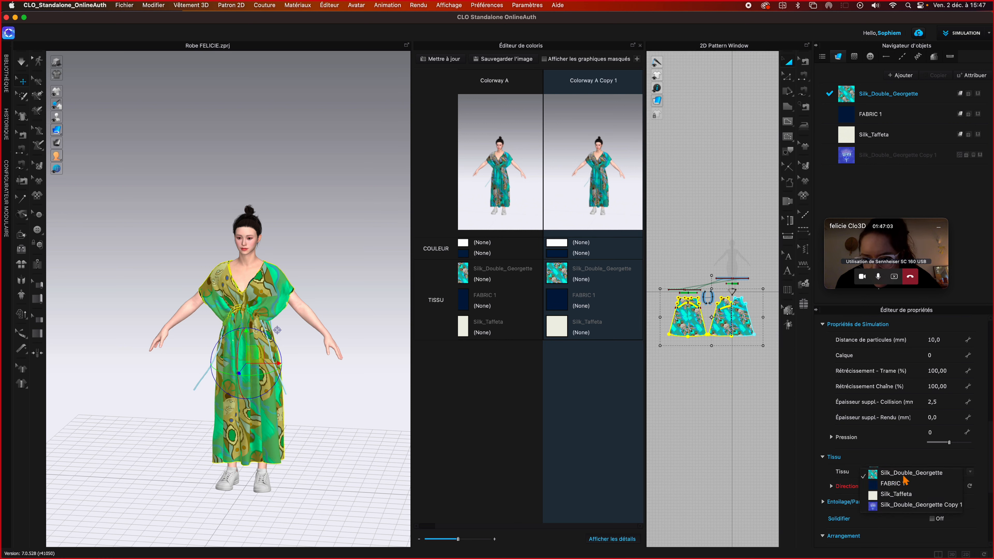
{"action": "left_click", "coordinate": [904, 505]}
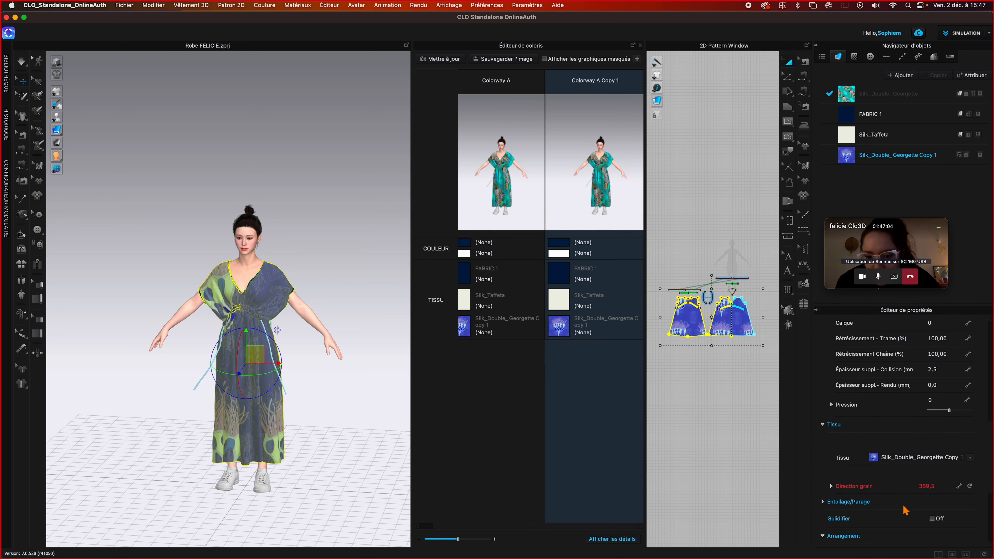
{"action": "left_click", "coordinate": [705, 421]}
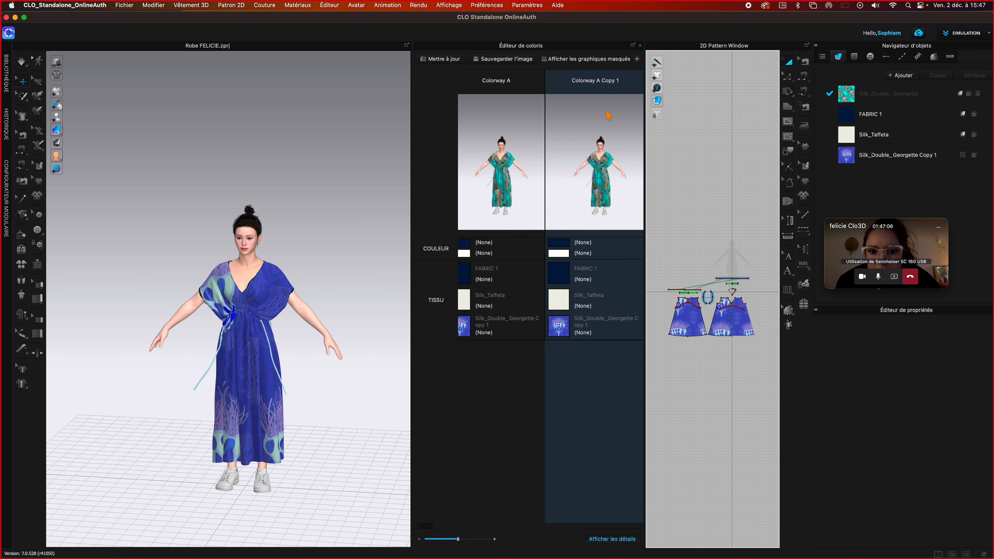
- Update the preview images of Colorway A and Colorway A Copy 1
{"action": "double_click", "coordinate": [622, 81]}
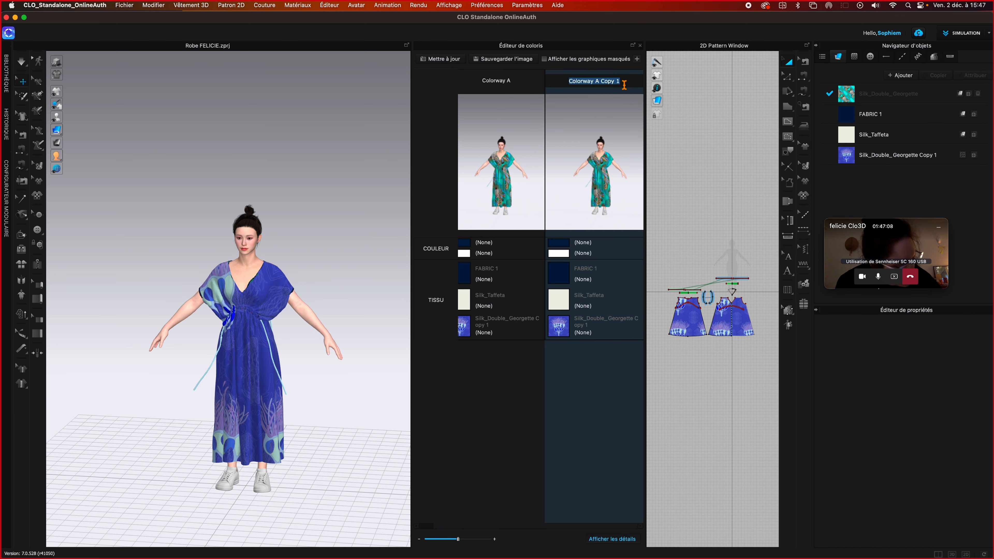
{"action": "left_click", "coordinate": [624, 120]}
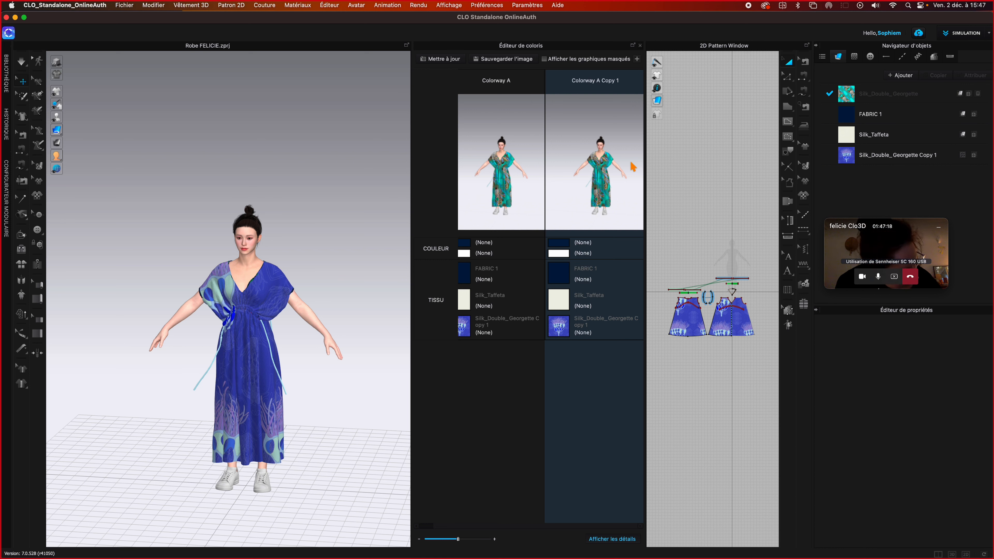
{"action": "left_click", "coordinate": [444, 61]}
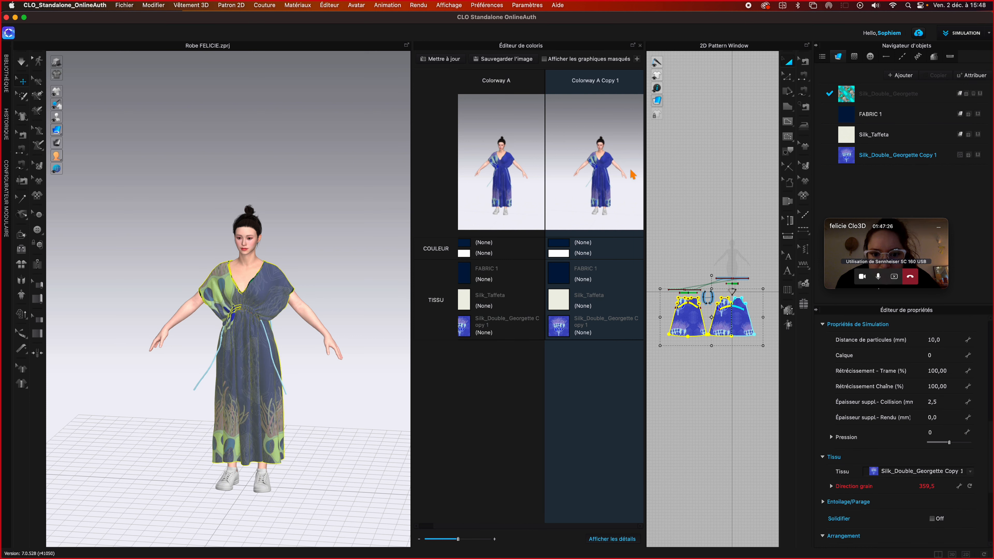
- Start saving an image of the blue print variant and name the file Robe FELICIE02
{"action": "left_click", "coordinate": [512, 62]}
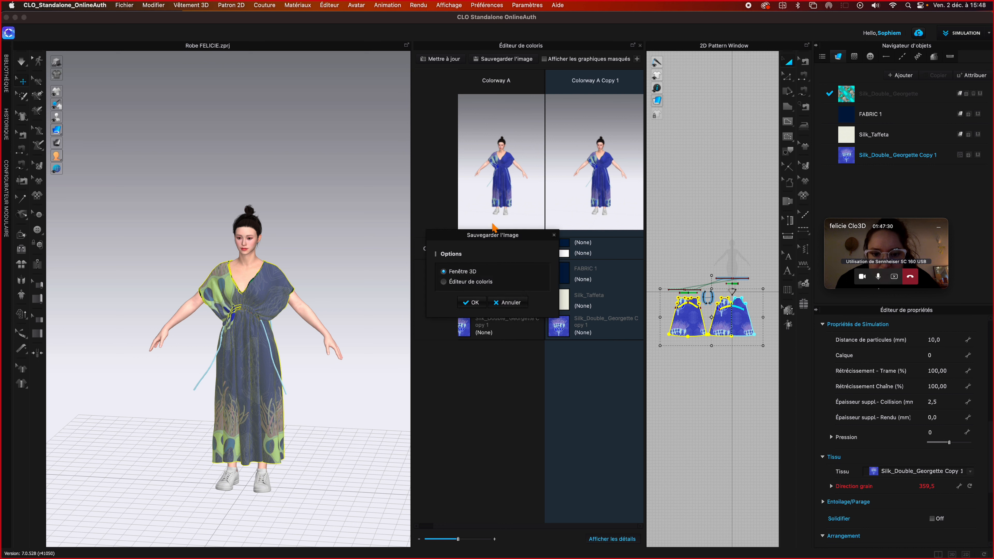
{"action": "left_click", "coordinate": [470, 304]}
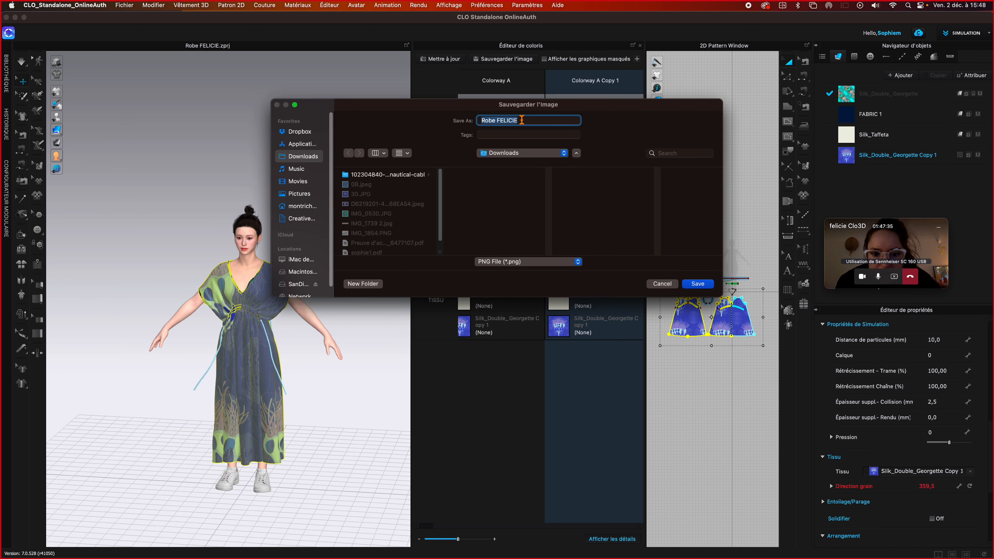
{"action": "left_click", "coordinate": [525, 122]}
{"action": "scroll", "coordinate": [416, 218], "scroll_direction": "down", "scroll_amount": 2}
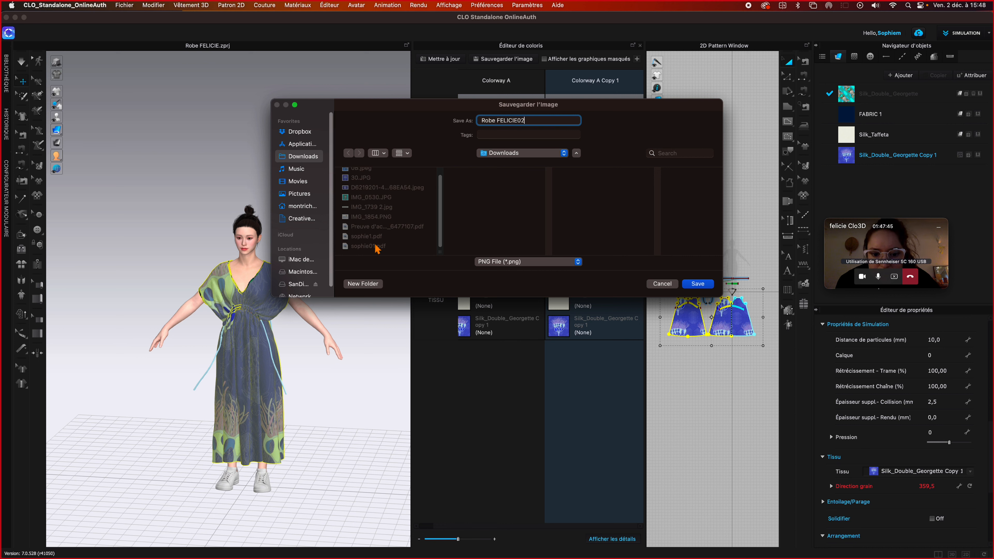
{"action": "scroll", "coordinate": [374, 248], "scroll_direction": "up", "scroll_amount": 2}
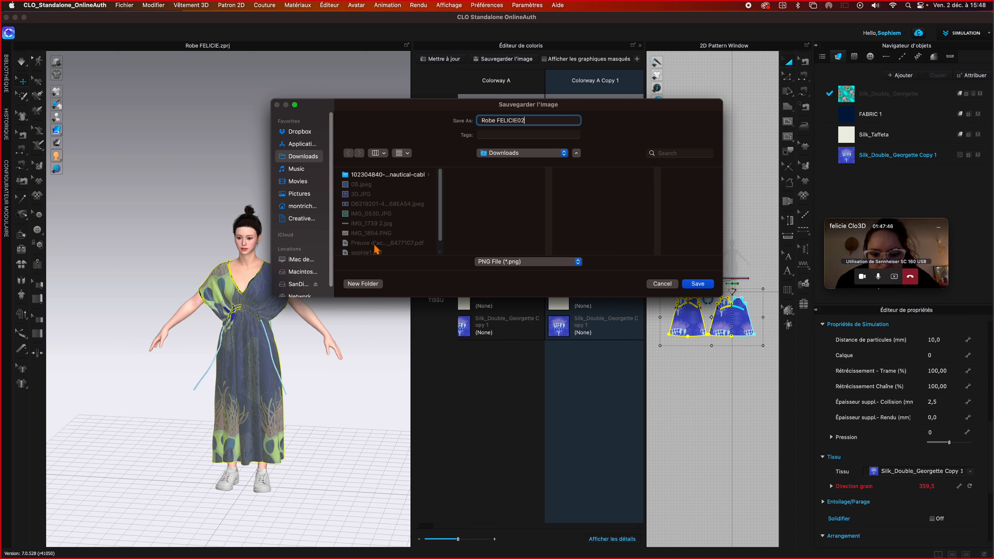
- Set the Felicie folder as the destination and save the image there as a PNG file
{"action": "left_click", "coordinate": [298, 283]}
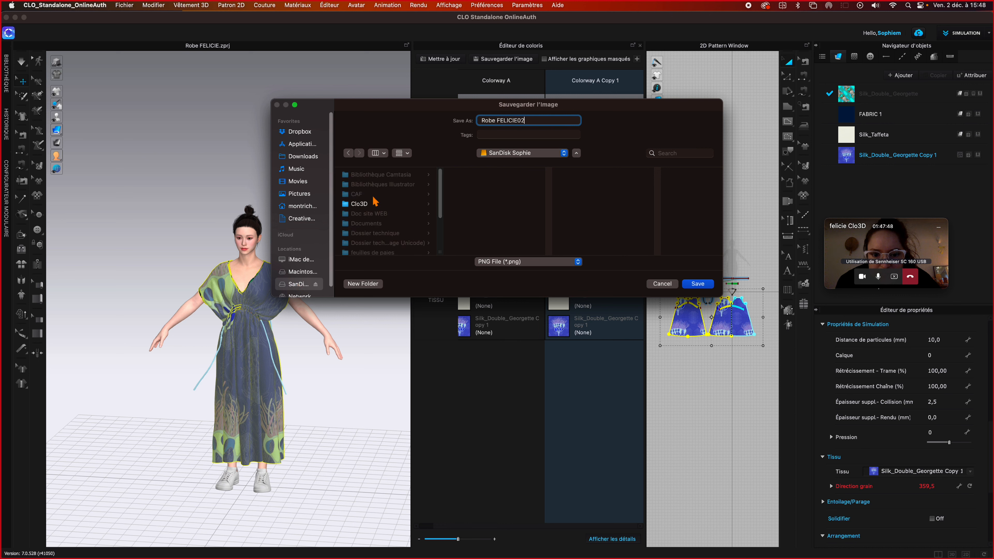
{"action": "left_click", "coordinate": [372, 204]}
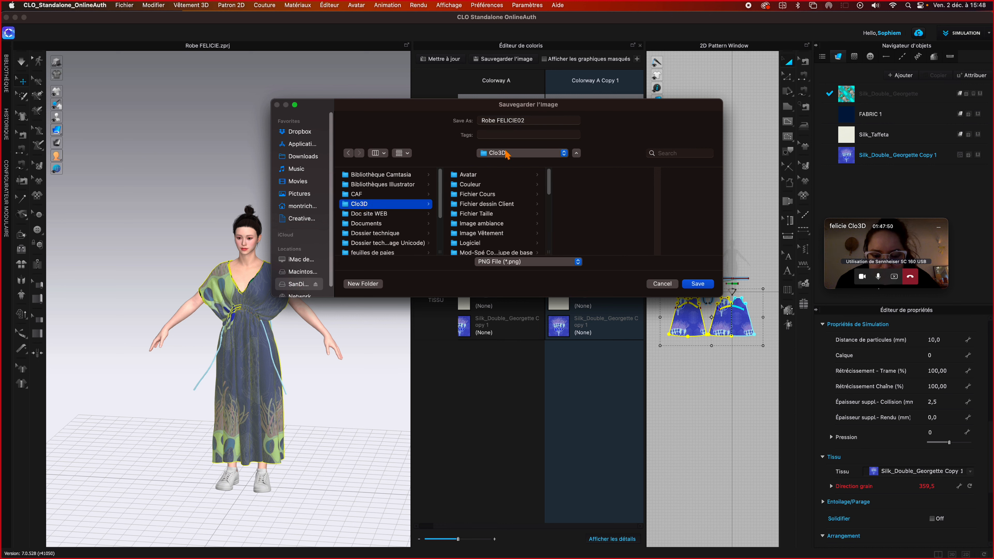
{"action": "left_click", "coordinate": [507, 153]}
{"action": "left_click", "coordinate": [524, 213]}
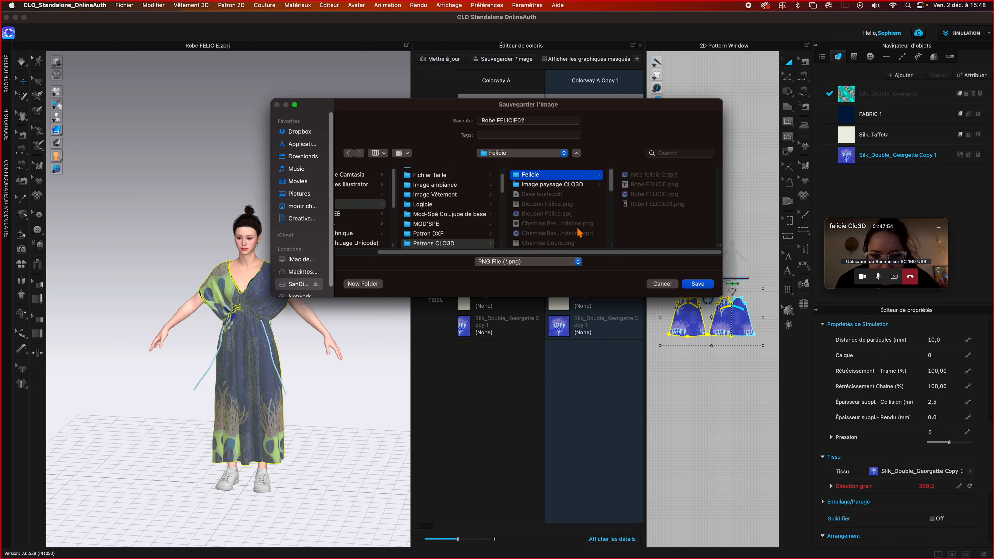
{"action": "scroll", "coordinate": [579, 234], "scroll_direction": "down", "scroll_amount": 5}
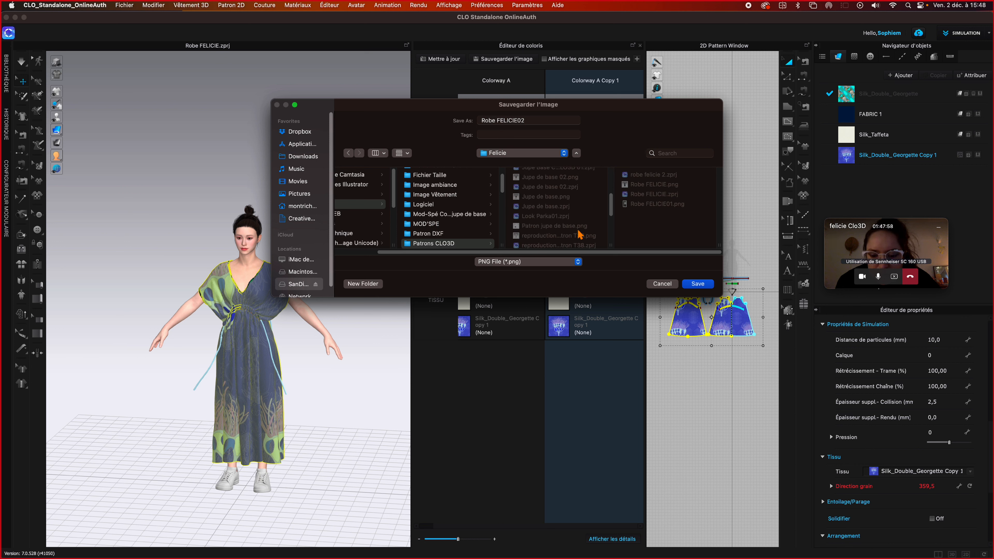
{"action": "scroll", "coordinate": [578, 213], "scroll_direction": "down", "scroll_amount": 1}
{"action": "scroll", "coordinate": [579, 220], "scroll_direction": "up", "scroll_amount": 6}
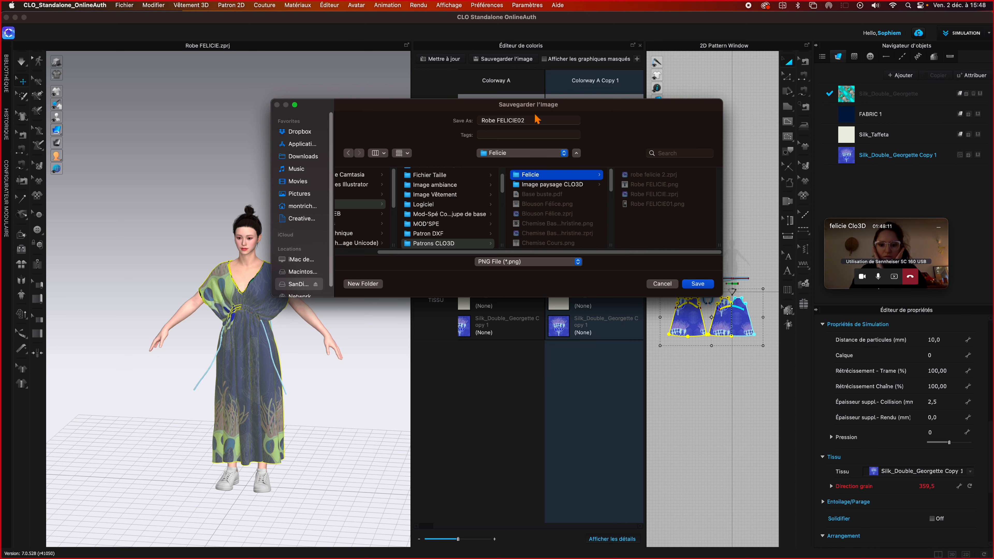
{"action": "left_click", "coordinate": [696, 284]}
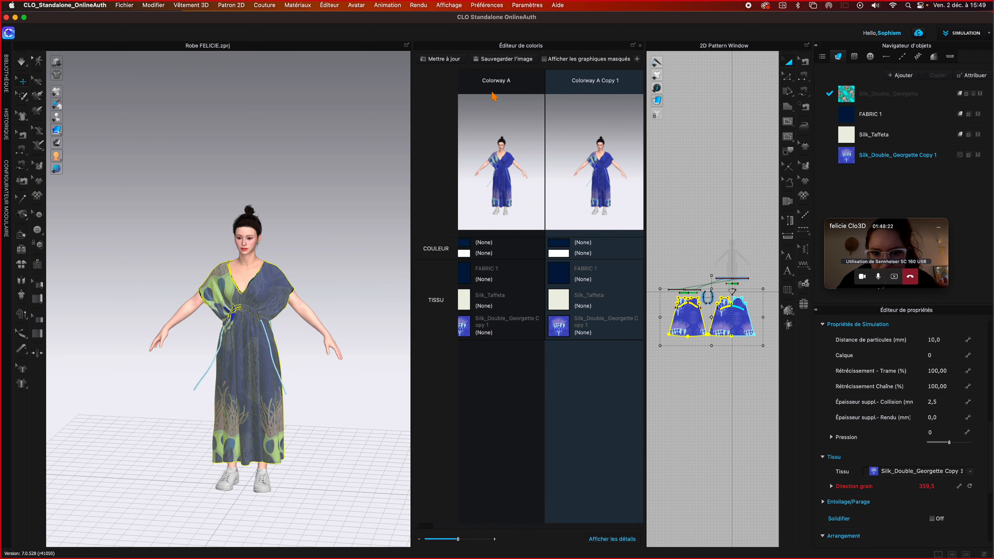
- Make Colorway A the active colorway and update the preview images
{"action": "double_click", "coordinate": [502, 90]}
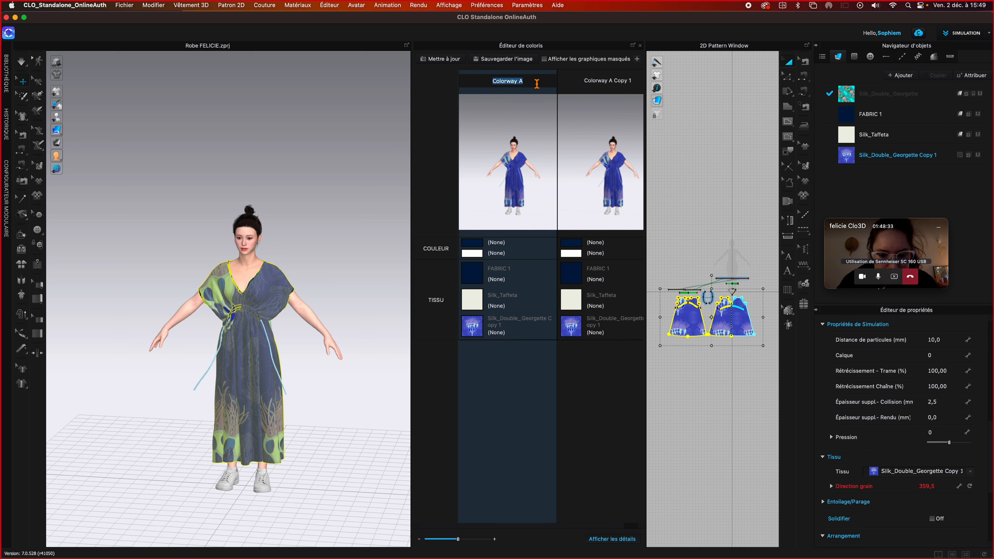
{"action": "left_click", "coordinate": [424, 61]}
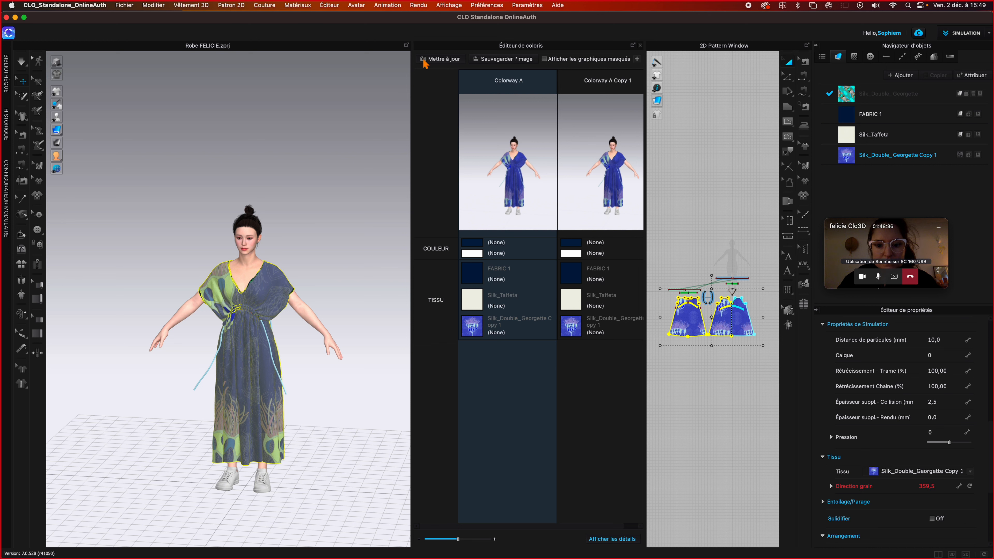
{"action": "left_click", "coordinate": [624, 540]}
{"action": "left_click", "coordinate": [624, 540]}
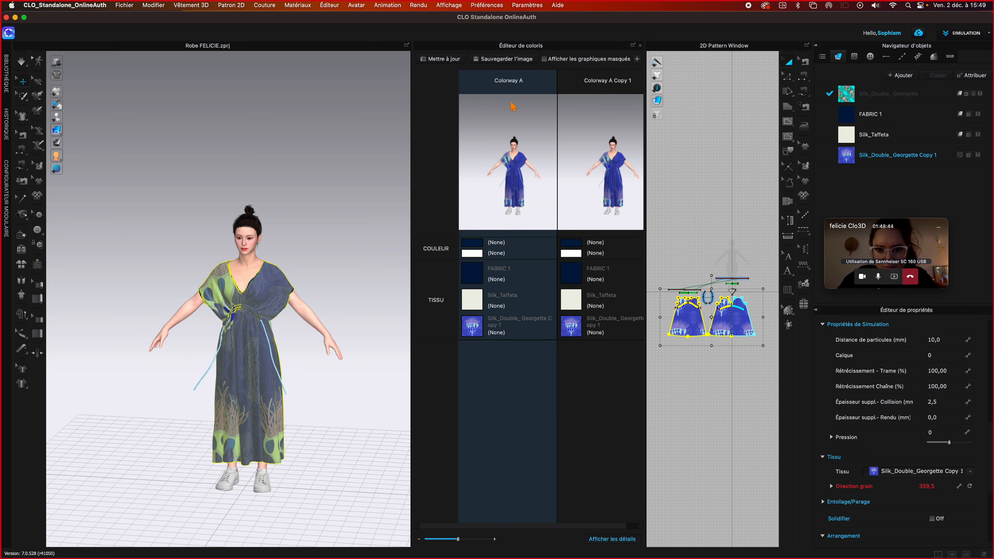
- Delete Colorway A, leaving only Colorway A Copy 1 in the colorway editor
{"action": "right_click", "coordinate": [513, 116]}
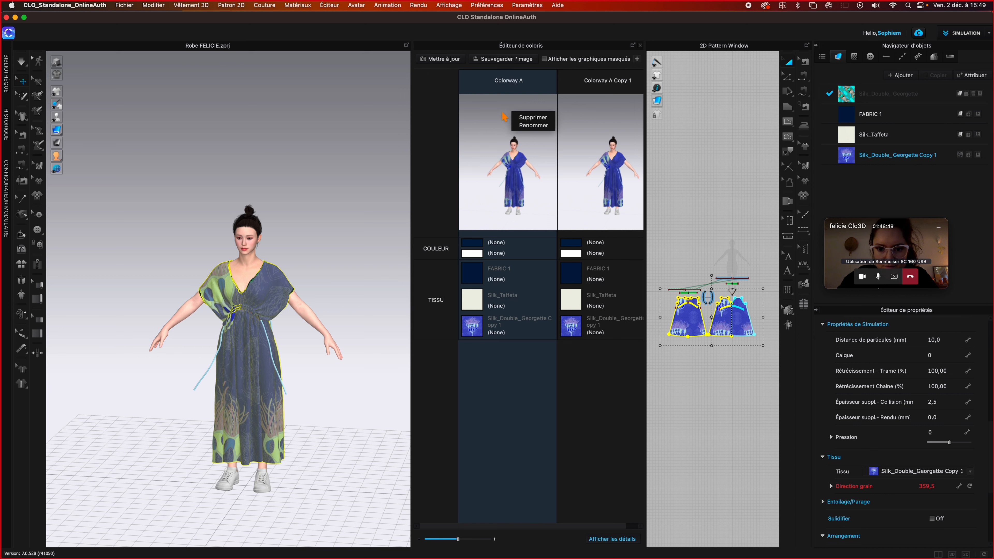
{"action": "left_click", "coordinate": [502, 113]}
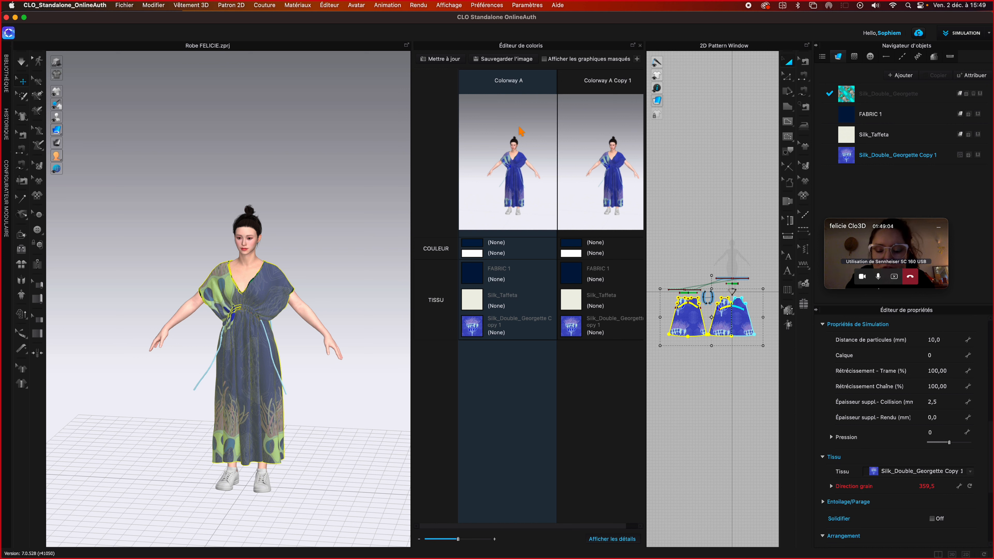
{"action": "right_click", "coordinate": [515, 123]}
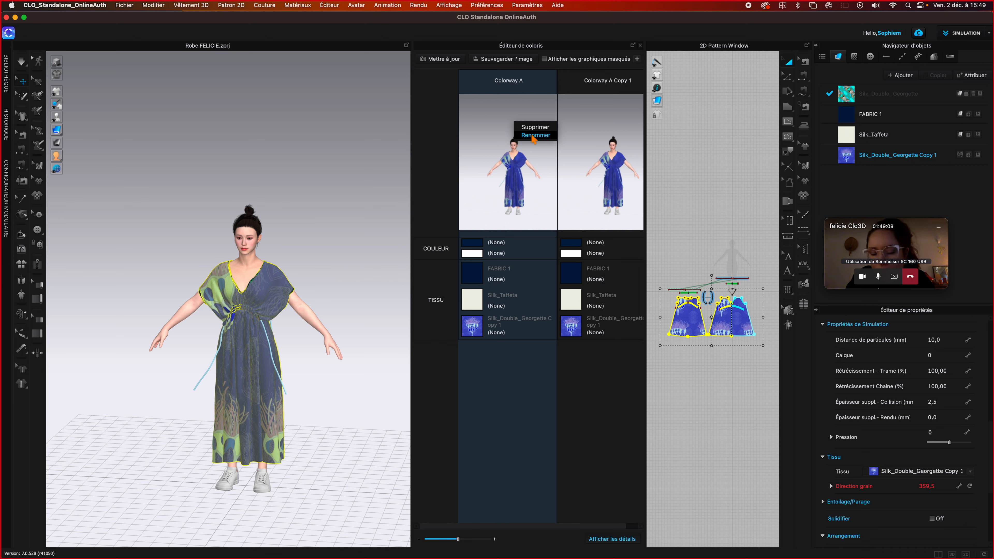
{"action": "left_click", "coordinate": [534, 127]}
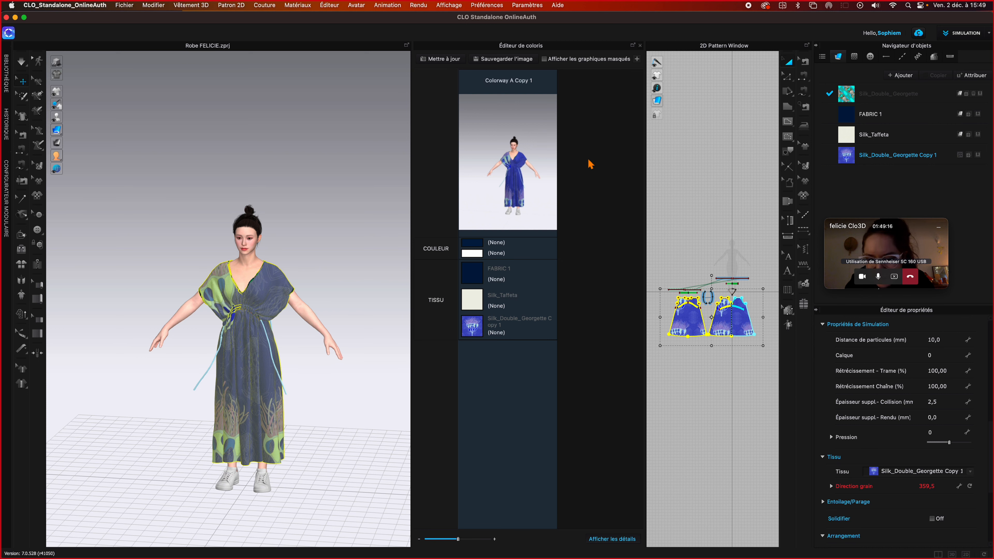
- Save an image as the PNG file Robe FELICIE01 in the Felicie folder, replacing the existing file
{"action": "left_click", "coordinate": [505, 59]}
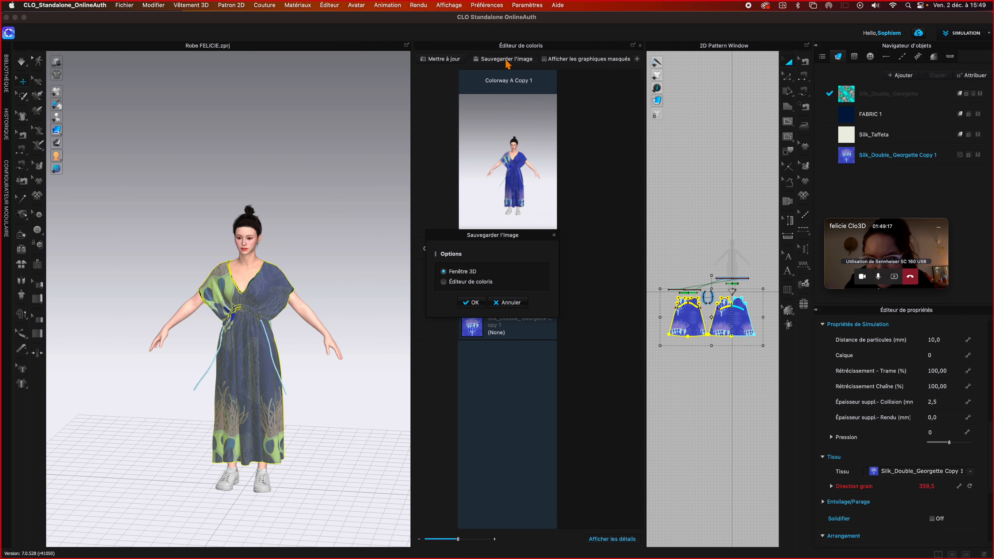
{"action": "left_click", "coordinate": [478, 282]}
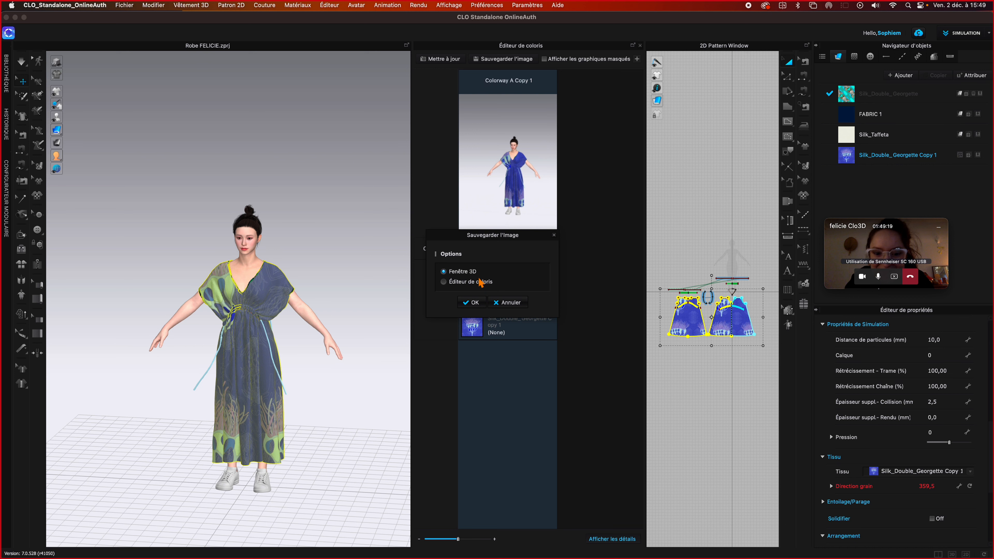
{"action": "left_click", "coordinate": [472, 304]}
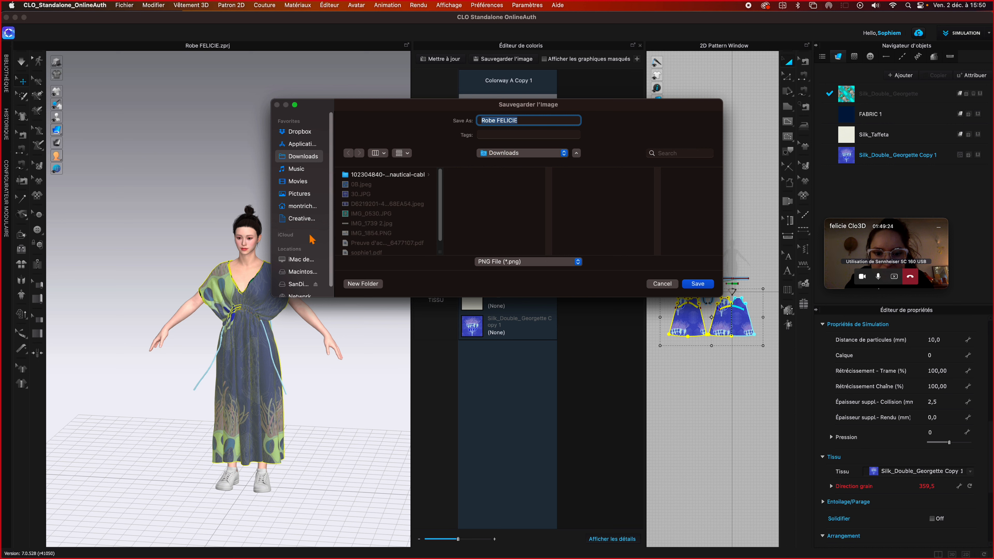
{"action": "left_click", "coordinate": [530, 154]}
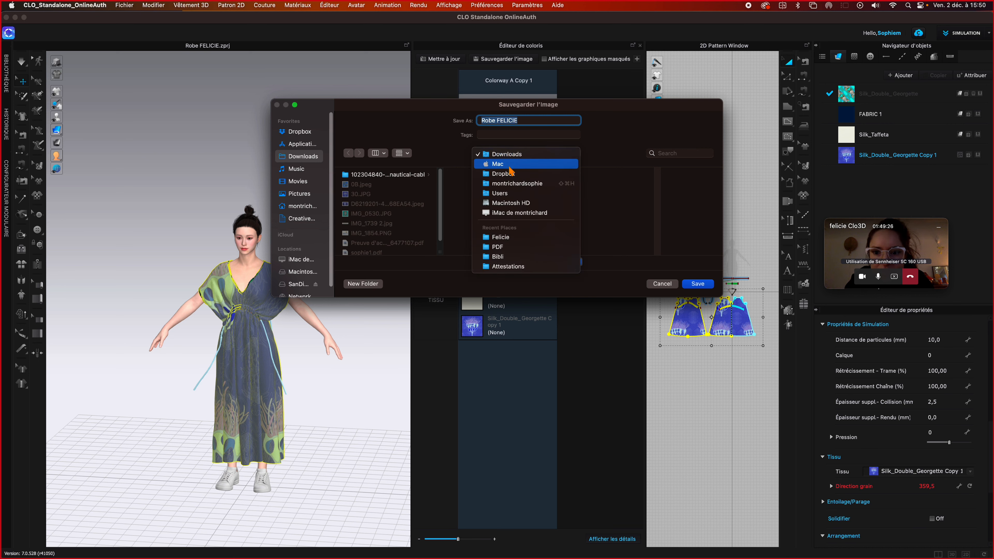
{"action": "left_click", "coordinate": [510, 239]}
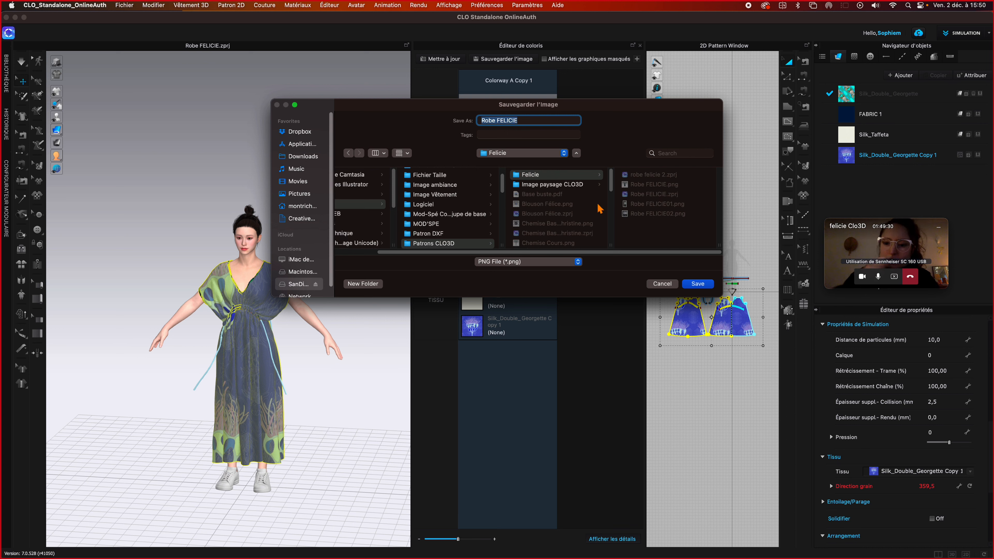
{"action": "left_click", "coordinate": [632, 210]}
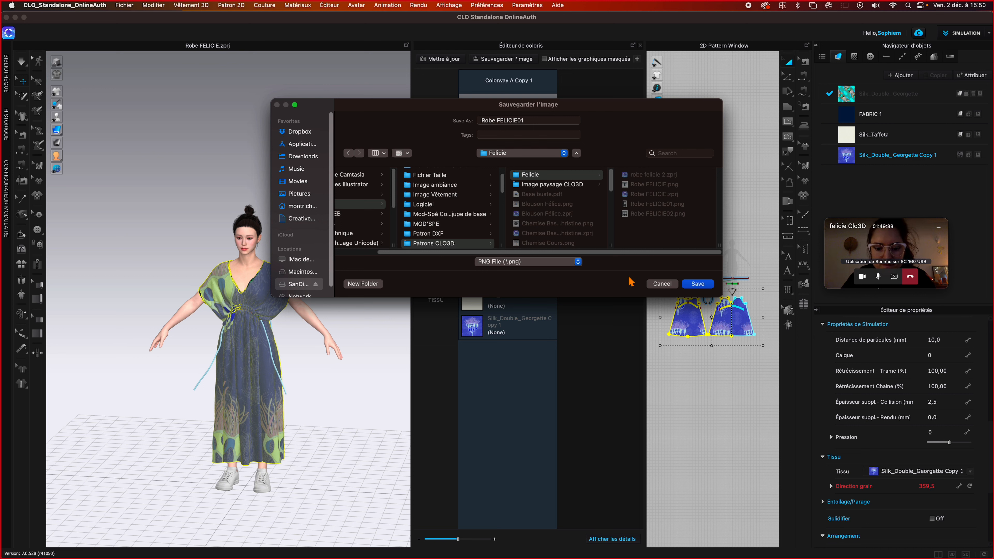
{"action": "left_click", "coordinate": [697, 284]}
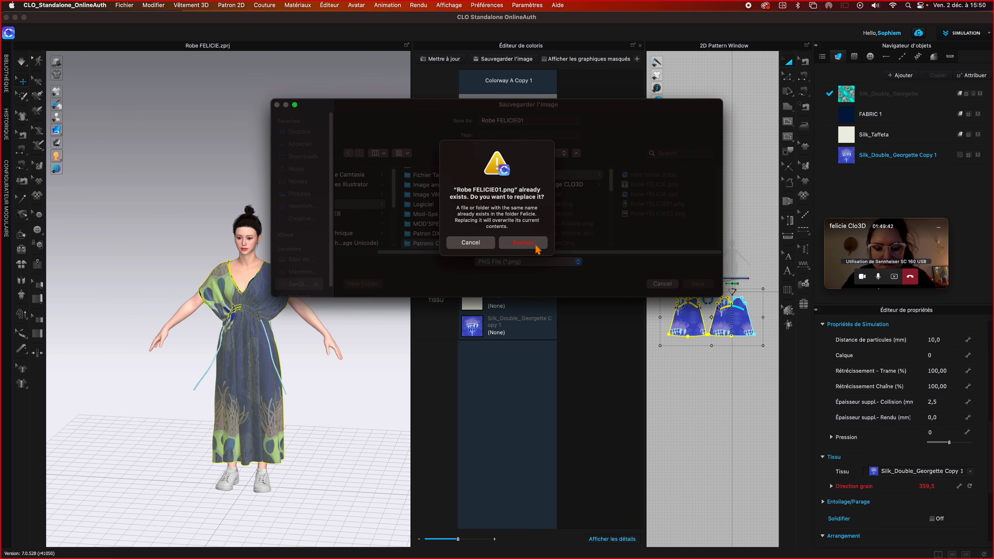
{"action": "left_click", "coordinate": [535, 246]}
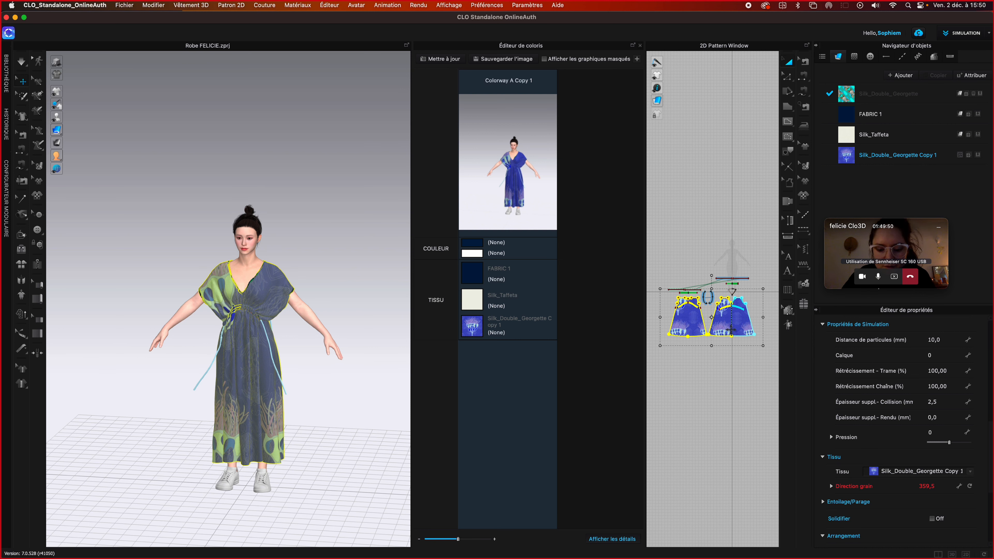
- Assign Silk_Double_Georgette to the selected dress patterns, and add a copied colorway with updated preview images
{"action": "left_click", "coordinate": [910, 472]}
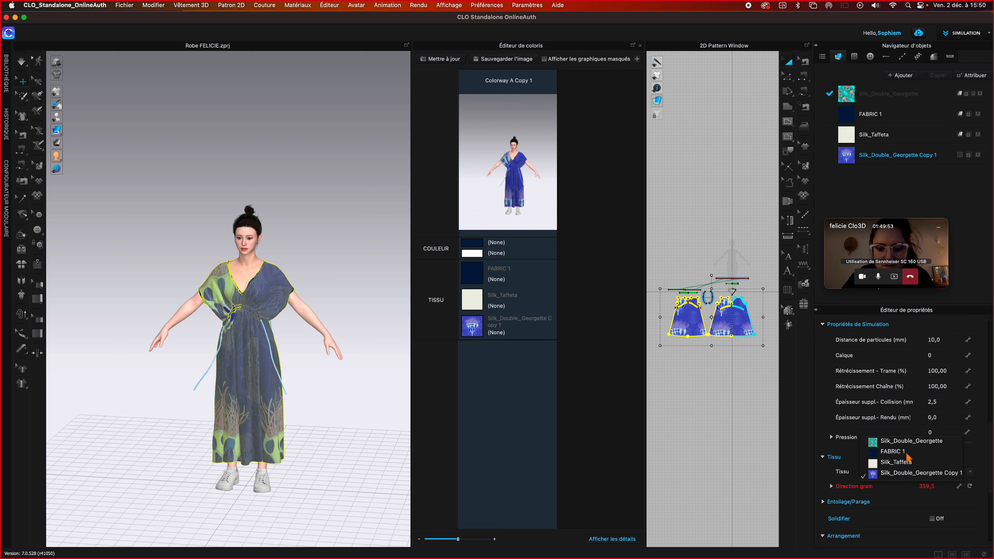
{"action": "left_click", "coordinate": [912, 442]}
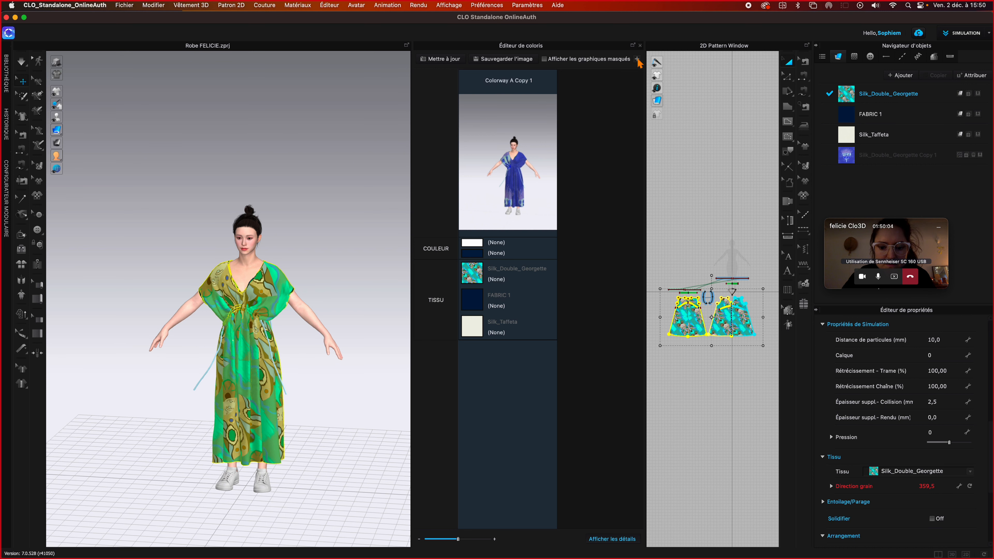
{"action": "left_click", "coordinate": [637, 59]}
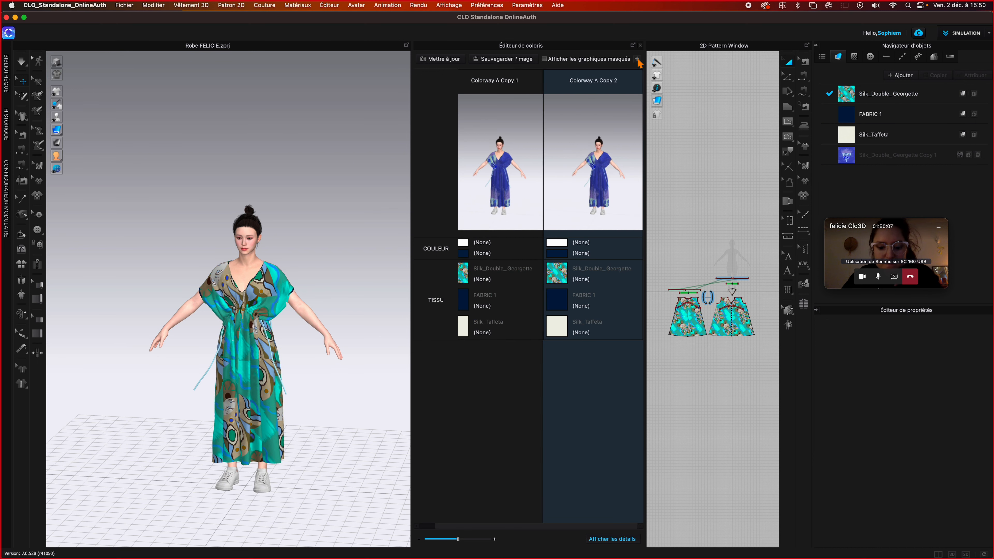
{"action": "left_click", "coordinate": [425, 60]}
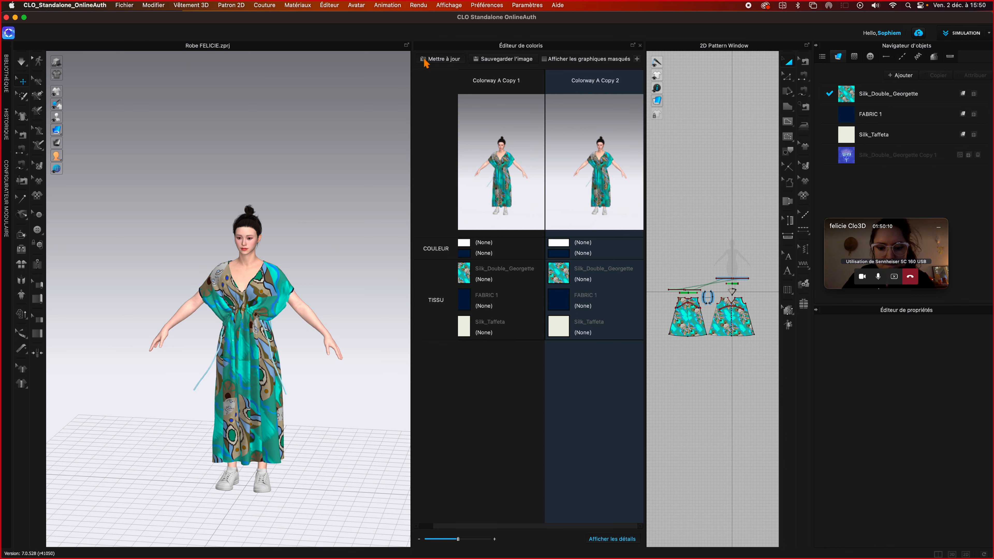
- Undo the added colorway, the fabric assignment and the deletion of Colorway A
{"action": "key", "text": "super+z"}
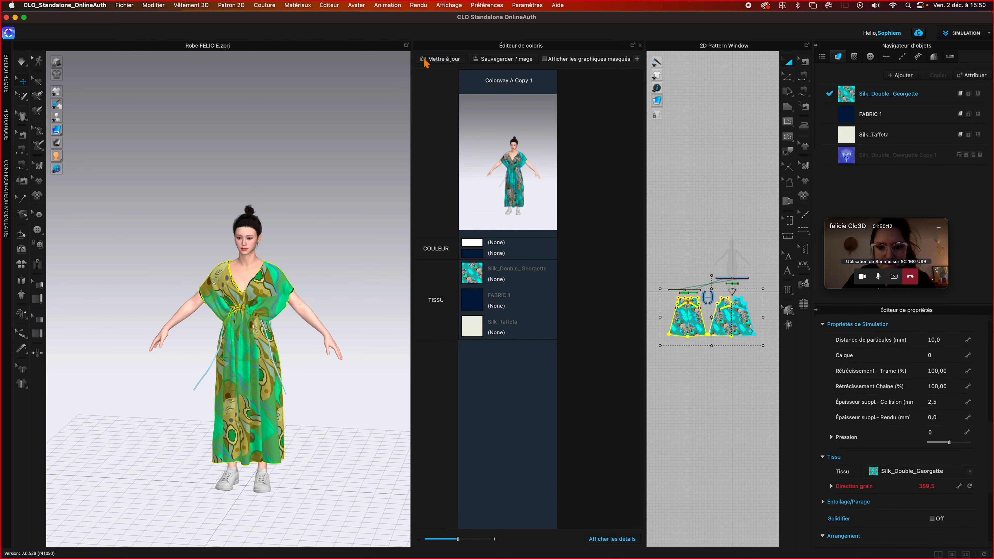
{"action": "key", "text": "super+z"}
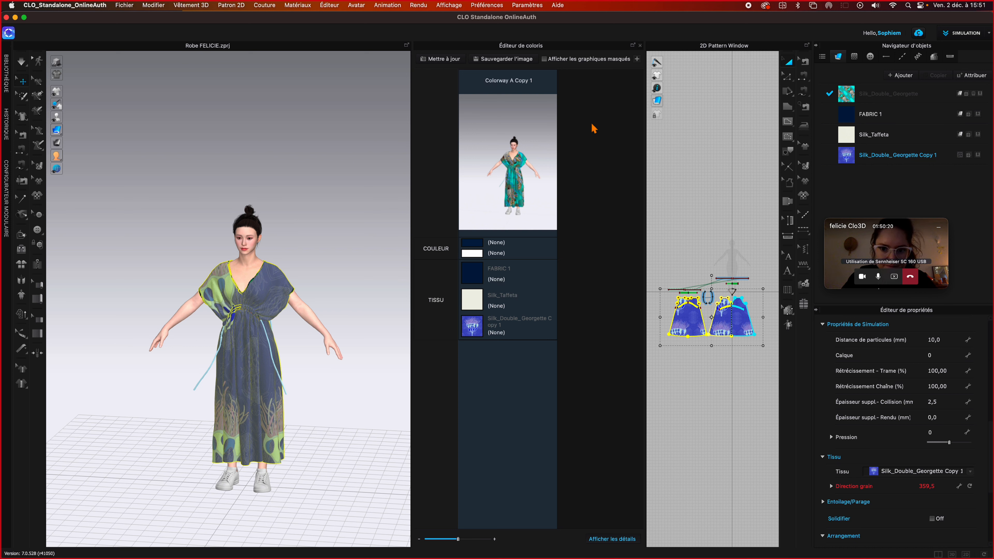
{"action": "key", "text": "super+z"}
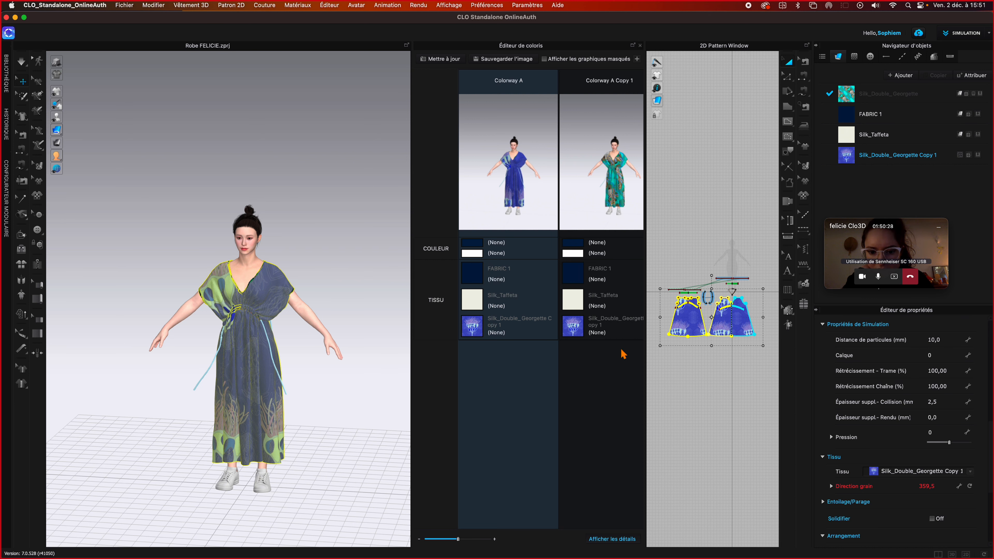
- Activate Colorway A Copy 1 and assign Silk_Double_Georgette to both large dress patterns
{"action": "left_click", "coordinate": [571, 329]}
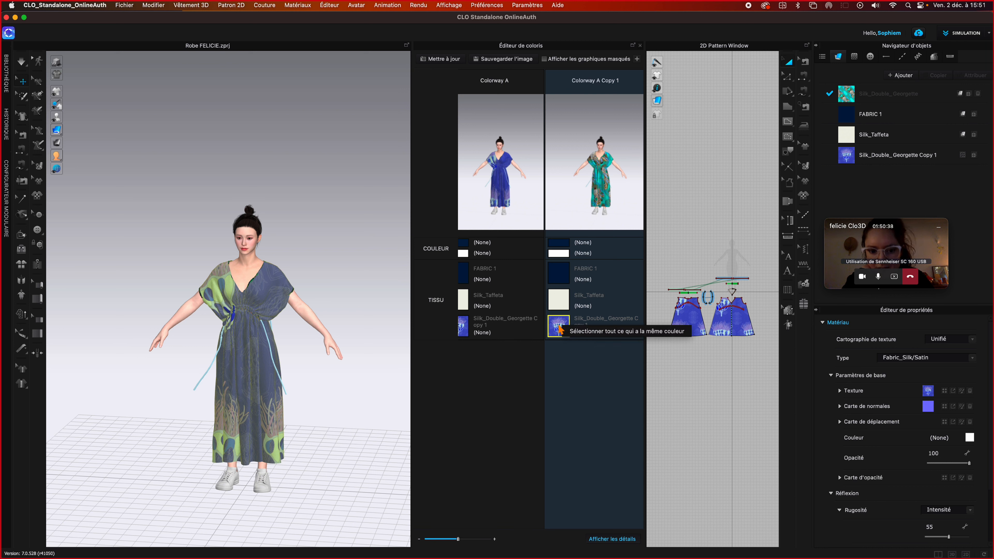
{"action": "left_click", "coordinate": [622, 336]}
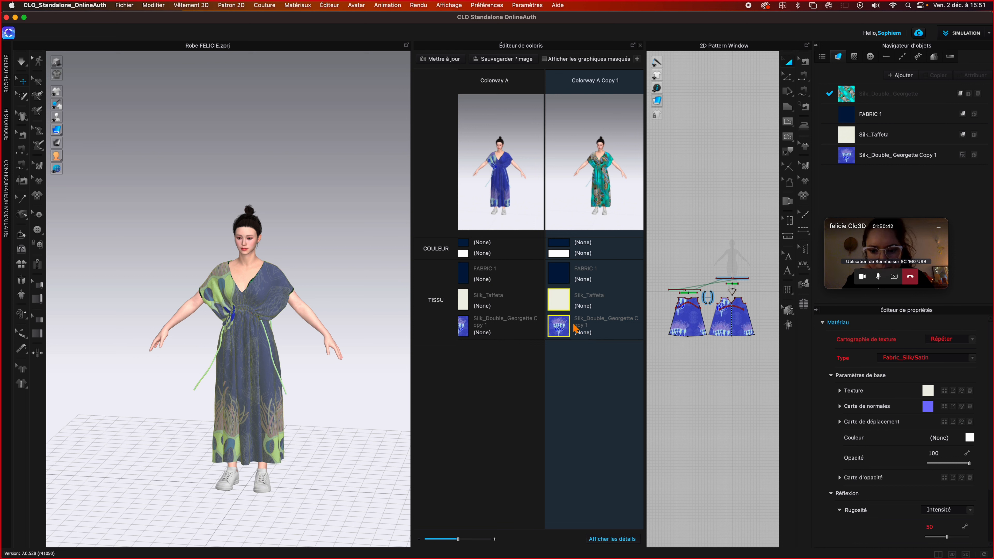
{"action": "left_click", "coordinate": [562, 329]}
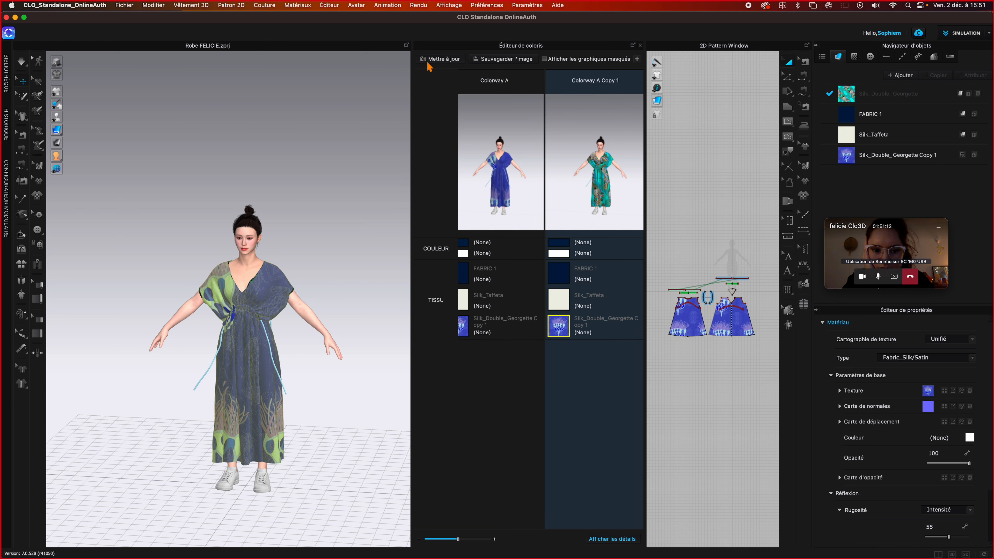
{"action": "left_click", "coordinate": [724, 319]}
{"action": "left_click", "coordinate": [682, 326], "text": "shift"}
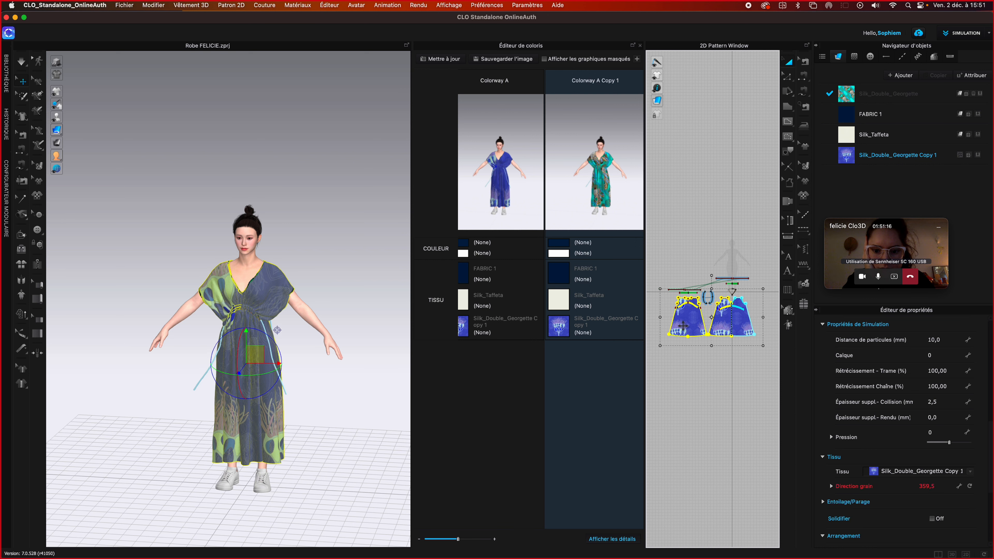
{"action": "left_click", "coordinate": [905, 473]}
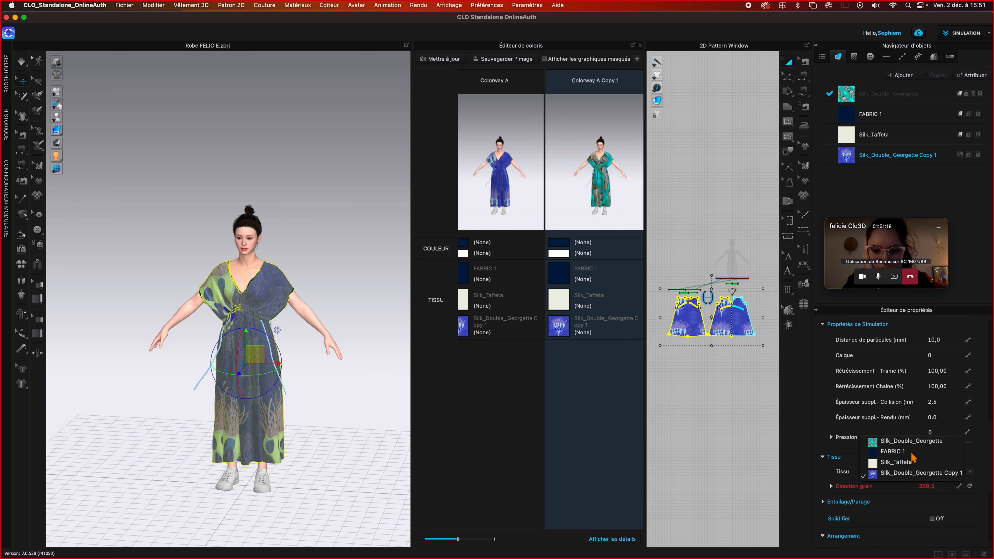
{"action": "left_click", "coordinate": [907, 442]}
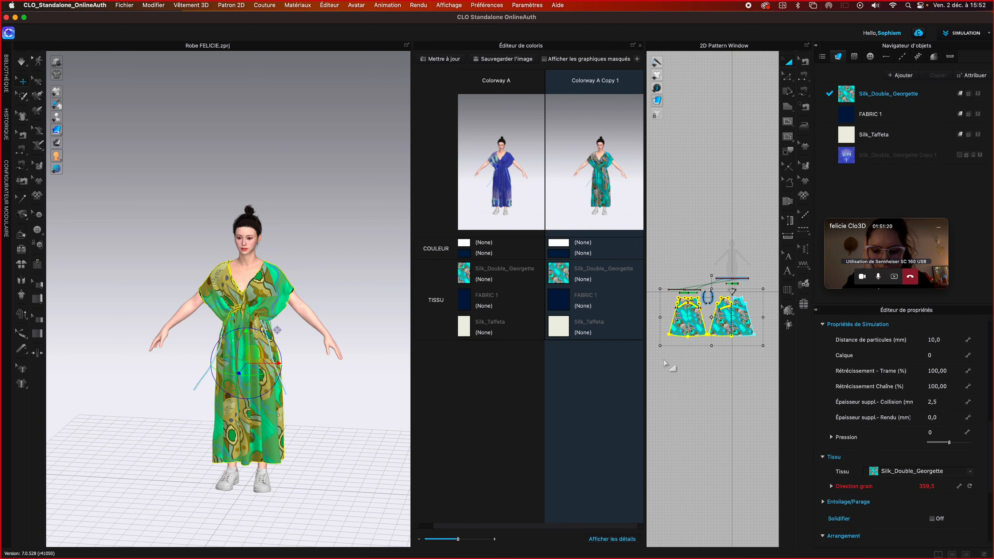
{"action": "left_click", "coordinate": [709, 373]}
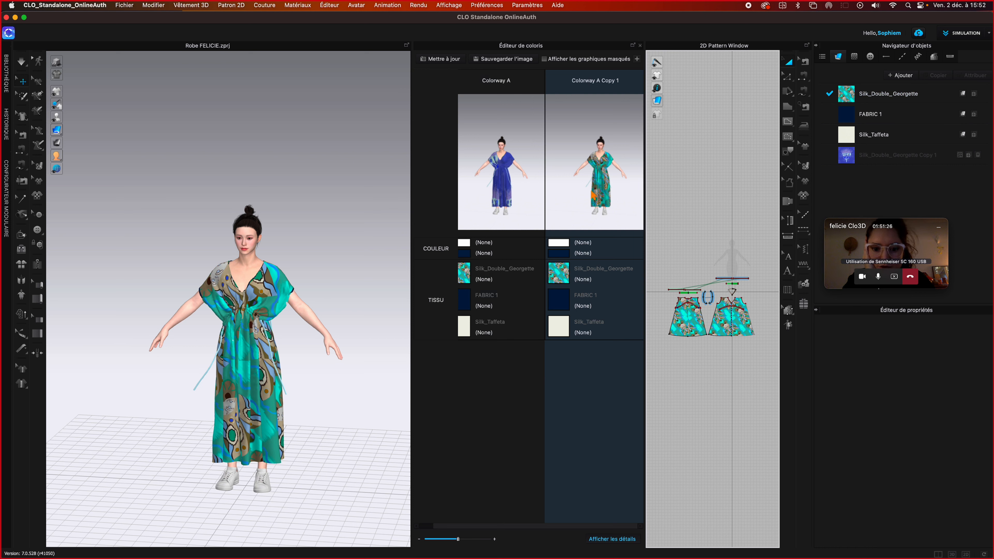
- In Colorway A, replace the Silk_Double_Georgette texture with 30.JPG from Downloads, and switch back to Colorway A Copy 1
{"action": "left_click", "coordinate": [471, 278]}
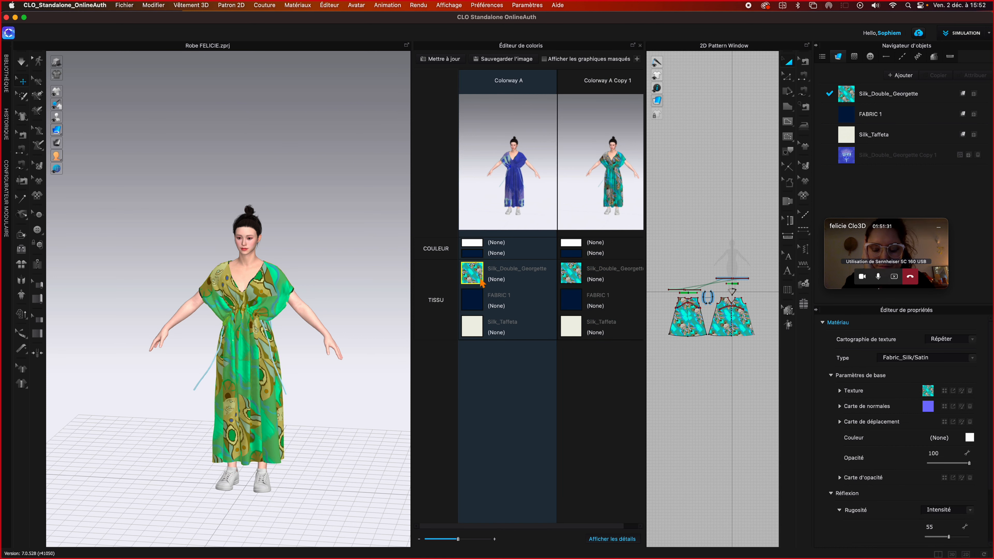
{"action": "left_click", "coordinate": [944, 391]}
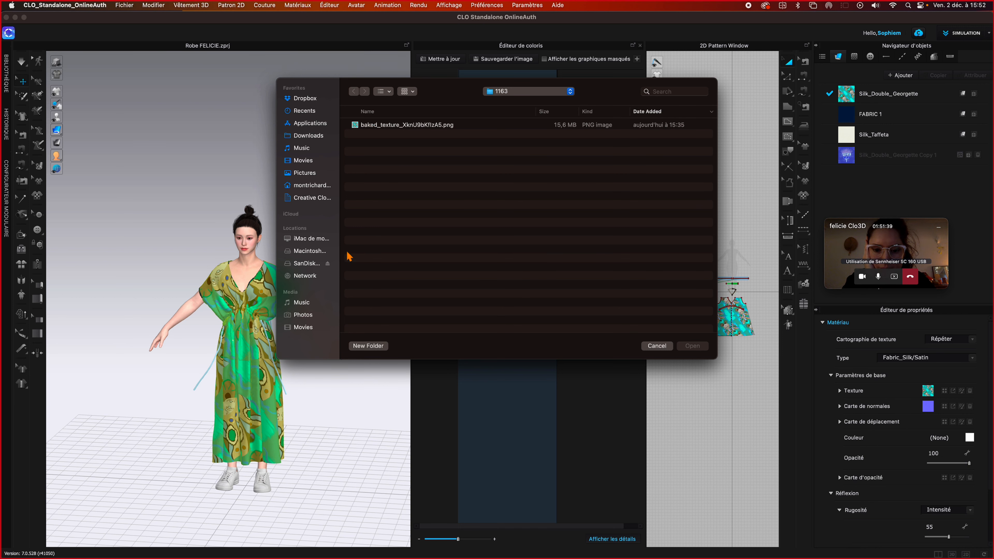
{"action": "left_click", "coordinate": [315, 136]}
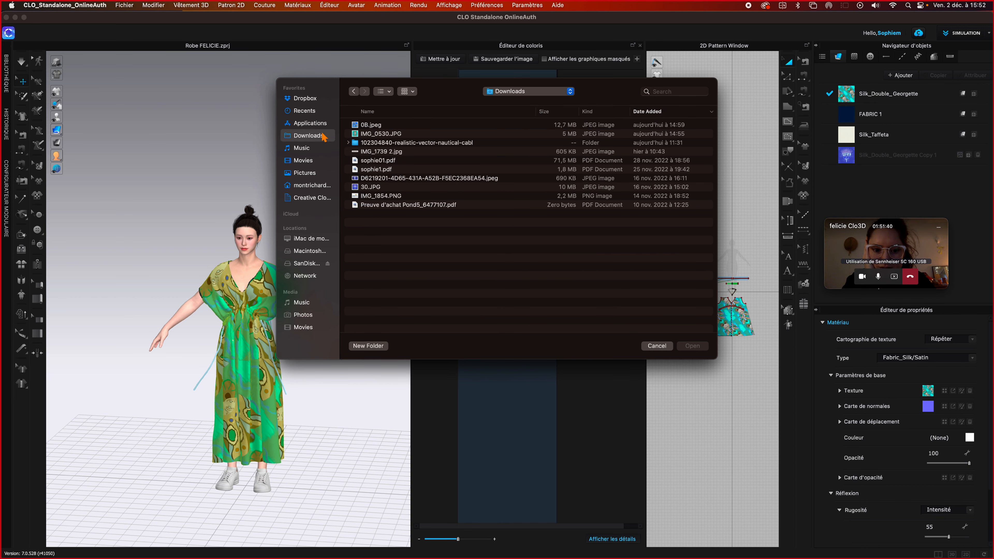
{"action": "left_click", "coordinate": [368, 126]}
{"action": "left_click_drag", "start_coordinate": [595, 90], "coordinate": [611, 112]}
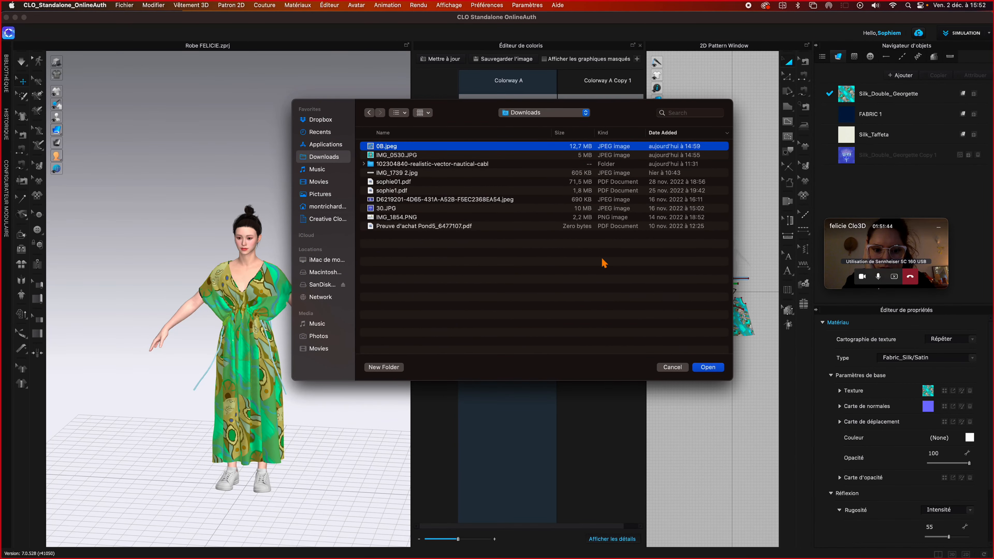
{"action": "left_click", "coordinate": [395, 208]}
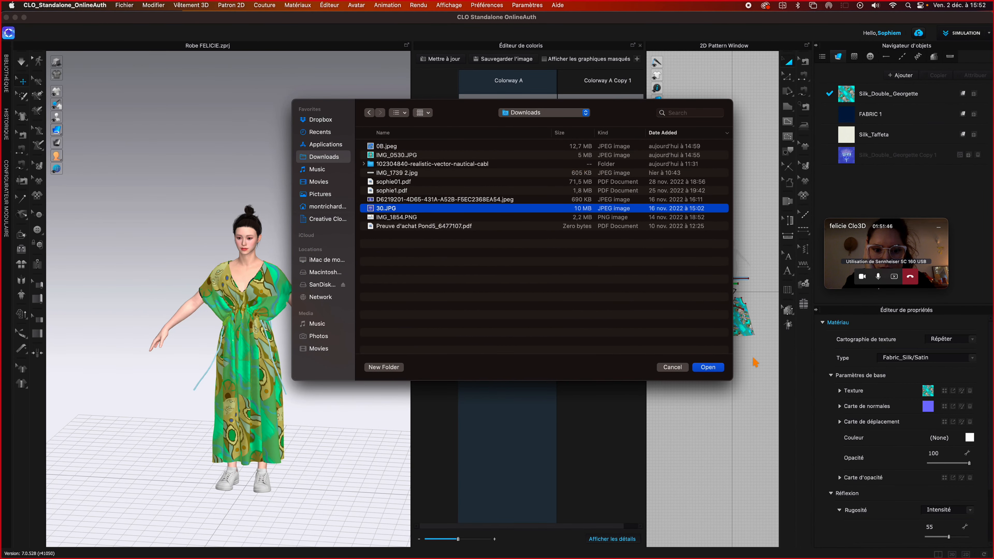
{"action": "left_click", "coordinate": [709, 368]}
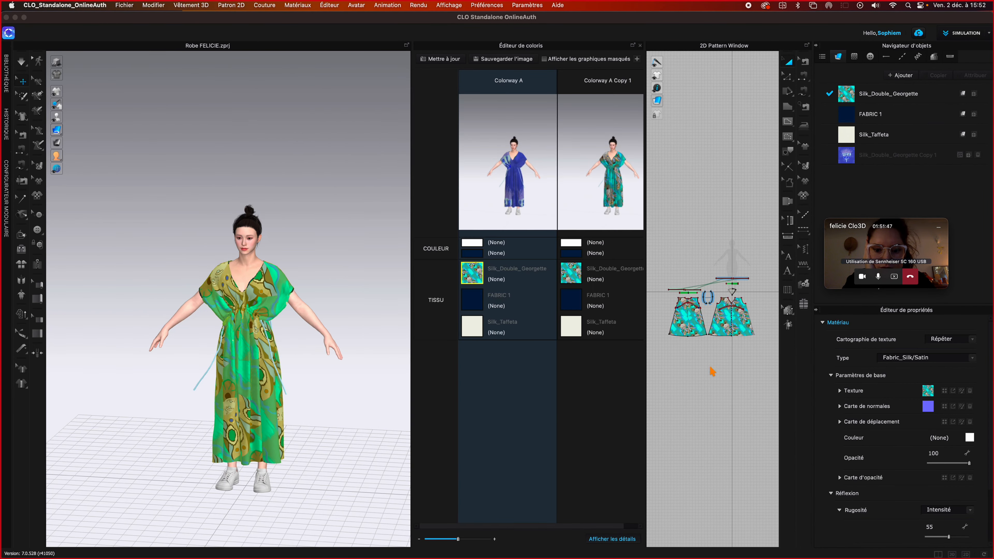
{"action": "left_click", "coordinate": [744, 403]}
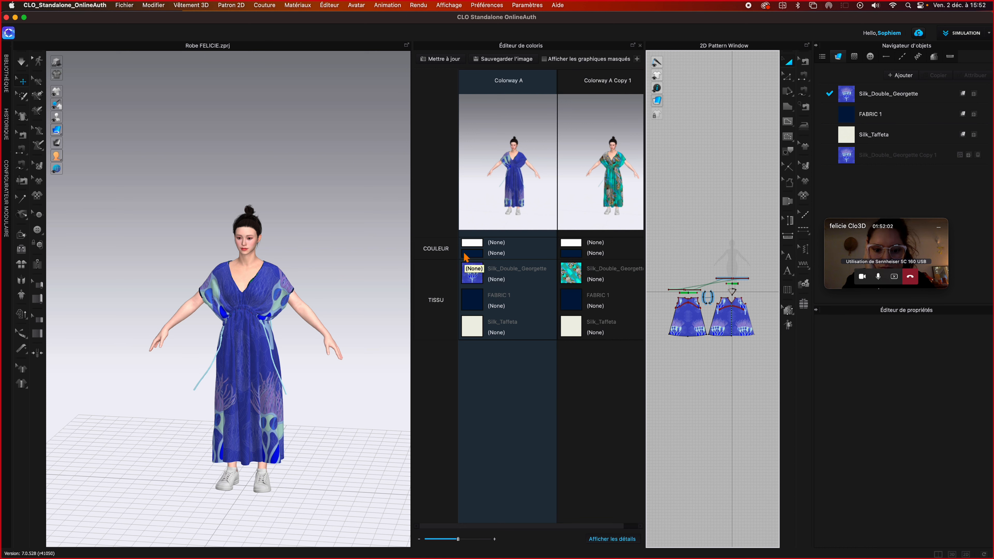
{"action": "left_click", "coordinate": [477, 275]}
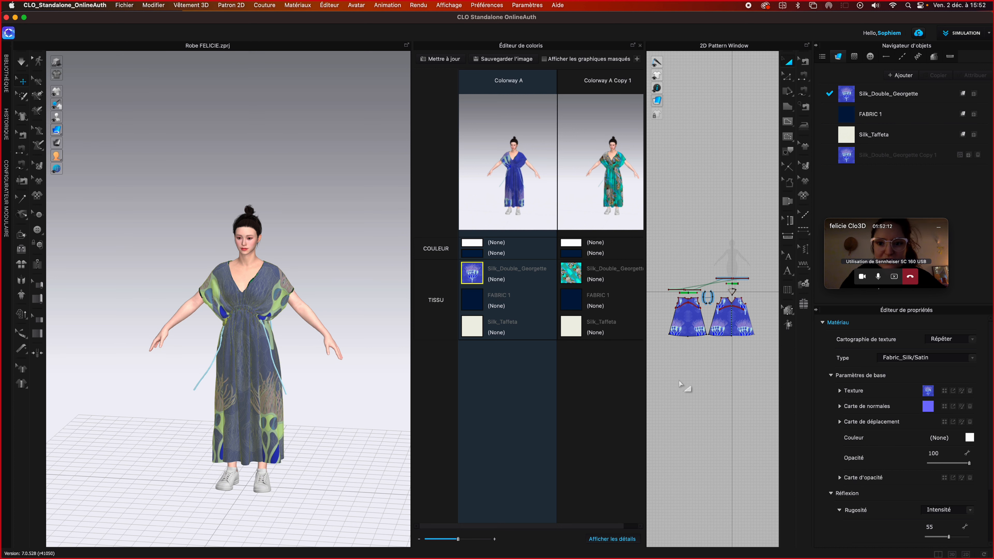
{"action": "left_click", "coordinate": [605, 404]}
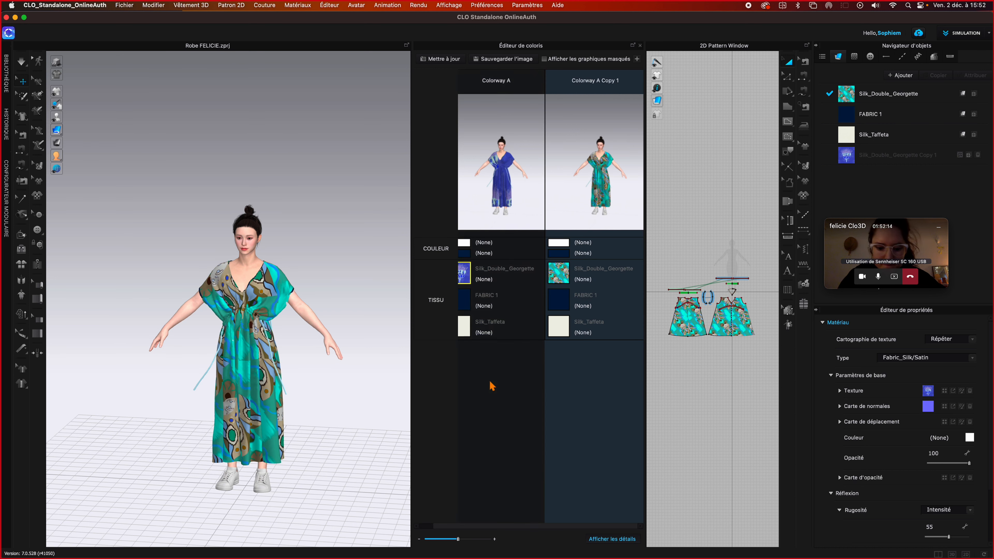
- Compare the two dress prints on the avatar by alternately activating Colorway A and Colorway A Copy 1
{"action": "left_click", "coordinate": [589, 398]}
{"action": "left_click", "coordinate": [515, 395]}
{"action": "left_click", "coordinate": [572, 402]}
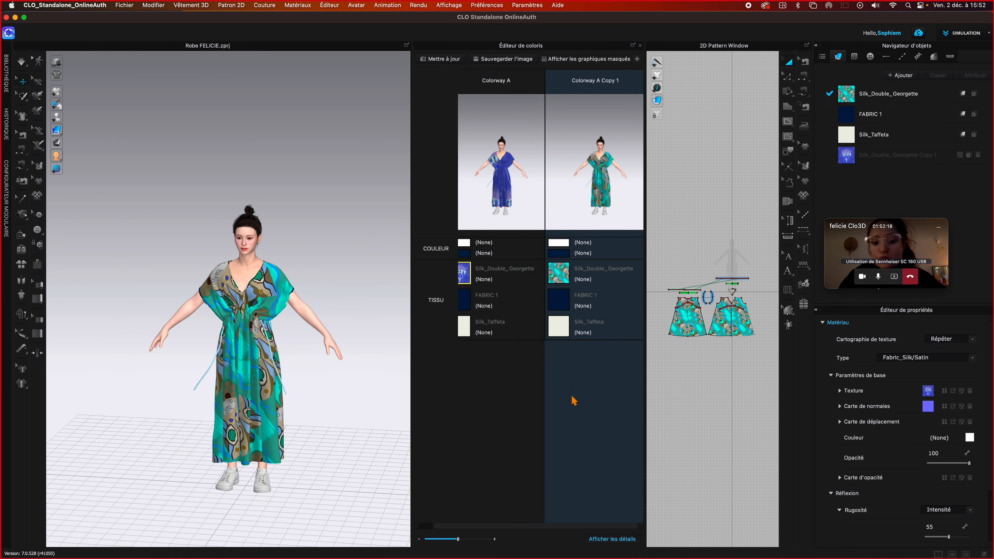
{"action": "left_click", "coordinate": [522, 400]}
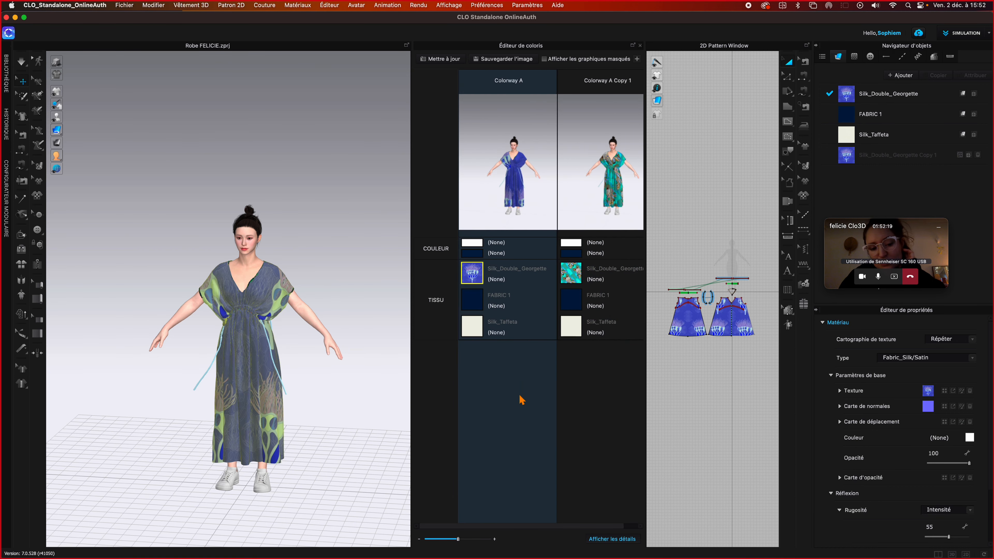
{"action": "left_click", "coordinate": [567, 407]}
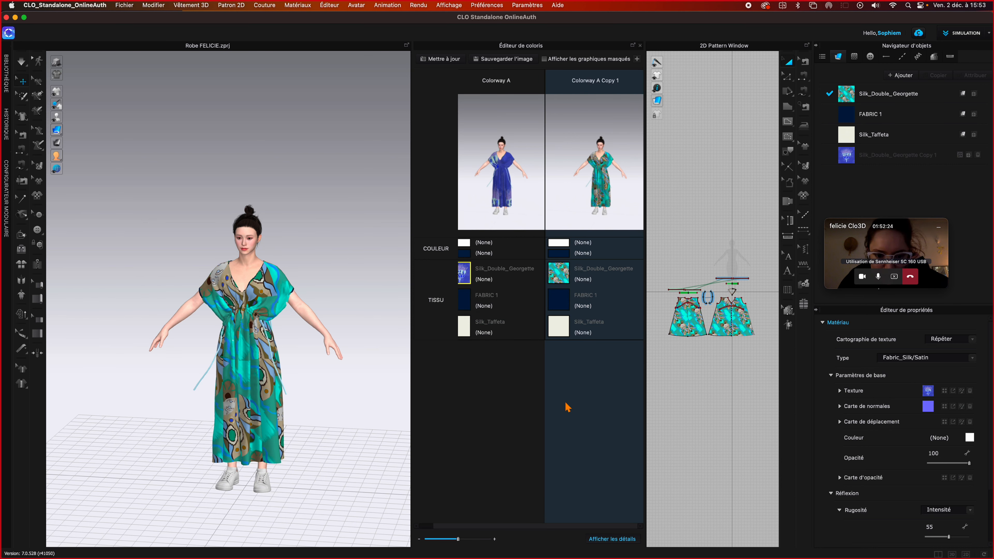
{"action": "left_click", "coordinate": [520, 400]}
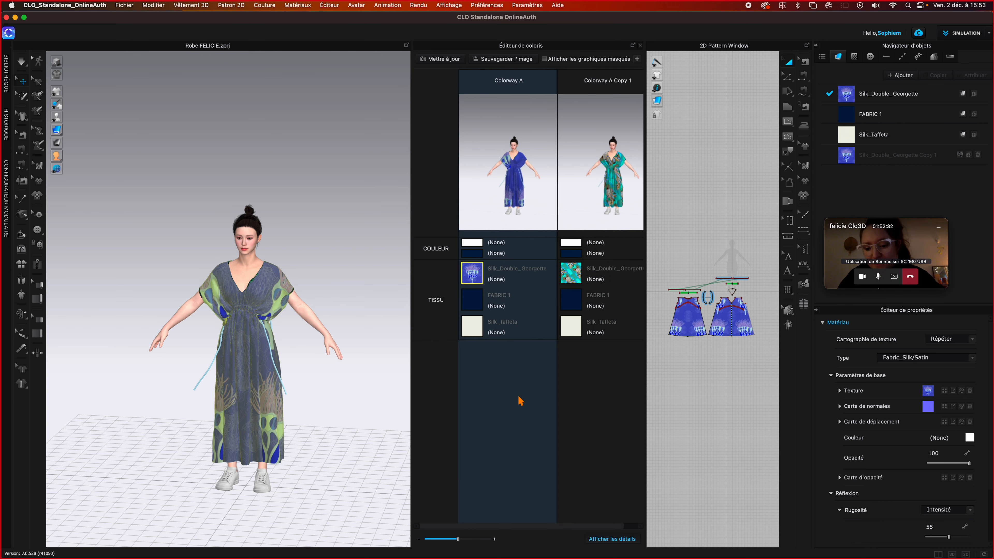
{"action": "left_click", "coordinate": [587, 410]}
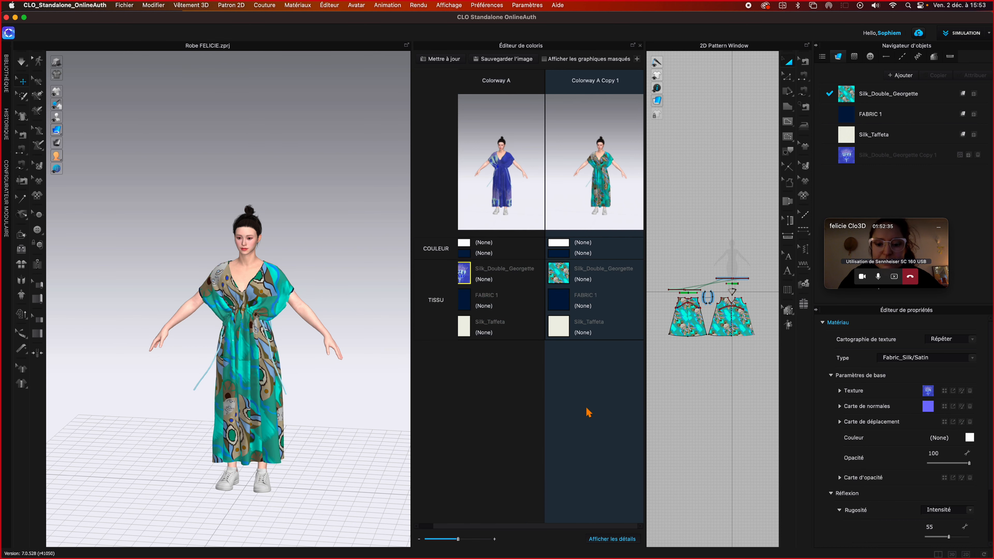
{"action": "left_click", "coordinate": [531, 416]}
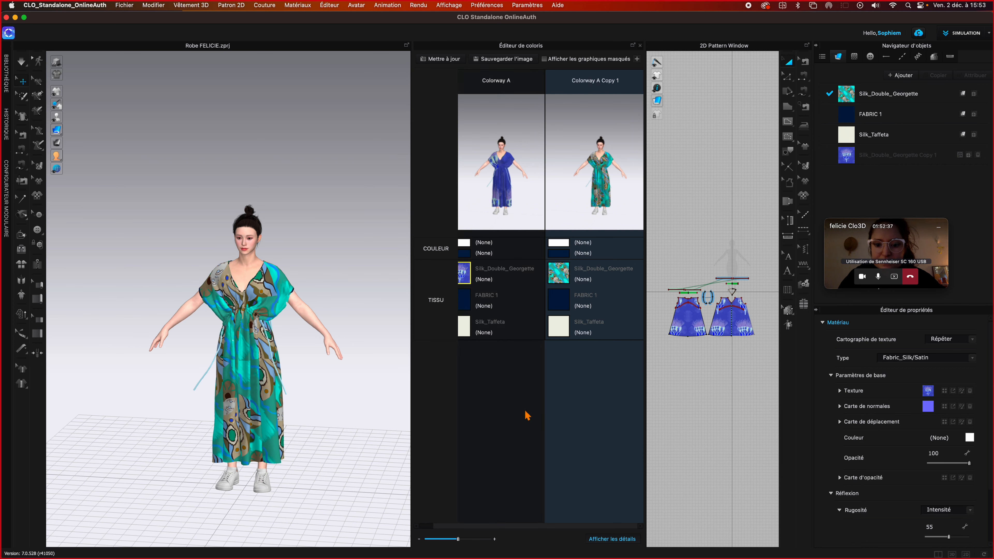
{"action": "left_click", "coordinate": [606, 426]}
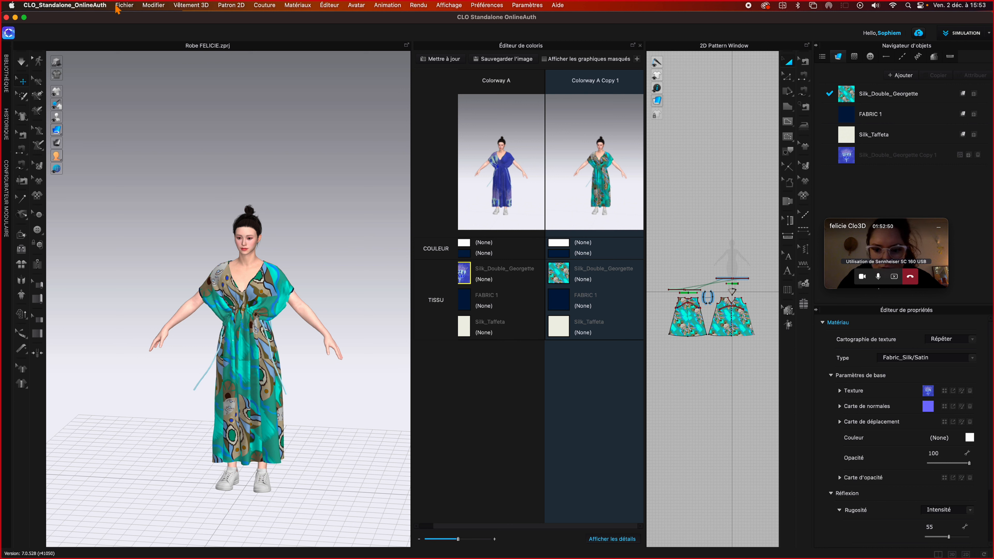
- Save the Robe FELICIE project with Colorway A Copy 1 active
{"action": "left_click", "coordinate": [124, 5]}
{"action": "mouse_move", "coordinate": [125, 84]}
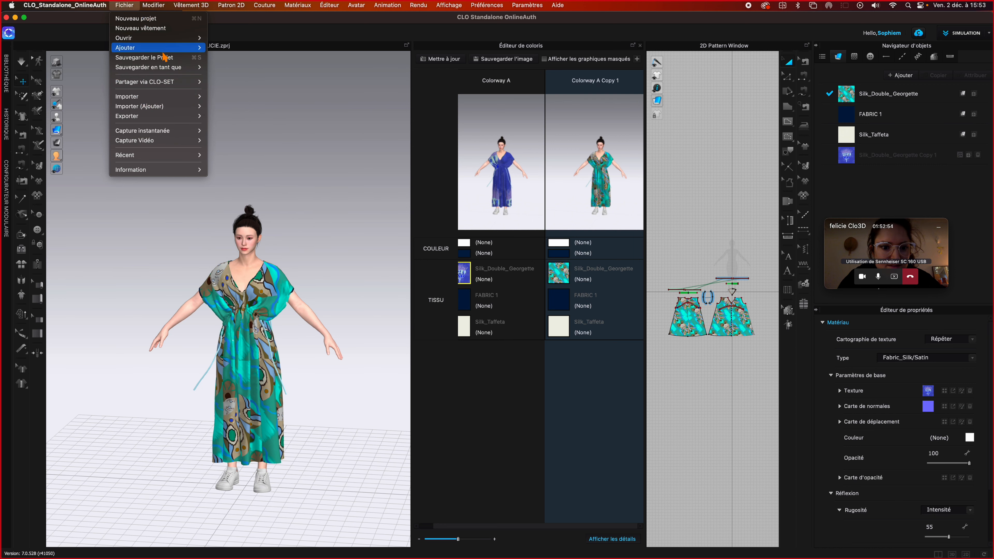
{"action": "left_click", "coordinate": [170, 58]}
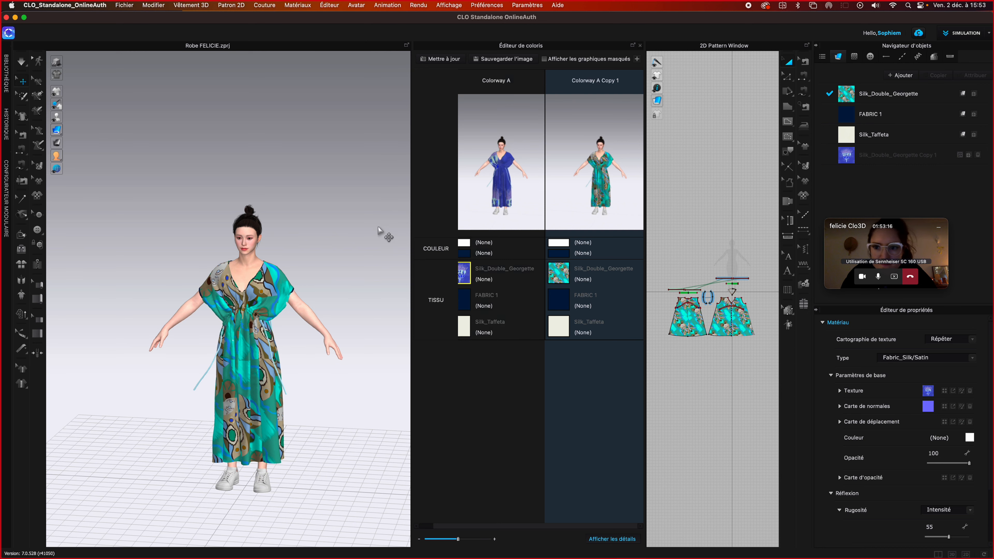
- Switch to the WeTransfer page in Chrome and start another transfer
{"action": "key", "text": "ctrl+Up"}
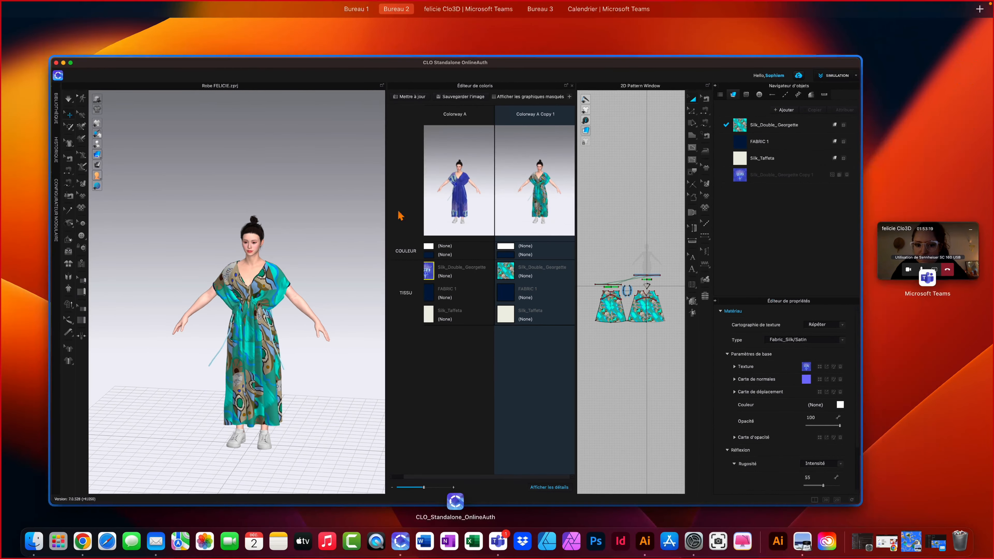
{"action": "mouse_move", "coordinate": [424, 62]}
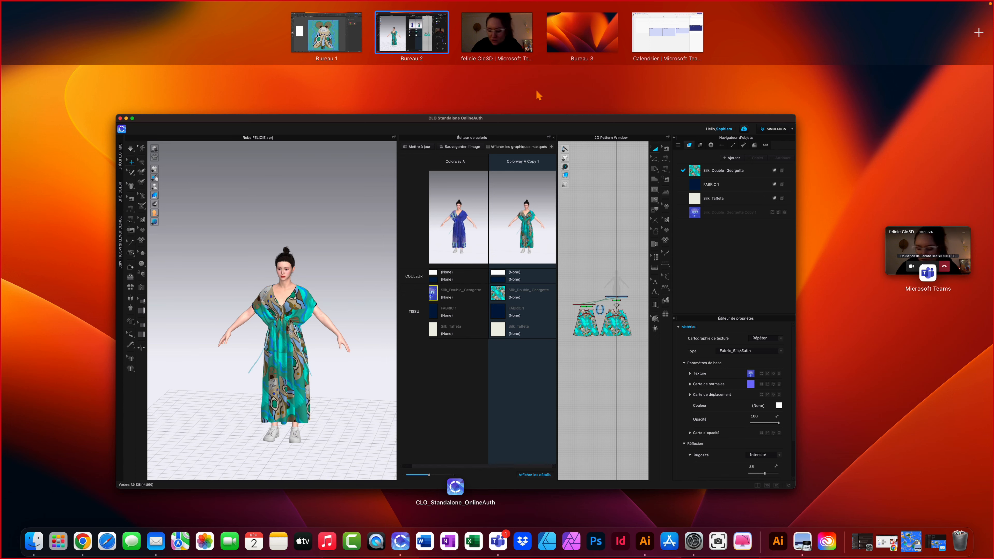
{"action": "left_click", "coordinate": [586, 34]}
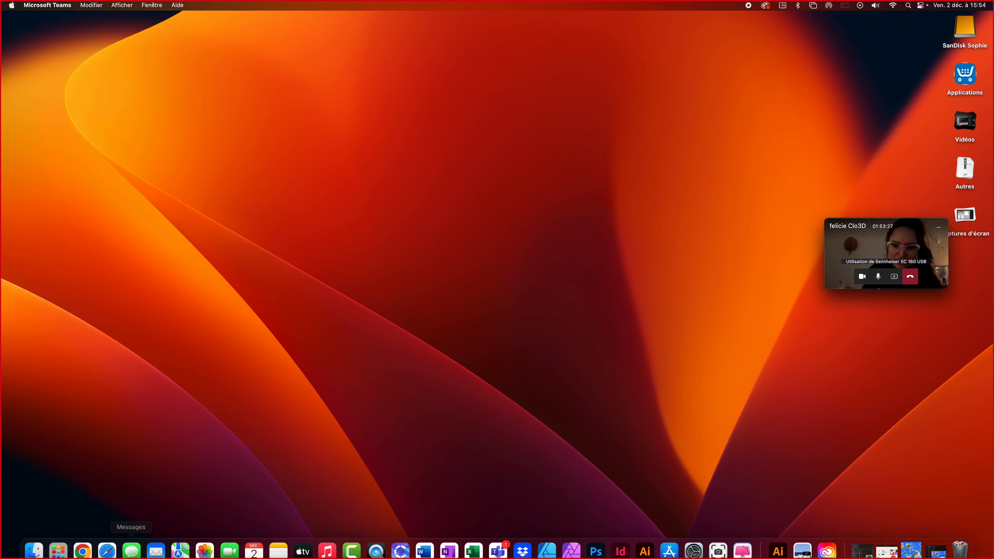
{"action": "left_click", "coordinate": [82, 551]}
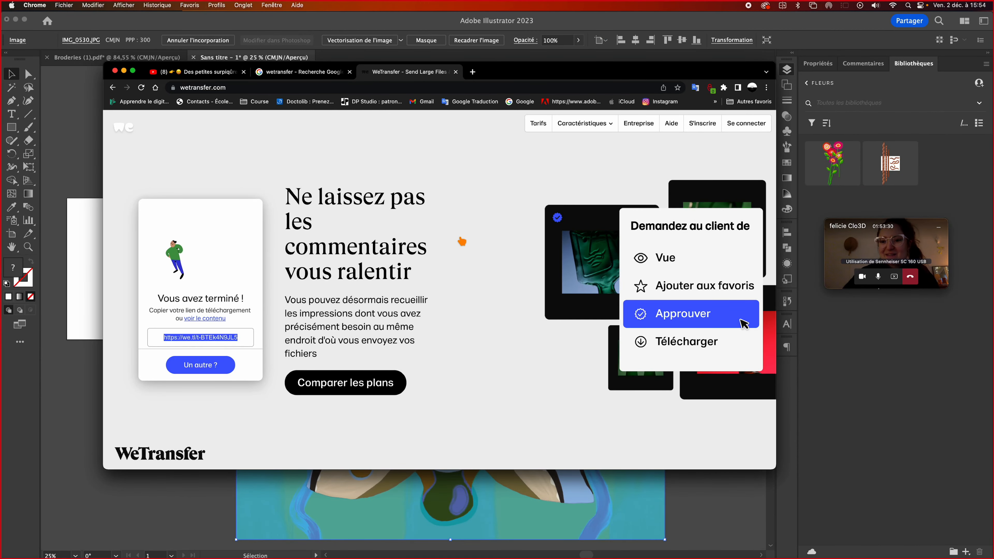
{"action": "left_click", "coordinate": [207, 372]}
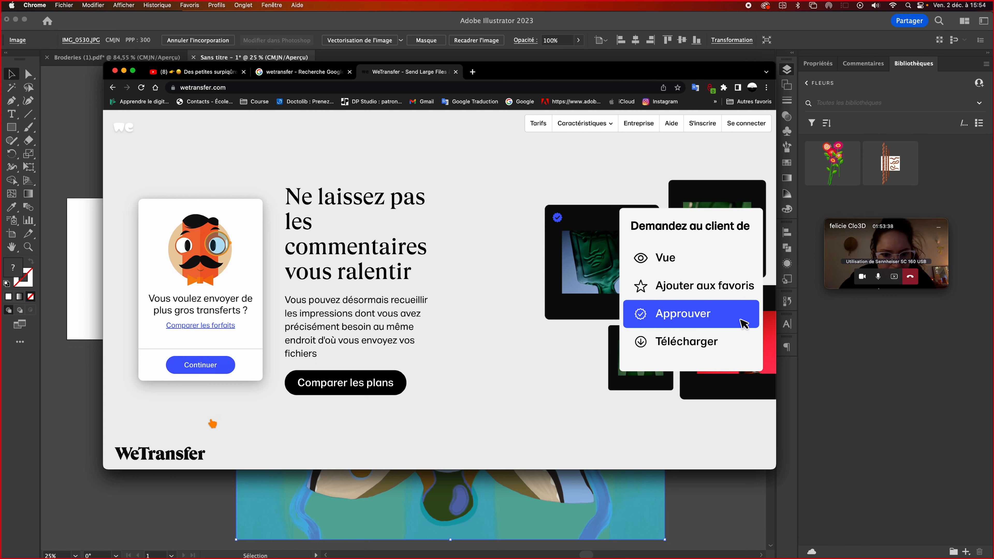
{"action": "left_click", "coordinate": [211, 367]}
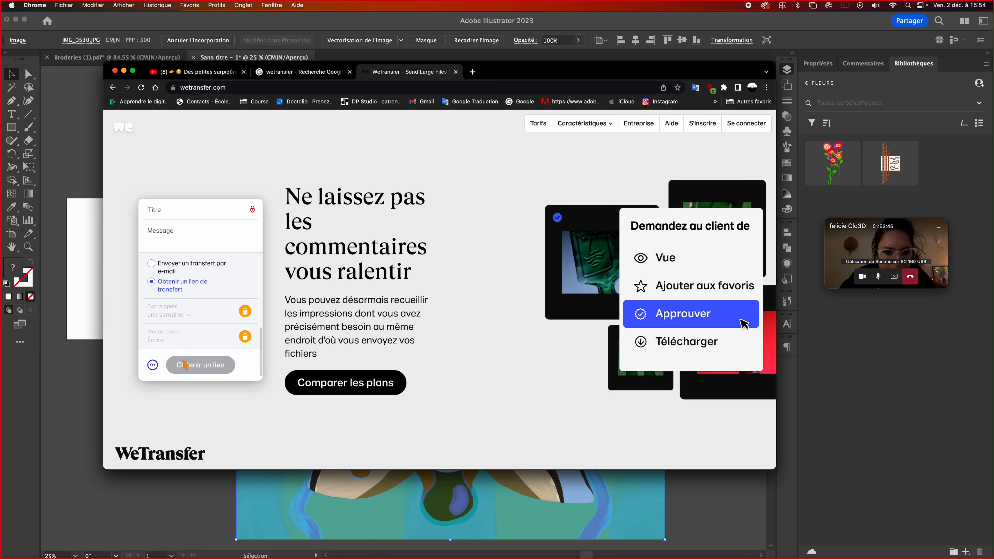
{"action": "left_click", "coordinate": [223, 402]}
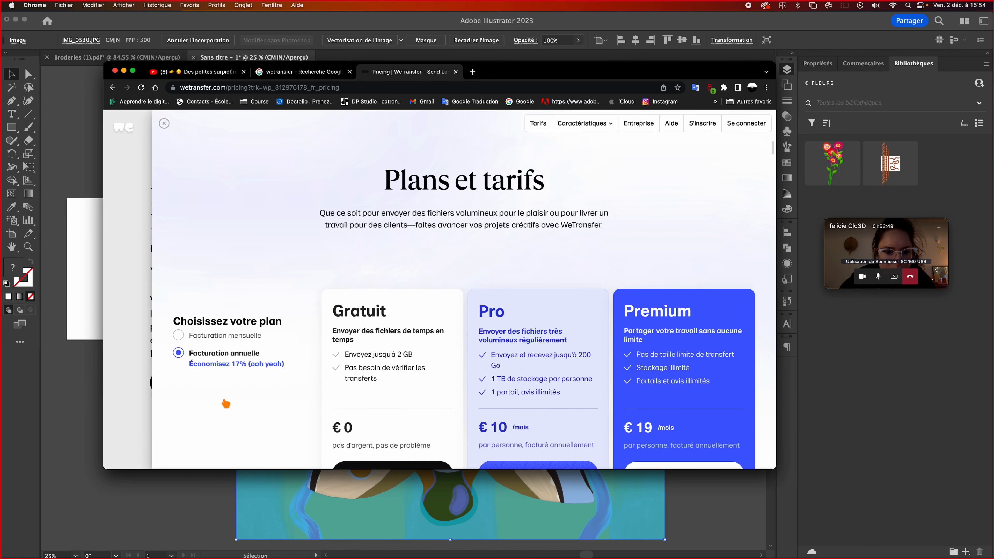
{"action": "left_click", "coordinate": [164, 125]}
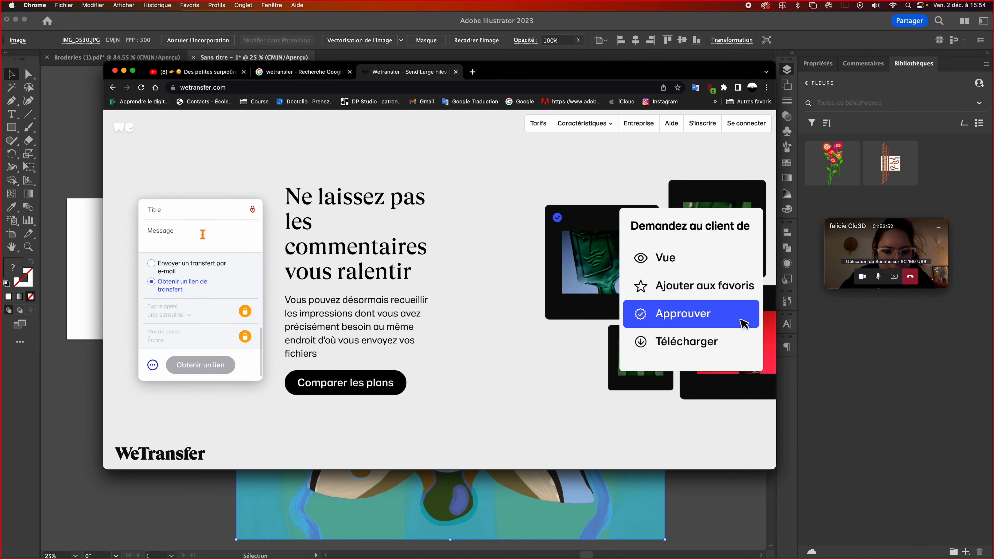
{"action": "left_click", "coordinate": [212, 213]}
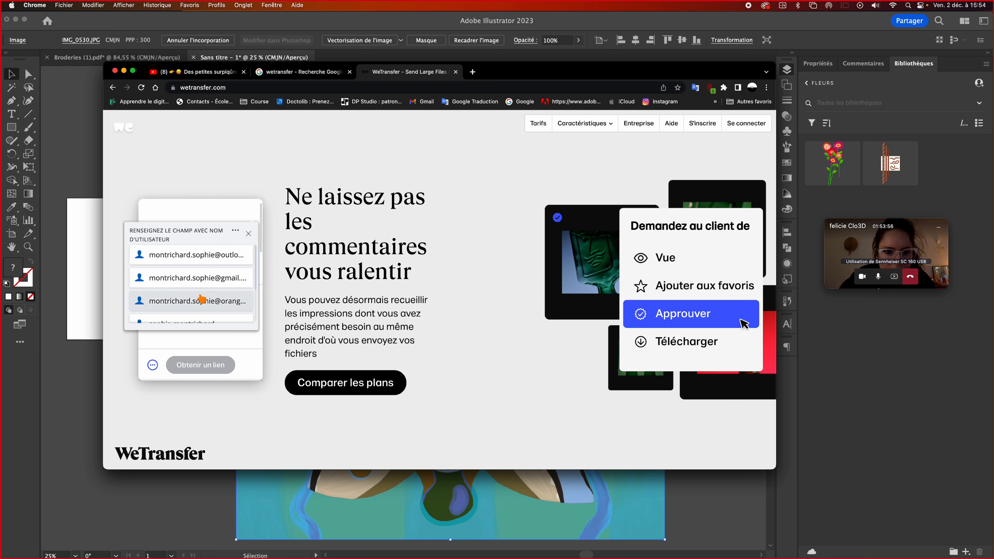
{"action": "scroll", "coordinate": [202, 298], "scroll_direction": "down", "scroll_amount": 3}
{"action": "scroll", "coordinate": [202, 300], "scroll_direction": "up", "scroll_amount": 3}
{"action": "left_click", "coordinate": [172, 213]}
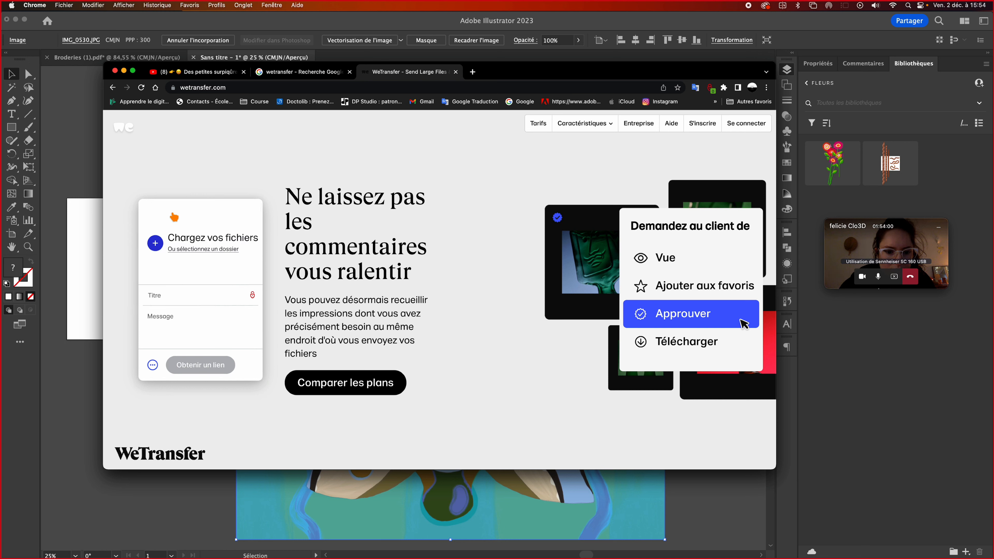
{"action": "left_click", "coordinate": [185, 274]}
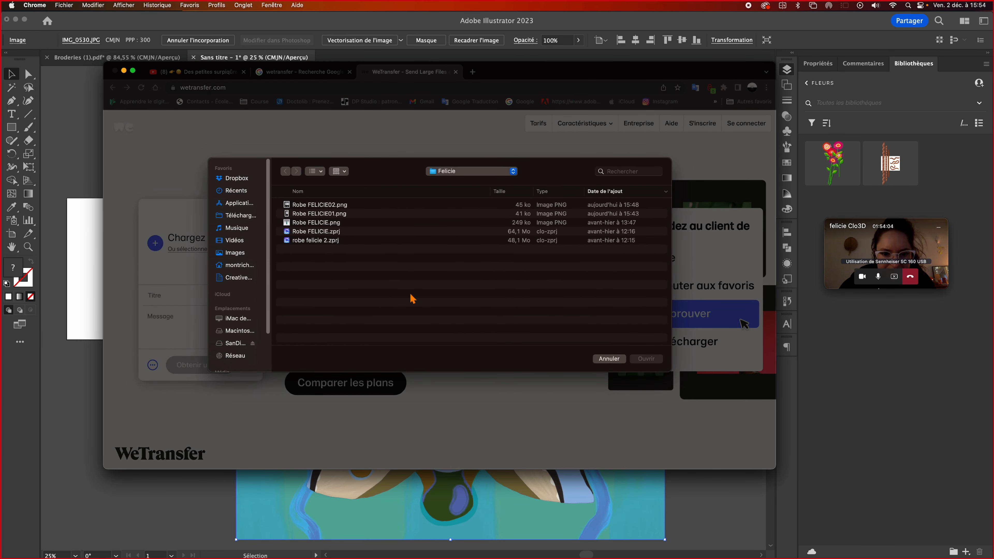
{"action": "left_click", "coordinate": [309, 234]}
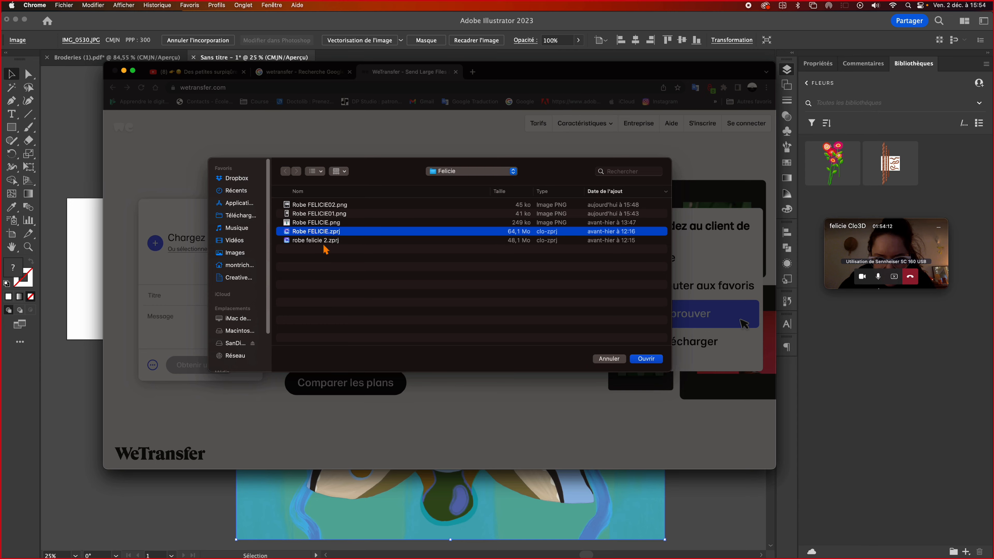
{"action": "left_click", "coordinate": [617, 361]}
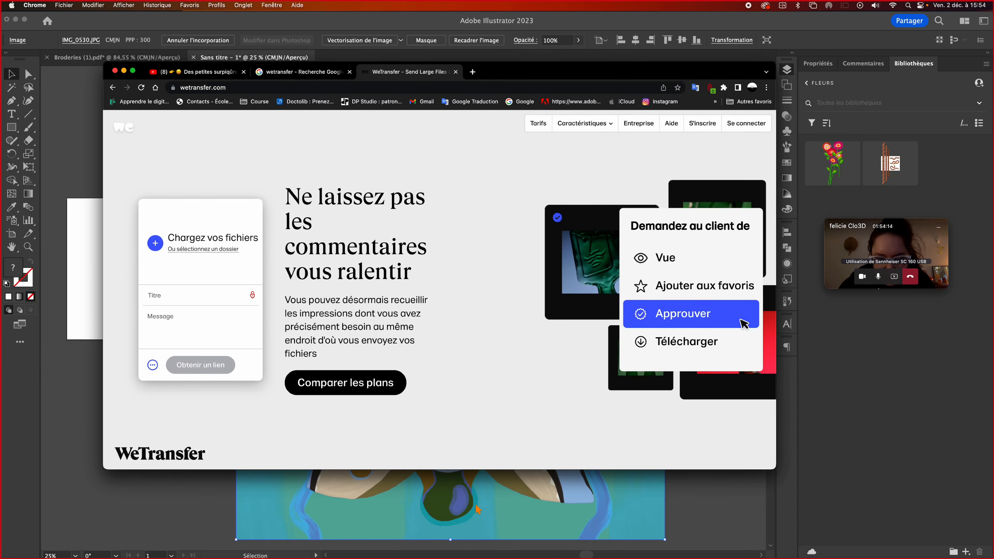
- Switch back to CLO and save the dress project again
{"action": "key", "text": "ctrl+Up"}
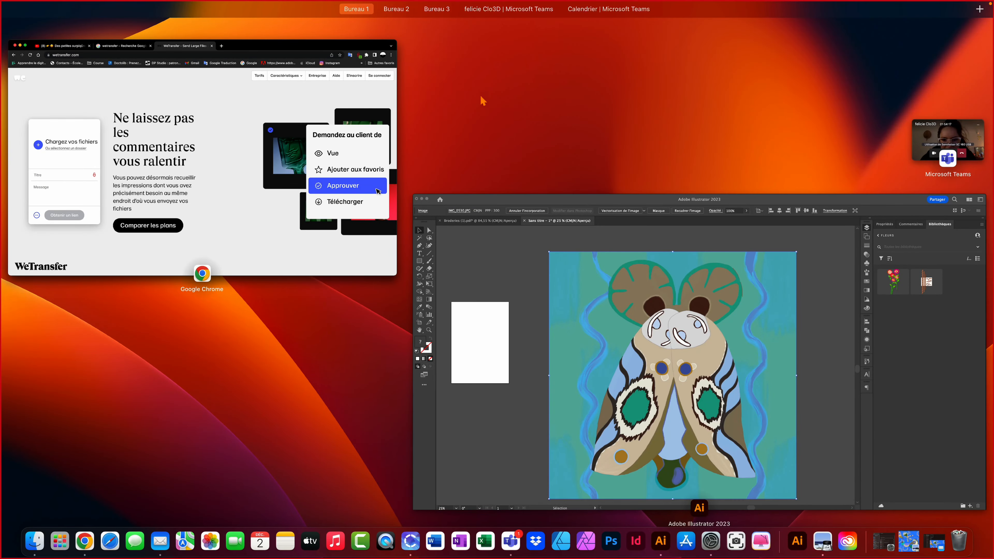
{"action": "left_click", "coordinate": [364, 52]}
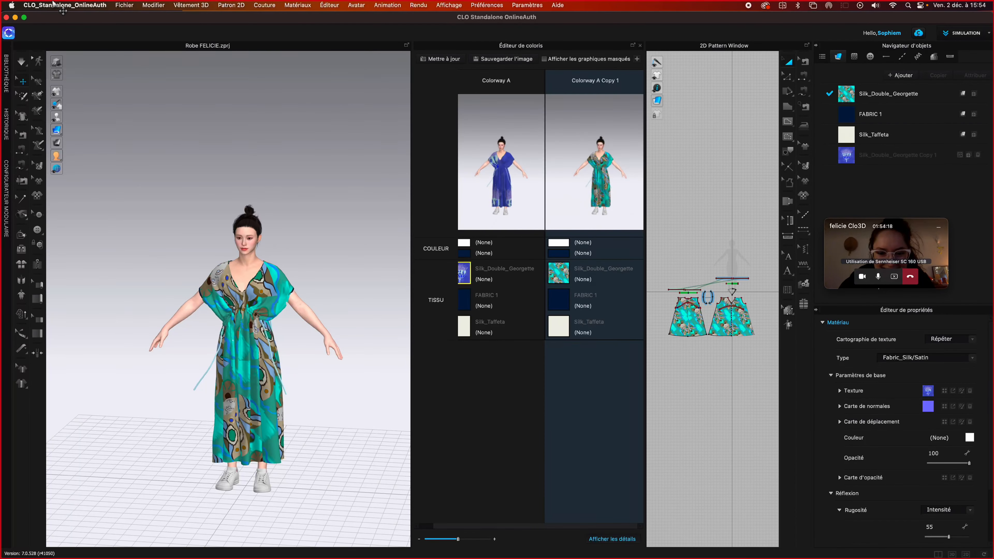
{"action": "left_click", "coordinate": [124, 5]}
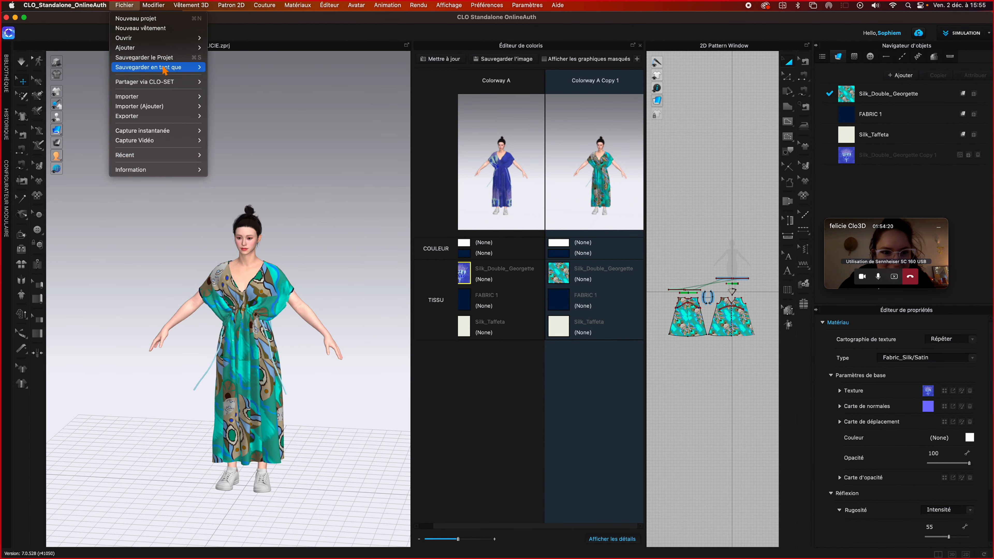
{"action": "left_click", "coordinate": [174, 59]}
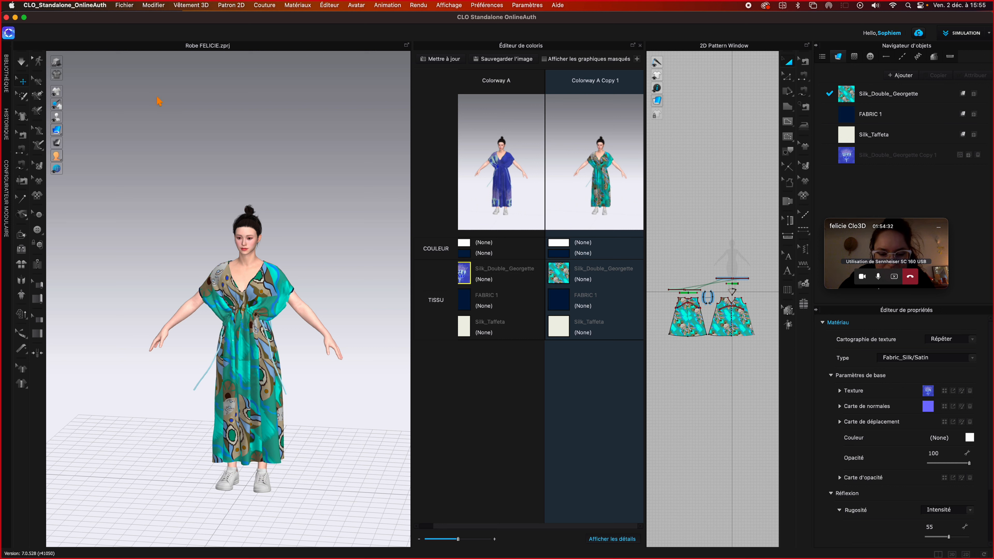
{"action": "key", "text": "ctrl+Up"}
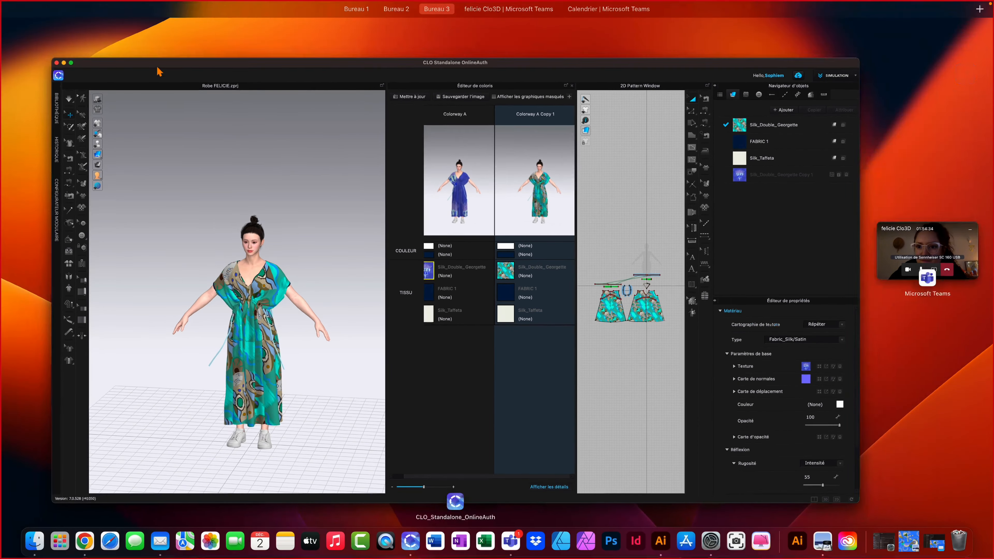
{"action": "mouse_move", "coordinate": [374, 14]}
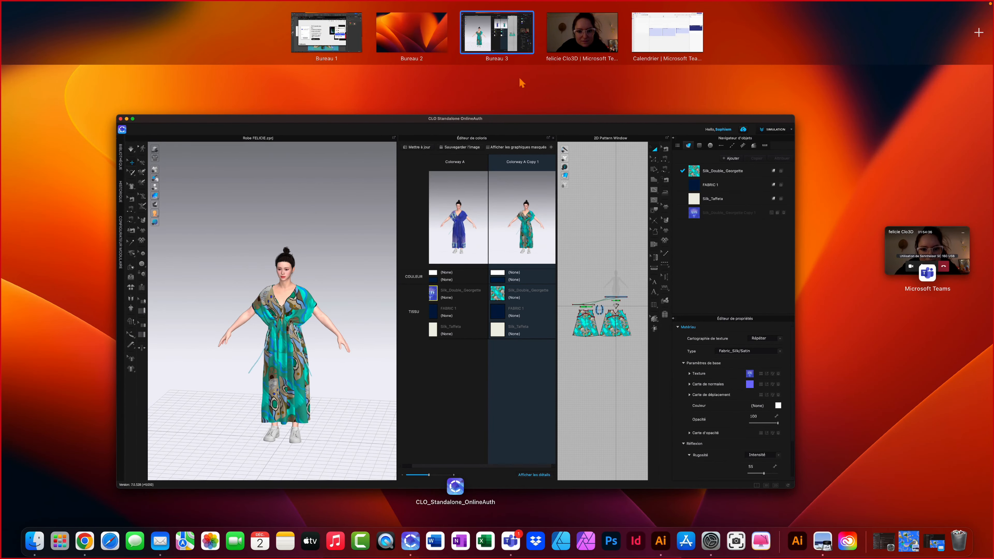
{"action": "left_click", "coordinate": [333, 48]}
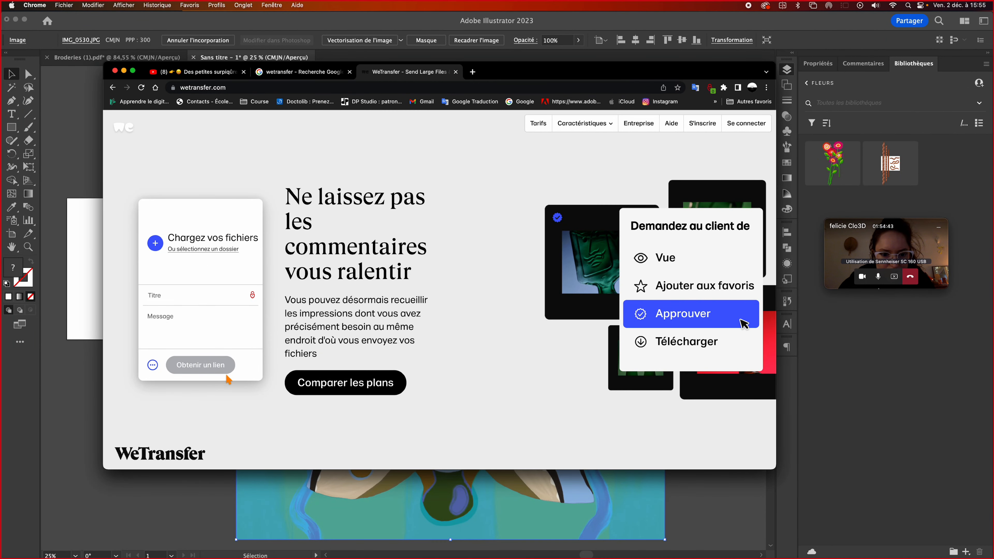
{"action": "left_click", "coordinate": [207, 250]}
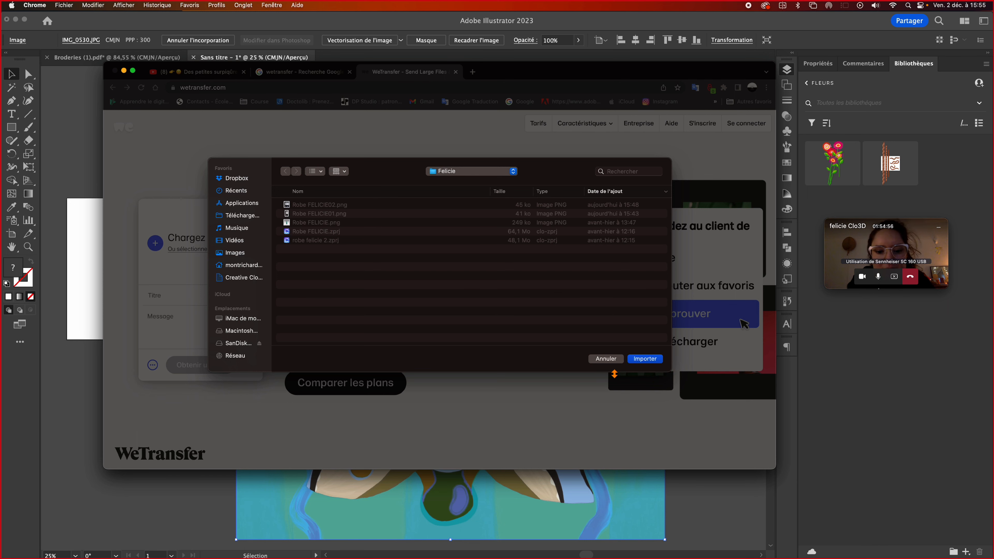
{"action": "left_click", "coordinate": [602, 358]}
{"action": "left_click", "coordinate": [220, 195]}
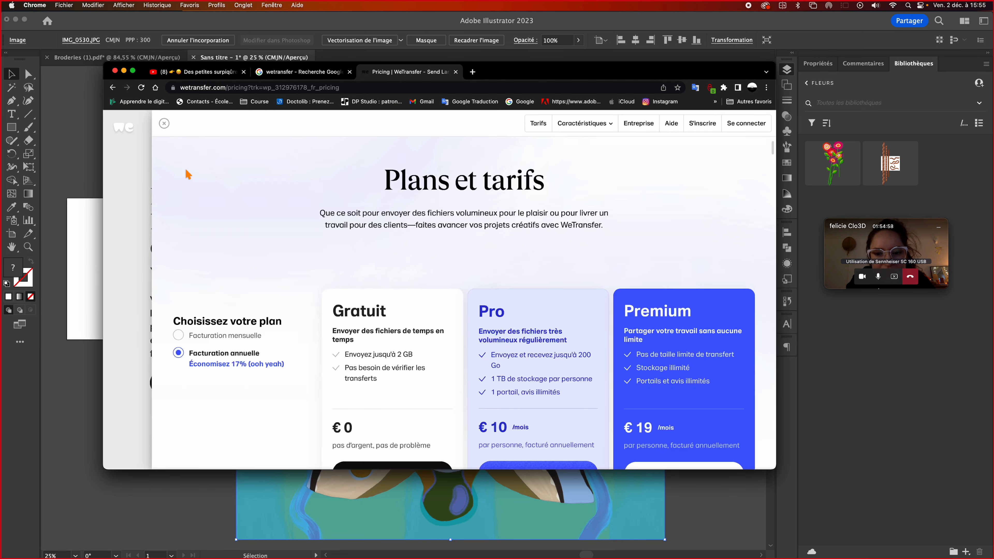
{"action": "left_click", "coordinate": [164, 124]}
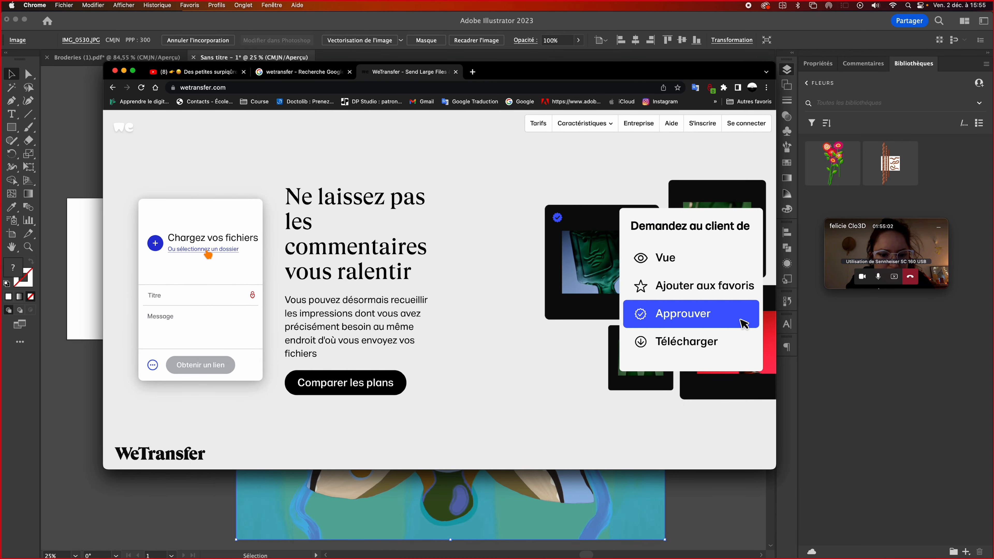
- Return to CLO and close the colorway editor
{"action": "key", "text": "ctrl+Up"}
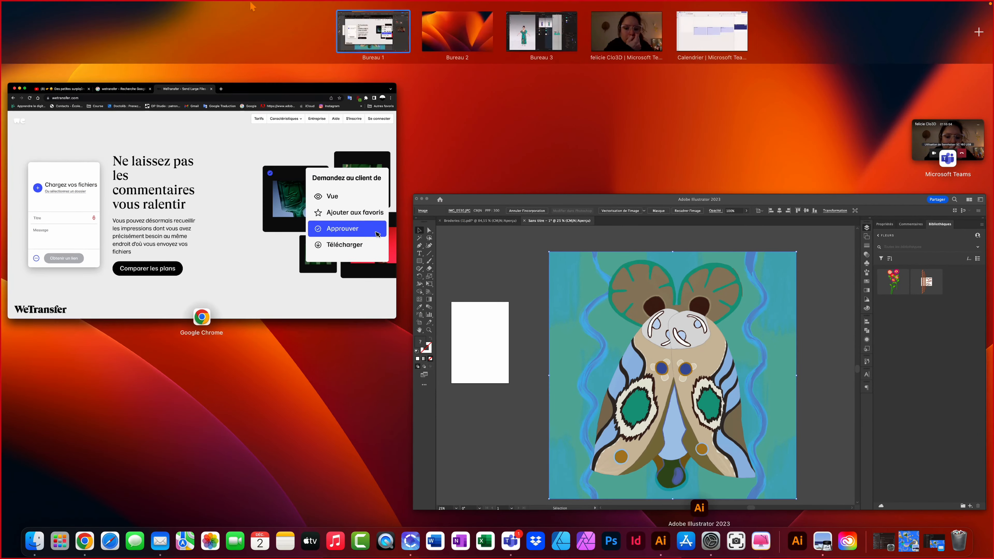
{"action": "left_click", "coordinate": [541, 32]}
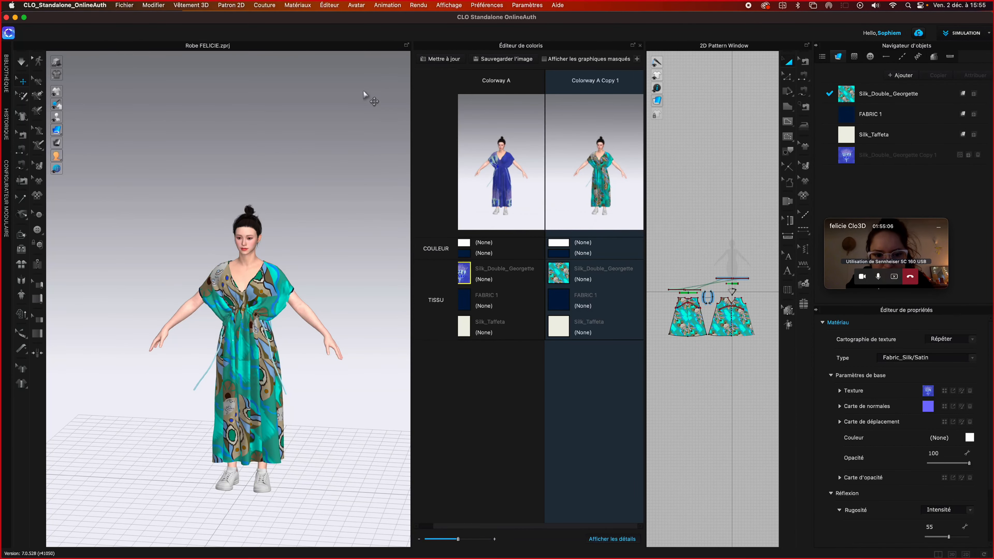
{"action": "left_click", "coordinate": [639, 45]}
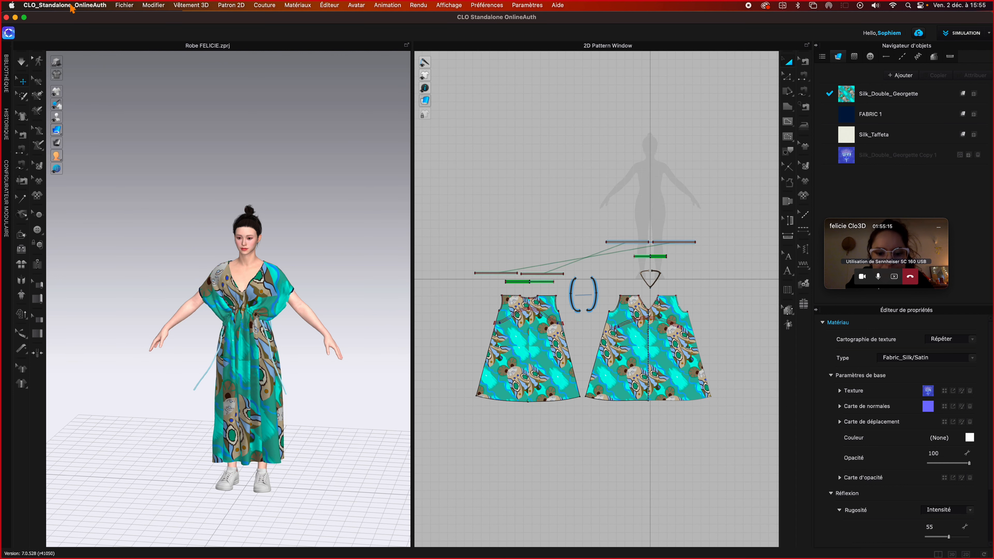
- Save the project as Robe FELICIE in the Felicie folder, replacing the existing file of that name
{"action": "left_click", "coordinate": [123, 5]}
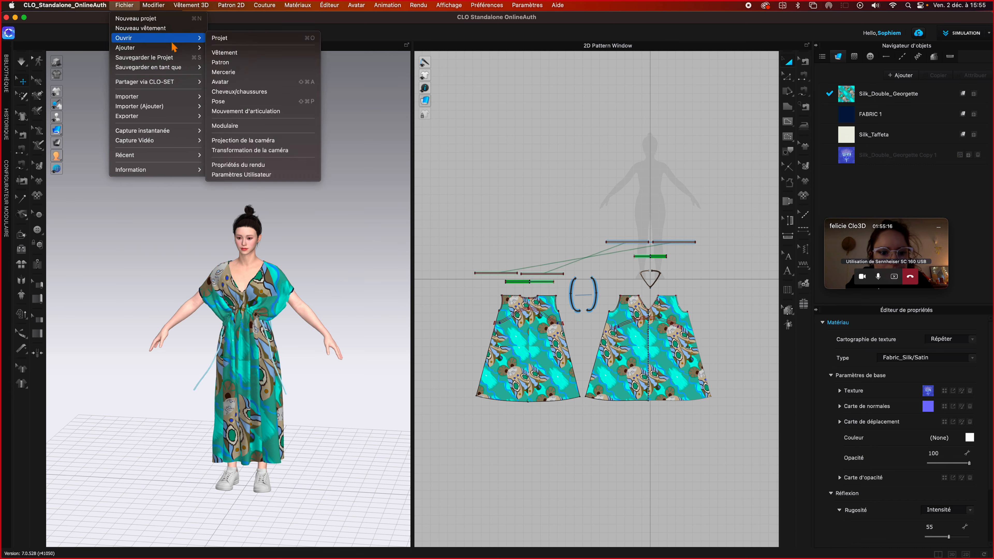
{"action": "mouse_move", "coordinate": [179, 68]}
{"action": "left_click", "coordinate": [234, 68]}
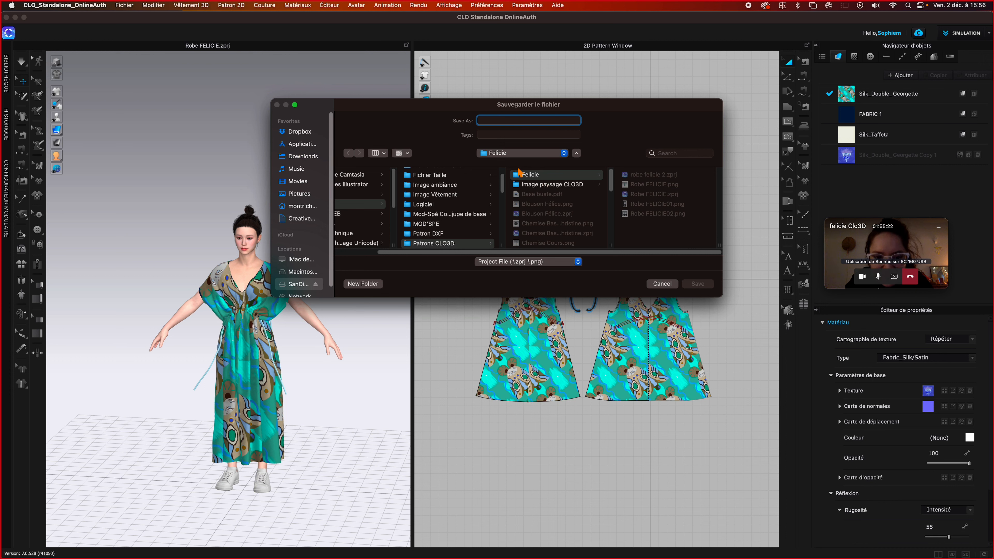
{"action": "left_click", "coordinate": [518, 178]}
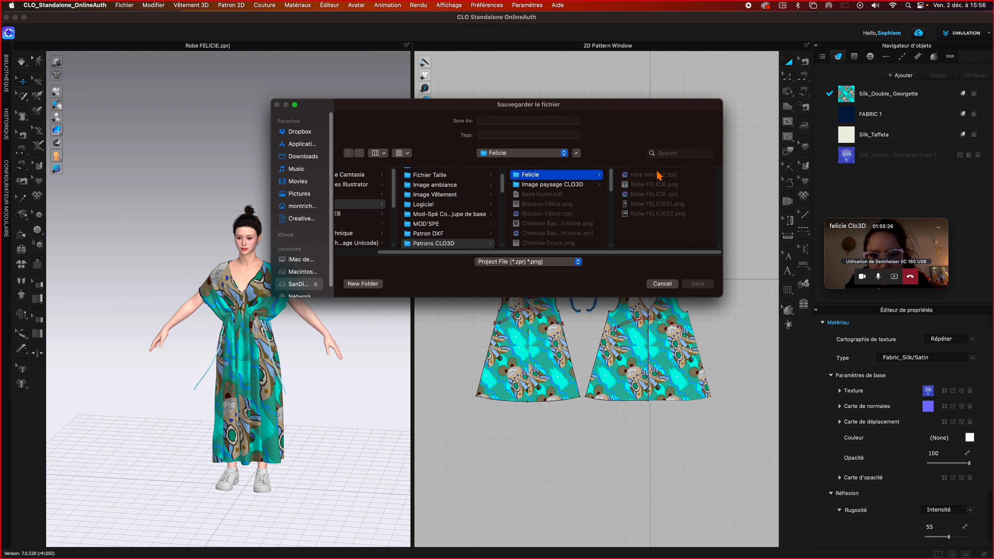
{"action": "left_click", "coordinate": [665, 195]}
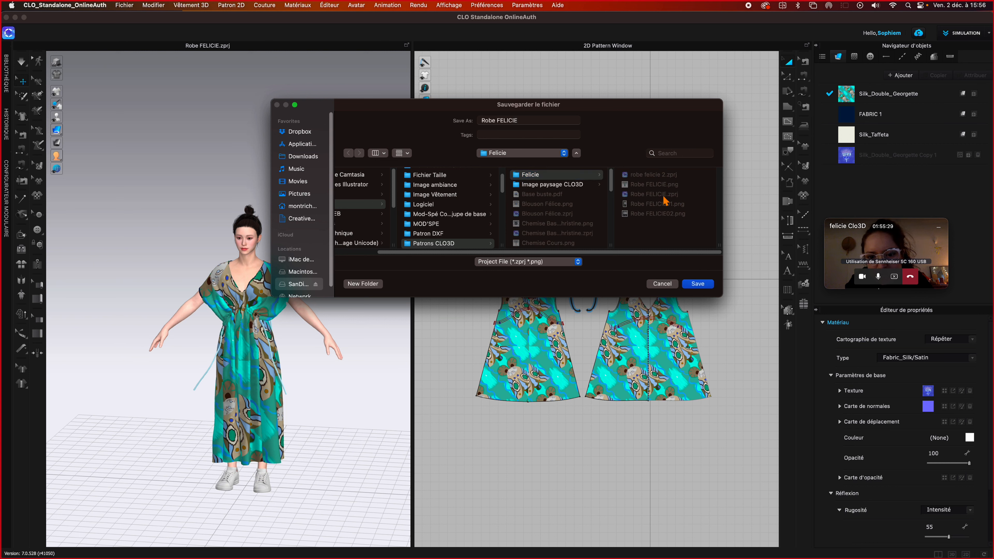
{"action": "left_click", "coordinate": [698, 284]}
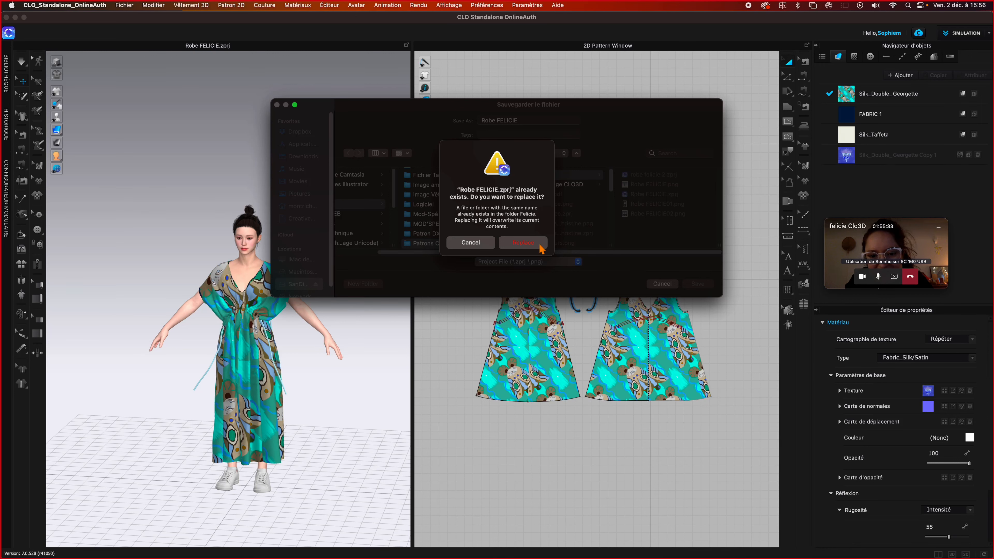
{"action": "left_click", "coordinate": [534, 243]}
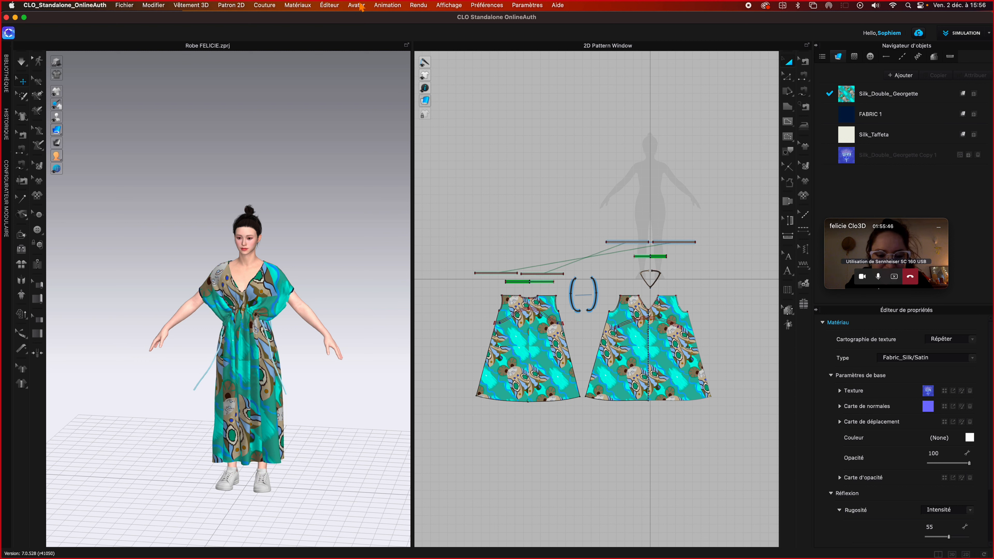
- Reopen the colorway editor to check both dress colorways, and close it again
{"action": "left_click", "coordinate": [357, 5]}
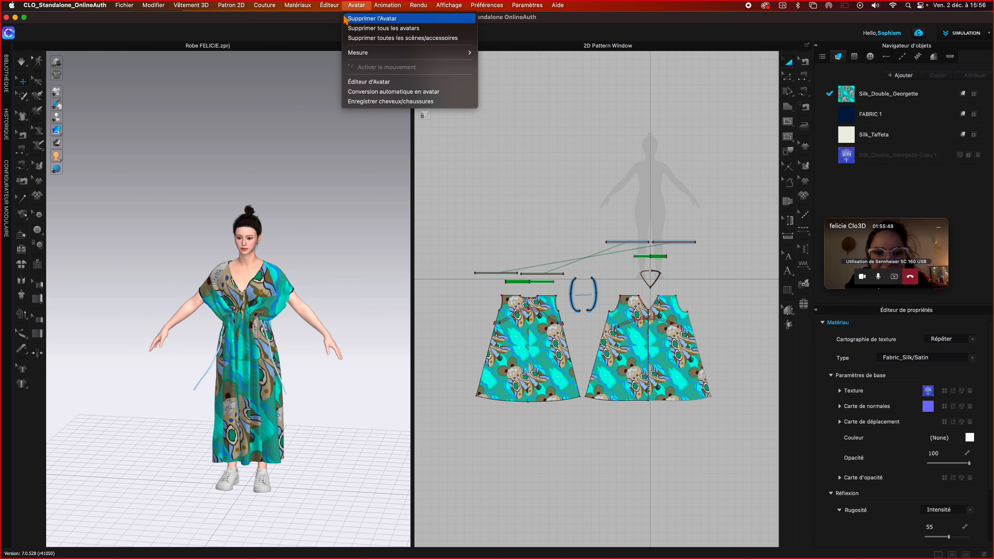
{"action": "mouse_move", "coordinate": [329, 5]}
{"action": "left_click", "coordinate": [337, 29]}
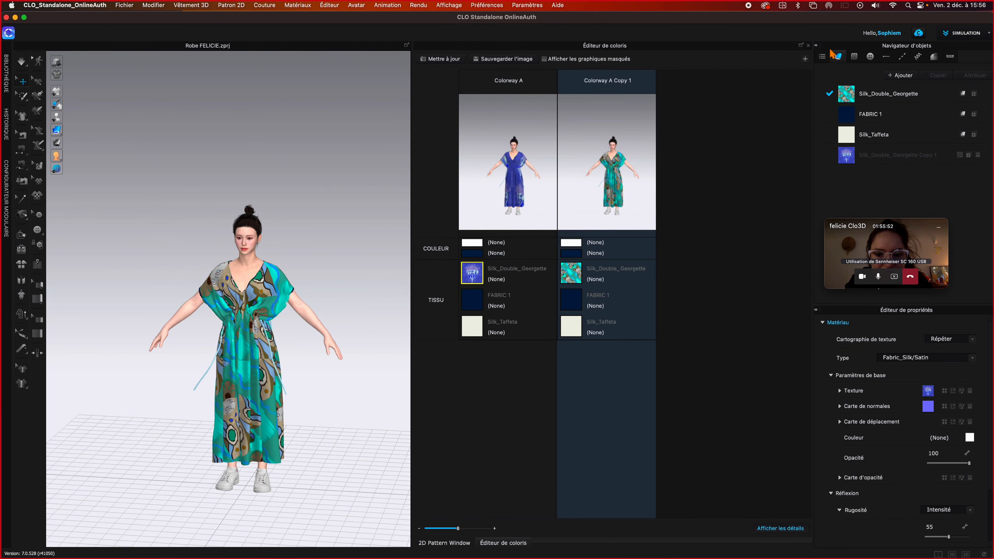
{"action": "left_click", "coordinate": [807, 45]}
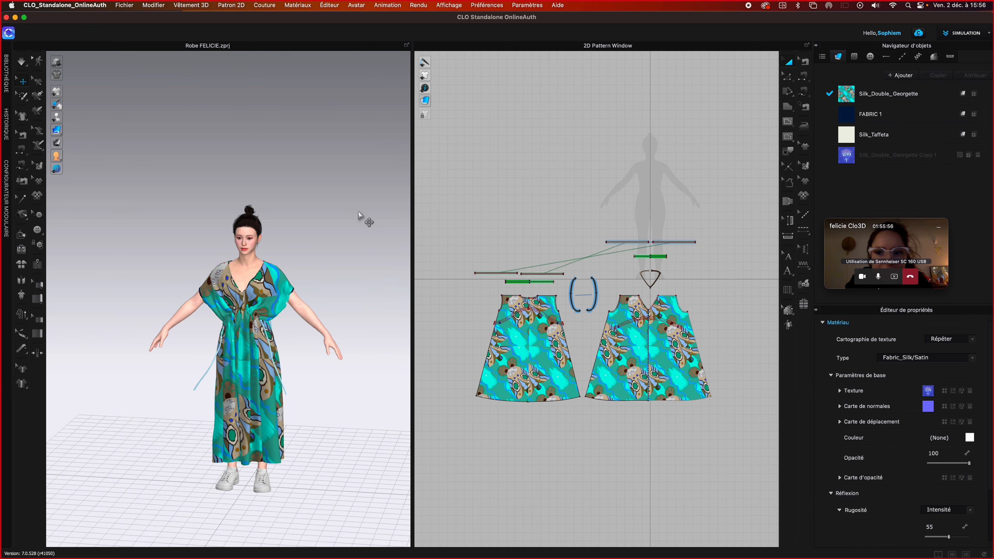
- Switch to the desktop with the WeTransfer page in Chrome
{"action": "key", "text": "ctrl+Up"}
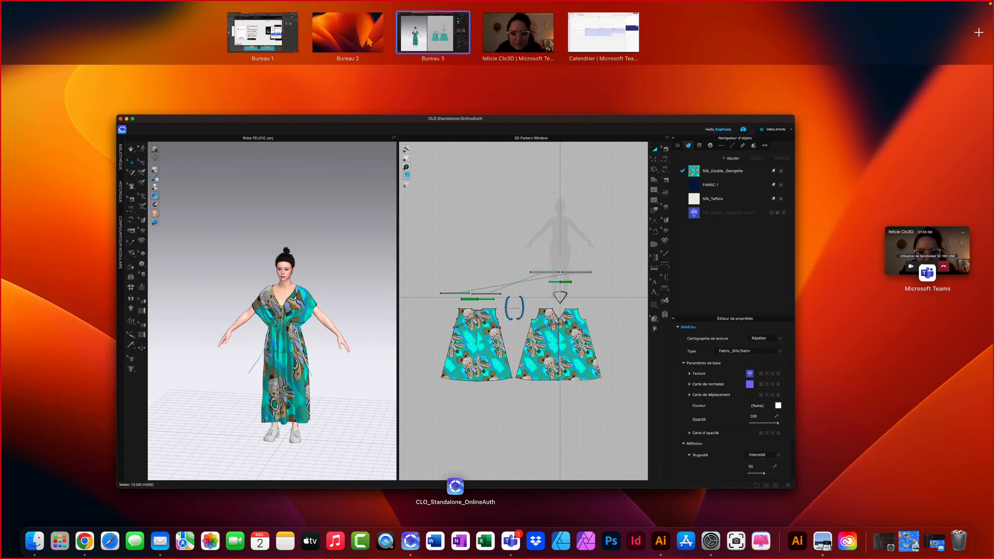
{"action": "left_click", "coordinate": [279, 39]}
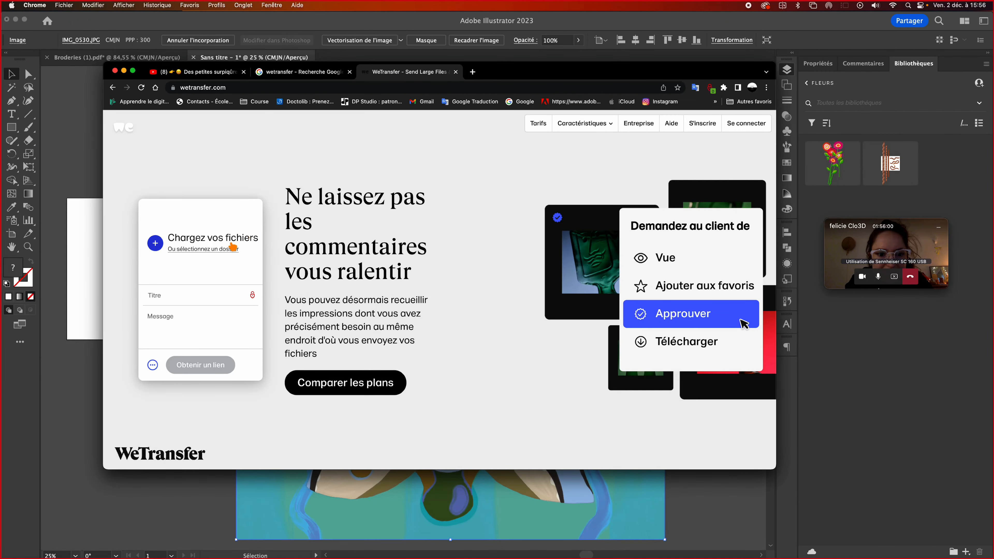
{"action": "left_click", "coordinate": [232, 249]}
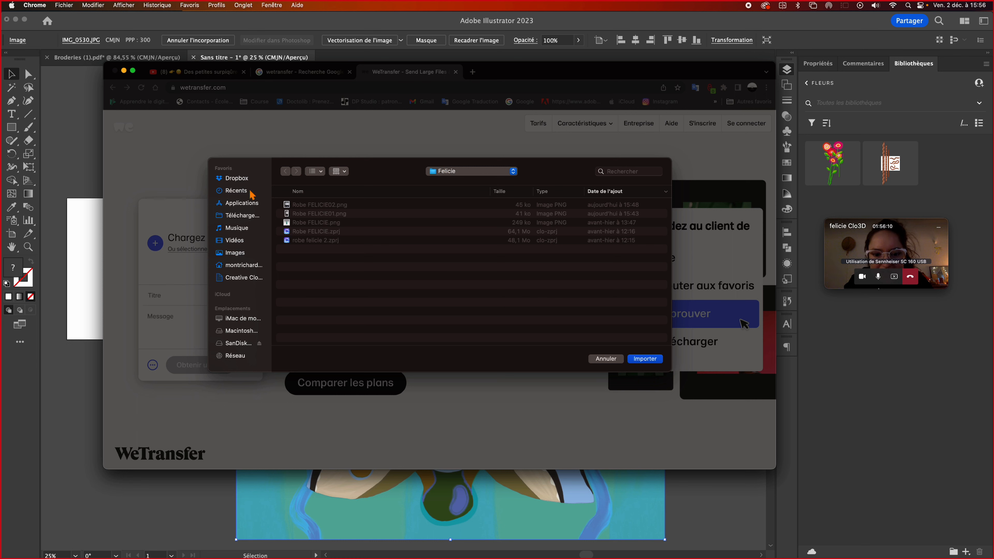
{"action": "left_click", "coordinate": [437, 172]}
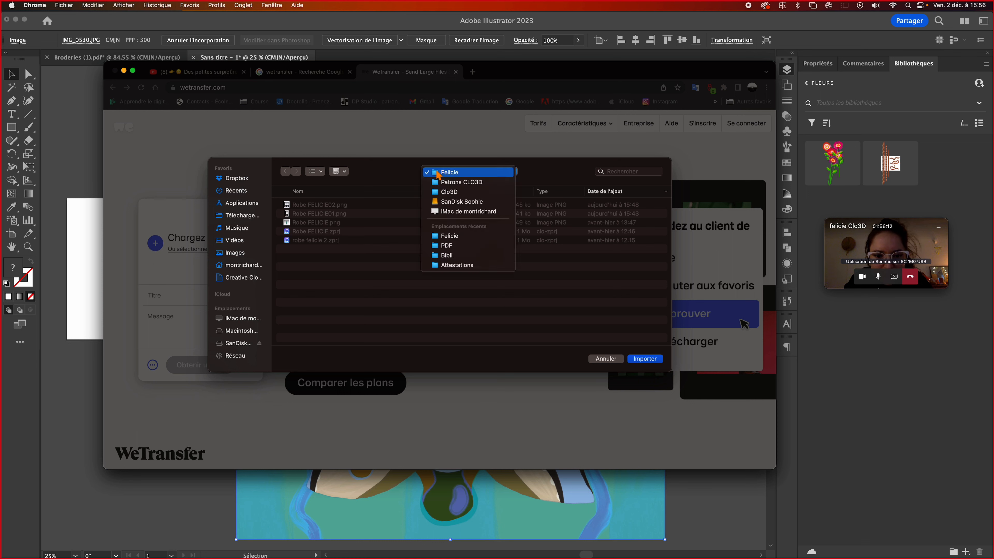
{"action": "left_click", "coordinate": [438, 181]}
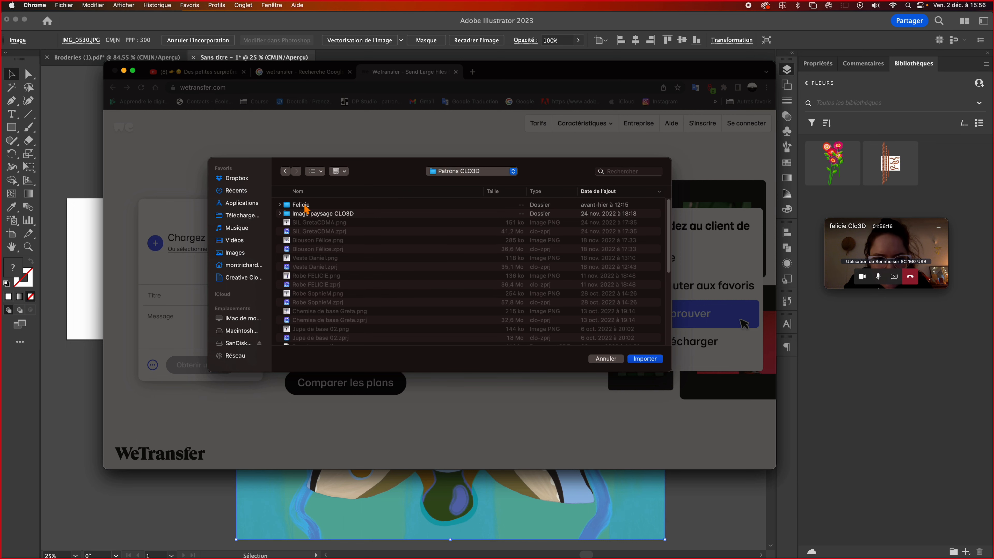
{"action": "double_click", "coordinate": [305, 205]}
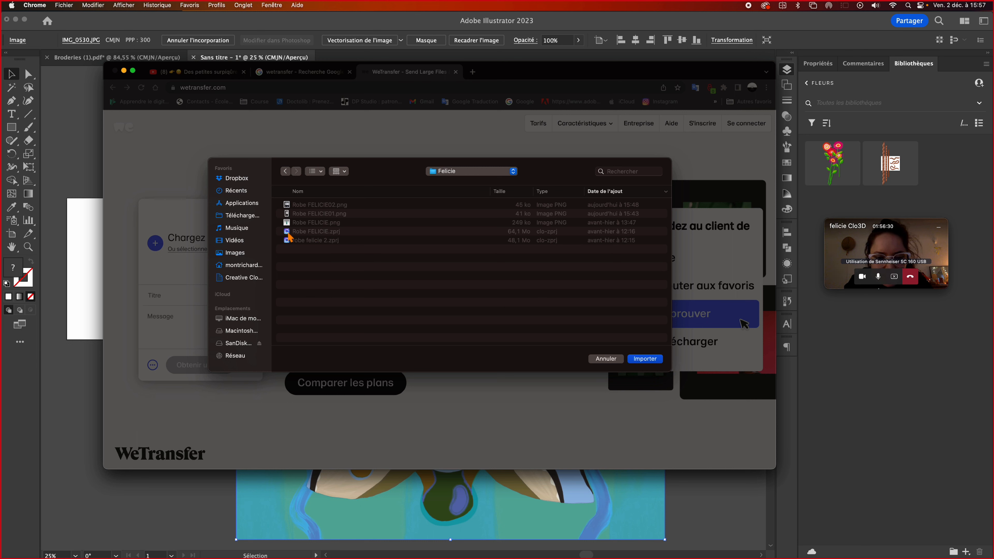
{"action": "left_click", "coordinate": [598, 359]}
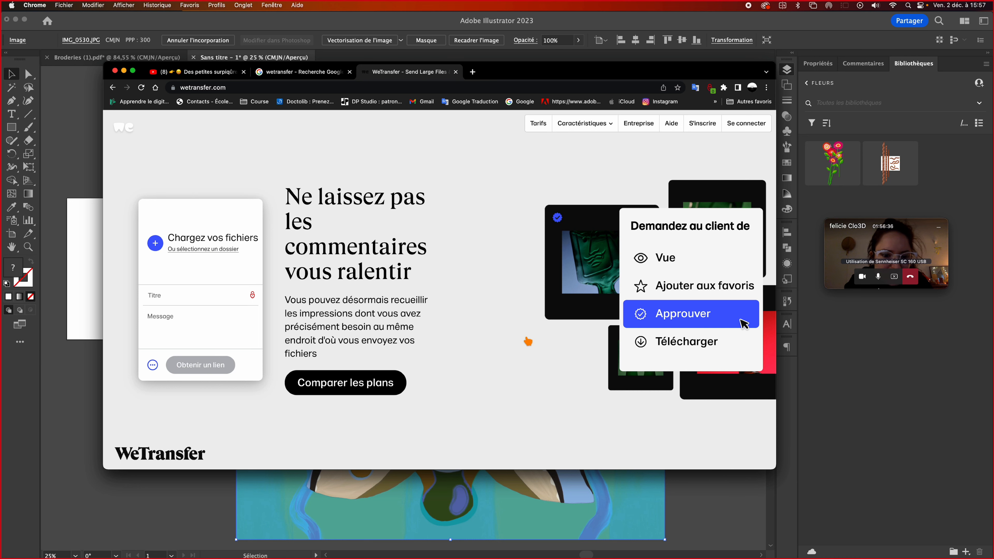
- Generate a WeTransfer download link for the file Robe FELICIE.zprj and copy that link
{"action": "left_click", "coordinate": [155, 245]}
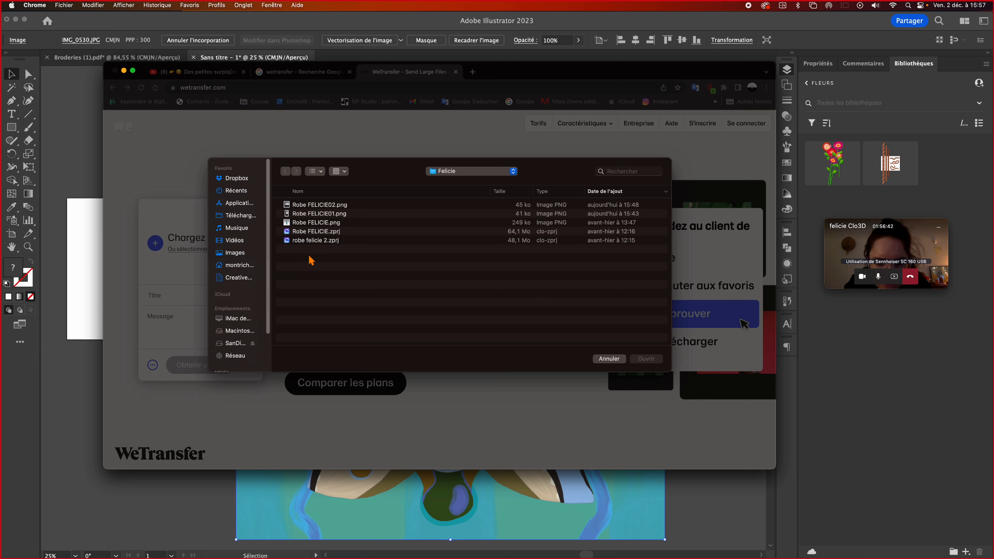
{"action": "left_click", "coordinate": [310, 233]}
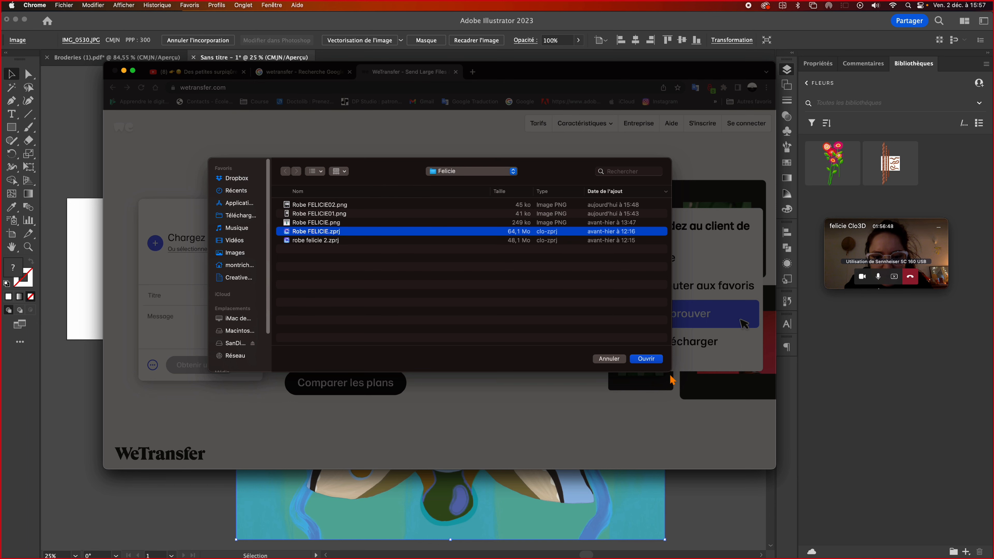
{"action": "left_click", "coordinate": [646, 359]}
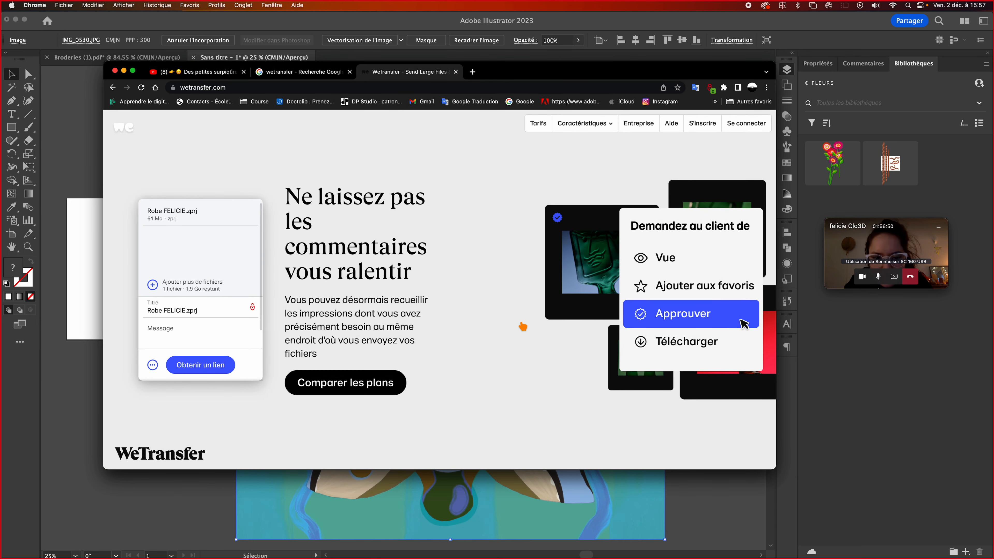
{"action": "left_click", "coordinate": [200, 365]}
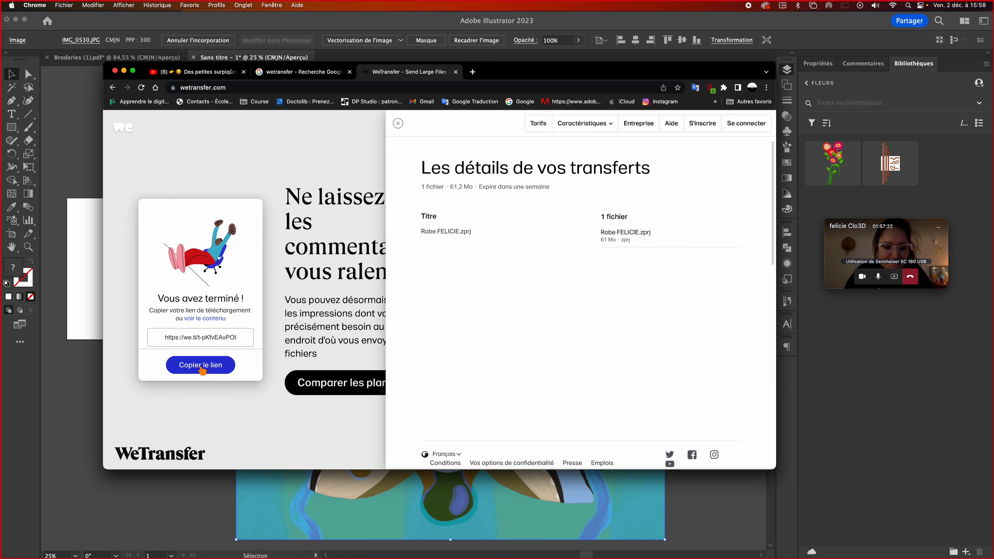
{"action": "left_click", "coordinate": [201, 367]}
{"action": "key", "text": "super+c"}
- Switch to Mail and start a new message
{"action": "key", "text": "ctrl+Up"}
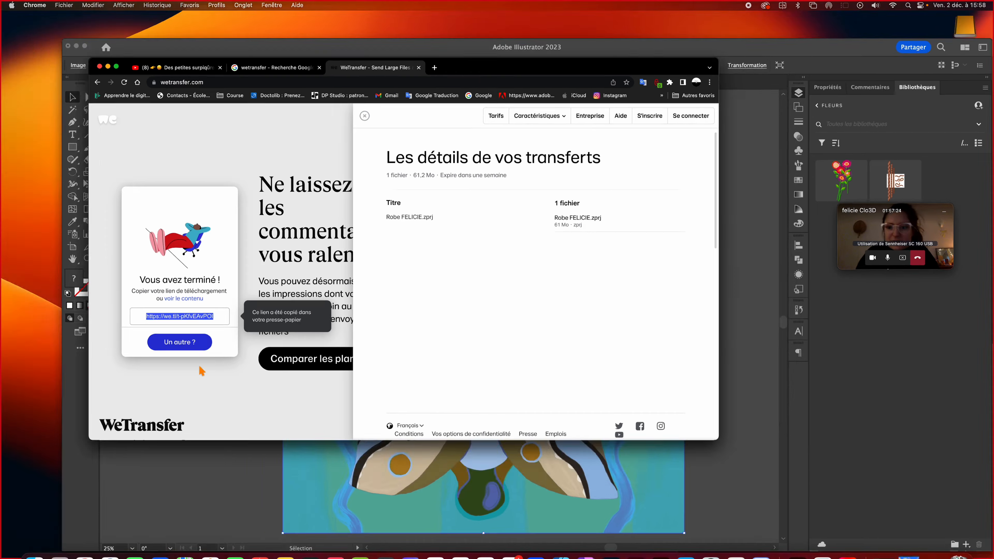
{"action": "mouse_move", "coordinate": [431, 32]}
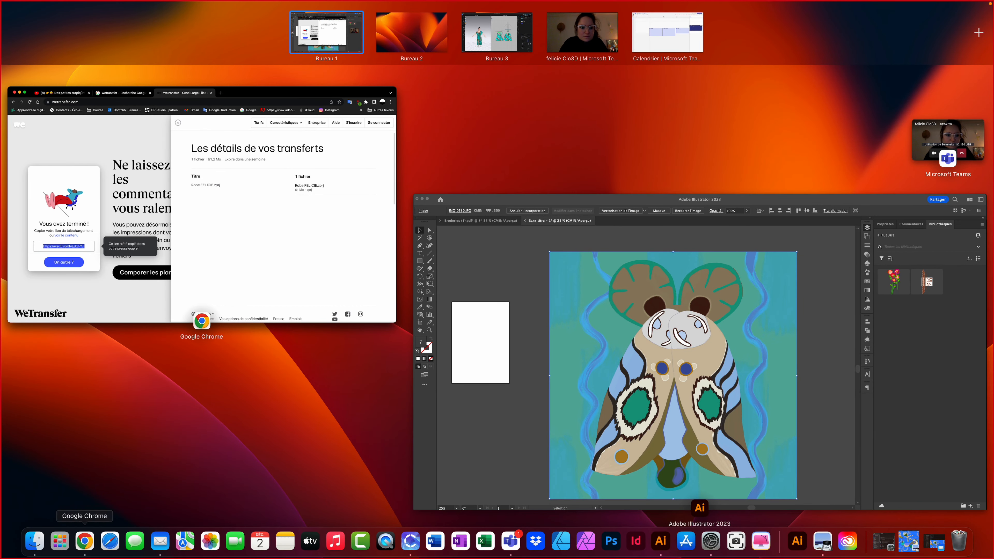
{"action": "left_click", "coordinate": [162, 550]}
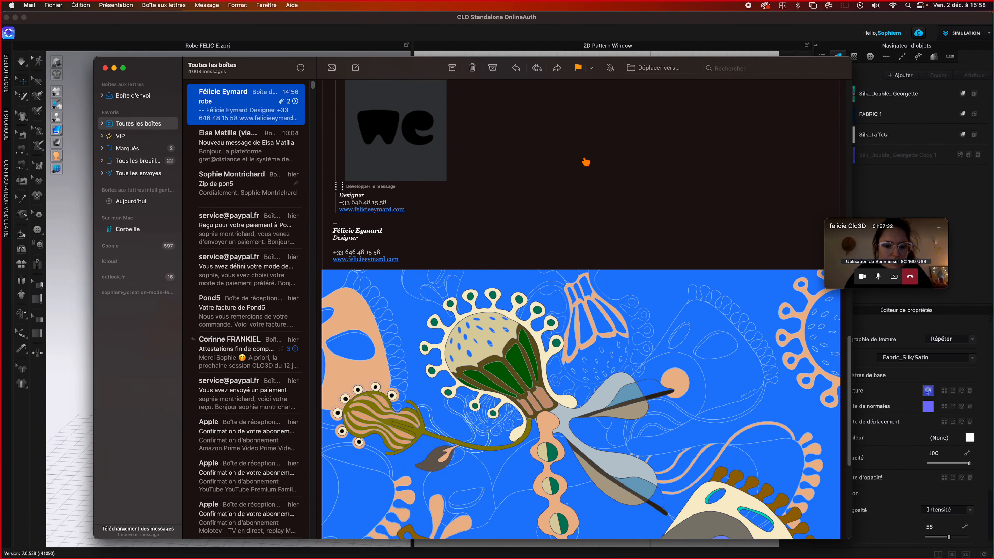
{"action": "left_click", "coordinate": [590, 165]}
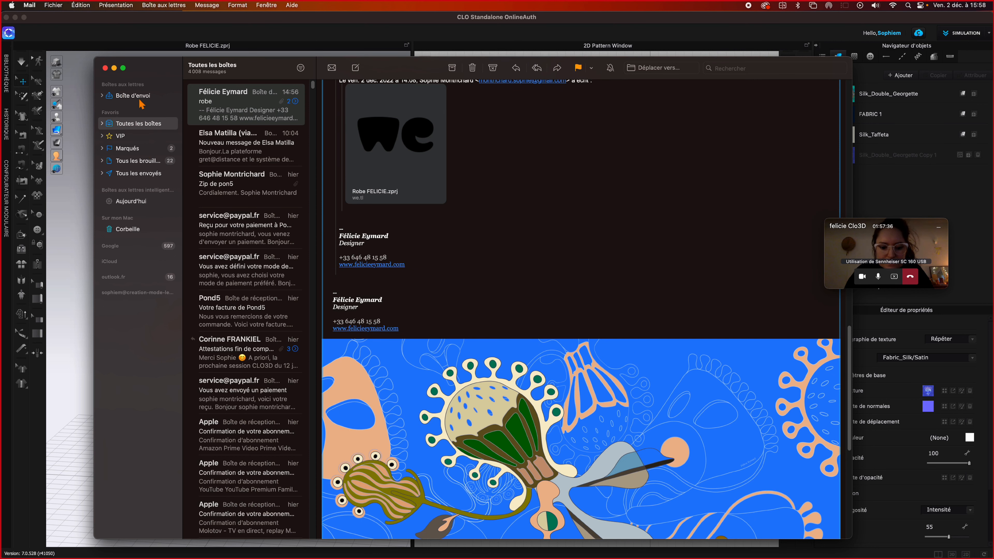
{"action": "left_click", "coordinate": [356, 68]}
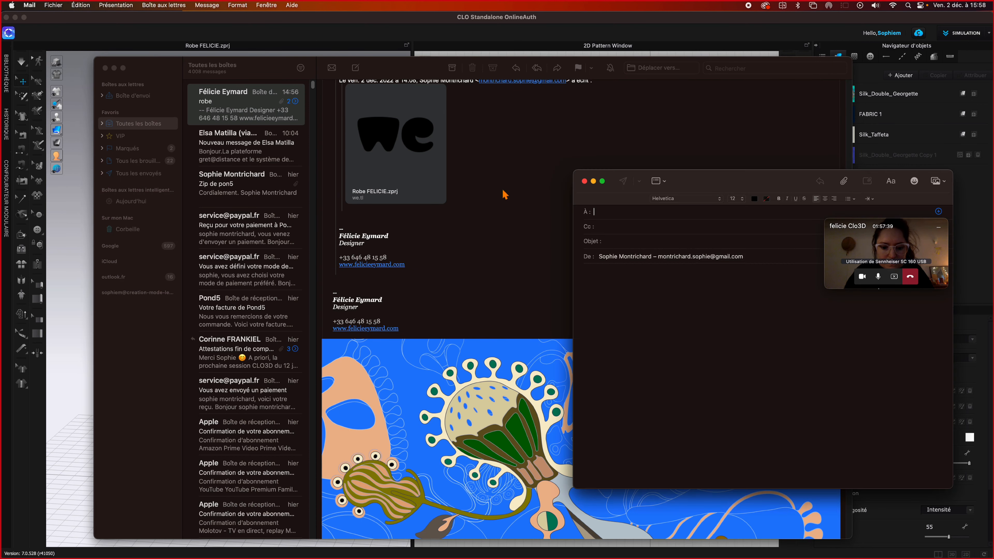
- Address the message to the designer with the subject Robe, paste the transfer link into the body and send it
{"action": "type", "text": "f"}
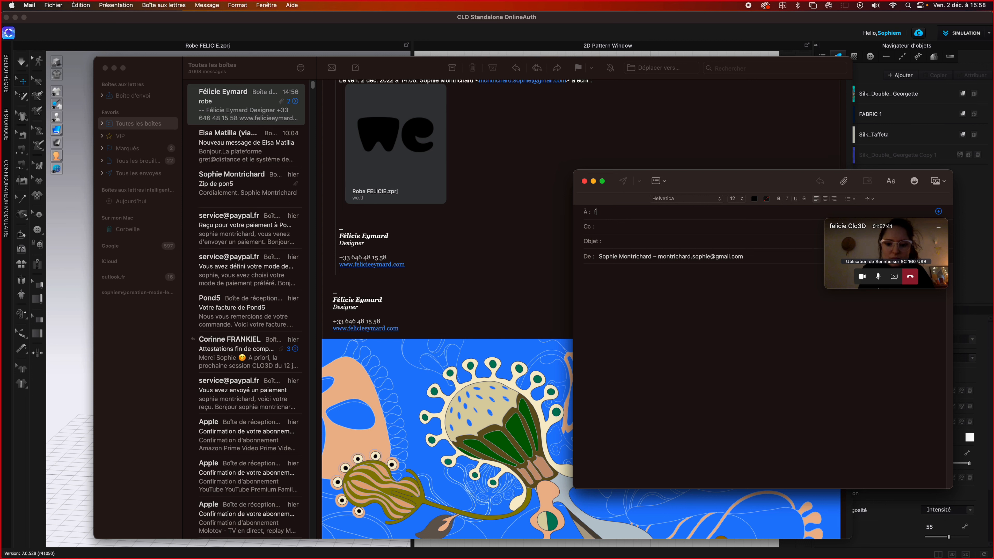
{"action": "type", "text": "e"}
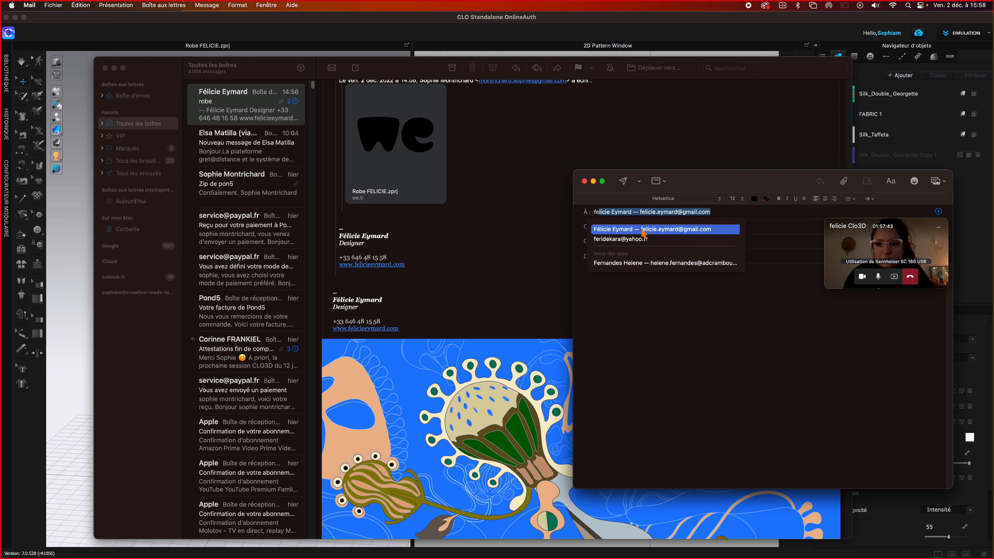
{"action": "left_click", "coordinate": [643, 230]}
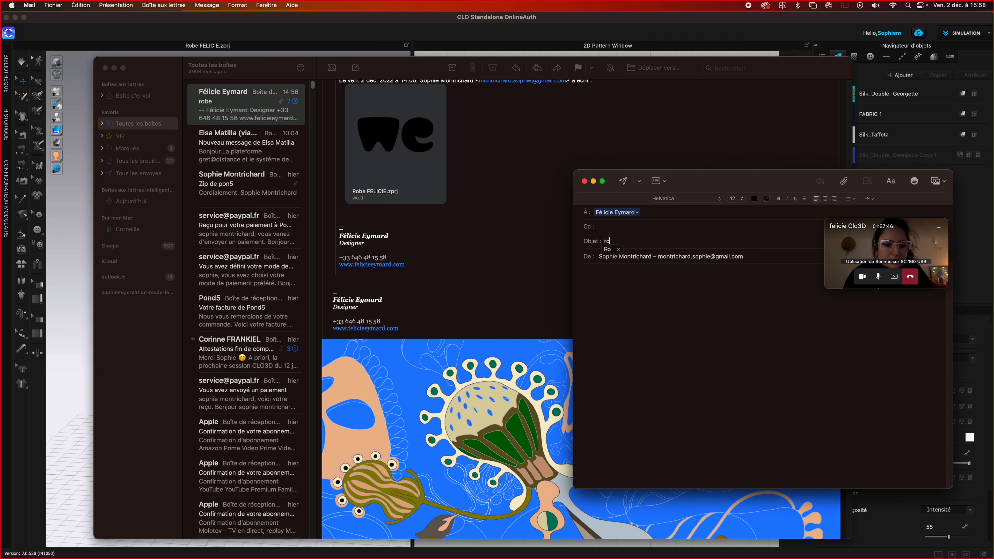
{"action": "type", "text": "robe"}
{"action": "key", "text": "Tab"}
{"action": "key", "text": "super+v"}
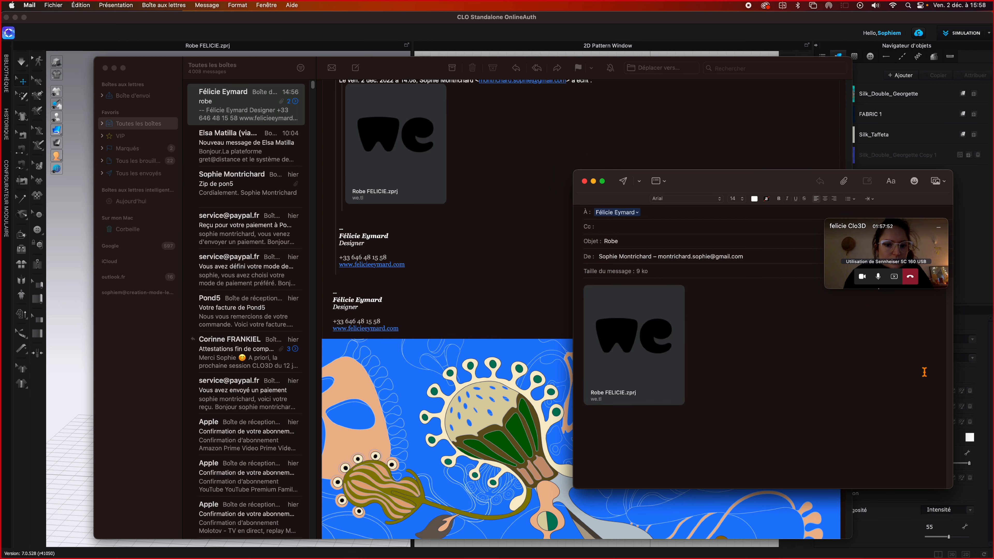
{"action": "left_click", "coordinate": [624, 184]}
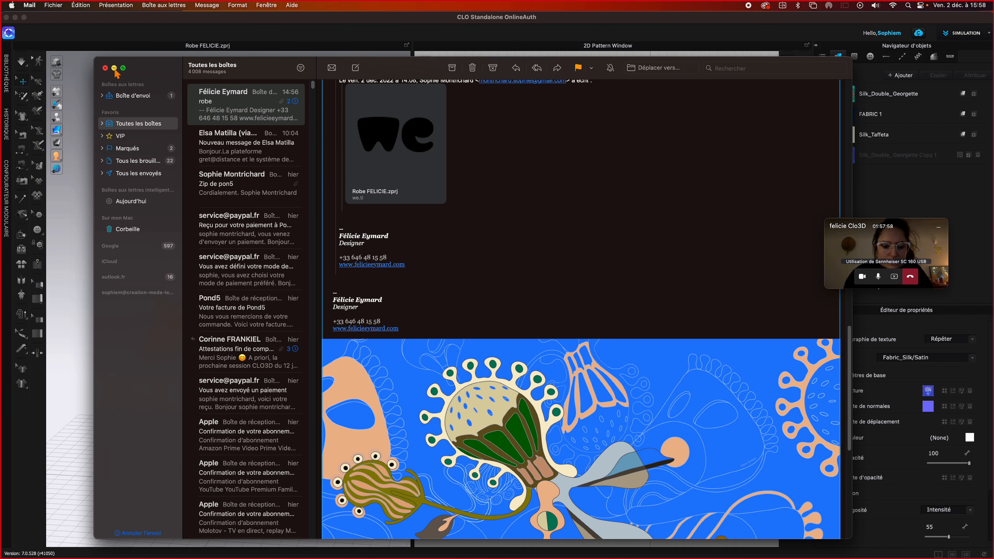
- Minimize Mail to return to CLO and clear the current selection
{"action": "left_click", "coordinate": [114, 69]}
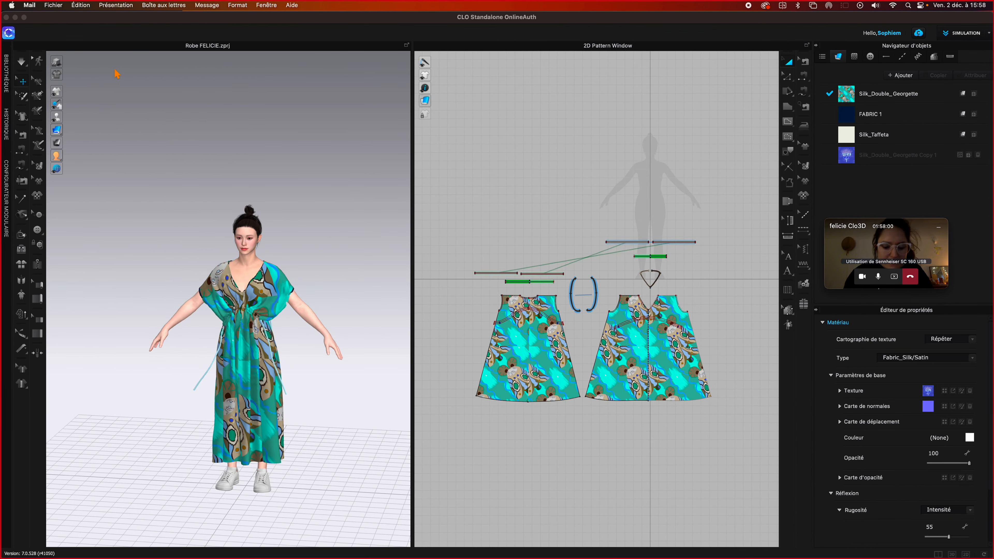
{"action": "left_click", "coordinate": [166, 95]}
{"action": "left_click", "coordinate": [366, 282]}
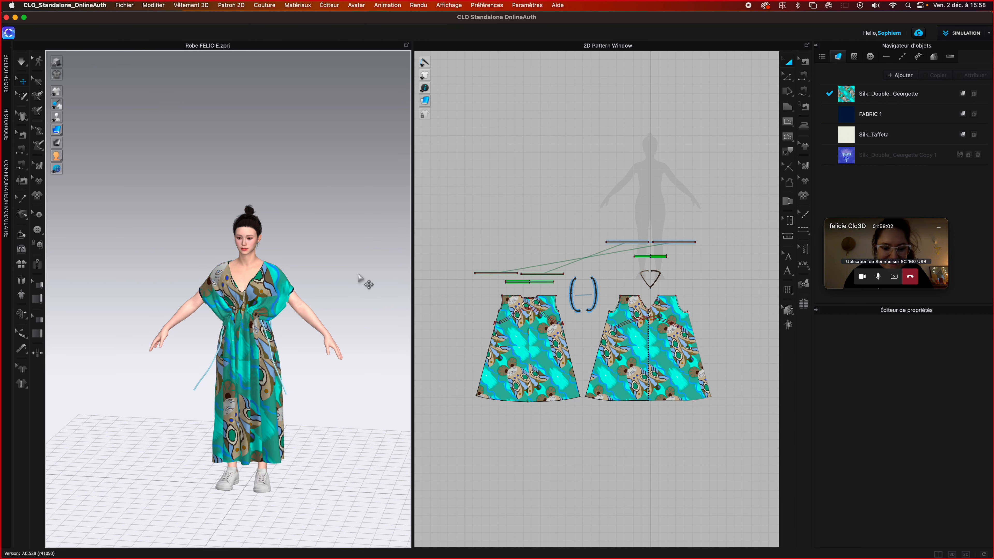
- Run the simulation on the dress, pull the front bodice near the V-neckline, and clear the selection
{"action": "scroll", "coordinate": [337, 271], "scroll_direction": "up", "scroll_amount": 10}
{"action": "scroll", "coordinate": [365, 224], "scroll_direction": "up", "scroll_amount": 2}
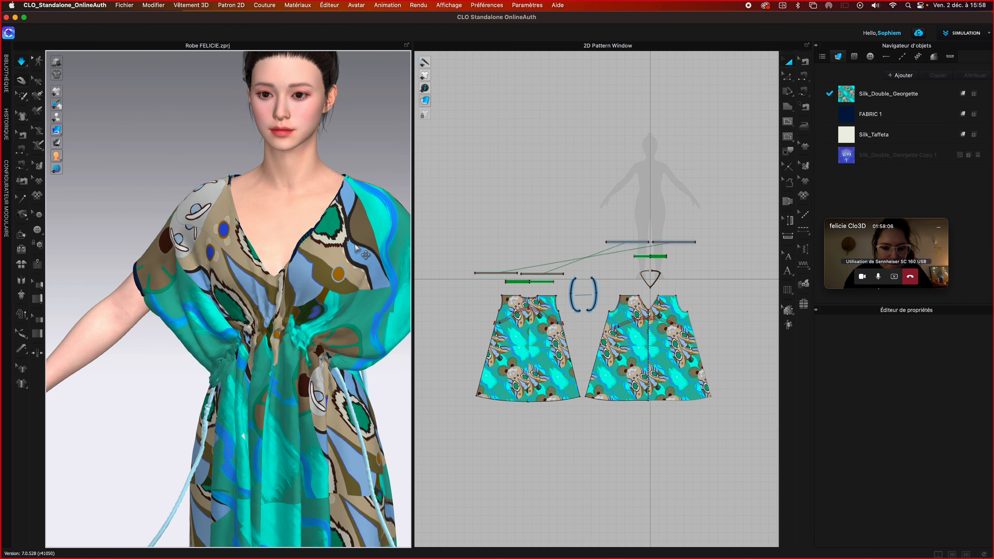
{"action": "key", "text": "space"}
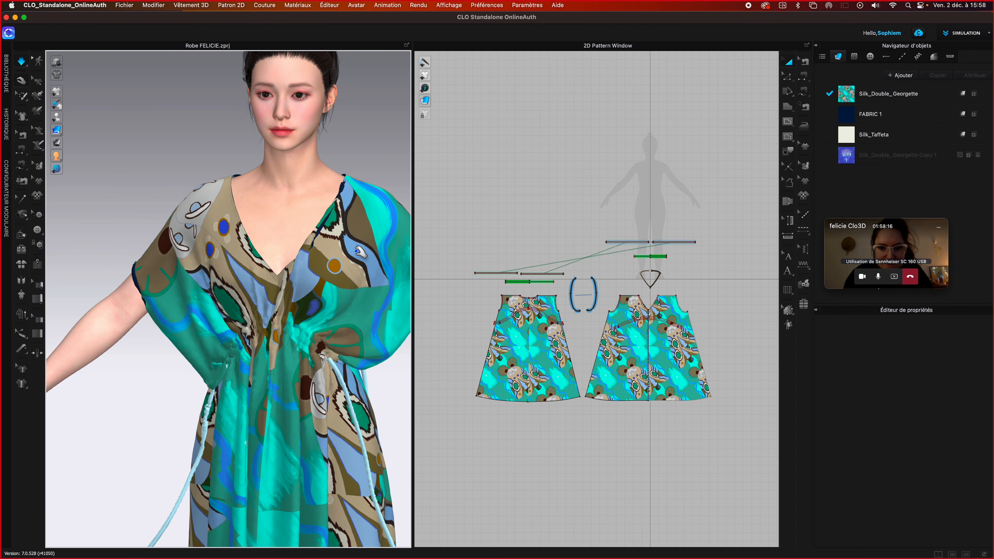
{"action": "left_click", "coordinate": [332, 234]}
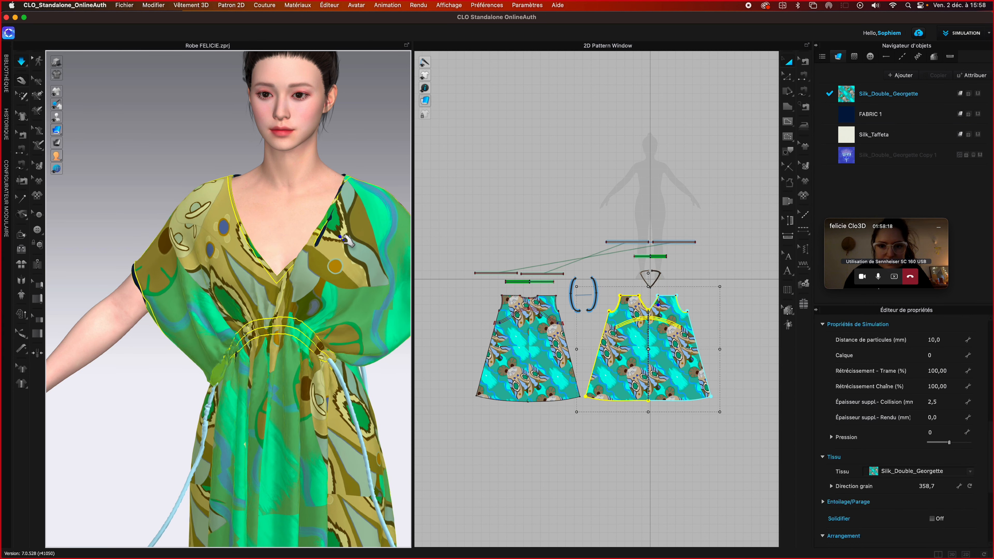
{"action": "left_click_drag", "start_coordinate": [346, 239], "coordinate": [361, 143]}
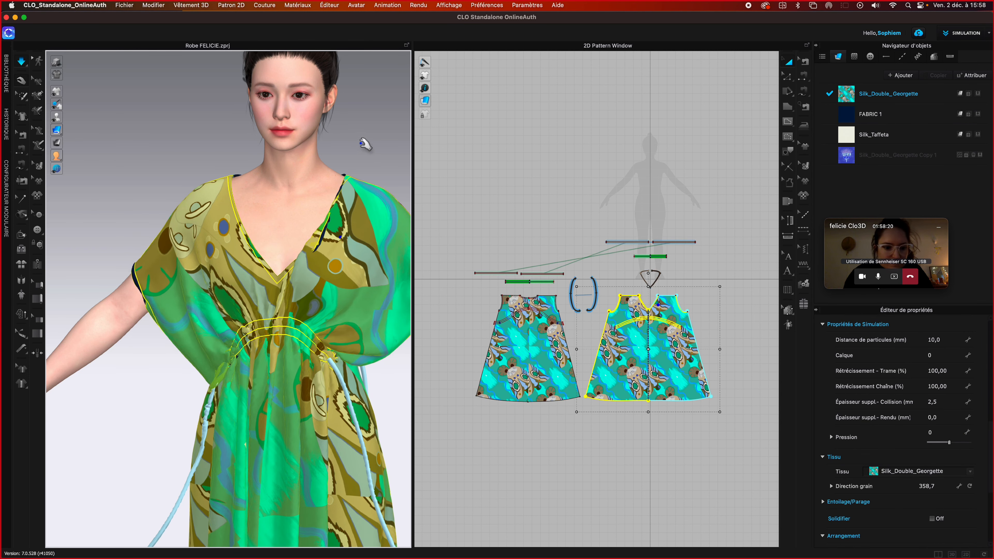
{"action": "left_click", "coordinate": [363, 168]}
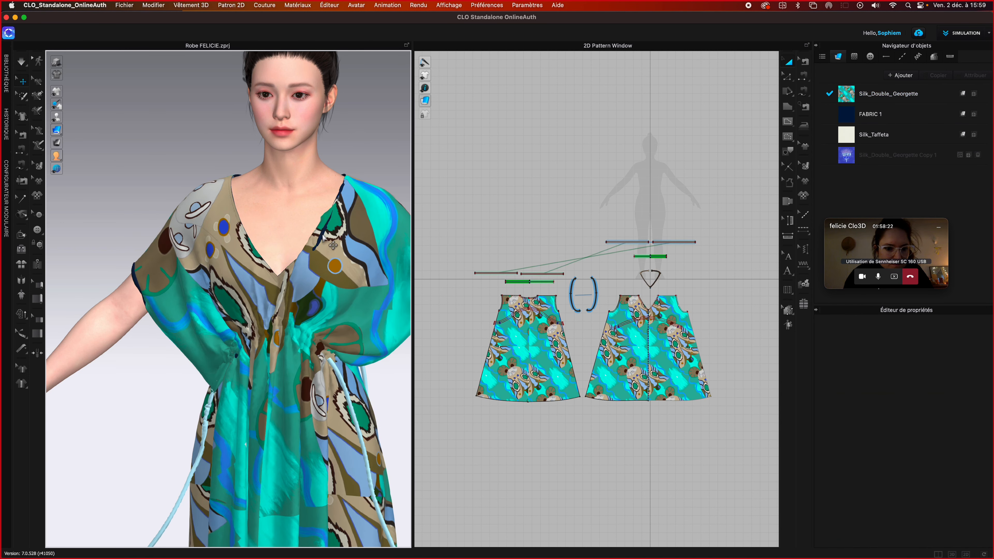
- Try to superimpose the neckline facing on the avatar's left underneath (Superposer En-dessous) and simulate the dress
{"action": "left_click", "coordinate": [332, 246]}
{"action": "right_click", "coordinate": [321, 235]}
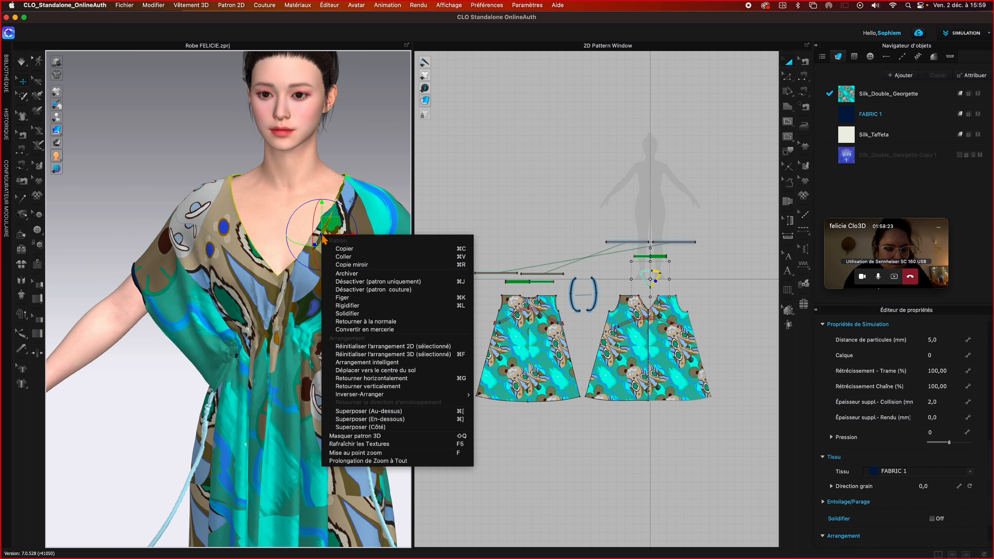
{"action": "left_click", "coordinate": [391, 420]}
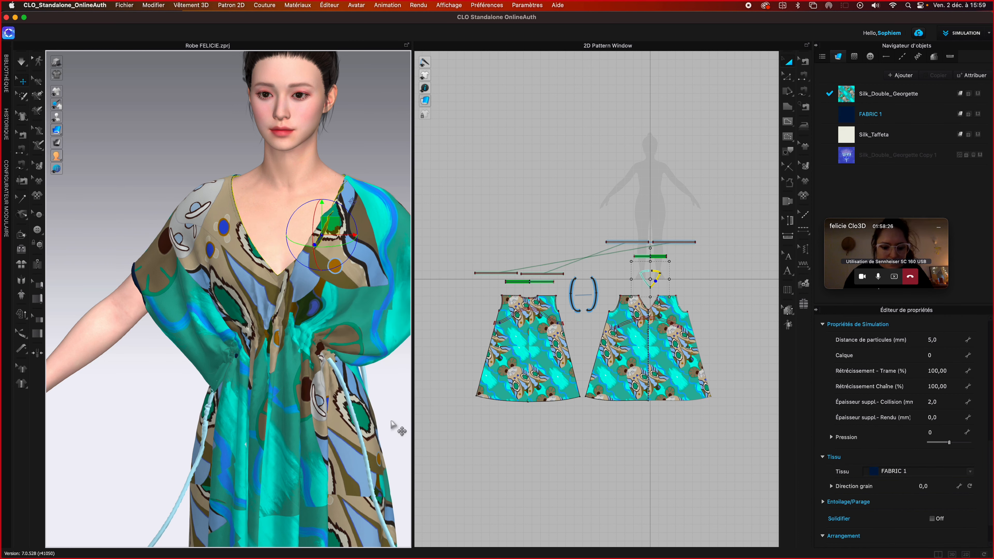
{"action": "key", "text": "space"}
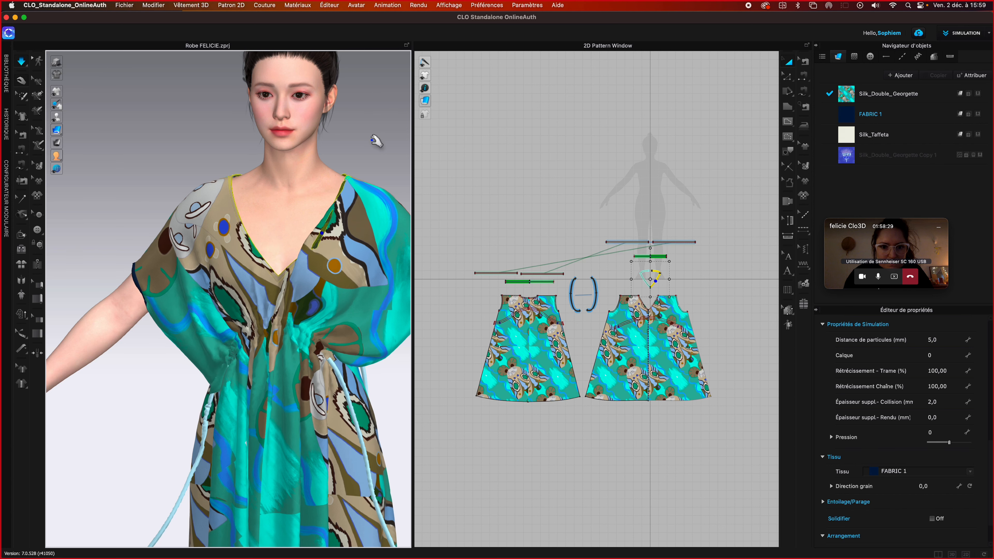
{"action": "key", "text": "space"}
- Inspect the layering relations between the neckline facings and the neighbouring pattern pieces in the 2D window
{"action": "left_click", "coordinate": [328, 233]}
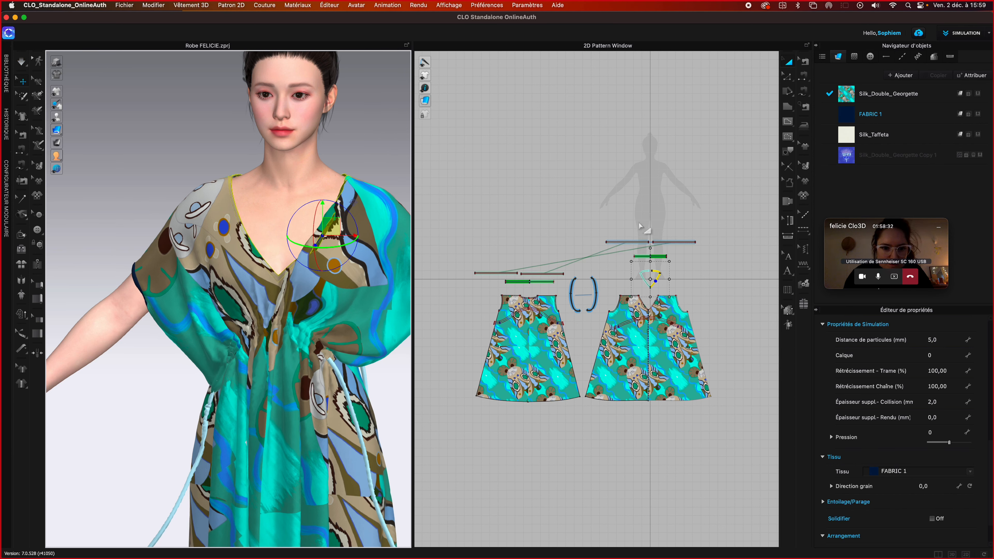
{"action": "left_click", "coordinate": [804, 285]}
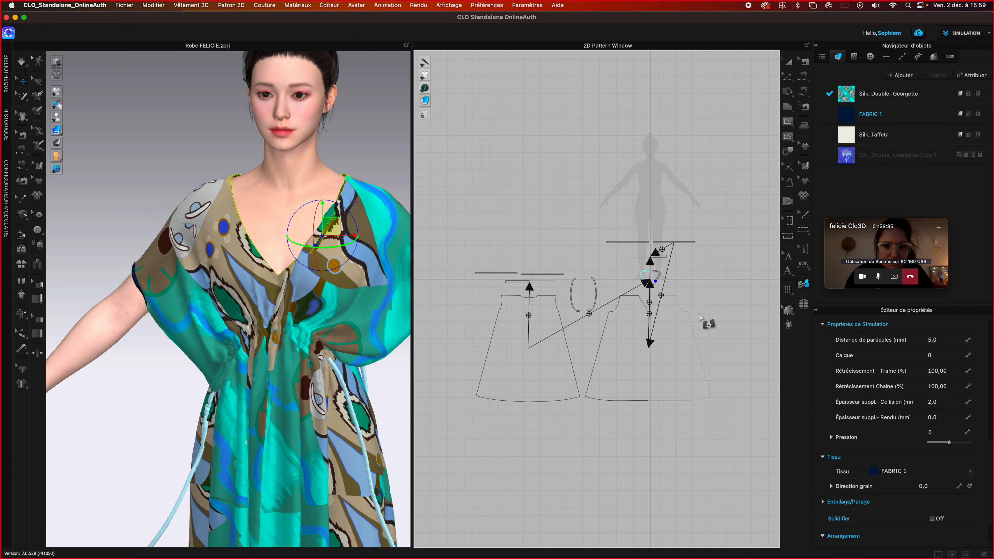
{"action": "scroll", "coordinate": [698, 309], "scroll_direction": "up", "scroll_amount": 6}
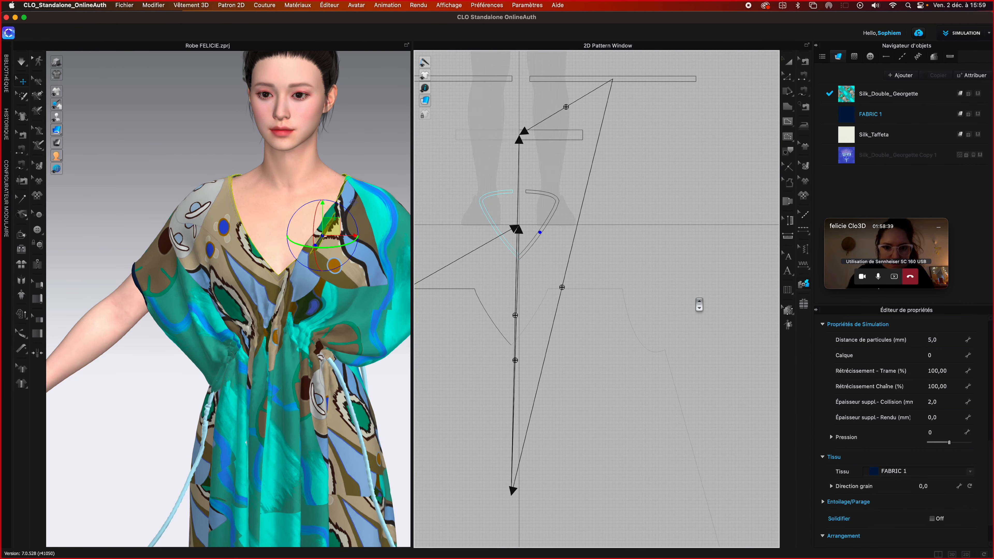
{"action": "left_click", "coordinate": [787, 62]}
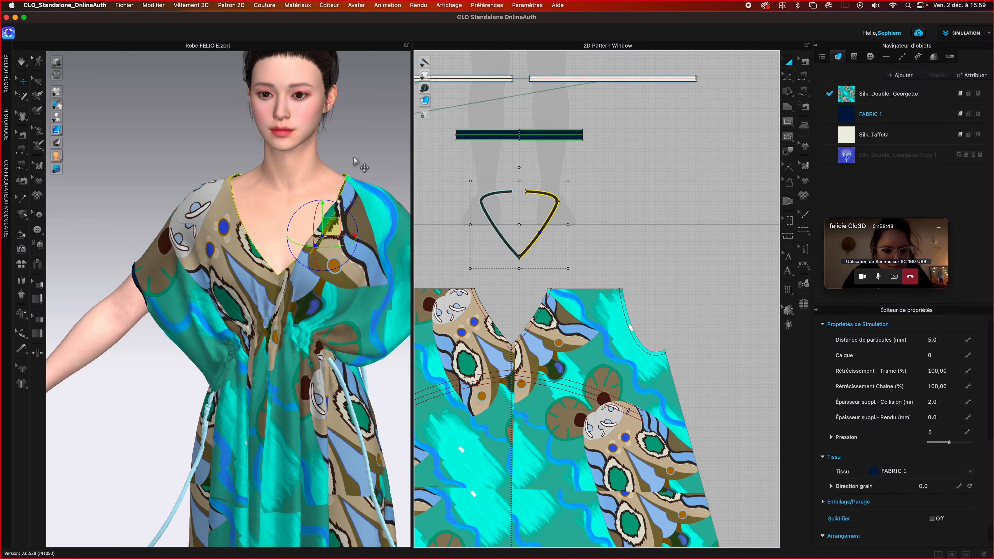
{"action": "left_click", "coordinate": [354, 161]}
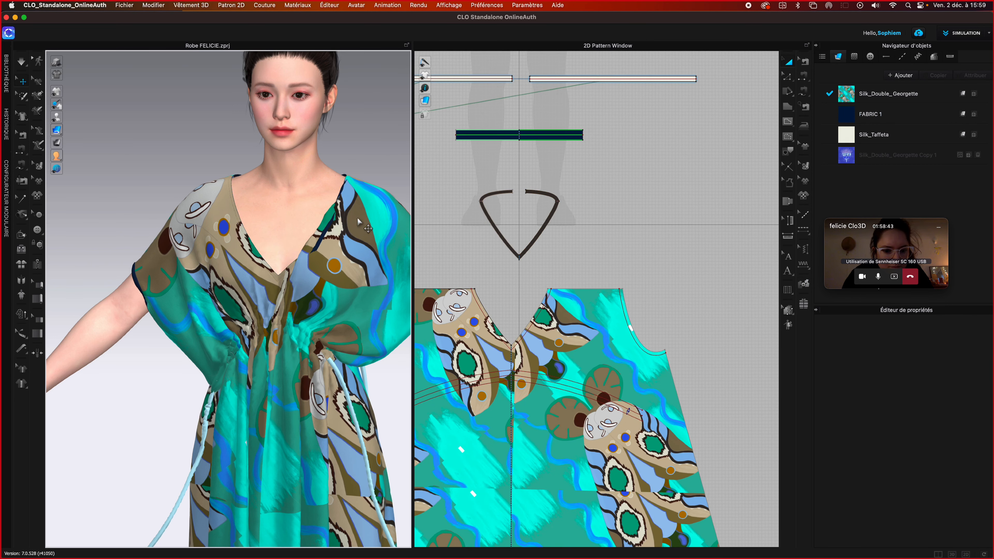
- Reset the 3D arrangement of the neckline facing on the avatar's left and resimulate the dress
{"action": "left_click", "coordinate": [332, 249]}
{"action": "right_click", "coordinate": [328, 232]}
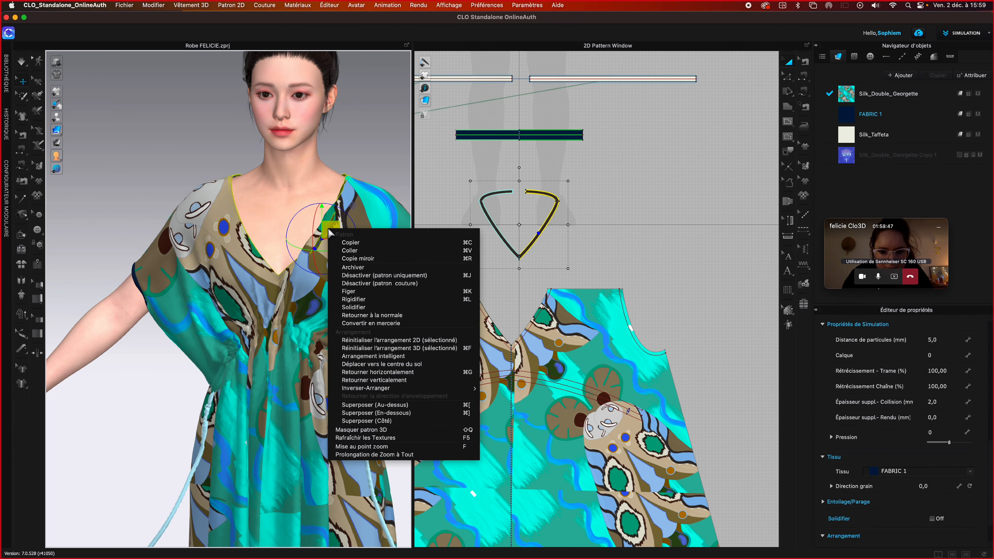
{"action": "left_click", "coordinate": [434, 348]}
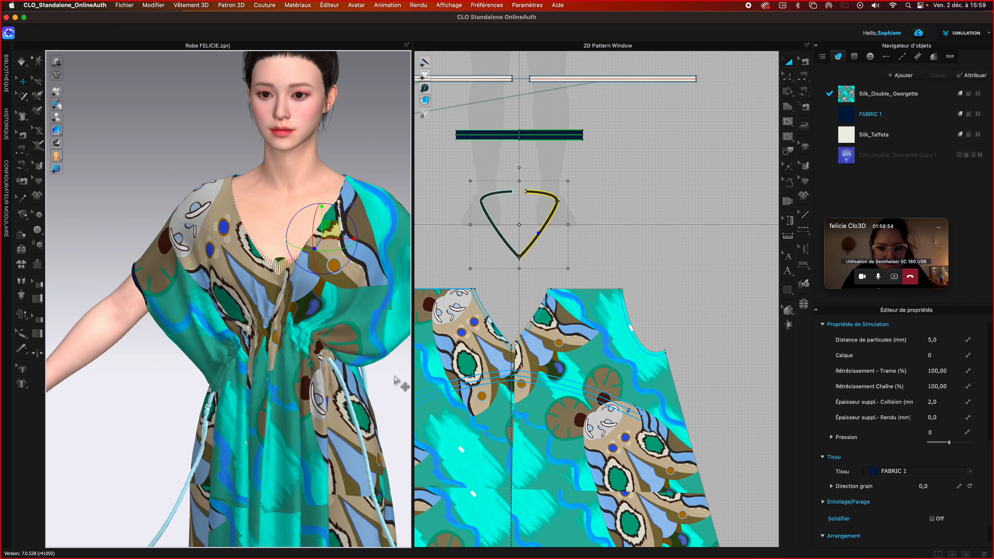
{"action": "key", "text": "q"}
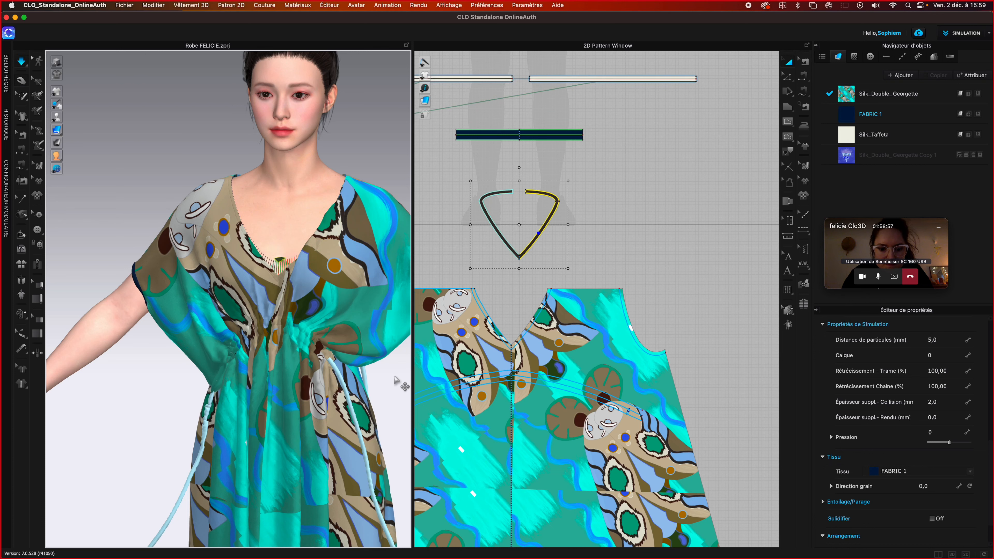
{"action": "key", "text": "space"}
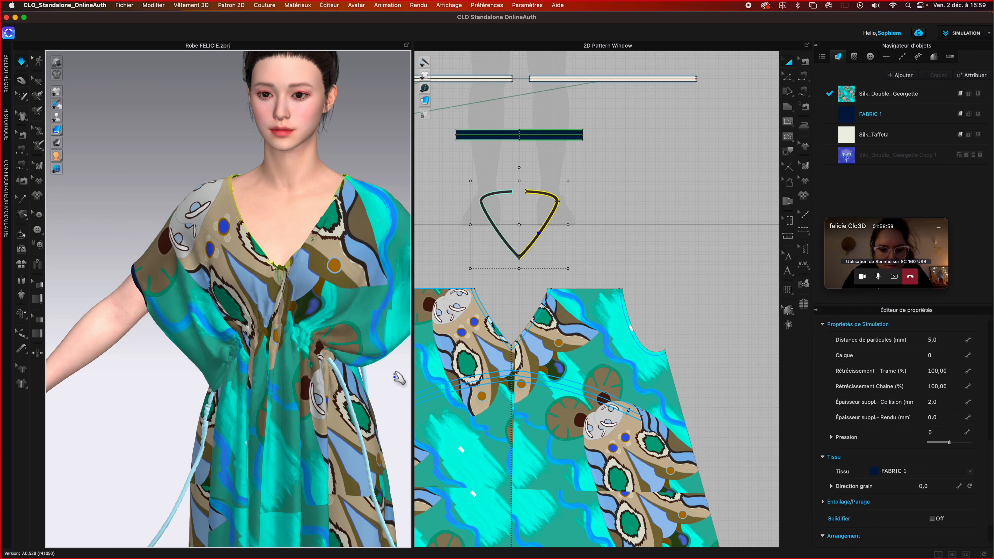
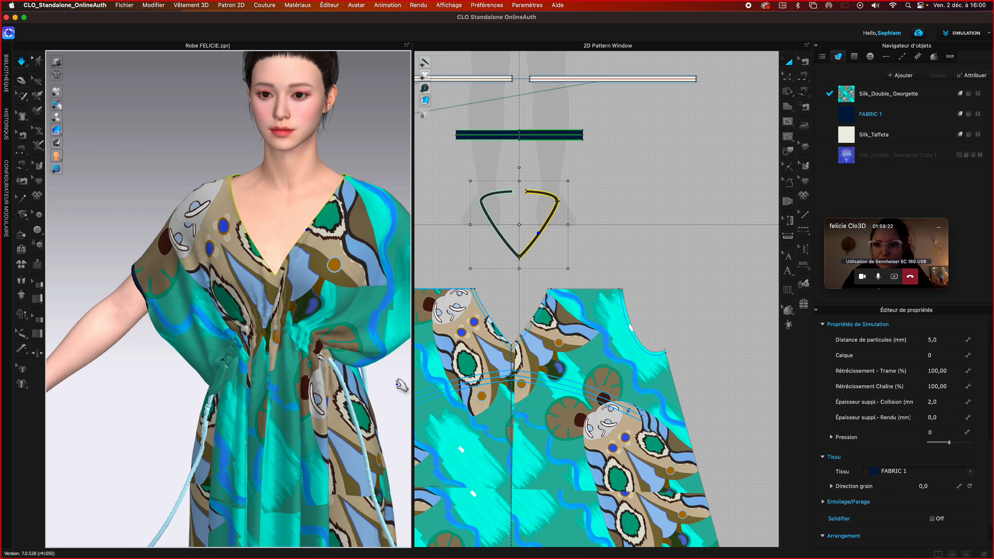
{"action": "key", "text": "space"}
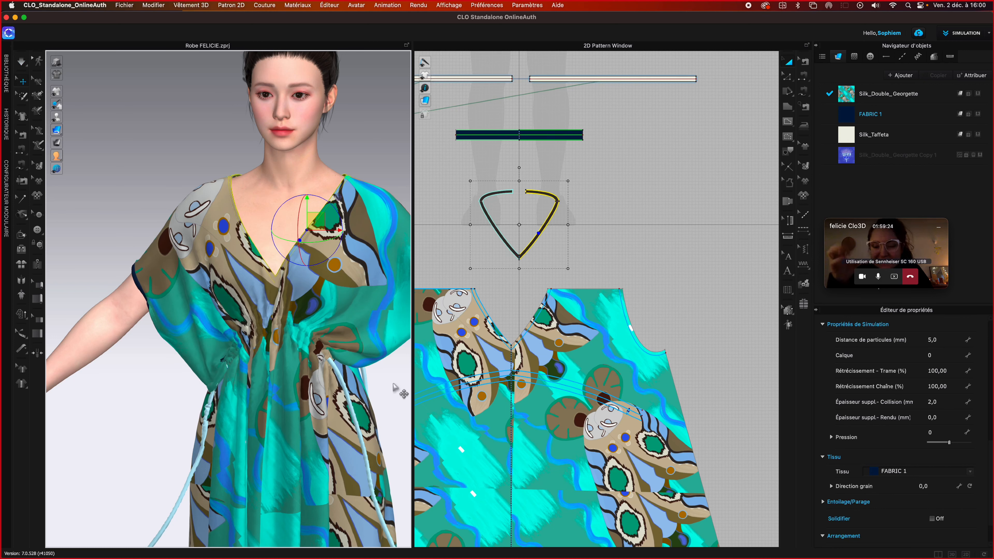
{"action": "left_click", "coordinate": [393, 384]}
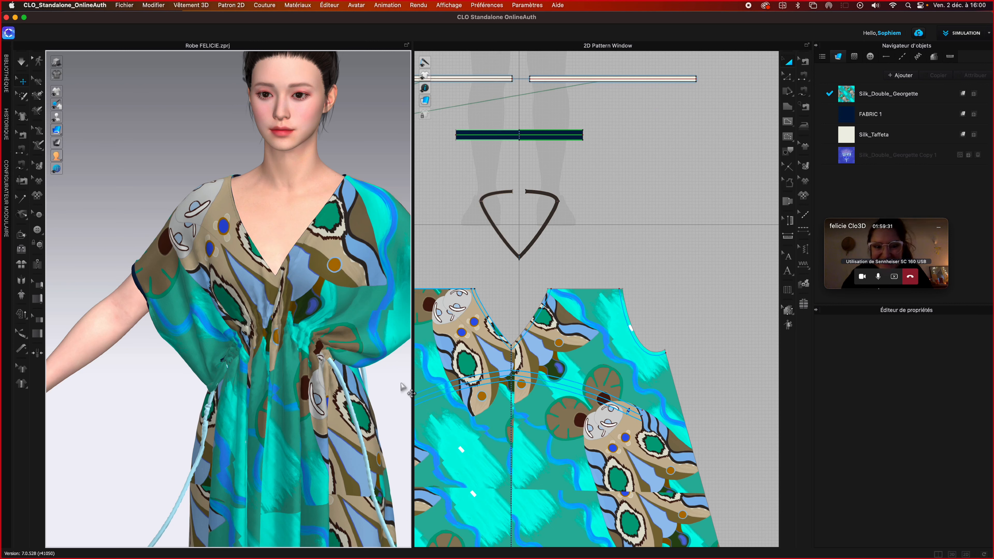
{"action": "key", "text": "space"}
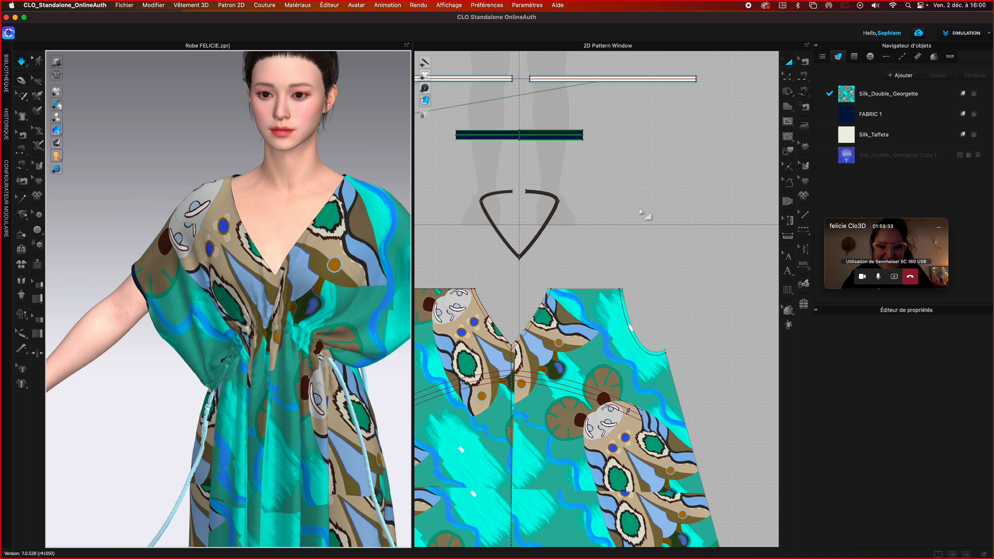
{"action": "key", "text": "space"}
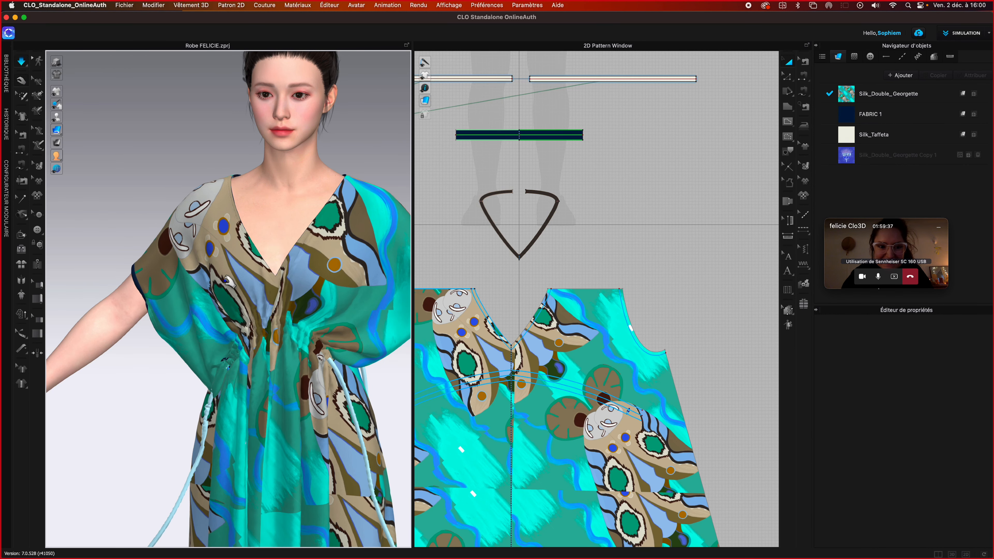
- Switch to Chrome, rewind the YouTube video "Des petites surpiqûres personnalisées" to its start and copy its share link
{"action": "key", "text": "ctrl+Up"}
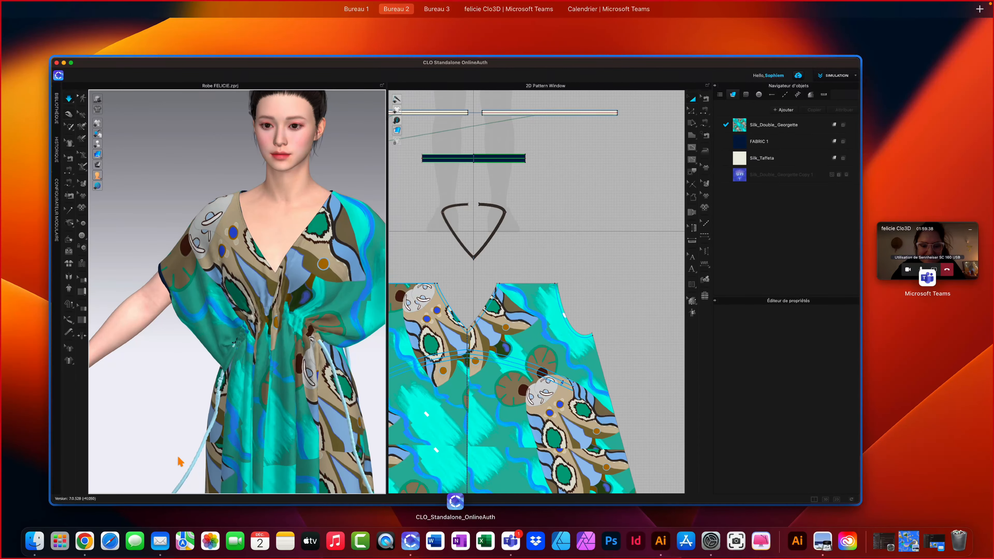
{"action": "key", "text": "ctrl+Up"}
{"action": "left_click", "coordinate": [85, 541]}
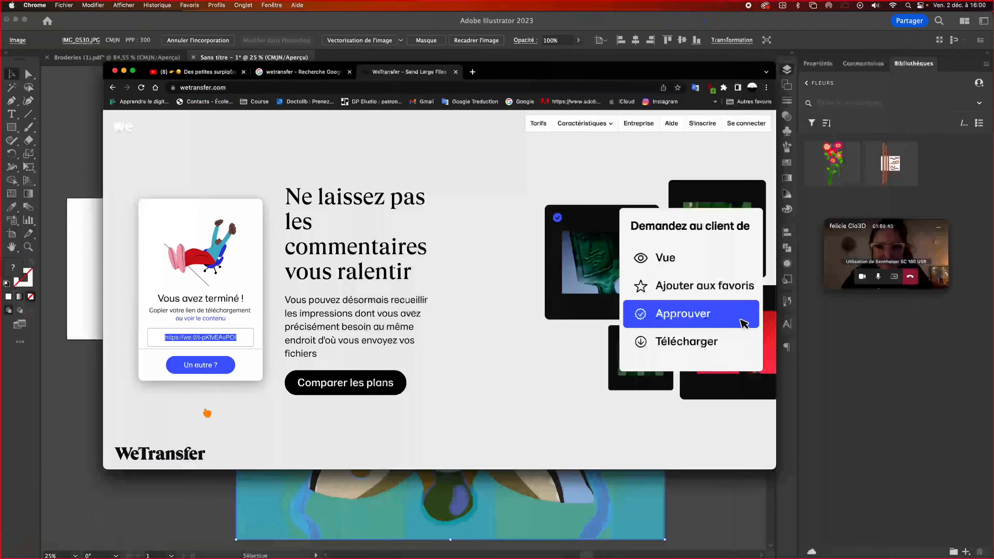
{"action": "left_click", "coordinate": [186, 72]}
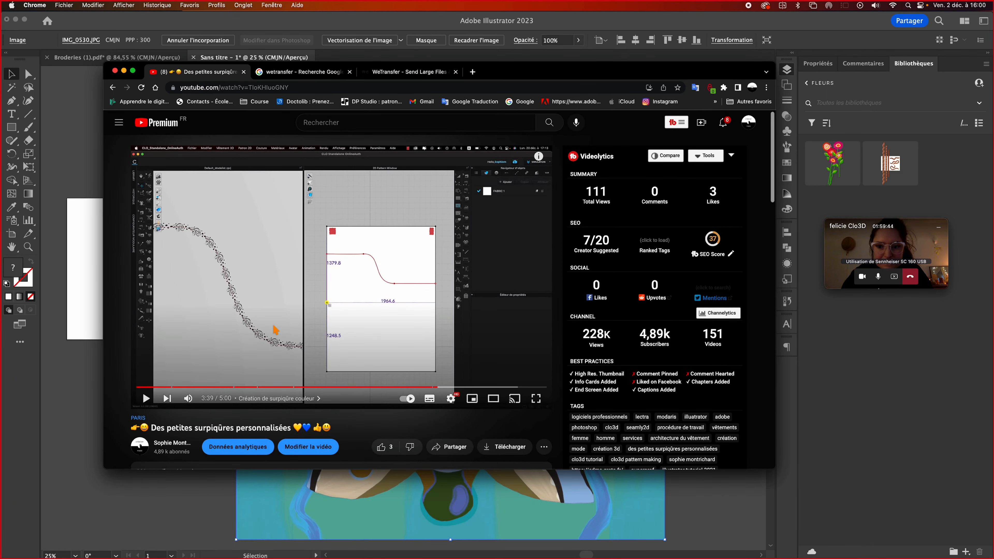
{"action": "scroll", "coordinate": [276, 330], "scroll_direction": "down", "scroll_amount": 1}
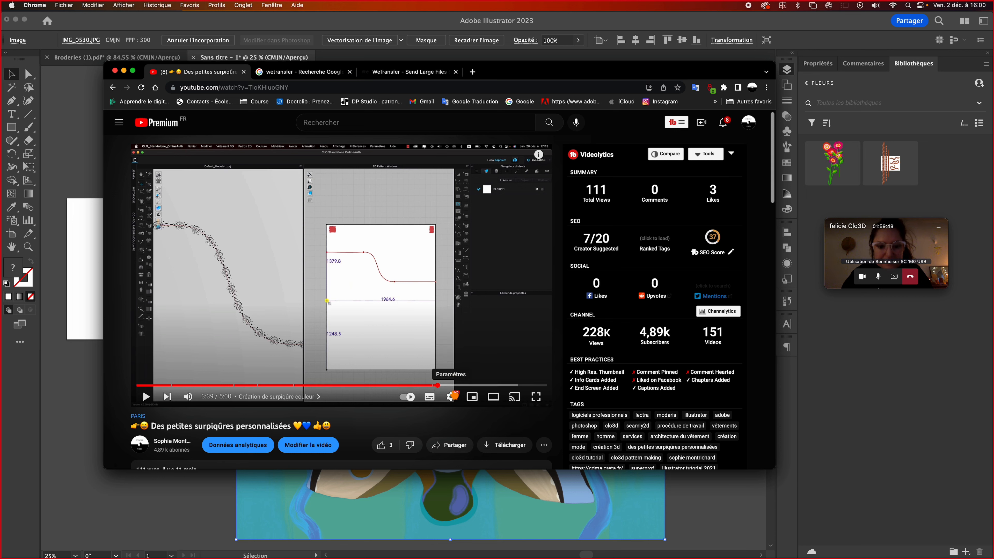
{"action": "left_click_drag", "start_coordinate": [435, 385], "coordinate": [135, 382]}
{"action": "left_click", "coordinate": [452, 446]}
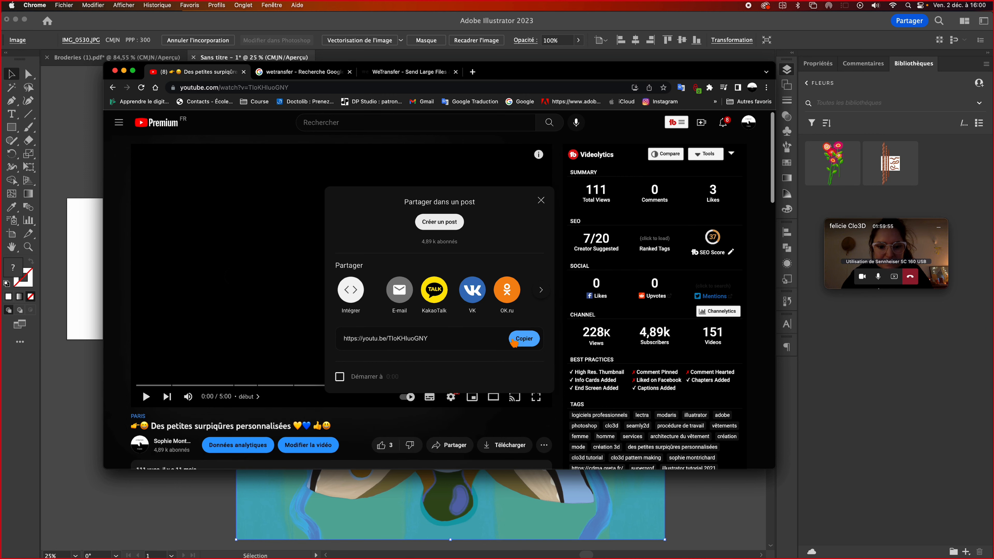
{"action": "left_click", "coordinate": [522, 339]}
- Switch to Mail and start a new message addressed to the designer
{"action": "key", "text": "ctrl+Up"}
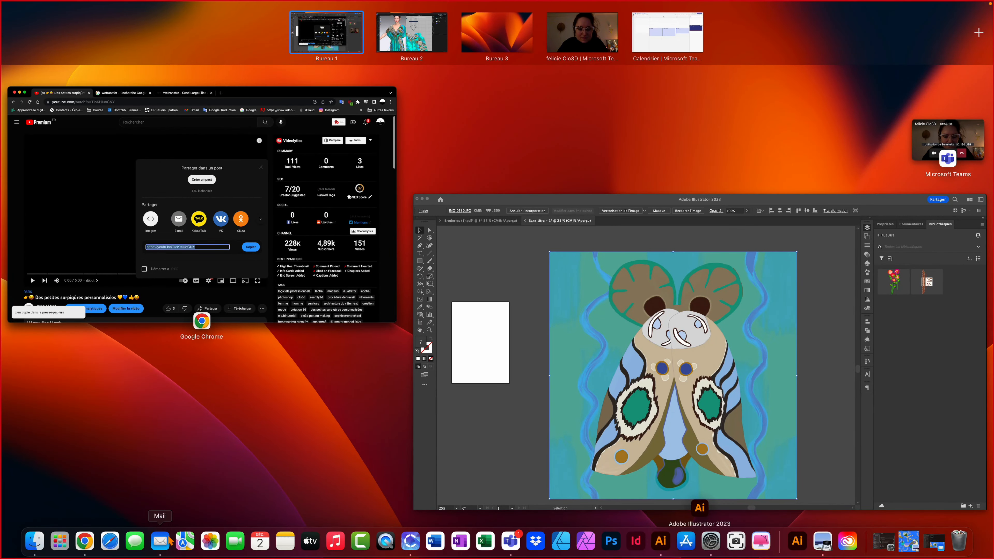
{"action": "left_click", "coordinate": [161, 541]}
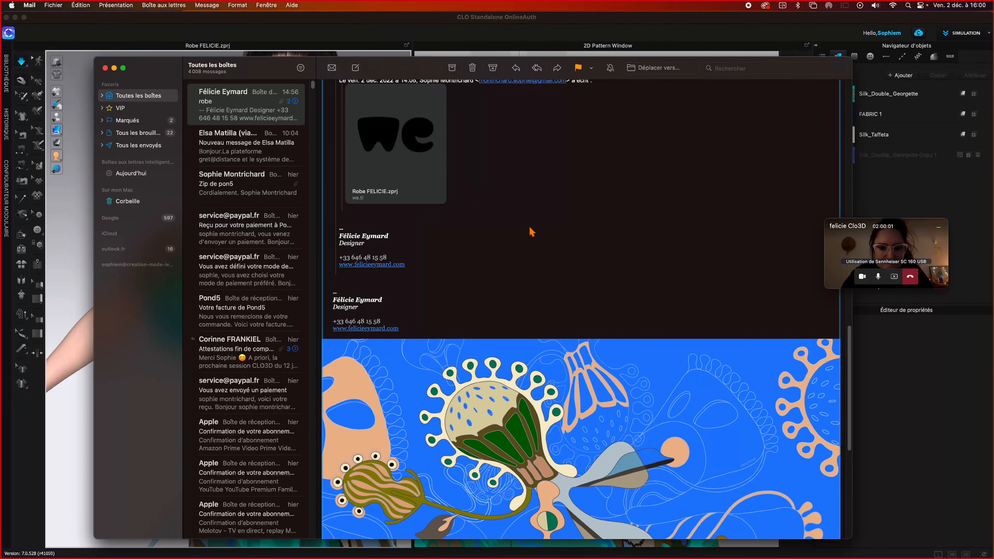
{"action": "left_click", "coordinate": [356, 68]}
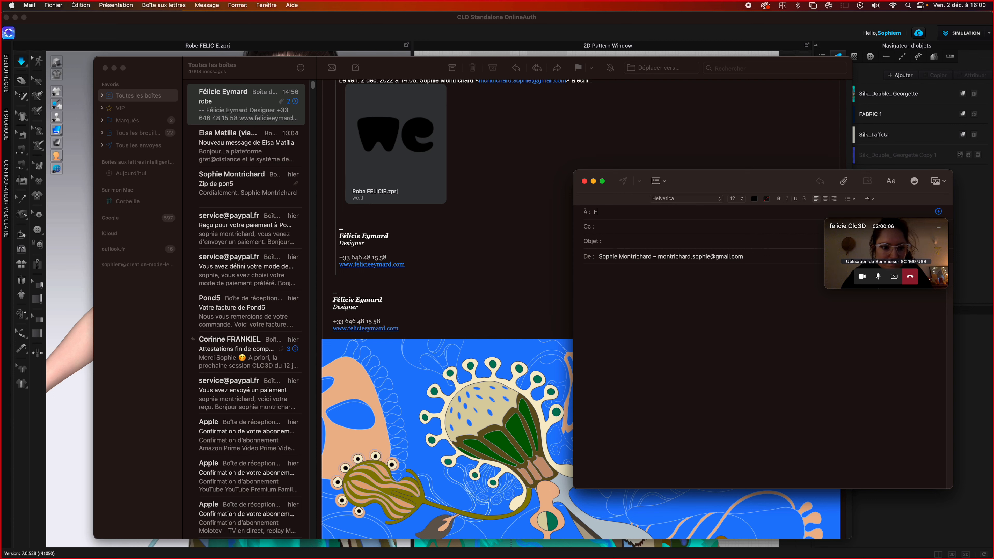
{"action": "type", "text": "F"}
{"action": "left_click", "coordinate": [644, 231]}
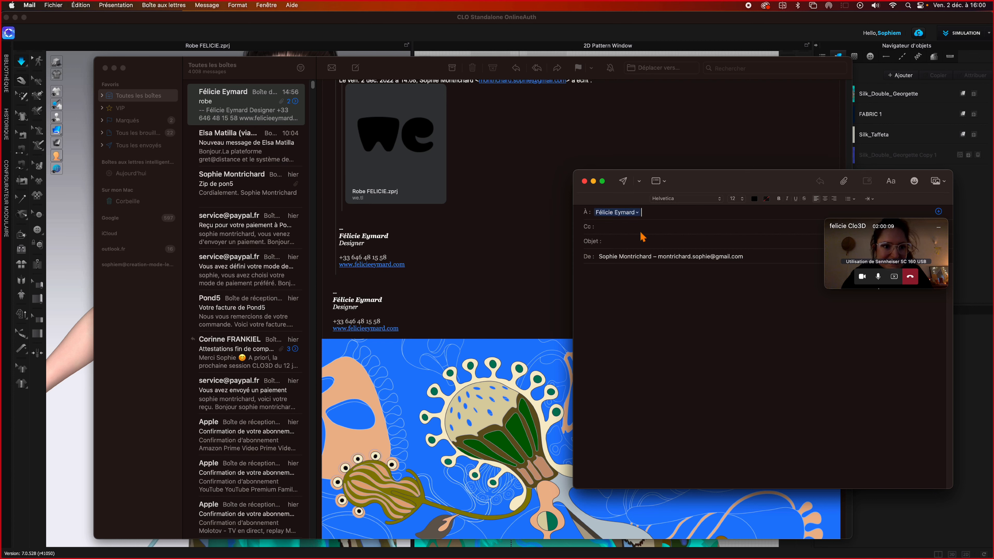
- Set the subject of the new message to the designer to "Surpiqûres"
{"action": "left_click", "coordinate": [635, 243]}
{"action": "type", "text": "s"}
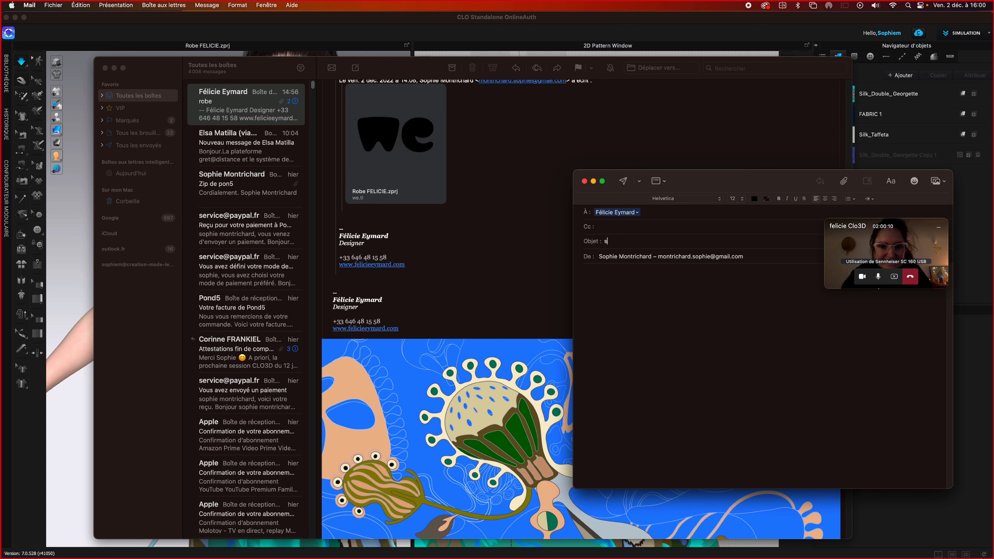
{"action": "type", "text": "urpi"}
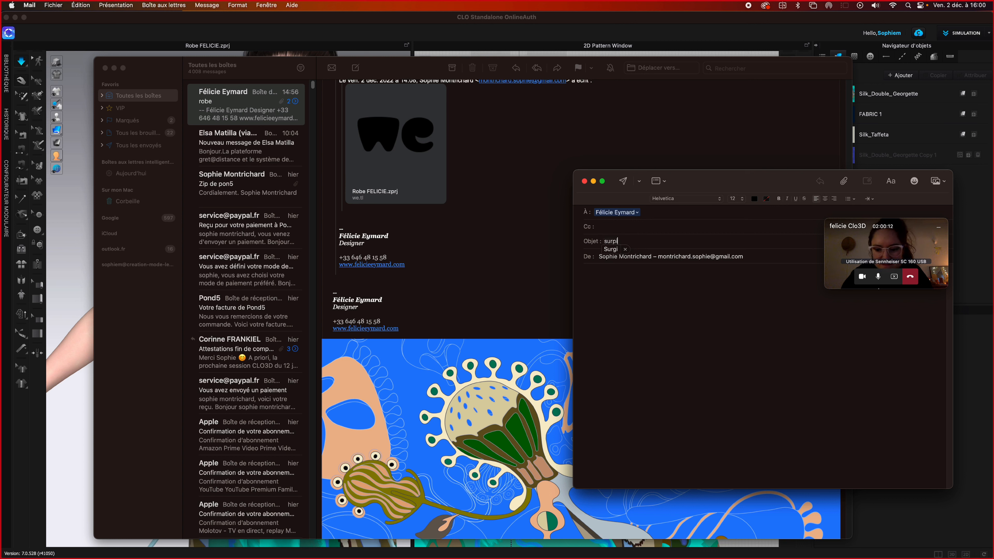
{"action": "type", "text": "qûres"}
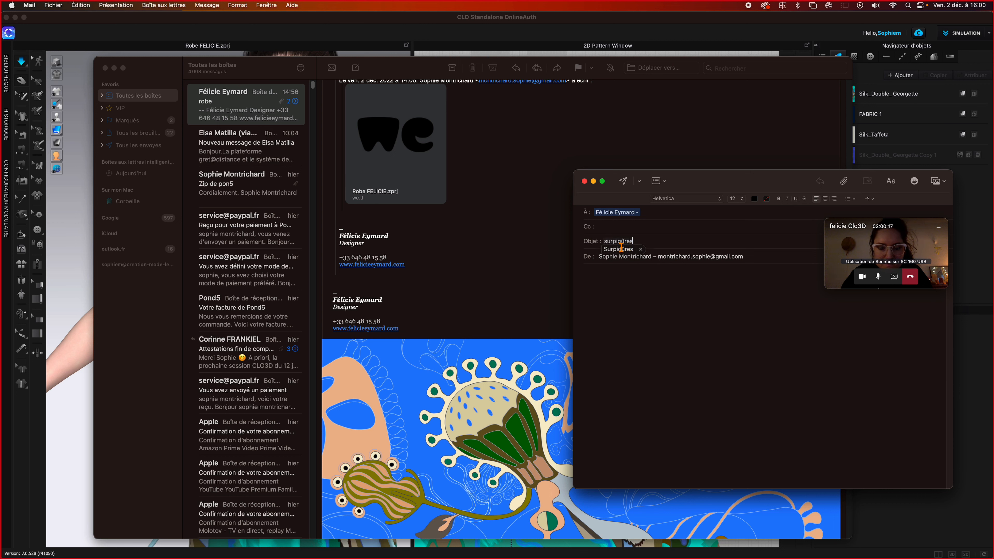
- Paste the copied YouTube video link into the message body and send the e-mail
{"action": "left_click", "coordinate": [598, 284]}
{"action": "right_click", "coordinate": [599, 285]}
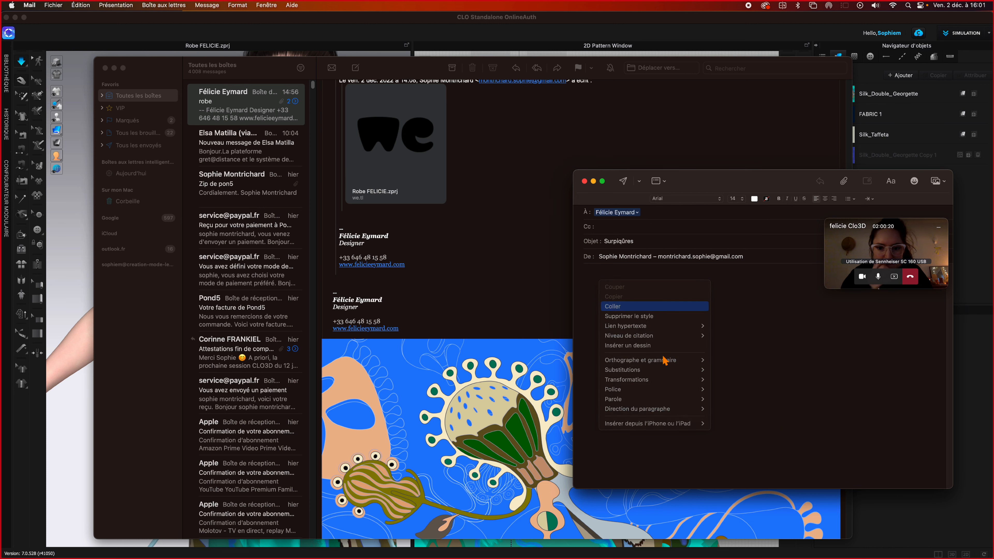
{"action": "key", "text": "Return"}
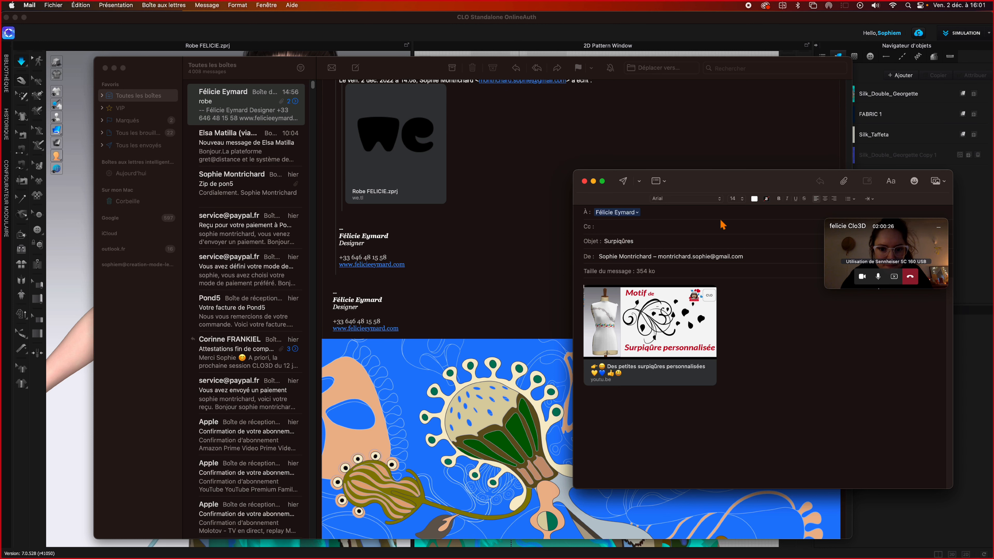
{"action": "left_click_drag", "start_coordinate": [721, 188], "coordinate": [585, 116]}
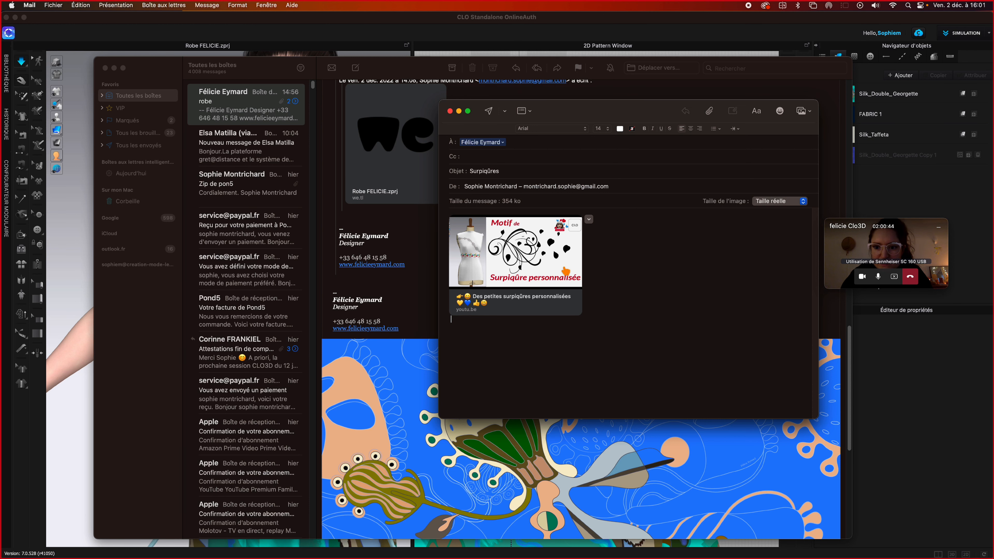
{"action": "left_click", "coordinate": [489, 113]}
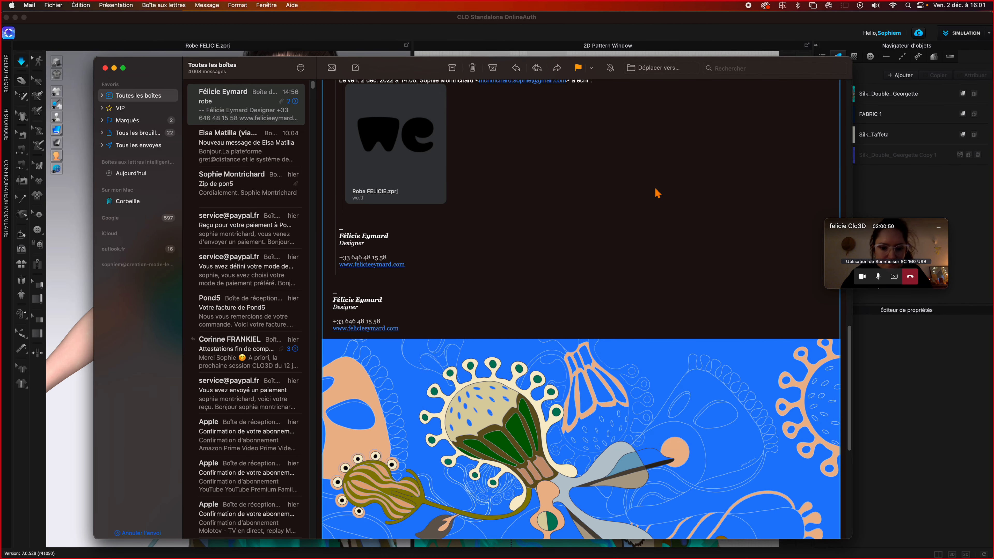
{"action": "scroll", "coordinate": [657, 193], "scroll_direction": "down", "scroll_amount": 10}
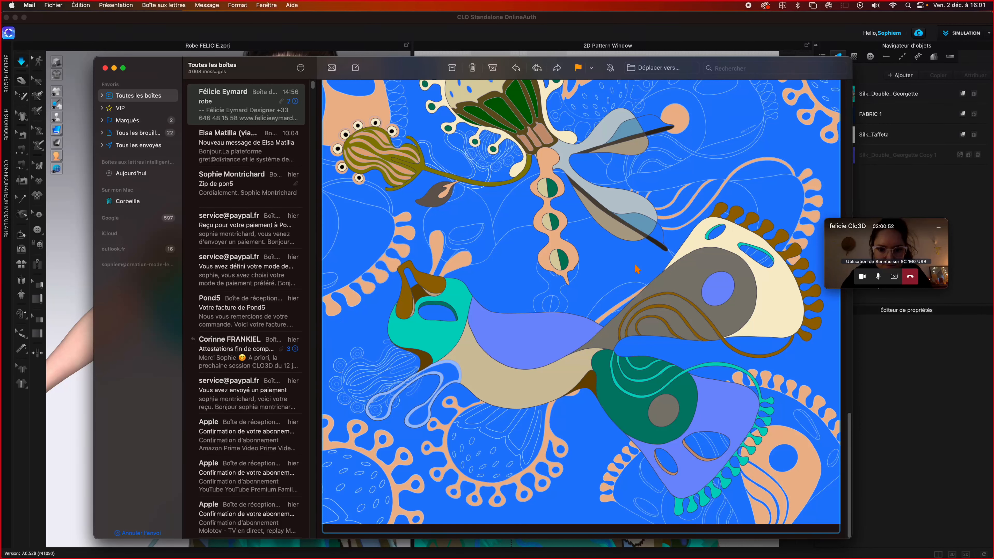
{"action": "scroll", "coordinate": [634, 284], "scroll_direction": "up", "scroll_amount": 12}
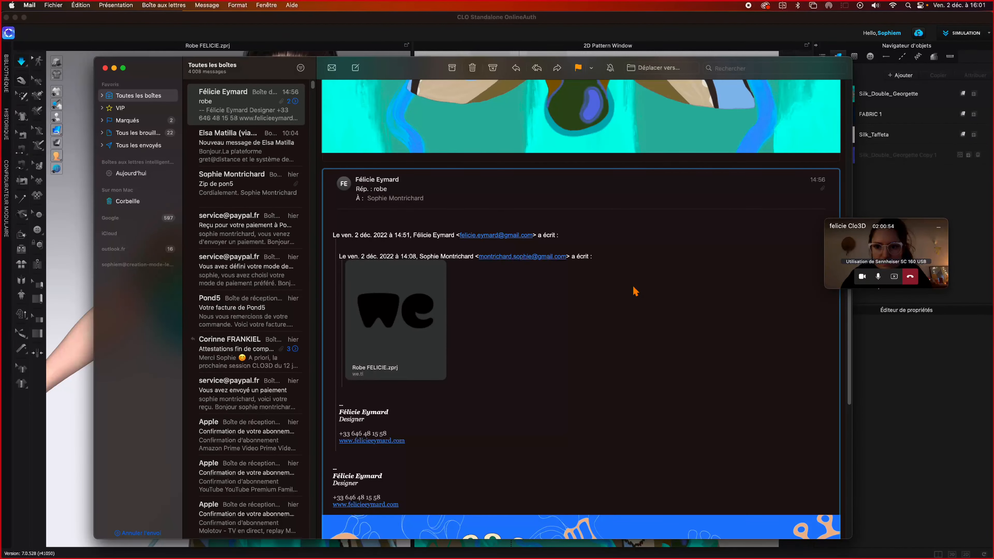
- Switch to Chrome, copy the topstitching video's share link again and close the sharing dialog
{"action": "key", "text": "ctrl+Up"}
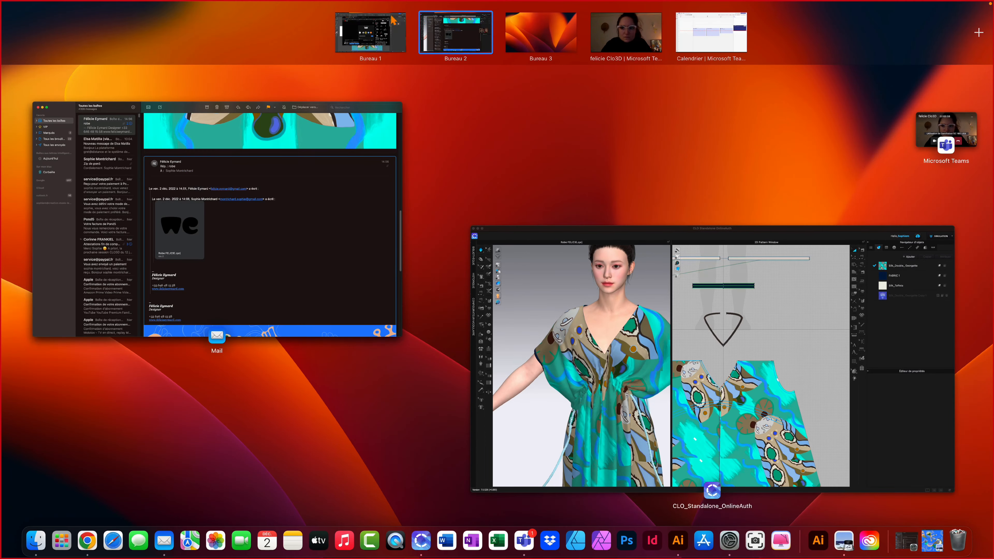
{"action": "left_click", "coordinate": [393, 20]}
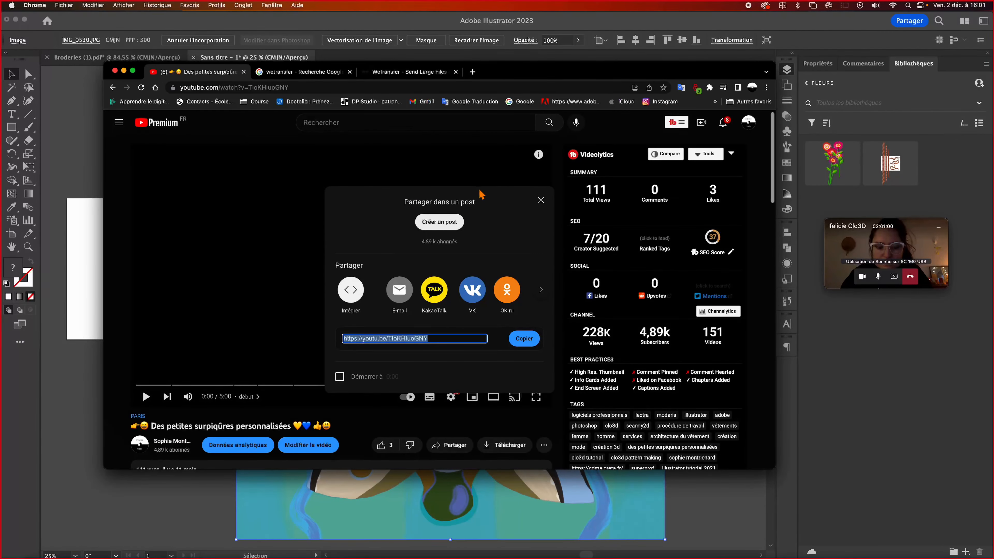
{"action": "left_click", "coordinate": [523, 339]}
{"action": "left_click", "coordinate": [541, 200]}
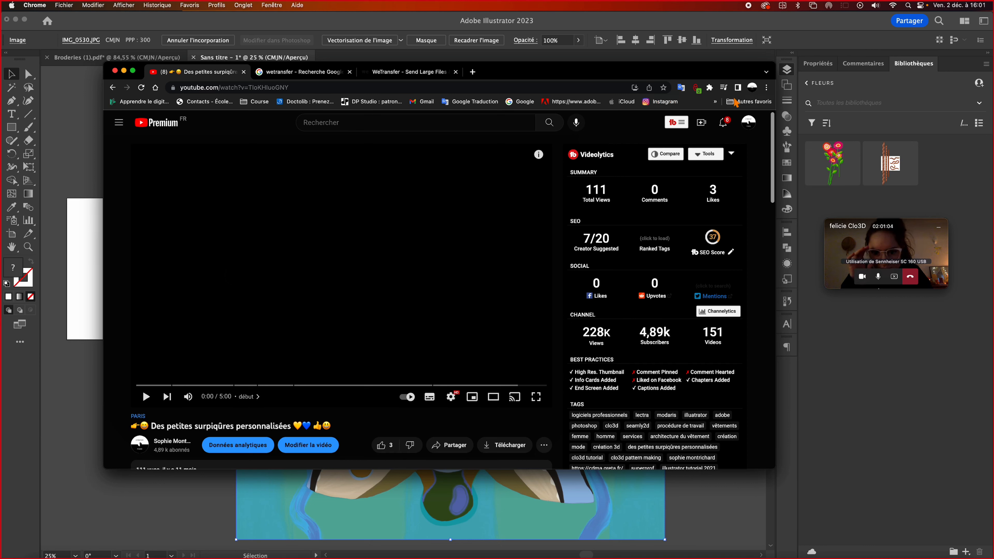
- Open YouTube Studio from the account and display the channel's list of uploaded videos
{"action": "left_click", "coordinate": [749, 122]}
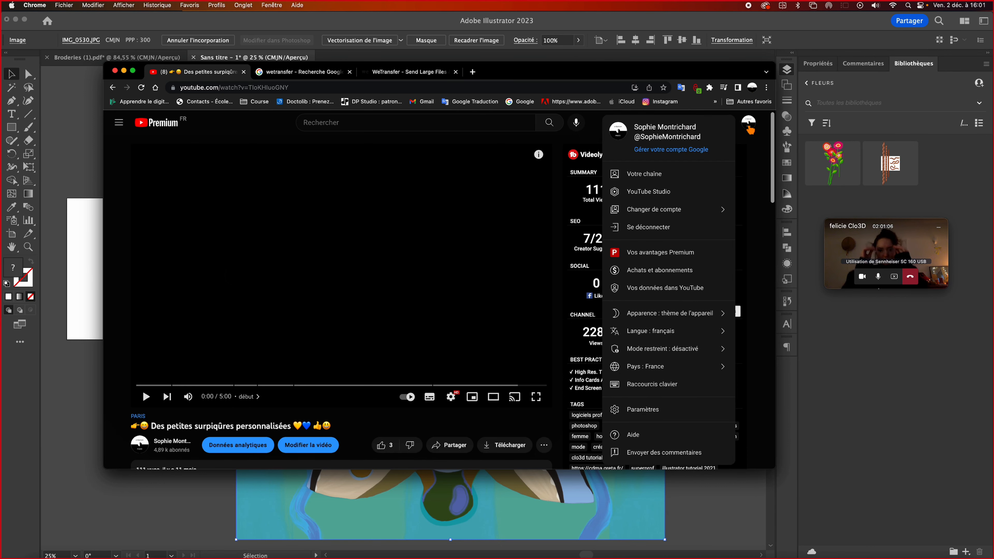
{"action": "left_click", "coordinate": [670, 193]}
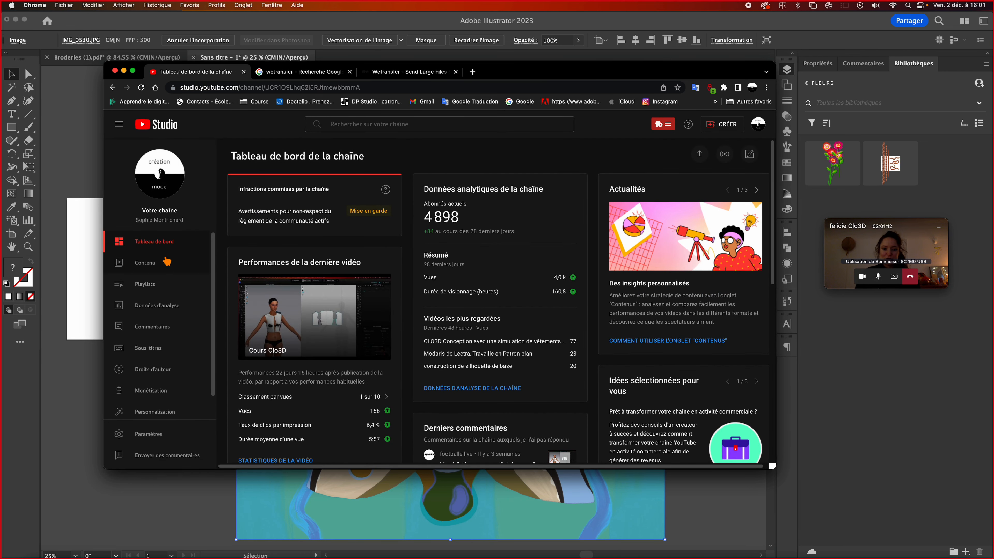
{"action": "left_click", "coordinate": [156, 266]}
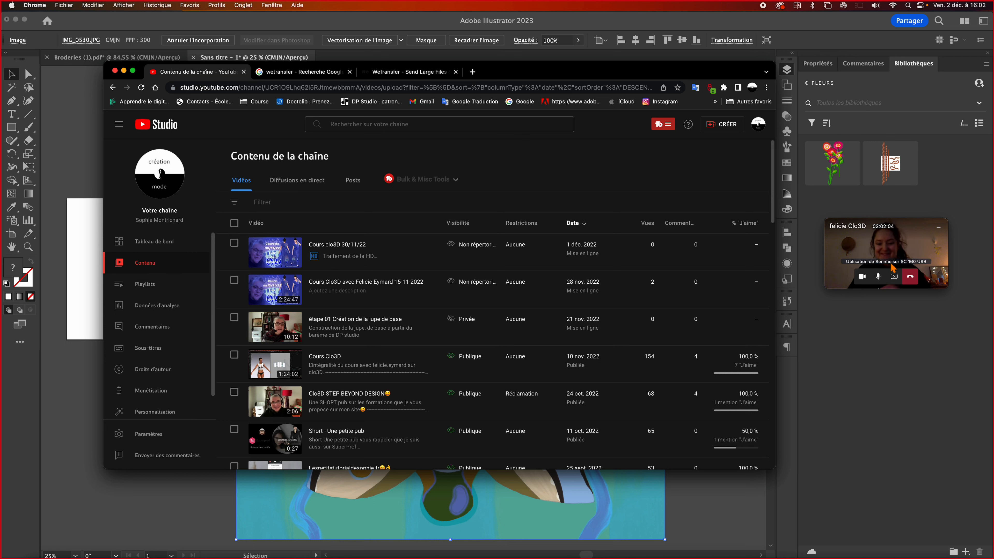
- End the Microsoft Teams video call
{"action": "left_click", "coordinate": [910, 277]}
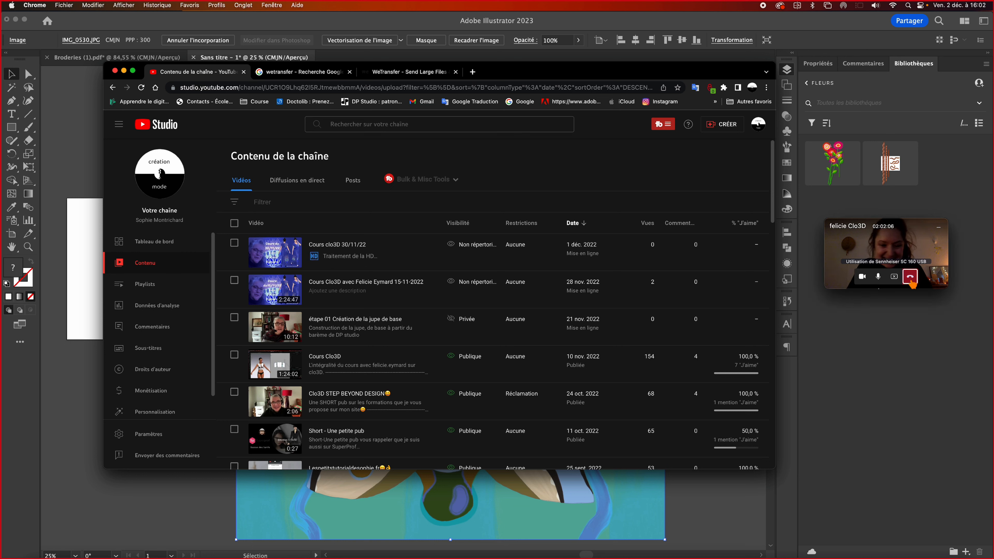